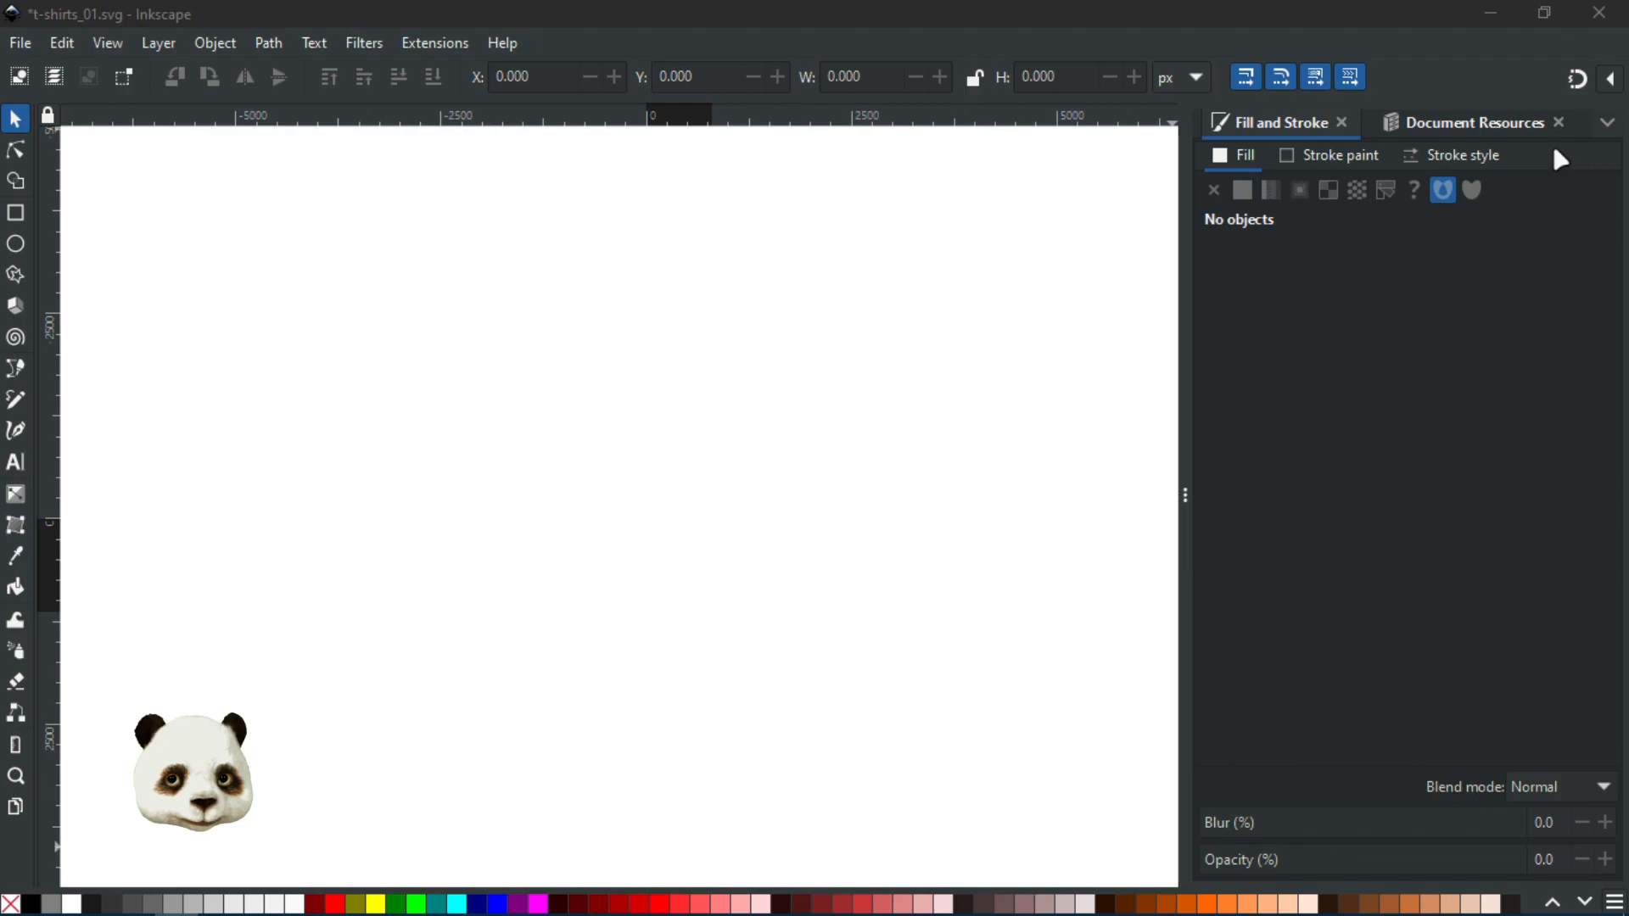
Open the Layers and Objects dialog and show both Layer 2 with the photo and Layer 1 with the vector drawing
key(ctrl+shift+l)
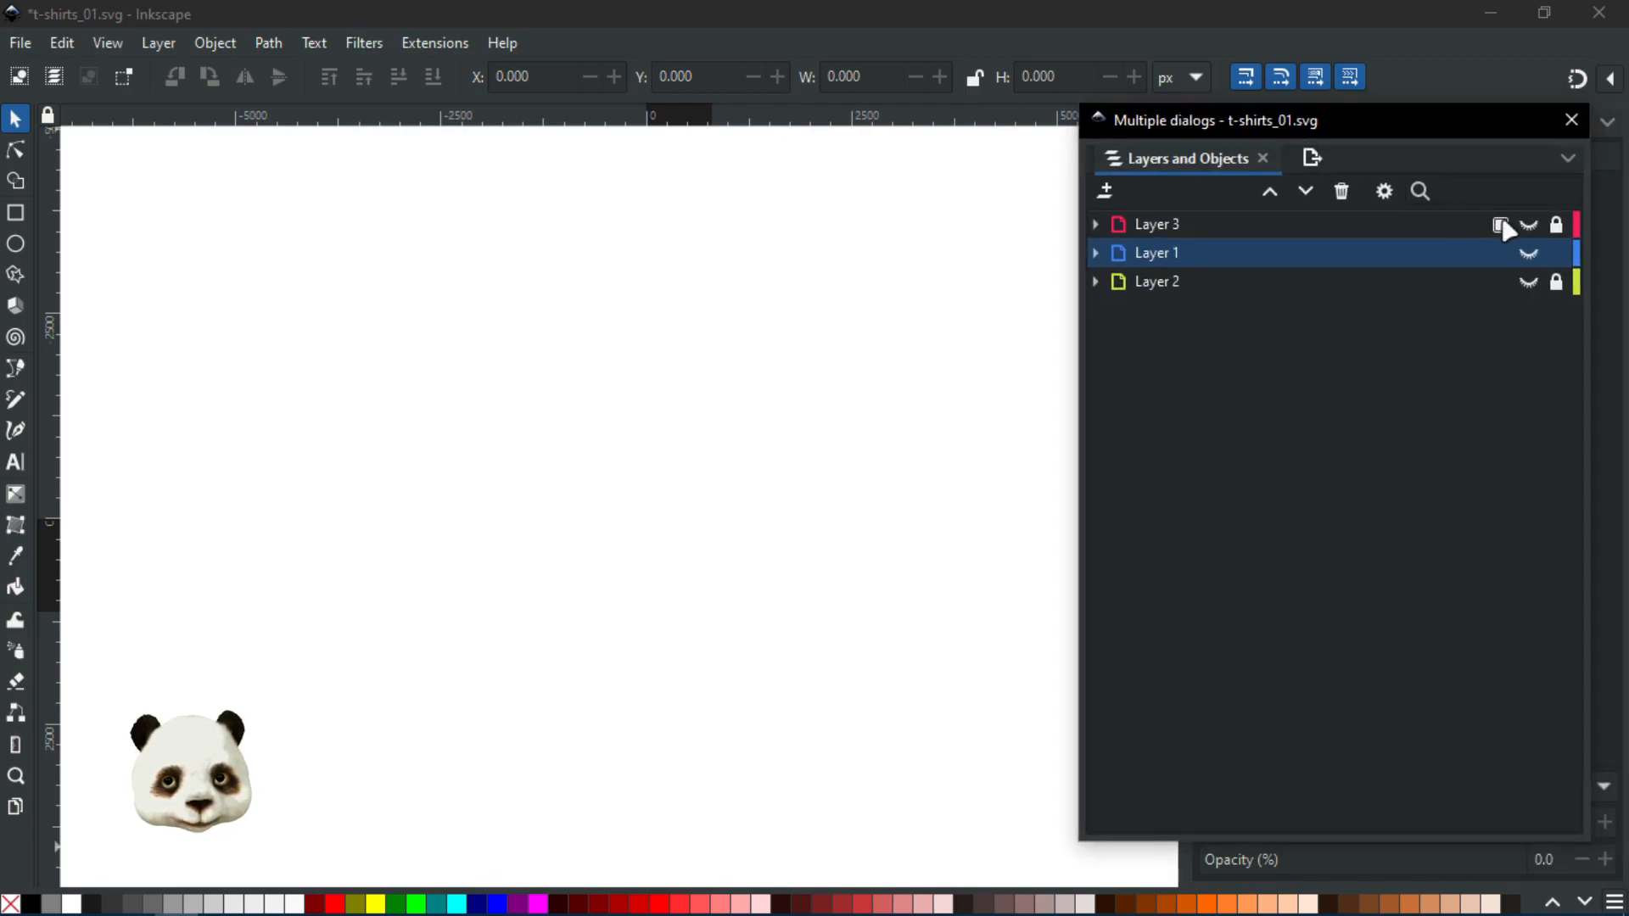
click(1529, 282)
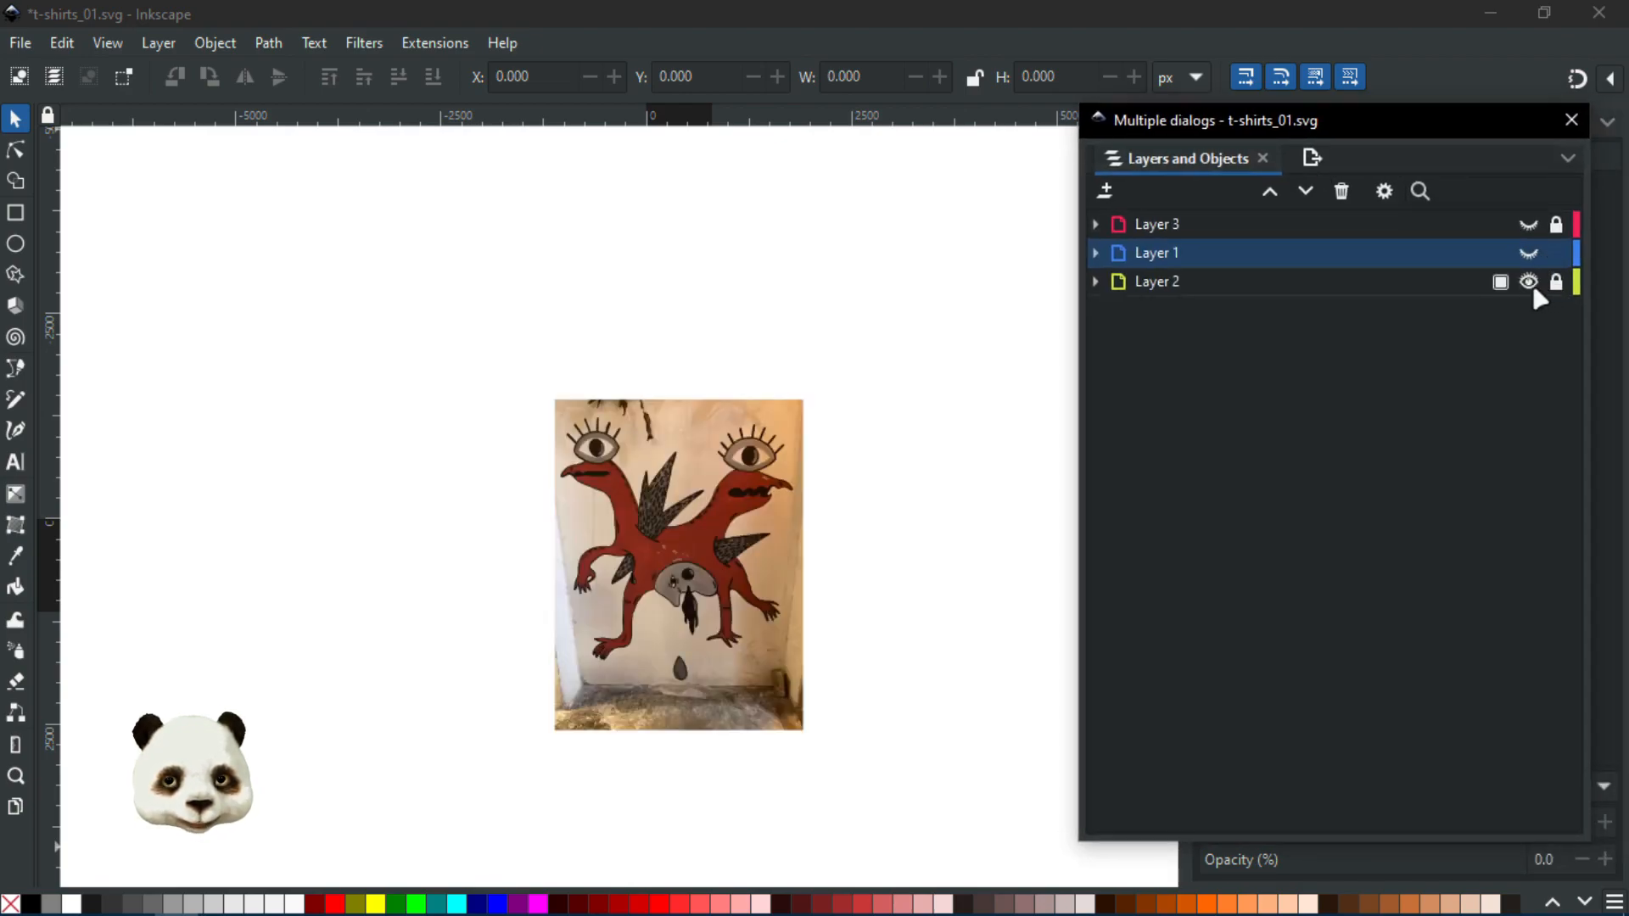
click(1529, 284)
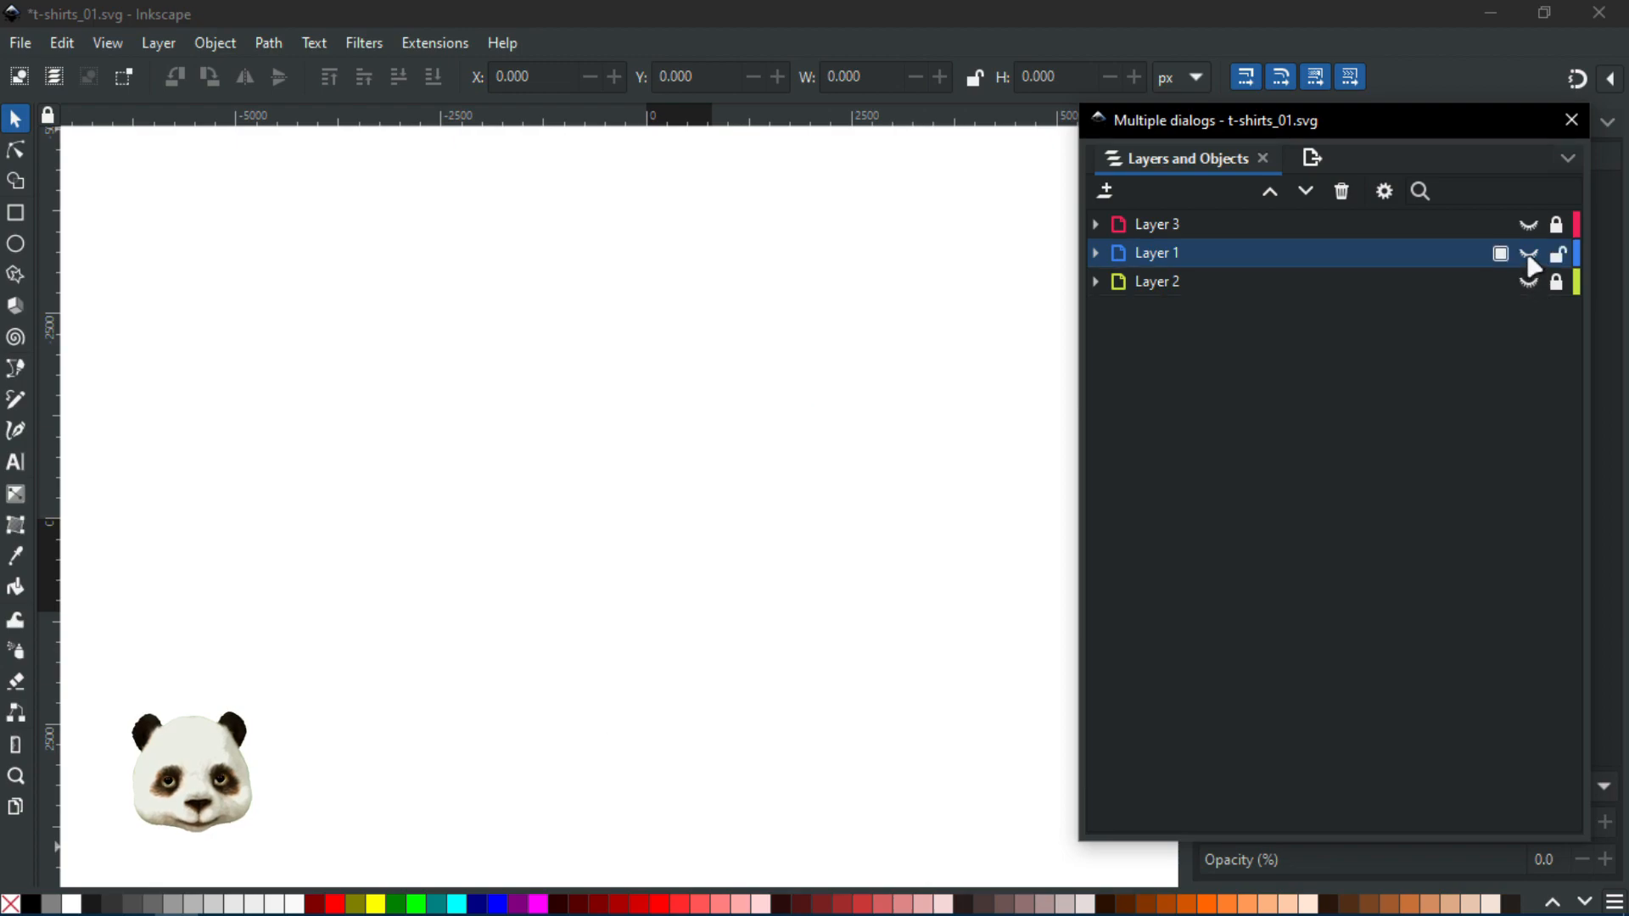
click(1529, 254)
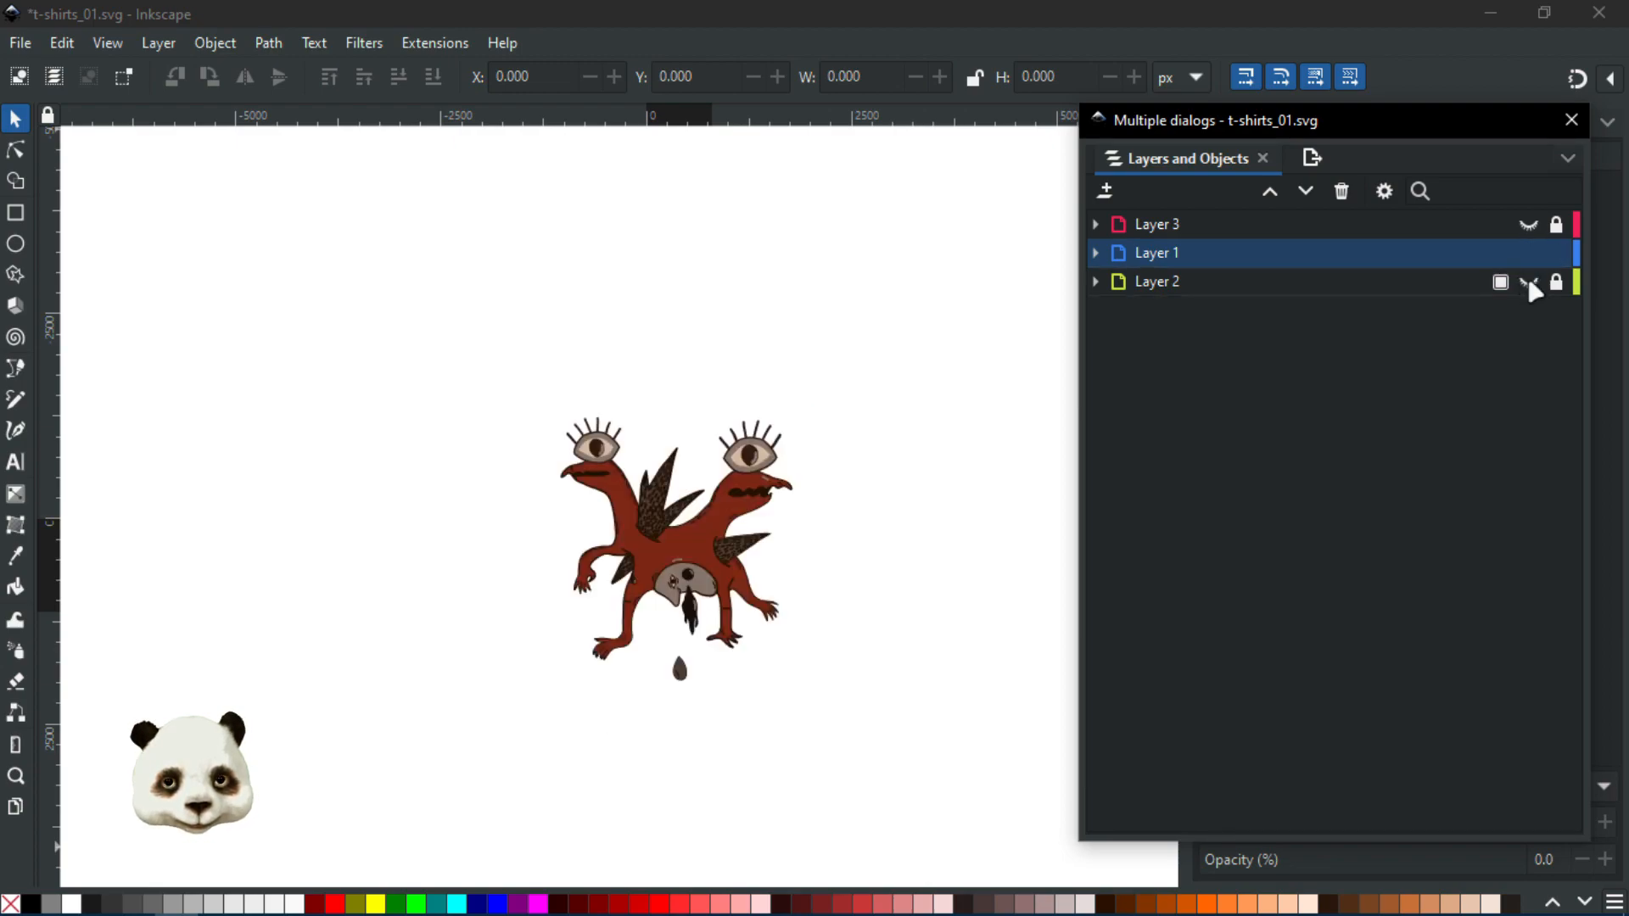
click(1528, 284)
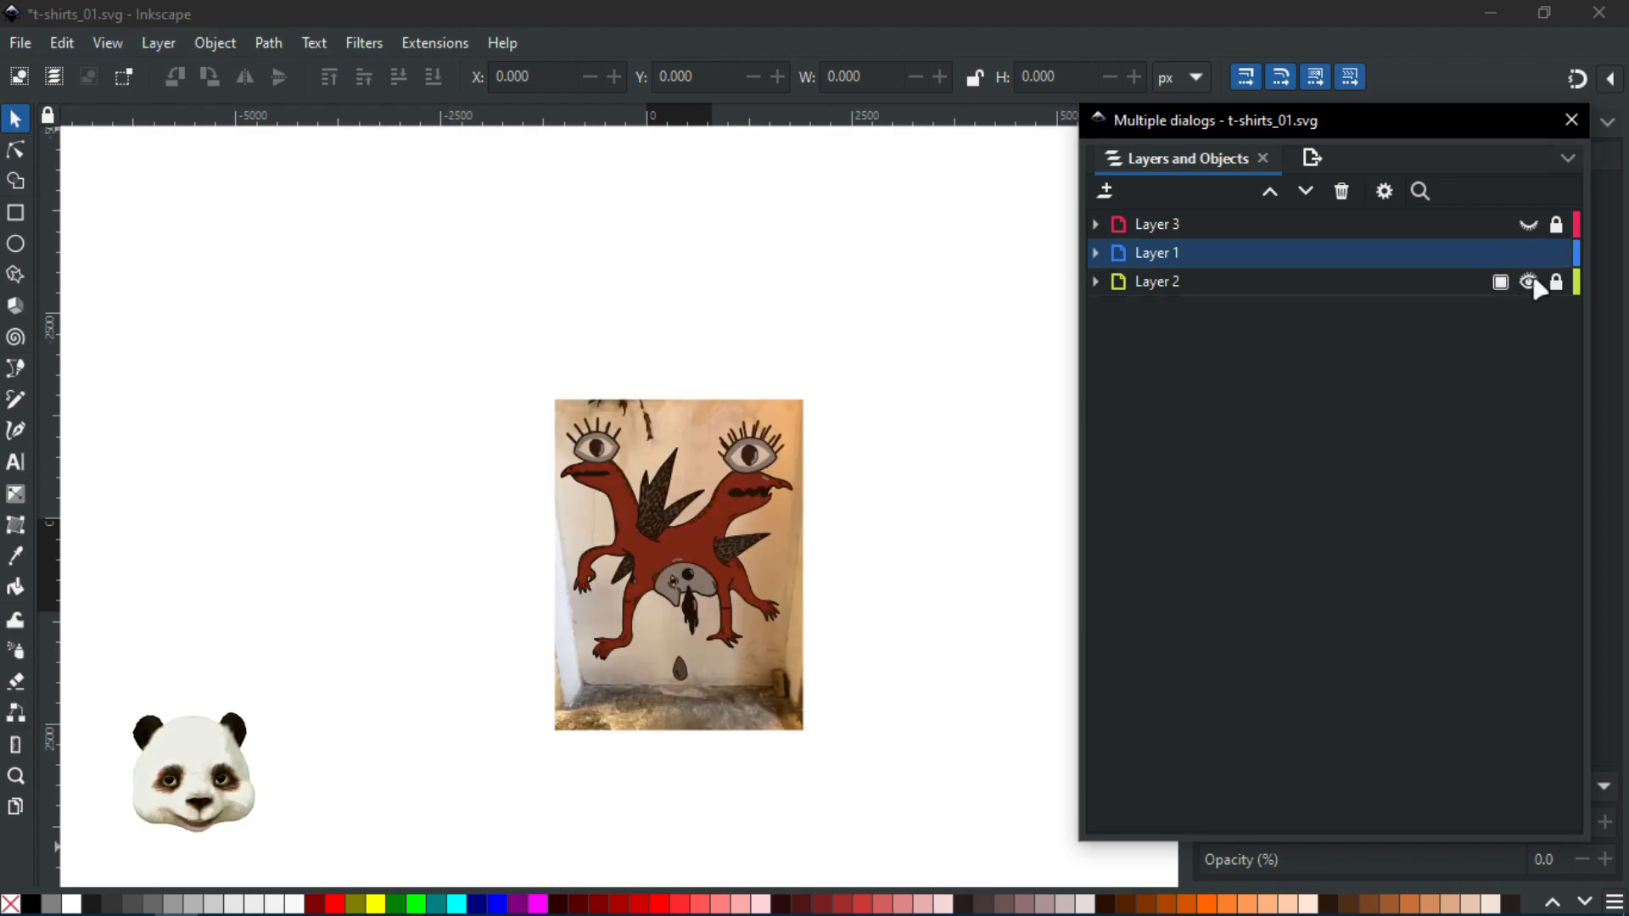
Toggle Layer 1's visibility repeatedly to compare the vector drawing with the Layer 2 photo, leaving Layer 1 hidden
click(1531, 252)
click(1531, 252)
click(1530, 252)
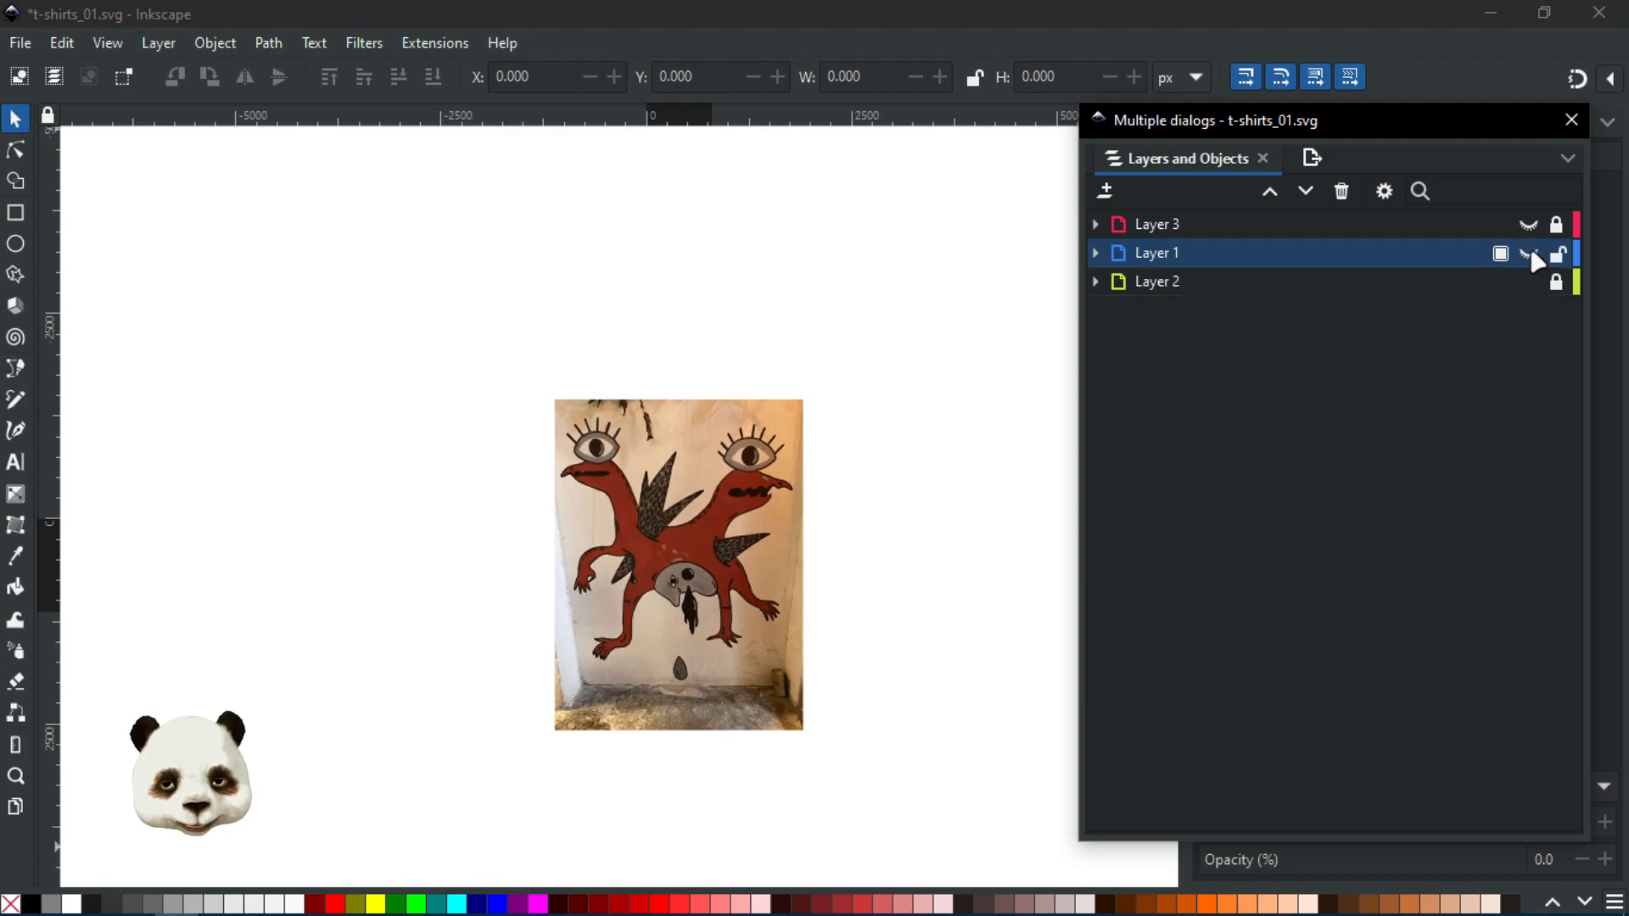
click(1531, 252)
click(1530, 252)
click(1530, 252)
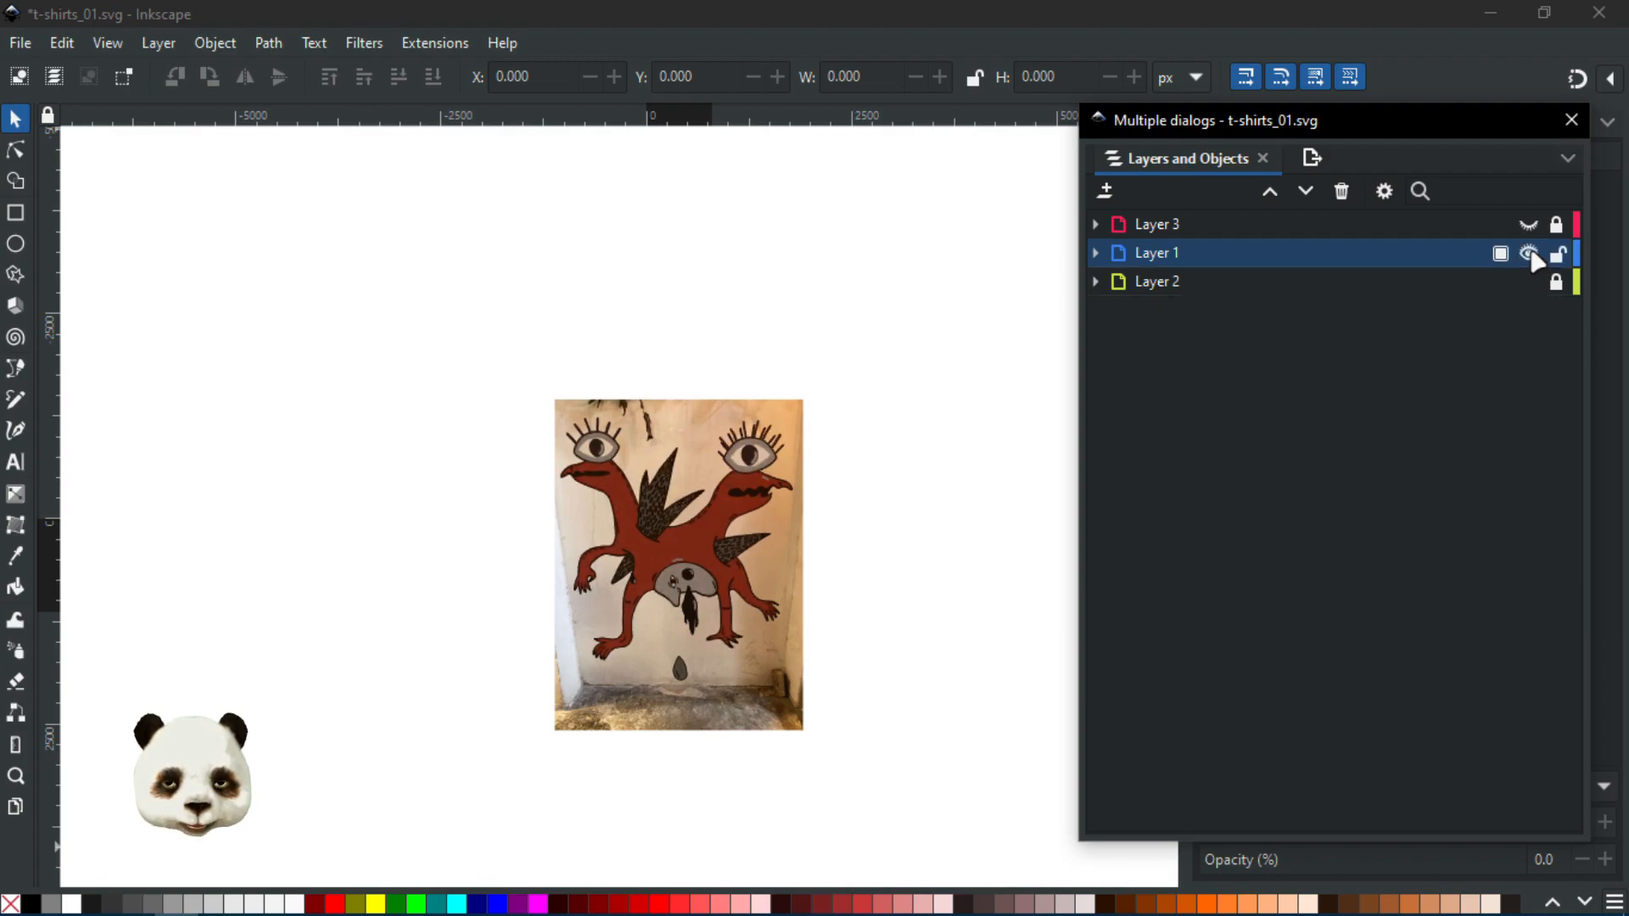
click(1531, 251)
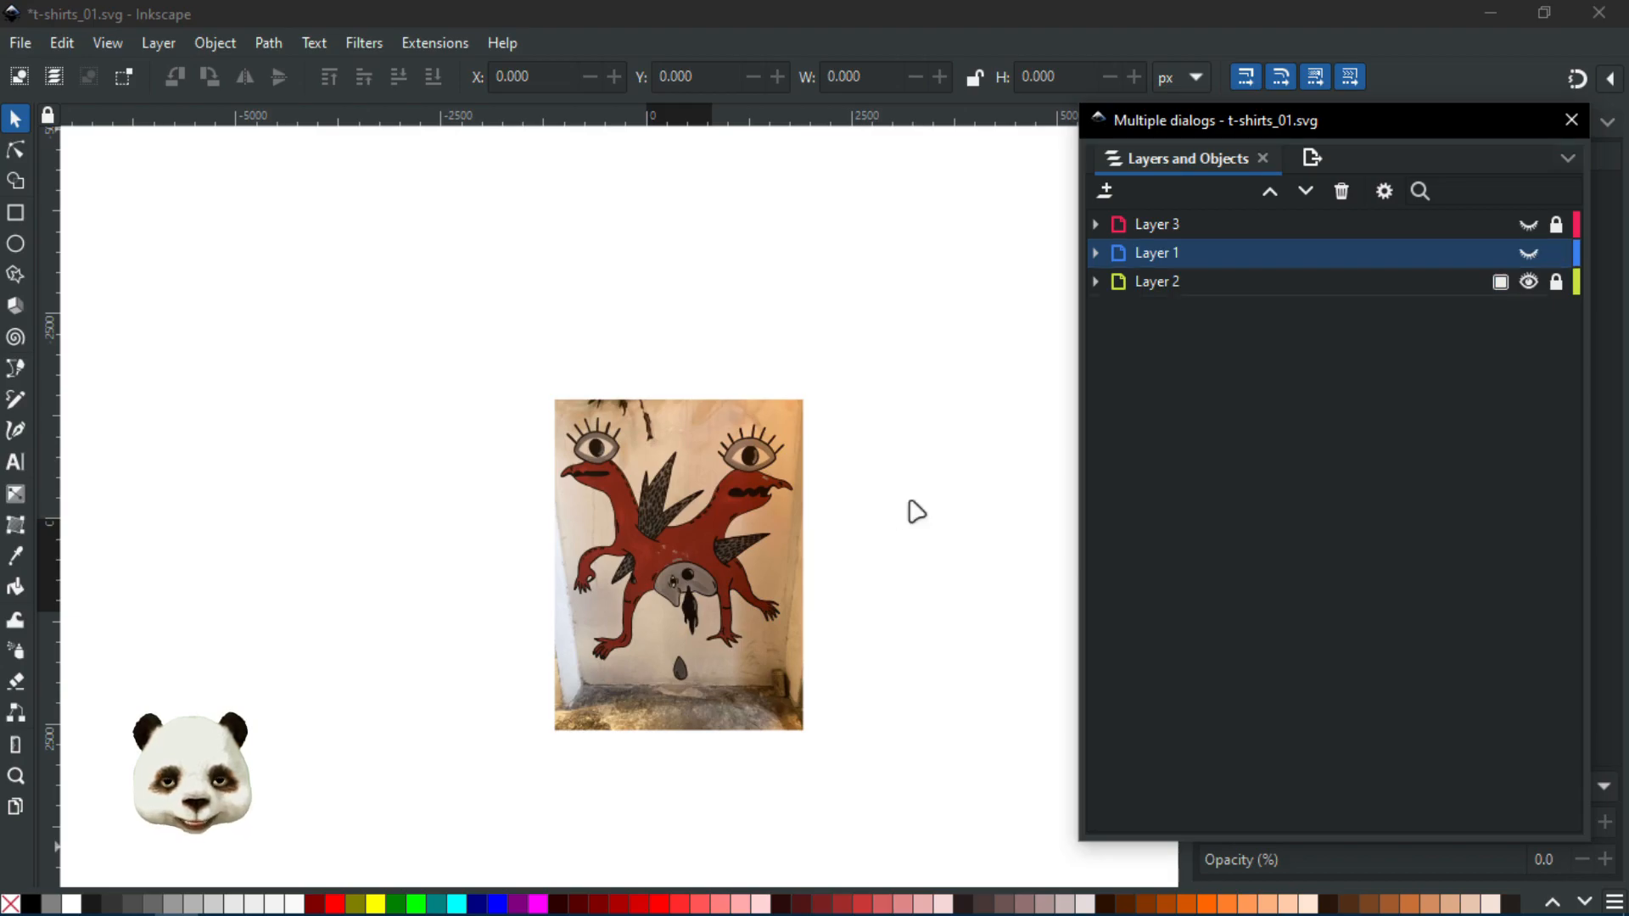
scroll(722, 552, up, 5)
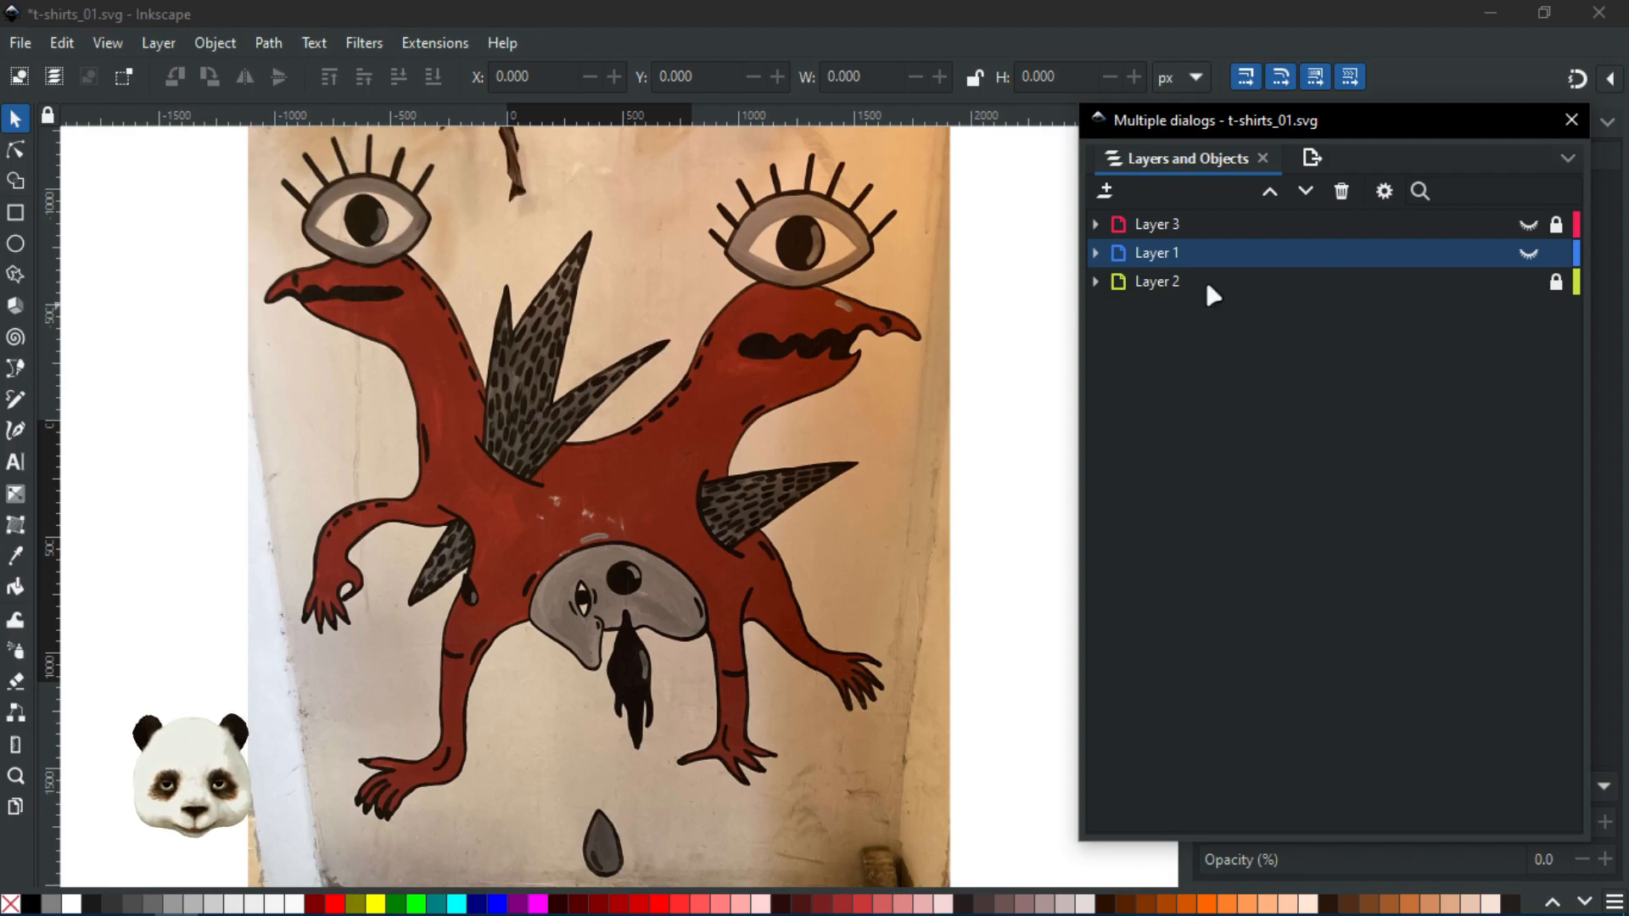
Show Layer 1 and expand it together with its g1 group to list the individual paths
click(1529, 254)
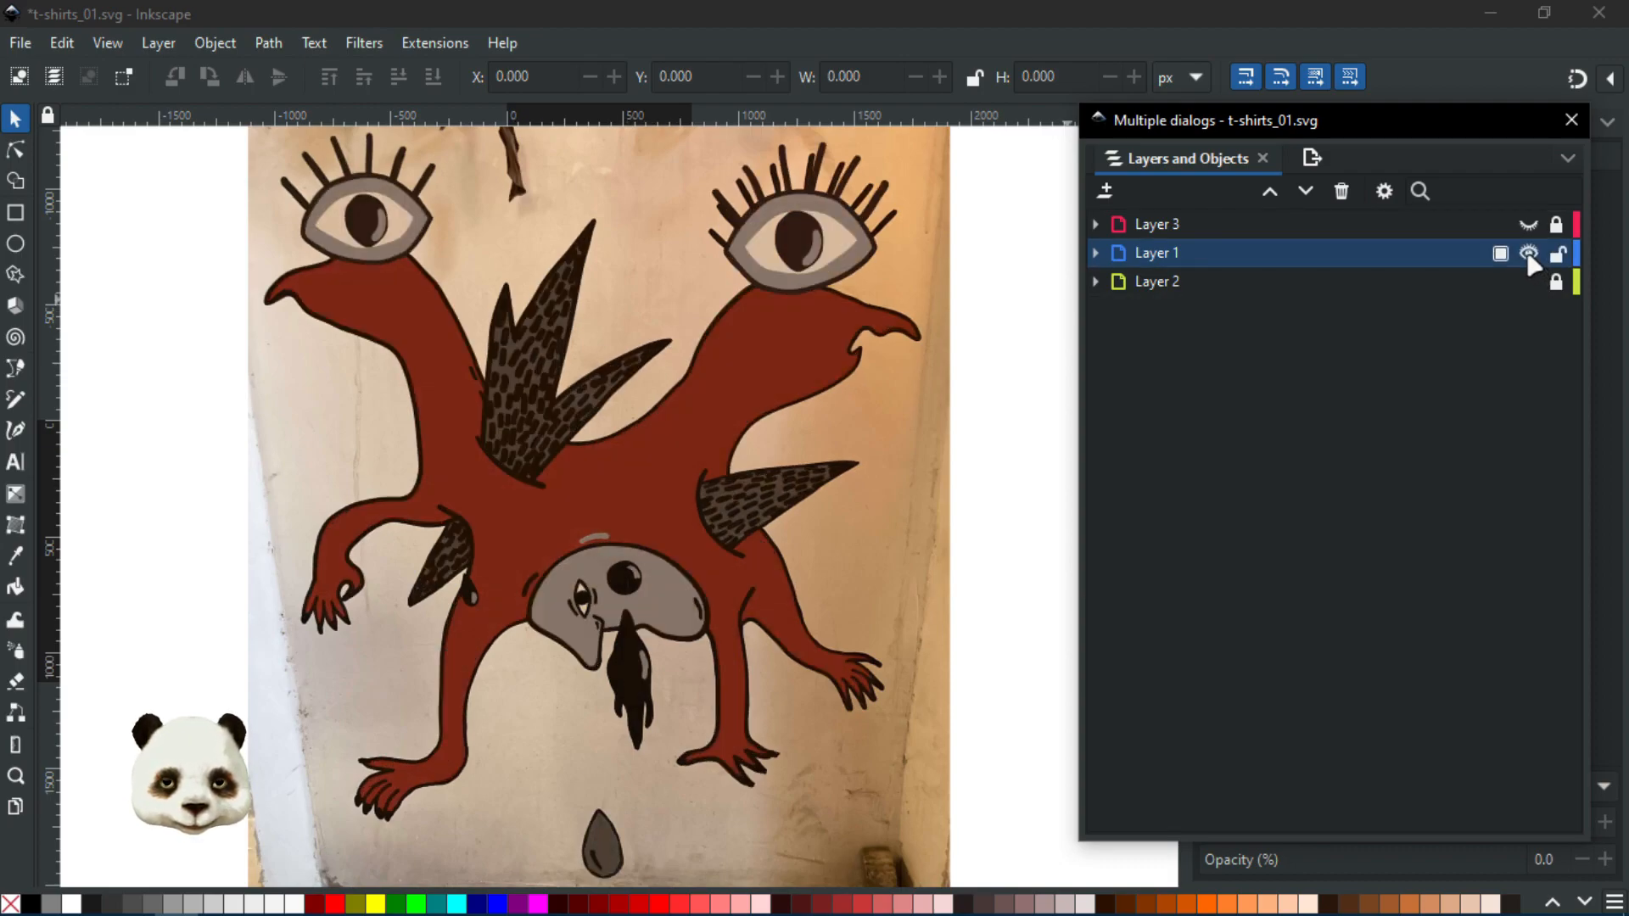
click(1096, 255)
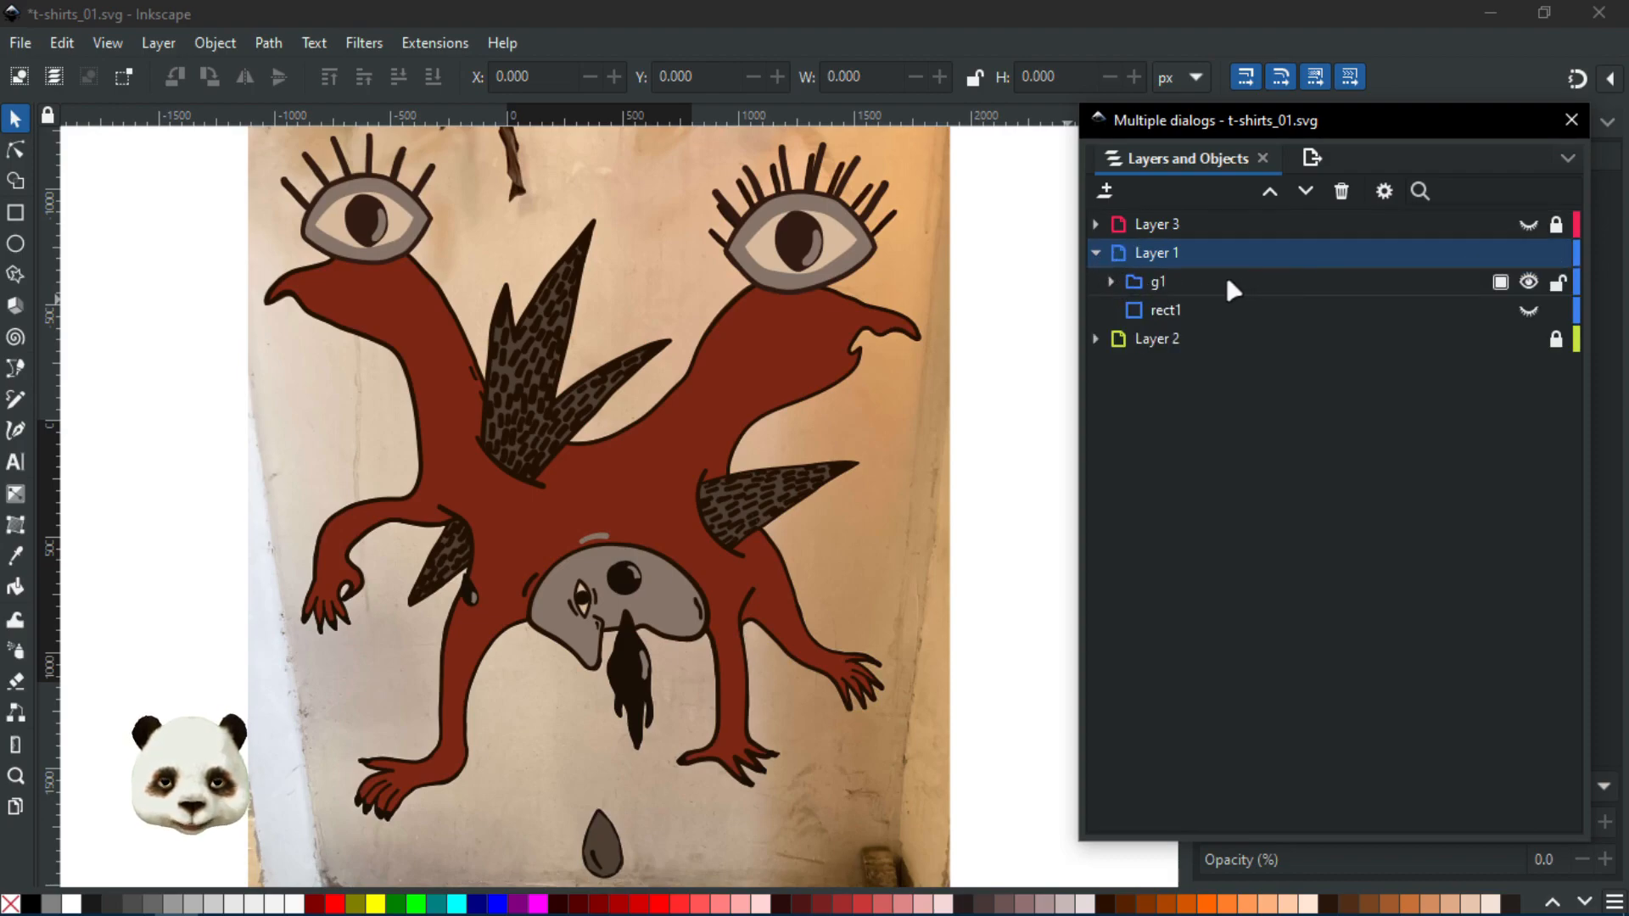
click(1111, 280)
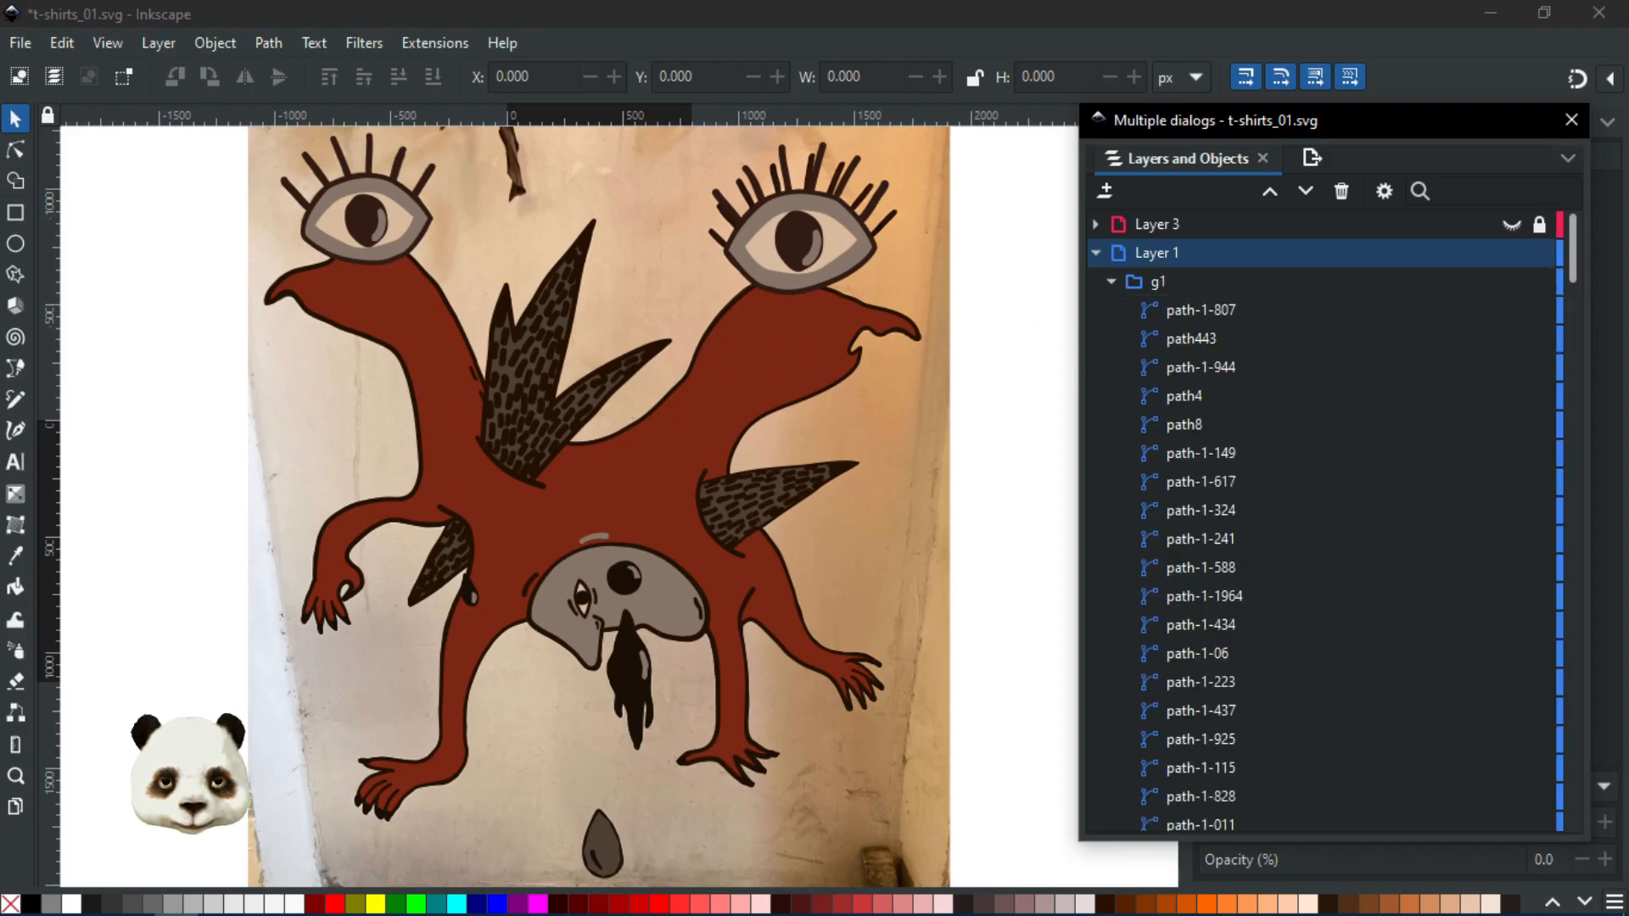
Select the creature's red body path and lower it two levels to the bottom of group g1
click(15, 150)
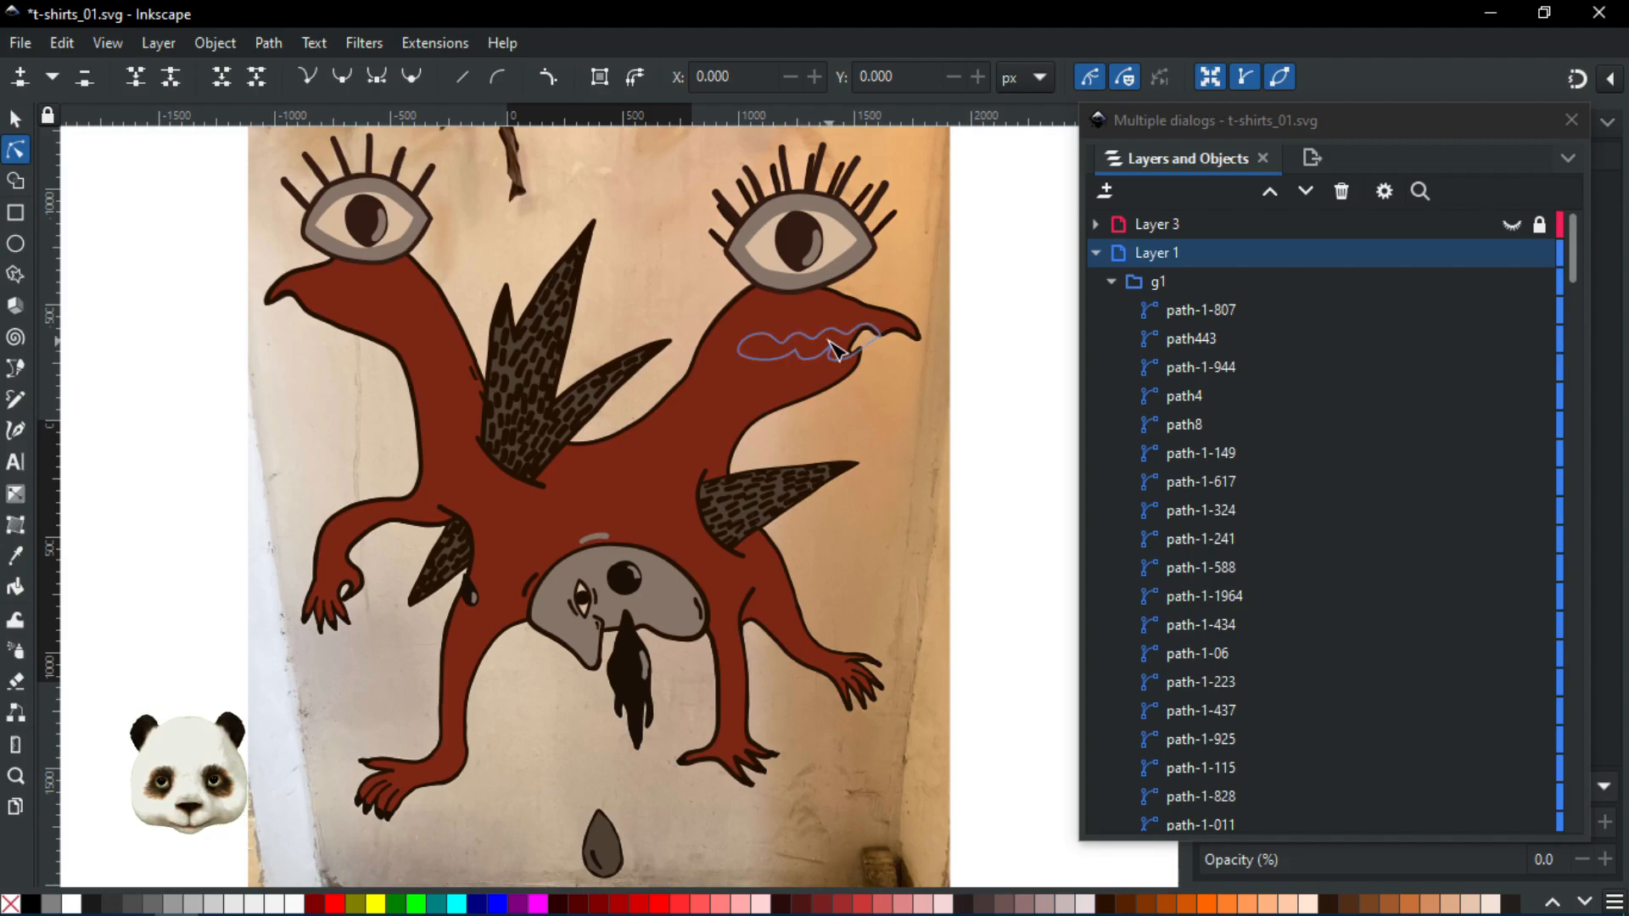
click(840, 348)
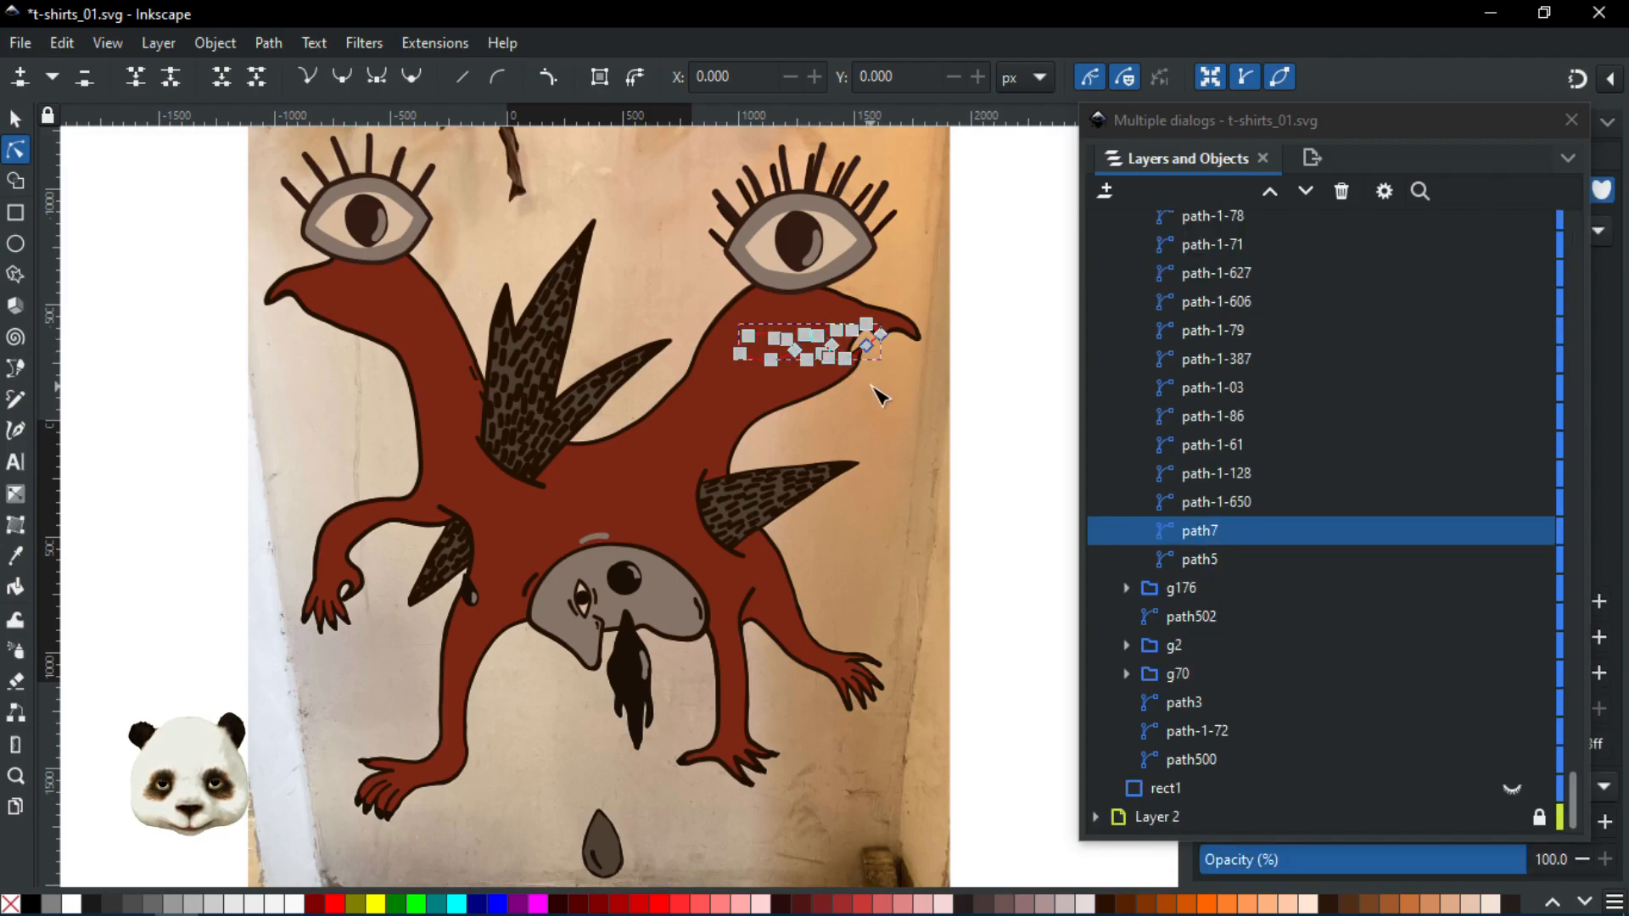
click(692, 434)
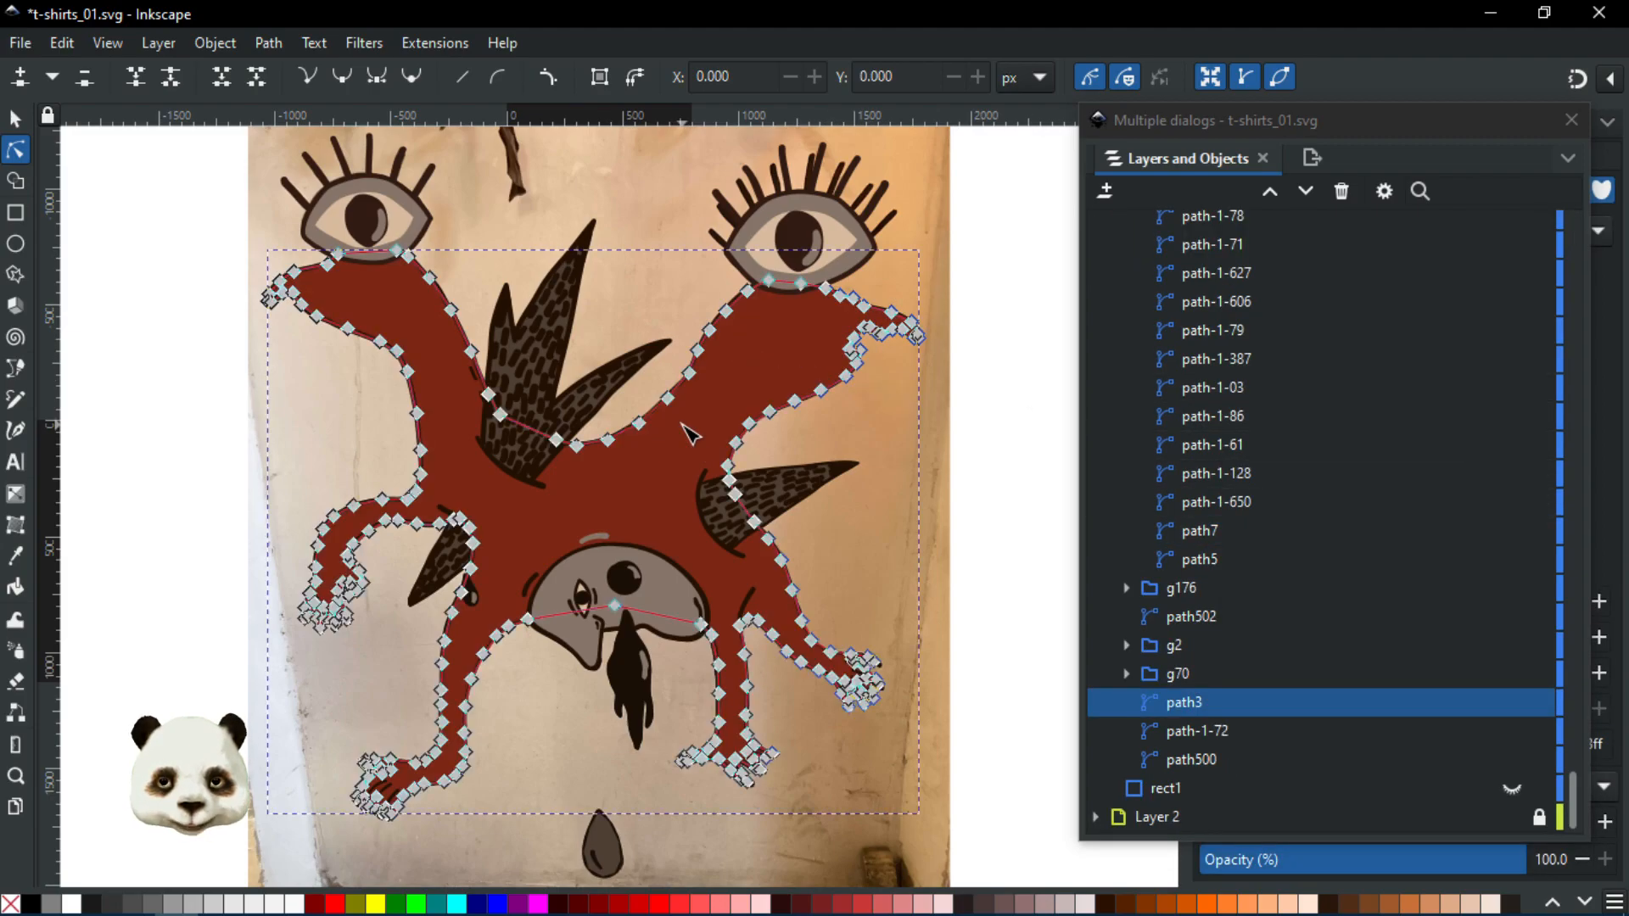
click(15, 119)
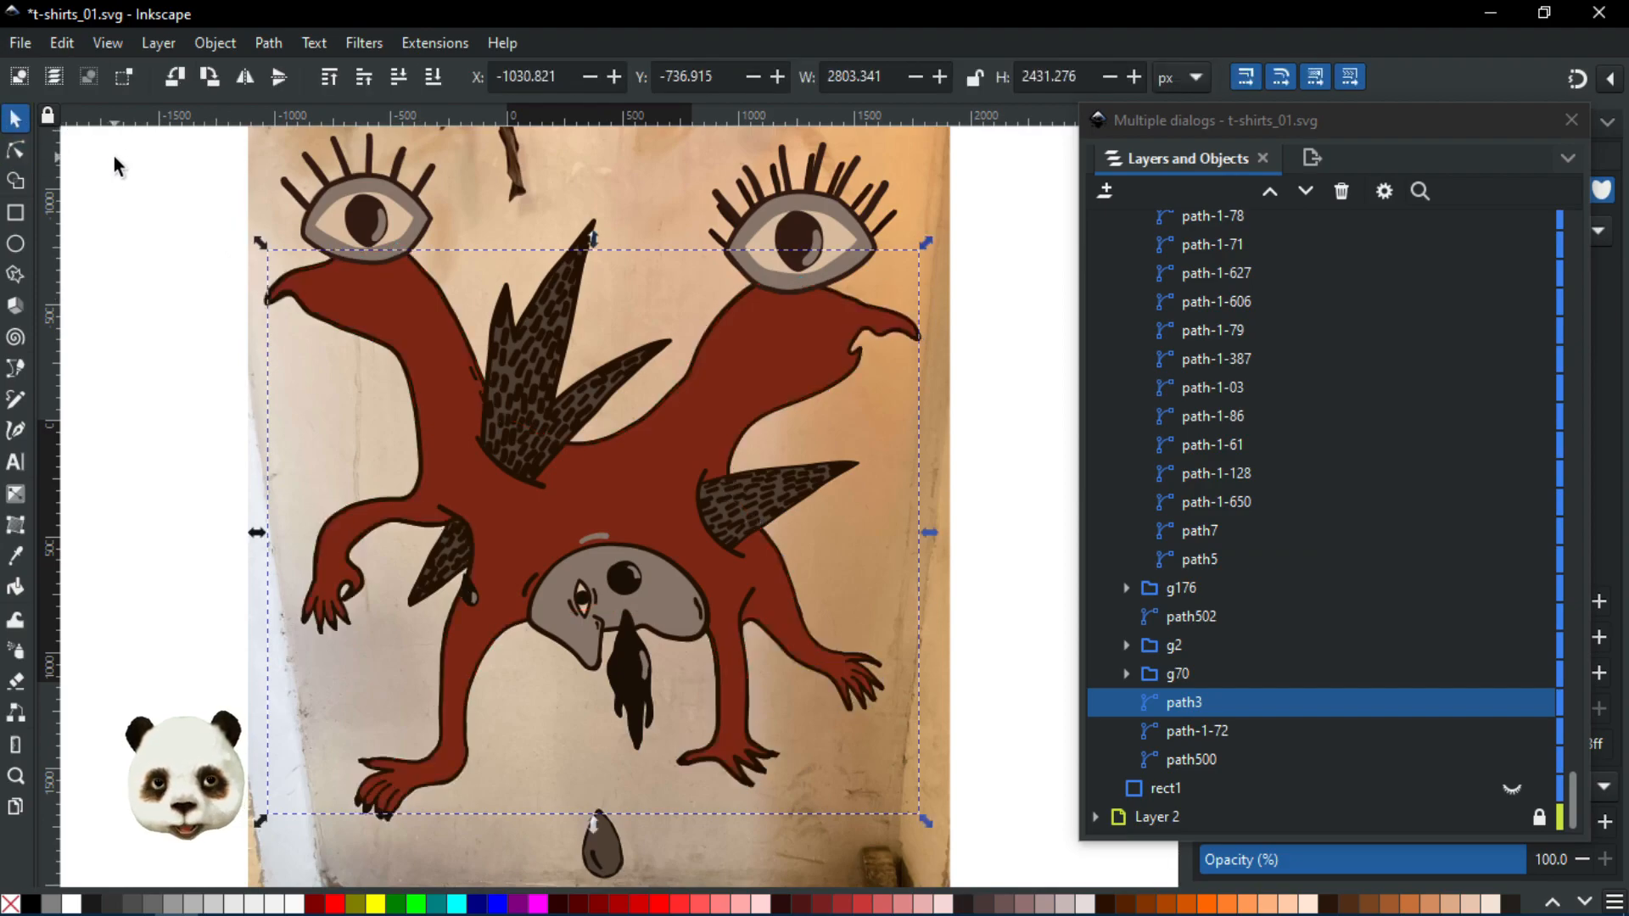
key(Page_Down)
key(Page_Down)
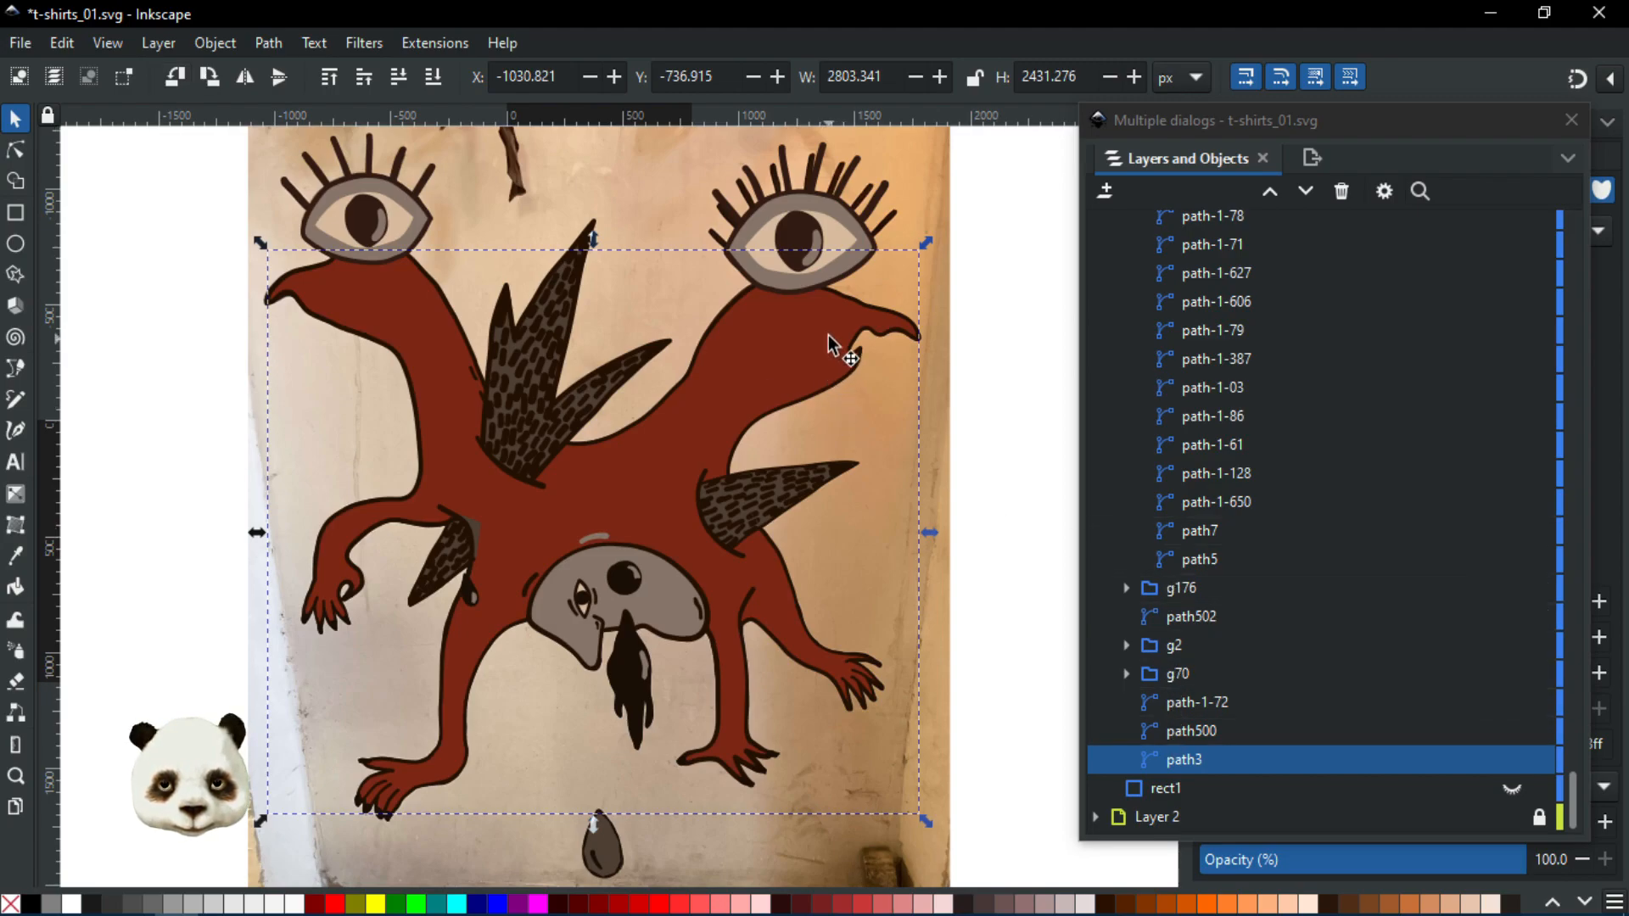
Select the left head's mouth path, look through the g1 group's objects around it, and clear the selection
click(16, 150)
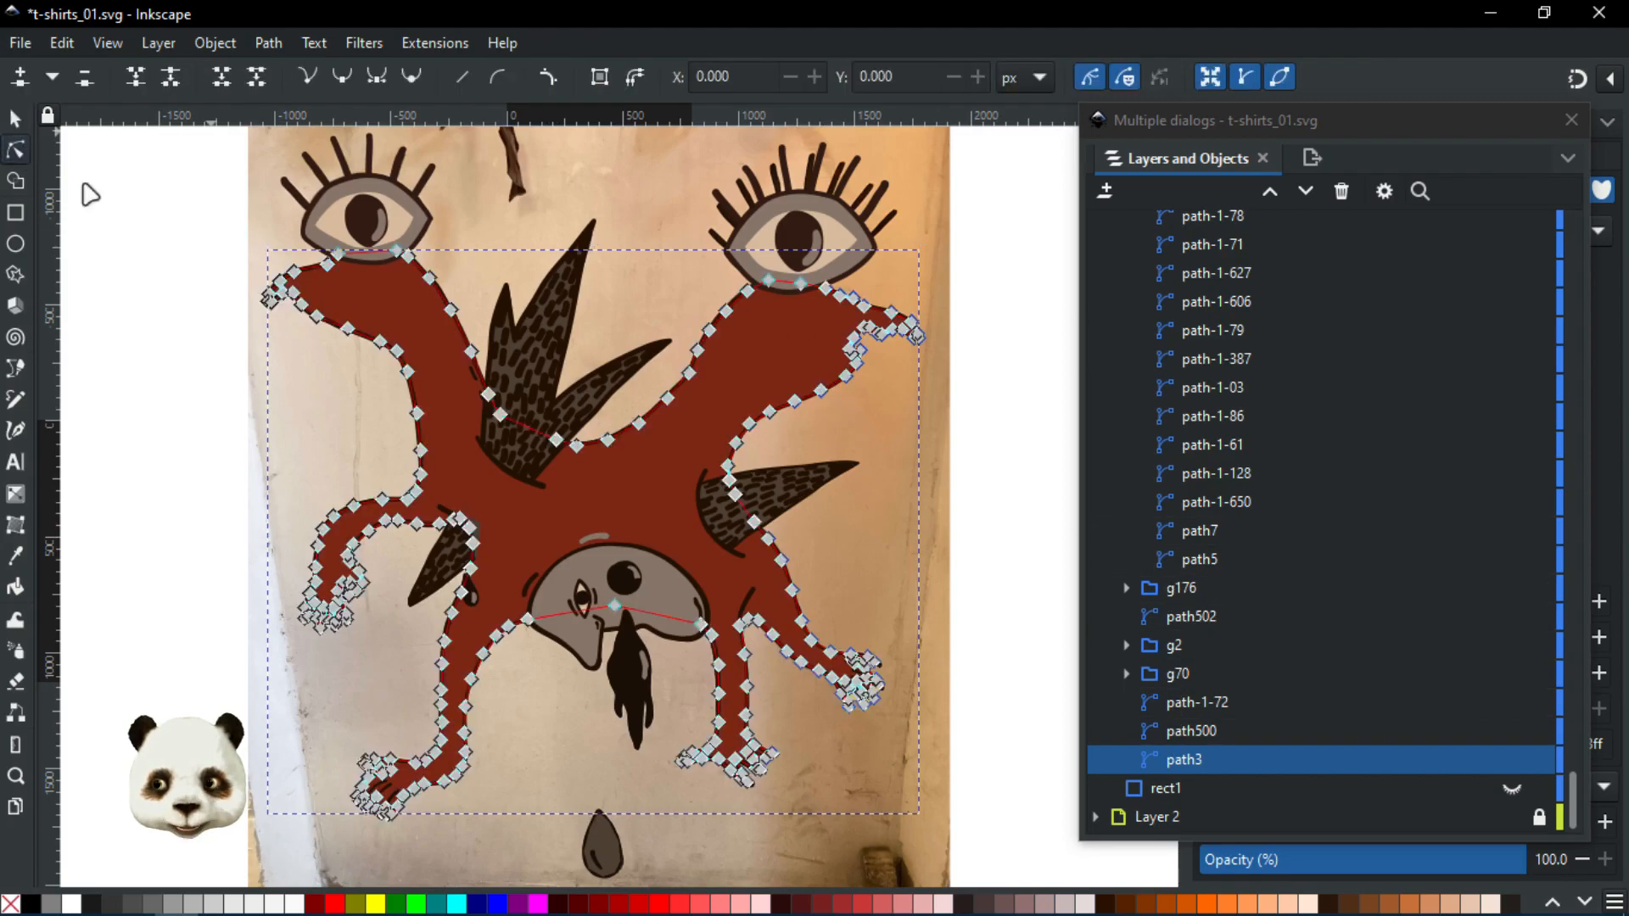
click(360, 305)
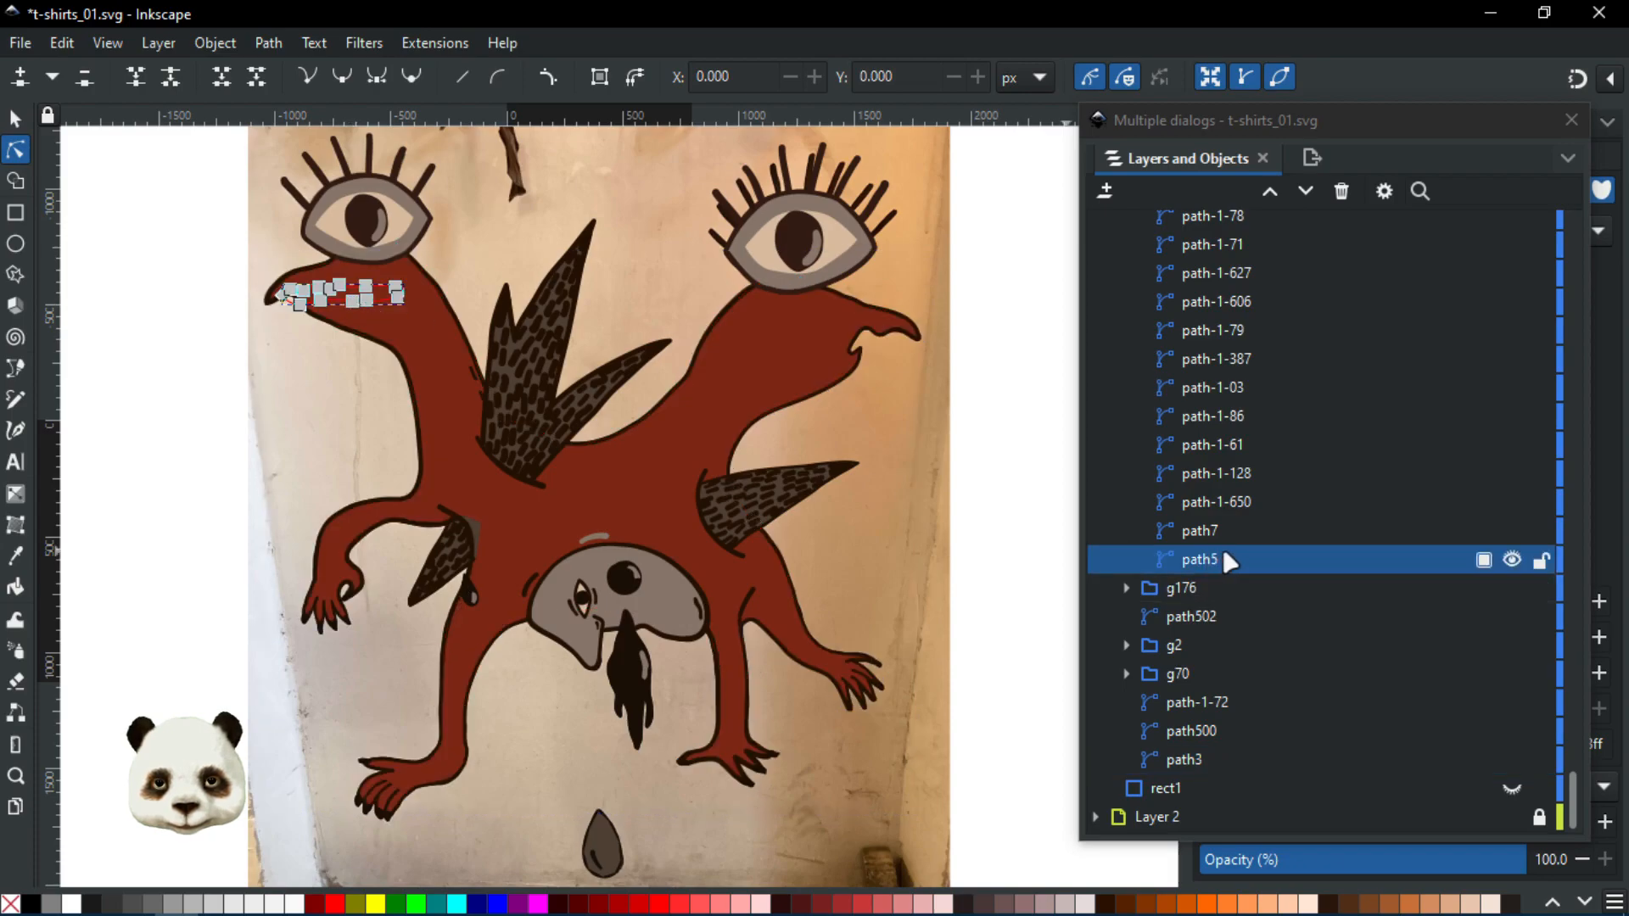
scroll(1234, 526, up, 2)
scroll(1234, 526, up, 10)
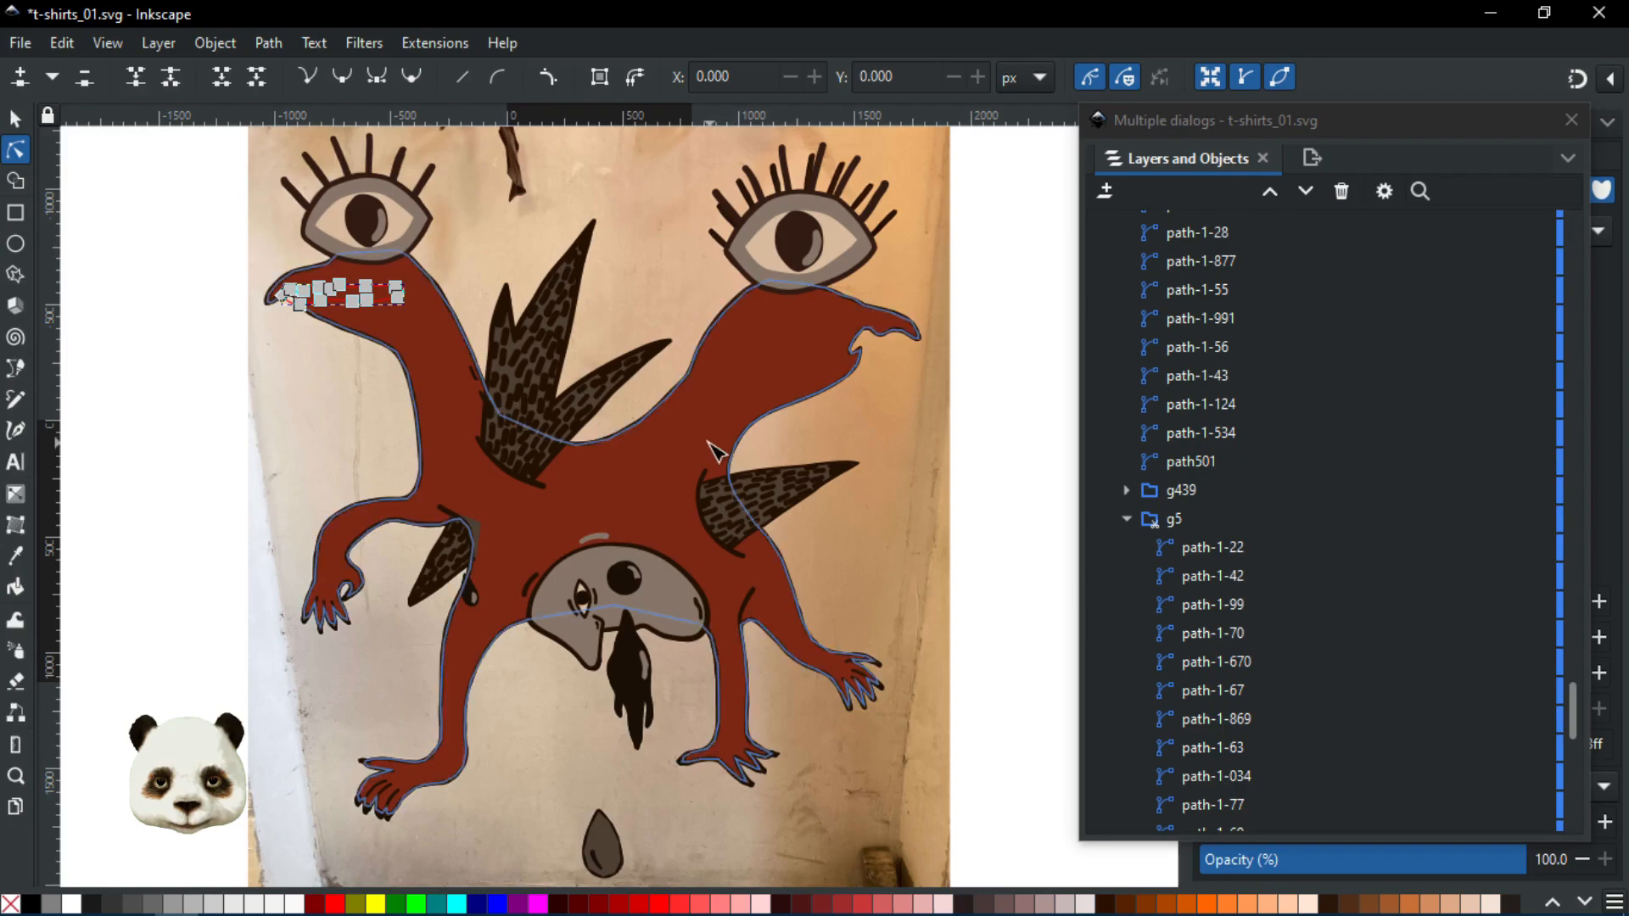
scroll(963, 509, down, 2)
scroll(963, 509, up, 2)
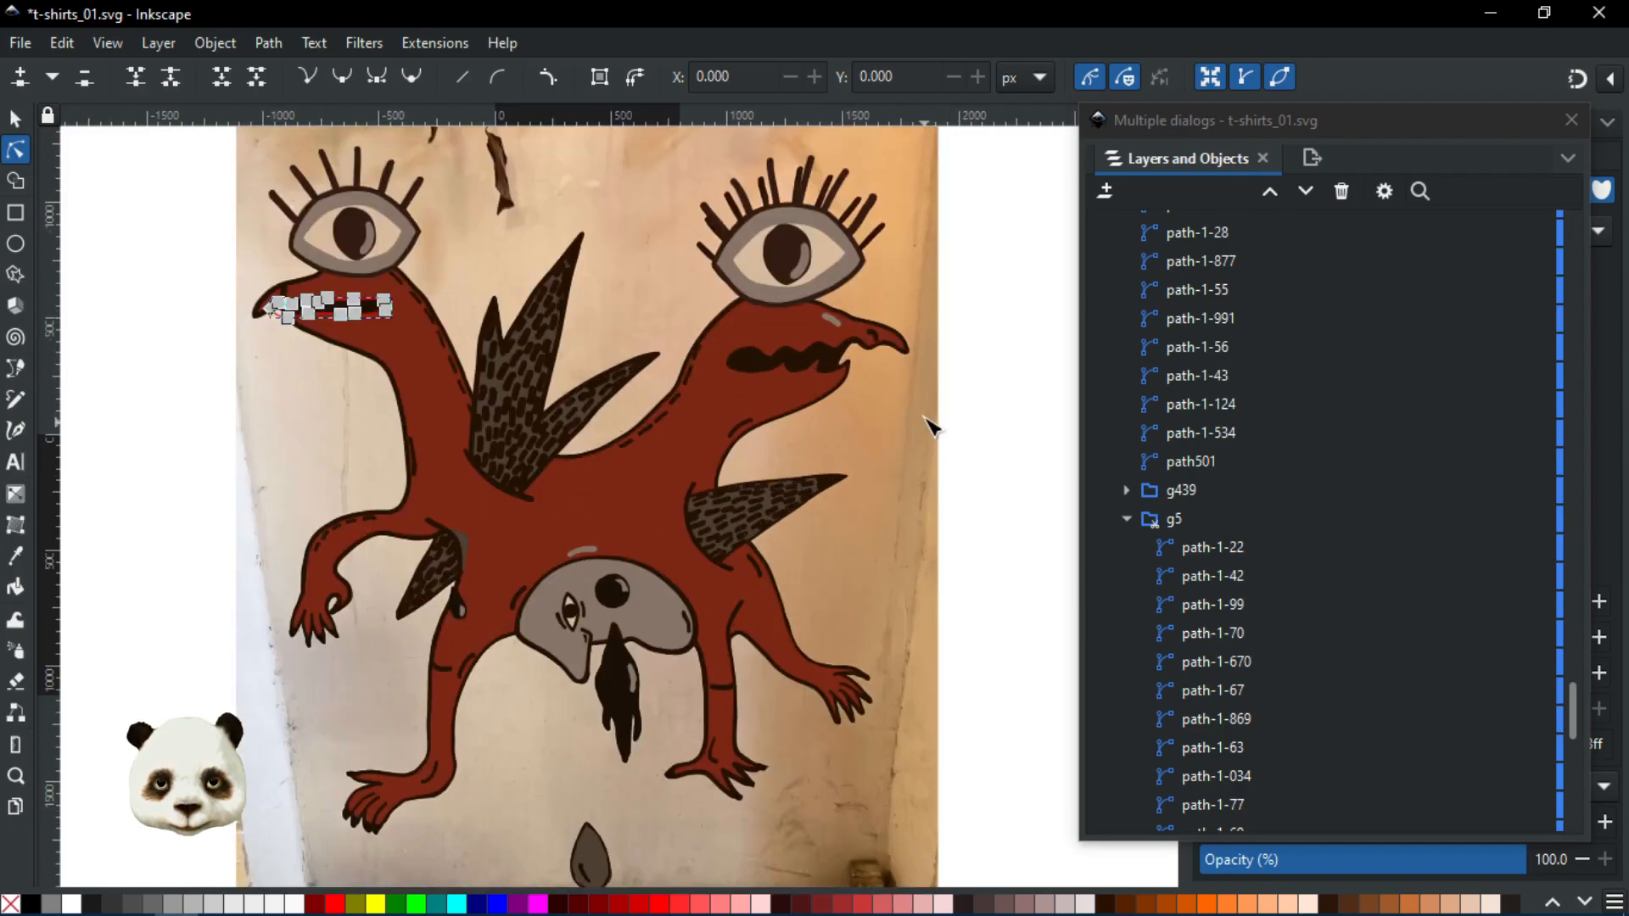
click(982, 445)
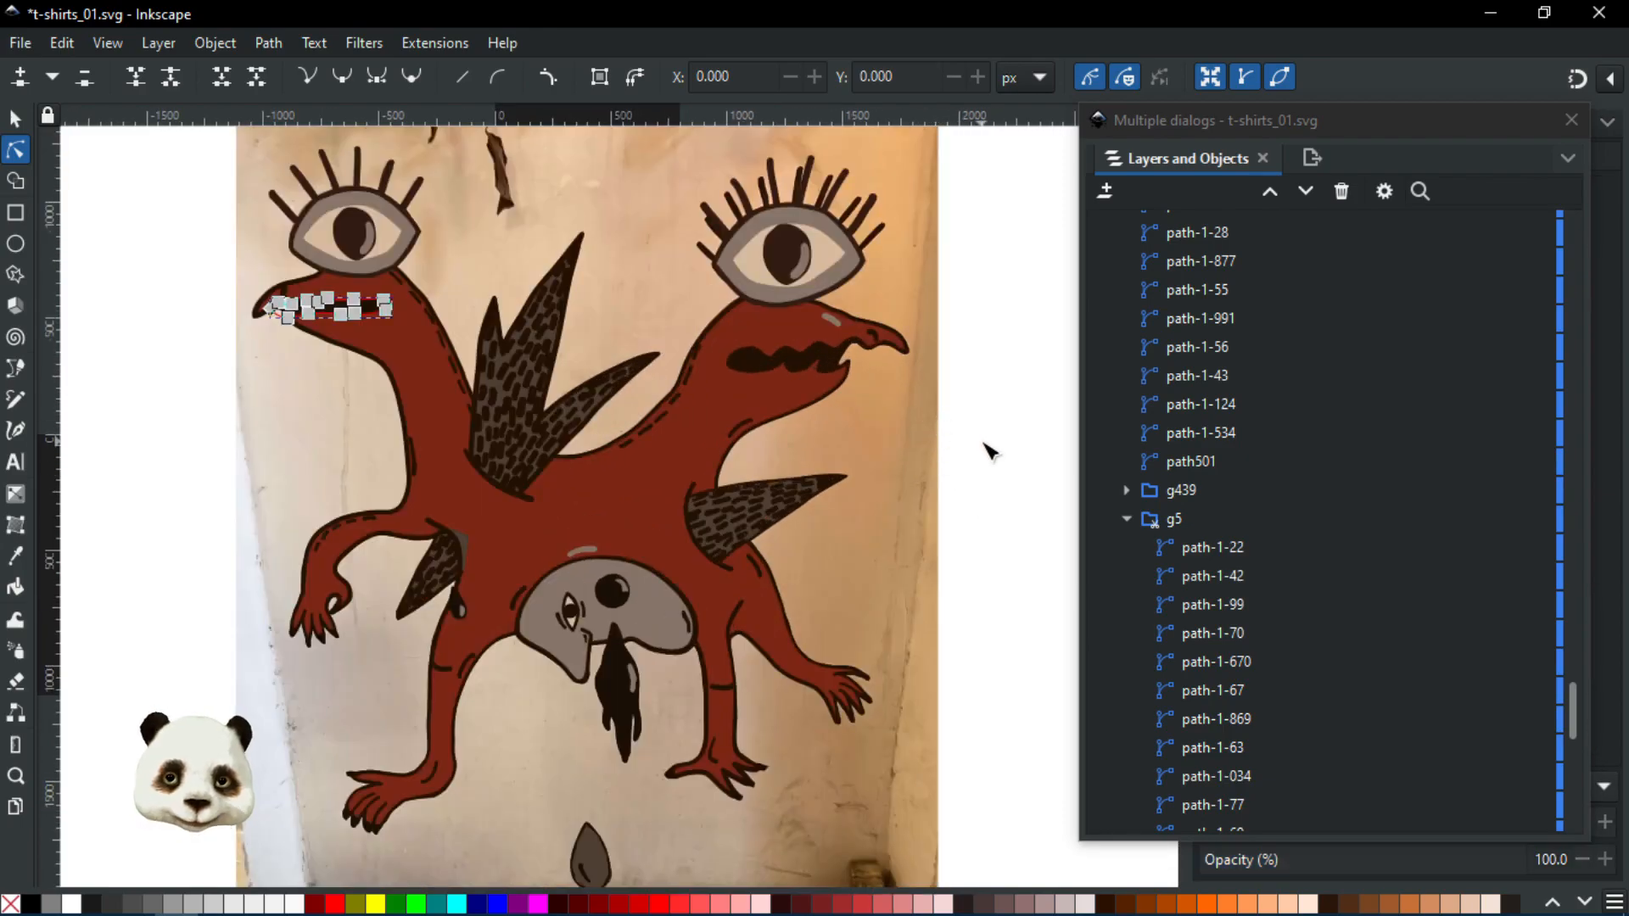
Save the t-shirts_01.svg document
scroll(395, 558, up, 1)
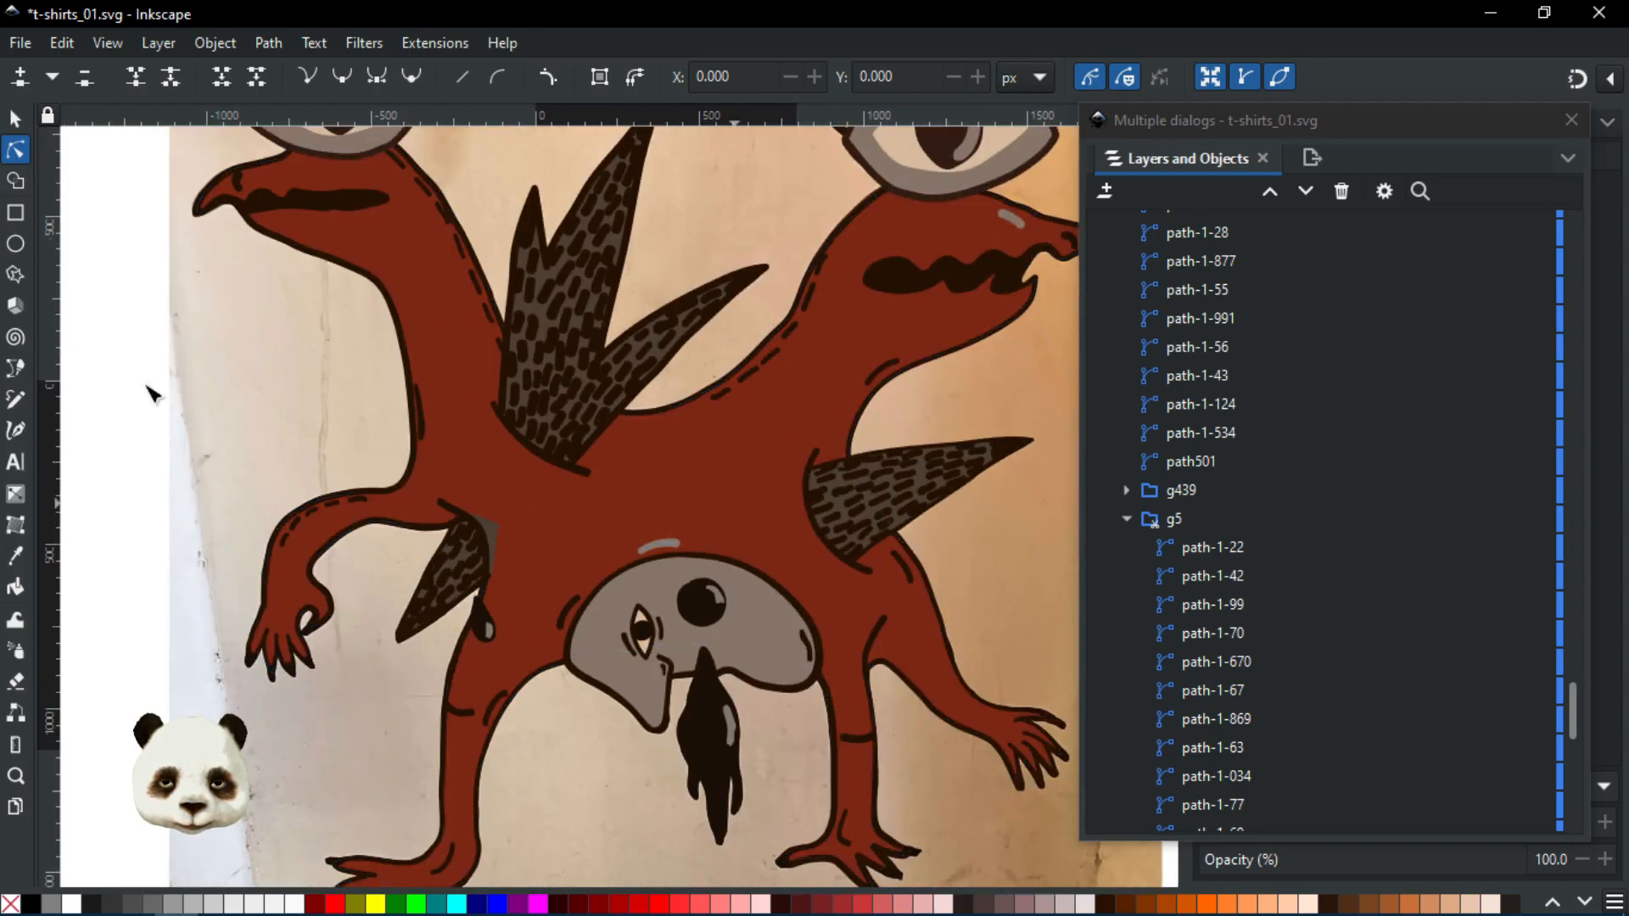
key(ctrl+s)
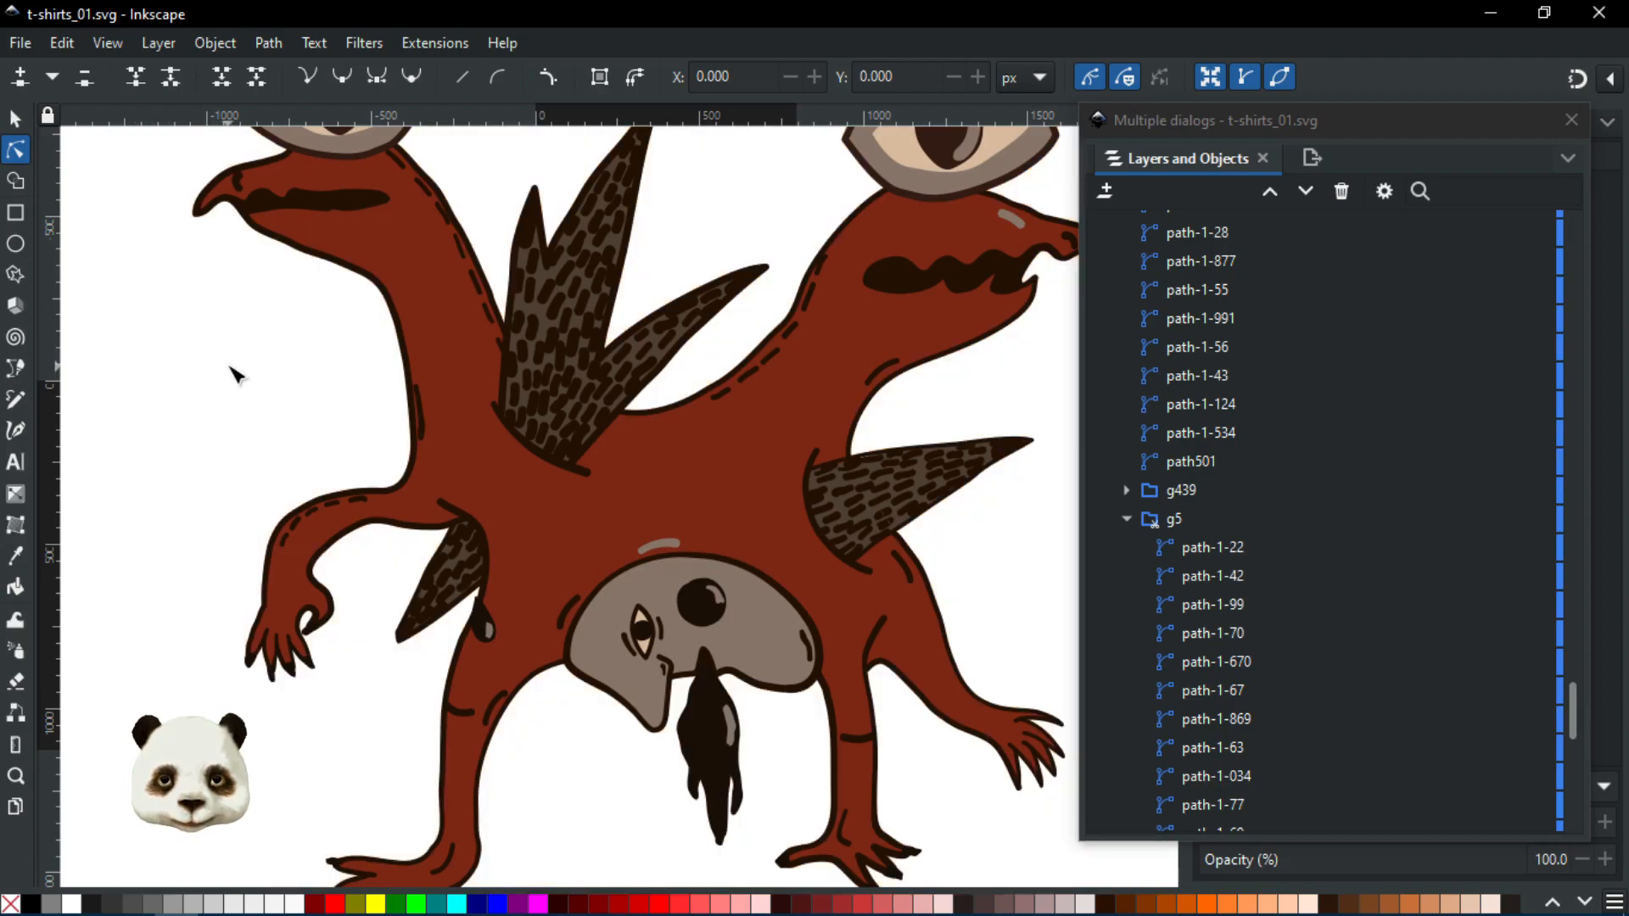
scroll(217, 365, down, 2)
scroll(229, 353, up, 1)
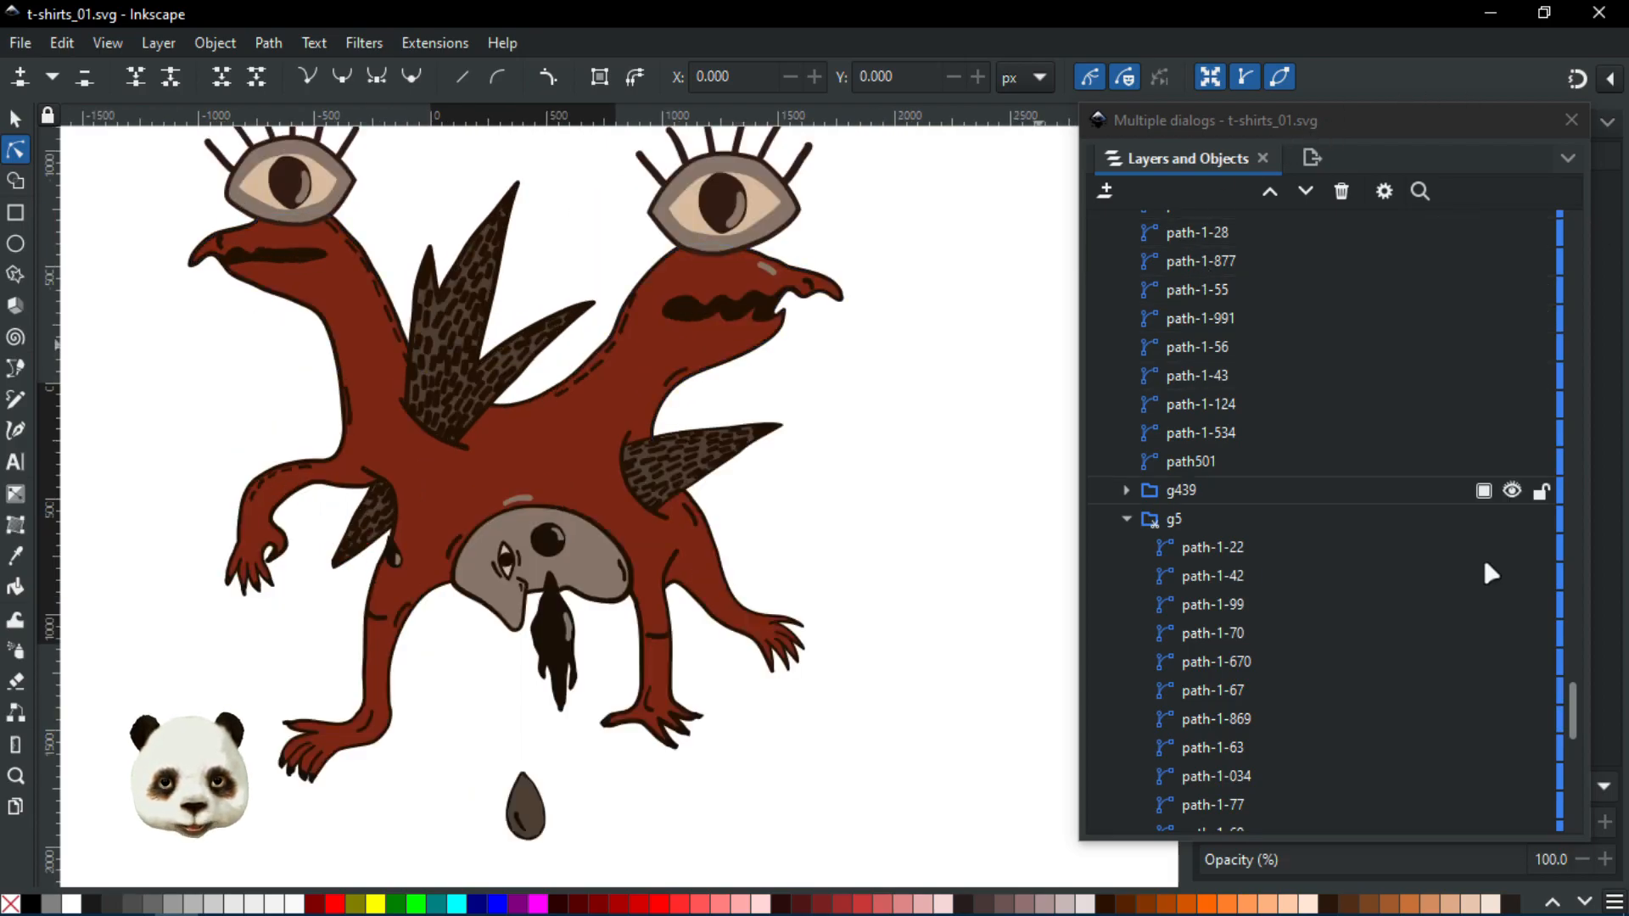
Collapse Layer 1 and hide it, and show the Layer 2 photo in its place
drag(1573, 705, 1529, 209)
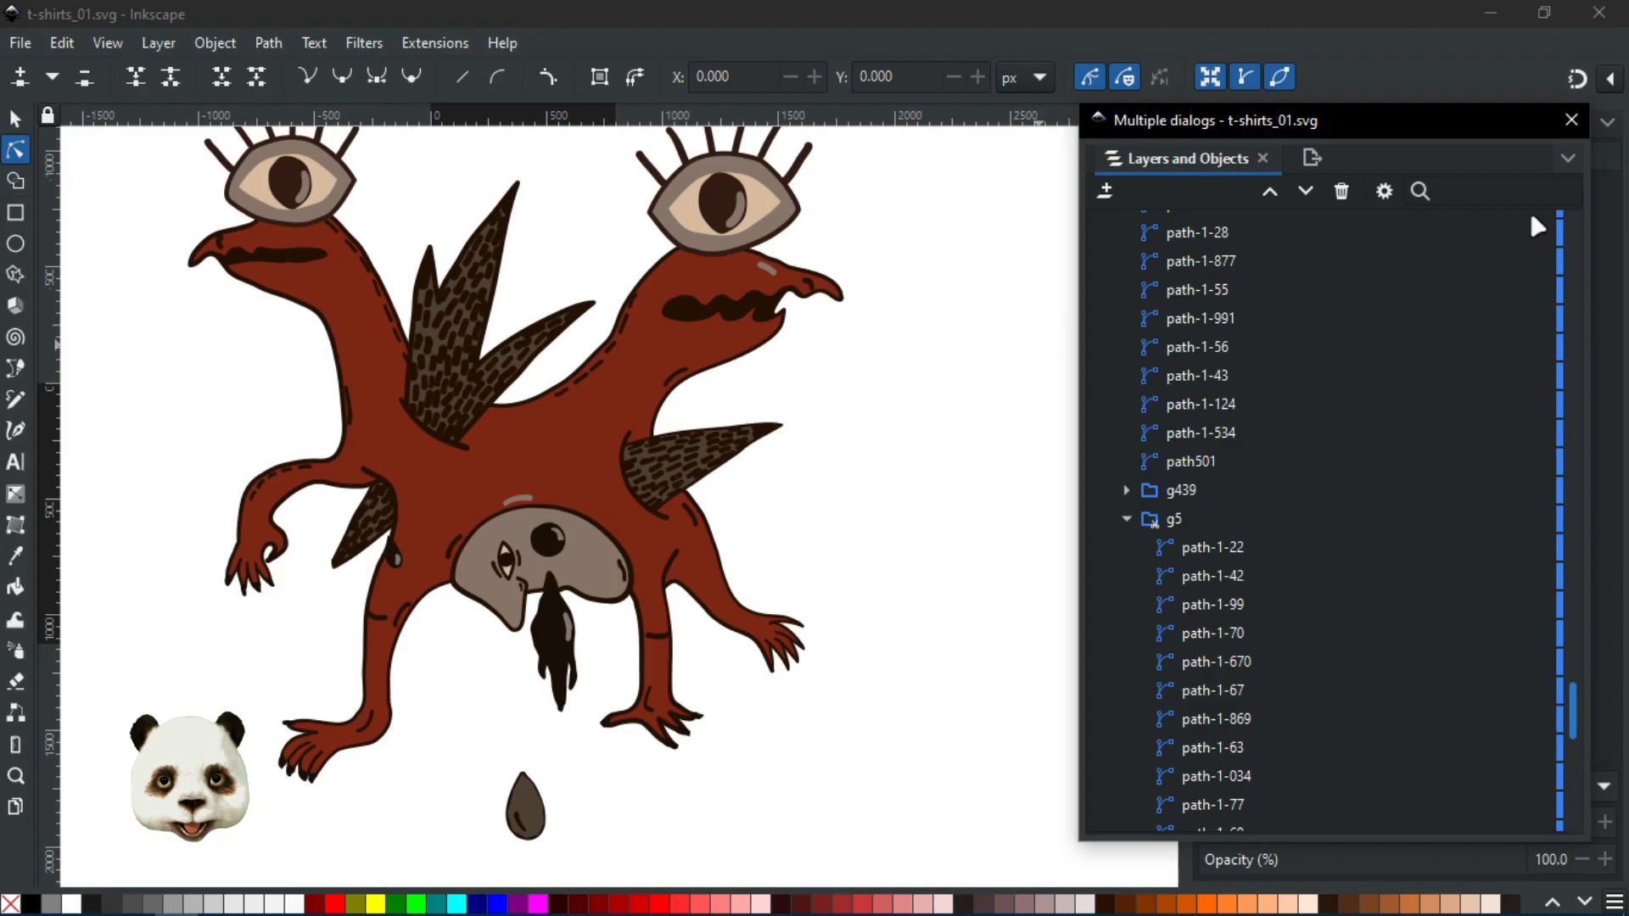
click(1094, 255)
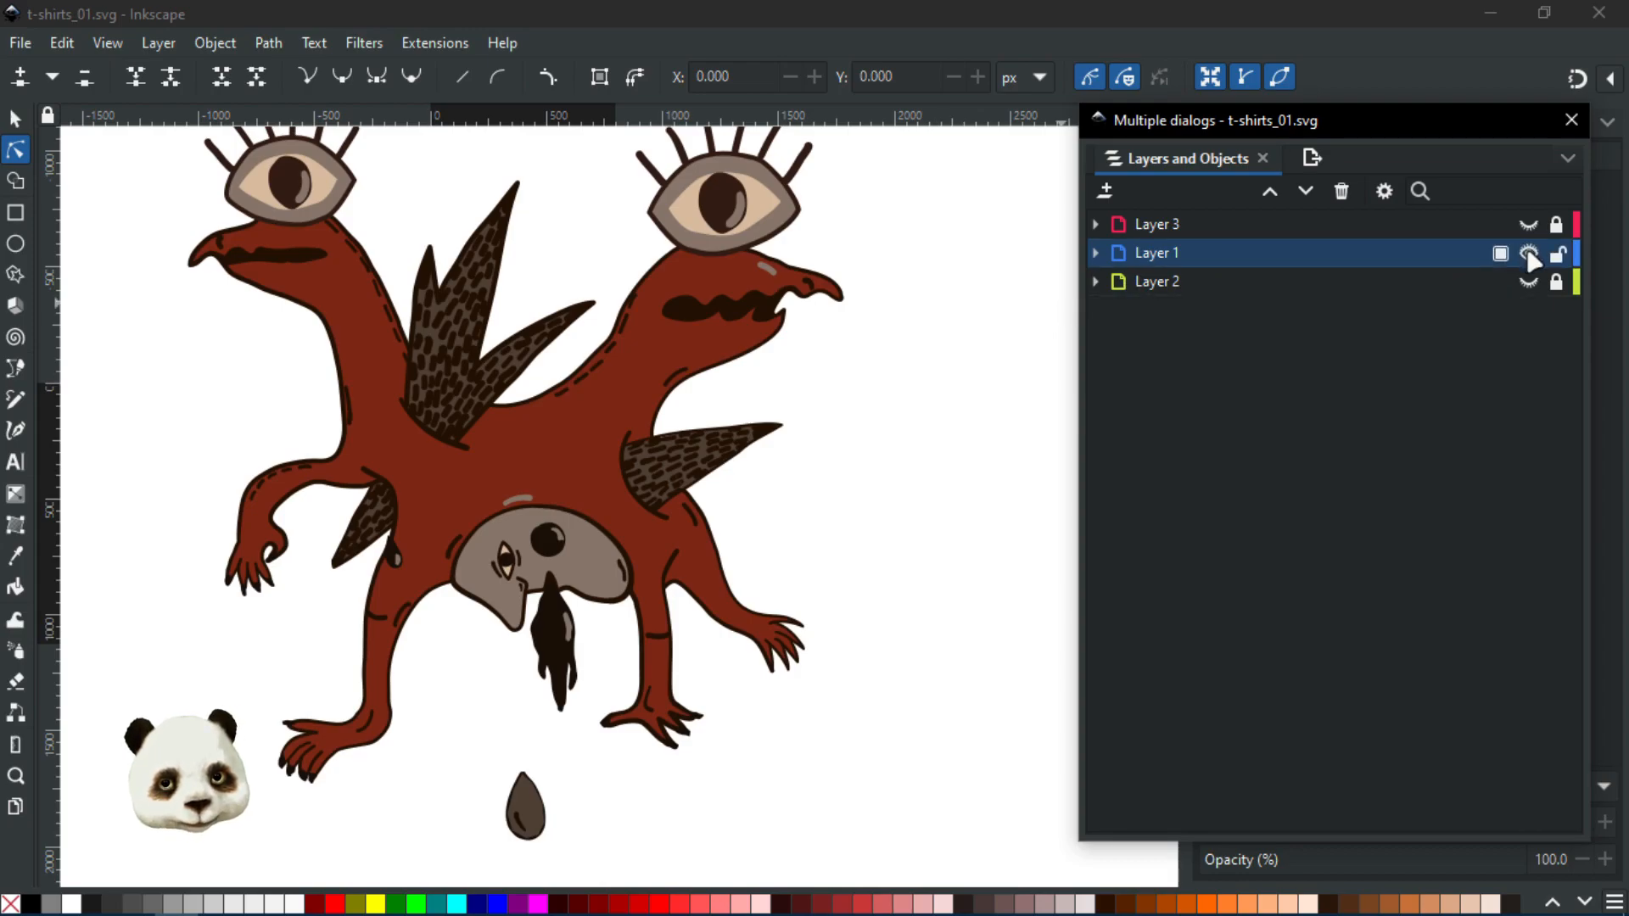
click(1528, 253)
click(1530, 282)
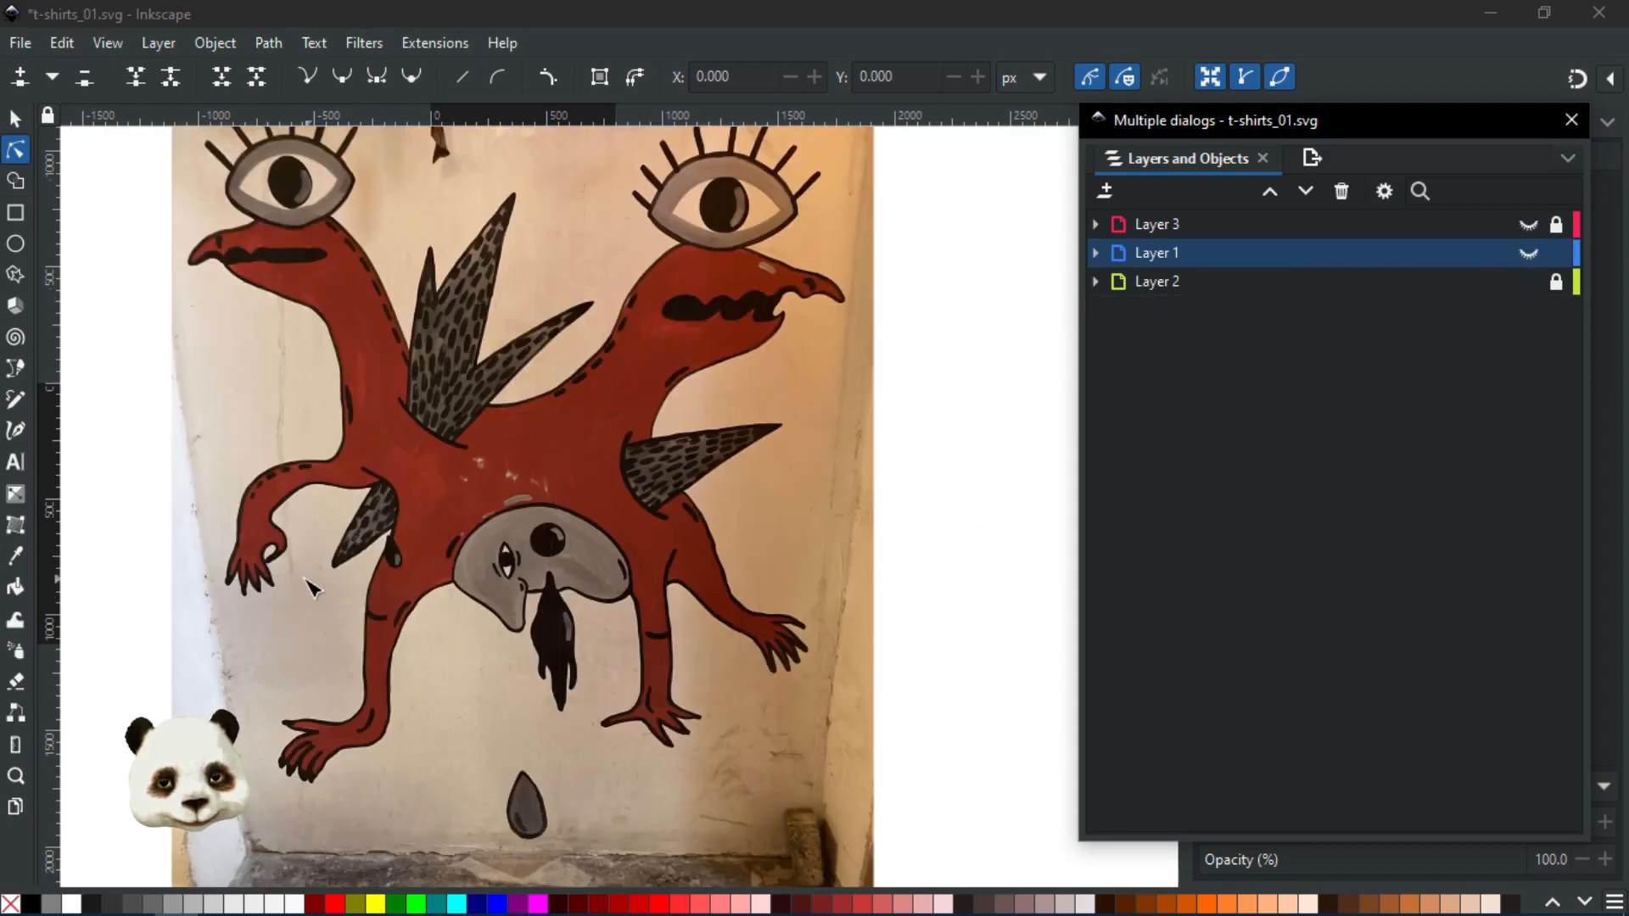
Examine the photo's outlines, spiked wings, legs and hanging grey head up close
scroll(263, 452, up, 2)
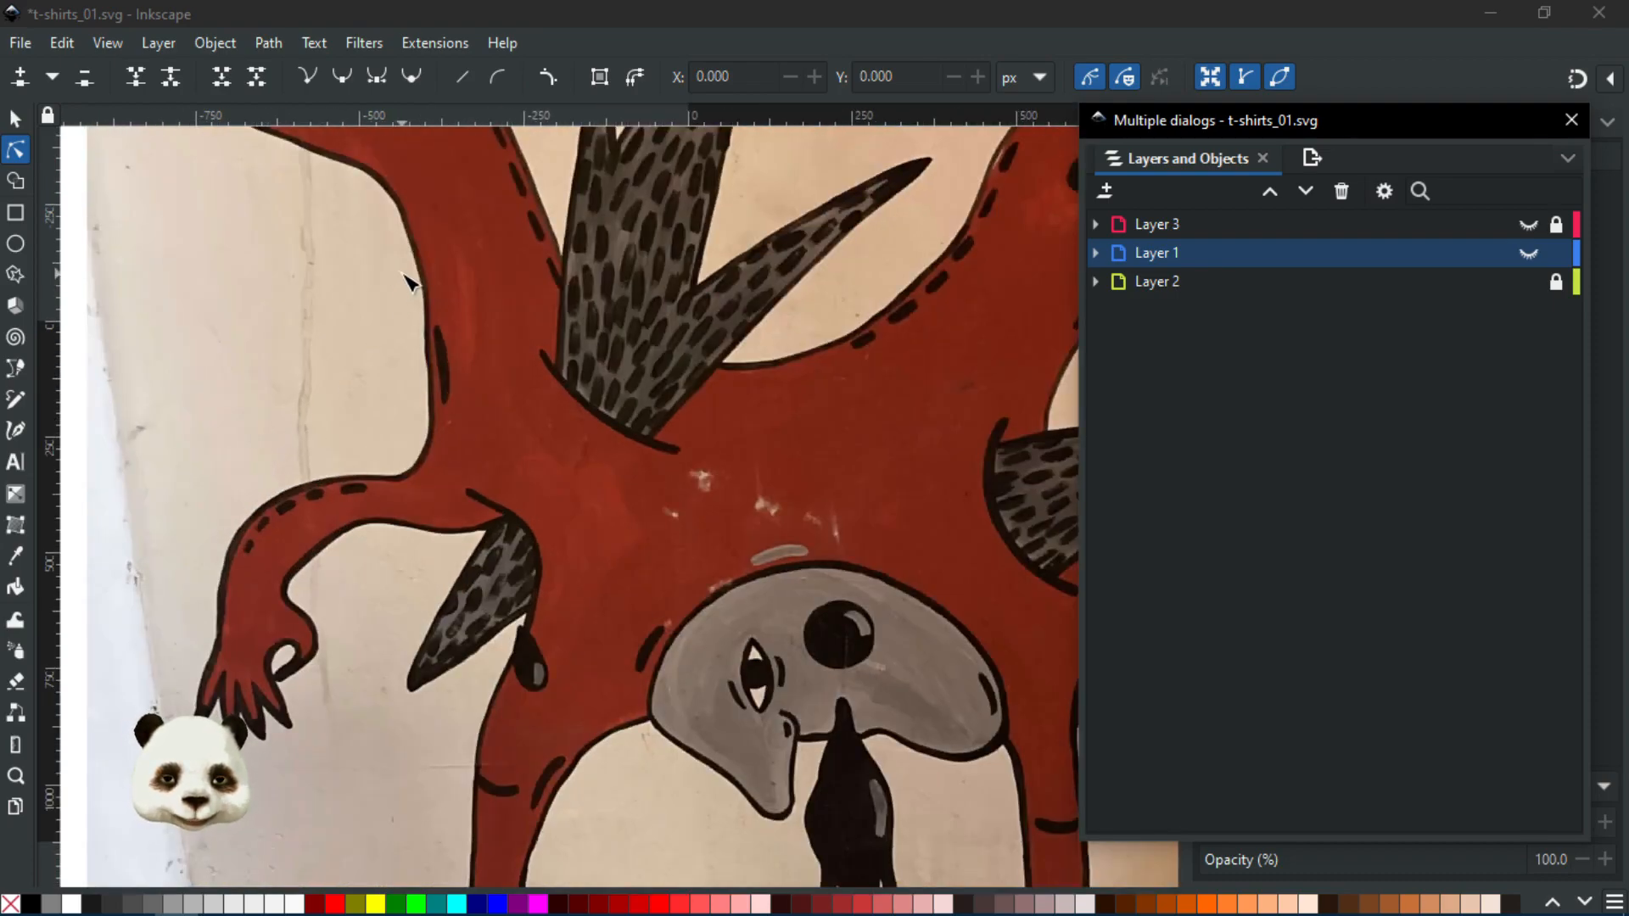
scroll(512, 538, up, 2)
scroll(684, 327, down, 10)
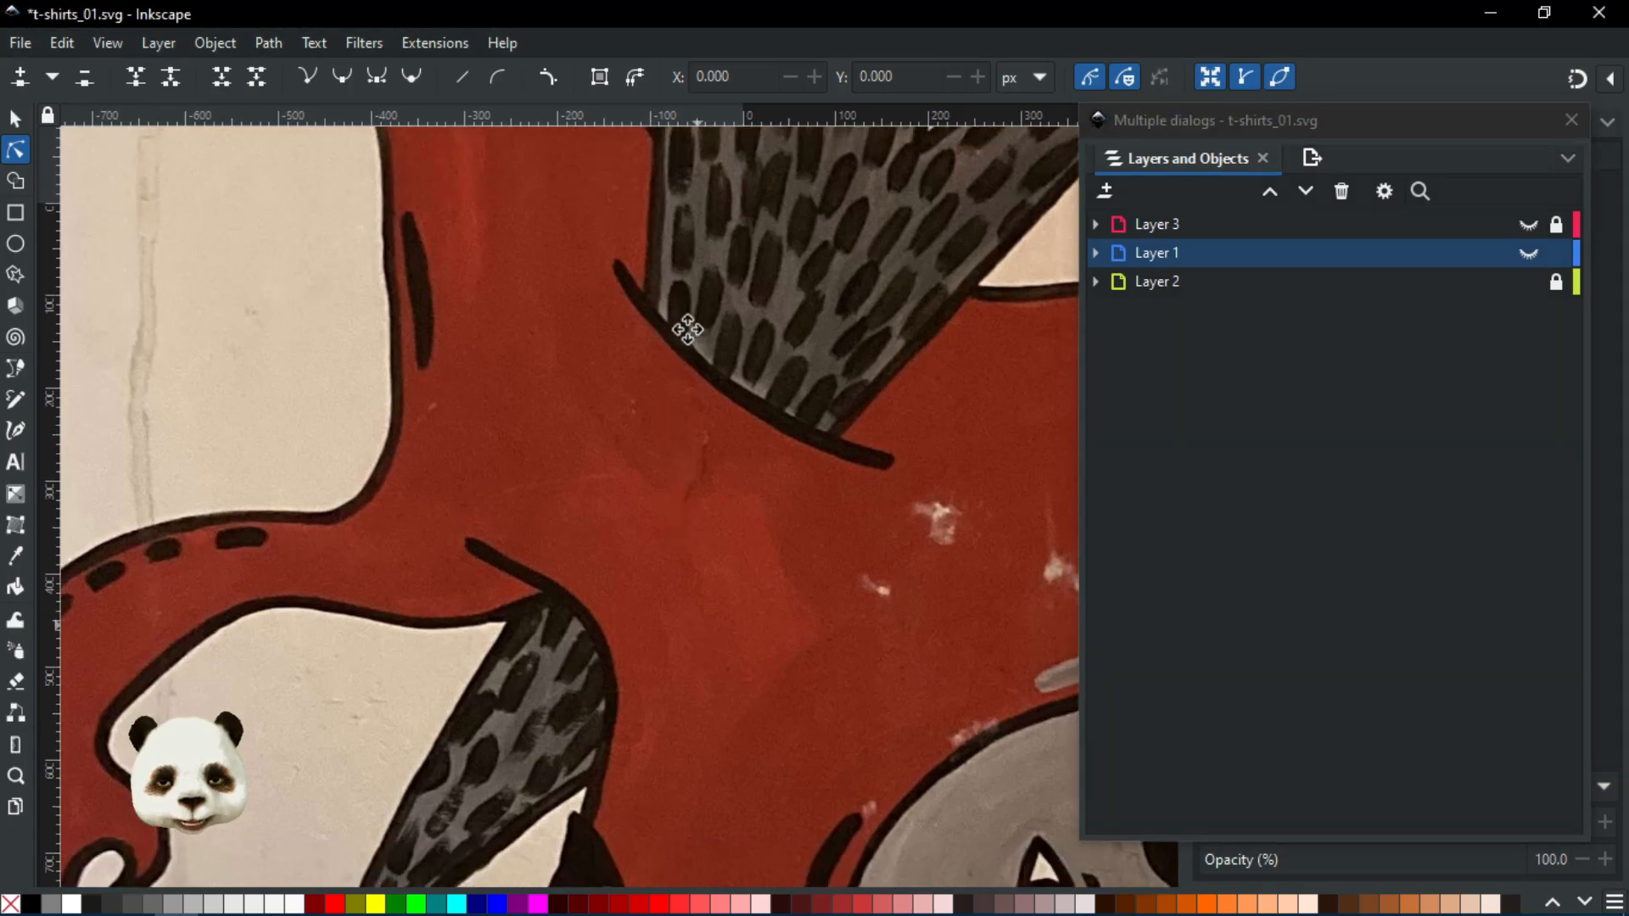
scroll(691, 425, down, 1)
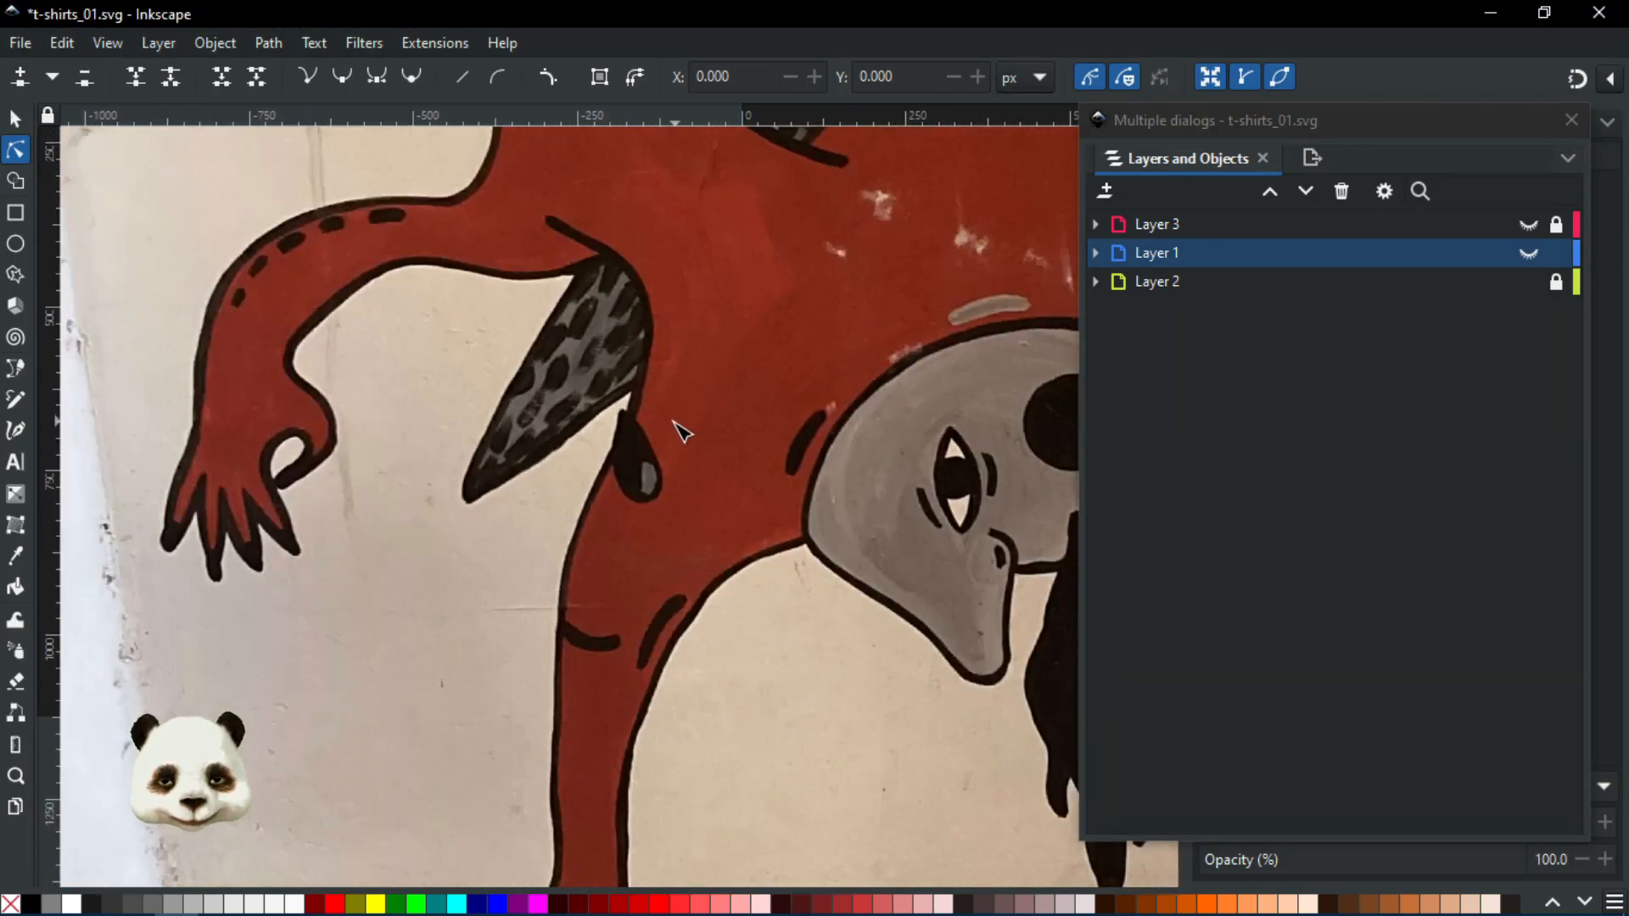
scroll(683, 432, down, 1)
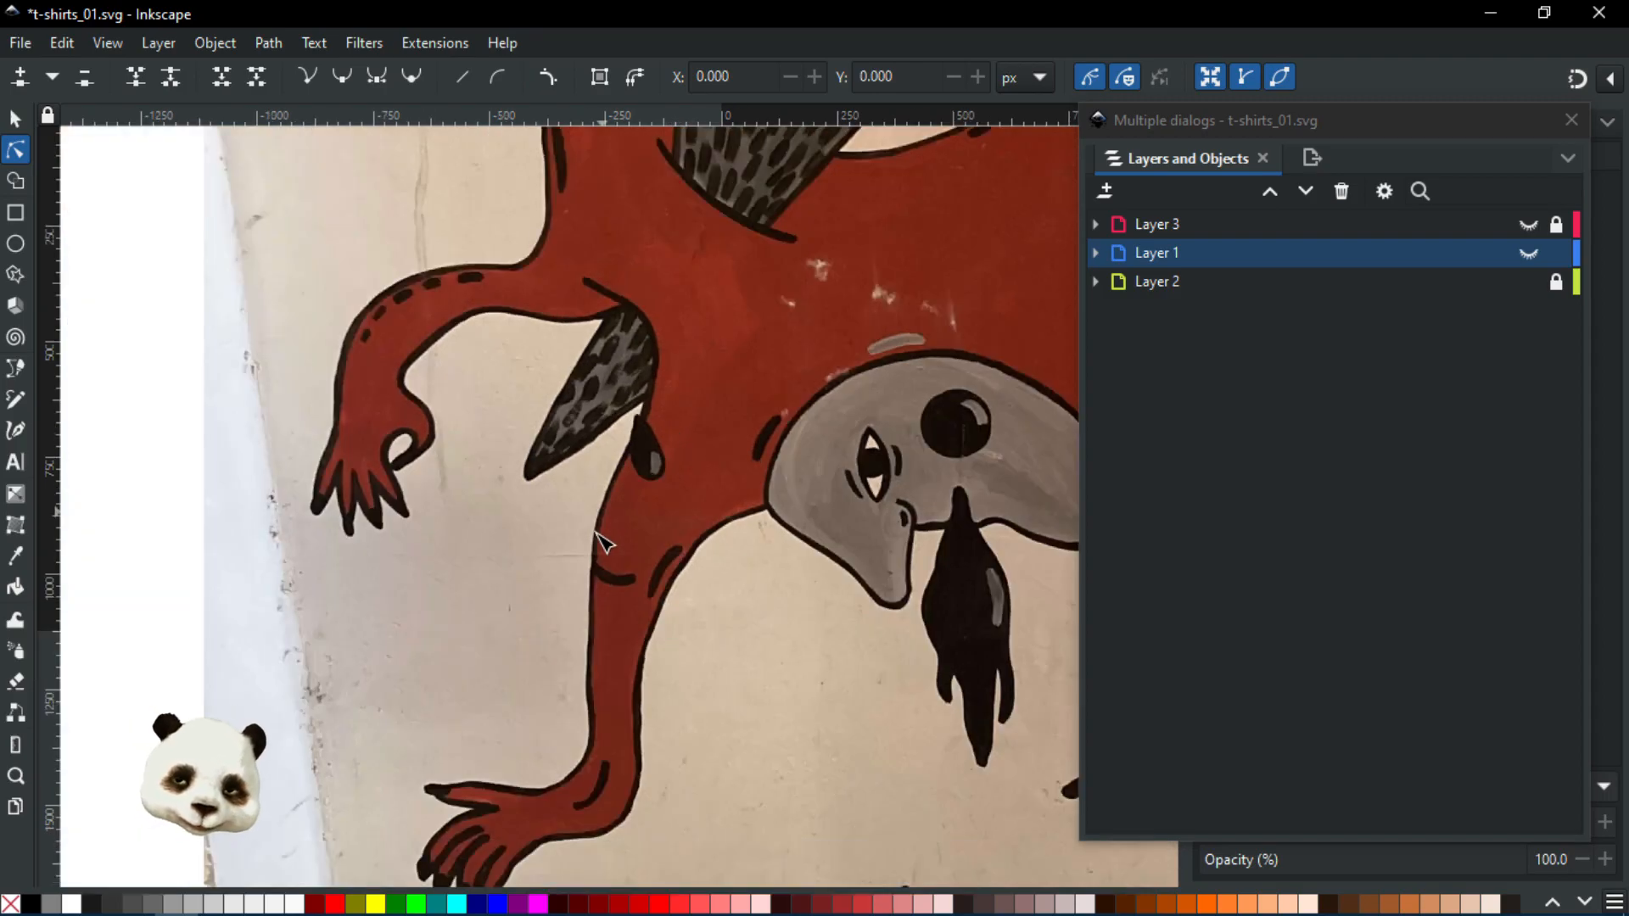
drag(736, 556, 297, 518)
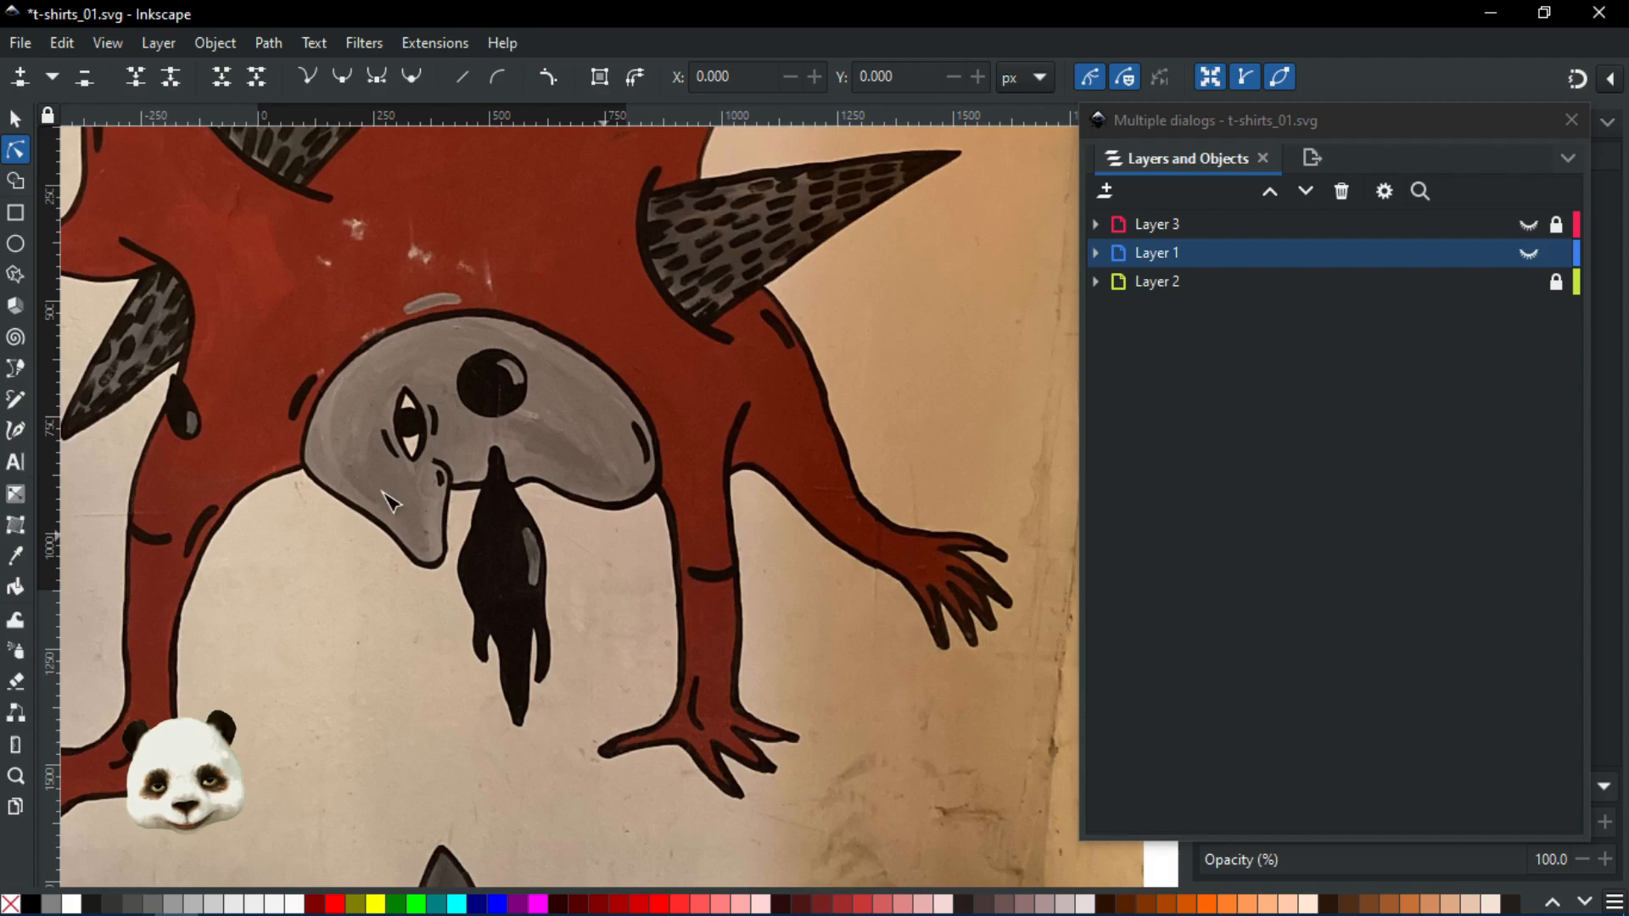
drag(328, 302, 673, 331)
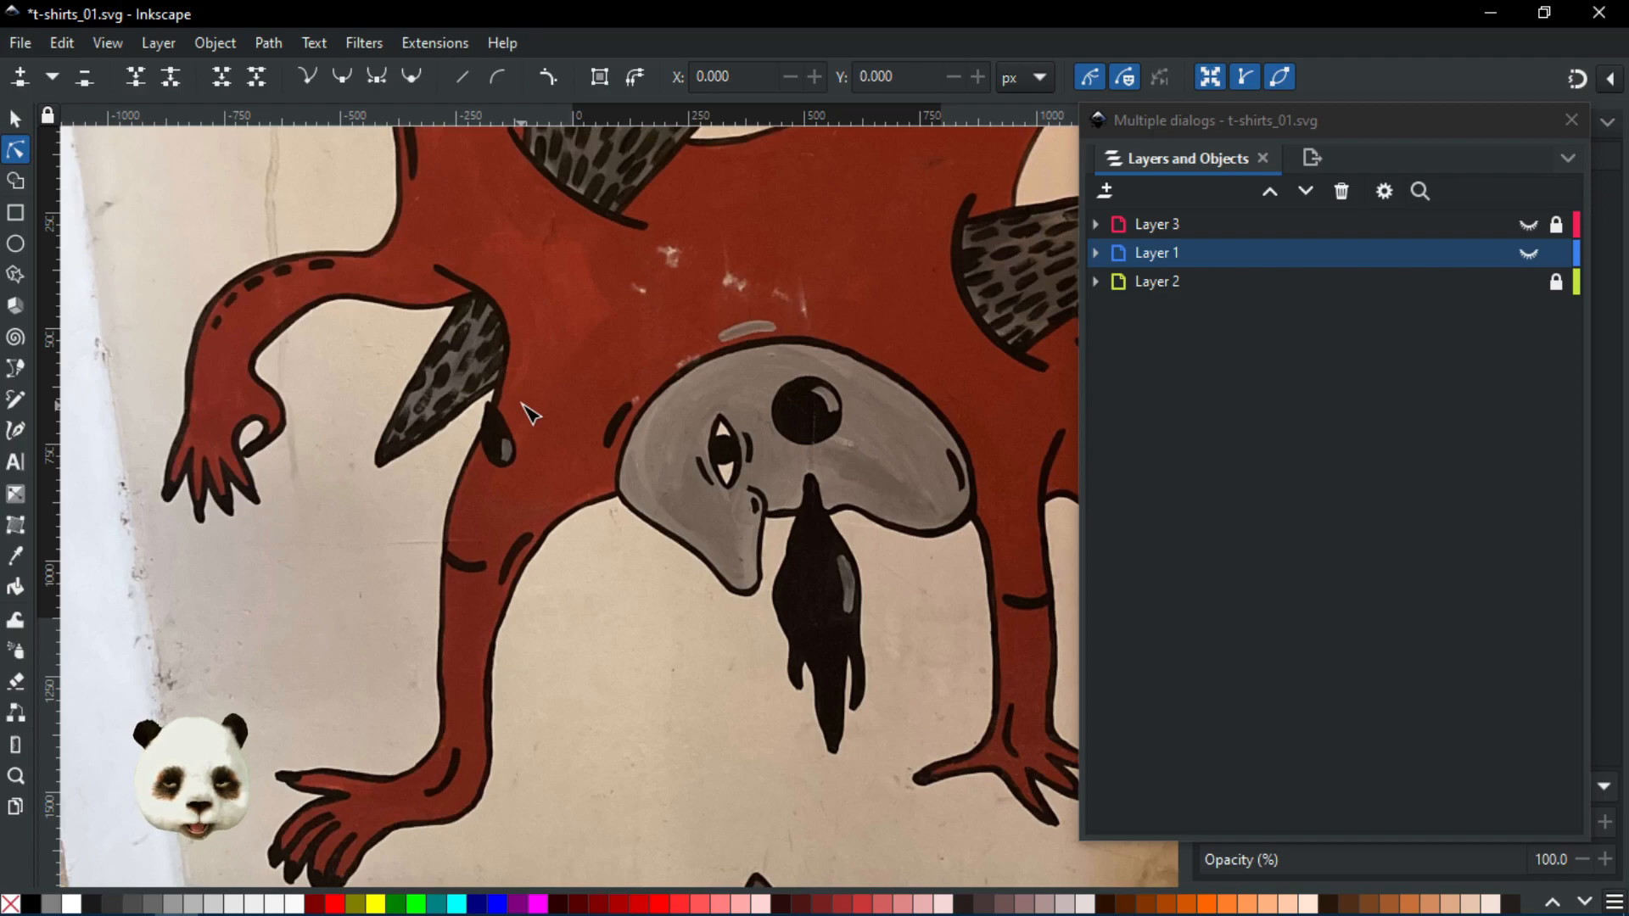
scroll(530, 413, down, 2)
scroll(526, 509, up, 3)
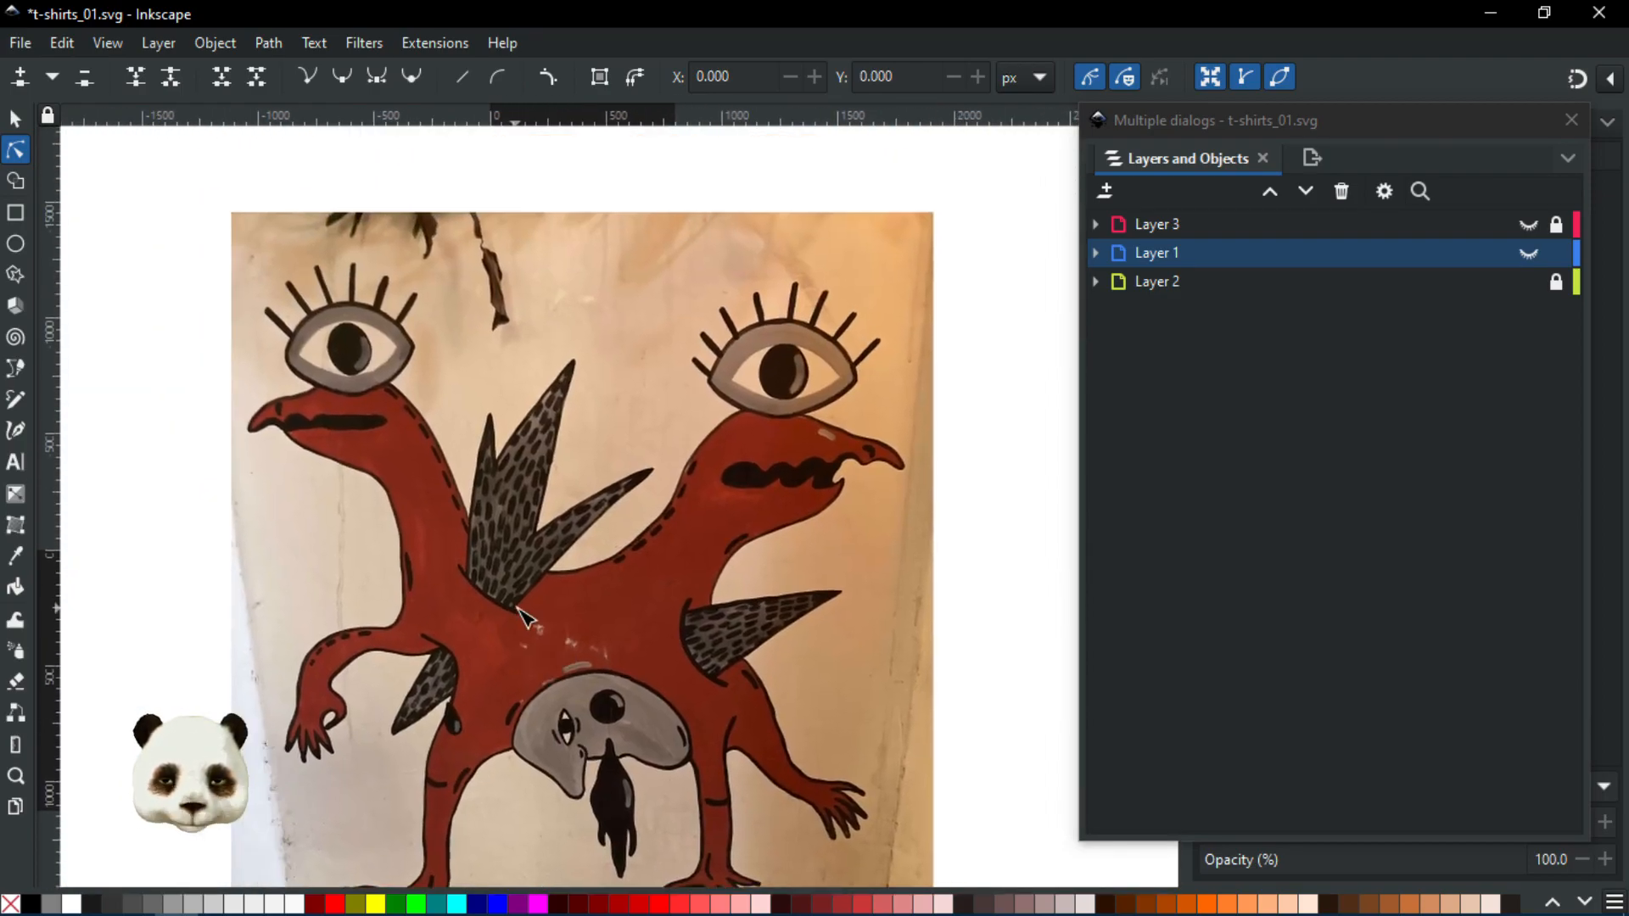
Show the Layer 1 vector drawing again and hide the Layer 2 photo
scroll(521, 610, down, 2)
scroll(552, 670, up, 1)
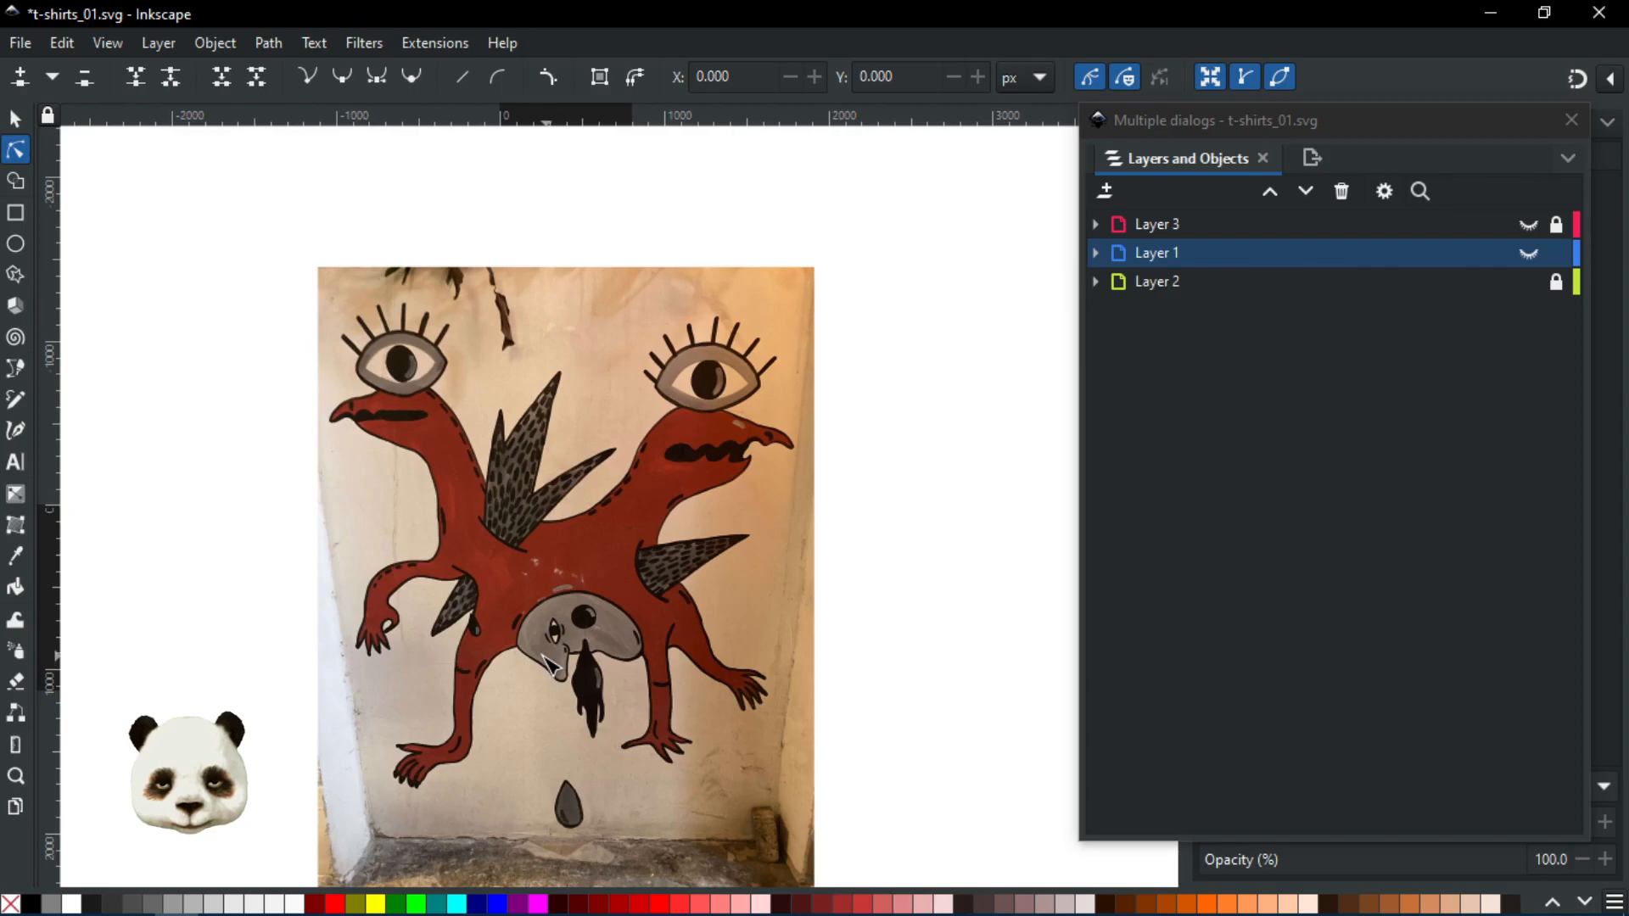
scroll(551, 644, down, 3)
scroll(556, 526, up, 2)
scroll(555, 504, up, 1)
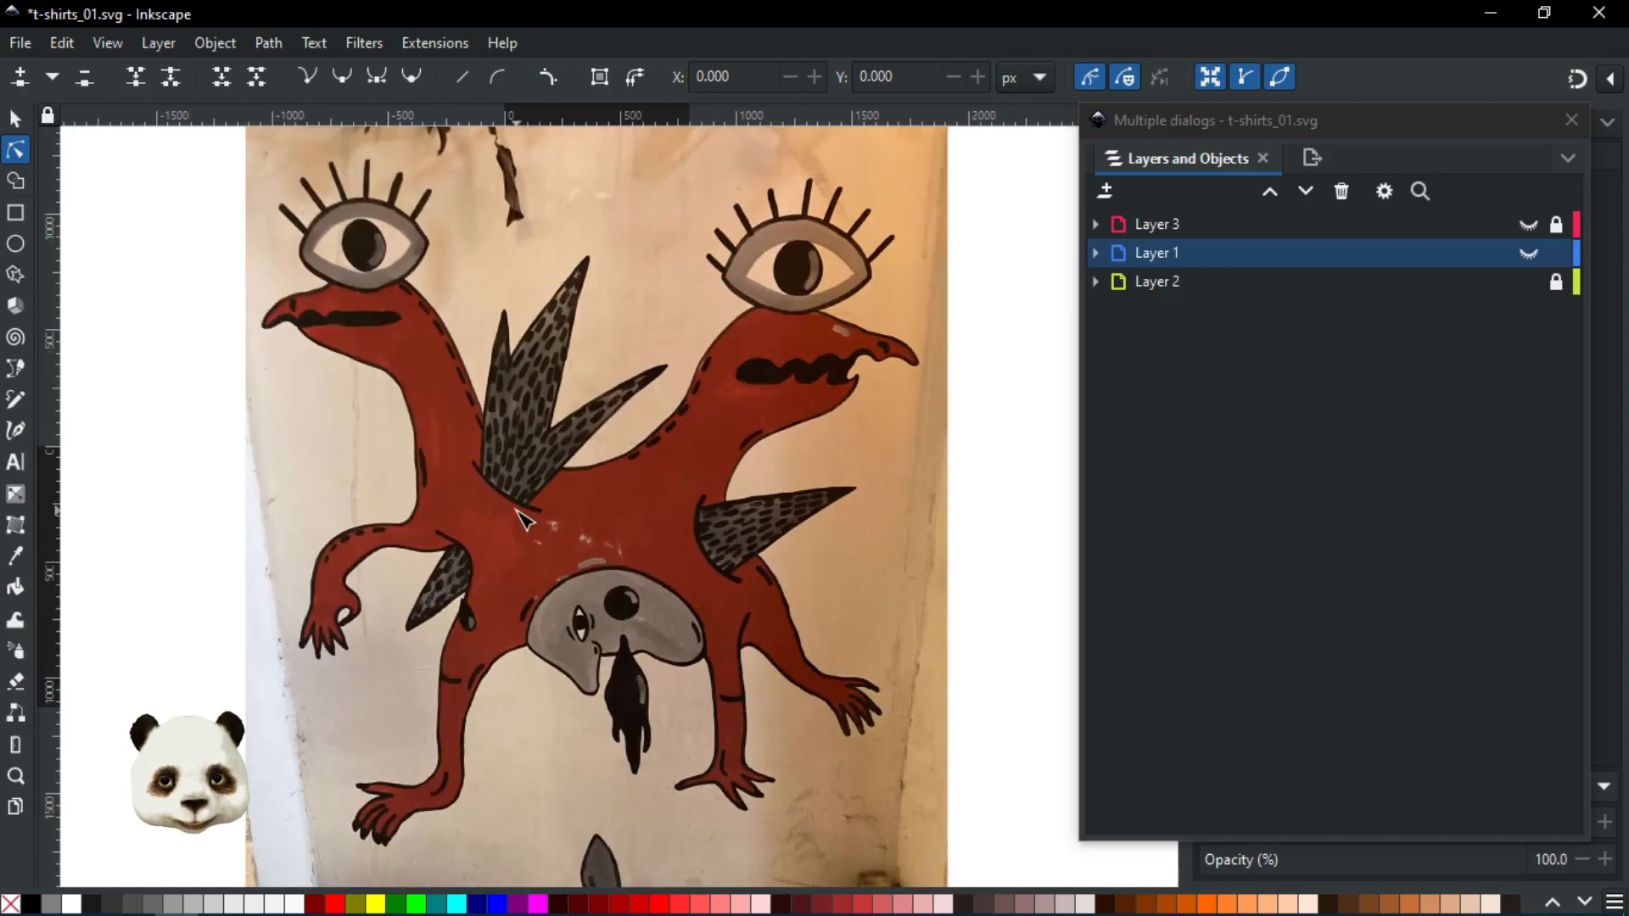
scroll(524, 514, up, 1)
scroll(523, 515, down, 1)
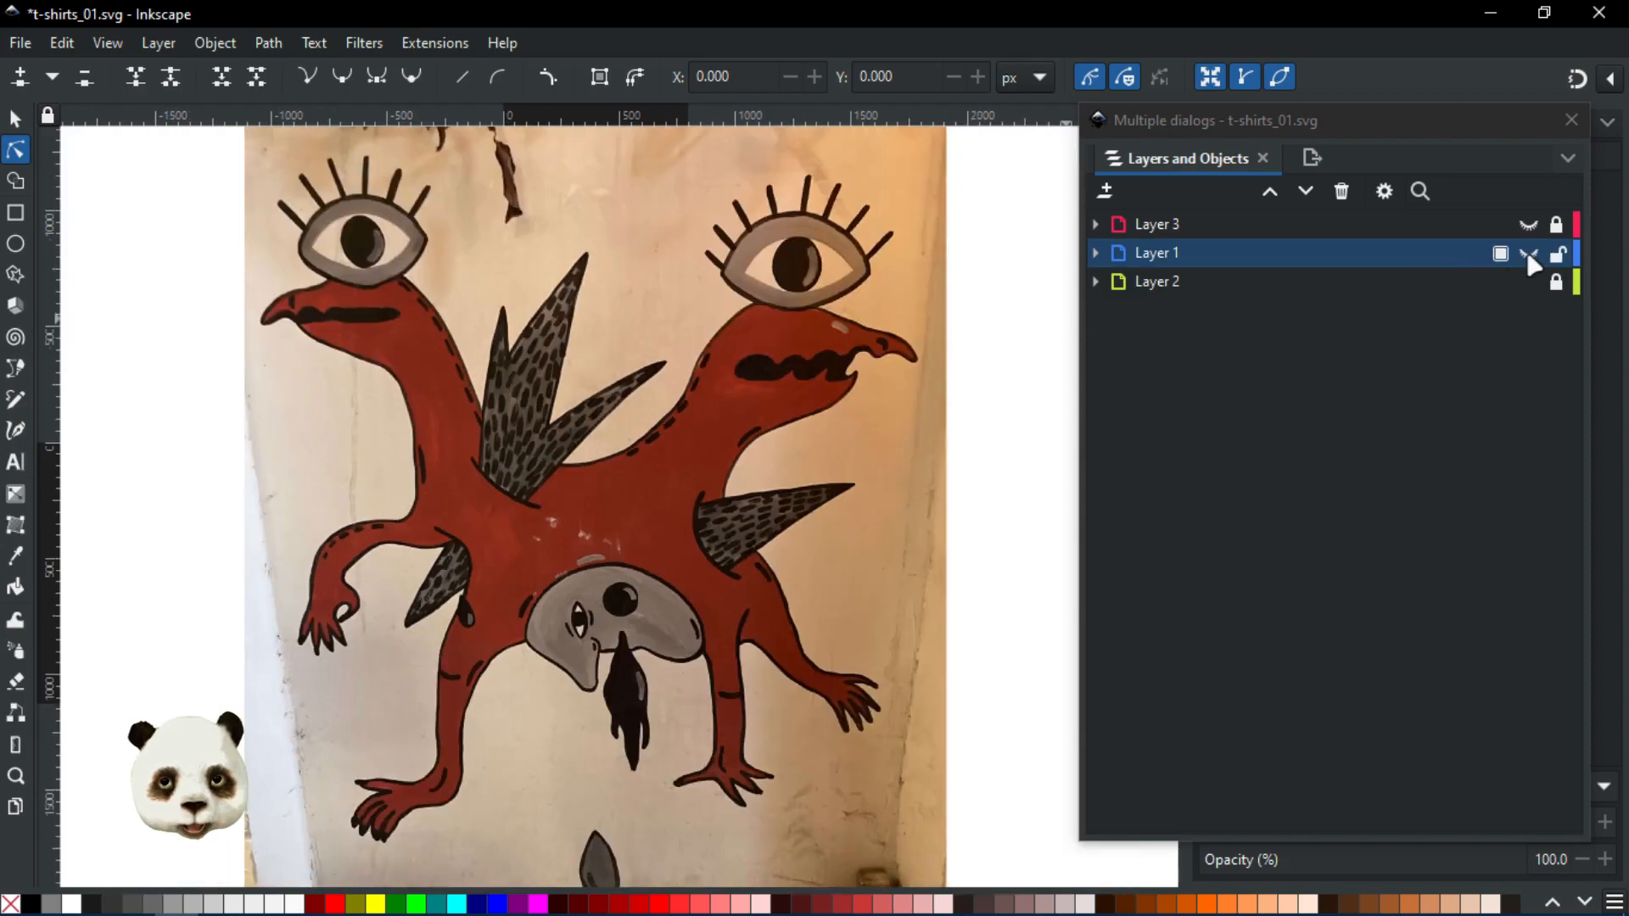
click(1528, 256)
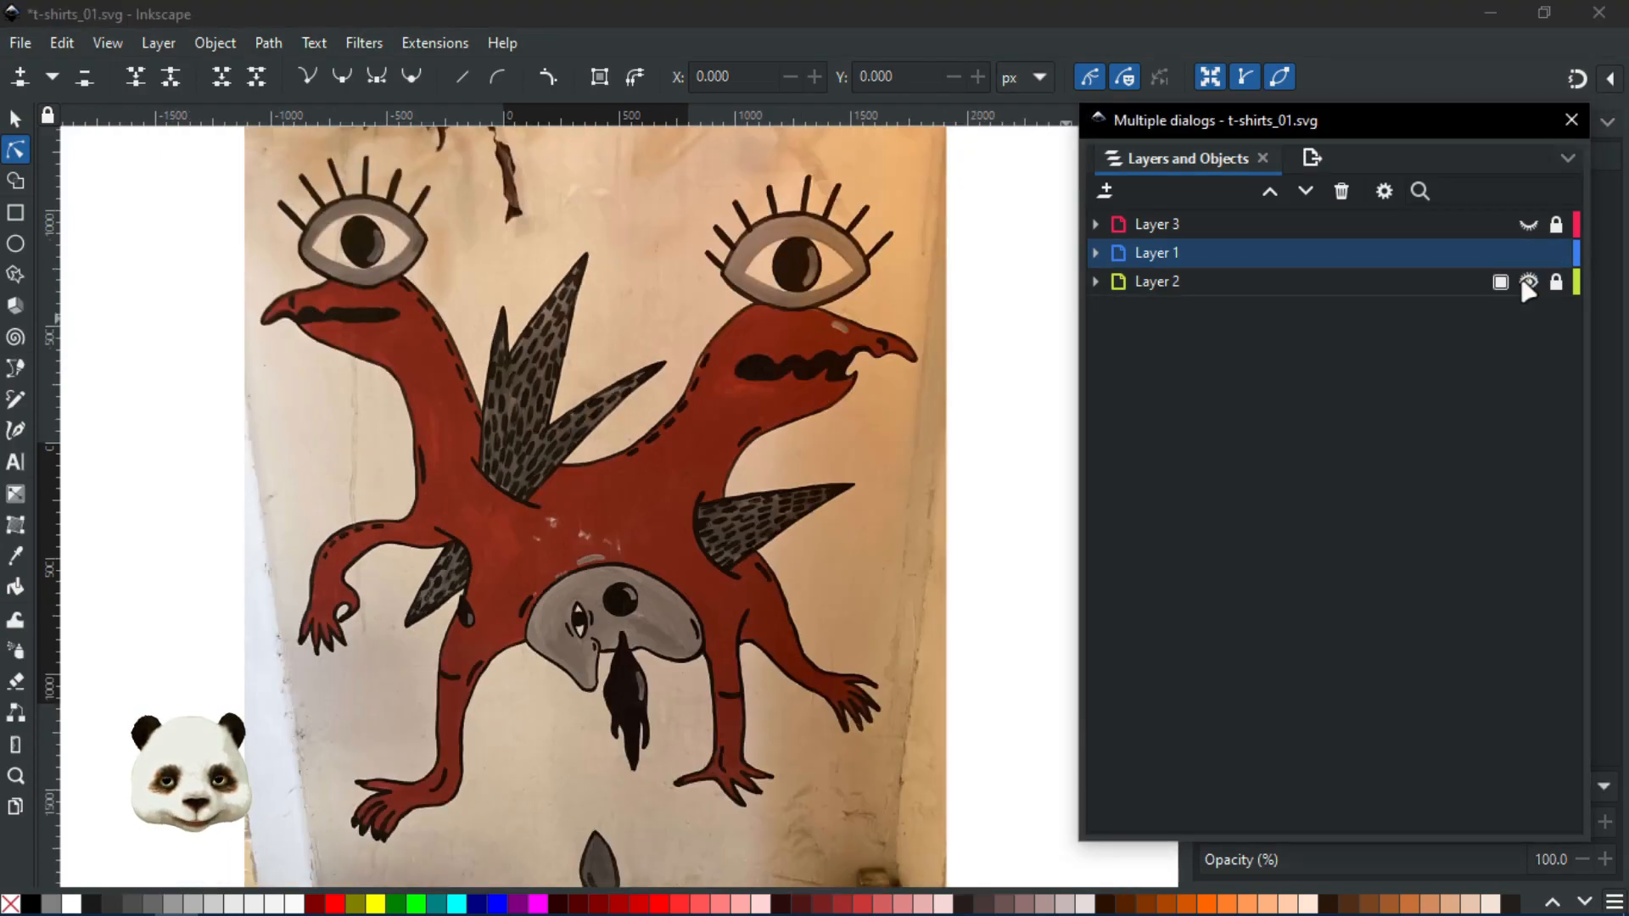
click(1527, 281)
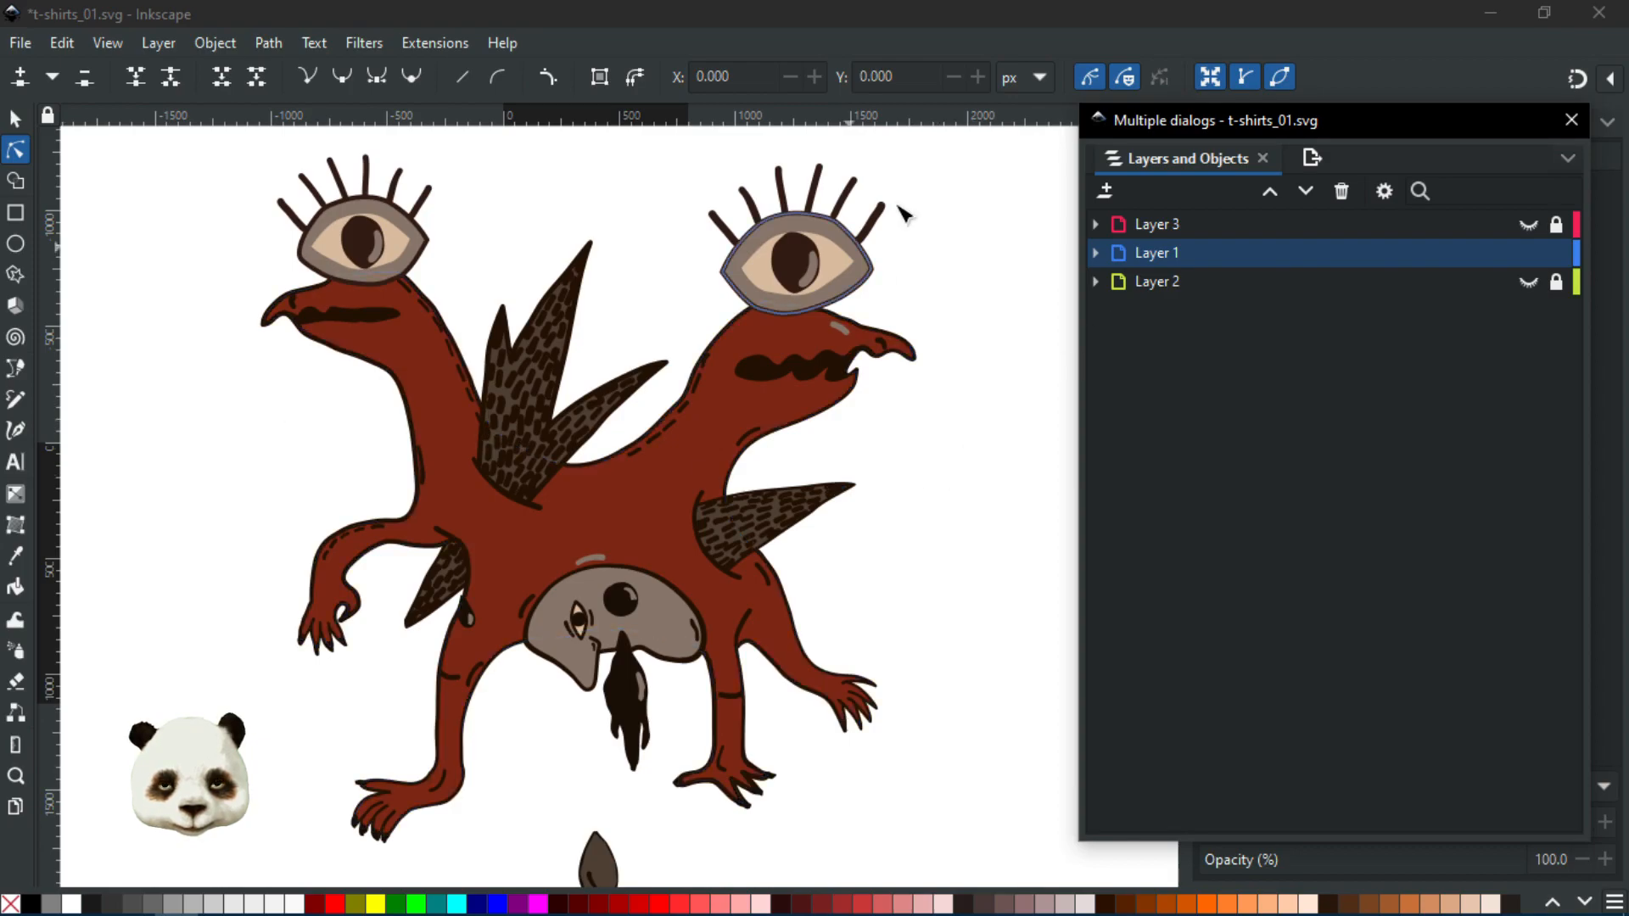
Show Layer 3's colour swatches and the grey rect1 background inside Layer 1
click(1528, 225)
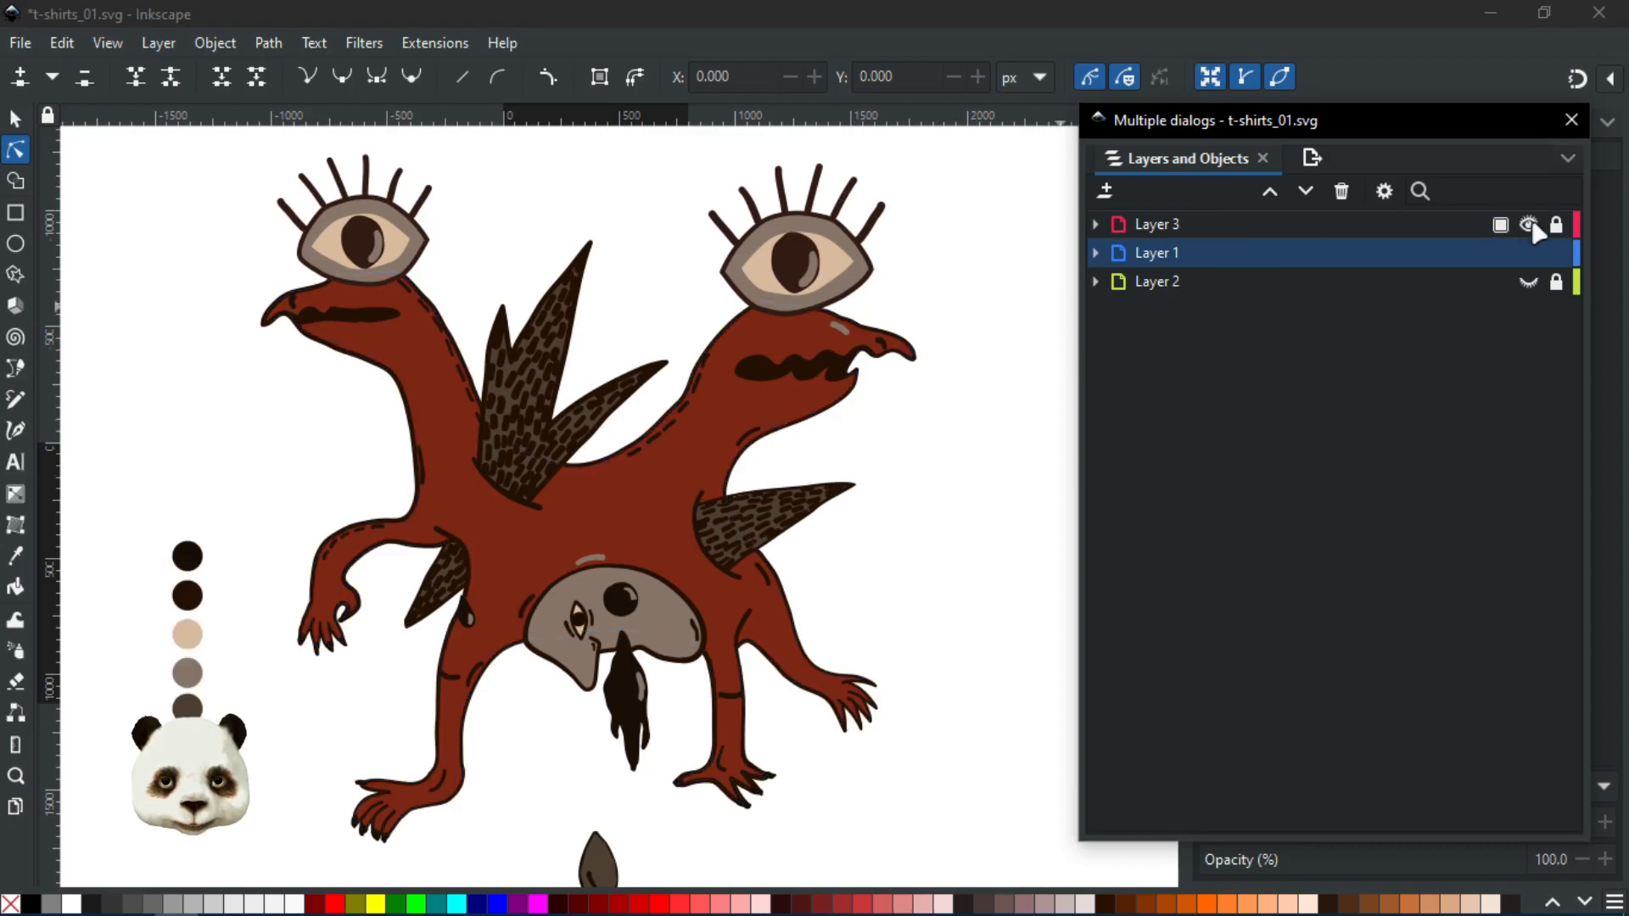
click(1095, 253)
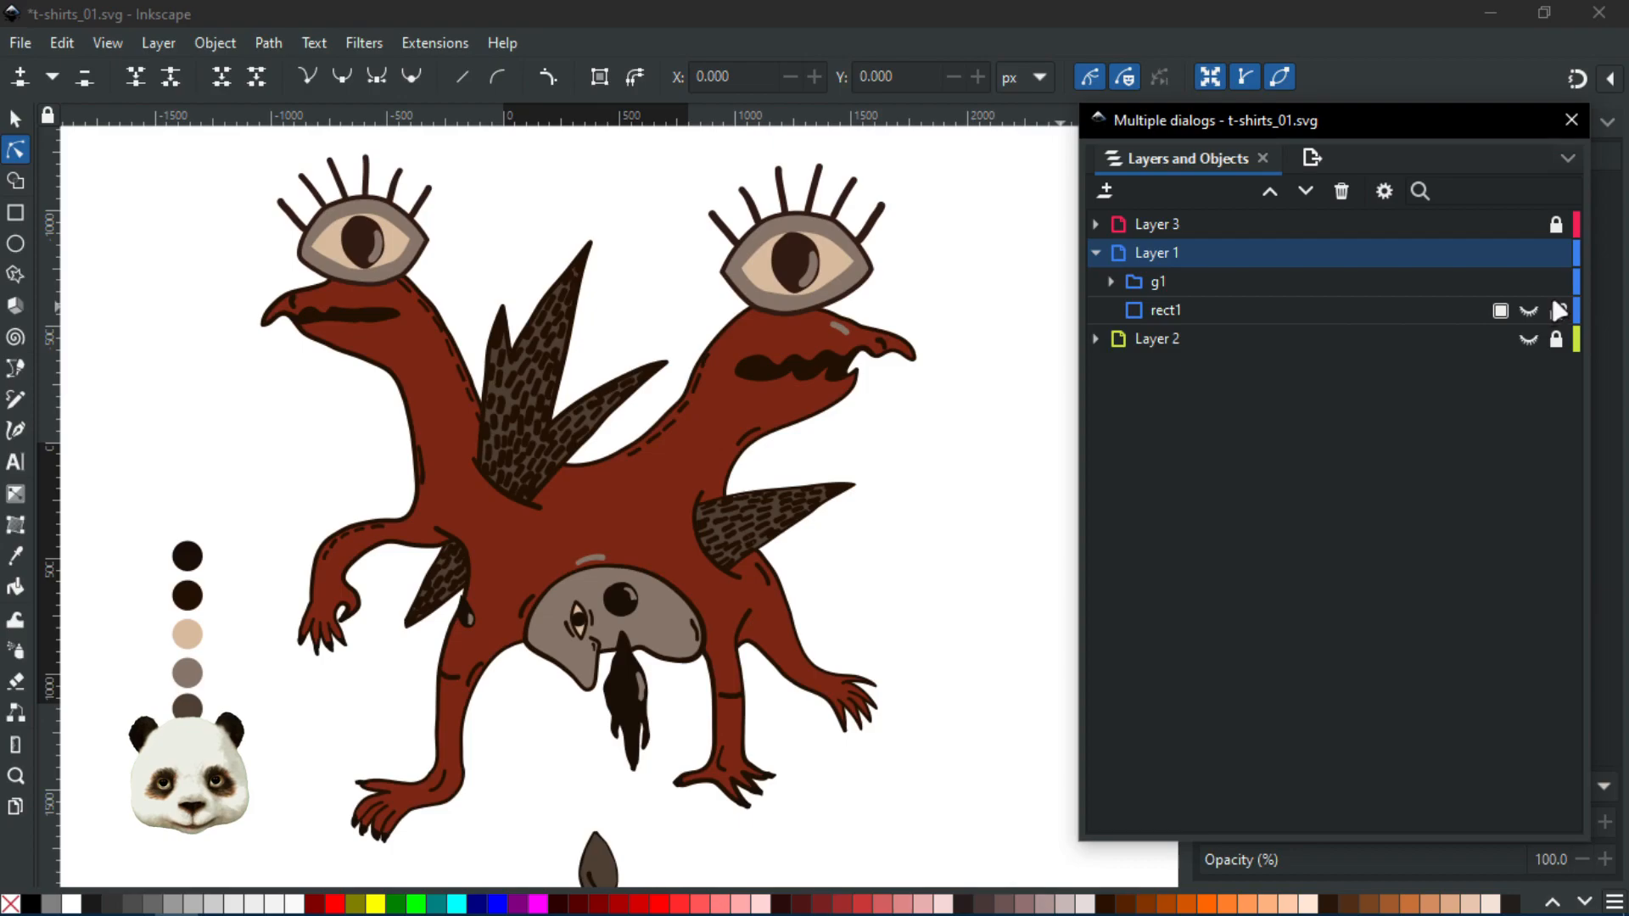
click(1528, 310)
ctrl+scroll(879, 426, down, 3)
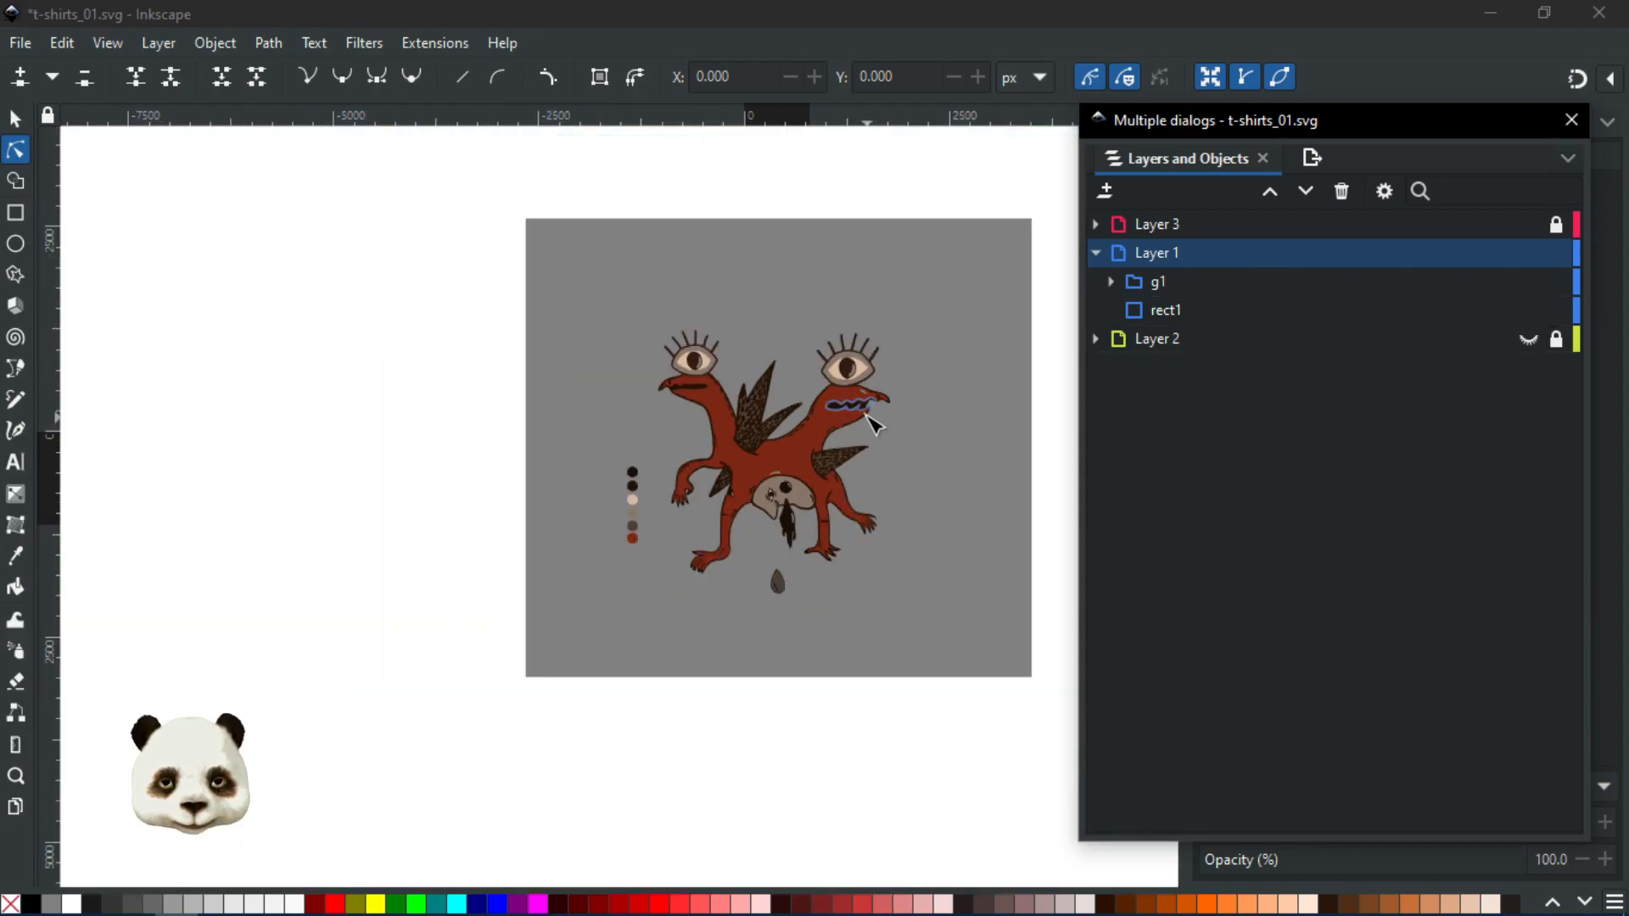
Shrink the grey rect1 background from two opposite corners so it fits more closely around the creature
scroll(888, 445, up, 2)
scroll(898, 448, down, 1)
drag(927, 423, 750, 462)
click(816, 293)
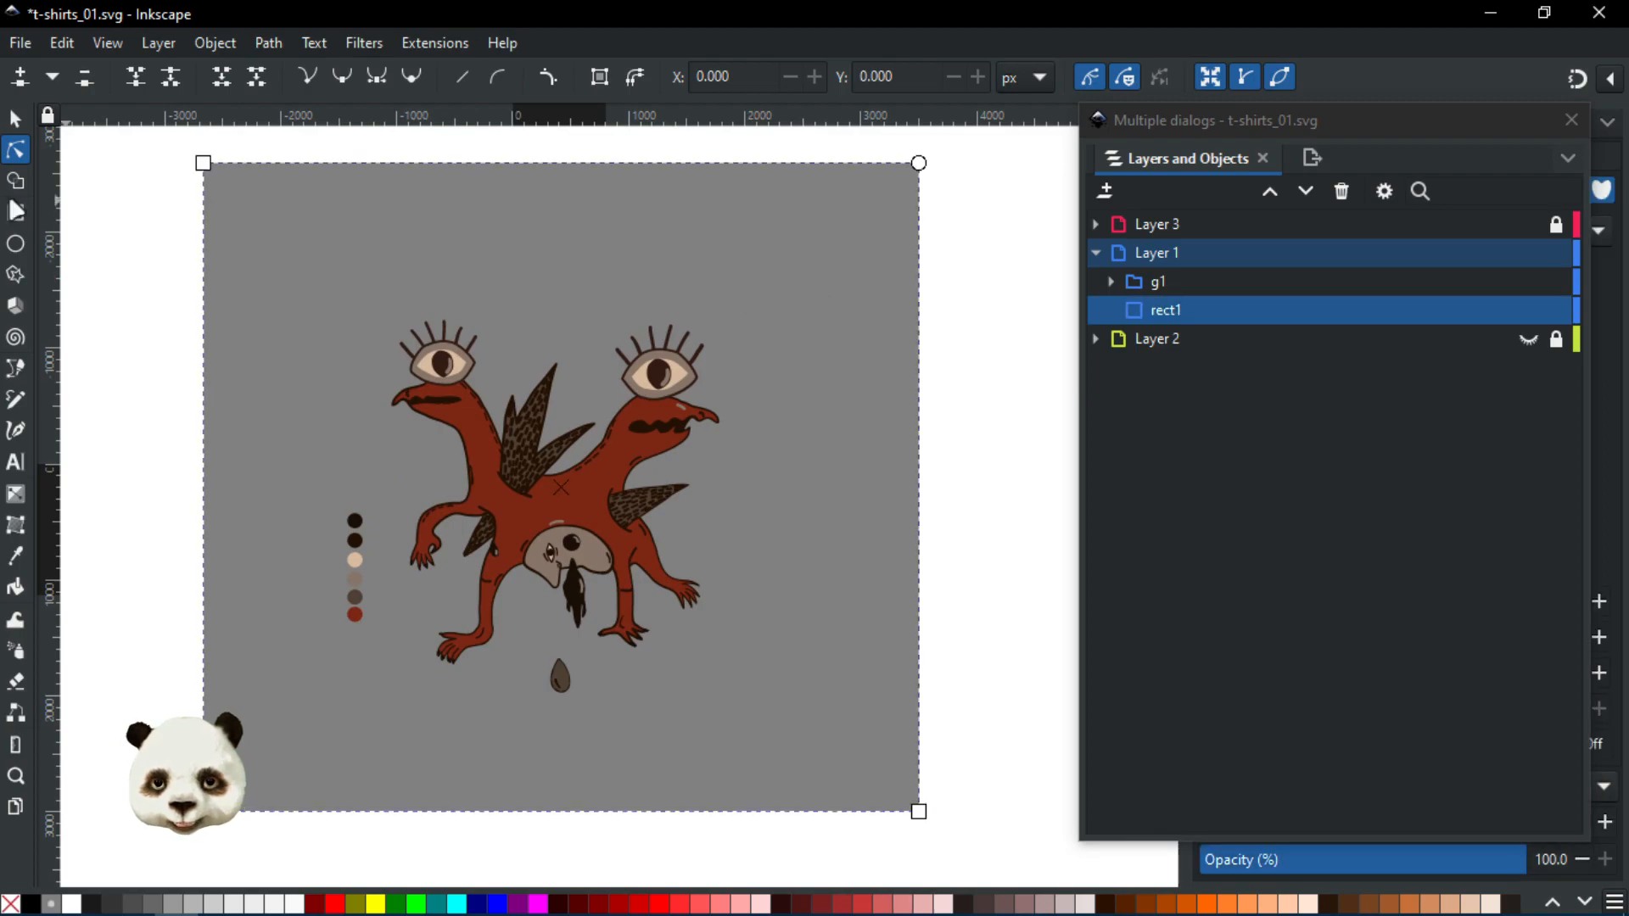
drag(203, 164, 330, 266)
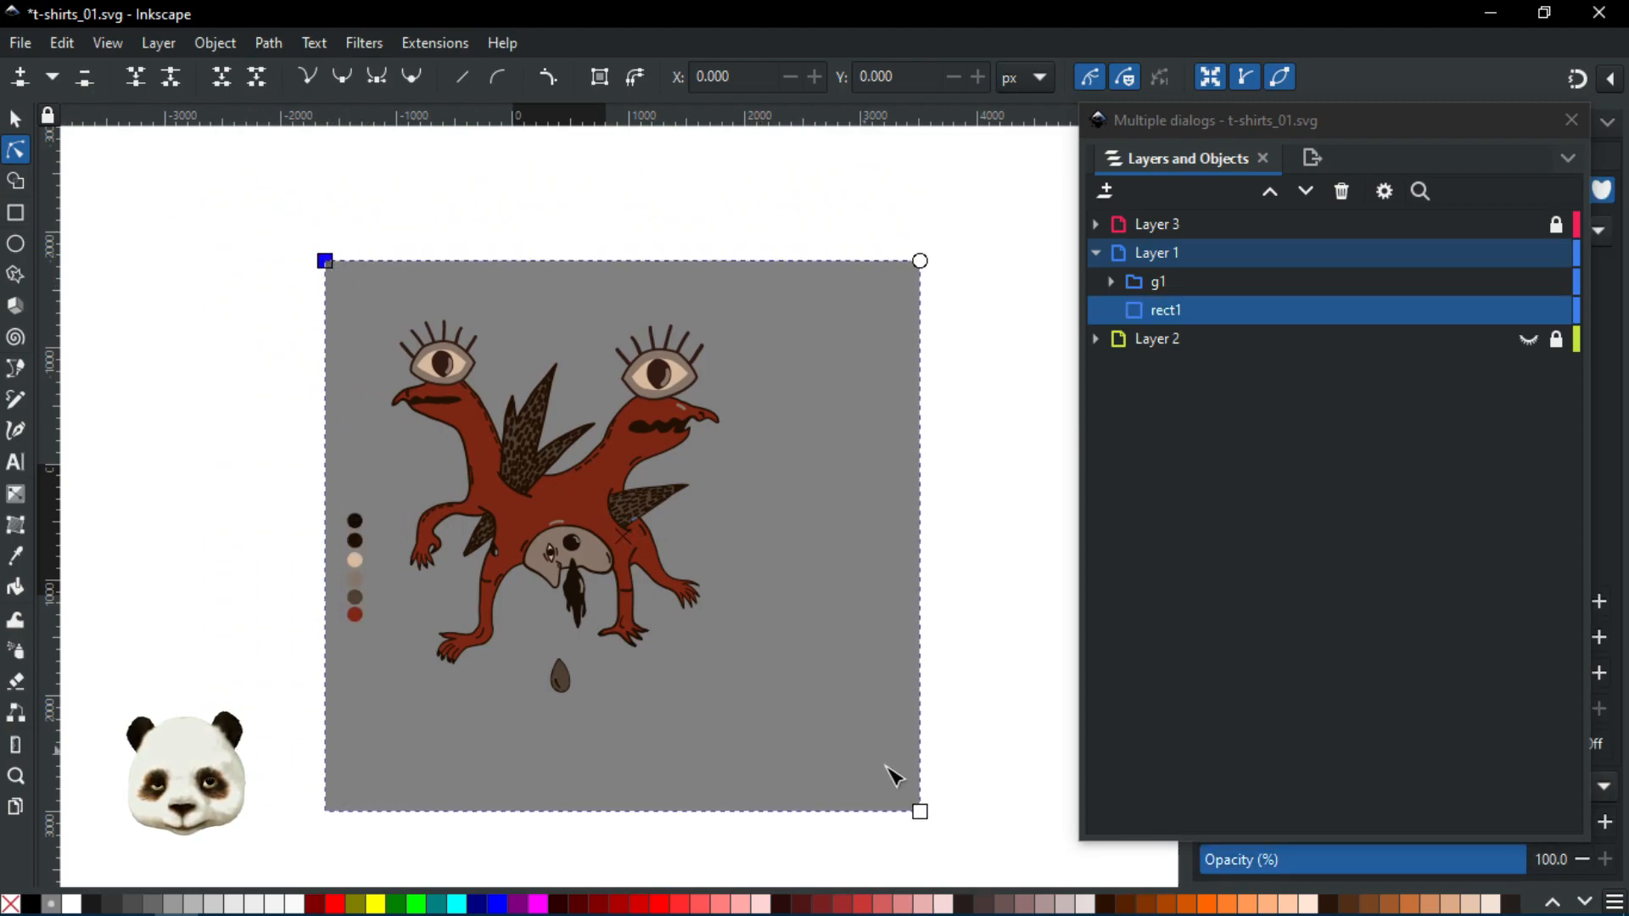
drag(919, 811, 800, 762)
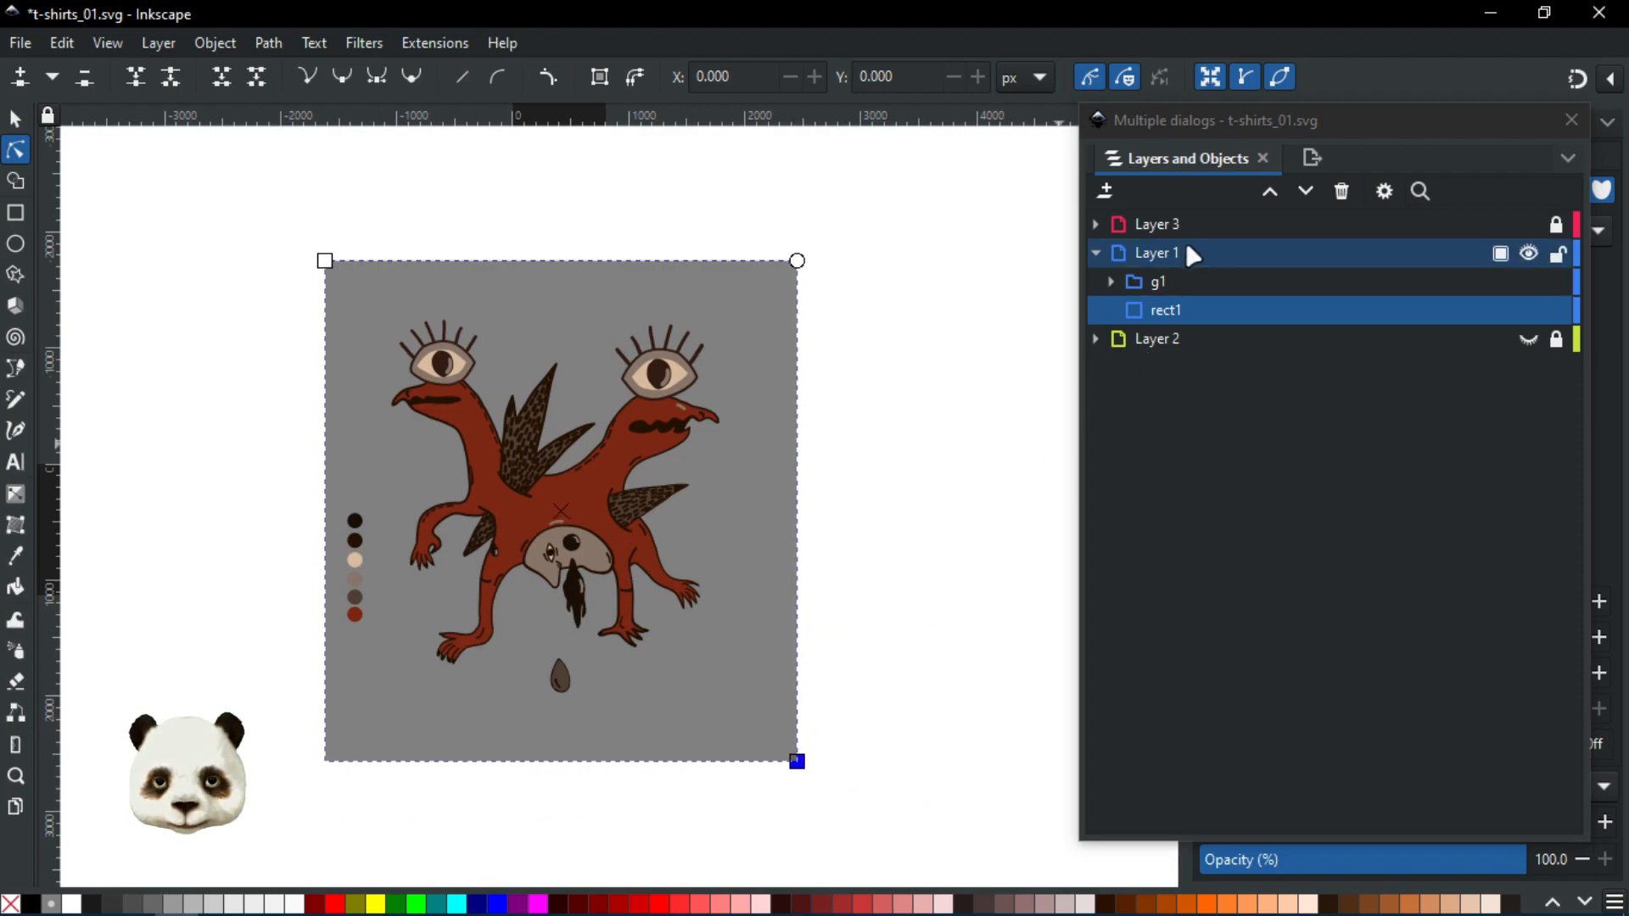
Move the g1 group and rect1 together away from the swatches, to about X -1069, Y -1182 px, and save the document
shift+click(1165, 279)
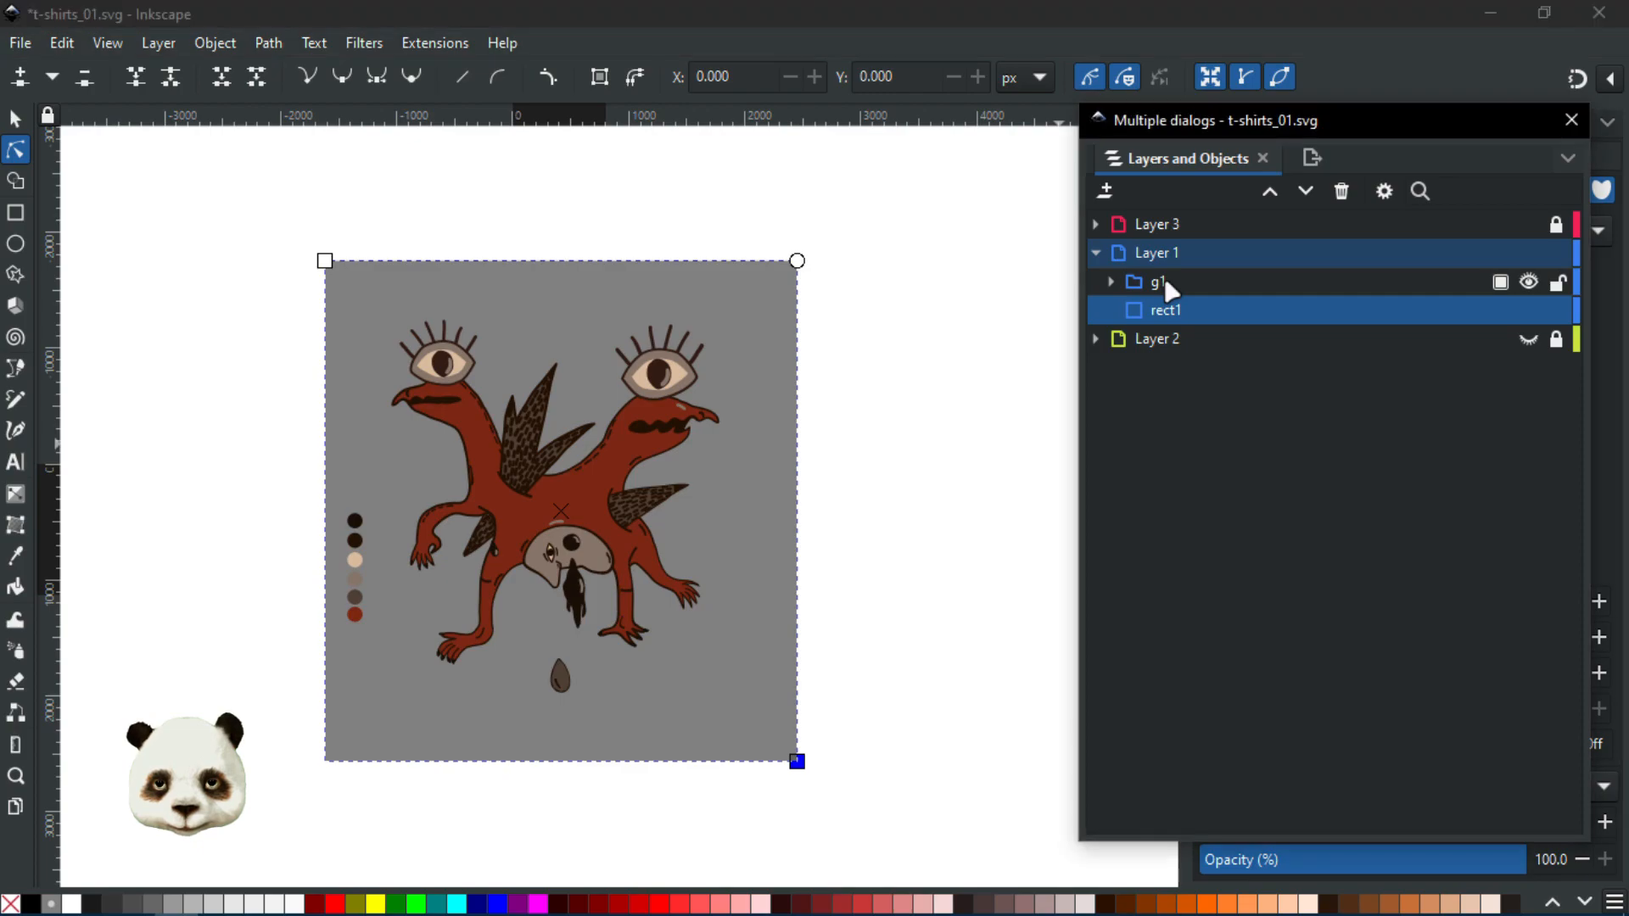
click(15, 119)
drag(528, 505, 592, 543)
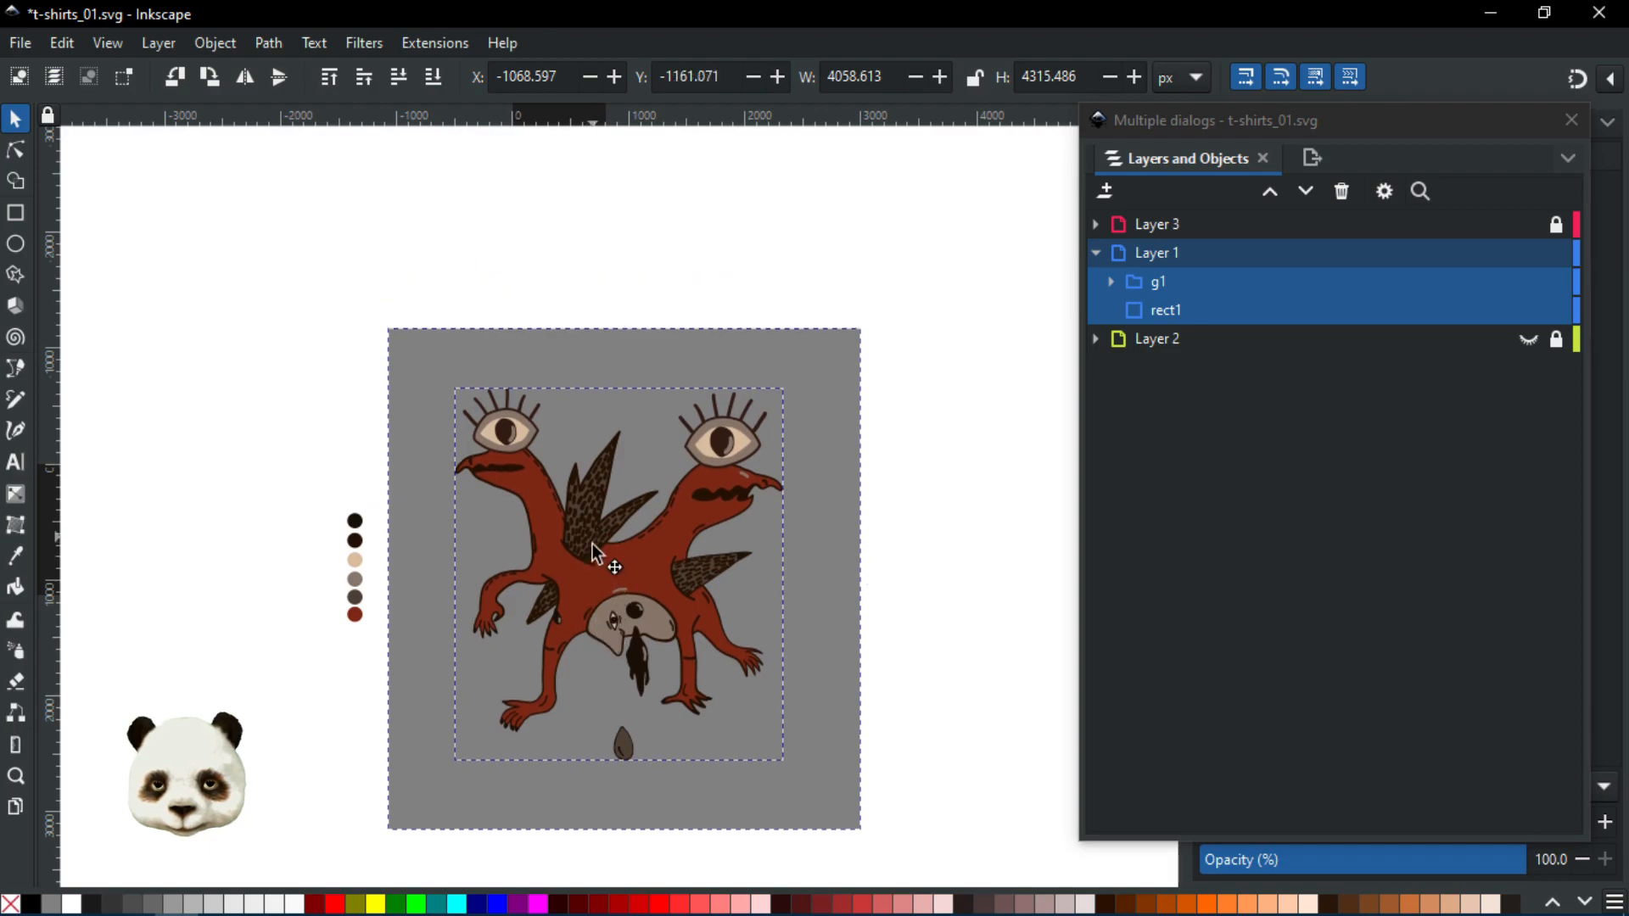
key(ctrl+s)
click(893, 543)
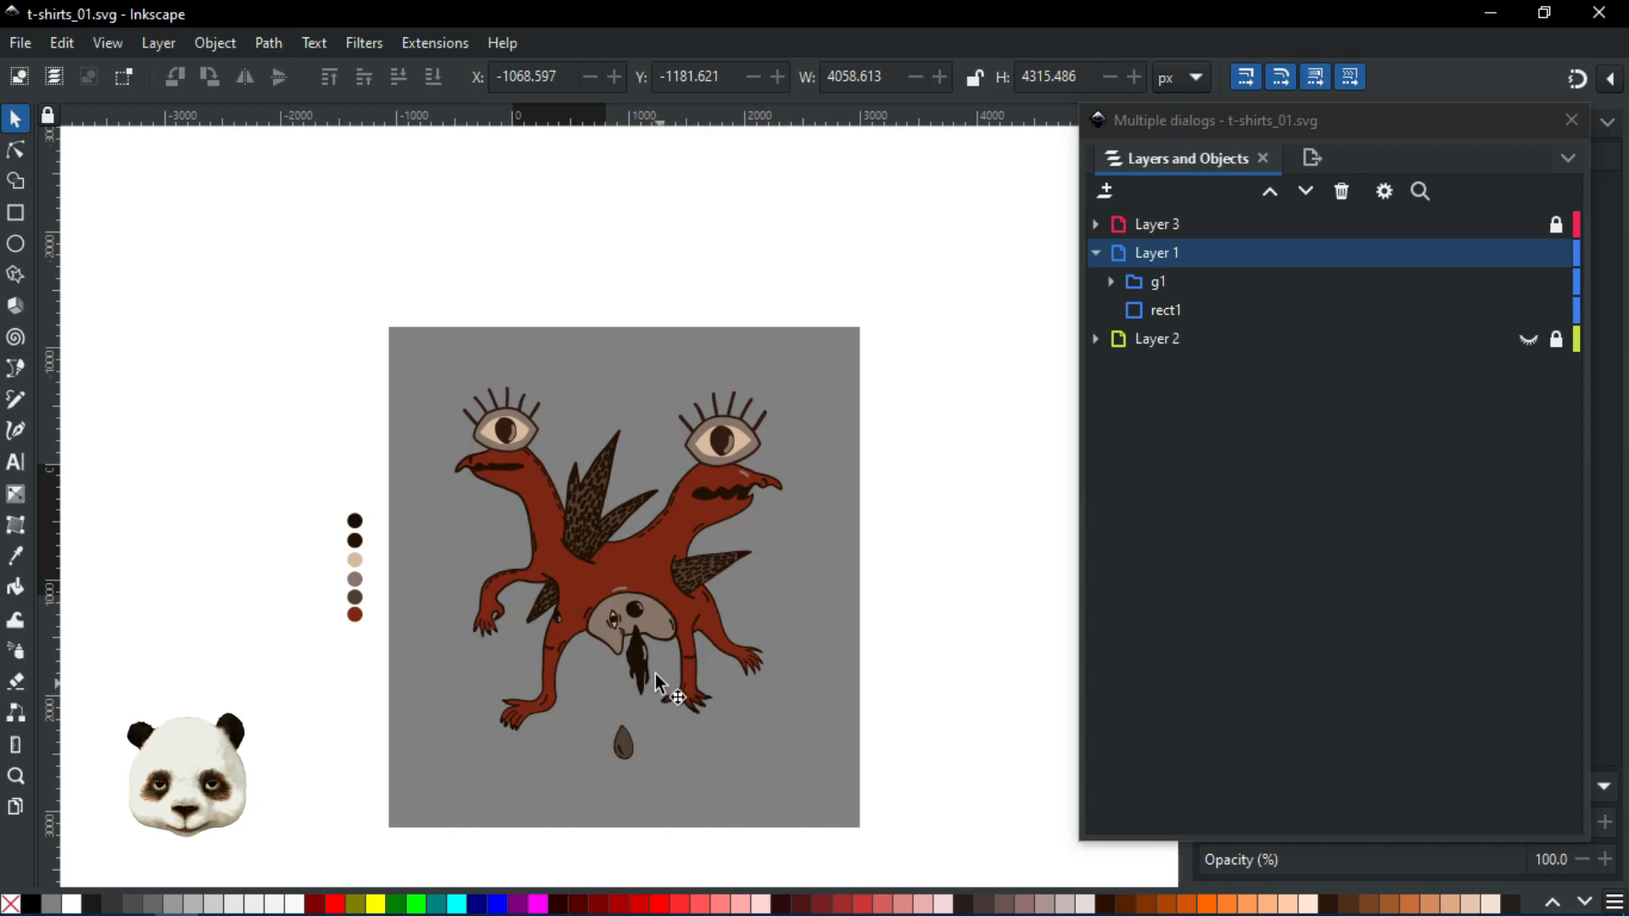
Move the heel node of the left standing leg's outline to about X 232, Y 2005 px to smooth the bend, and save
scroll(658, 679, up, 3)
scroll(723, 640, up, 2)
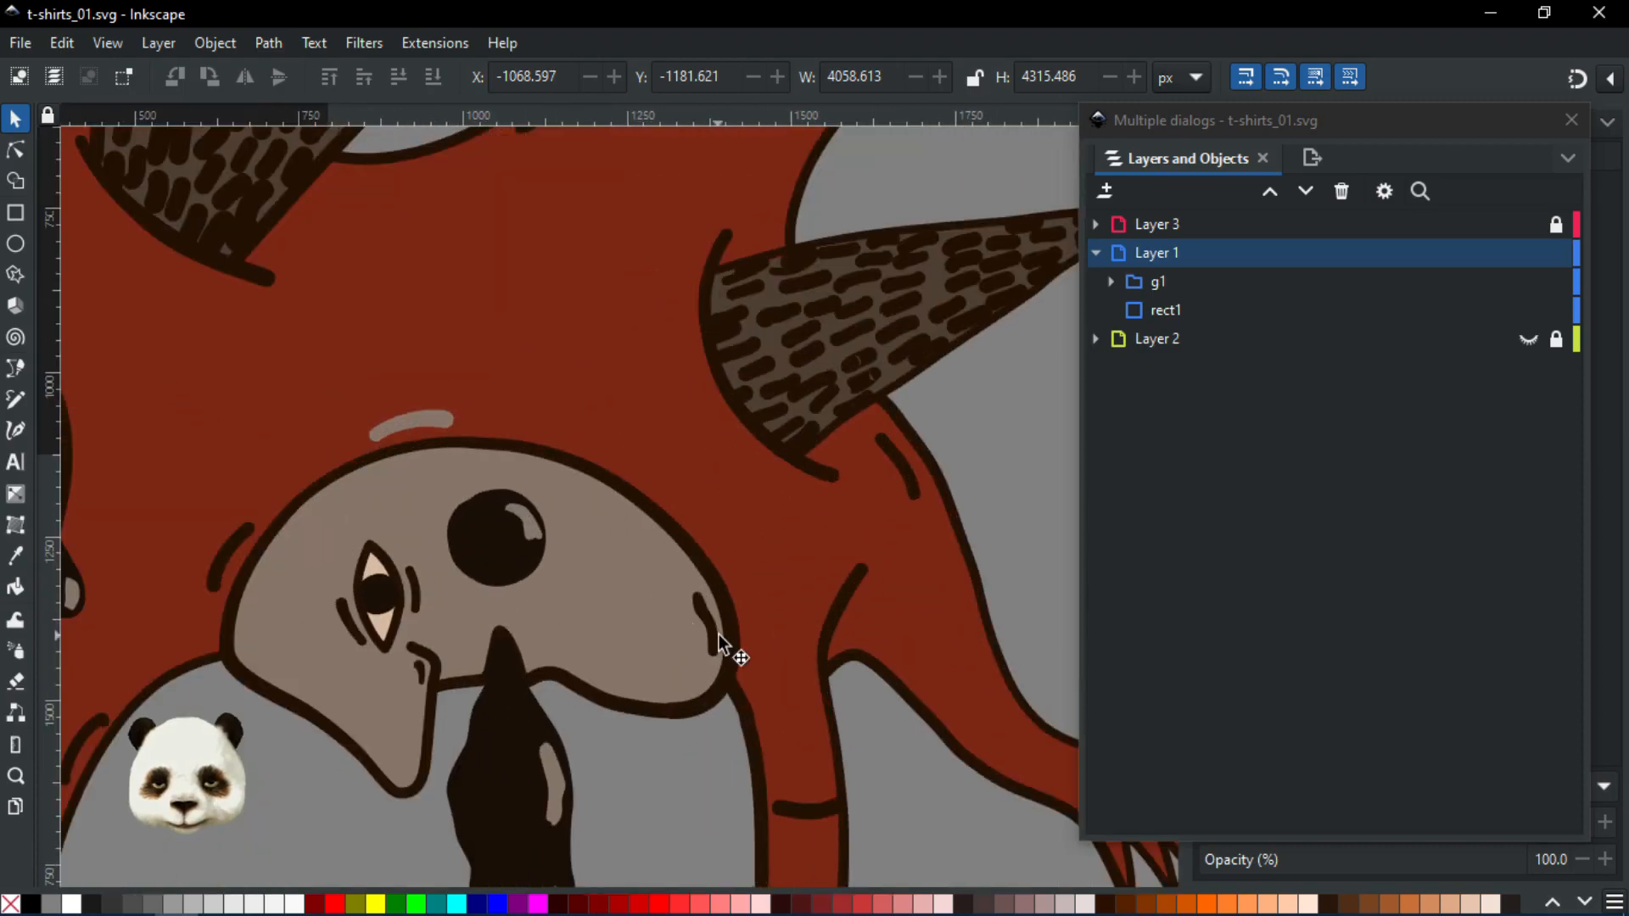
scroll(821, 597, down, 1)
scroll(810, 518, down, 3)
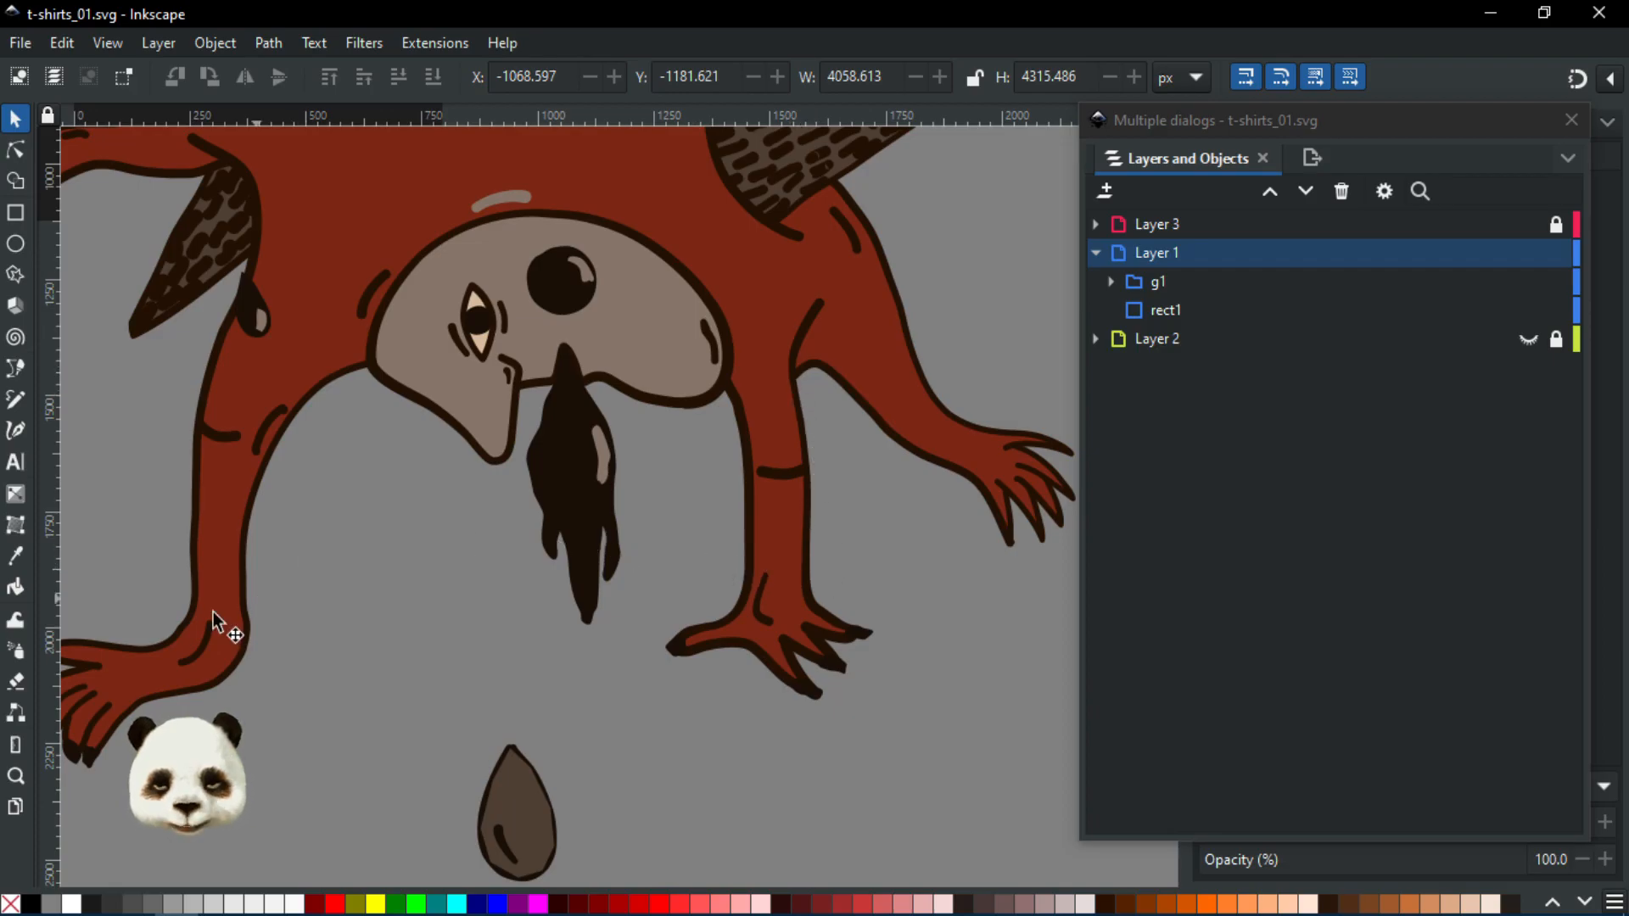
scroll(520, 430, down, 1)
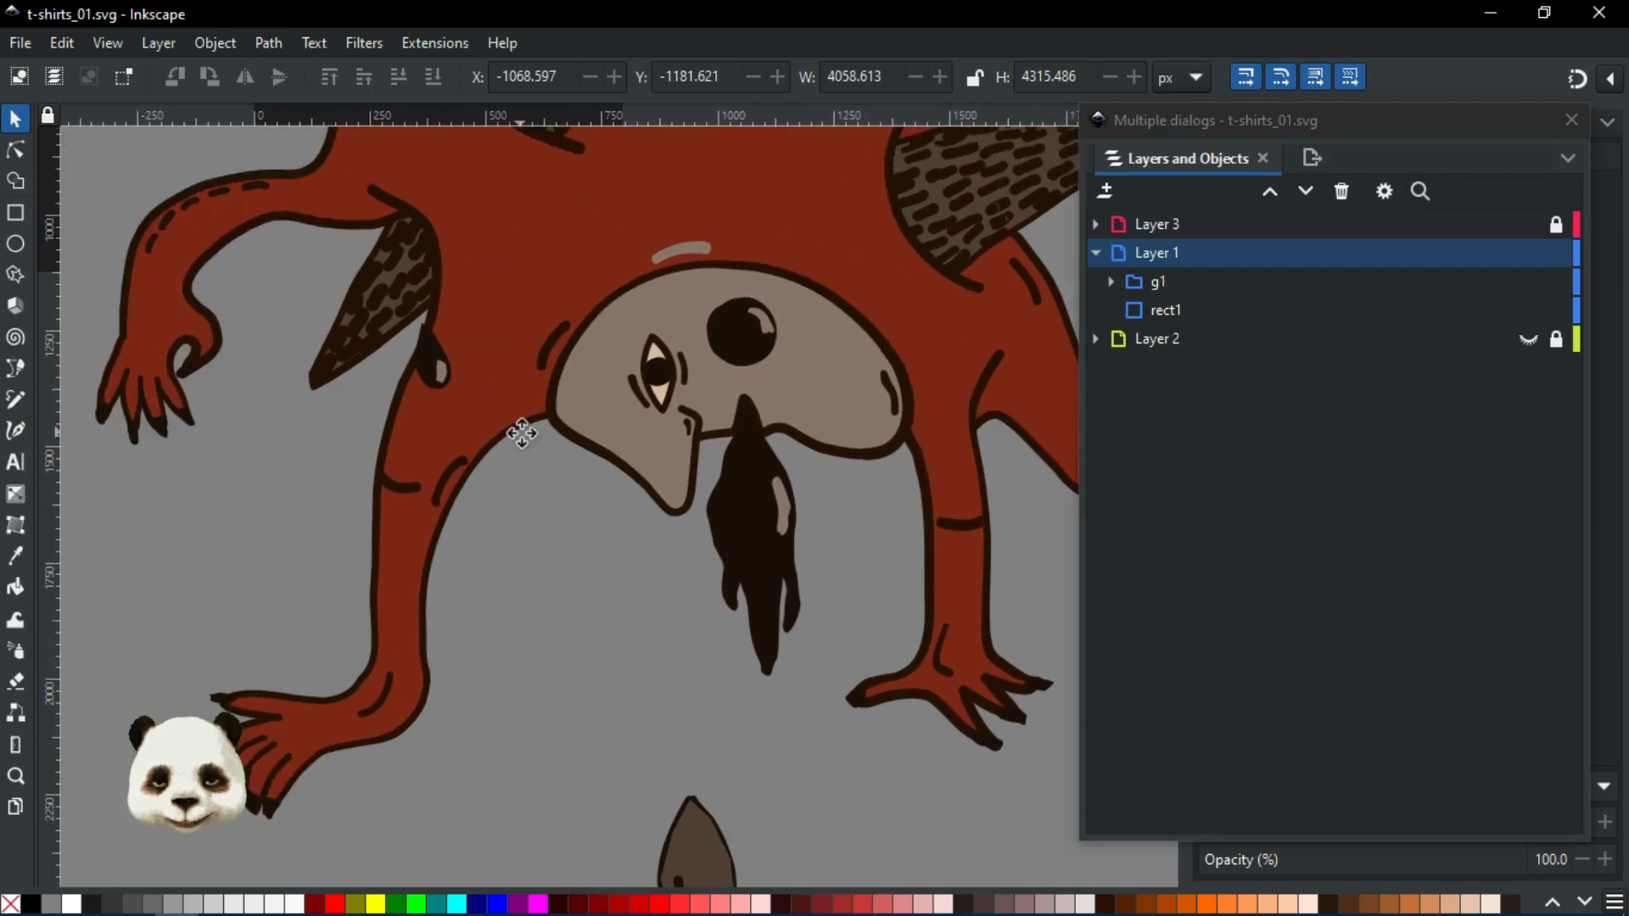
scroll(323, 725, up, 4)
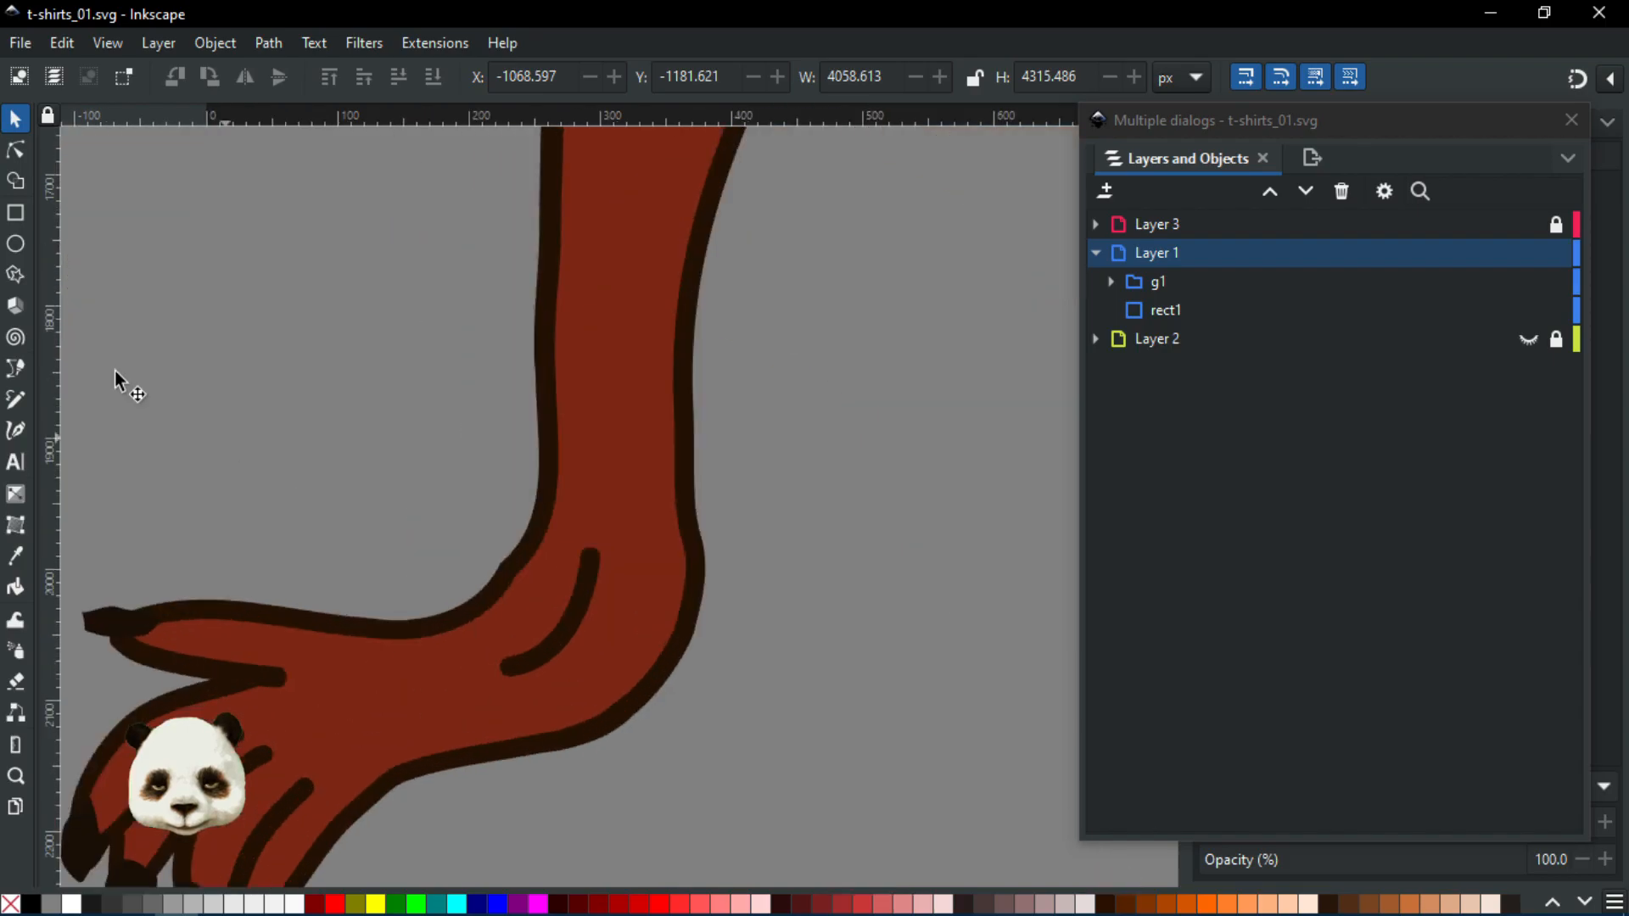
click(15, 149)
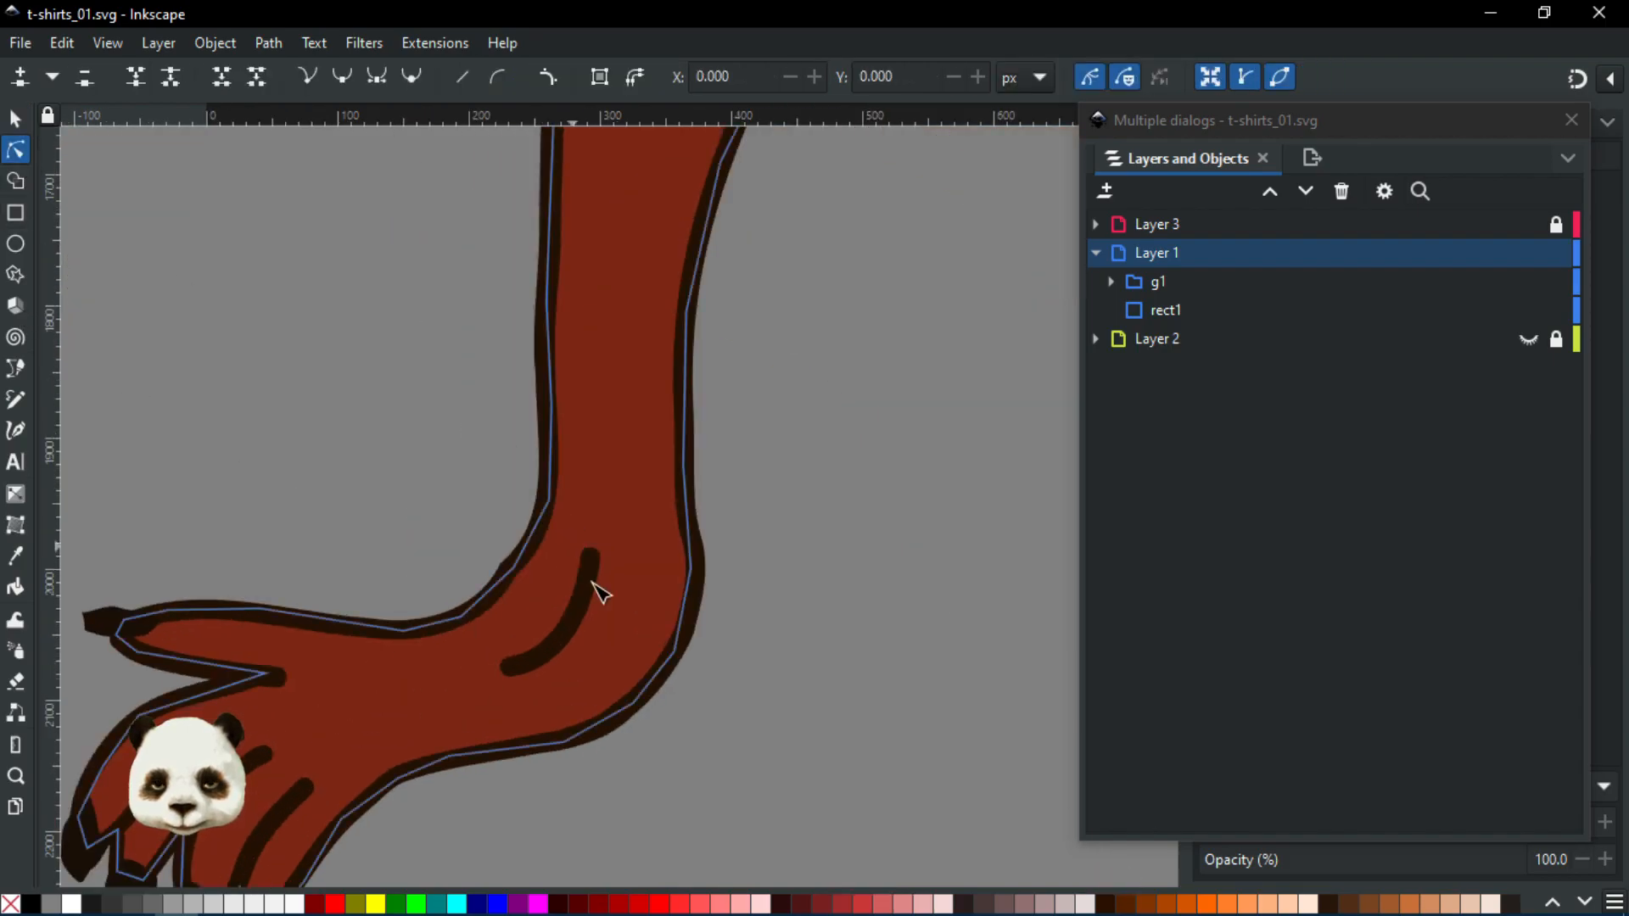
click(511, 575)
click(509, 571)
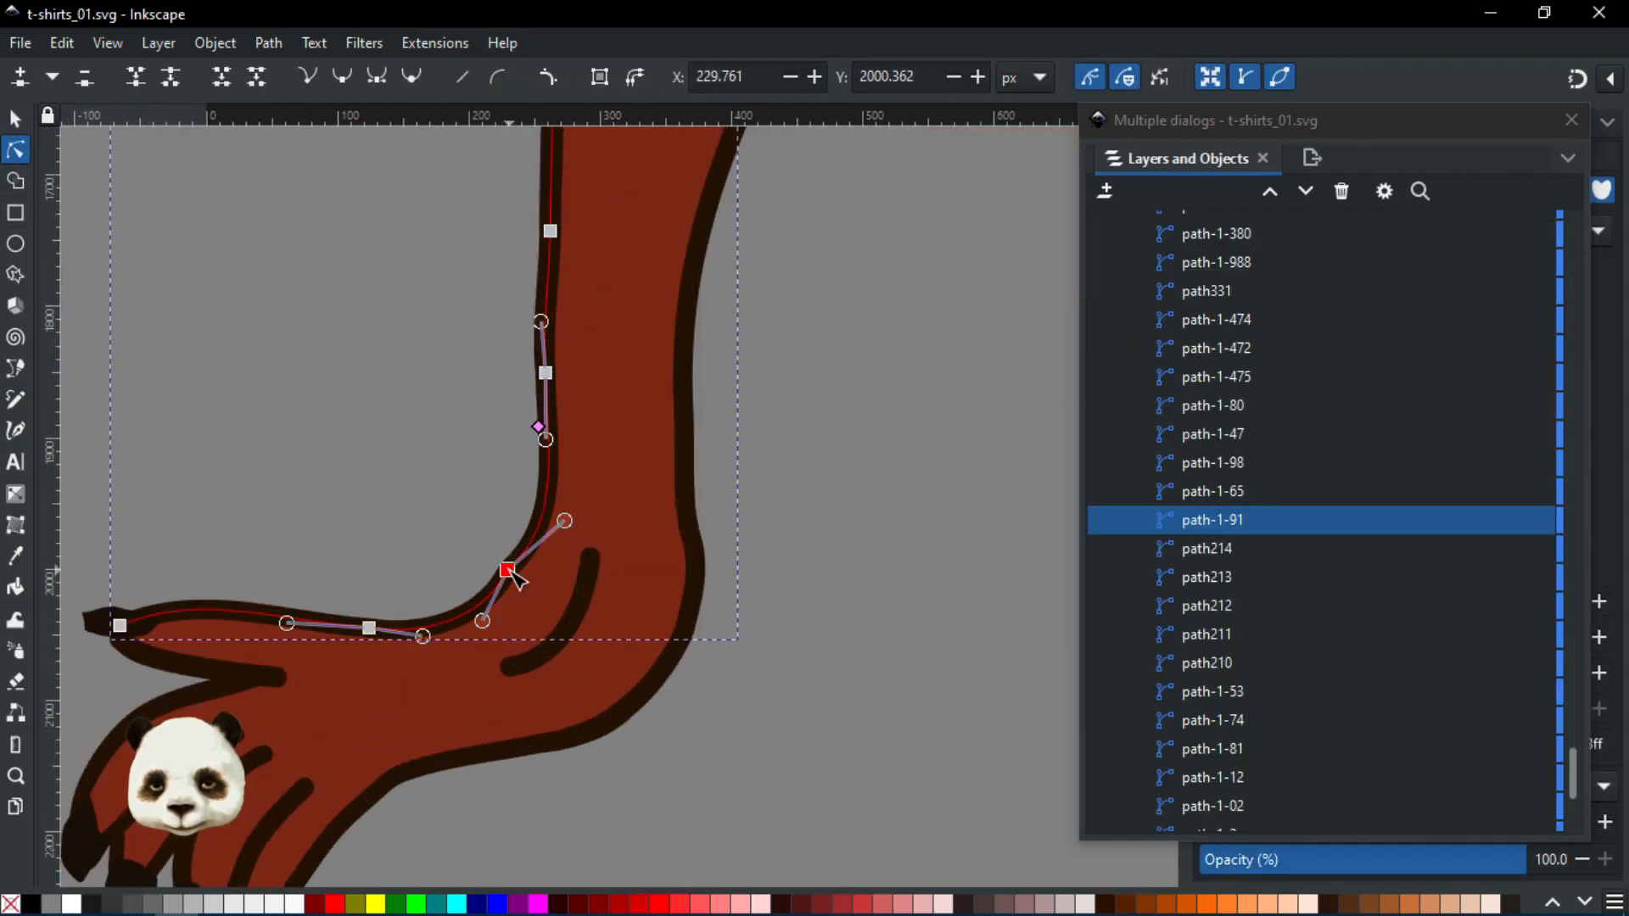
drag(515, 579, 519, 584)
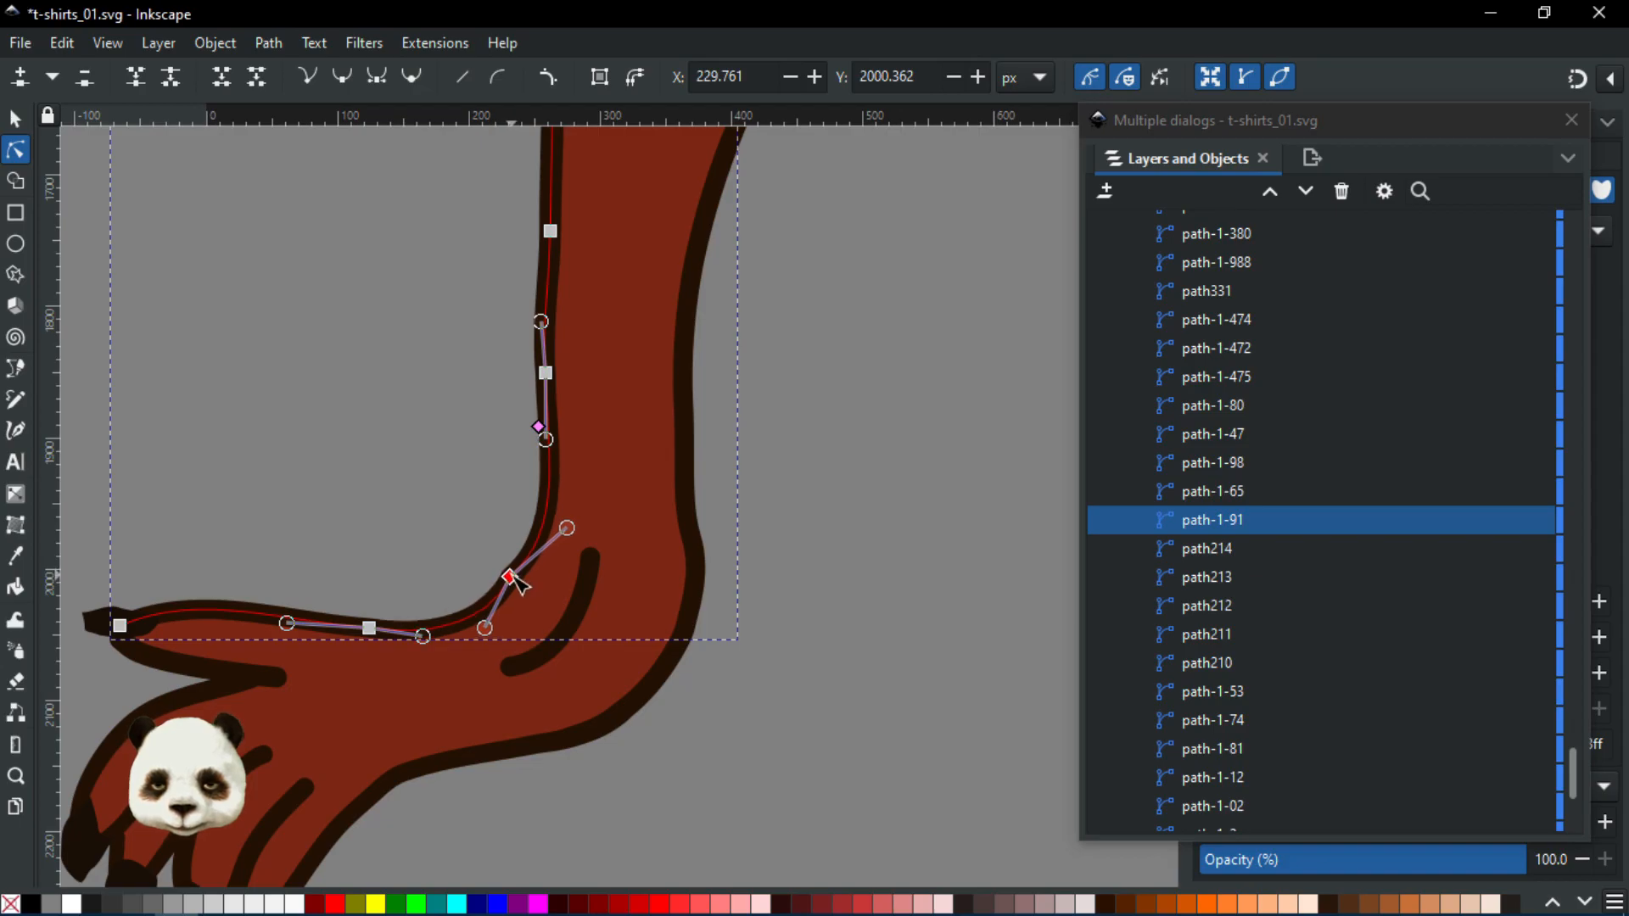
click(434, 497)
key(ctrl+s)
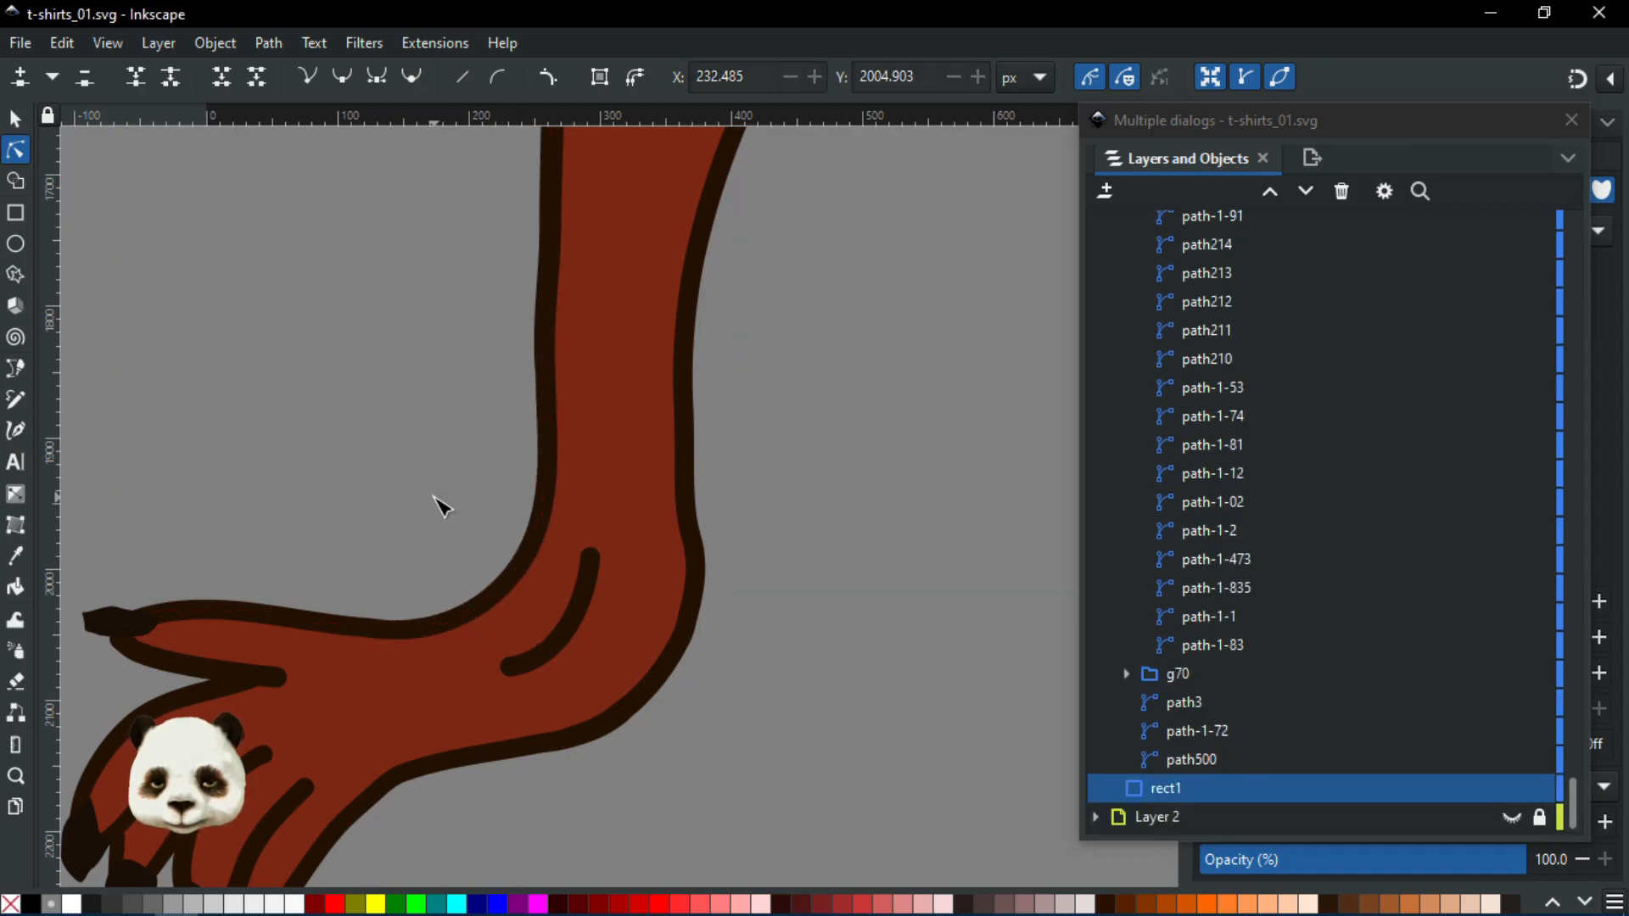
Look over the creature's heads, wings and legs against the grey background
scroll(399, 482, down, 4)
scroll(585, 594, down, 2)
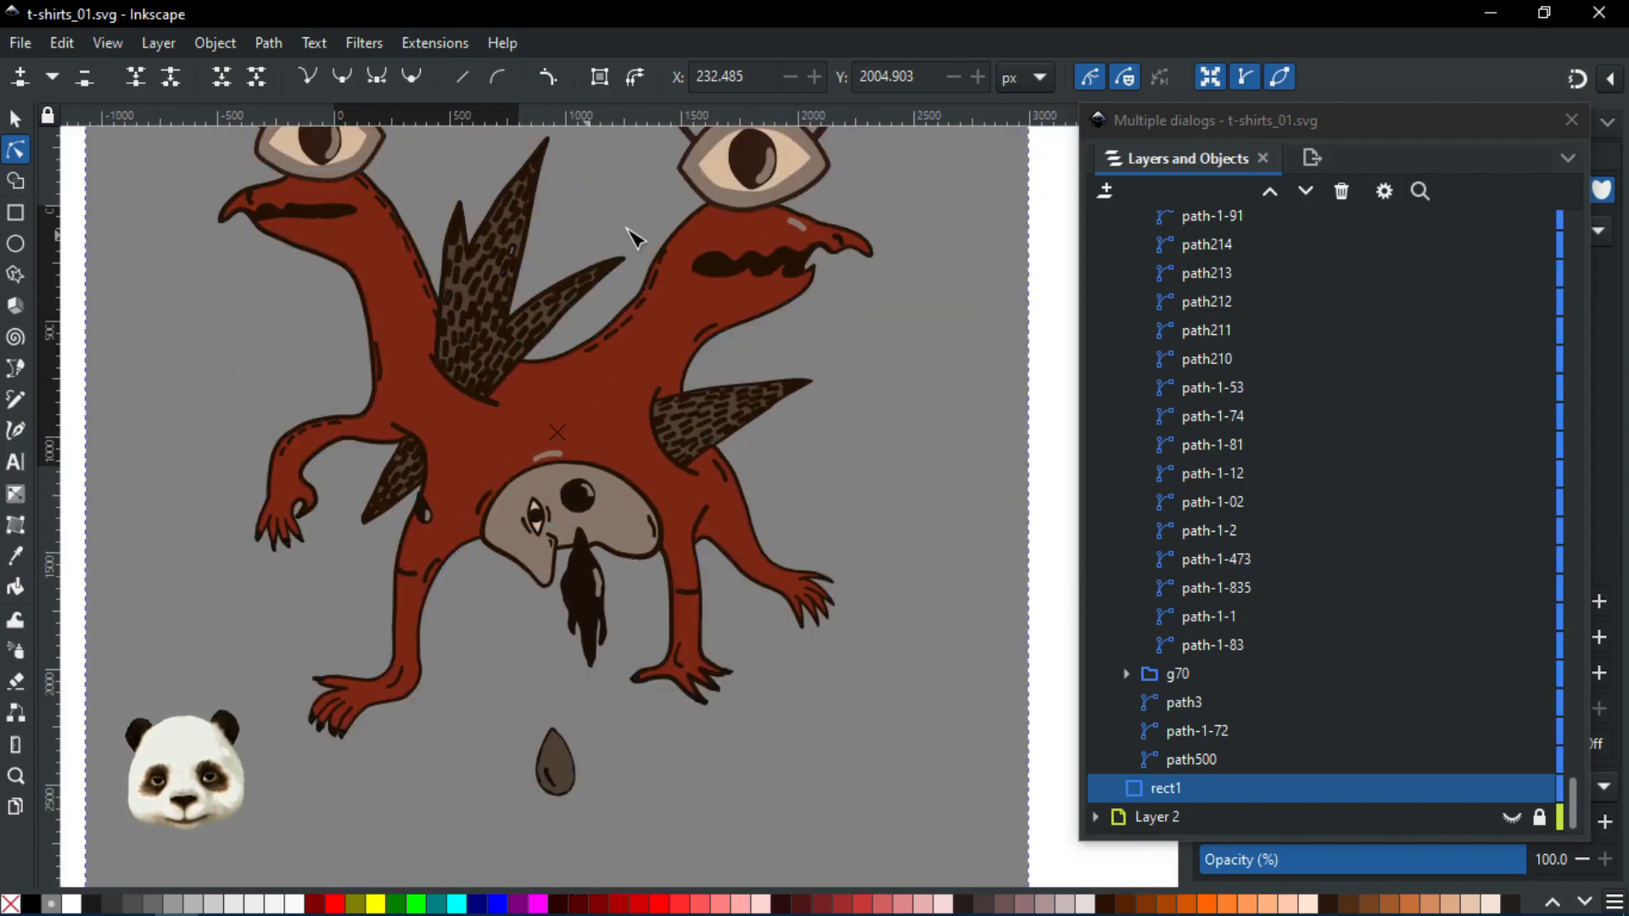
scroll(661, 340, up, 1)
drag(864, 350, 1021, 578)
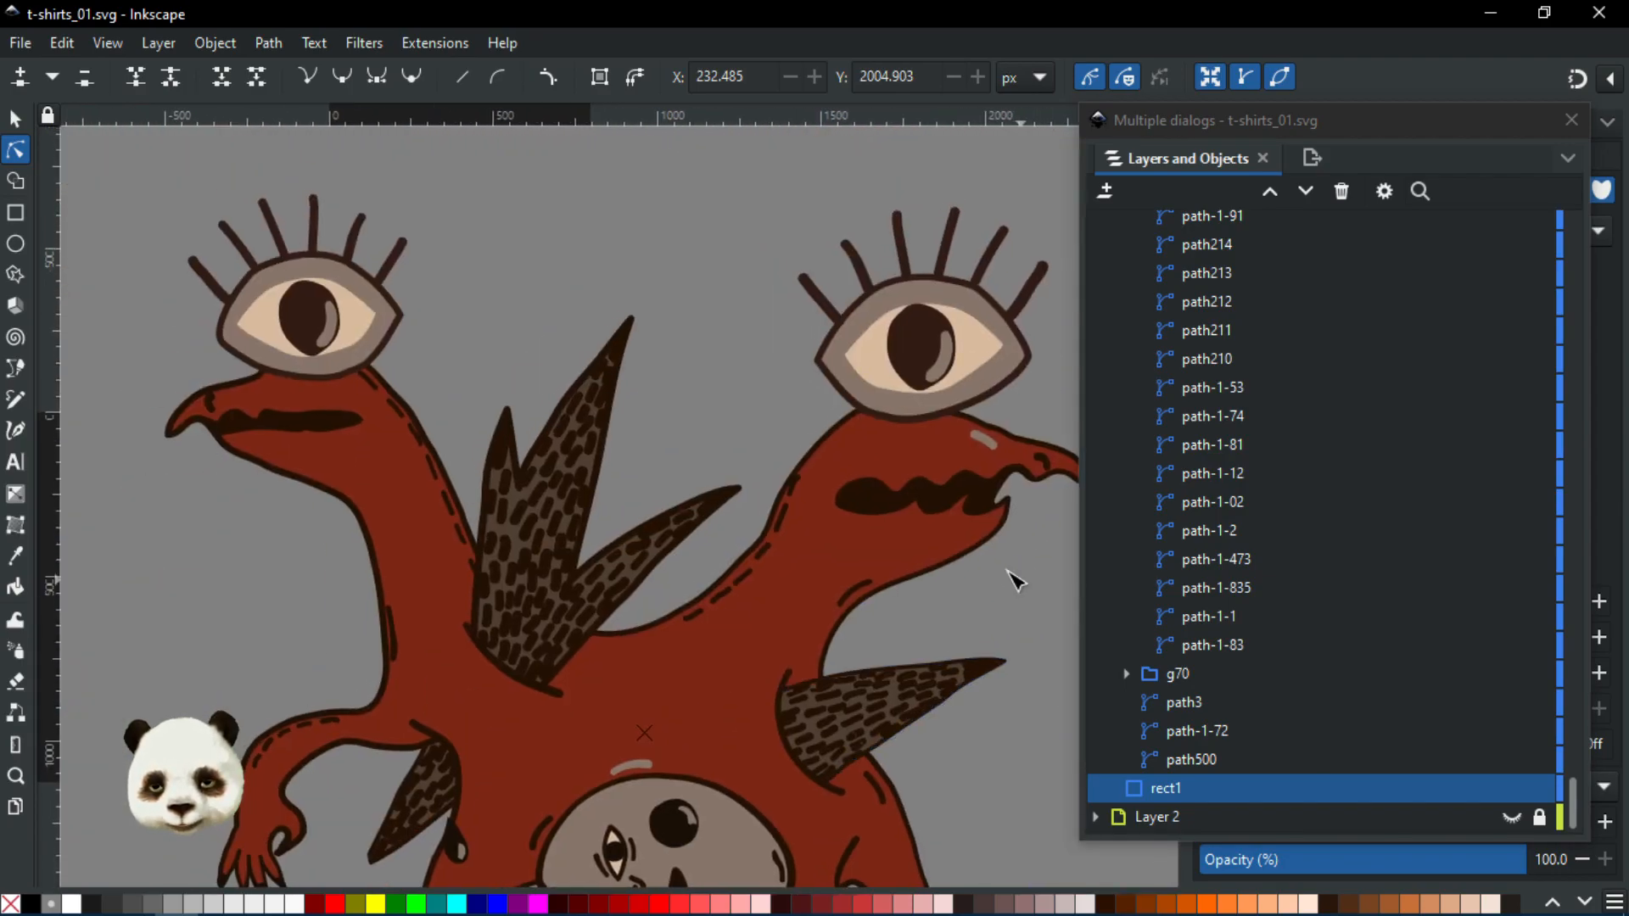
scroll(920, 599, down, 2)
drag(942, 675, 719, 498)
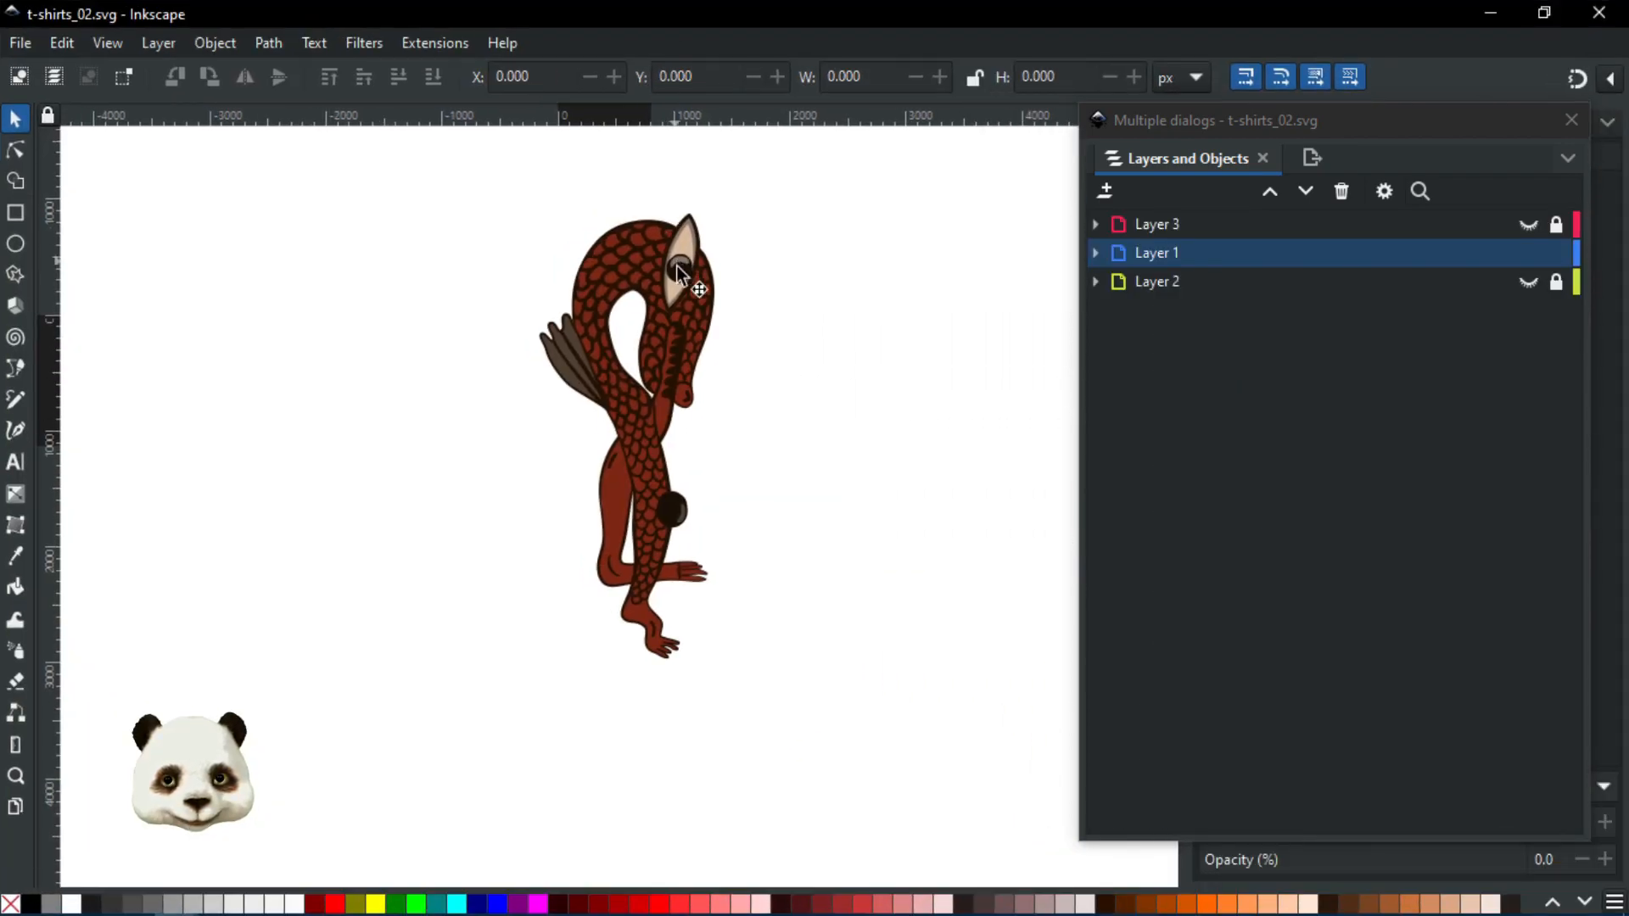
In t-shirts_02.svg, show Layer 3's colour swatches and Layer 1's grey rect1 background behind the scaly creature
scroll(679, 272, up, 2)
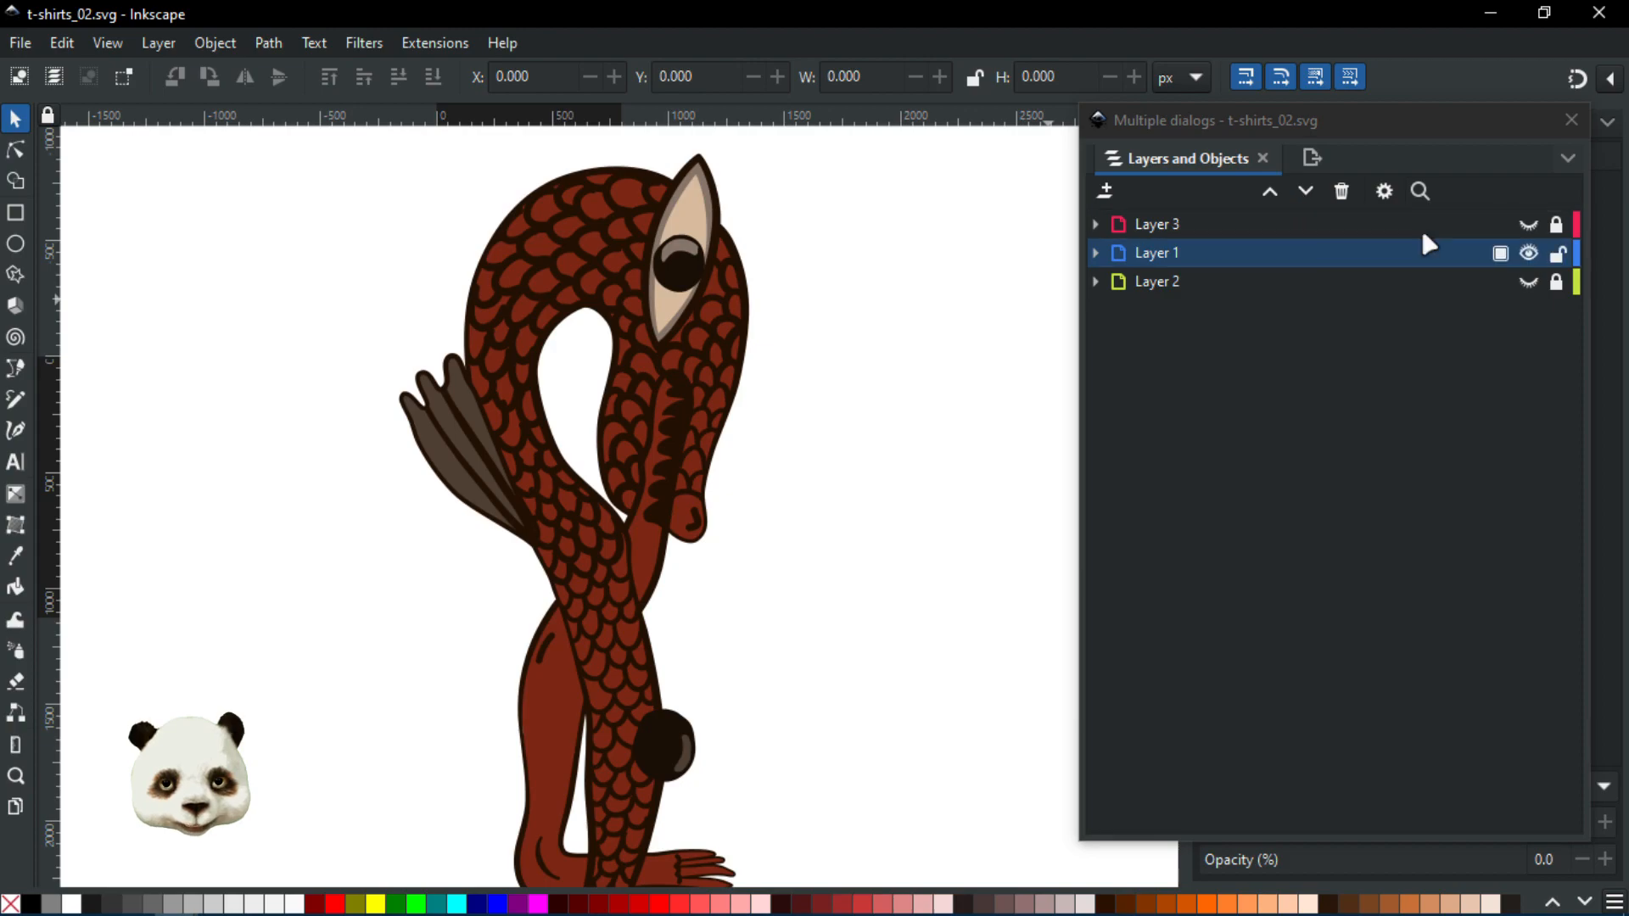
click(1529, 227)
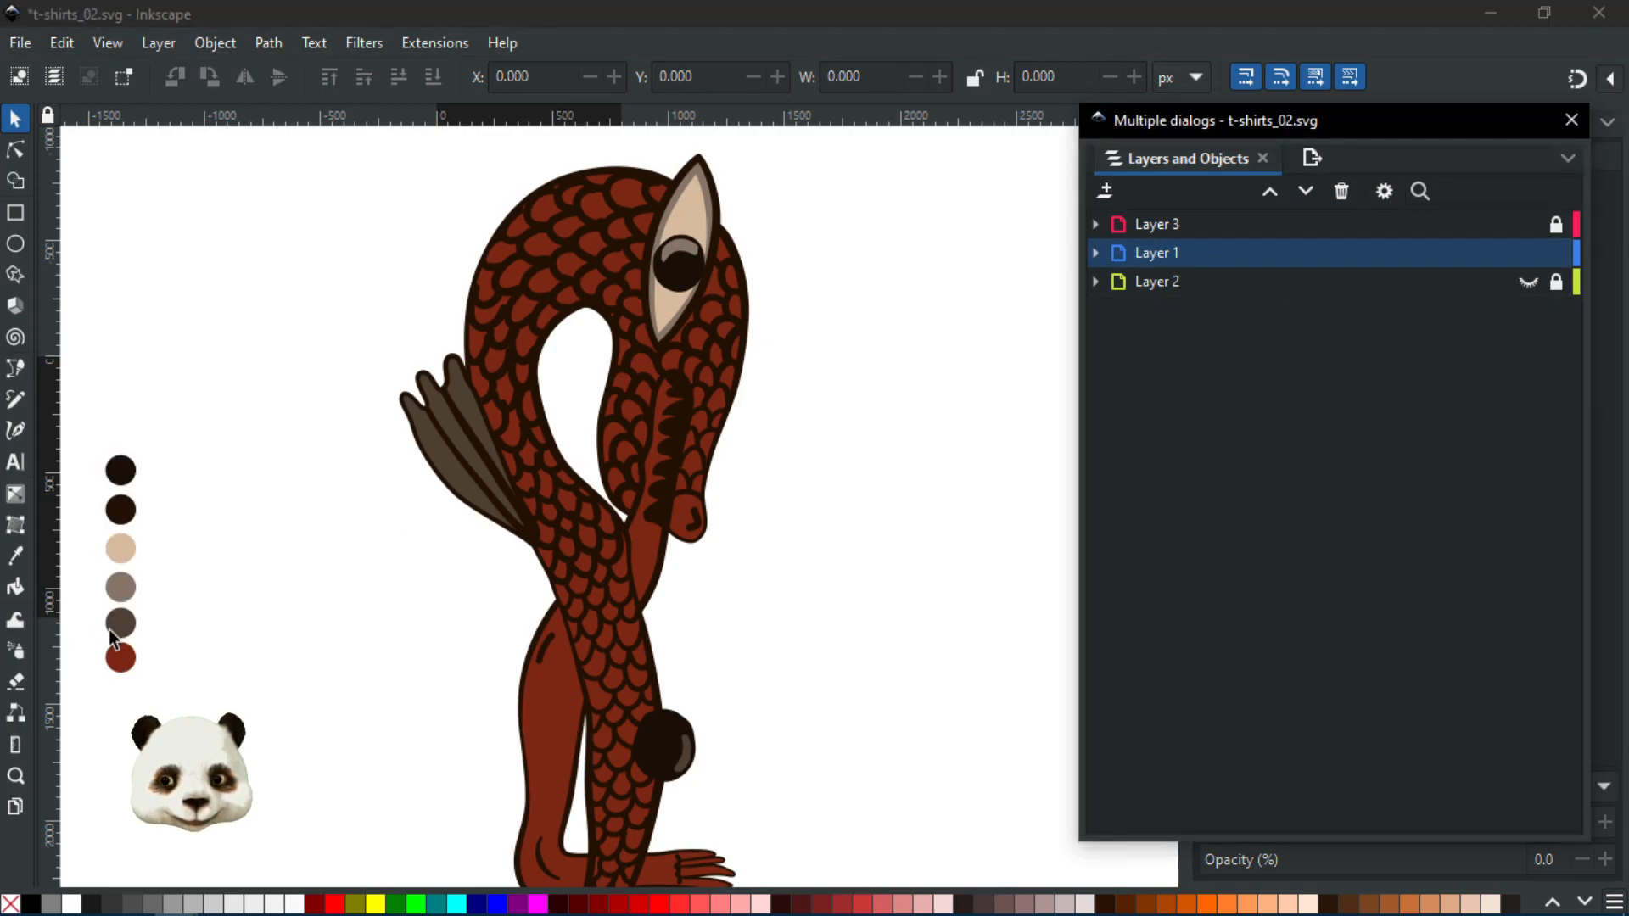
click(1097, 253)
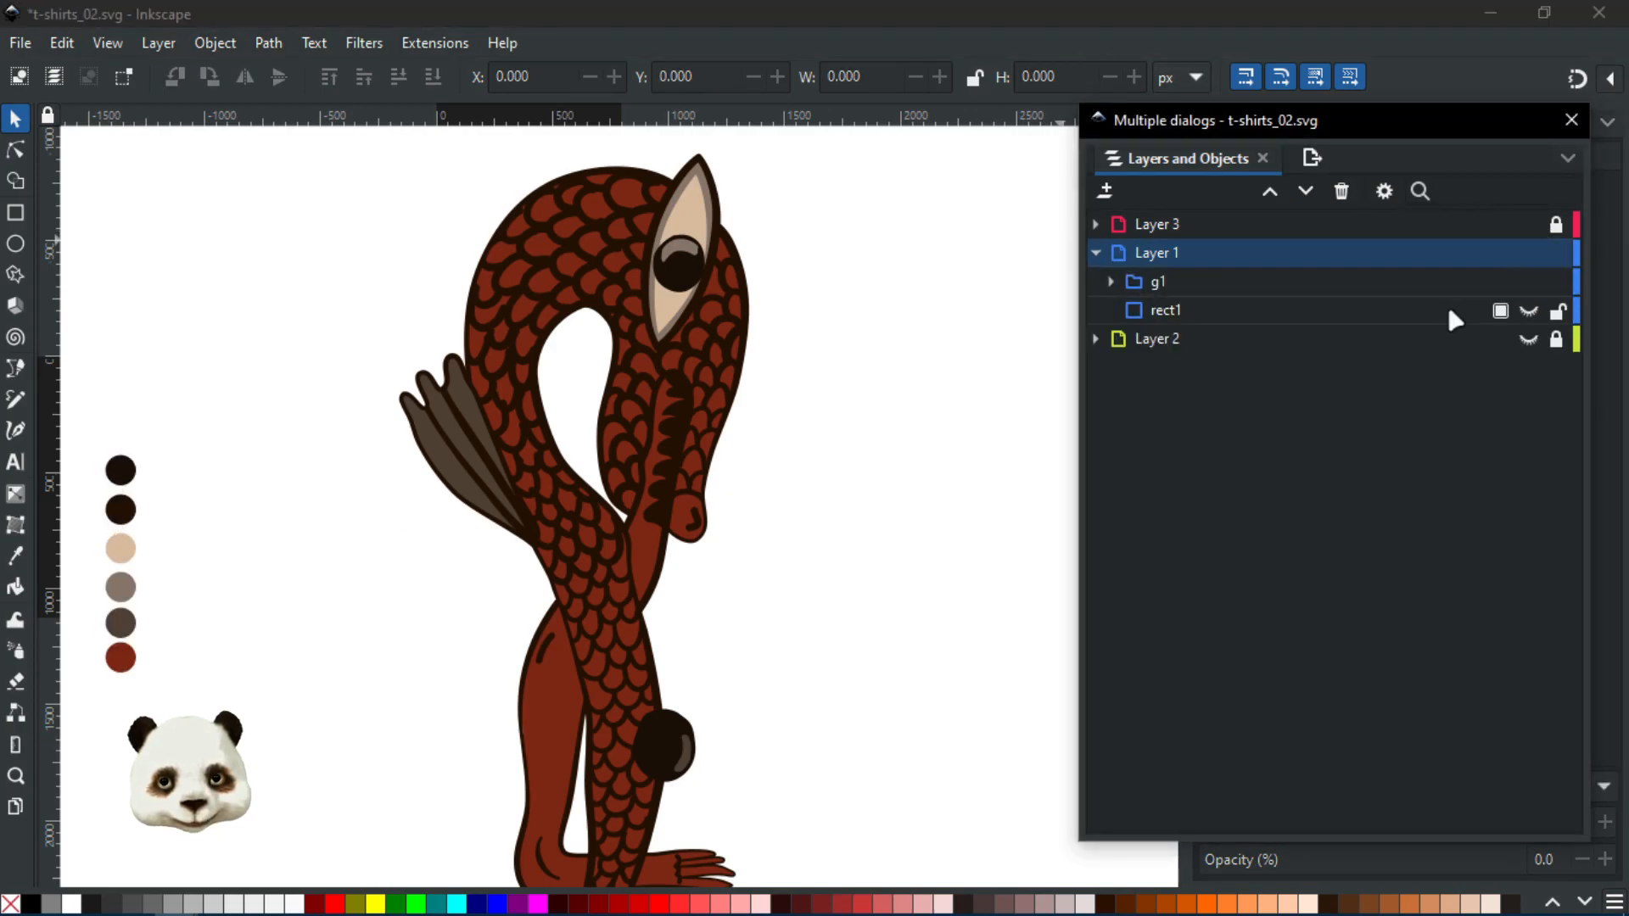
click(1529, 312)
scroll(594, 450, down, 3)
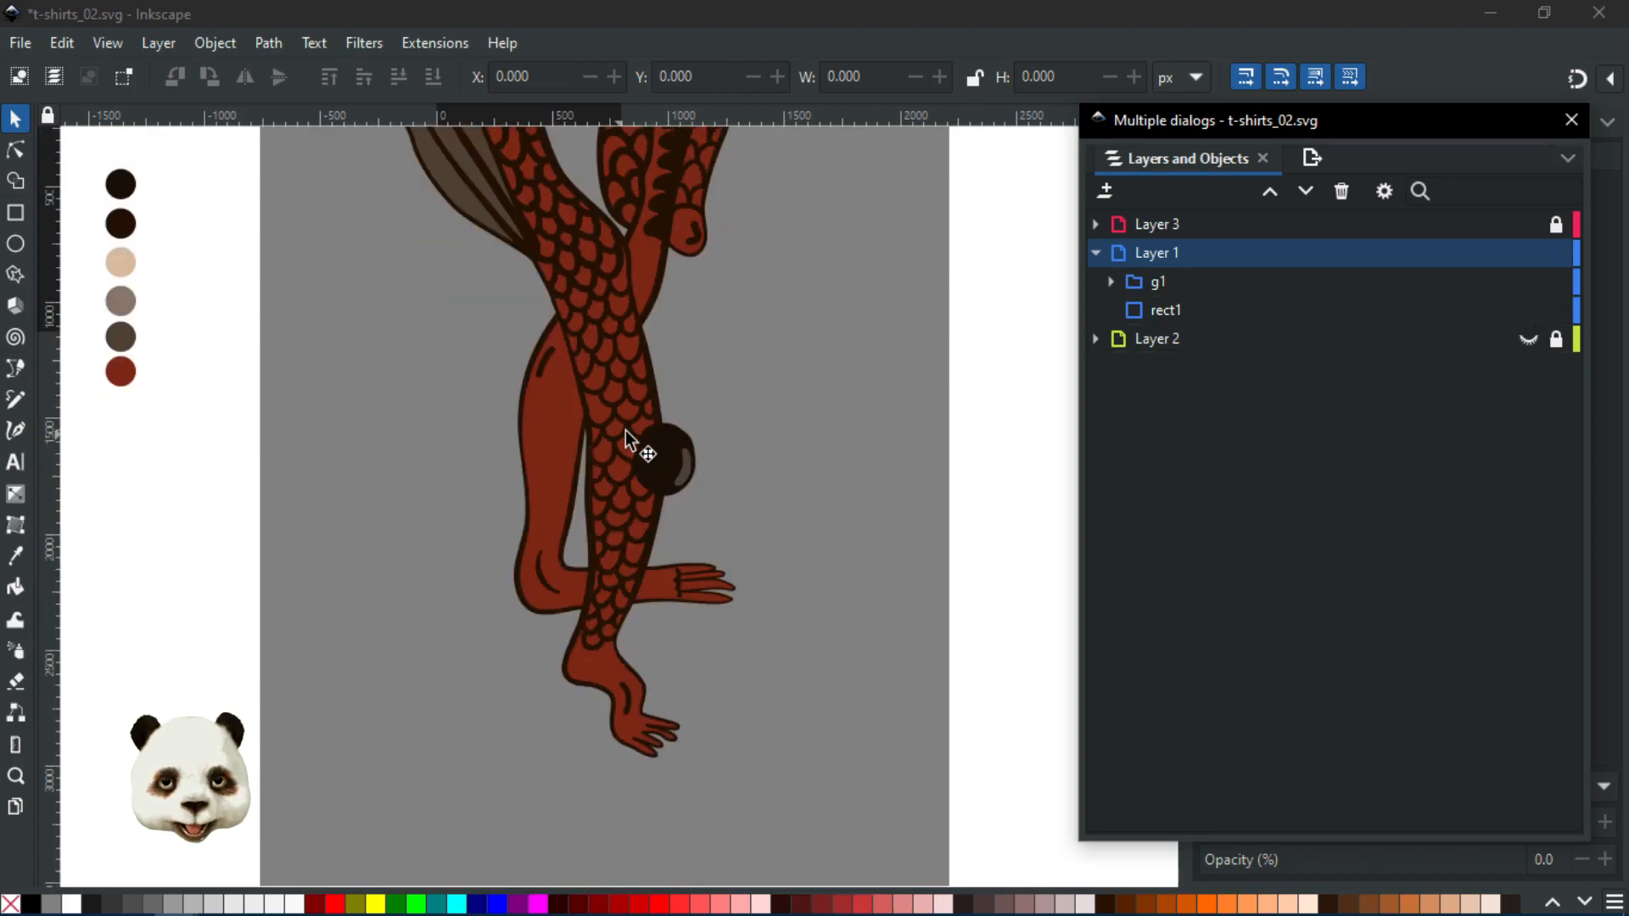
scroll(735, 363, down, 1)
scroll(807, 552, up, 3)
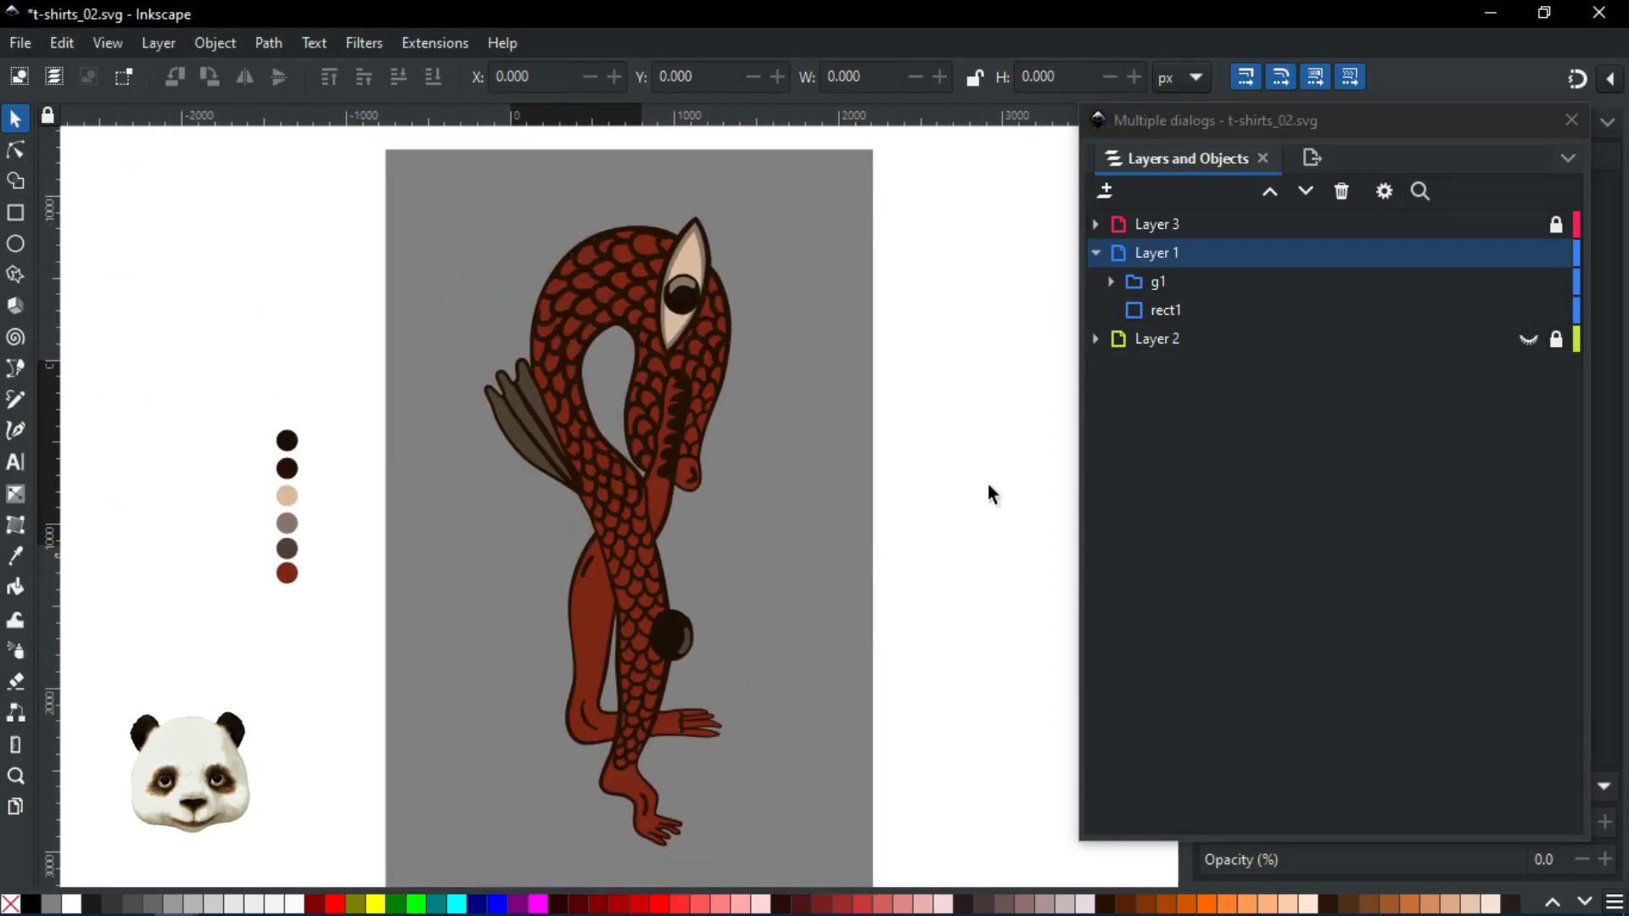
Hide Layer 1 and show the Layer 2 photo of the scaly creature in its place
click(1529, 253)
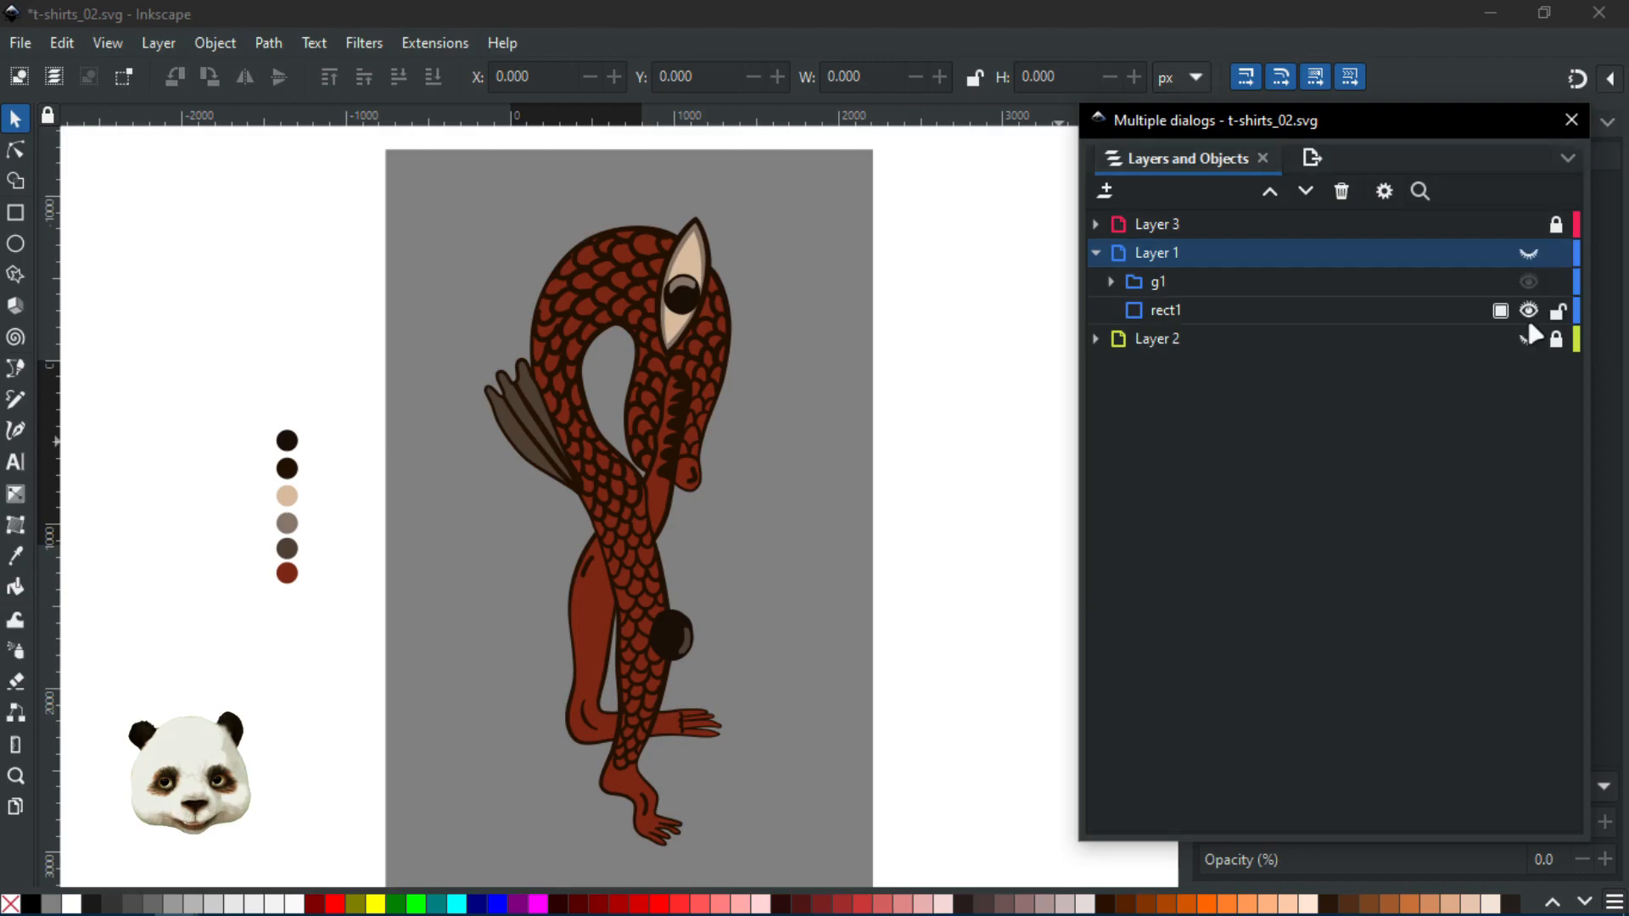
click(1529, 339)
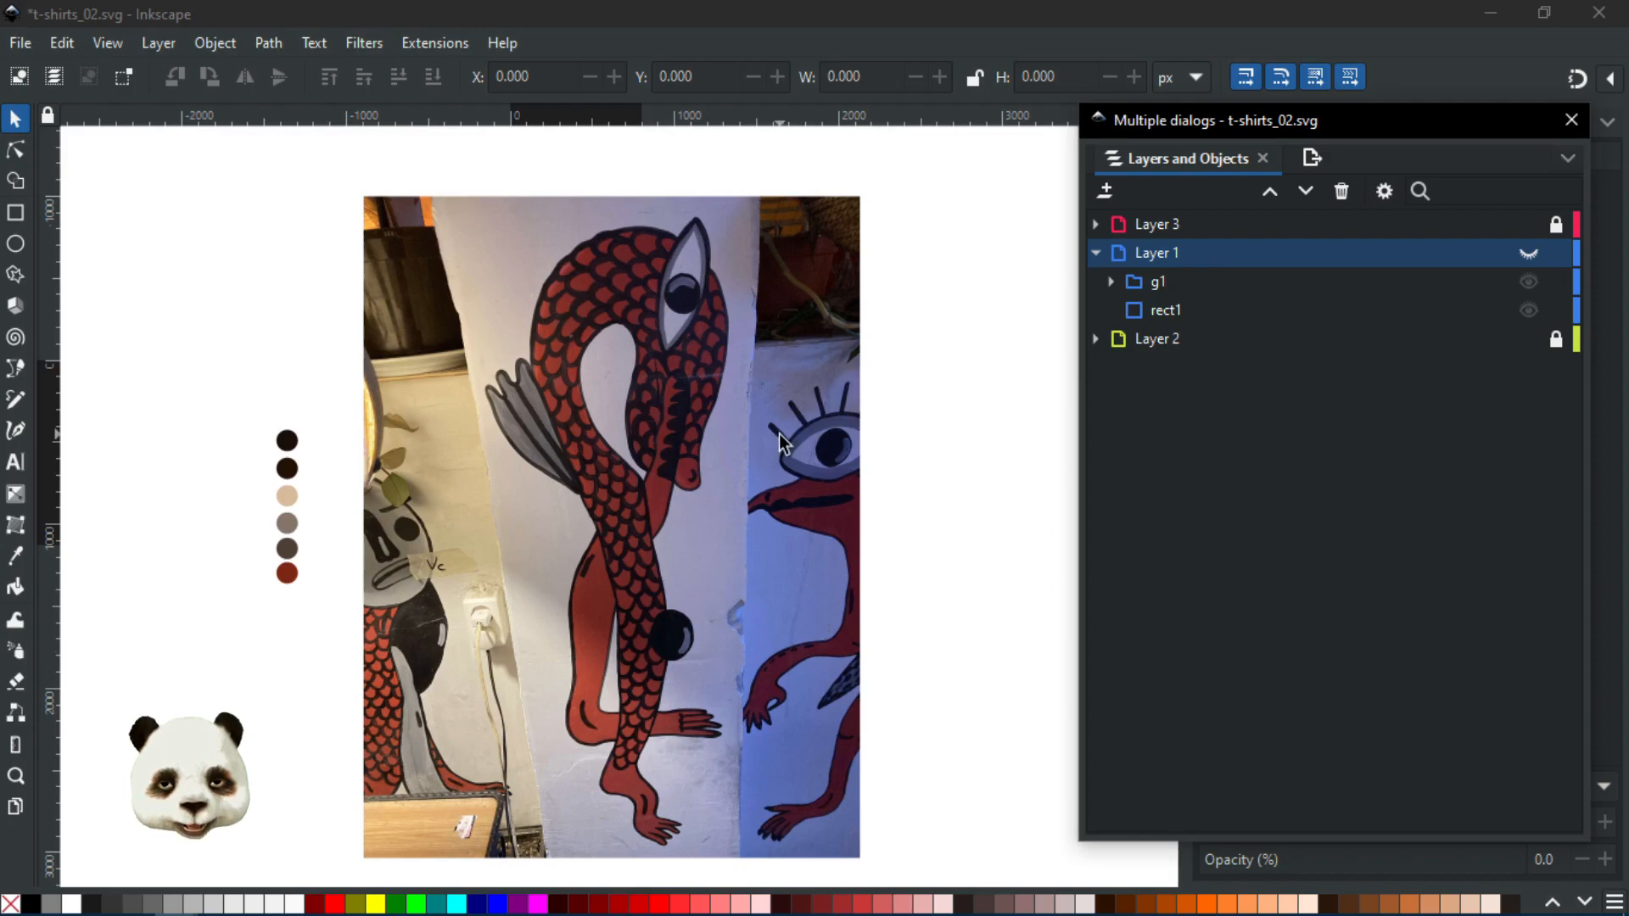
ctrl+scroll(877, 526, down, 1)
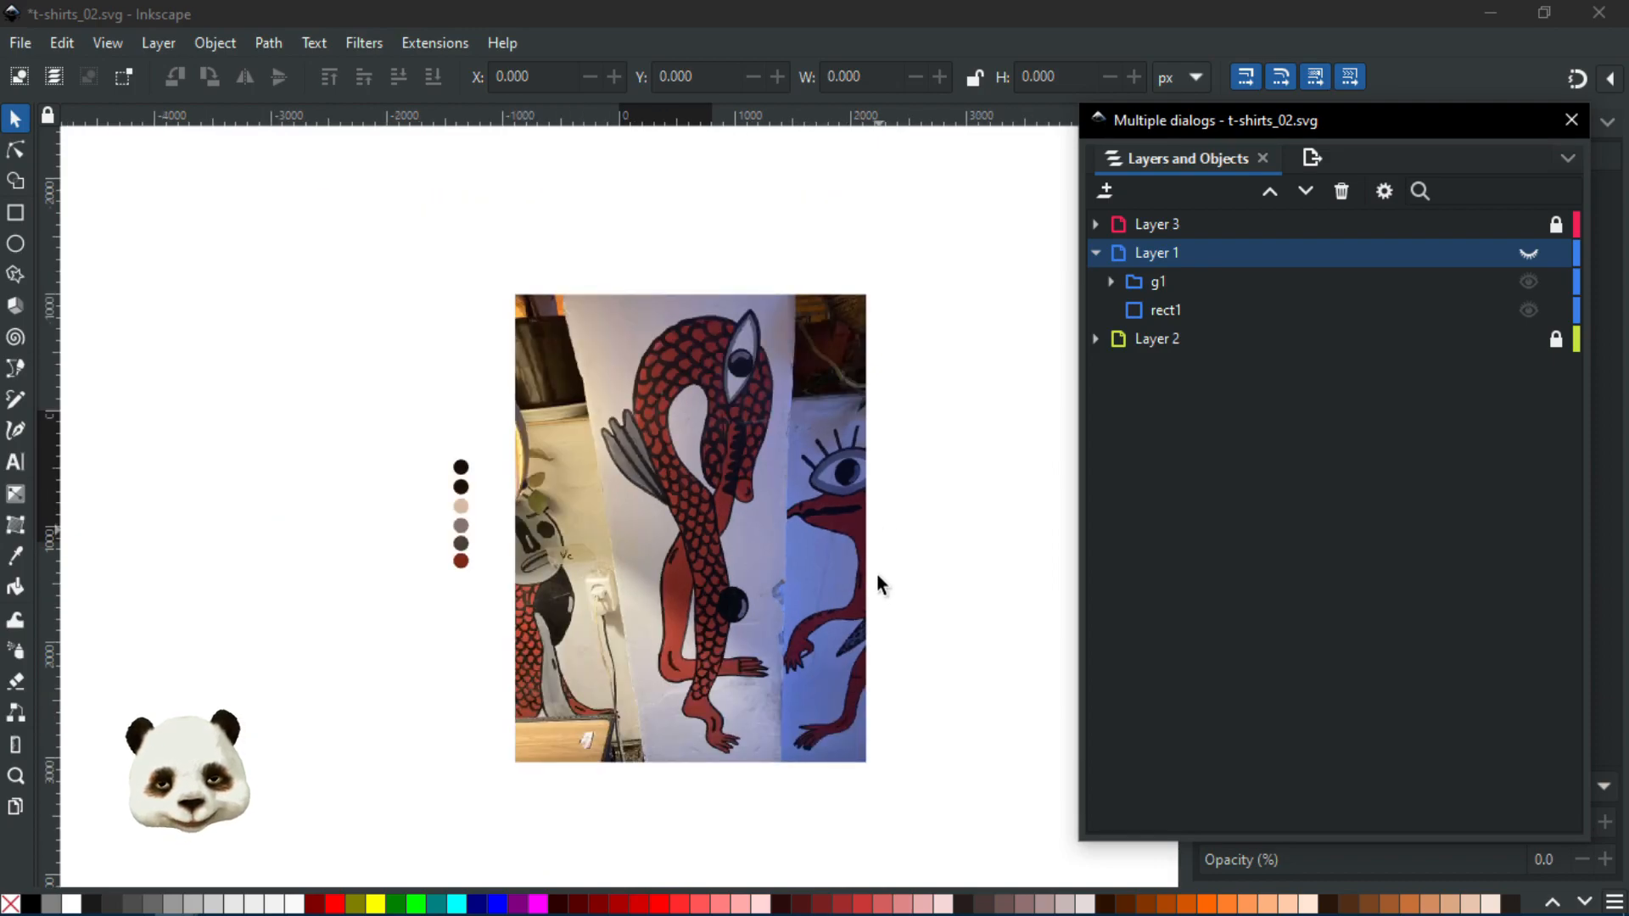
ctrl+scroll(877, 573, up, 1)
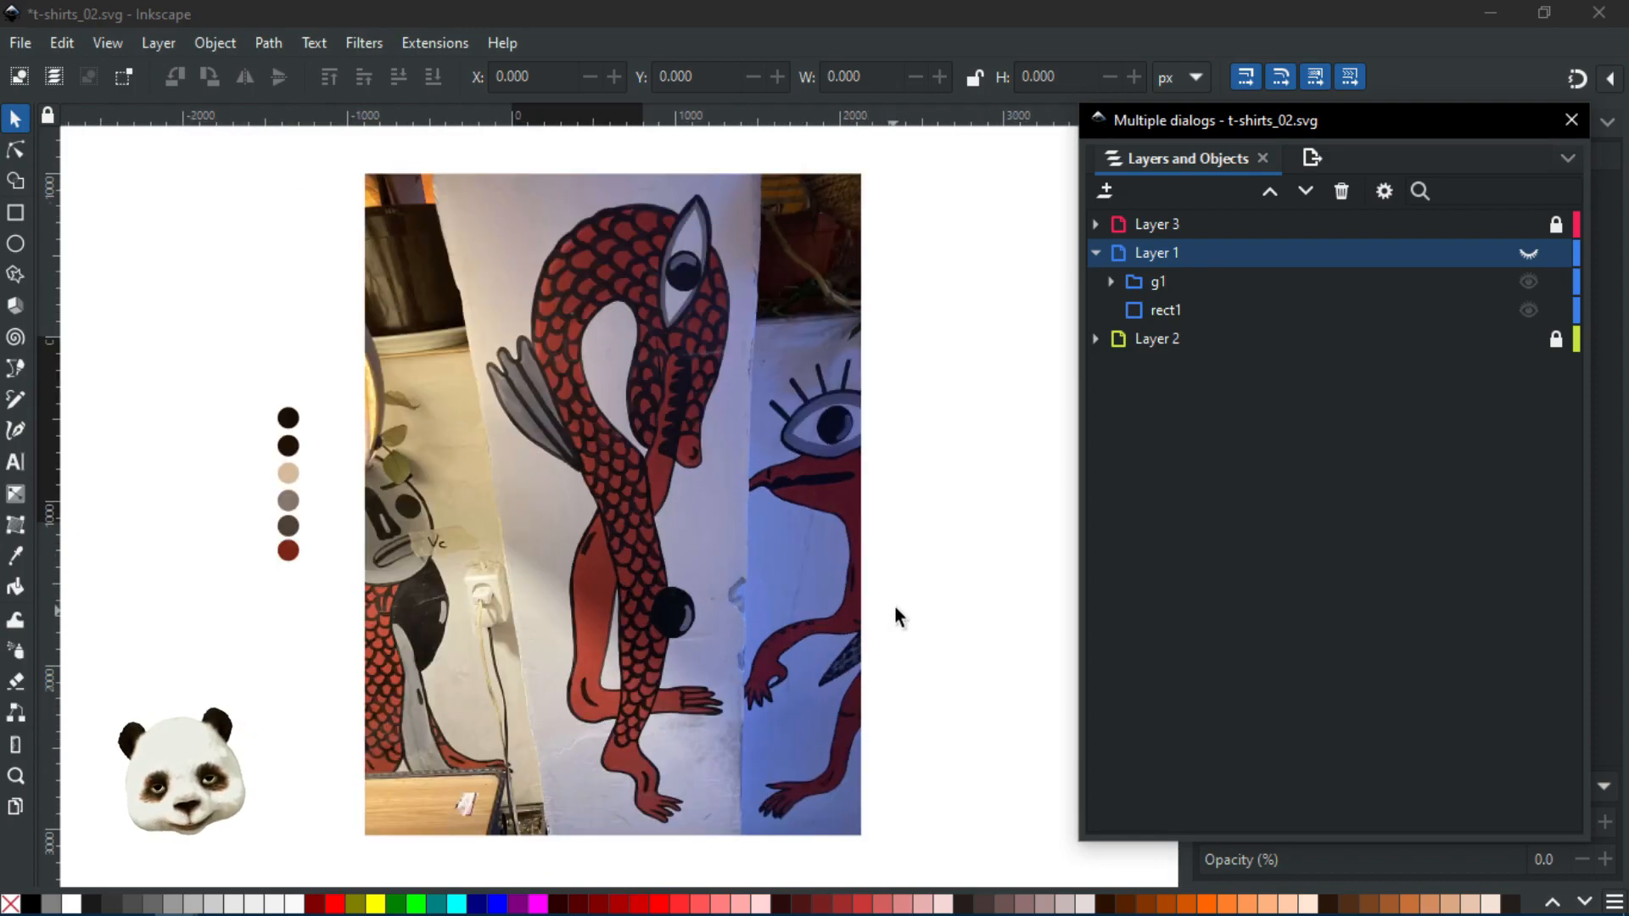
Compare the scaly creature's drawing with the photo by repeatedly showing and hiding Layer 1
click(1528, 254)
click(1532, 259)
click(1532, 260)
click(1532, 259)
click(1529, 254)
click(1533, 259)
click(1532, 259)
click(1532, 260)
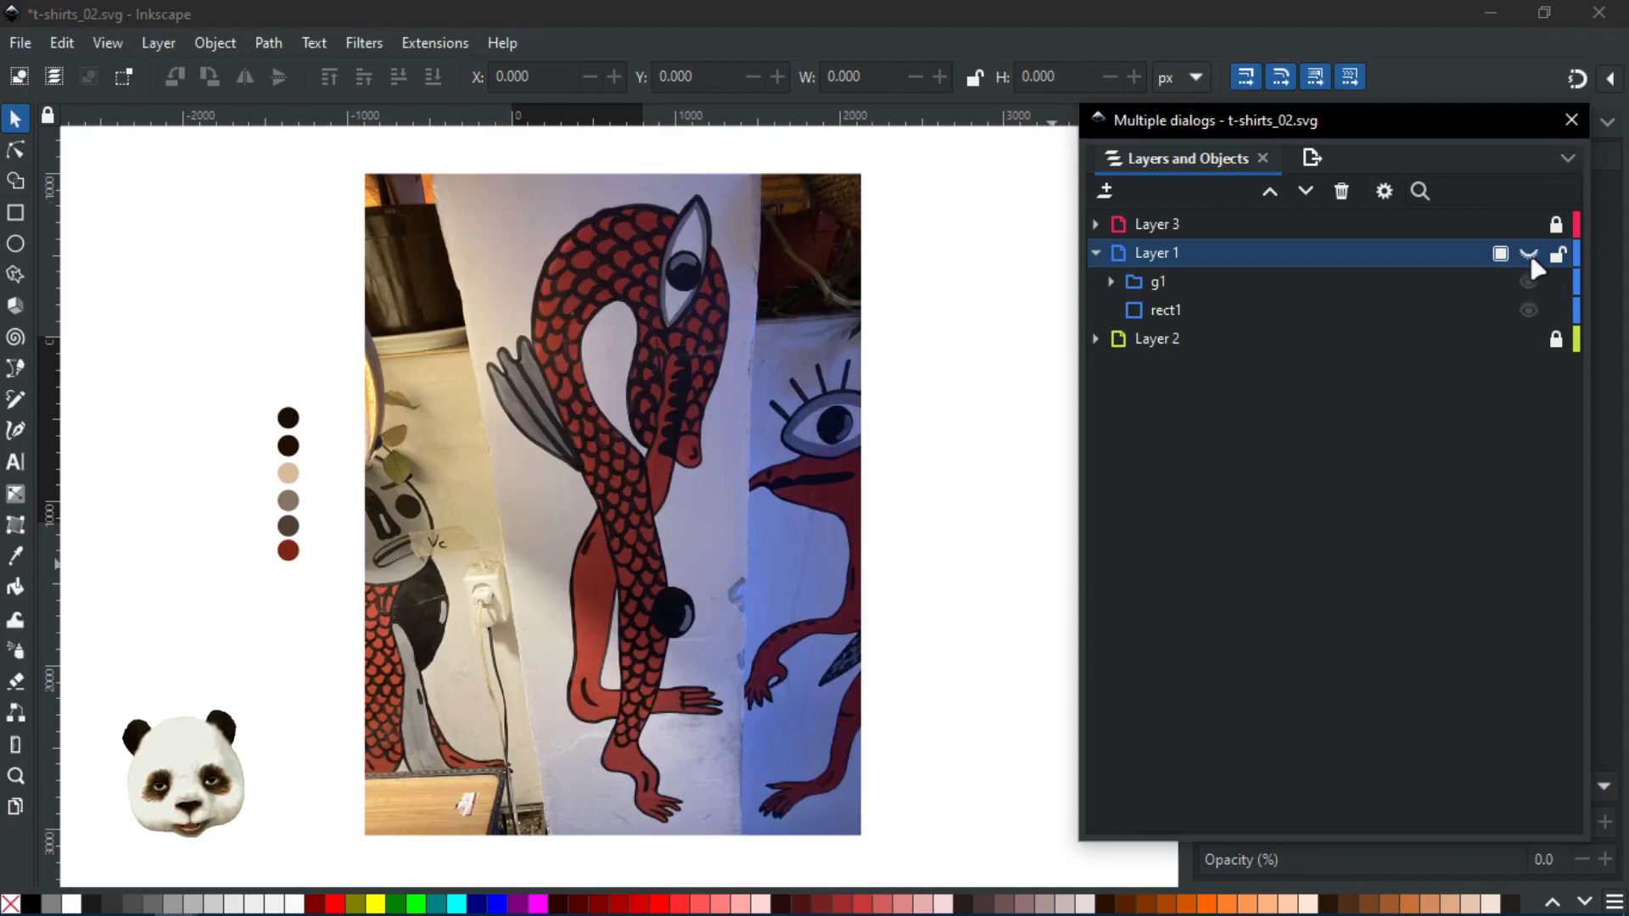
Switch Layer 1 on and off a few more times over the photo, leaving the drawing shown
click(1529, 255)
click(1530, 255)
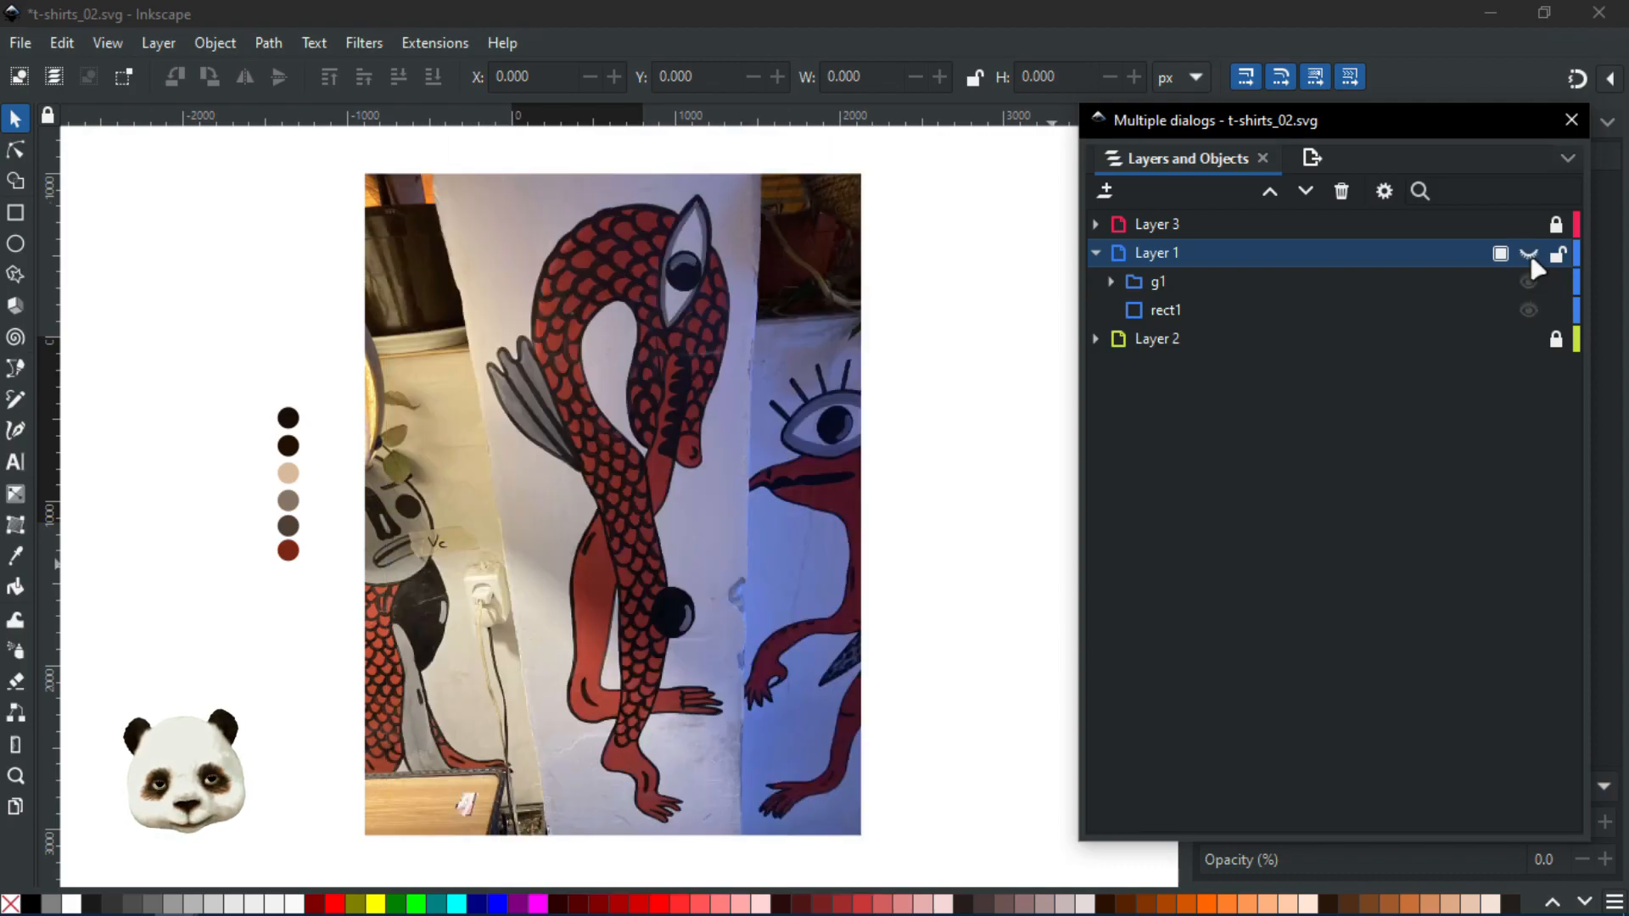
click(1529, 255)
click(1529, 255)
click(1530, 254)
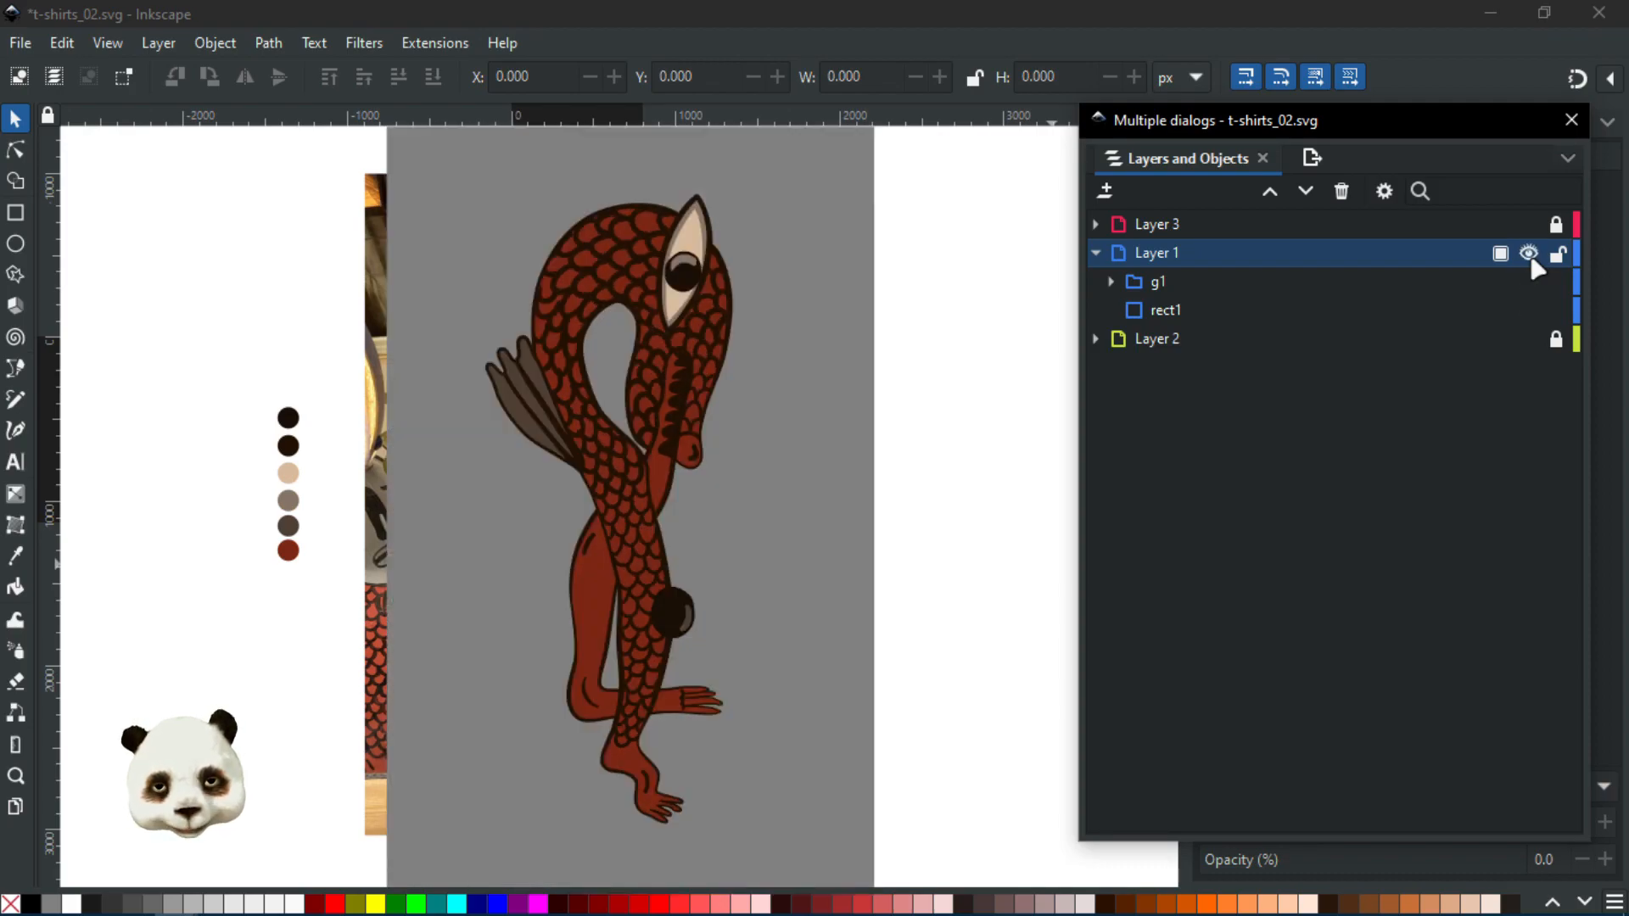
Examine the scaly creature's scales, fin, outlines and snout up close against the grey background
scroll(546, 366, up, 5)
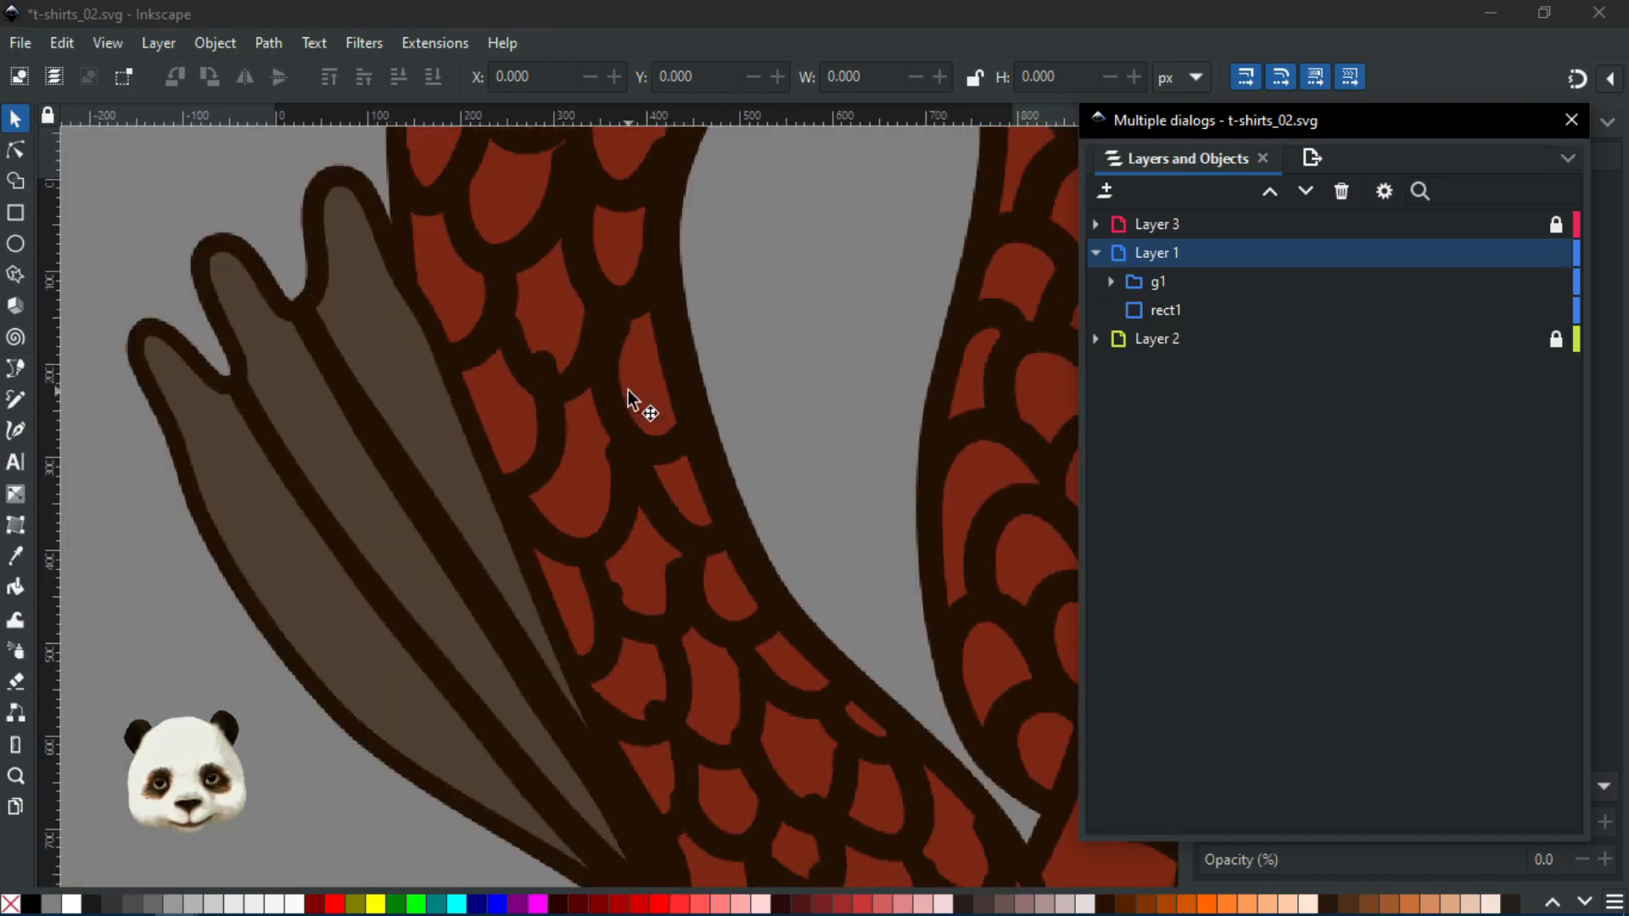
scroll(587, 374, down, 3)
scroll(625, 545, up, 3)
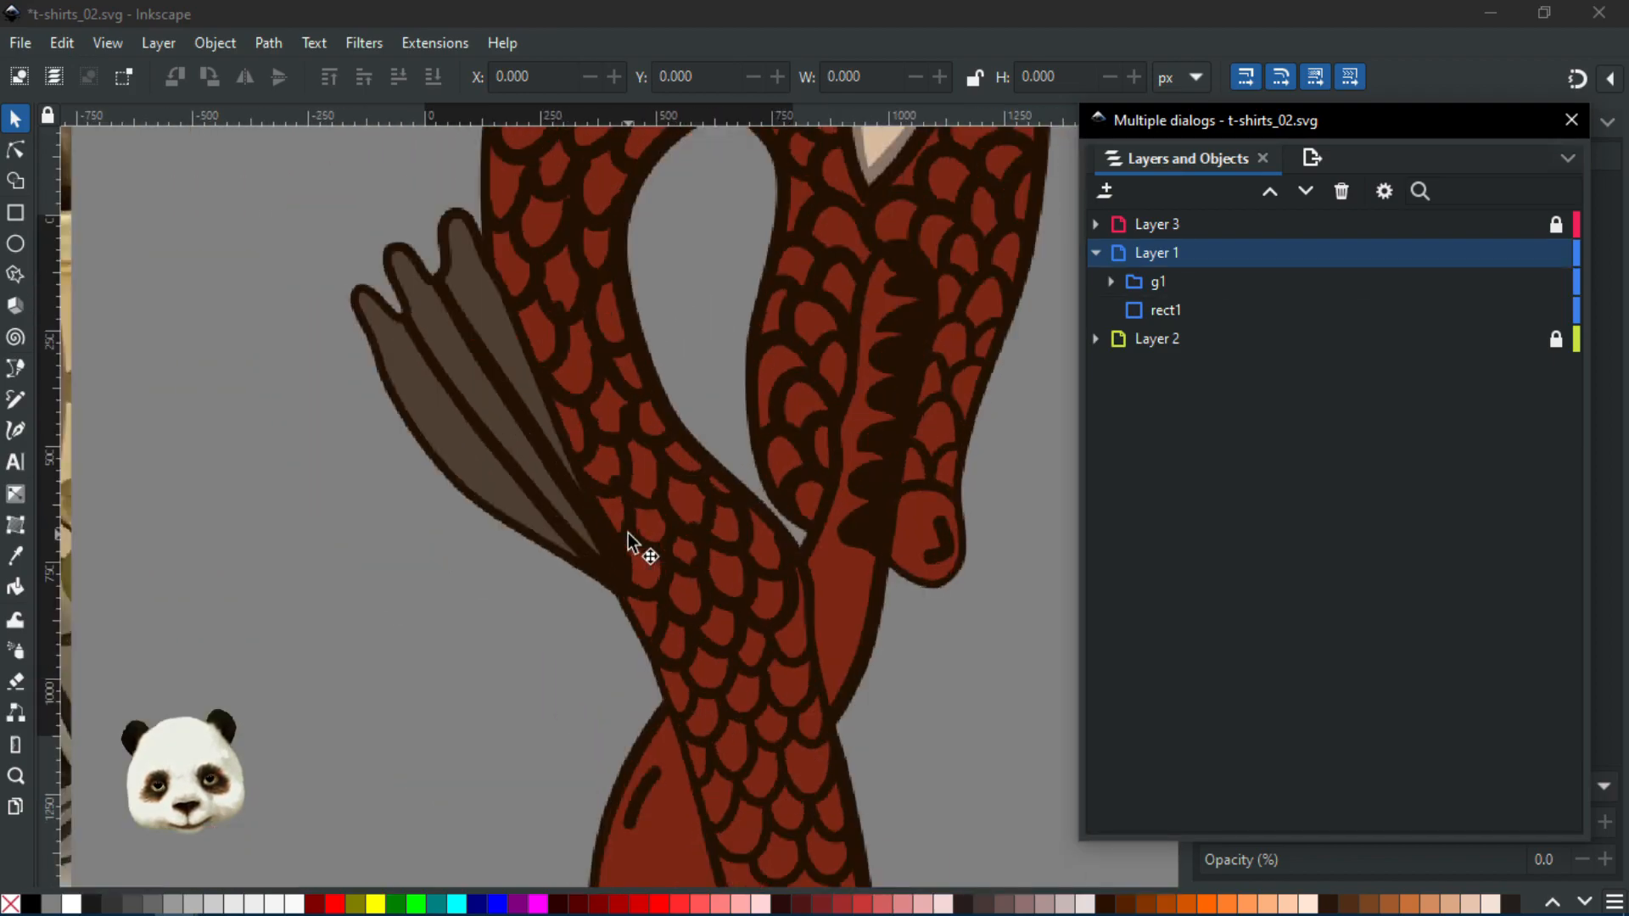
scroll(784, 615, down, 4)
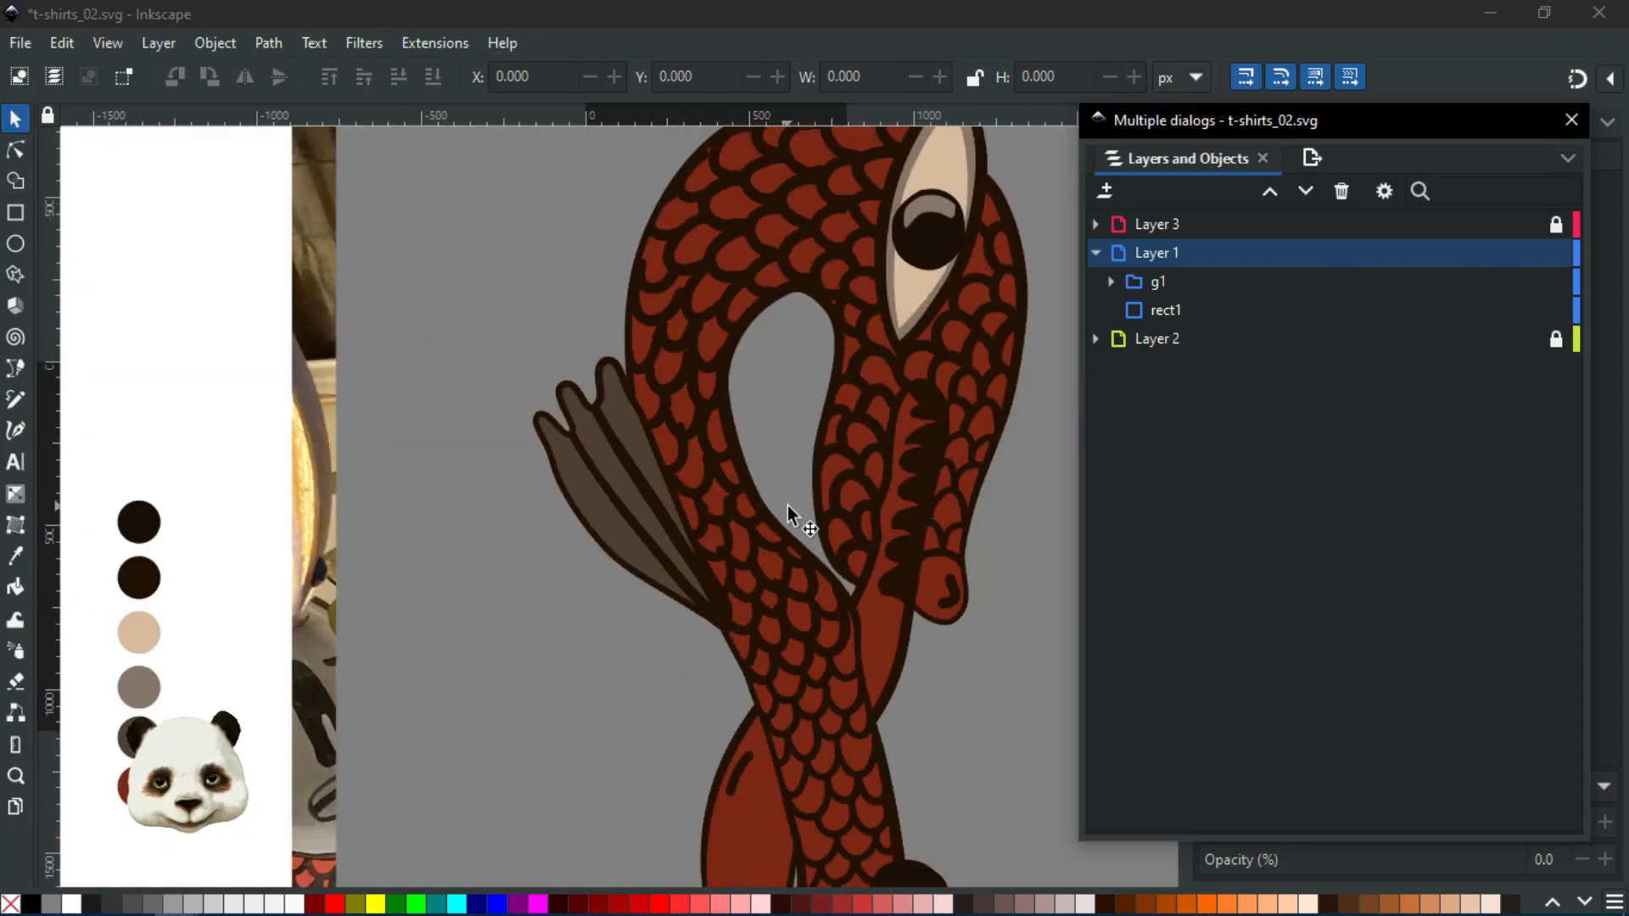
scroll(784, 641, up, 4)
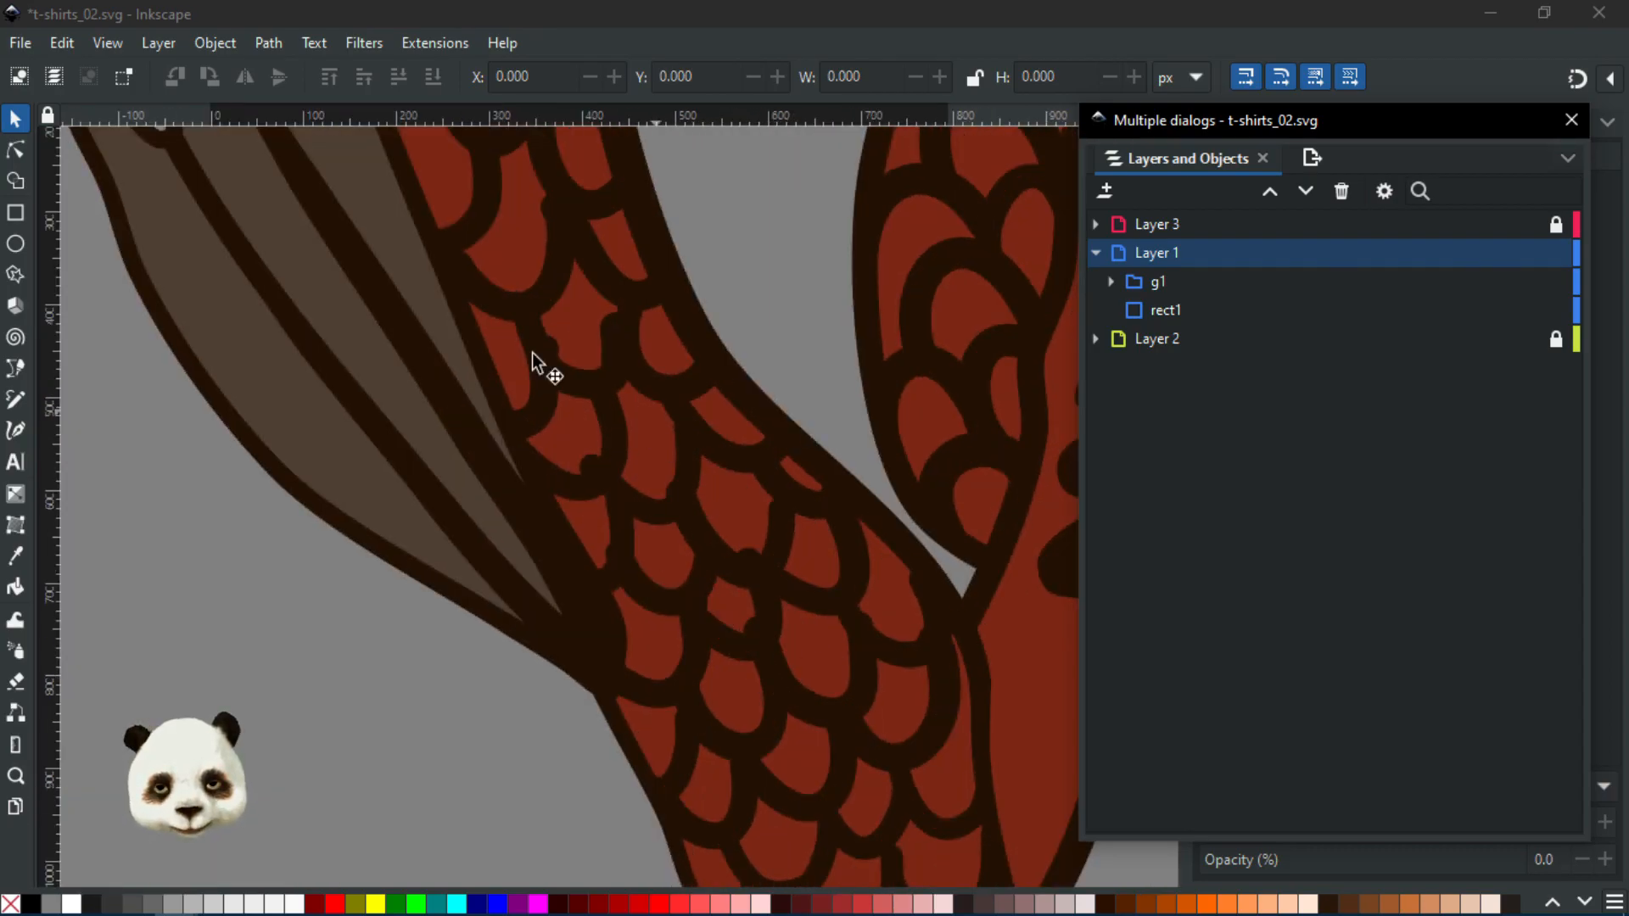
scroll(664, 409, down, 2)
scroll(888, 545, down, 1)
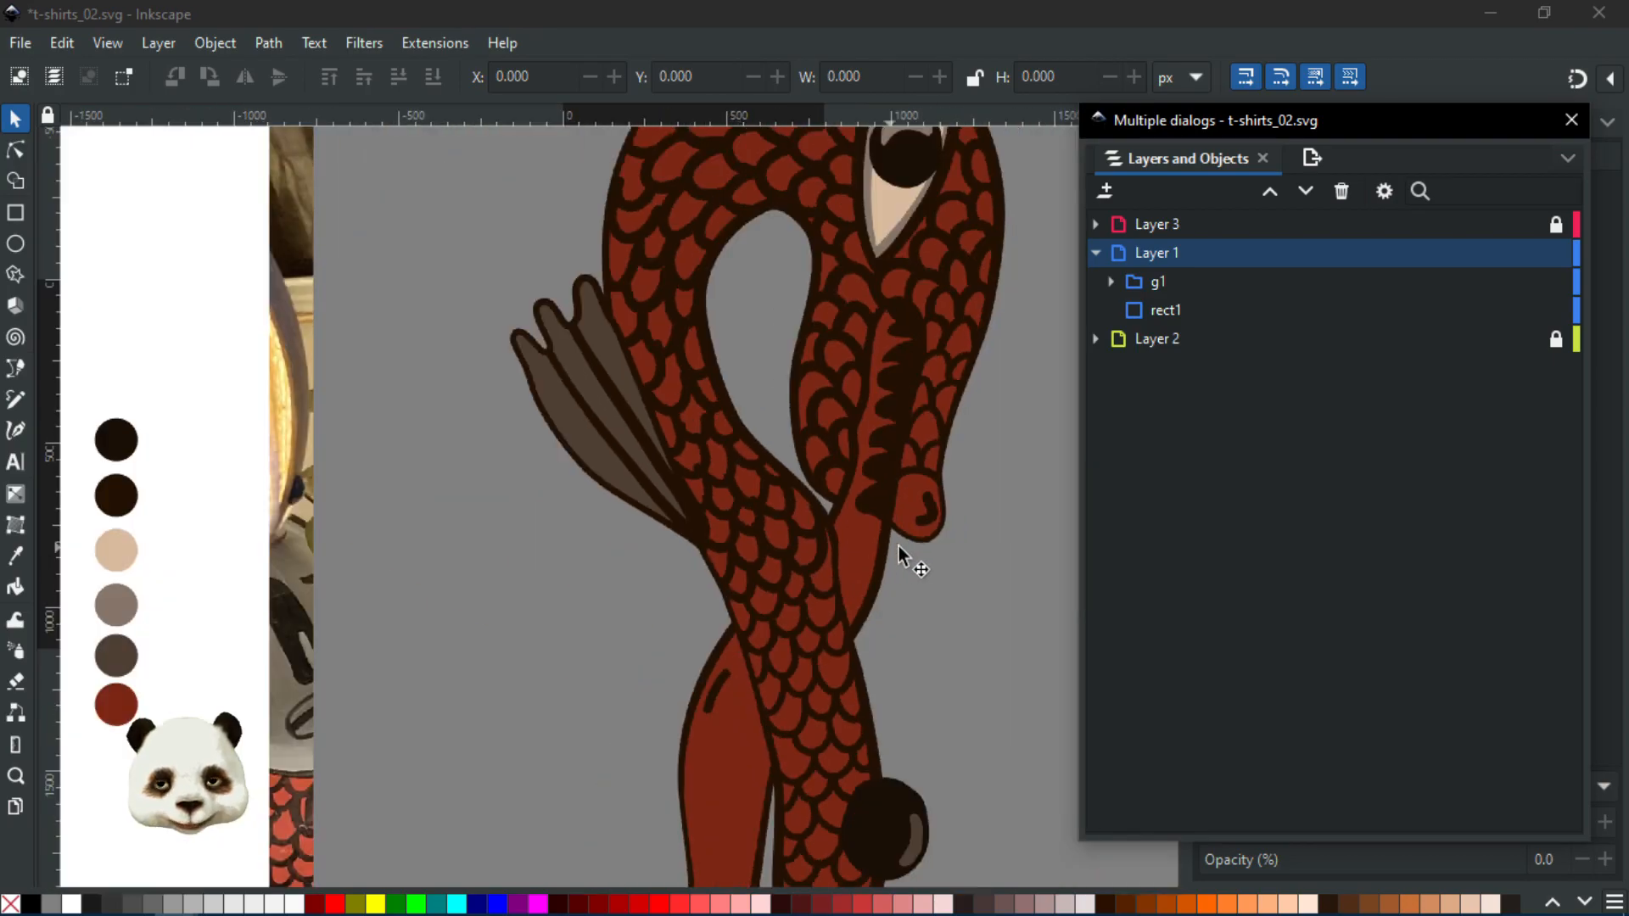
drag(925, 568, 735, 455)
scroll(703, 471, down, 2)
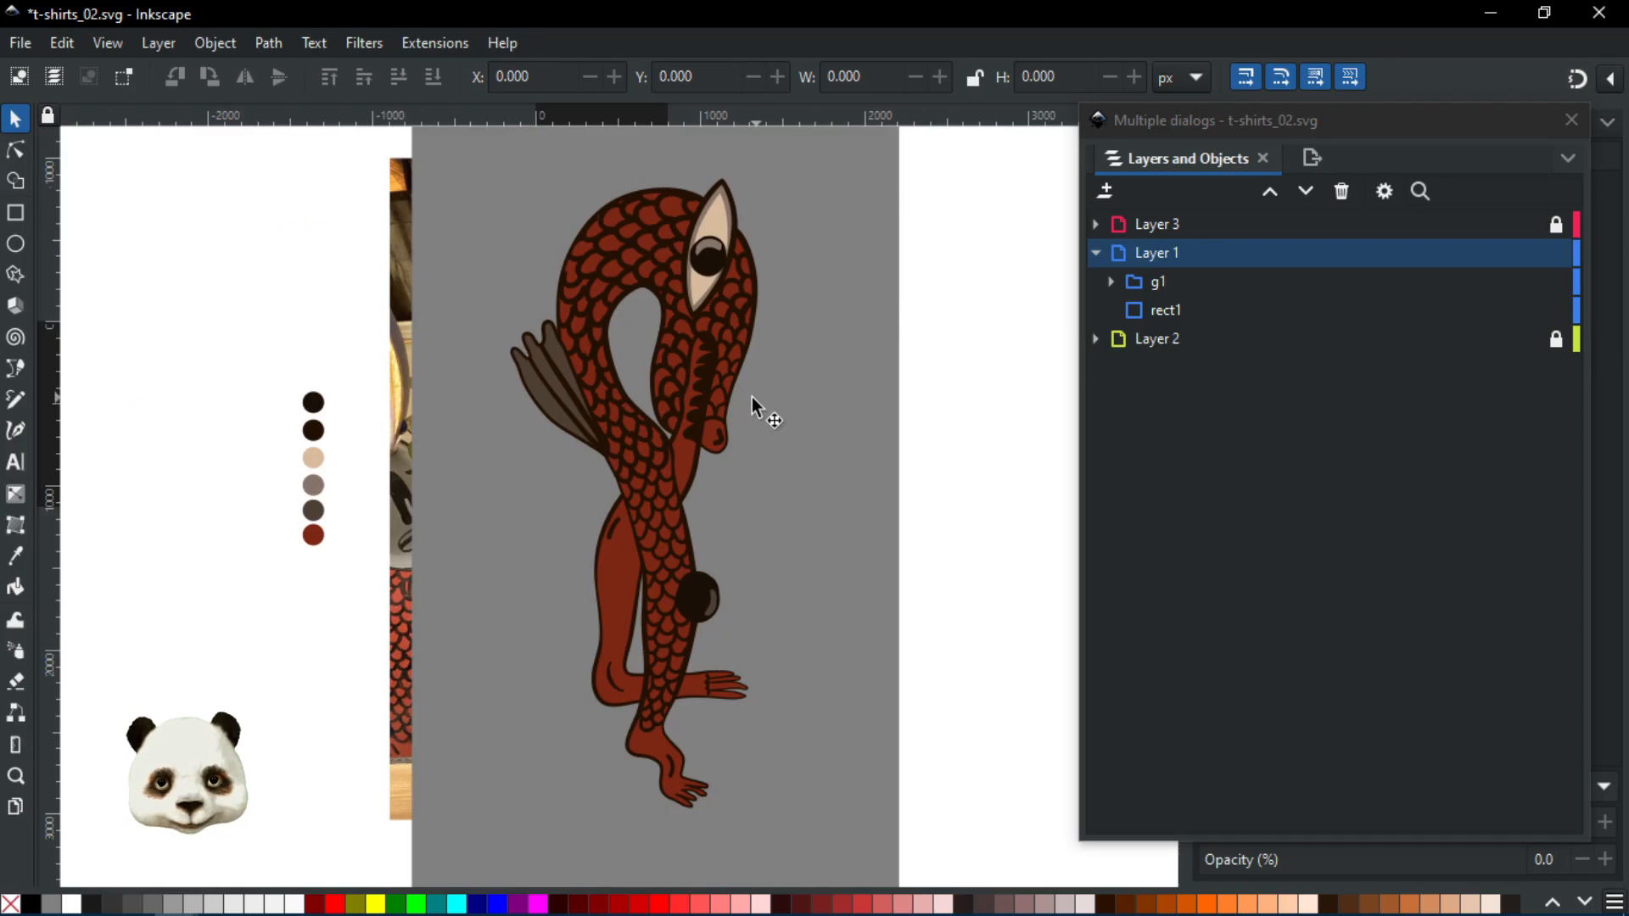
Hide the Layer 2 photo, collapse Layer 1 in the layer list and save t-shirts_02.svg
key(ctrl+s)
scroll(614, 471, up, 2)
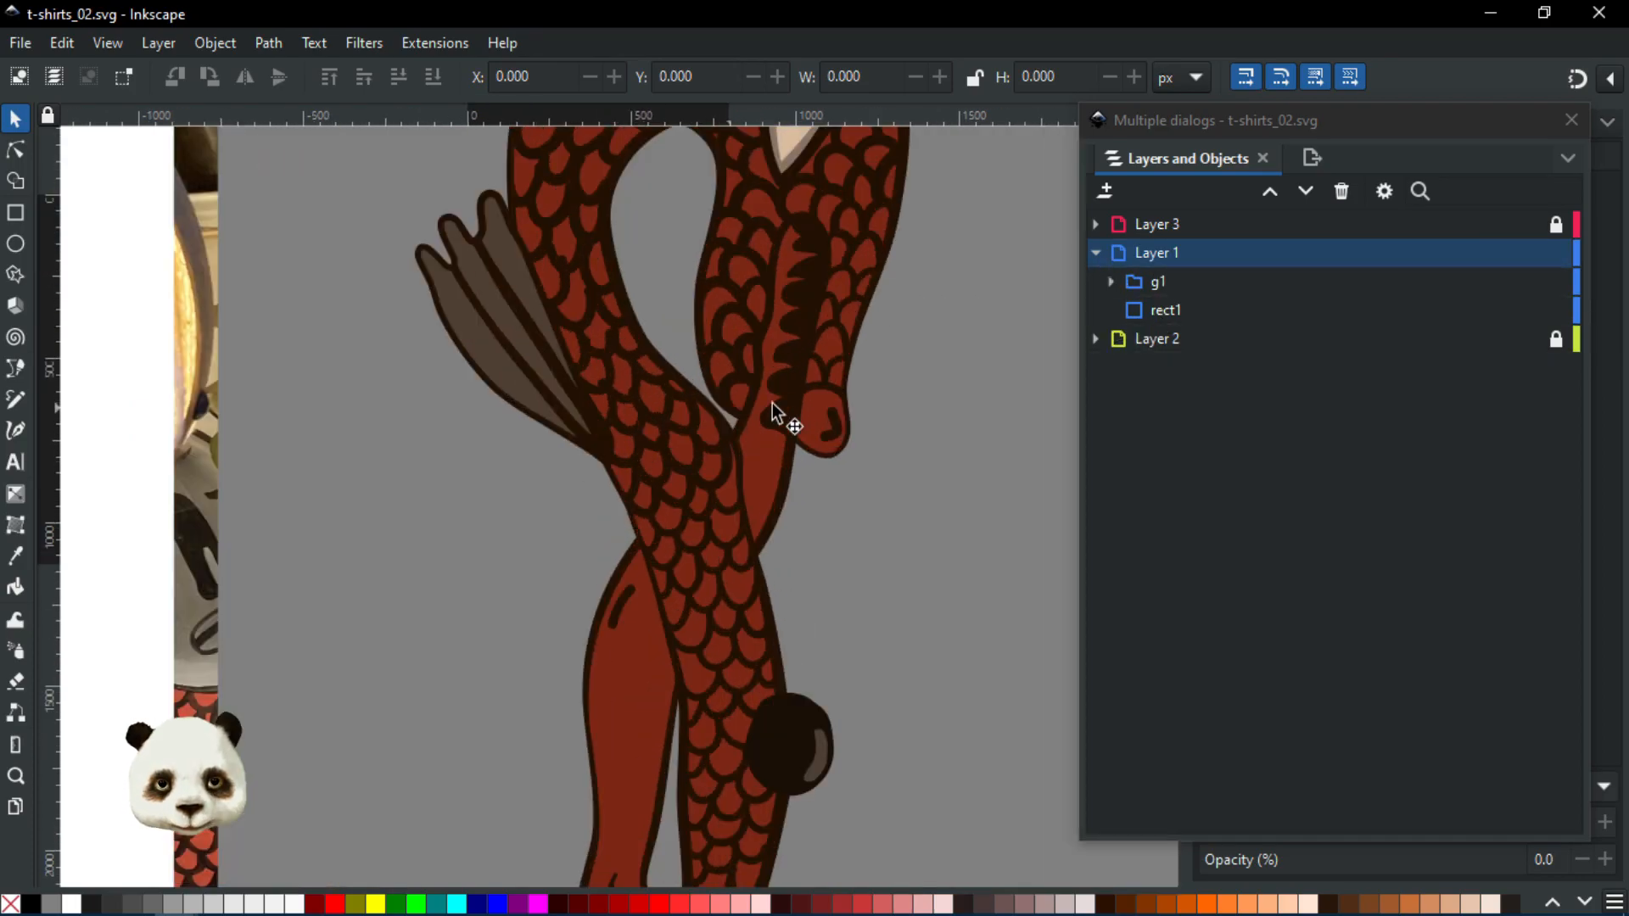
scroll(934, 428, down, 1)
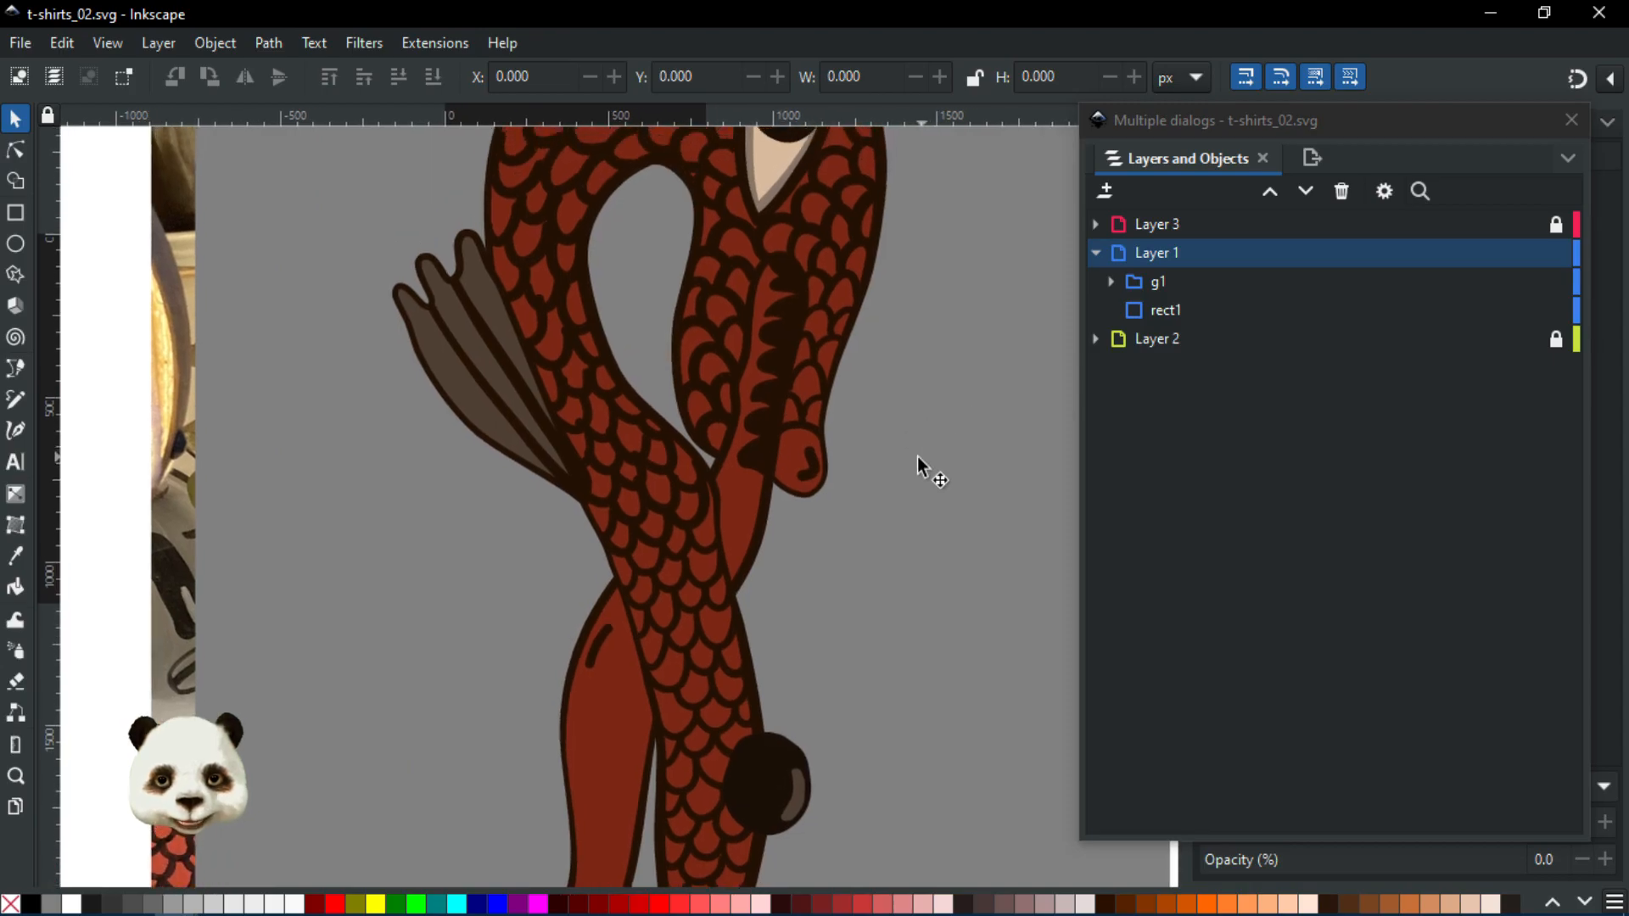
scroll(923, 454, down, 1)
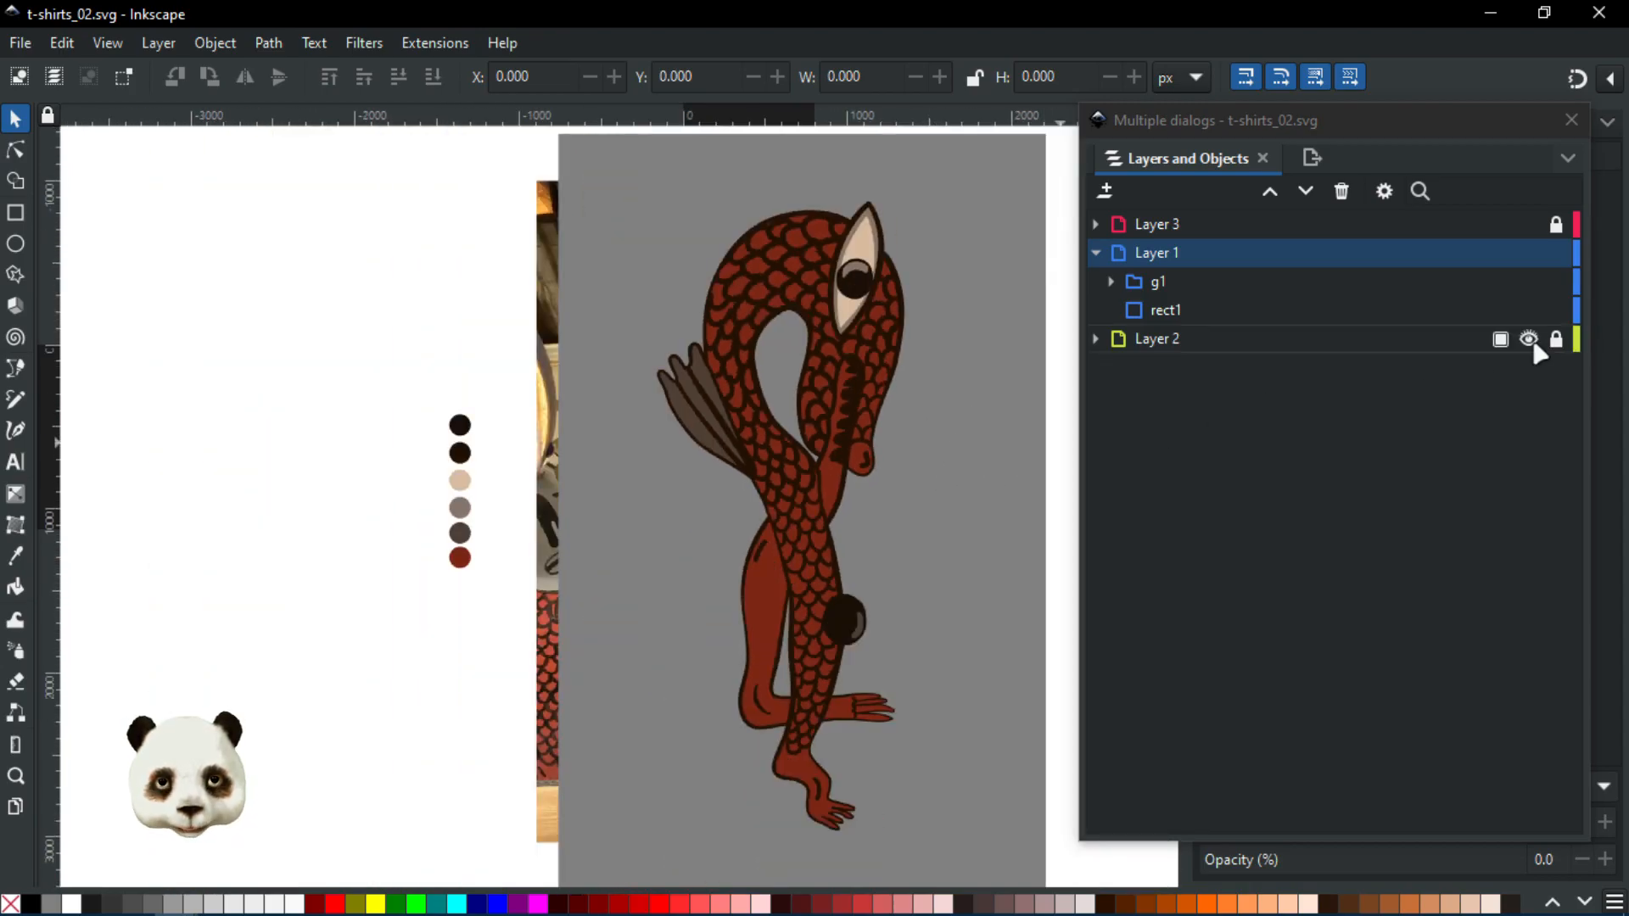
click(1528, 340)
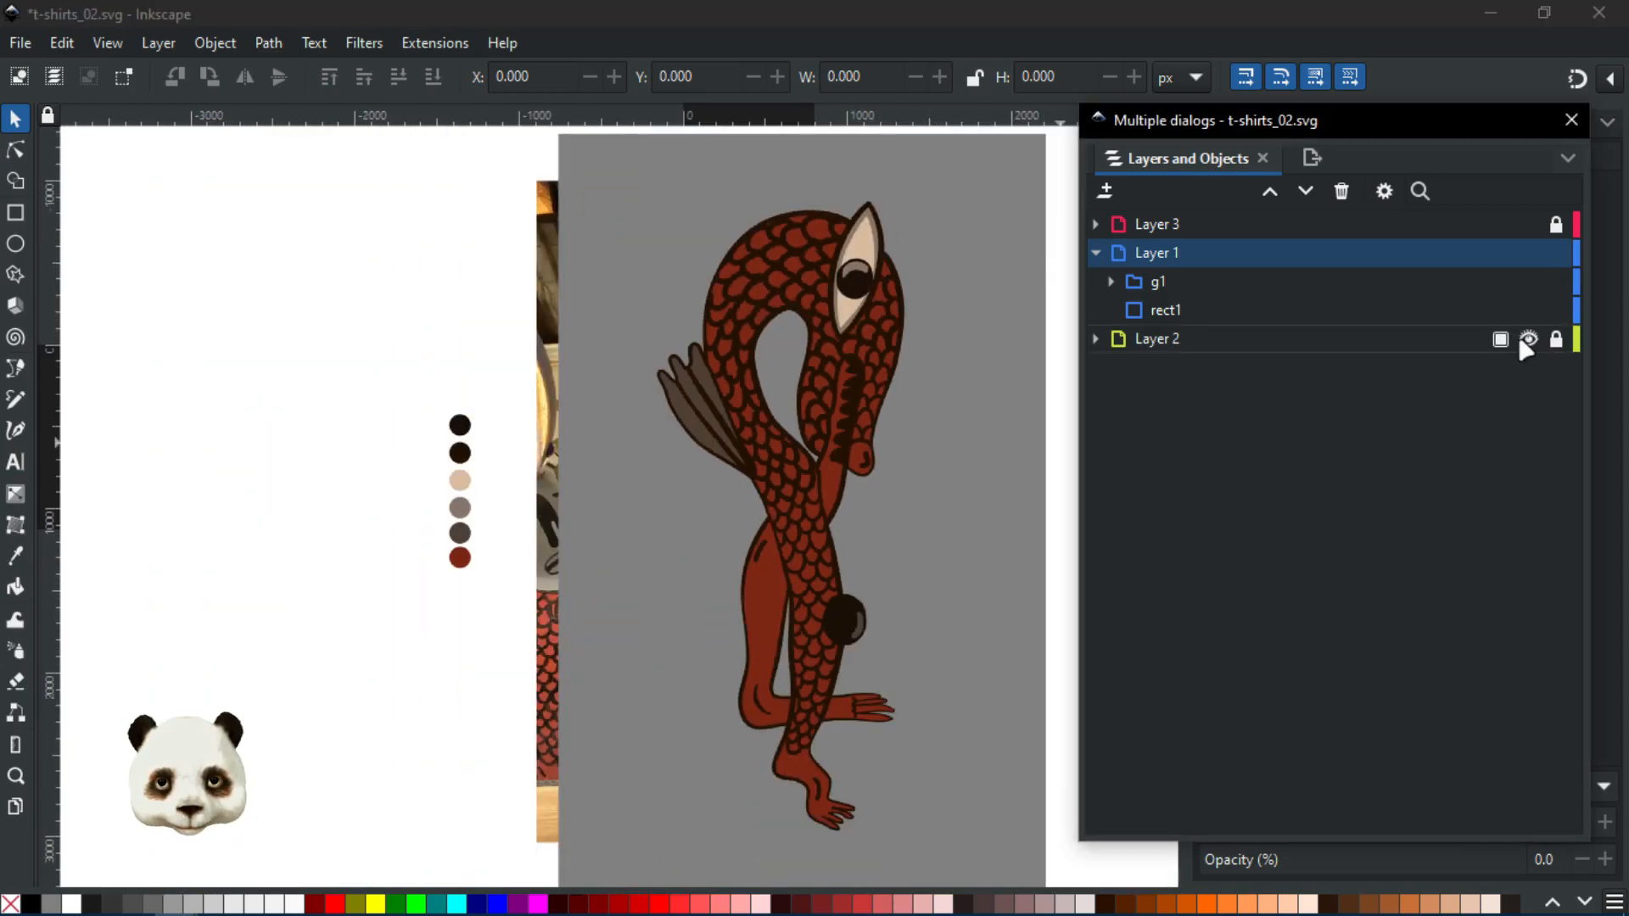
click(1095, 254)
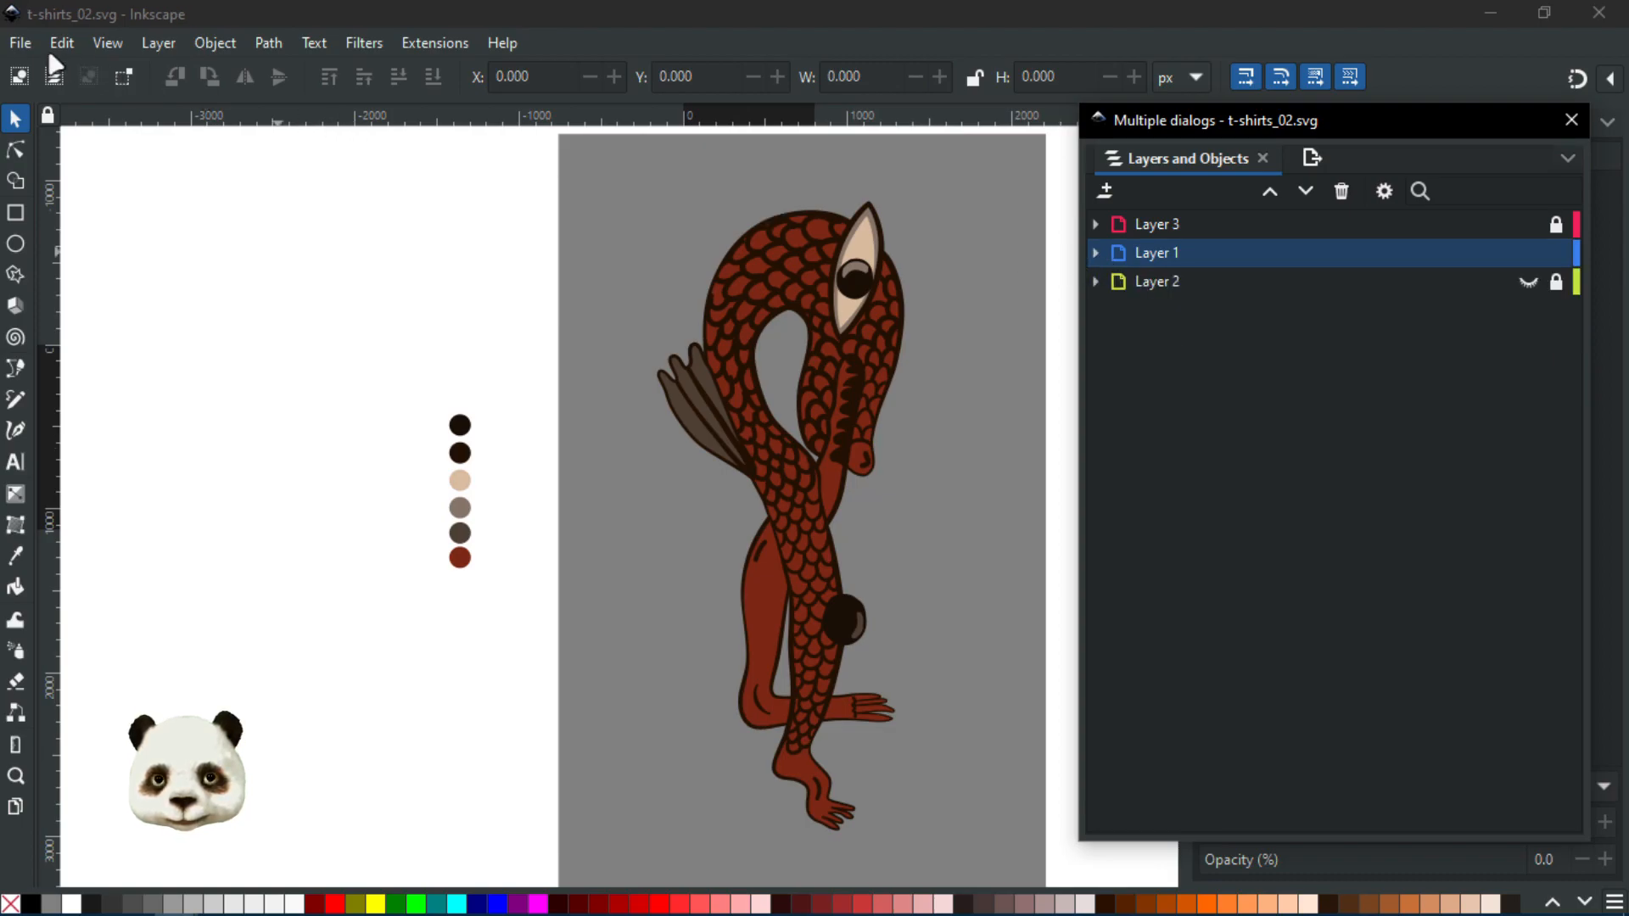
Create a new blank document and clear the floating layers dialog off its canvas
click(21, 42)
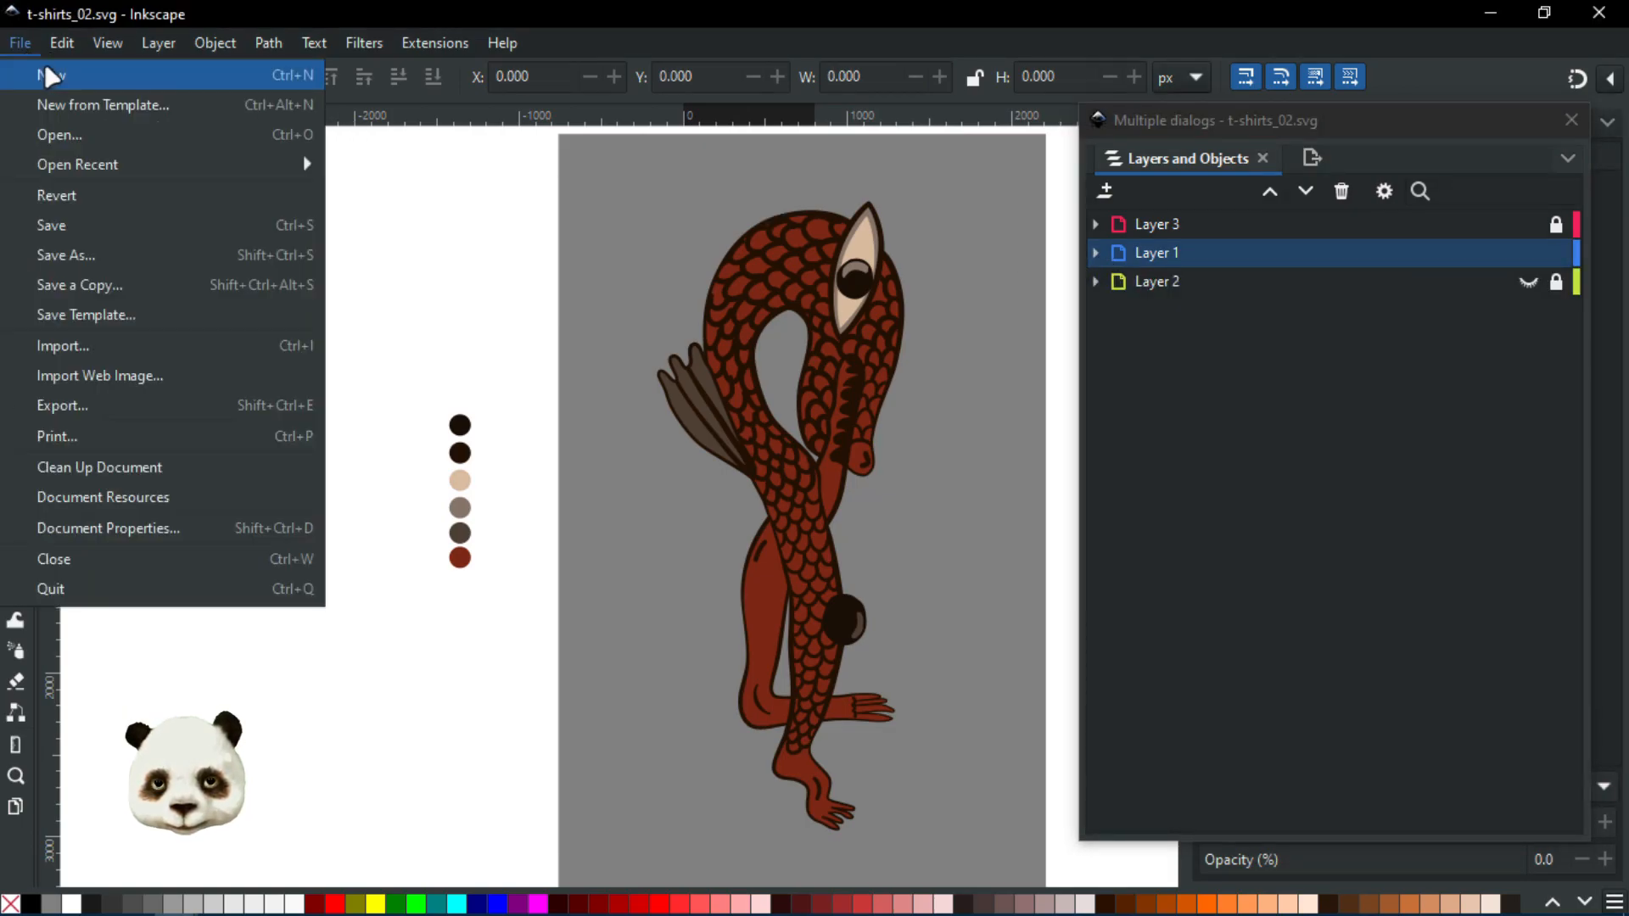
click(44, 63)
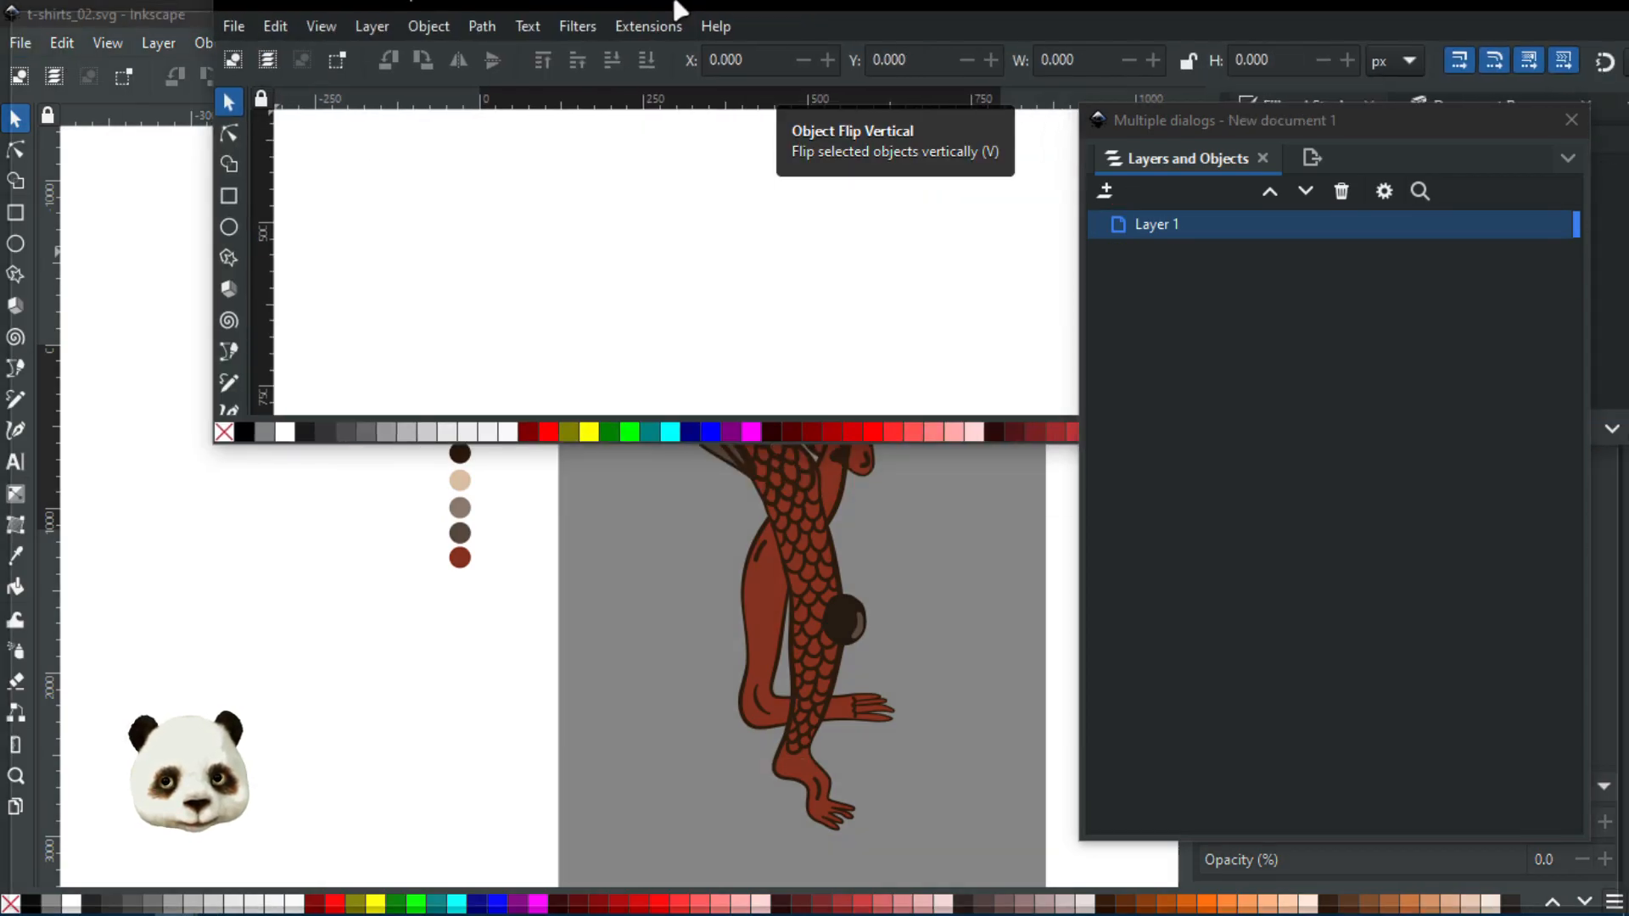
drag(1274, 123, 1628, 136)
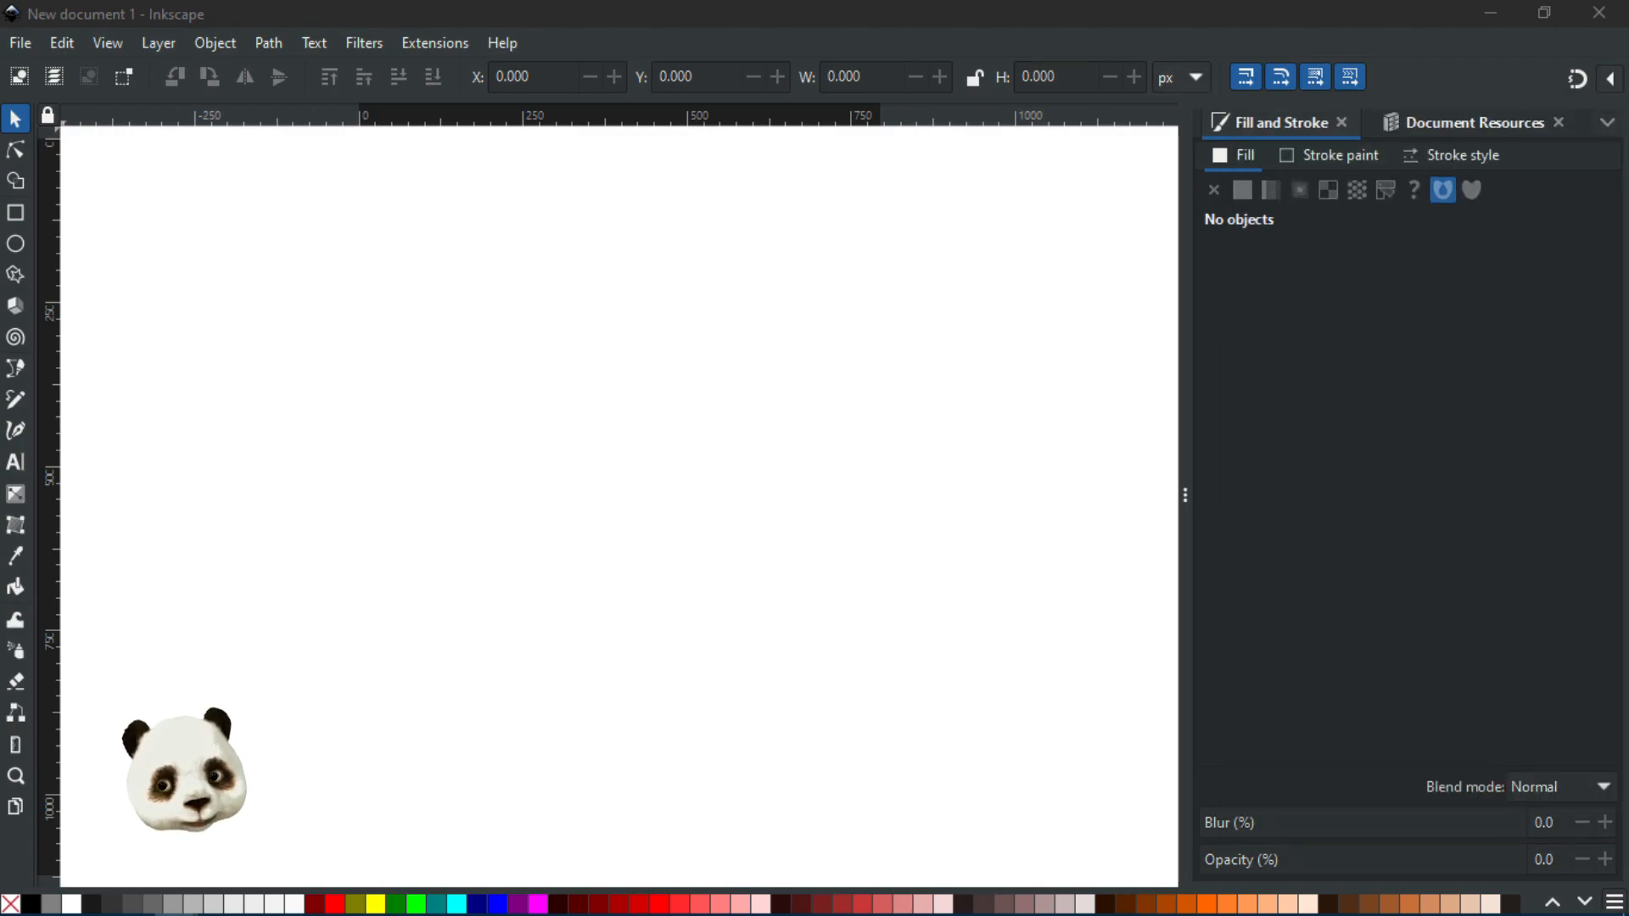
Draw a few short grey calligraphy test strokes with the Dip pen preset at 10 mm width
click(14, 433)
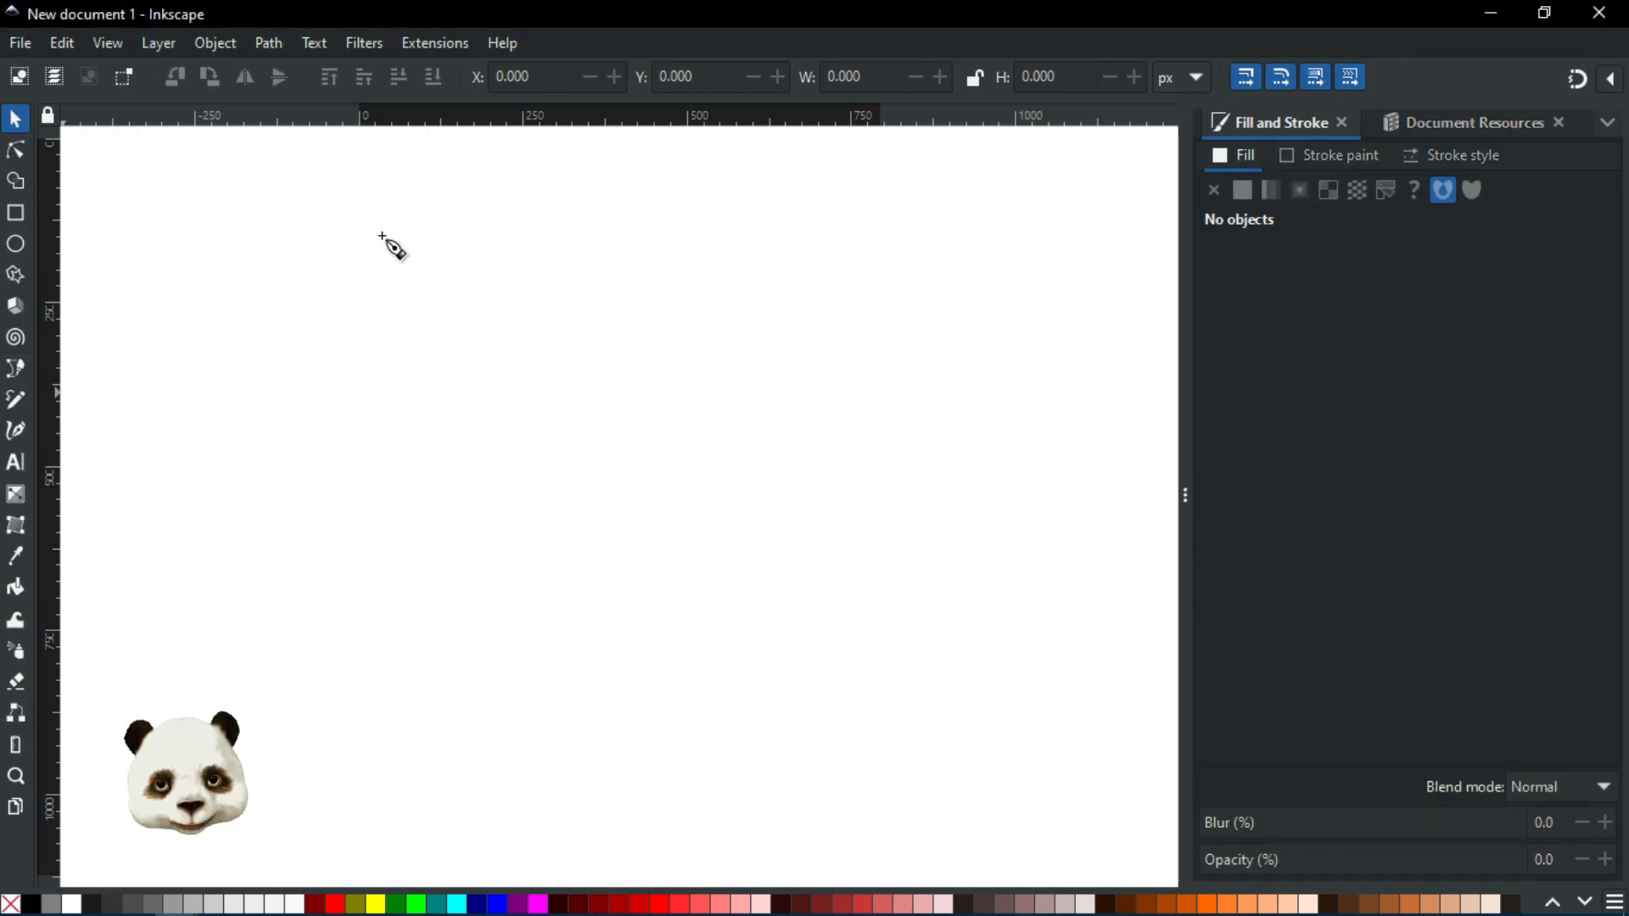
drag(324, 315, 386, 372)
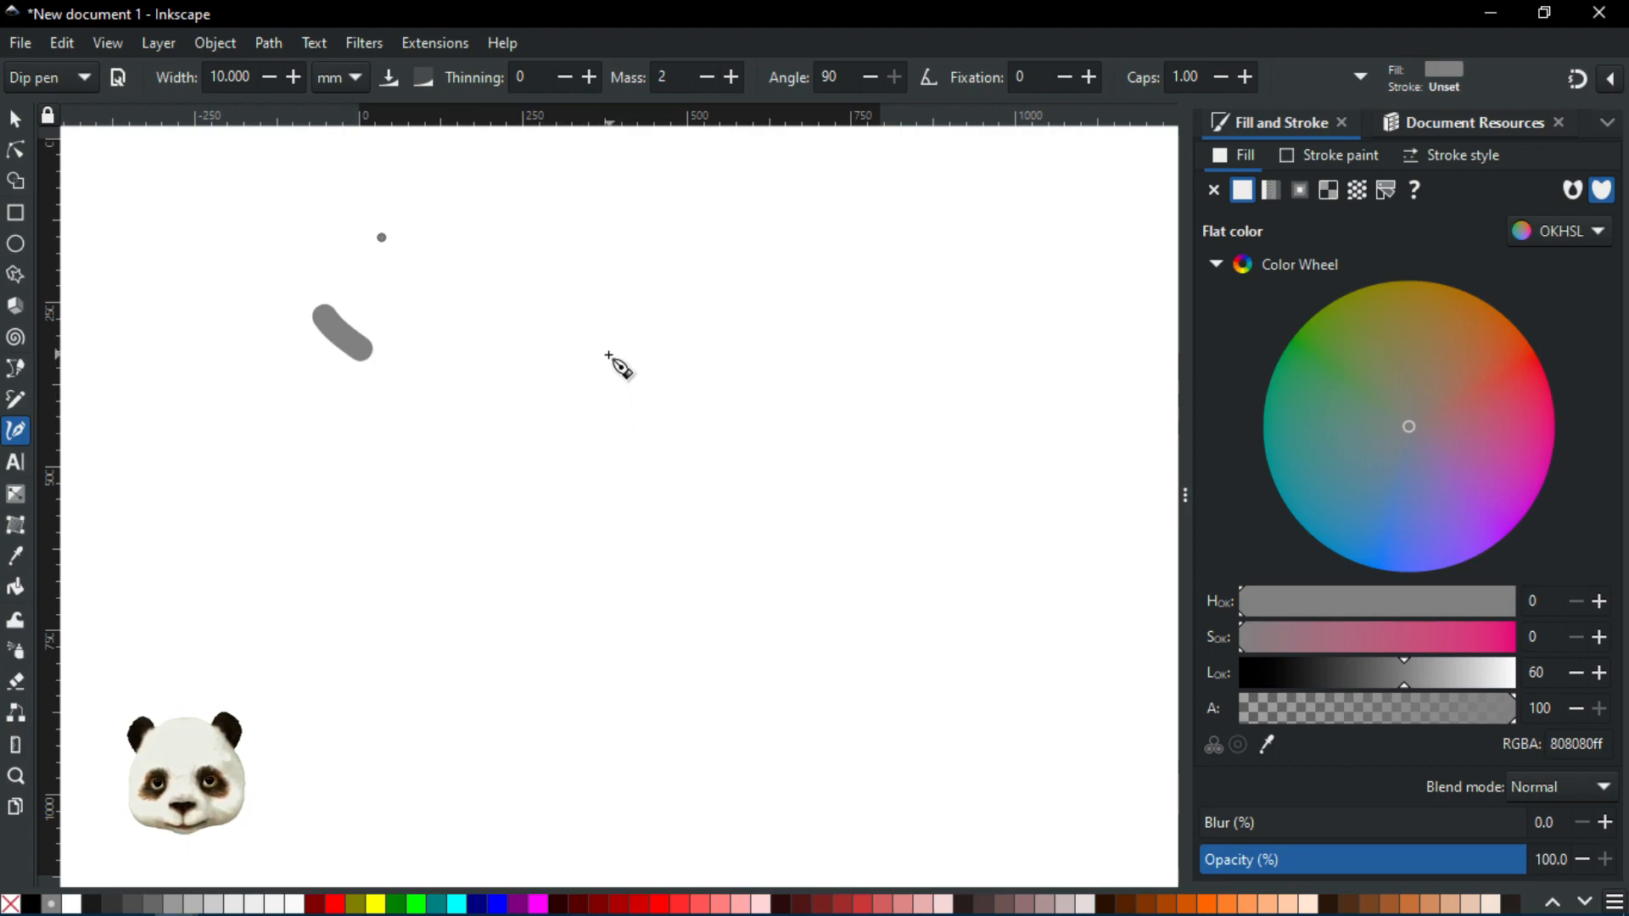
mouse_move(478, 456)
mouse_down()
mouse_move(499, 512)
mouse_move(538, 533)
mouse_up()
mouse_move(610, 491)
mouse_down()
mouse_move(628, 416)
mouse_move(651, 392)
mouse_up()
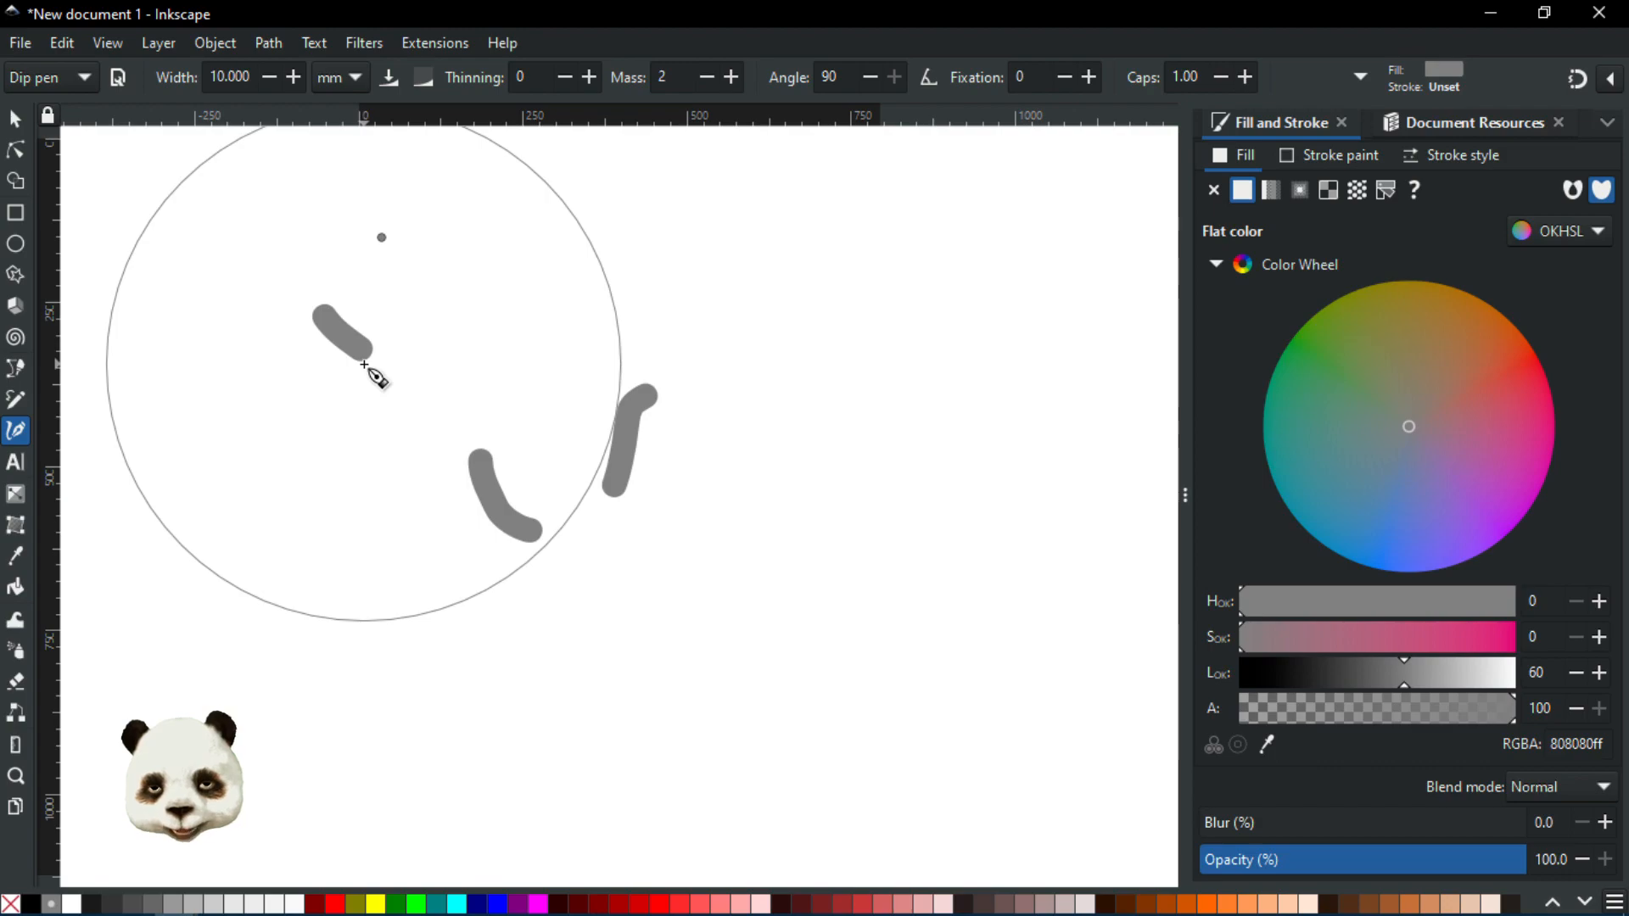
Delete all the calligraphy test strokes from the page
key(Escape)
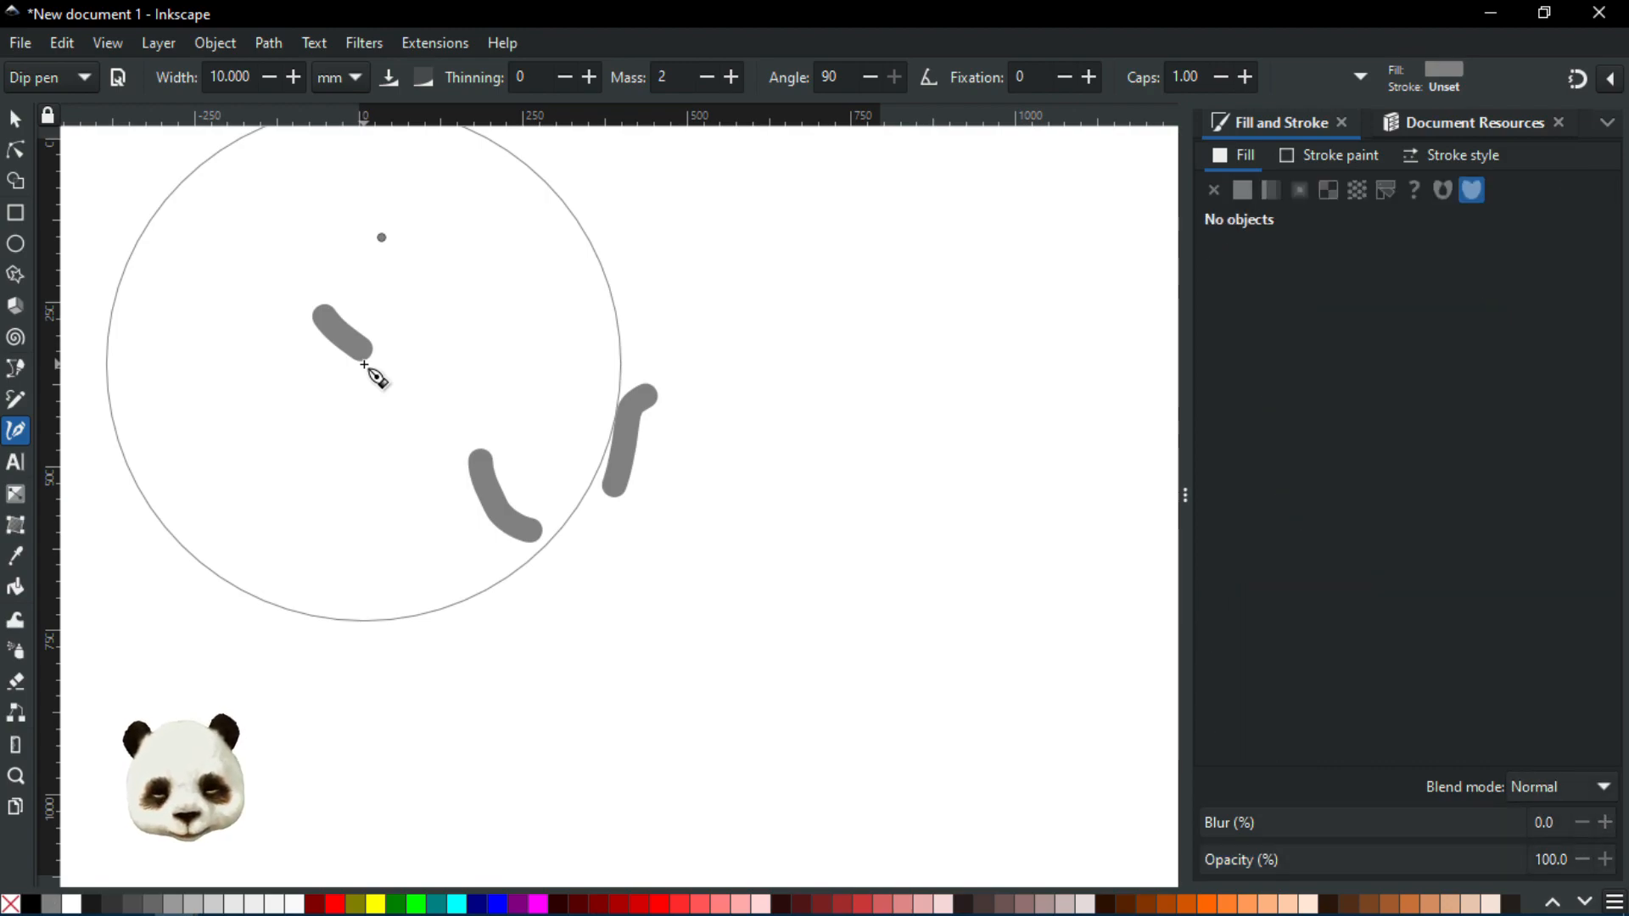
key(ctrl+a)
key(Delete)
Draw a closed, wavy grey shape of varying thickness with a spike in its middle, using the Pen tool's Bézier curves
key(b)
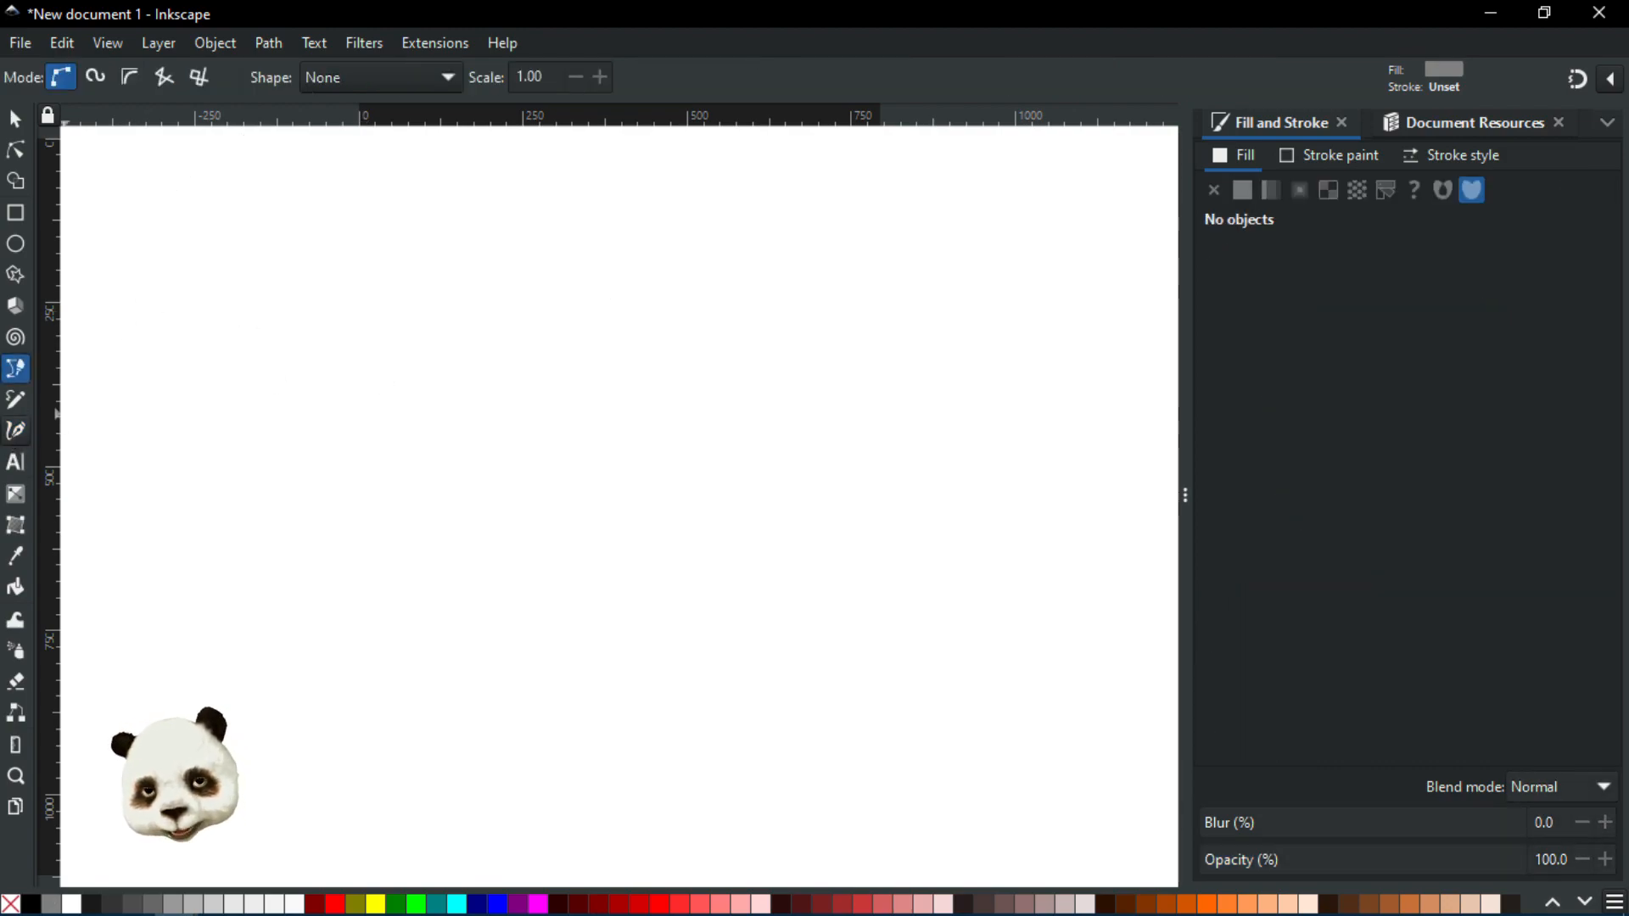
click(484, 292)
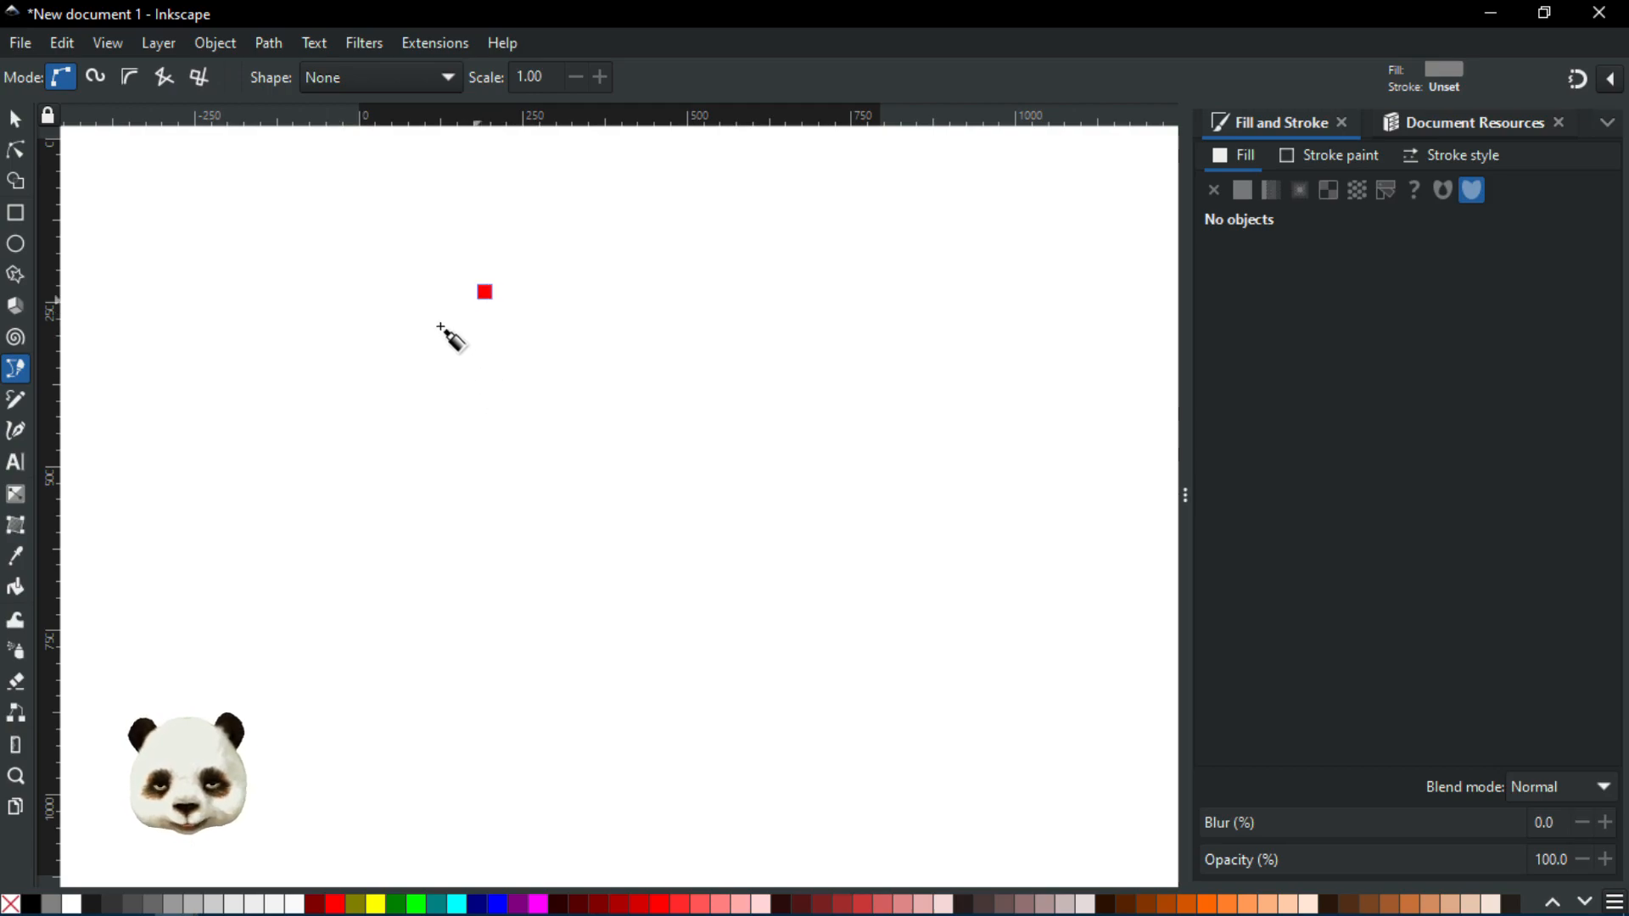
drag(417, 359, 526, 527)
drag(615, 569, 676, 545)
drag(737, 490, 723, 458)
drag(640, 515, 429, 346)
click(570, 515)
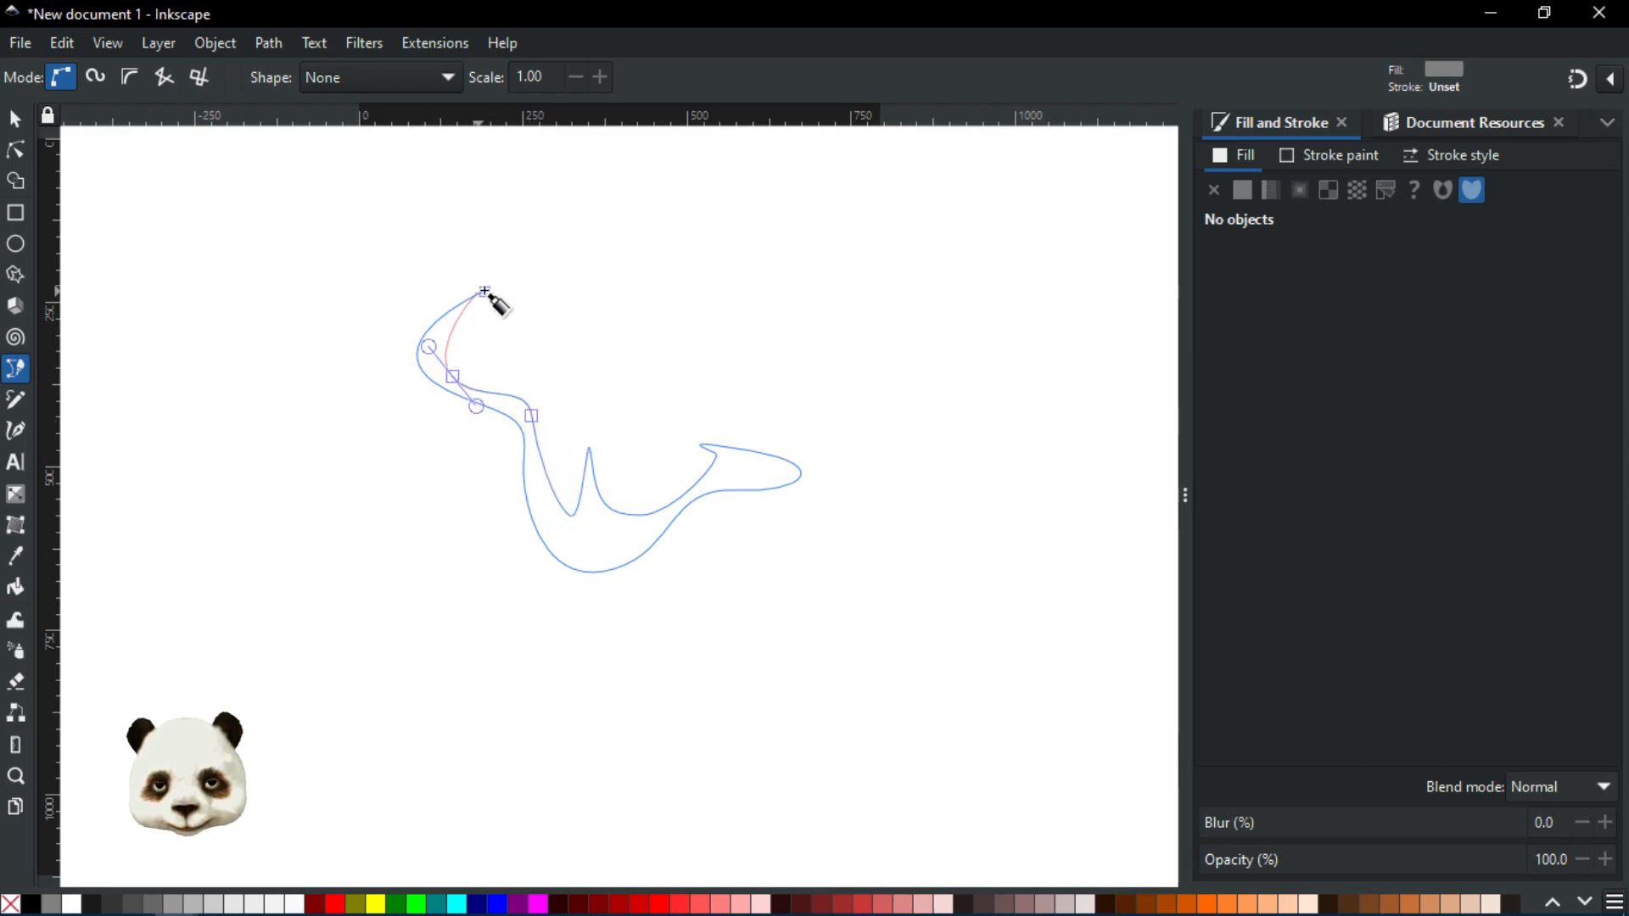
click(456, 298)
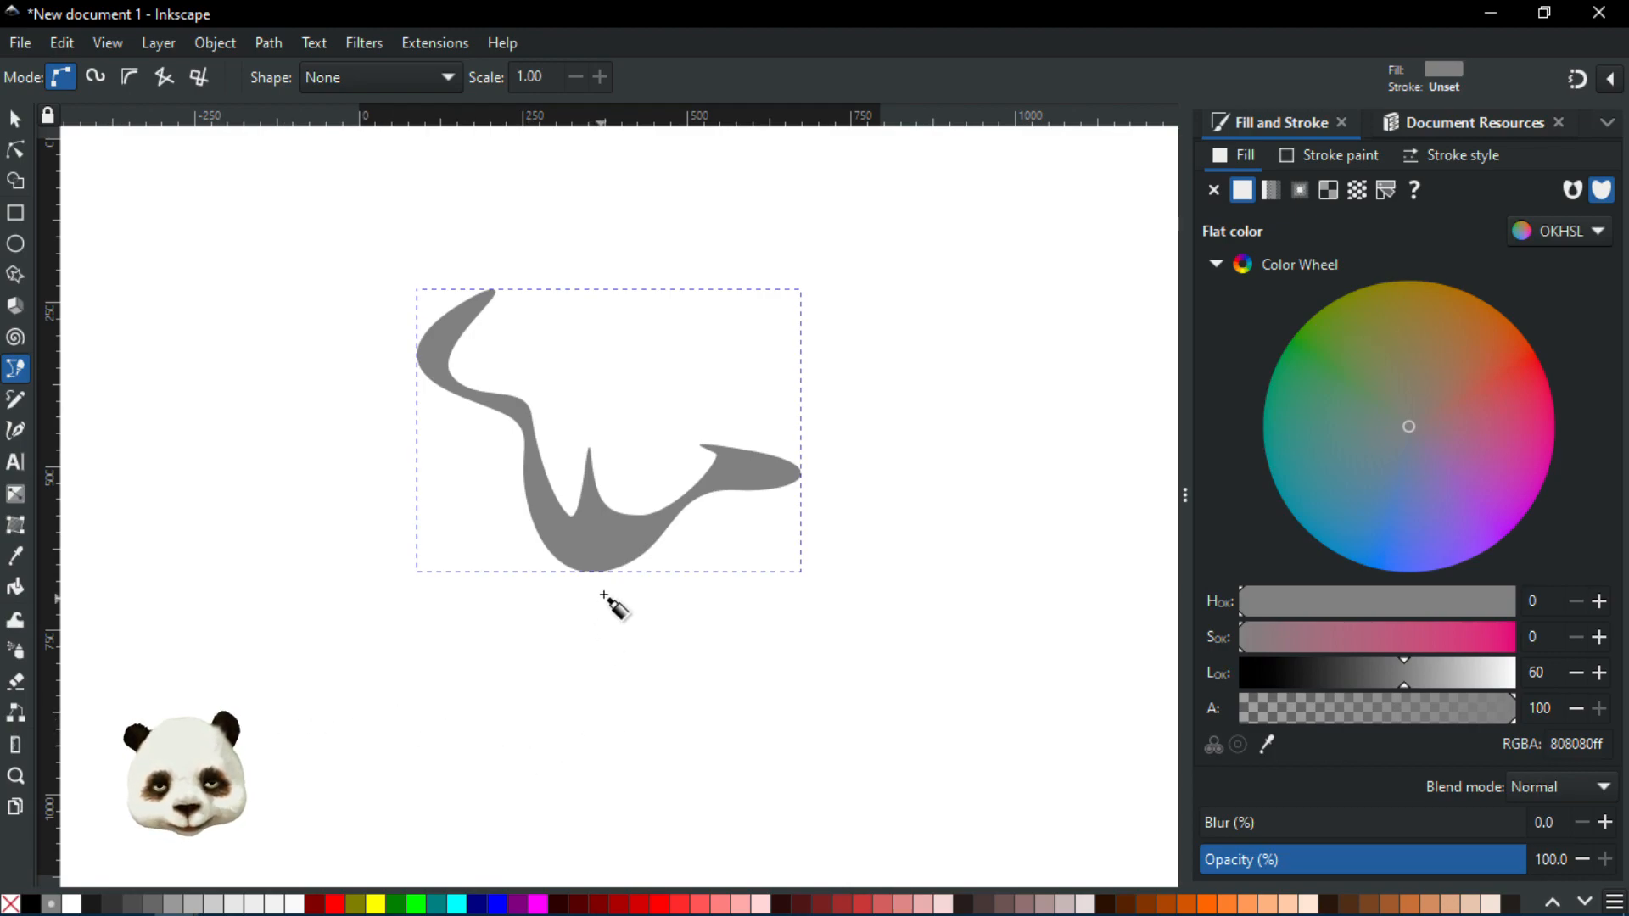
Draw a tall, thin closed sliver beside the wavy shape with the Pen tool, tracing down one side and back up
click(314, 260)
drag(290, 497, 298, 546)
drag(313, 610, 317, 659)
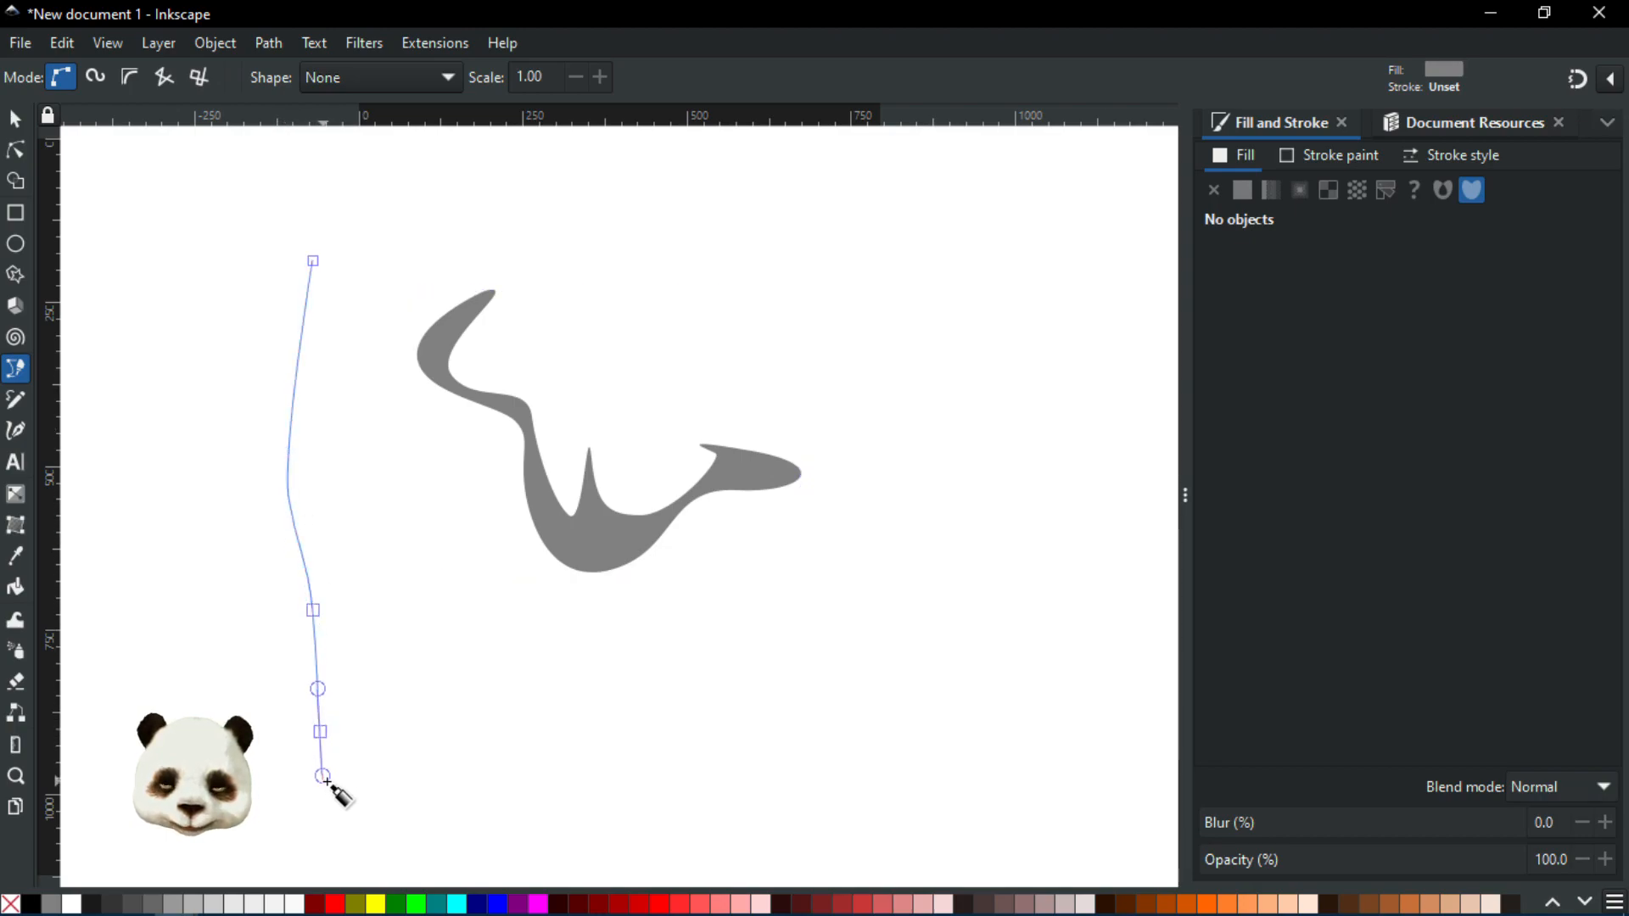
drag(330, 731, 327, 690)
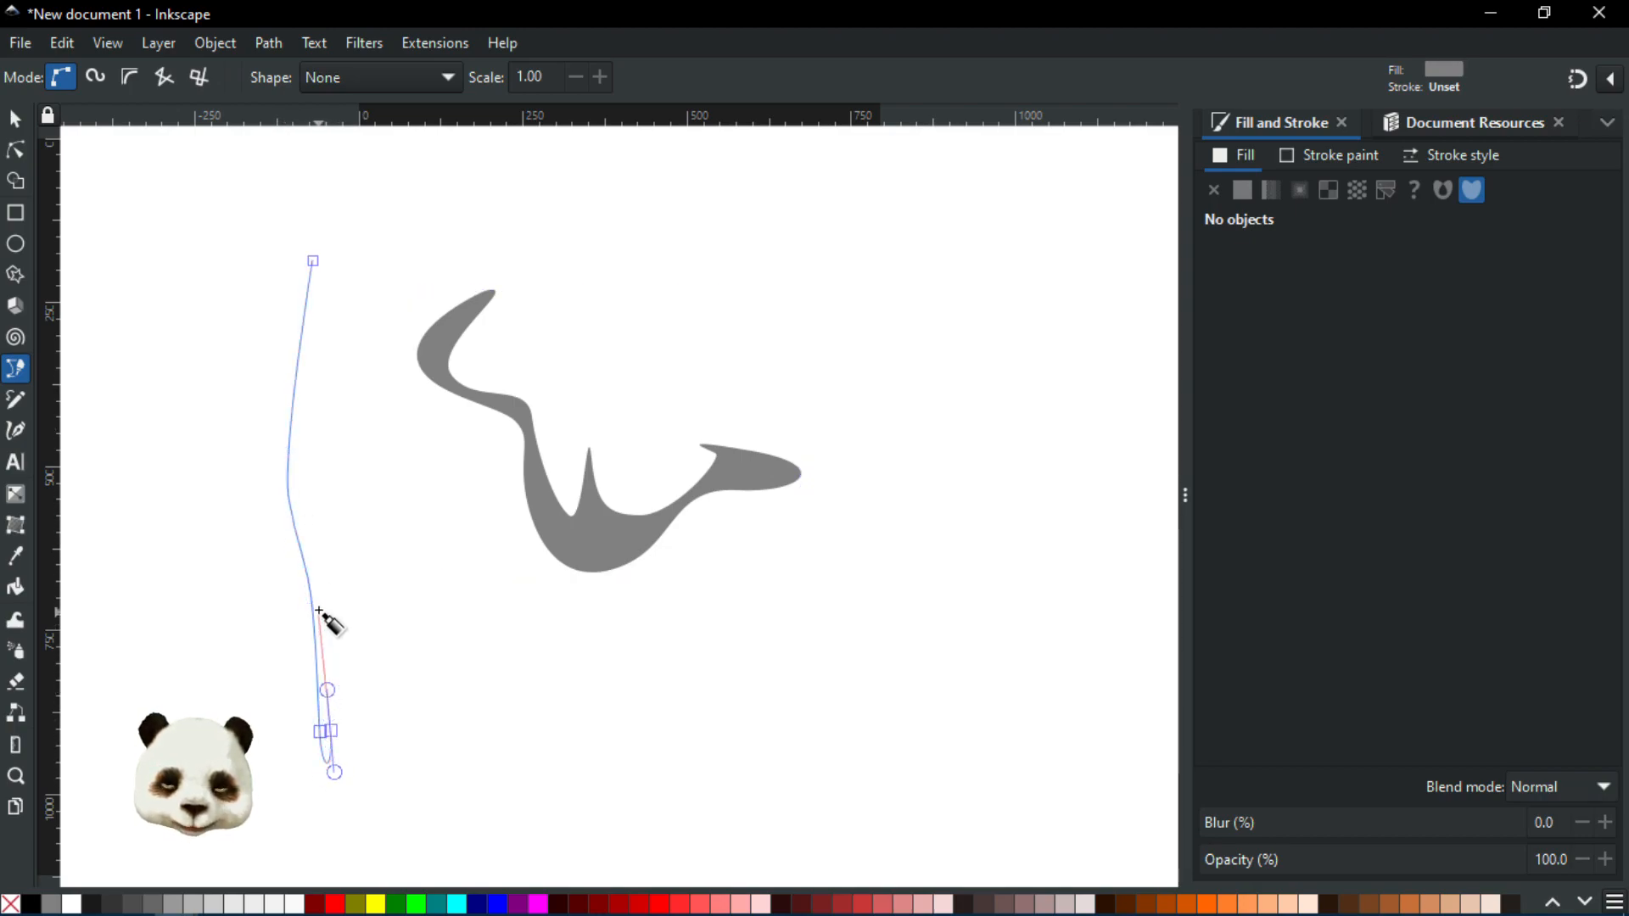
drag(319, 601, 319, 579)
drag(297, 506, 300, 373)
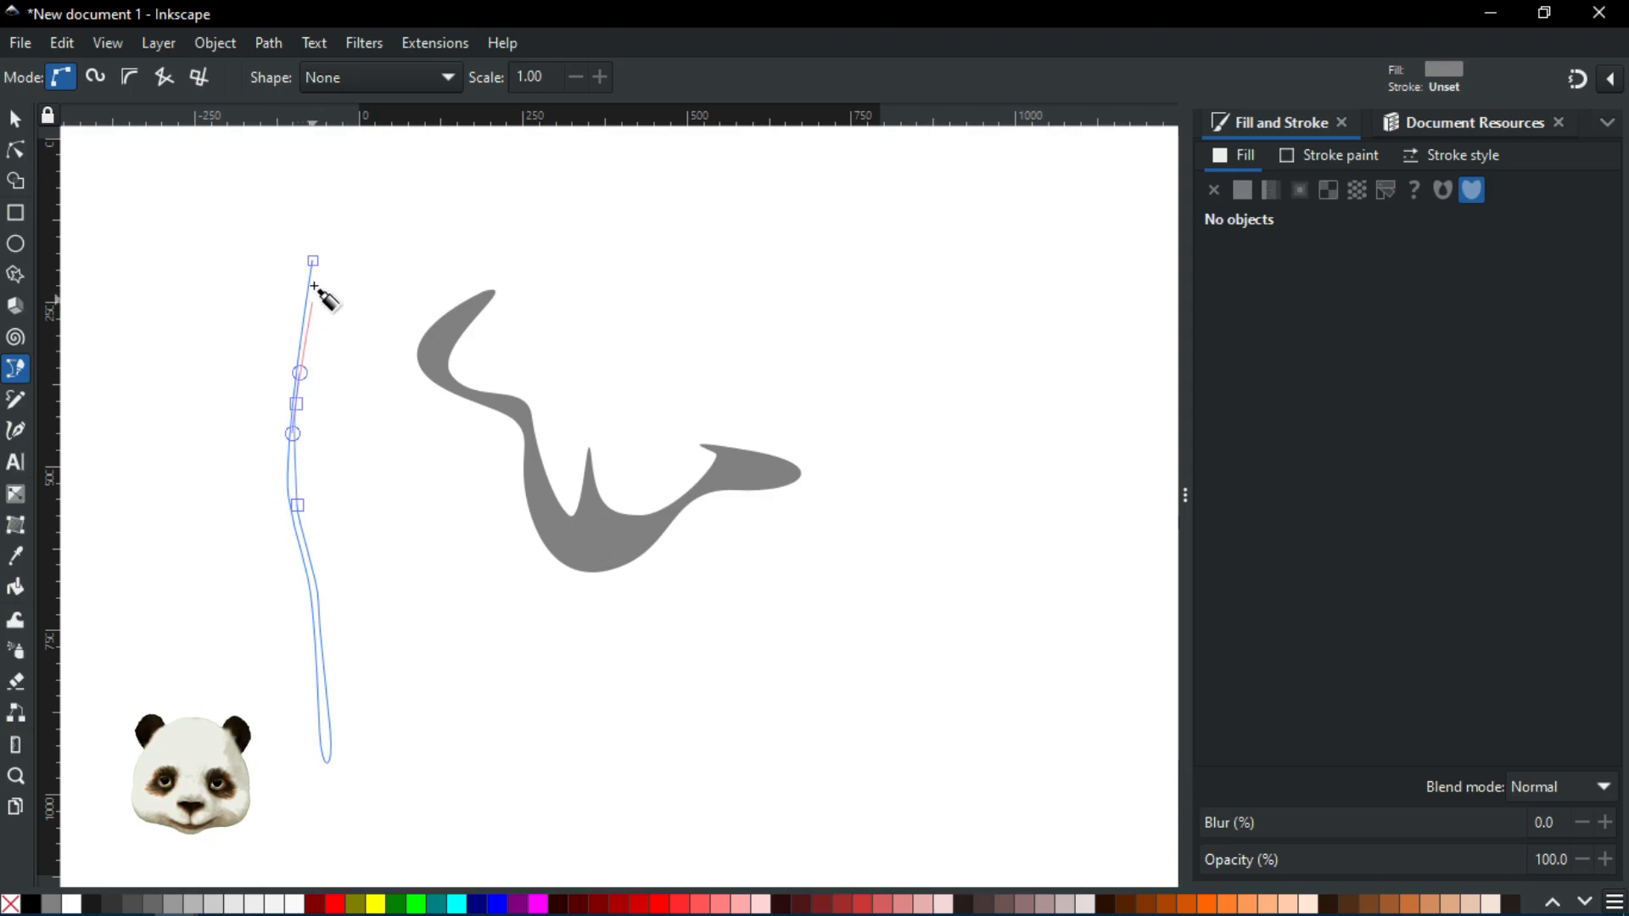
drag(313, 260, 281, 306)
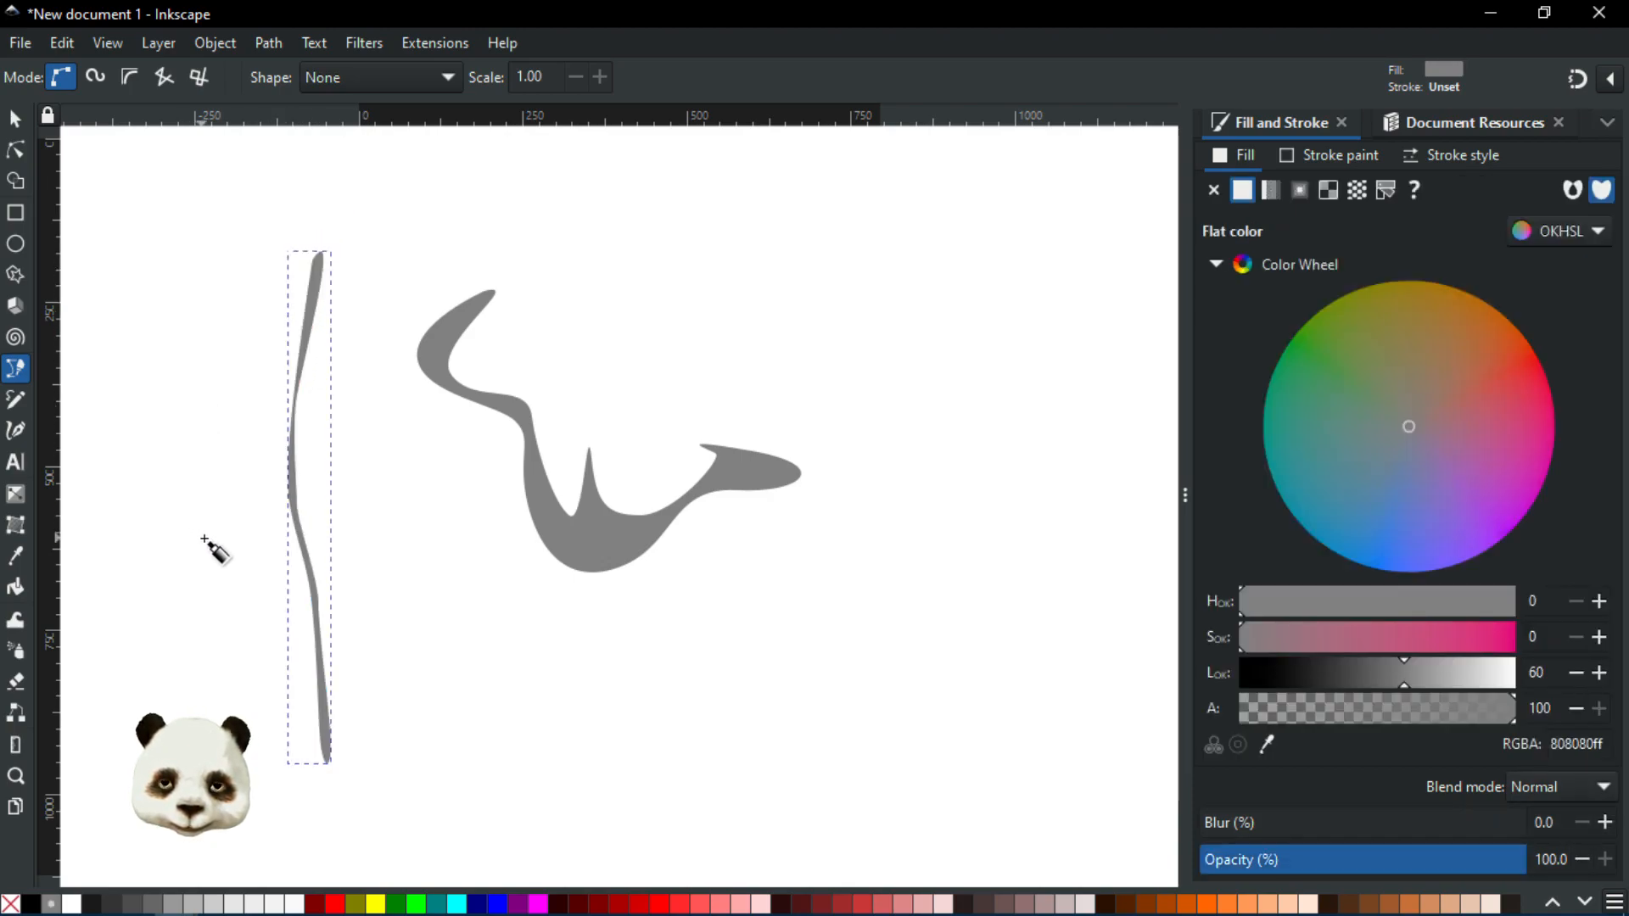
Switch to the Pencil tool and change the selected tall sliver's fill to dark red (800000)
click(19, 402)
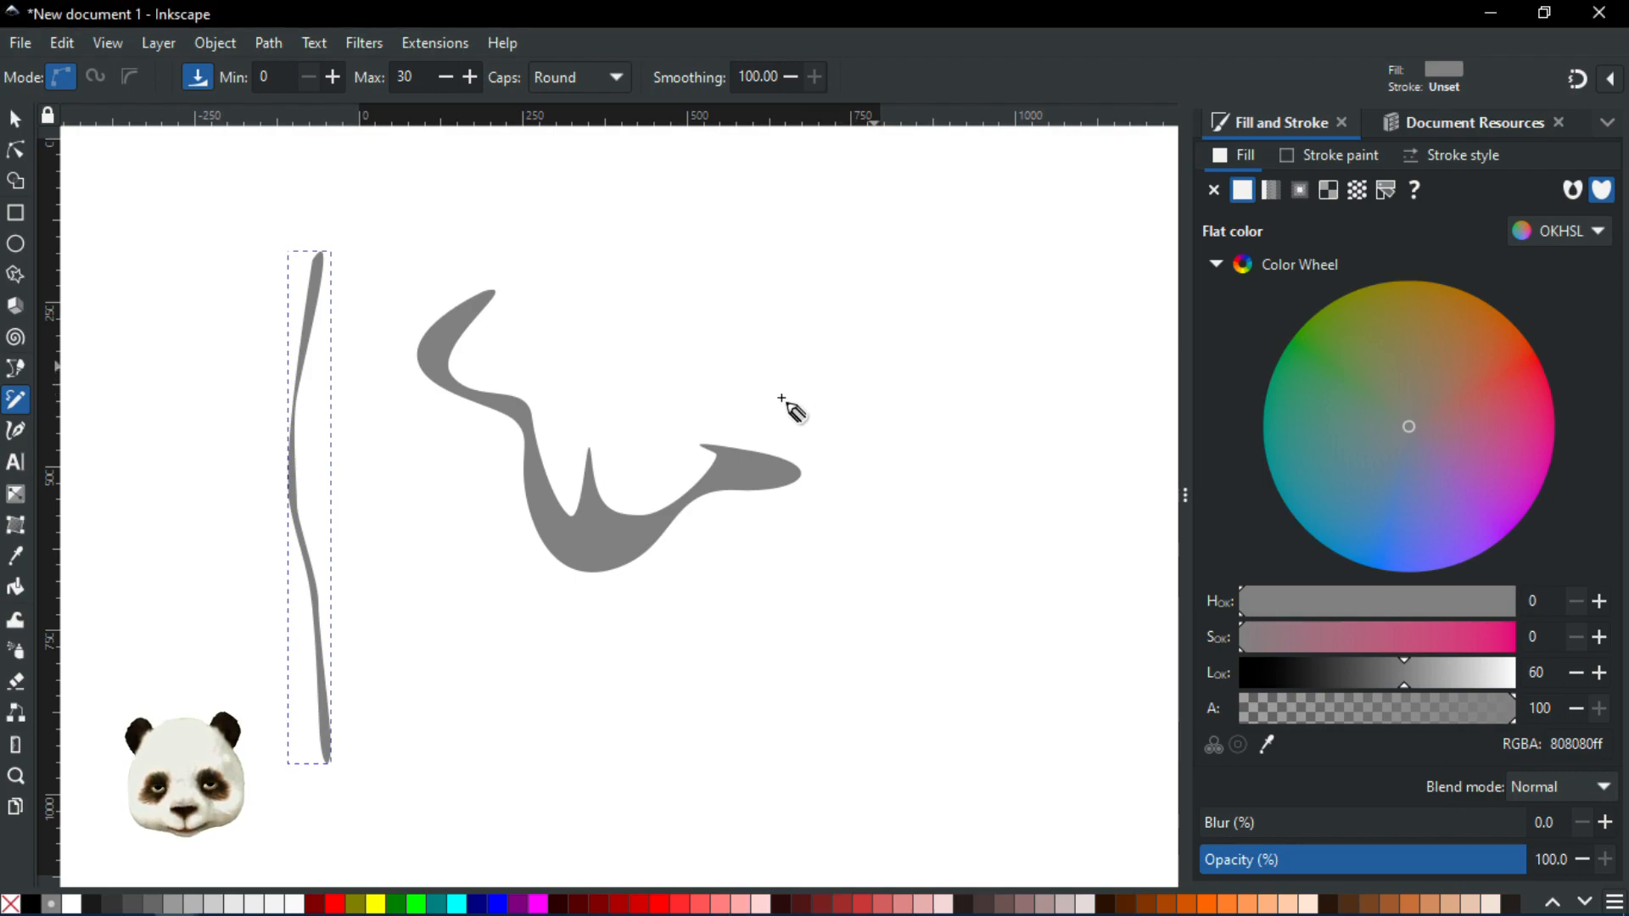
scroll(789, 407, right, 3)
scroll(789, 408, up, 1)
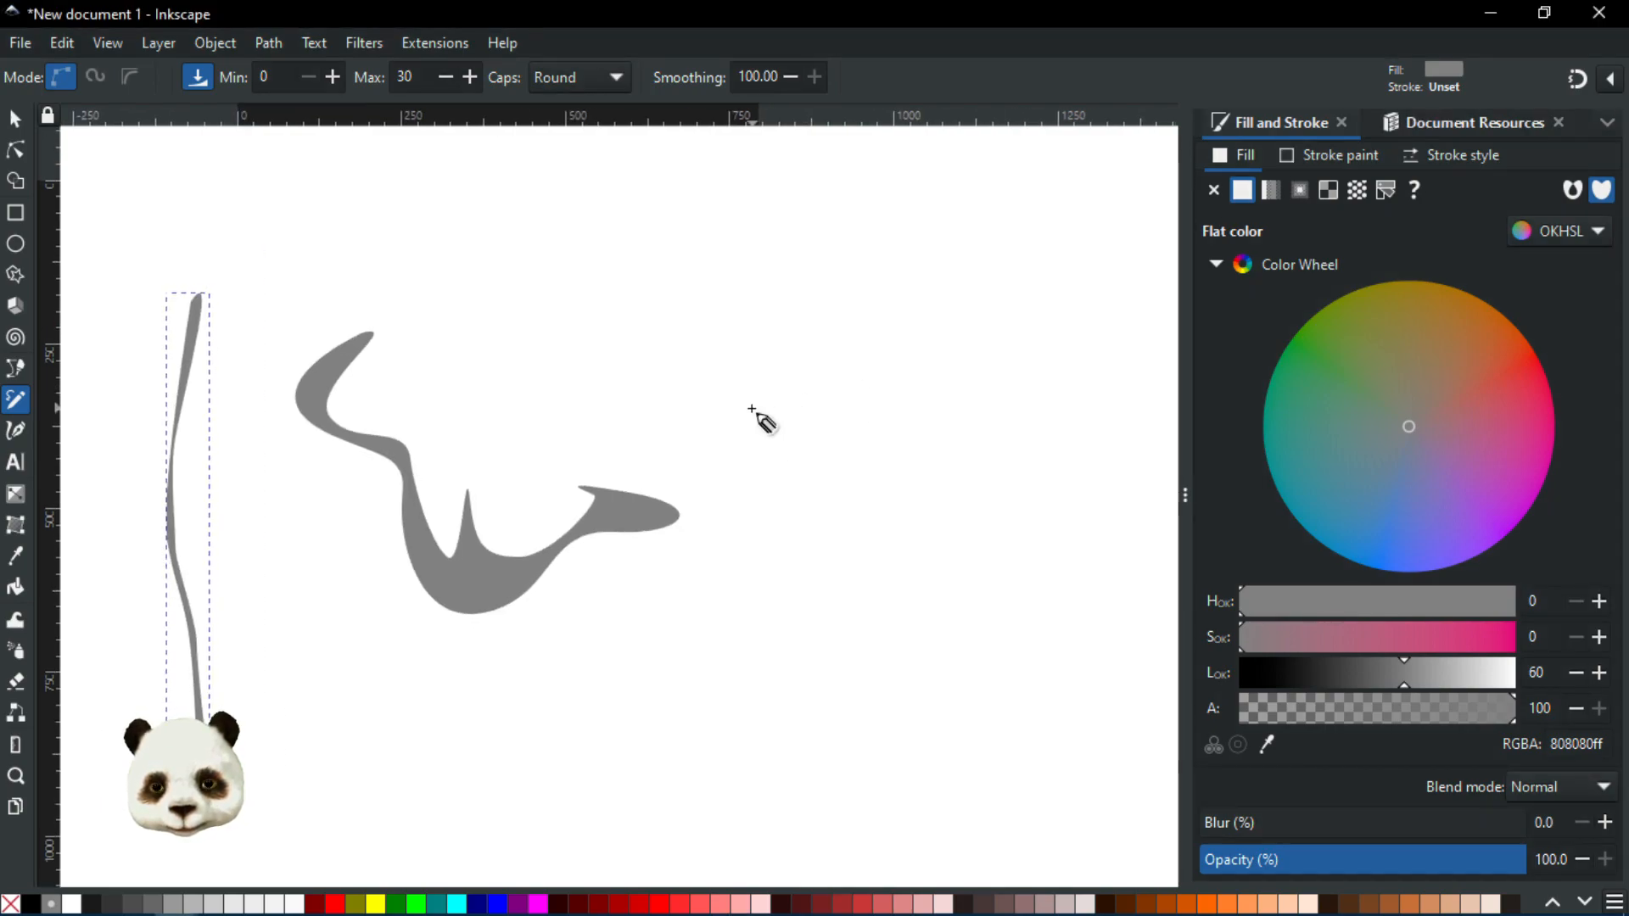
click(317, 903)
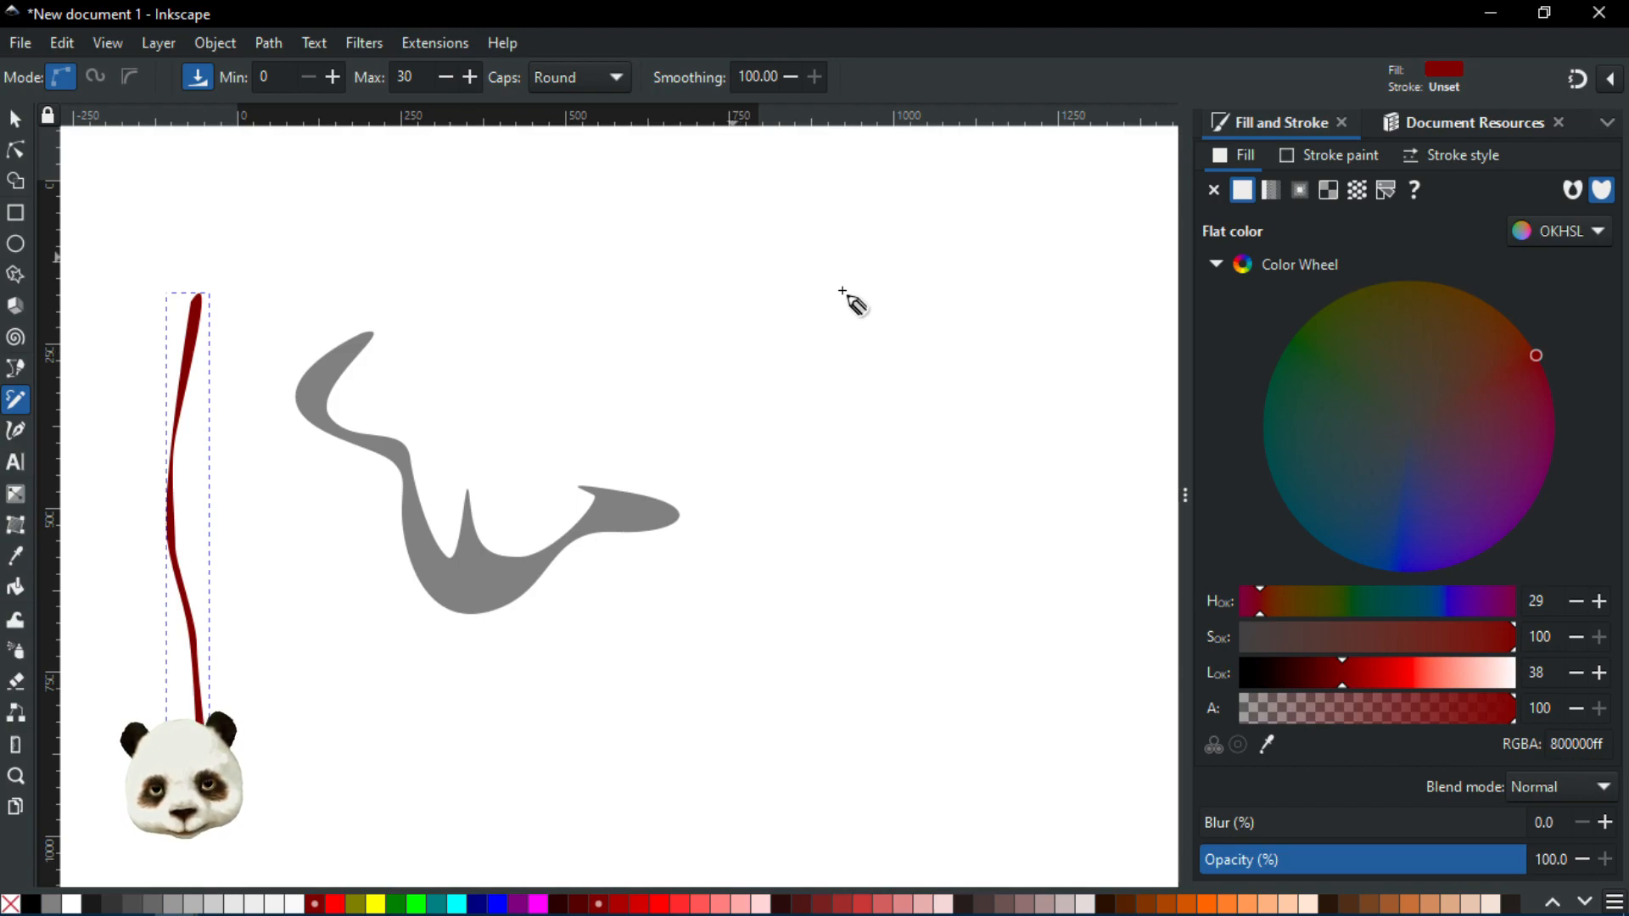
Draw one long winding dark red pencil stroke with pressure-based width beside the grey shape, and inspect its varying thickness
mouse_move(740, 239)
mouse_down()
mouse_move(740, 289)
mouse_move(765, 309)
mouse_move(850, 312)
mouse_move(855, 392)
mouse_up()
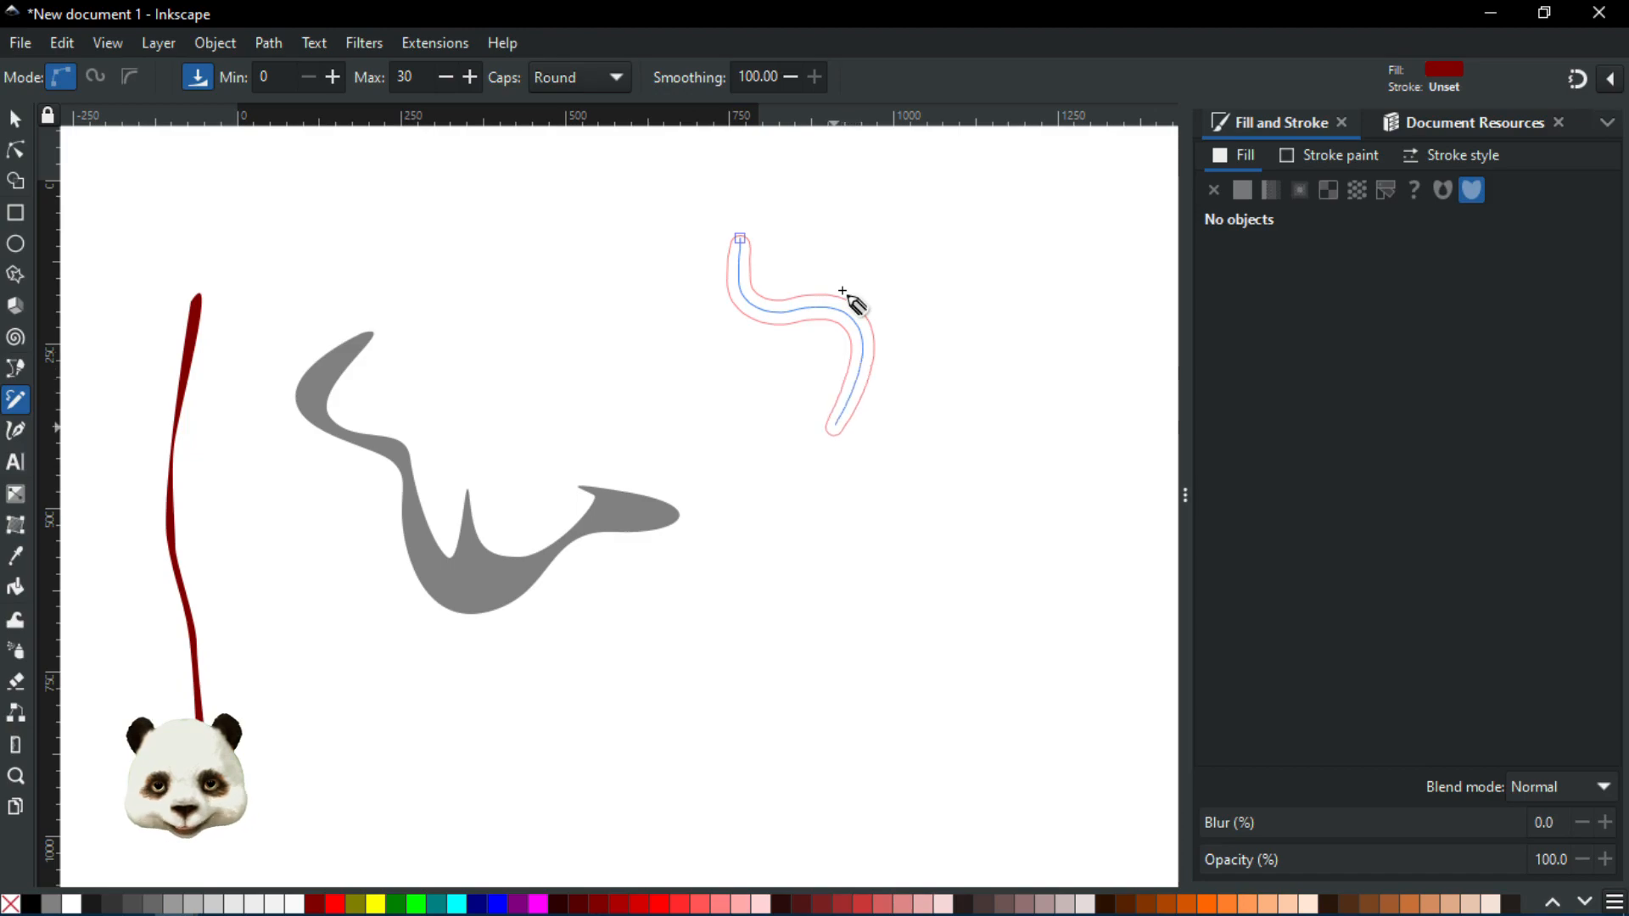
mouse_move(832, 507)
mouse_down()
mouse_move(862, 466)
mouse_move(924, 434)
mouse_move(928, 509)
mouse_move(882, 561)
mouse_move(878, 612)
mouse_move(924, 624)
mouse_up()
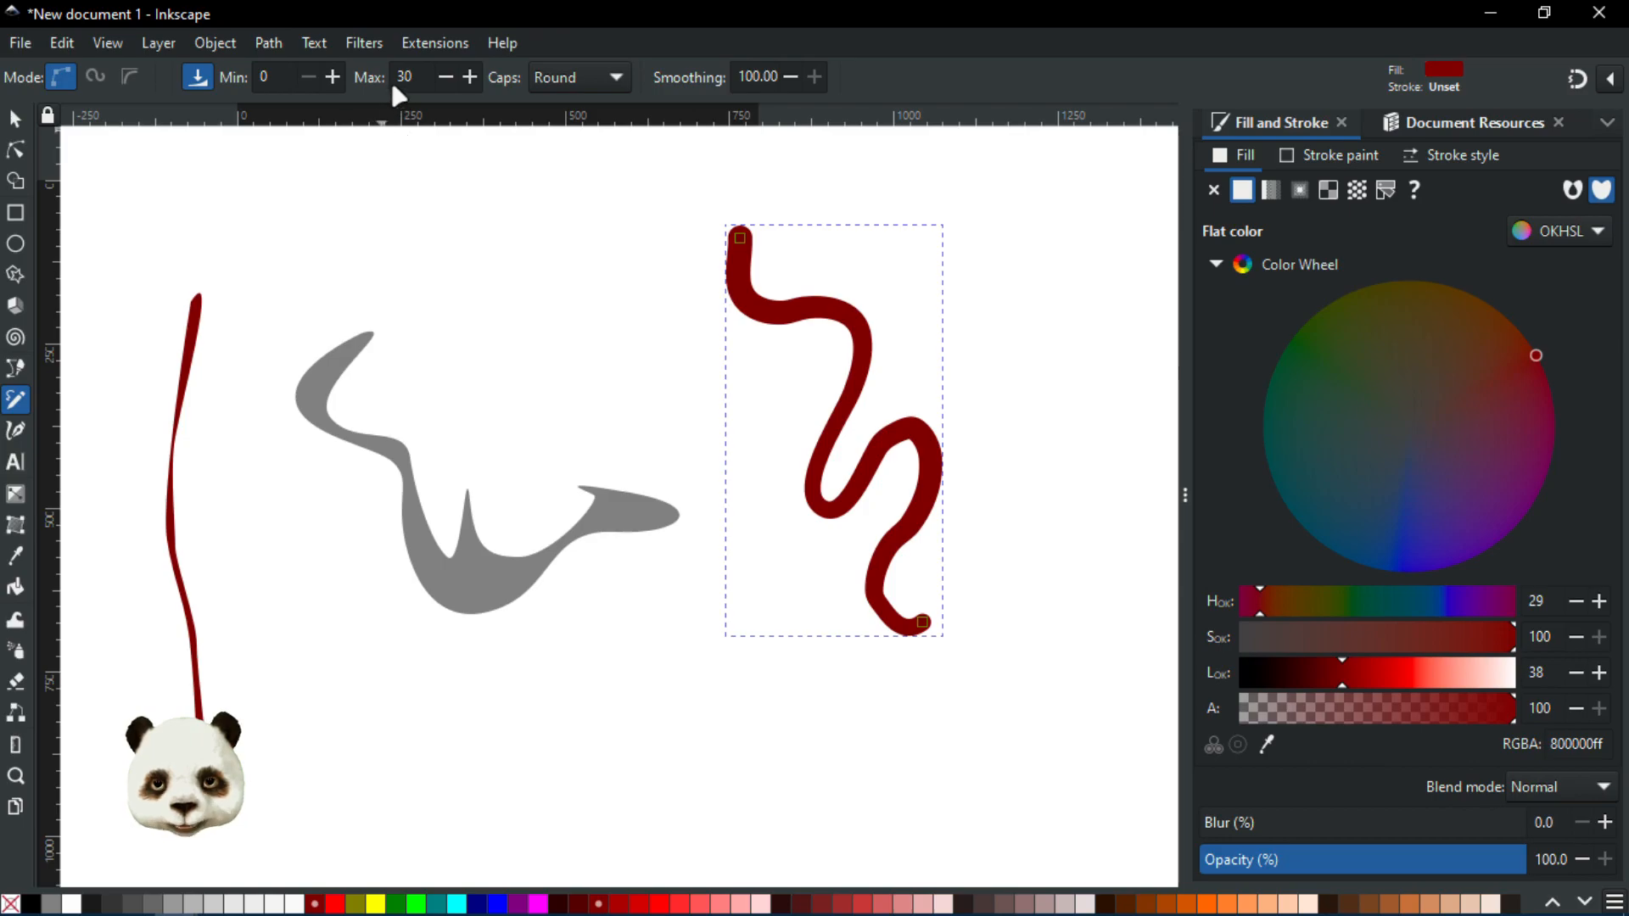
scroll(1017, 281, up, 1)
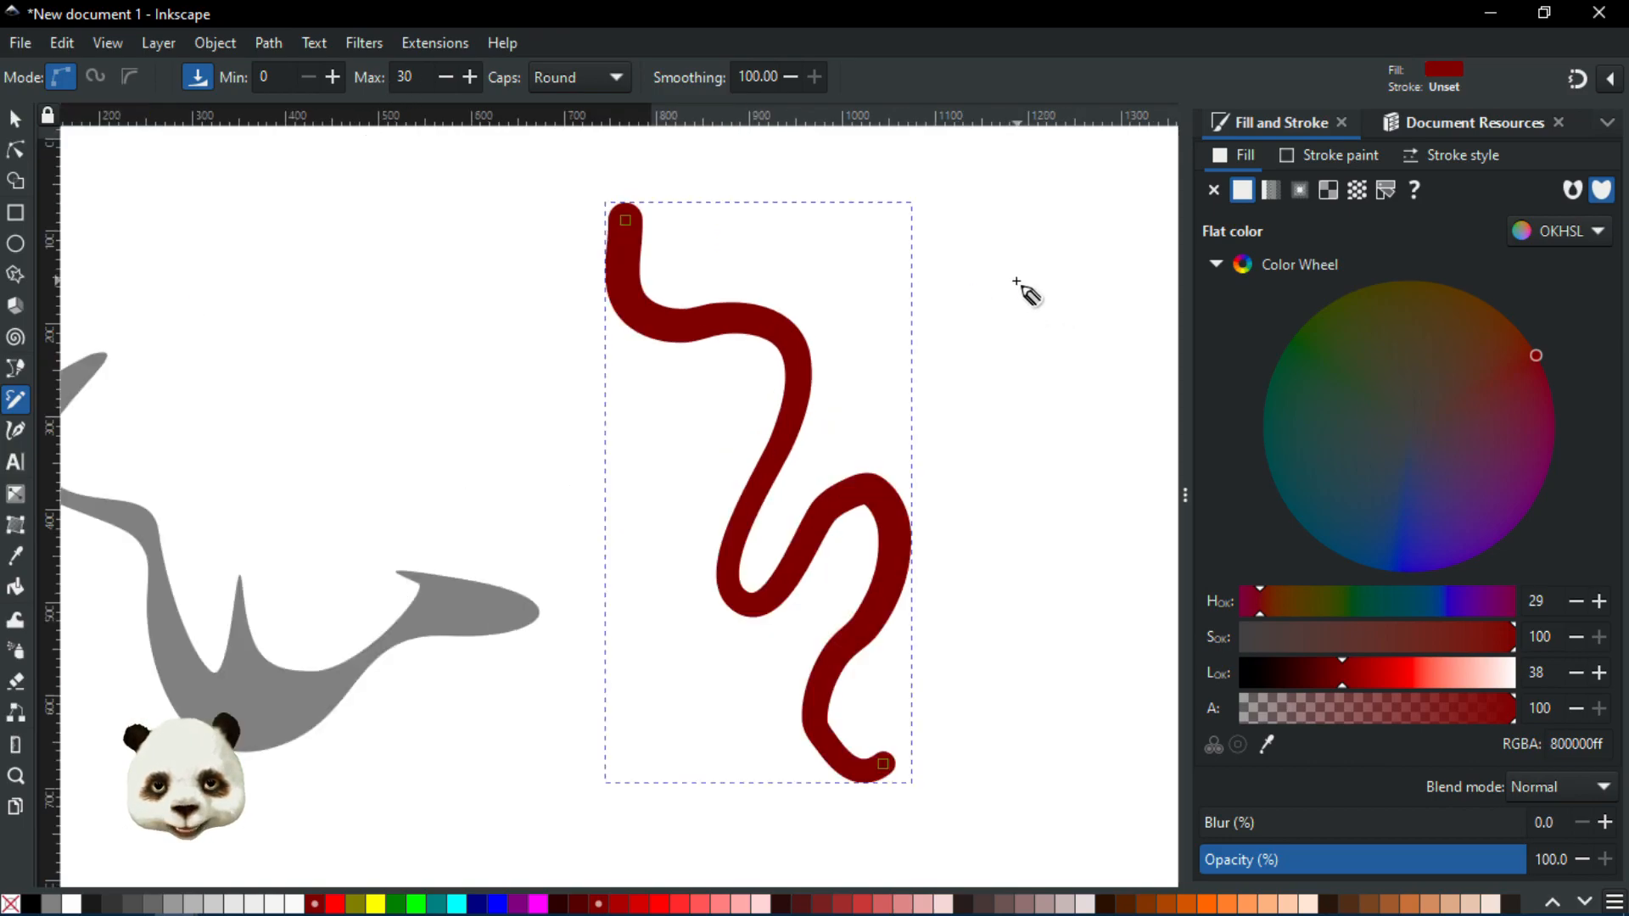
scroll(1017, 282, up, 2)
scroll(866, 366, up, 1)
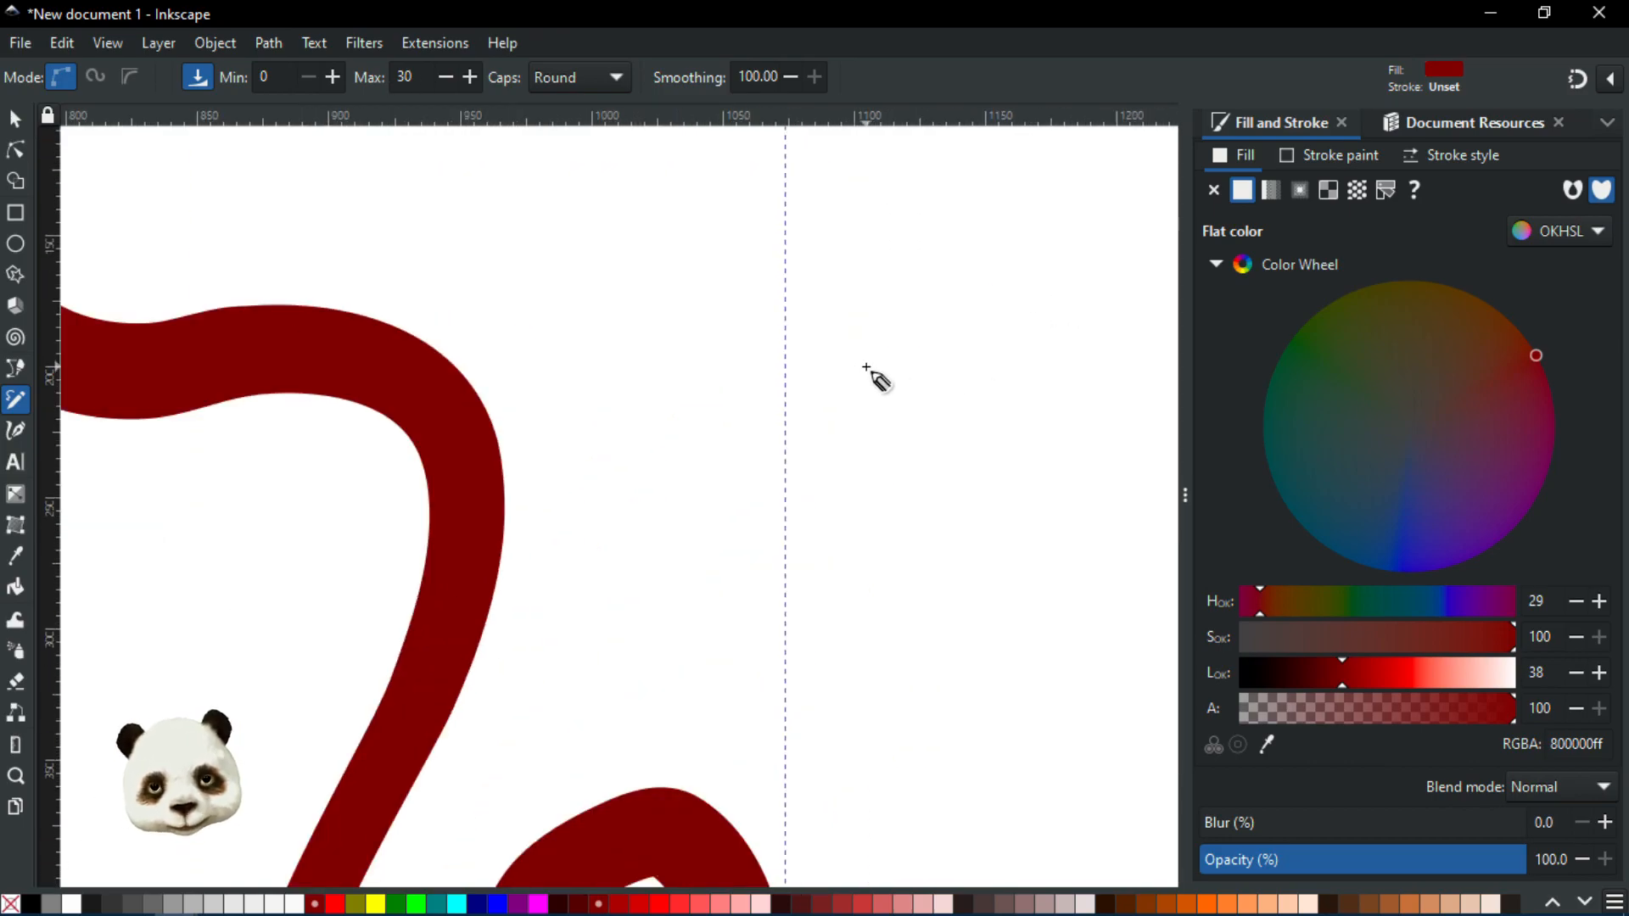
scroll(866, 366, up, 1)
mouse_move(677, 270)
mouse_down()
mouse_move(628, 345)
mouse_move(625, 406)
mouse_move(669, 462)
mouse_move(733, 454)
mouse_move(853, 388)
mouse_move(909, 440)
mouse_move(857, 525)
mouse_move(769, 587)
mouse_move(730, 663)
mouse_move(766, 722)
mouse_move(818, 717)
mouse_move(869, 630)
mouse_move(955, 561)
mouse_move(992, 610)
mouse_move(950, 689)
mouse_move(1007, 696)
mouse_move(1031, 627)
mouse_move(1102, 687)
mouse_up()
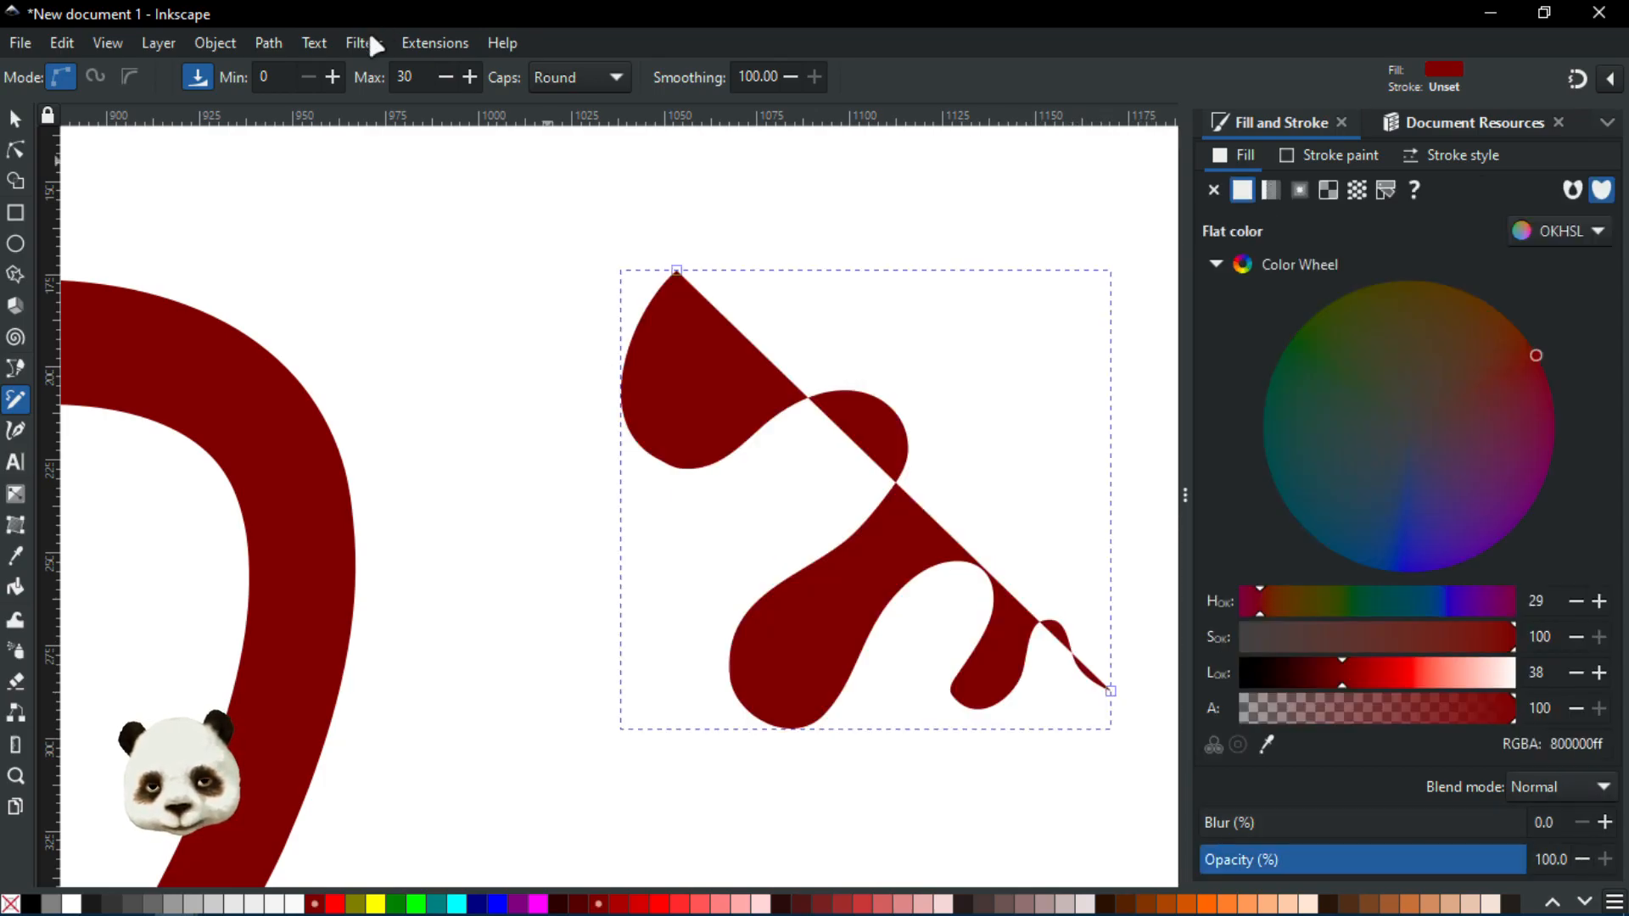
key(ctrl+z)
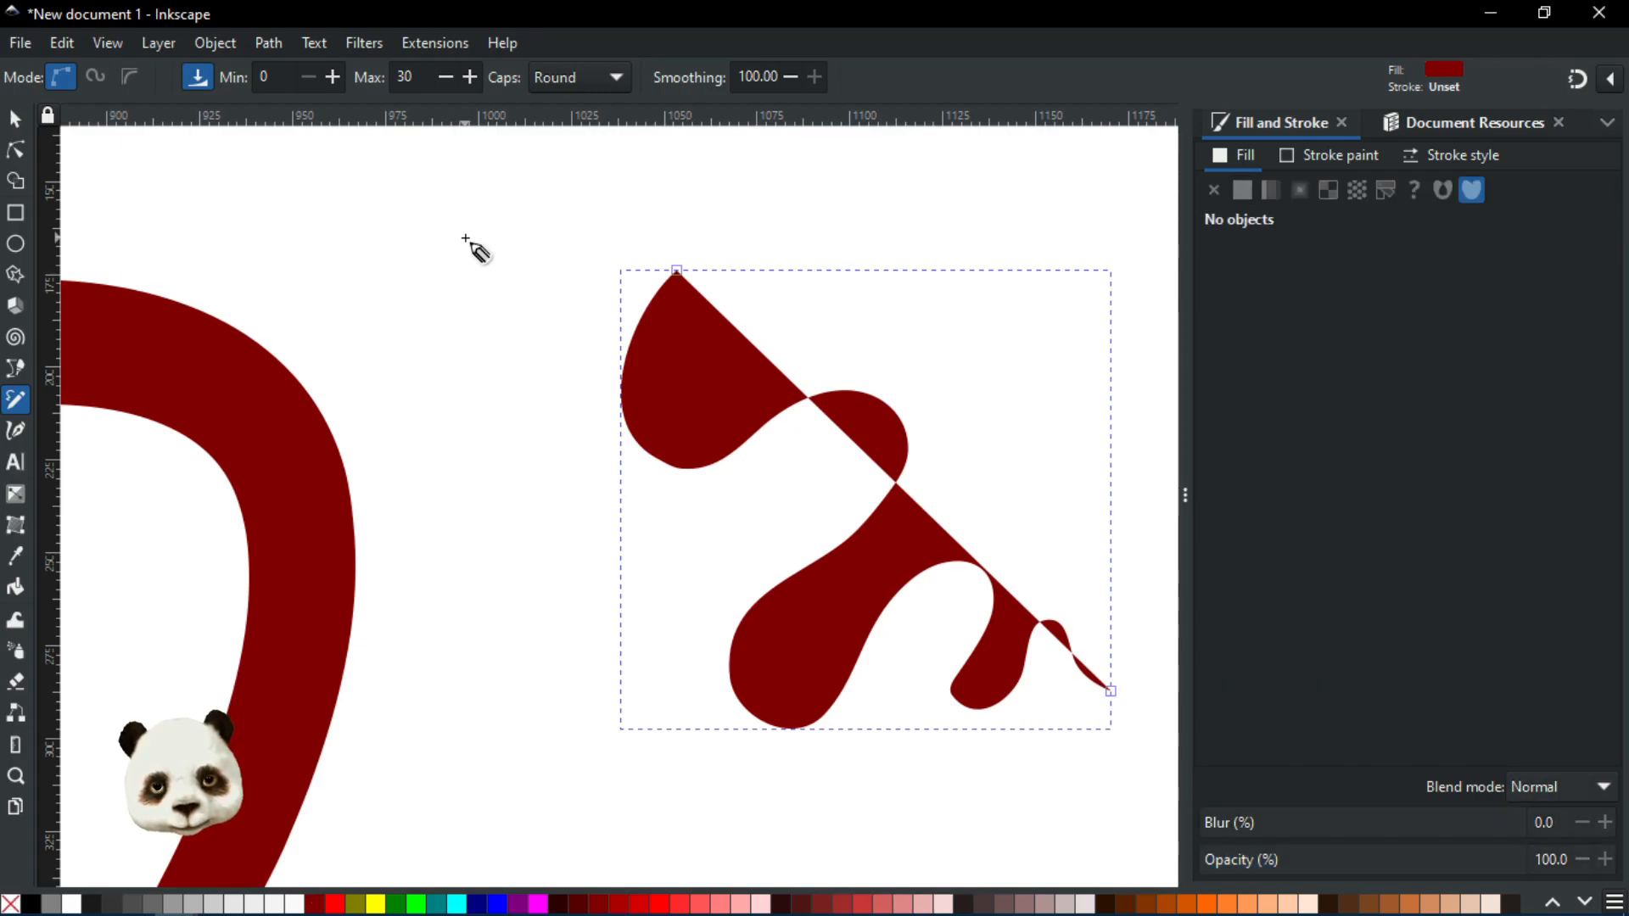
Draw a thinner and then a much smaller winding pencil stroke beside the thick one, and try a thick diagonal stroke across them
mouse_move(716, 211)
mouse_down()
mouse_move(560, 380)
mouse_move(750, 443)
mouse_move(840, 544)
mouse_move(803, 702)
mouse_move(928, 716)
mouse_move(1086, 781)
mouse_up()
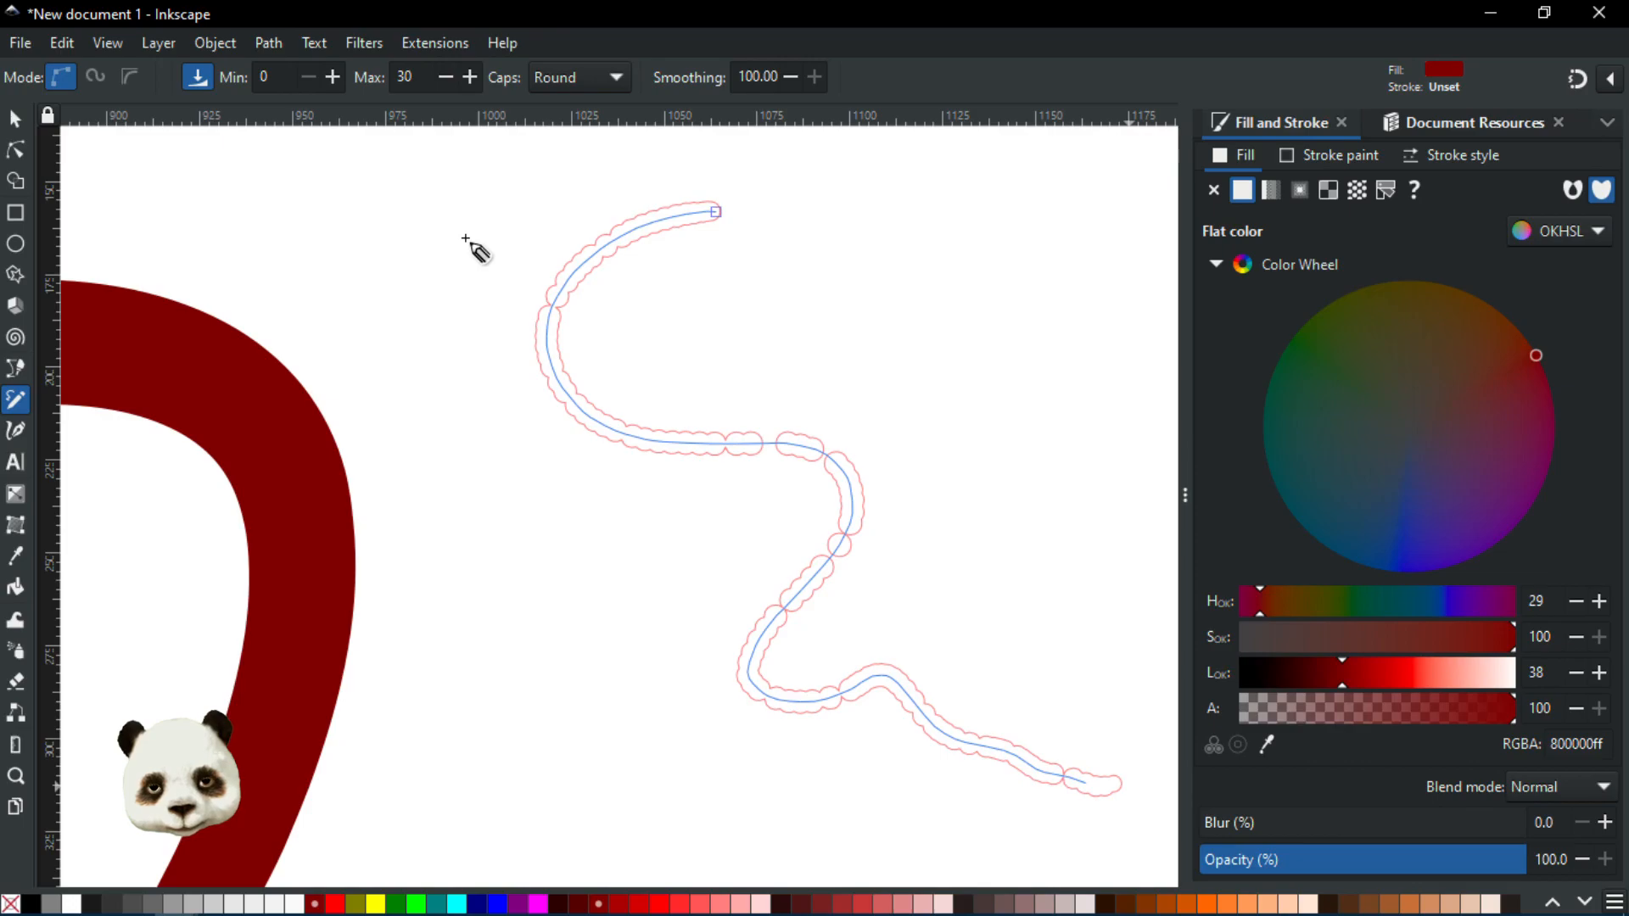
scroll(411, 188, down, 5)
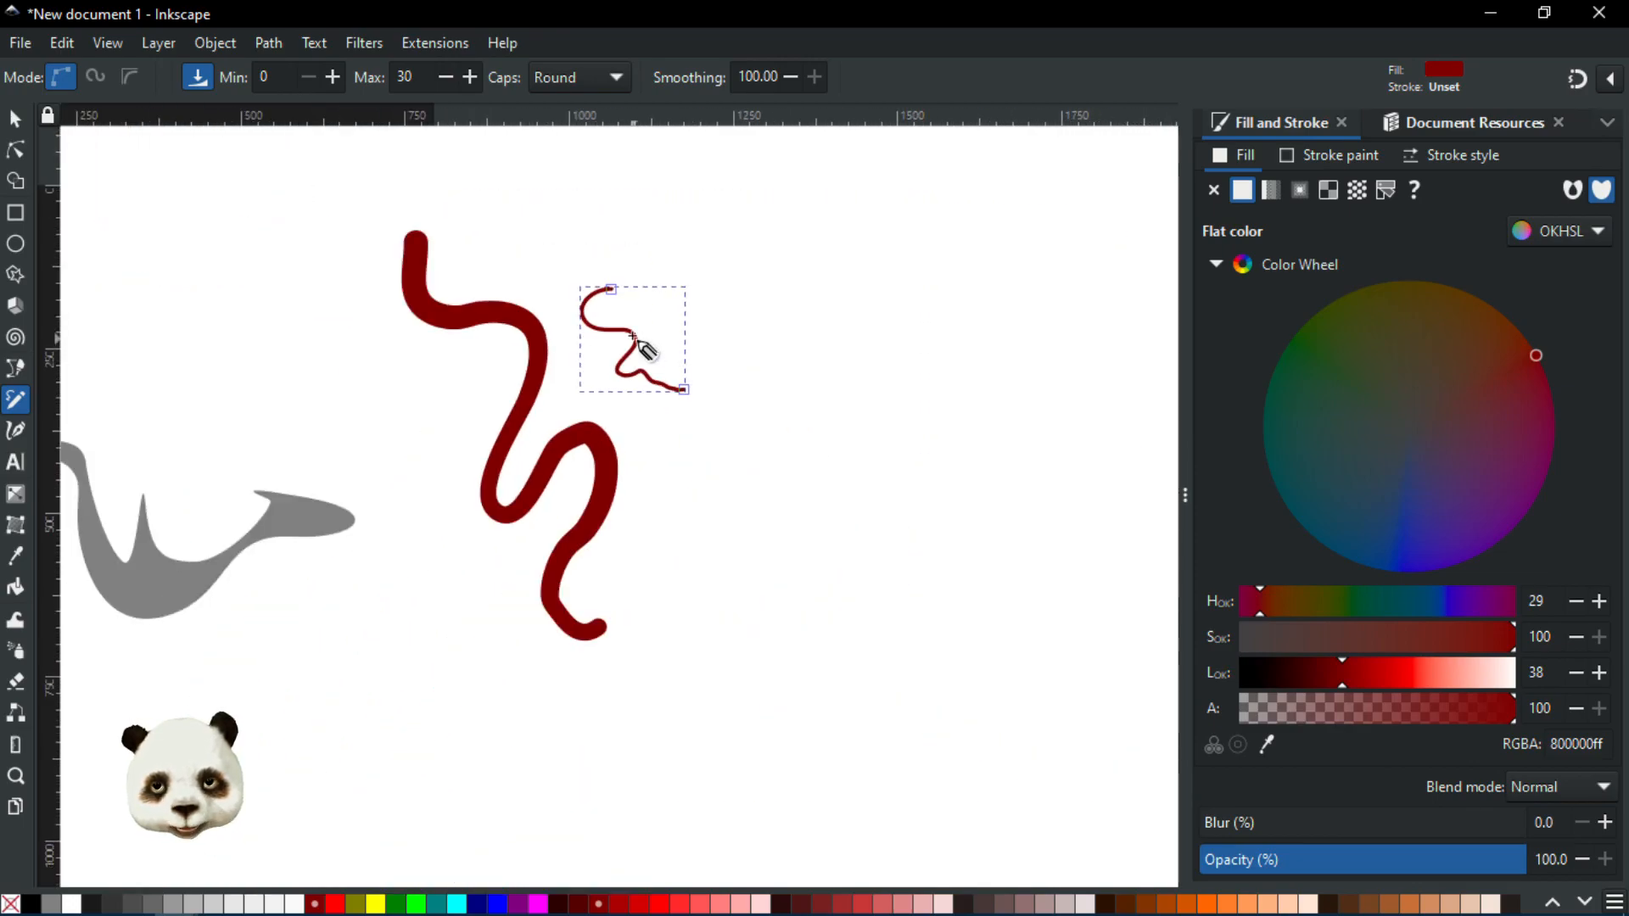
scroll(635, 338, up, 4)
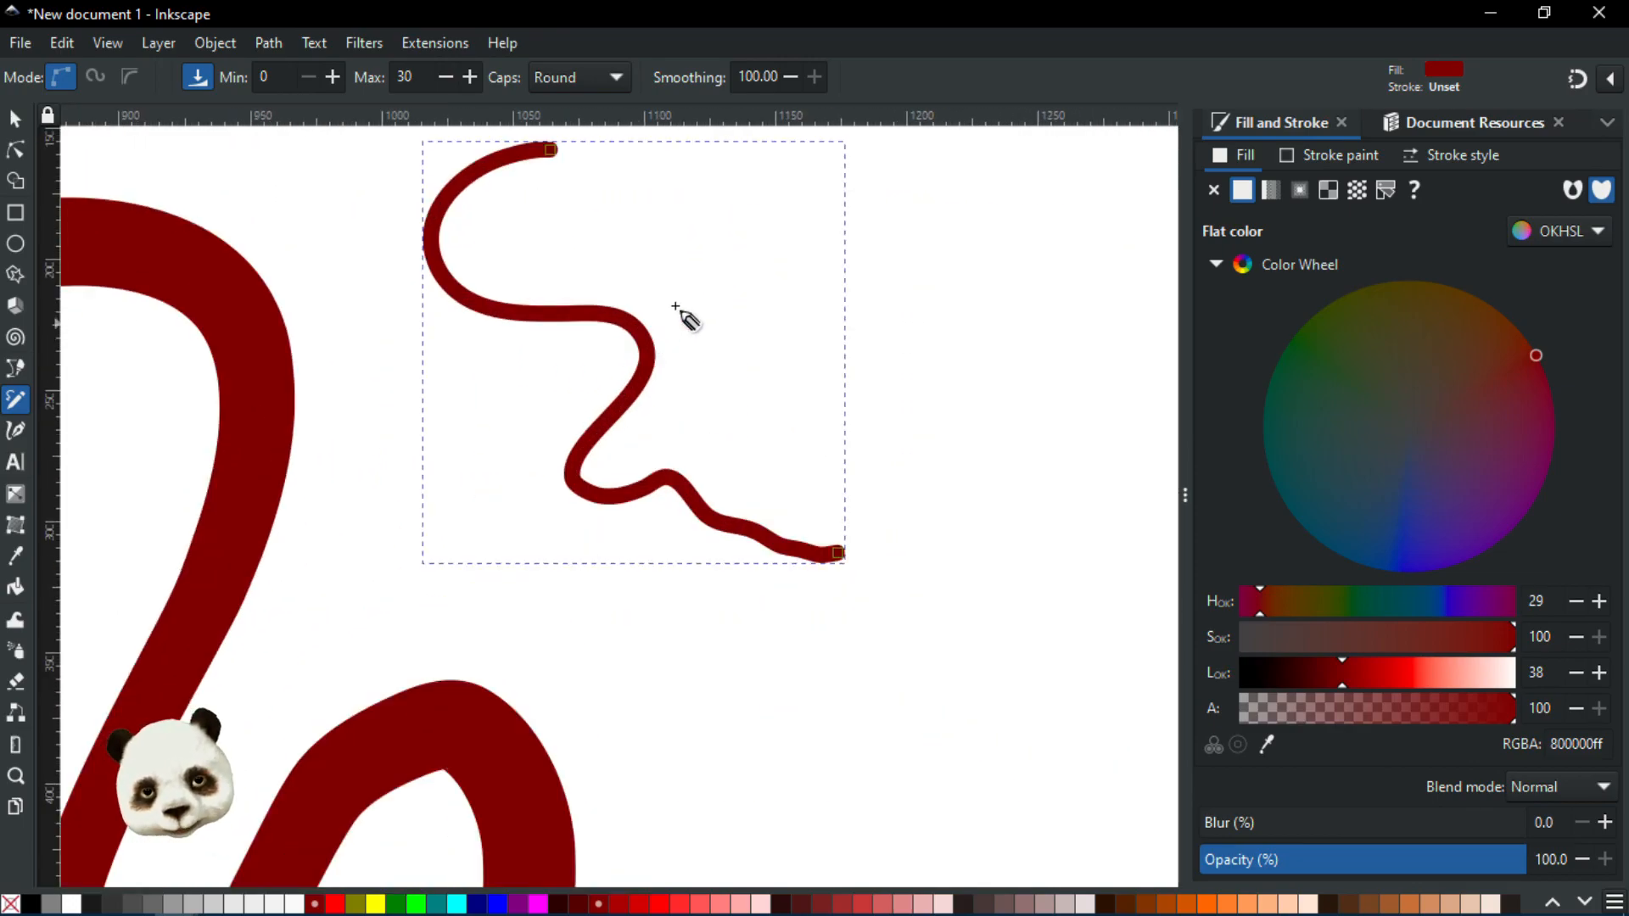
scroll(687, 316, up, 5)
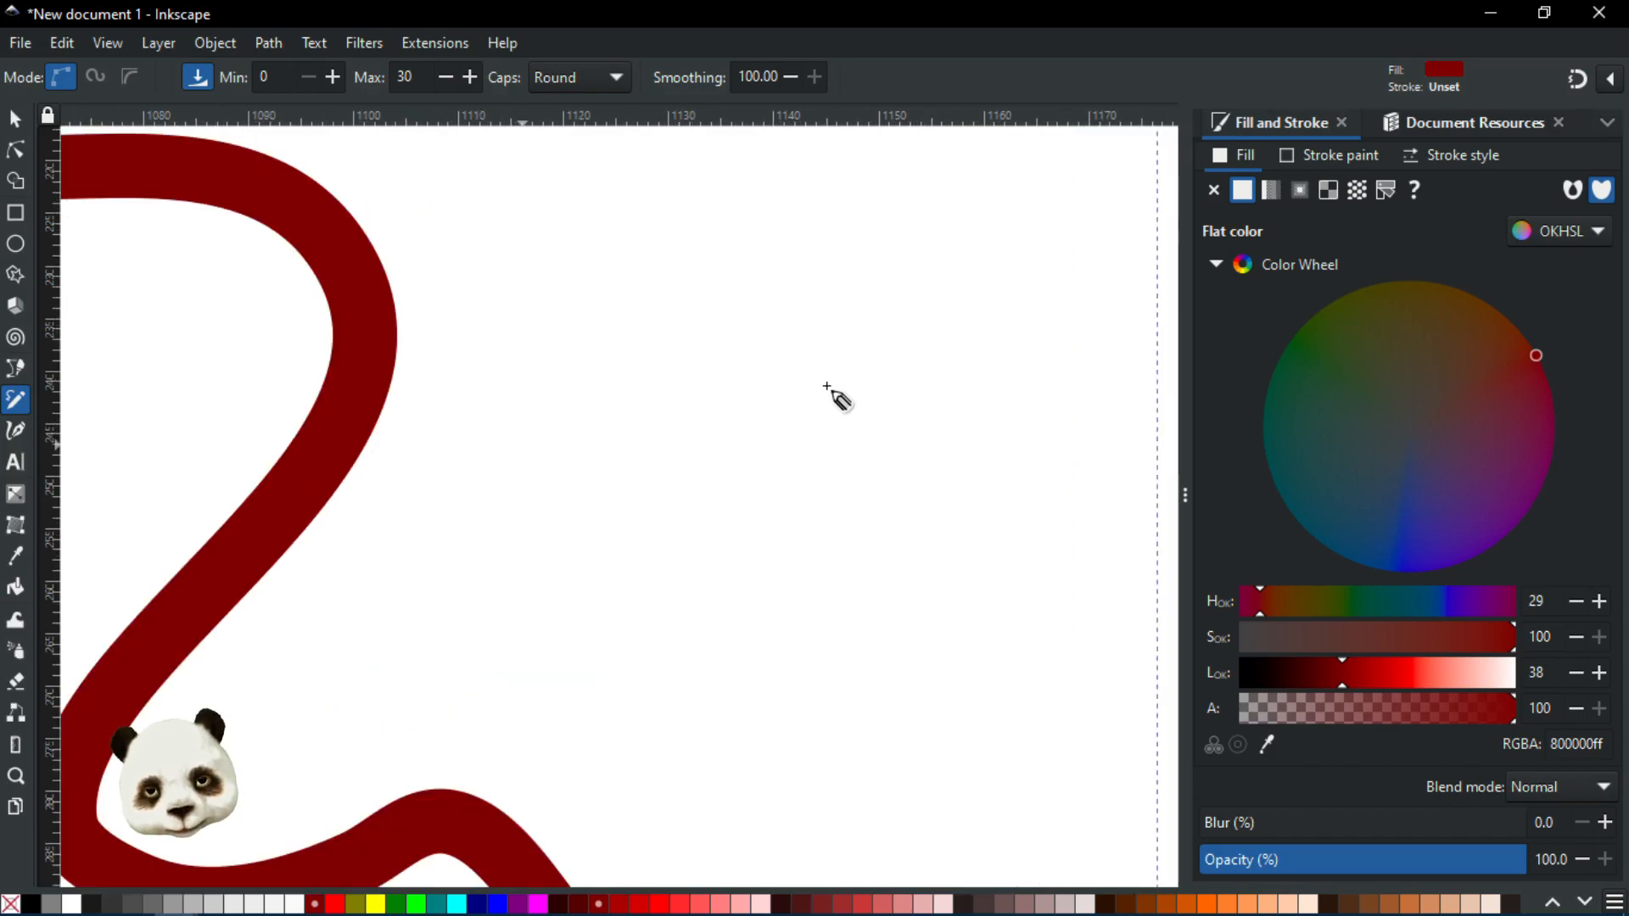
mouse_move(537, 429)
mouse_down()
mouse_move(597, 230)
mouse_move(699, 325)
mouse_move(738, 465)
mouse_move(884, 429)
mouse_move(983, 503)
mouse_move(998, 614)
mouse_move(1054, 726)
mouse_up()
scroll(823, 379, down, 9)
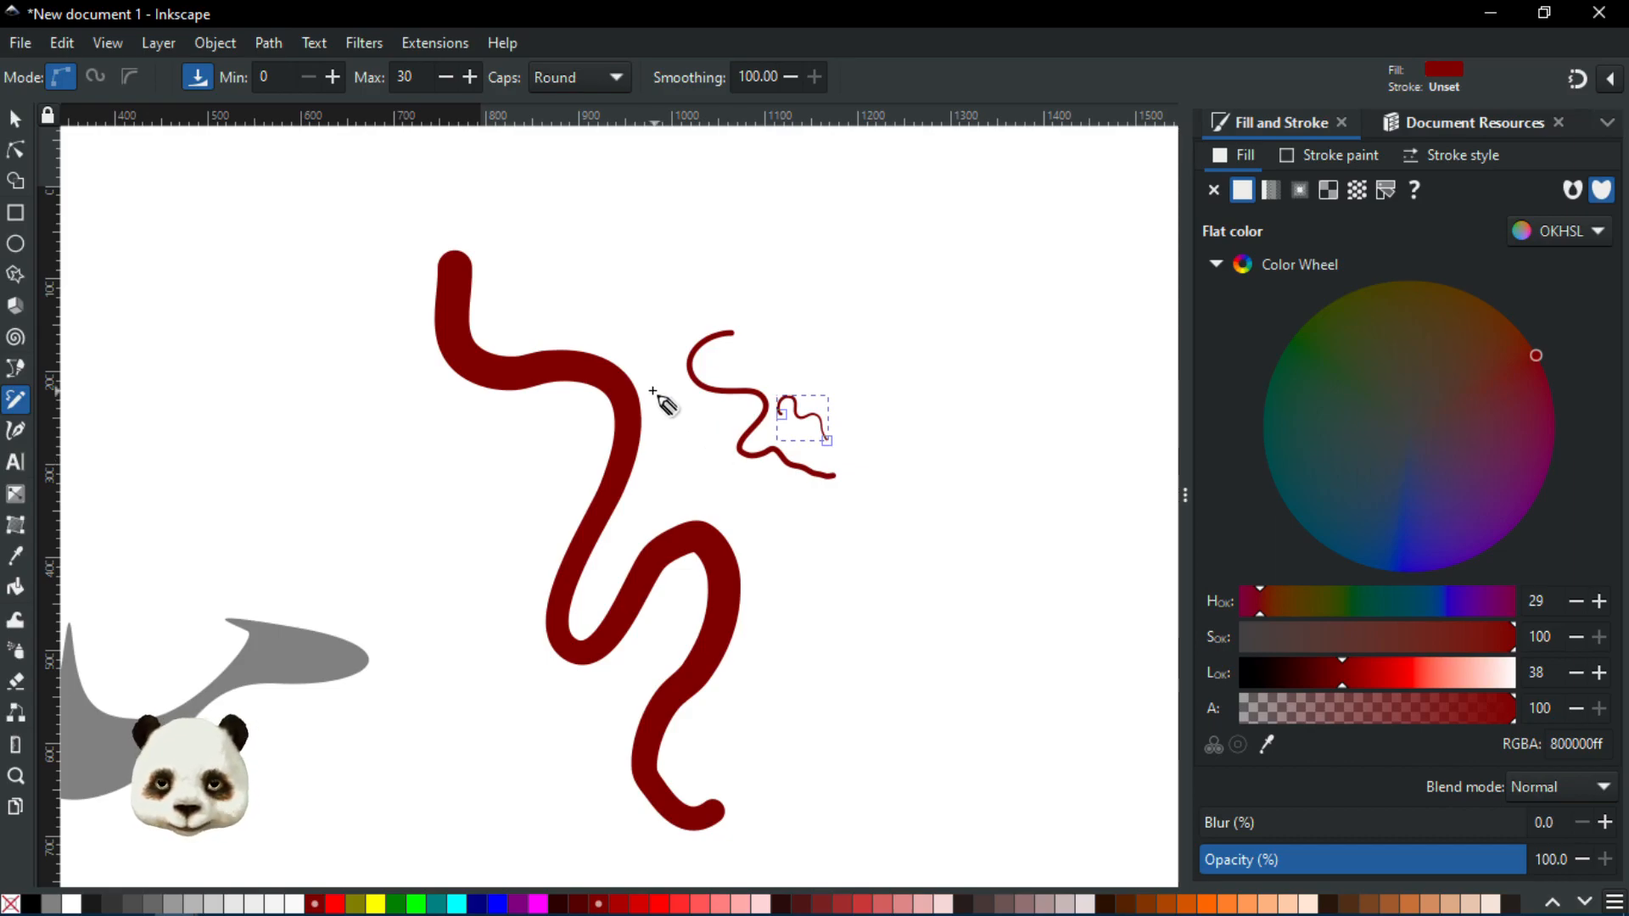
mouse_move(355, 194)
mouse_down()
mouse_move(761, 522)
mouse_move(848, 617)
mouse_up()
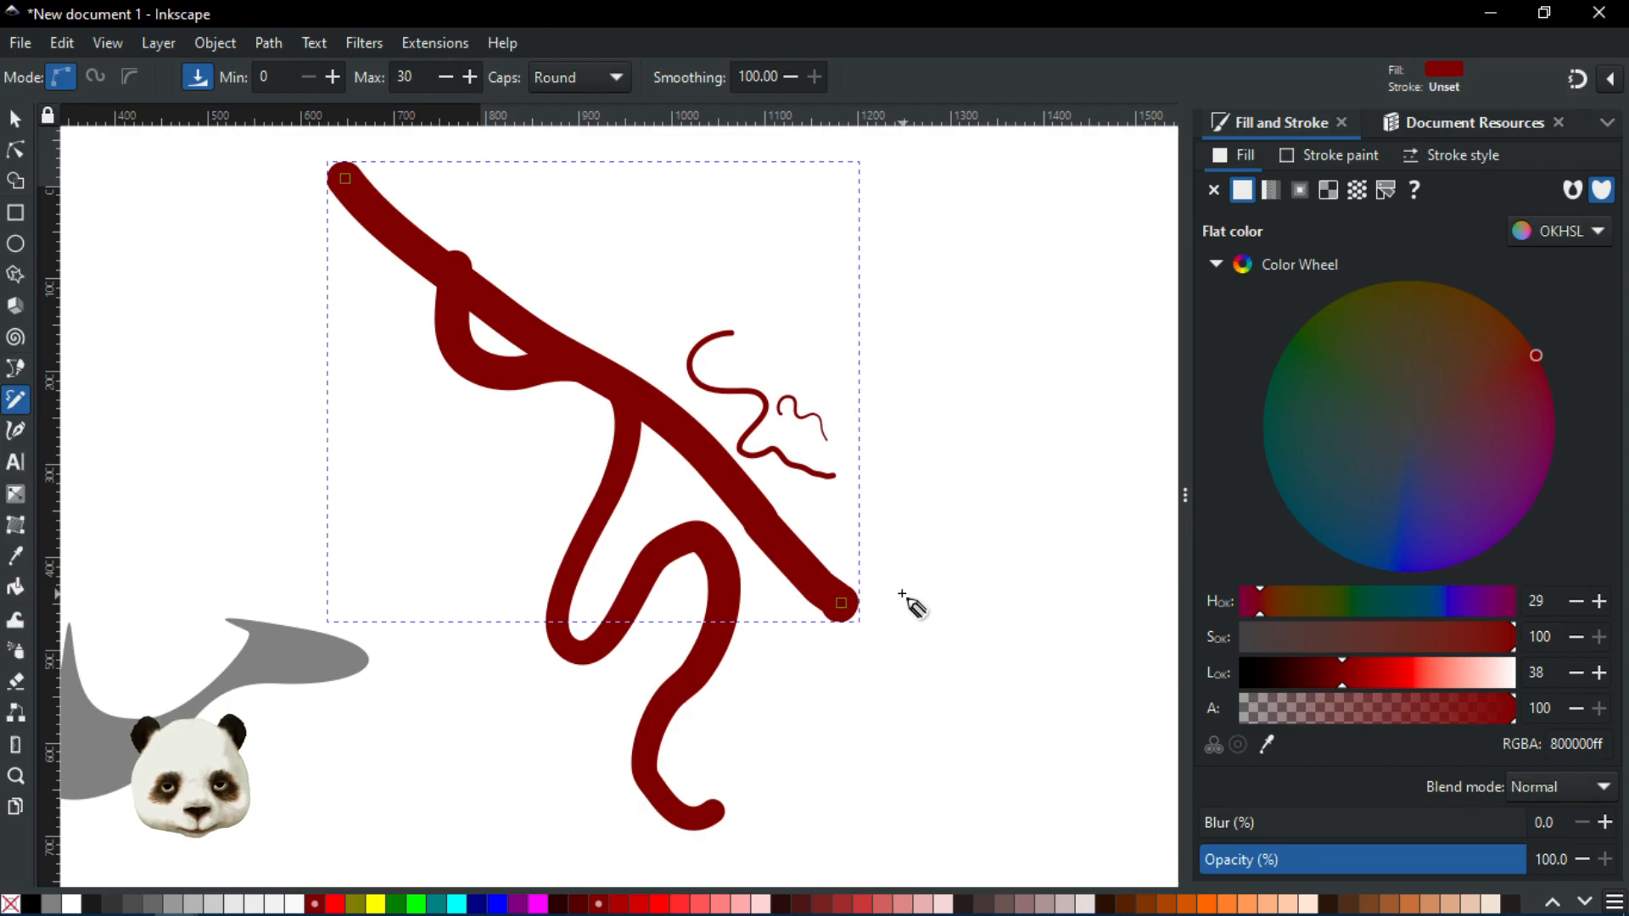
key(ctrl+z)
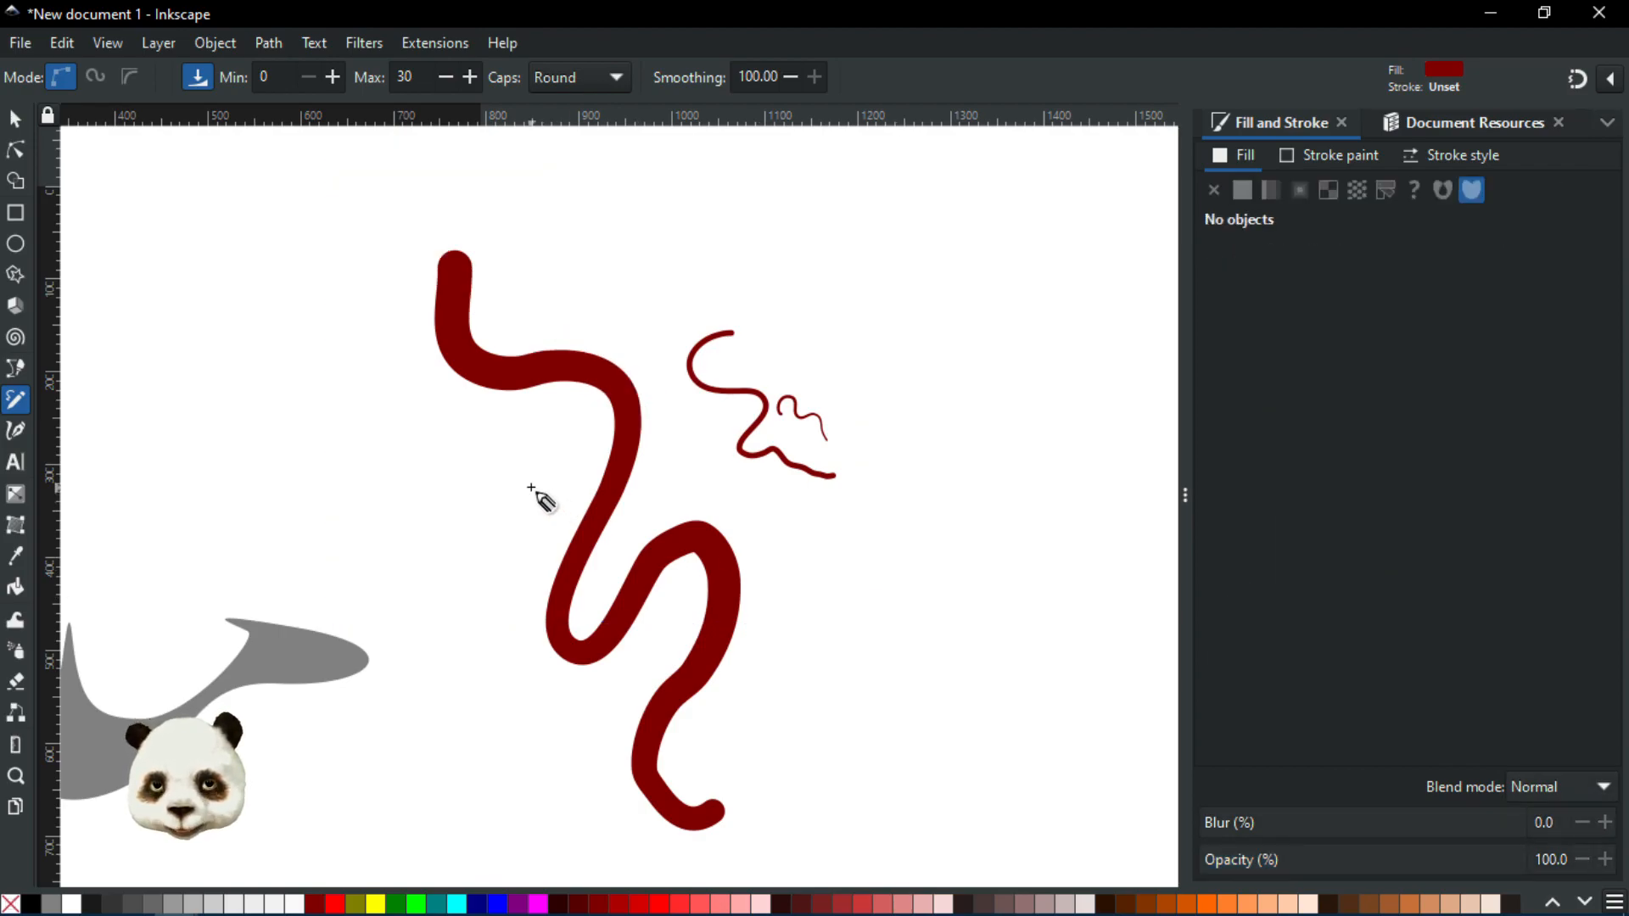
Delete all objects in the document and draw one long winding dark red pencil stroke down the empty canvas
key(ctrl+a)
scroll(600, 517, down, 3)
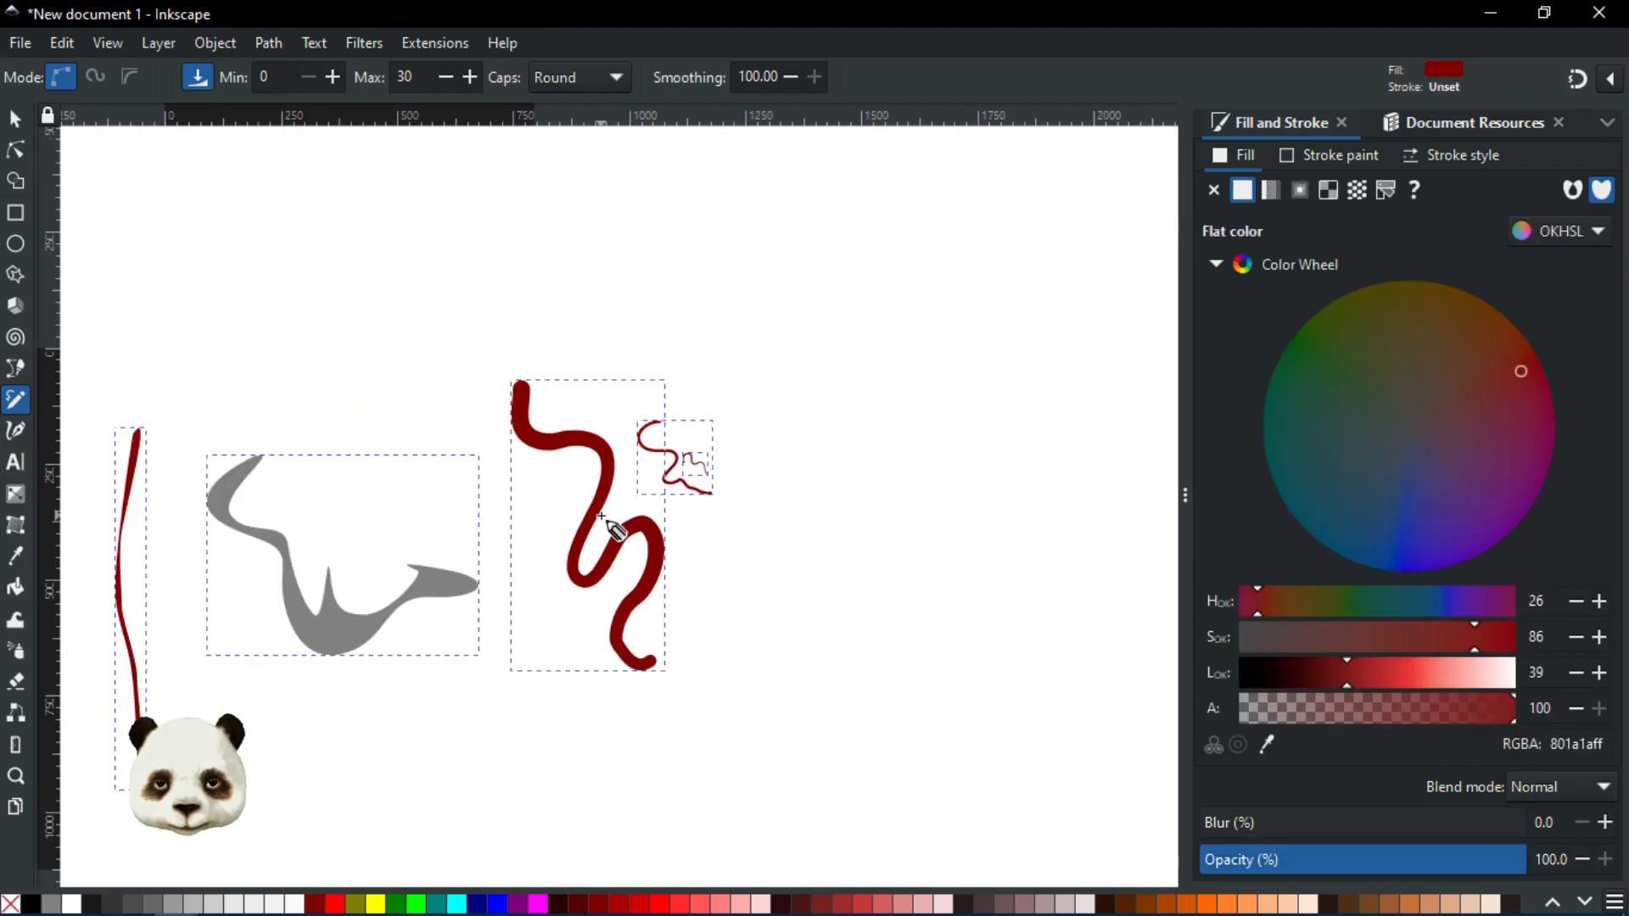
key(Delete)
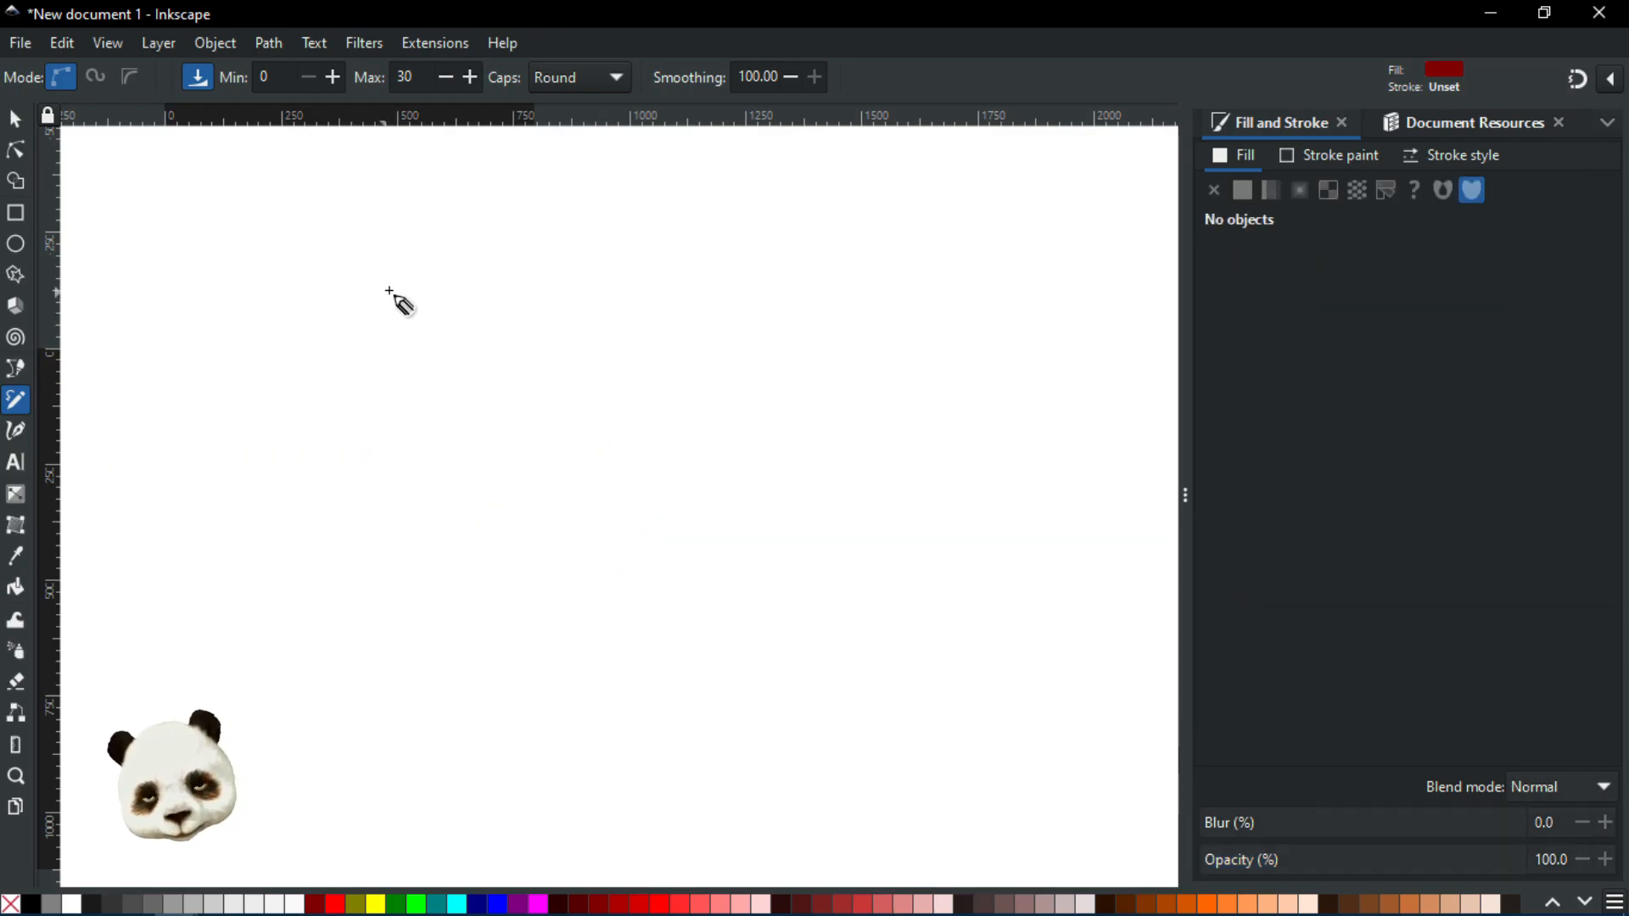
mouse_move(404, 202)
mouse_down()
mouse_move(393, 280)
mouse_move(495, 357)
mouse_move(523, 416)
mouse_move(493, 483)
mouse_move(490, 579)
mouse_move(546, 639)
mouse_move(700, 737)
mouse_up()
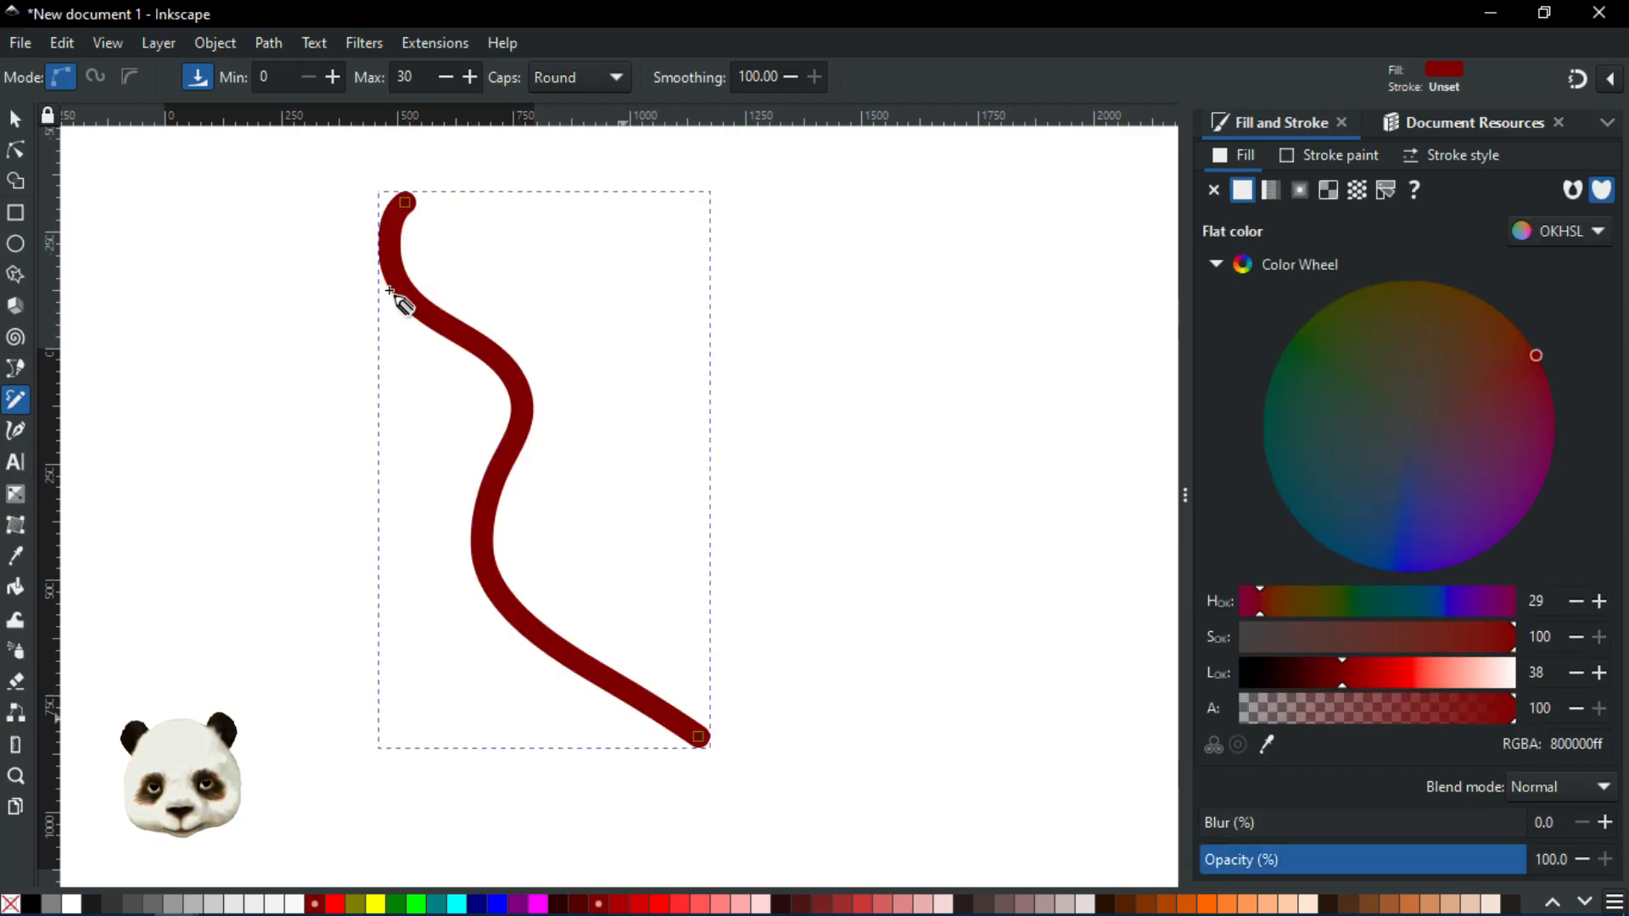
Reshape the upper bends of the pencil stroke by moving its path nodes and curve handles
key(n)
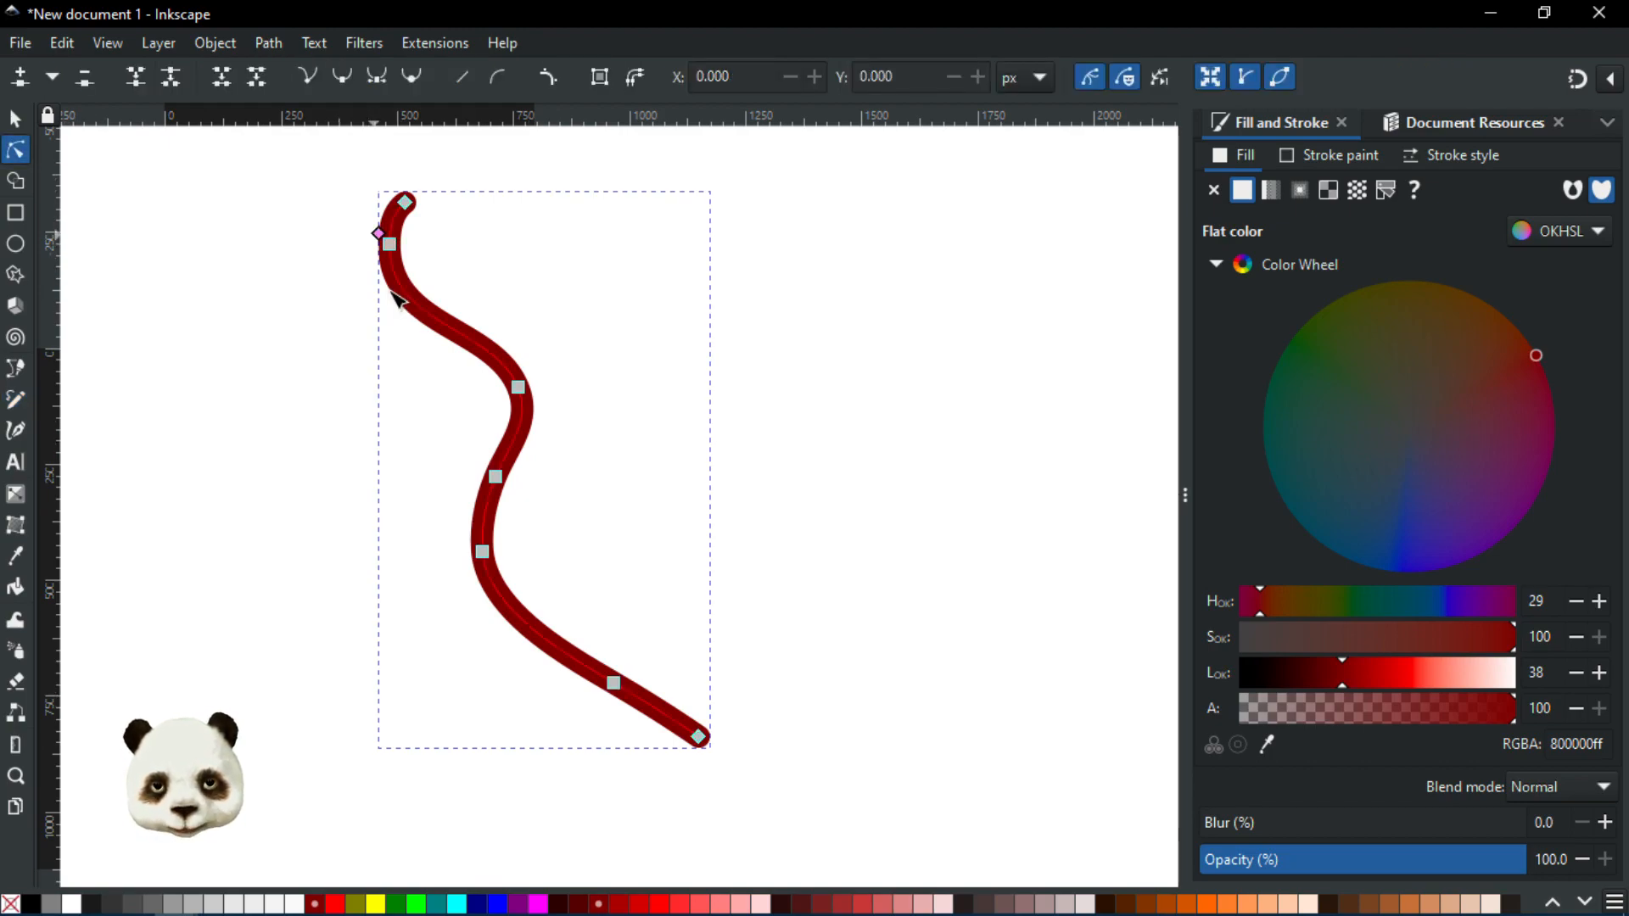
click(391, 292)
key(bracketleft)
key(bracketleft)
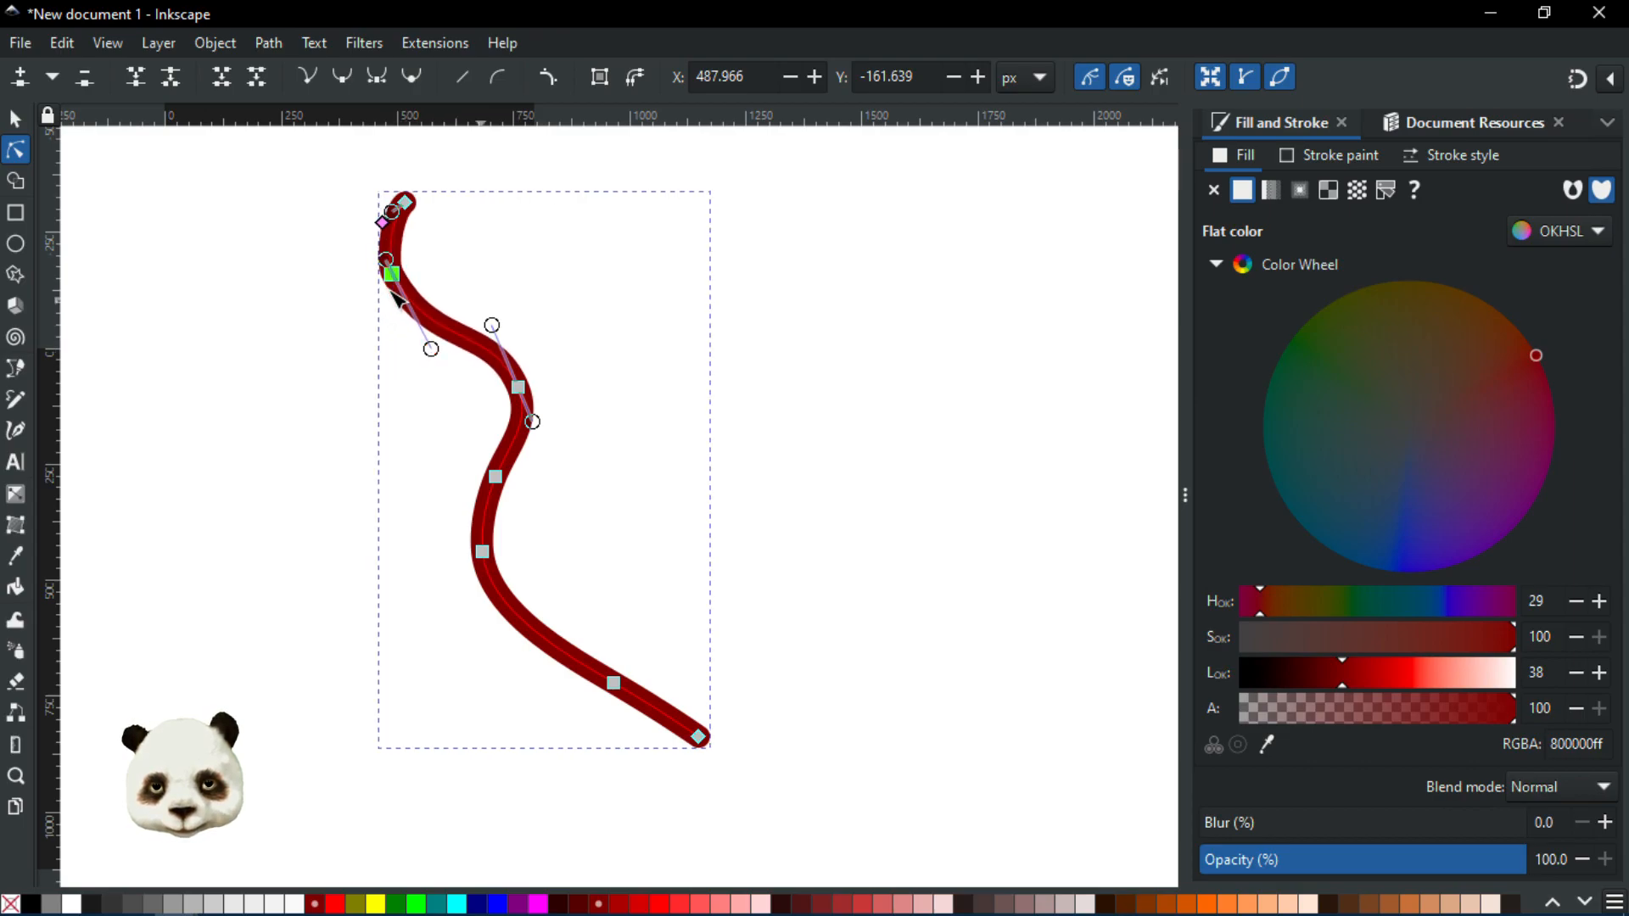
drag(493, 324, 480, 308)
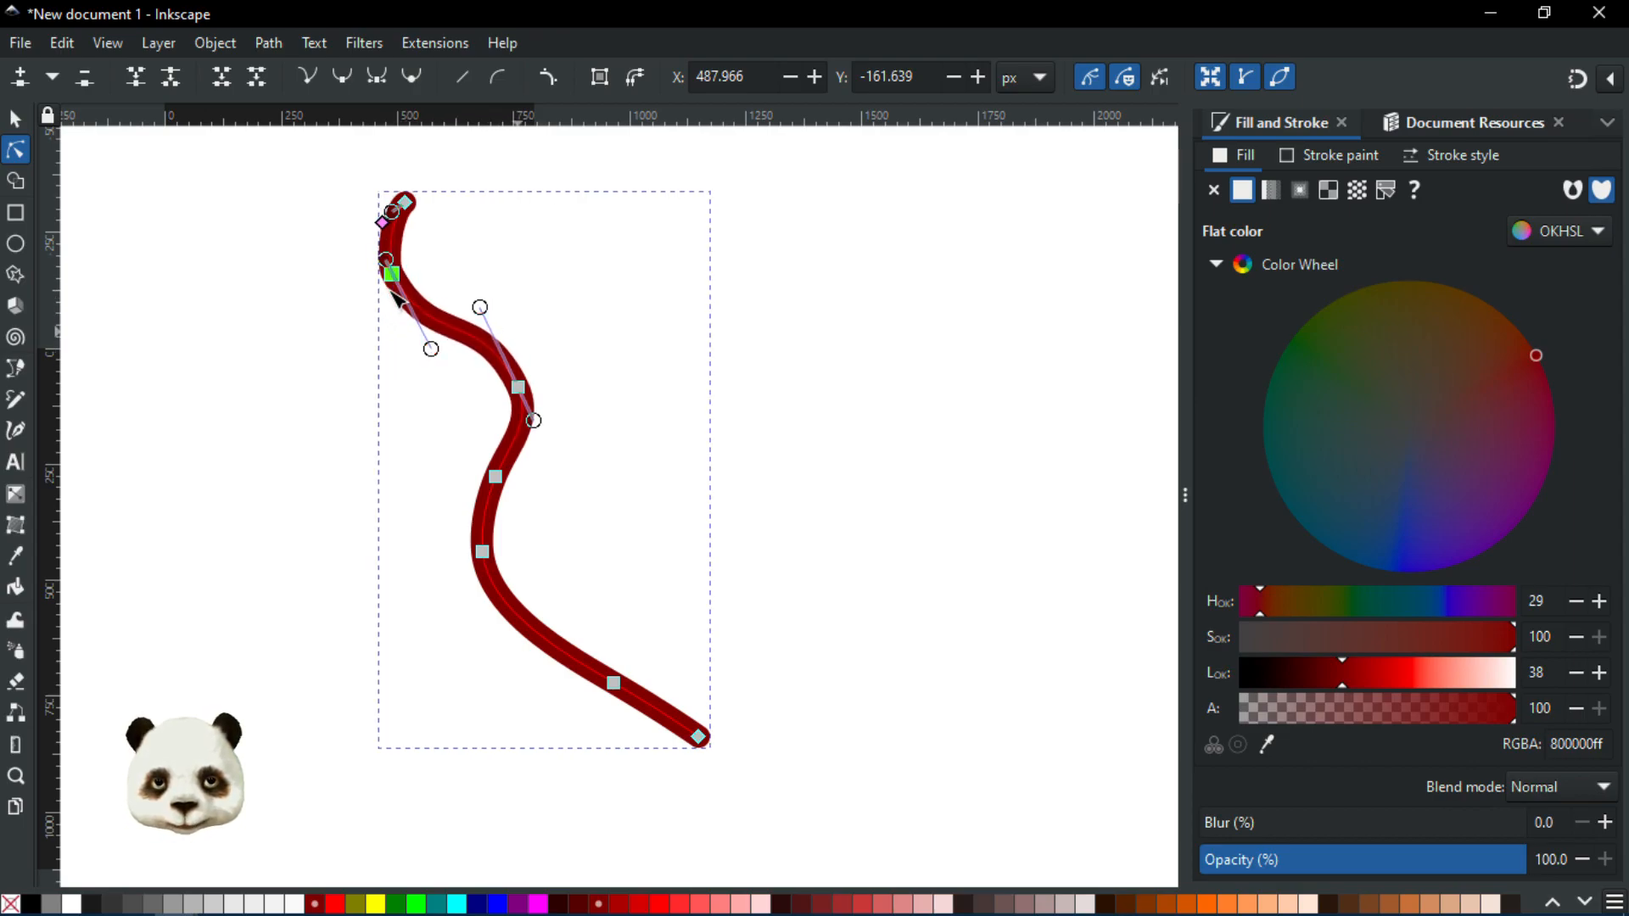
drag(518, 387, 548, 356)
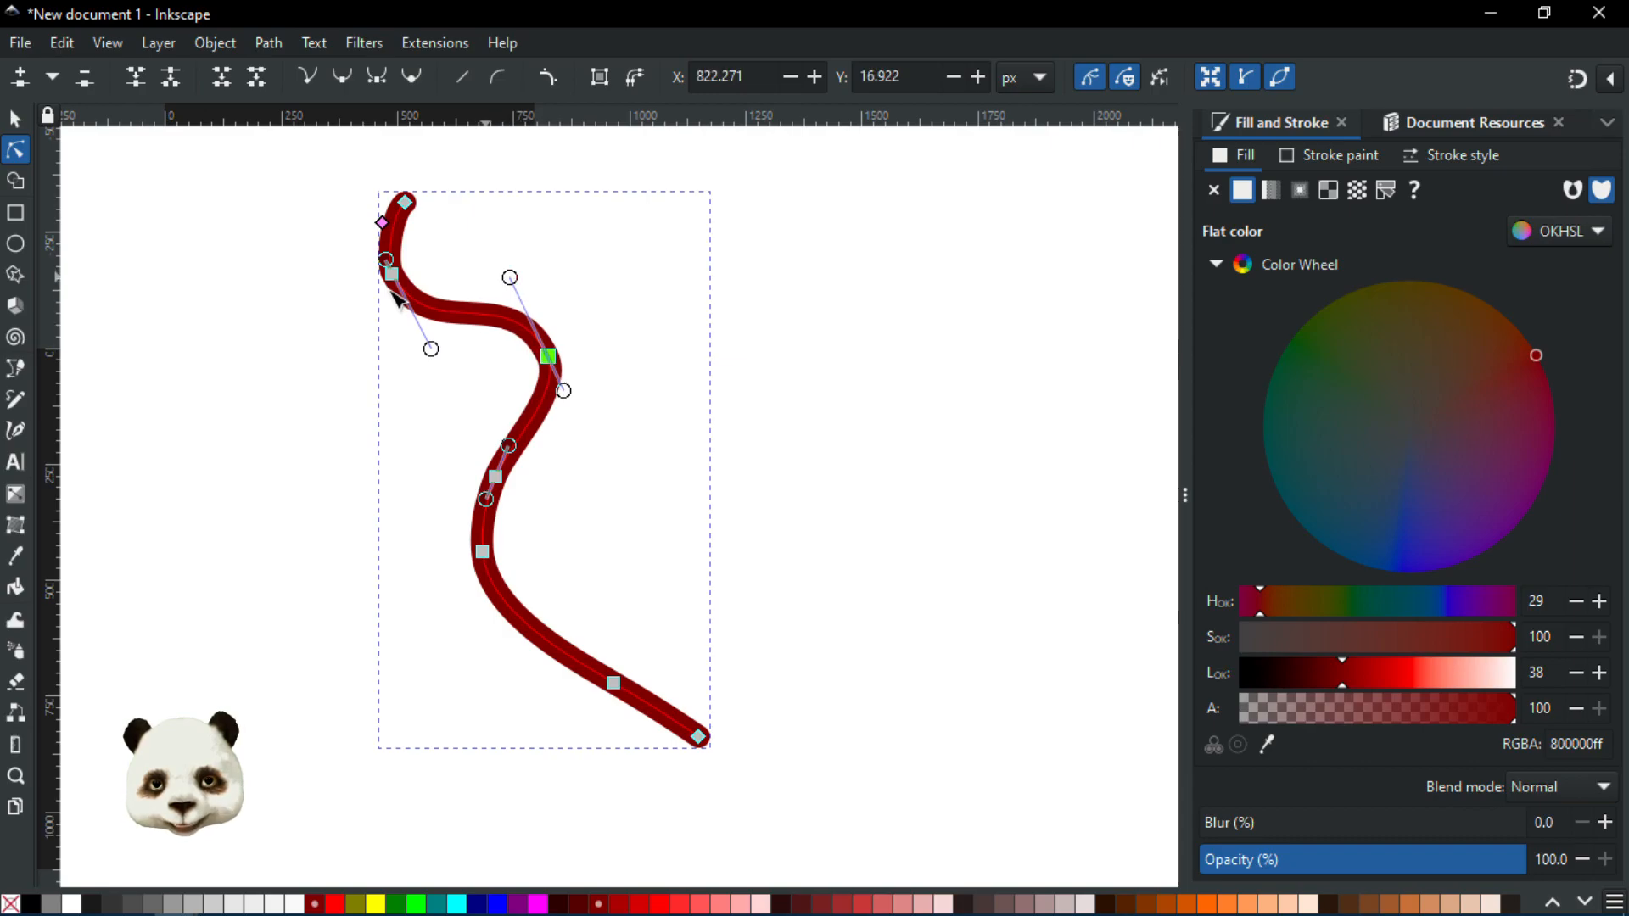
key(p)
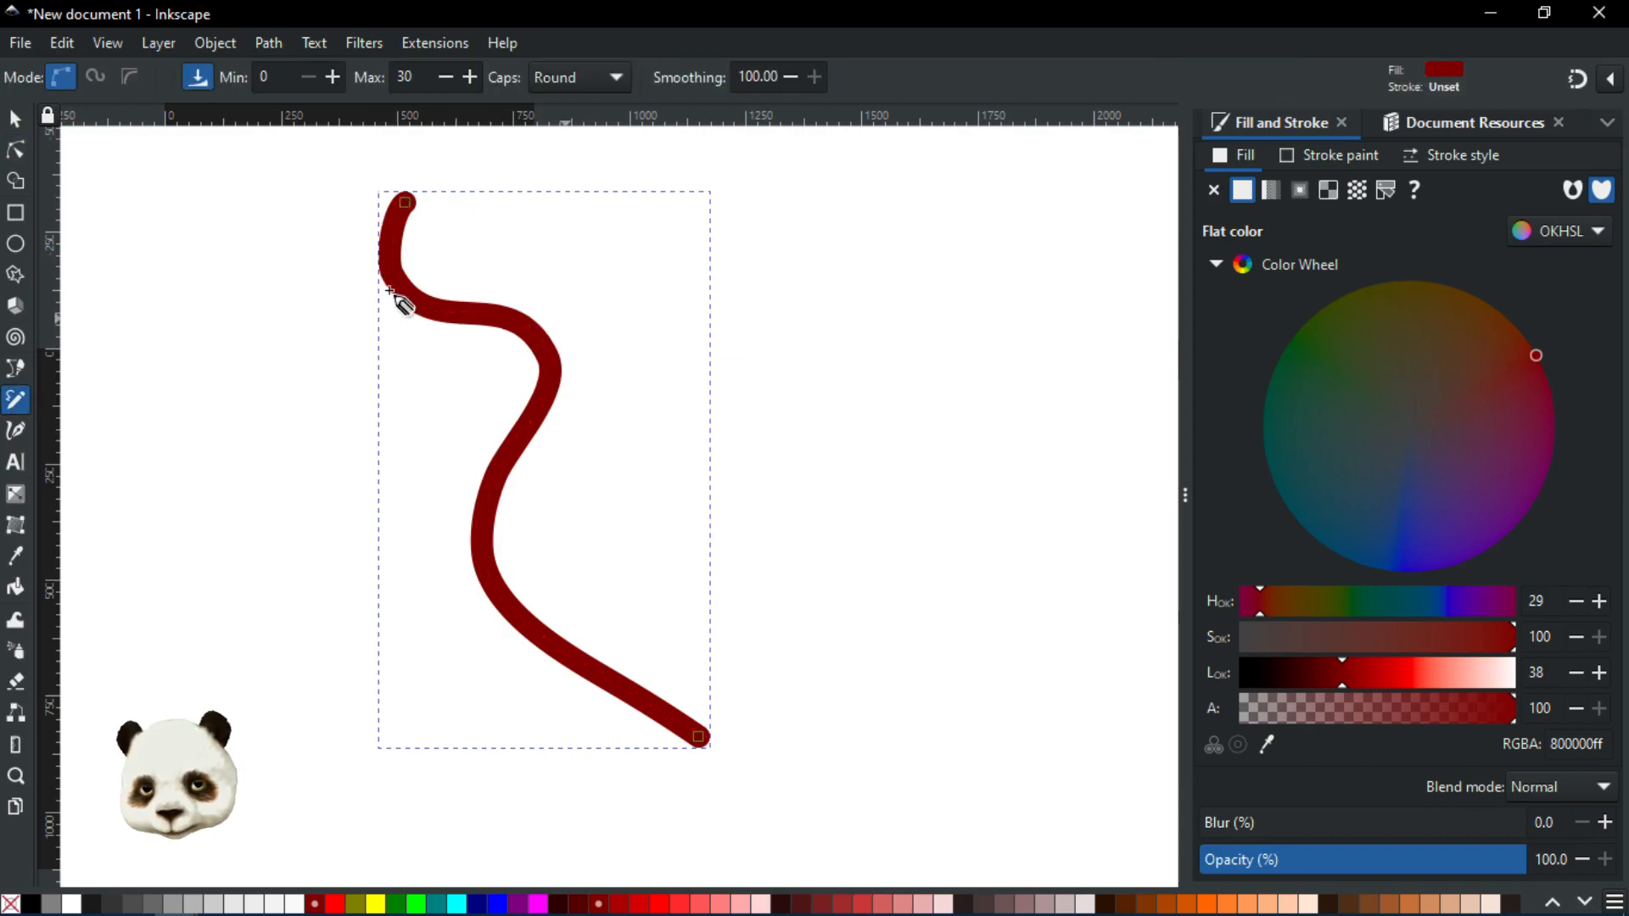
Edit the nodes and handles of the stroke's middle and lower part, making its bends rounder and curling its lower end
key(n)
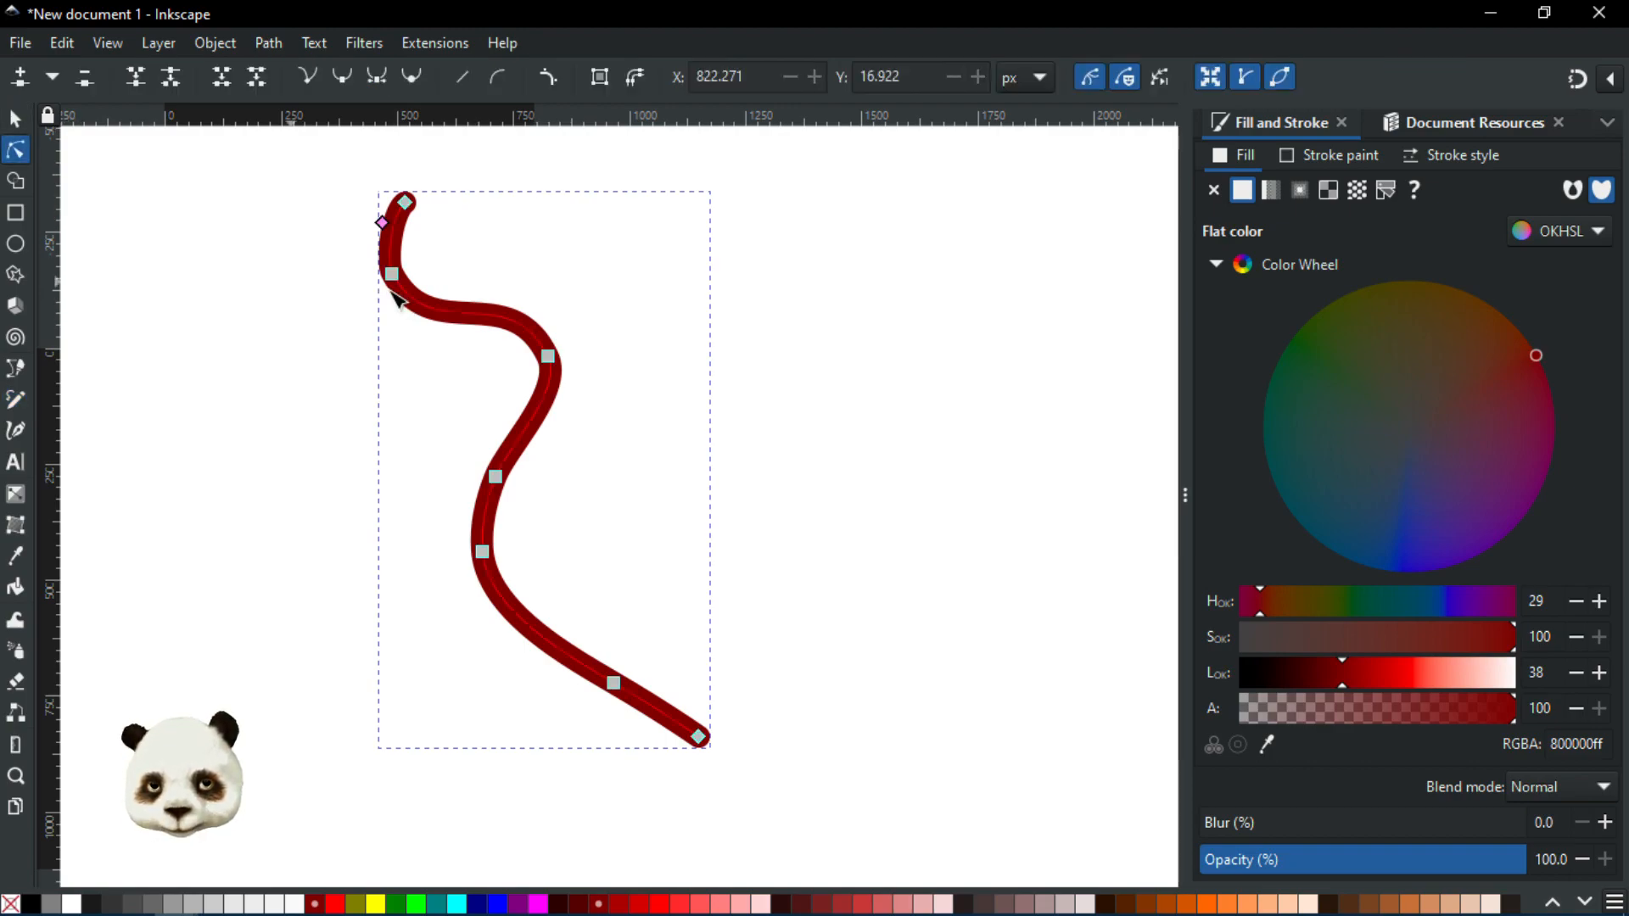
drag(496, 477, 526, 428)
drag(482, 552, 450, 532)
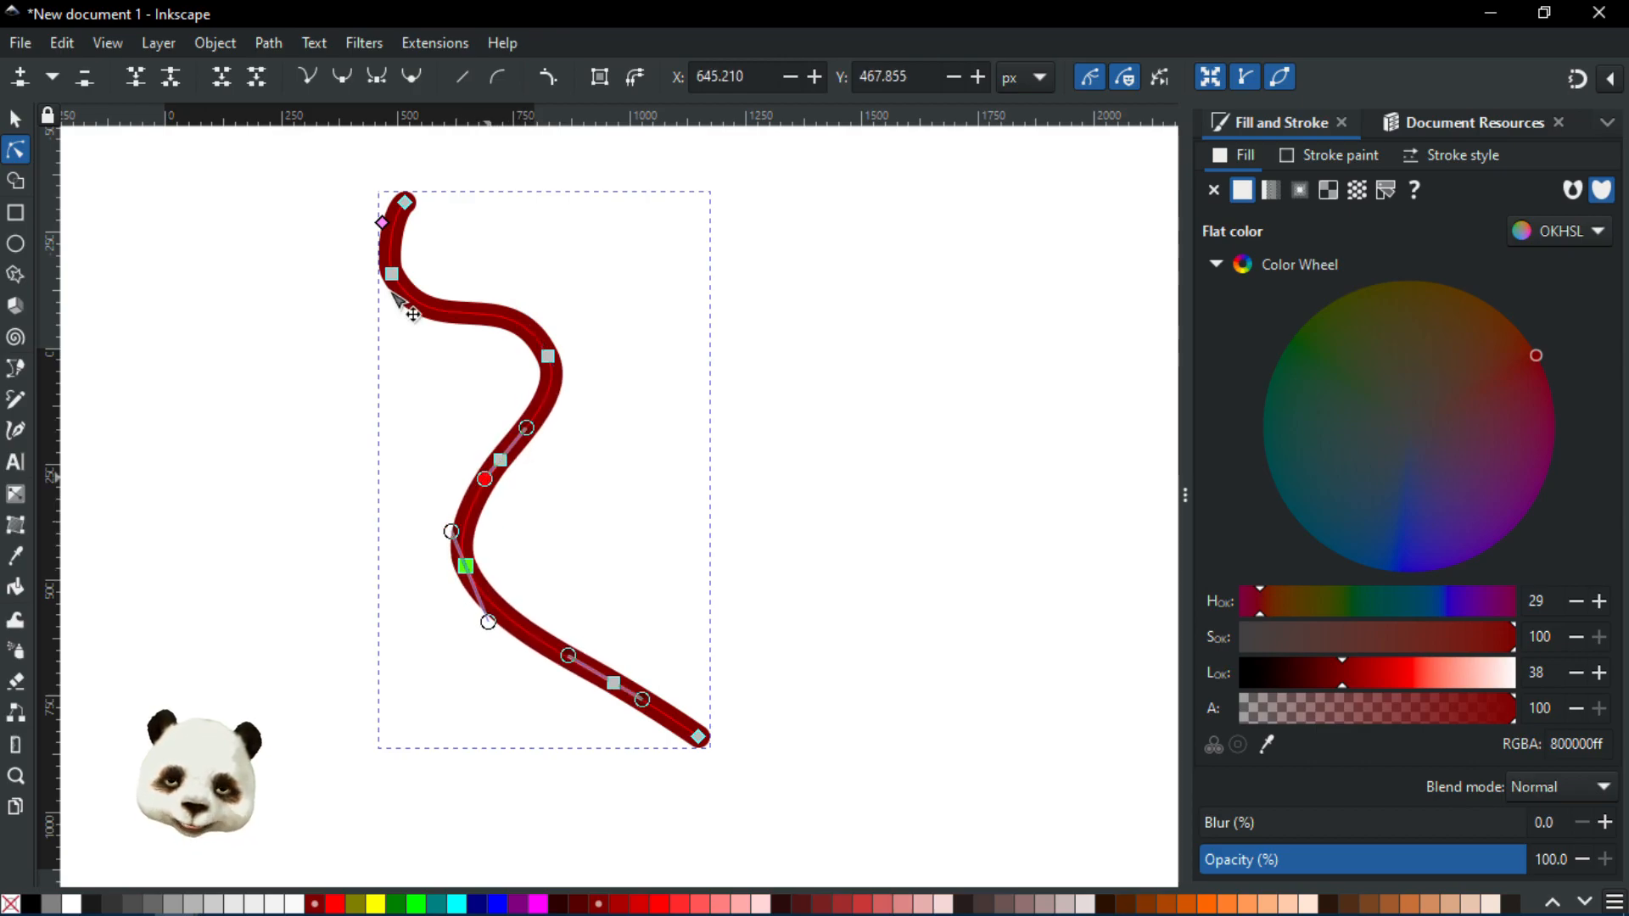
drag(485, 479, 458, 487)
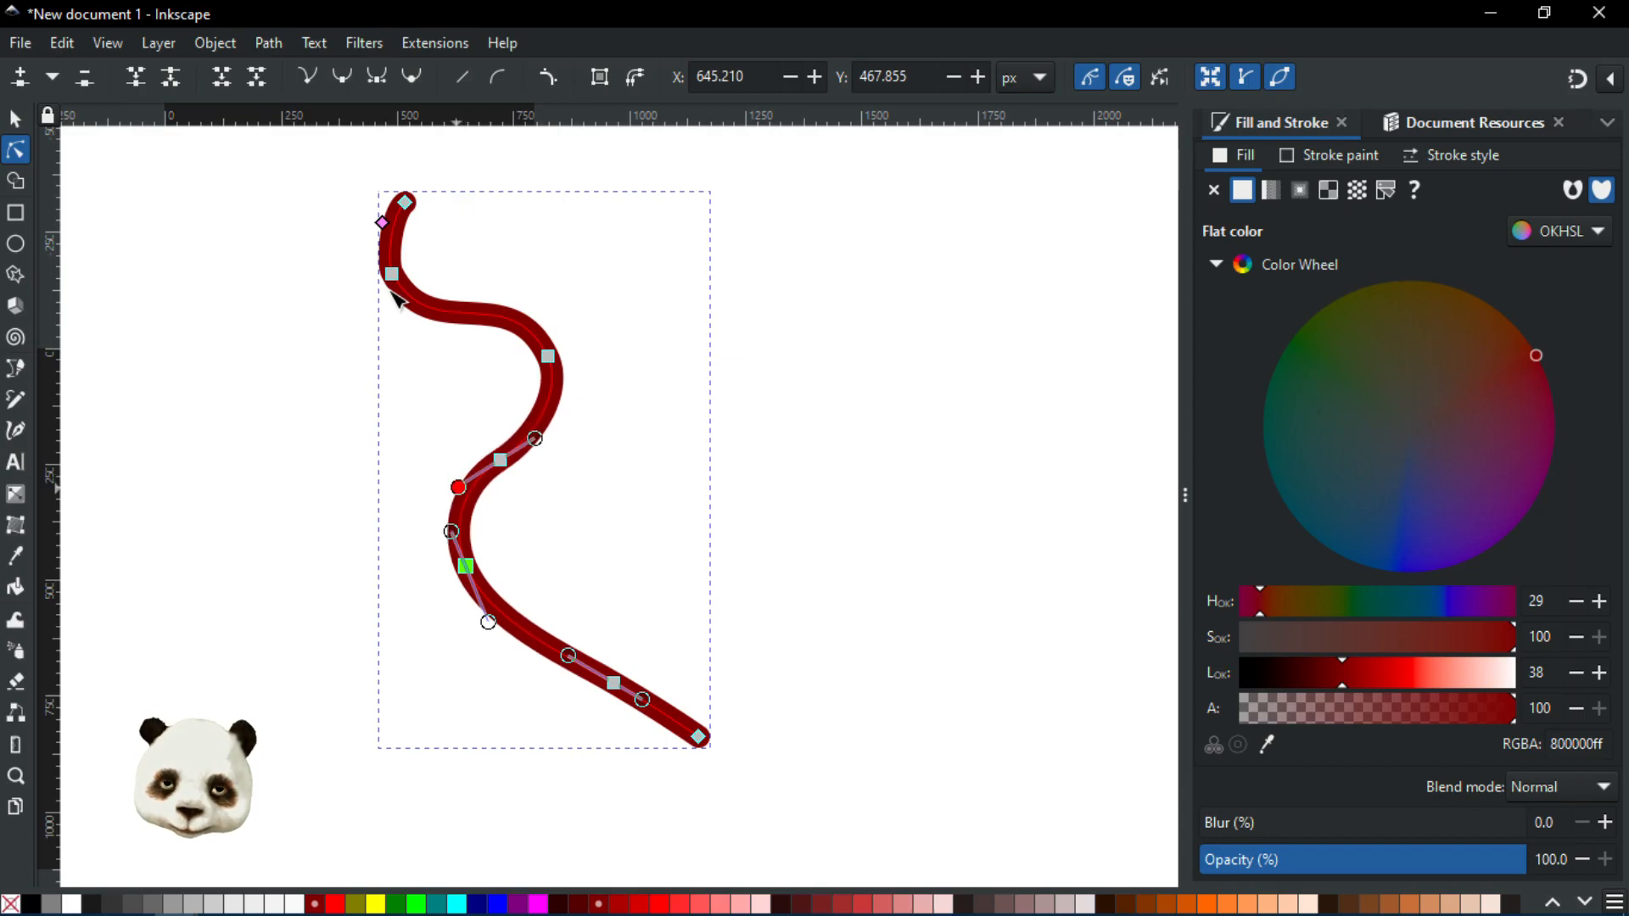
drag(567, 656, 691, 665)
drag(699, 736, 746, 730)
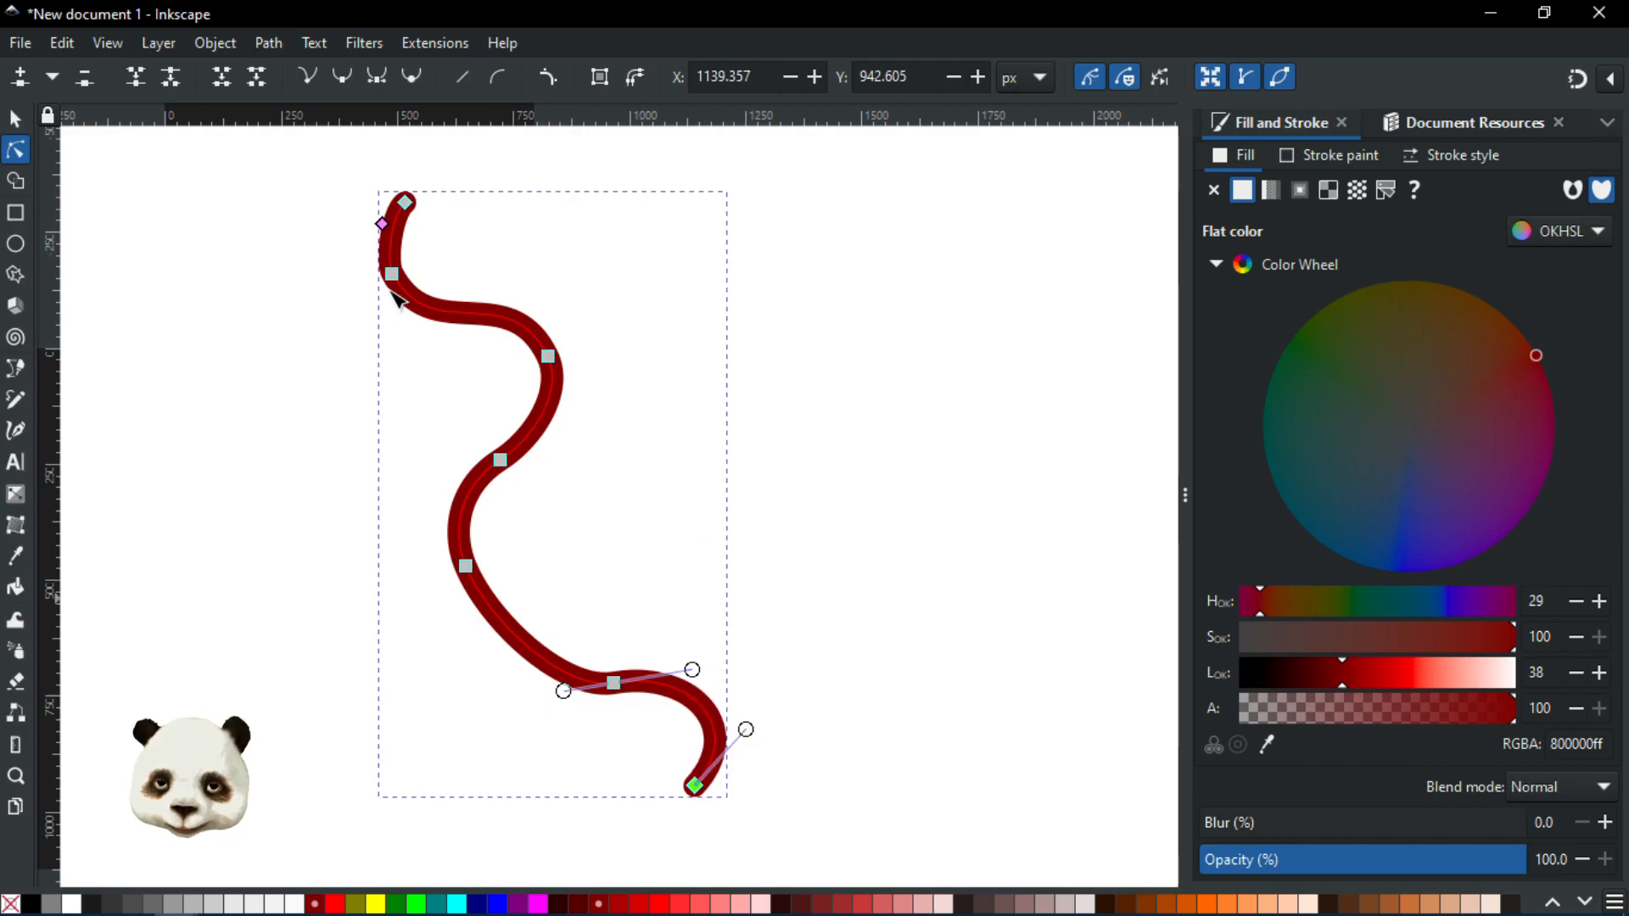
Widen the whole stroke with its thickness control point and turn off No jumping handles in its Power stroke effect
drag(380, 224, 375, 223)
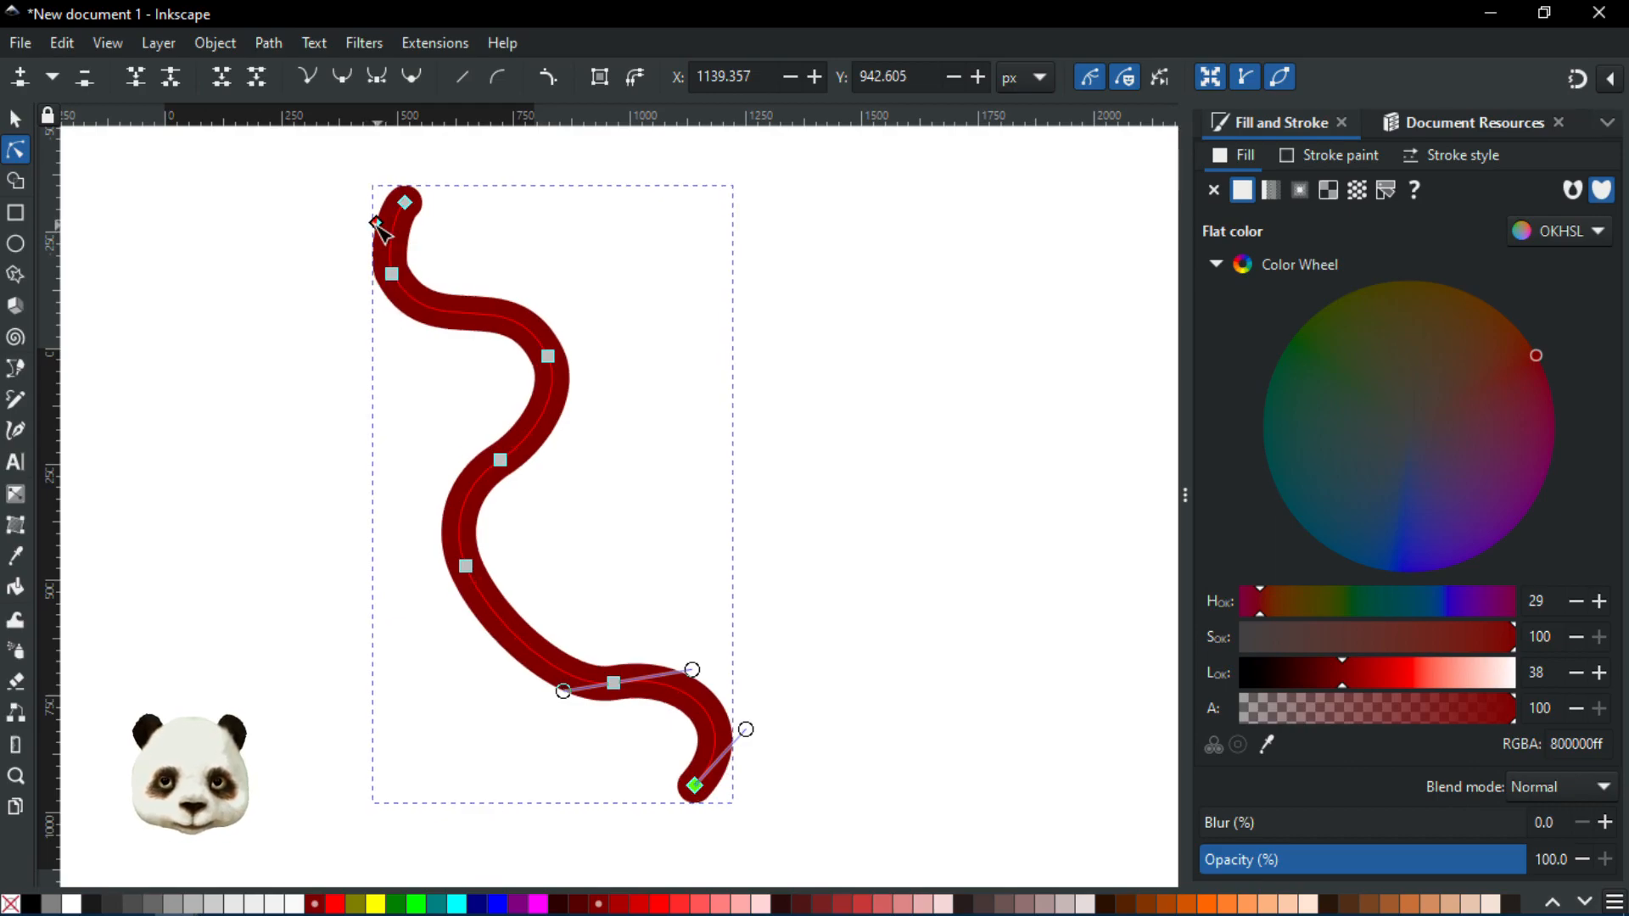
drag(1305, 134, 1171, 89)
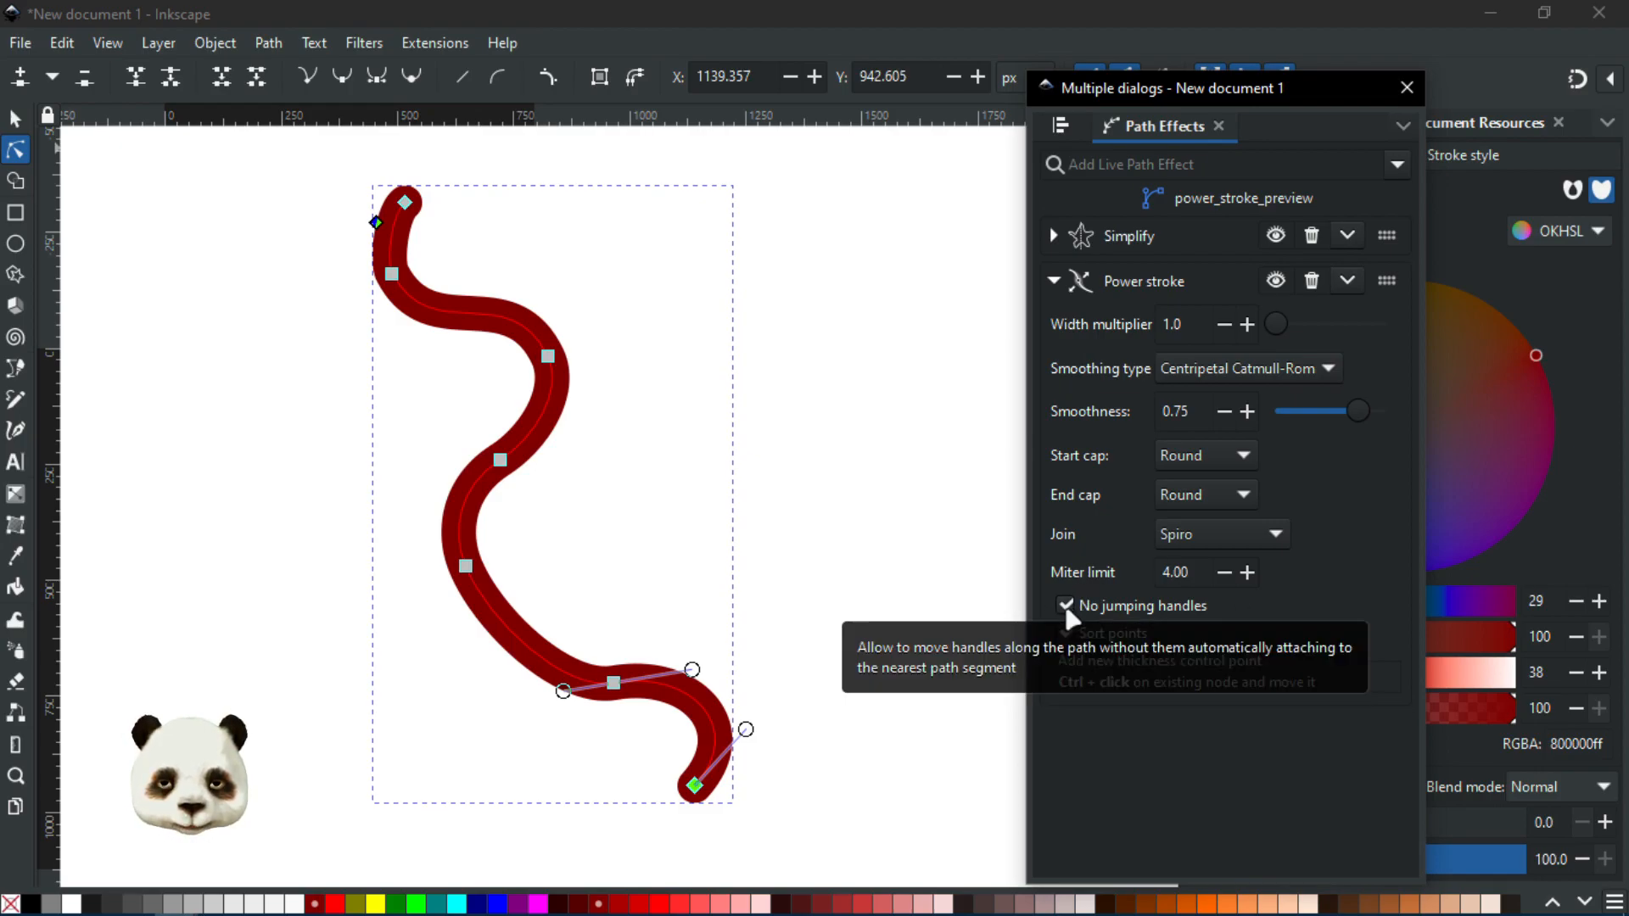
click(1066, 607)
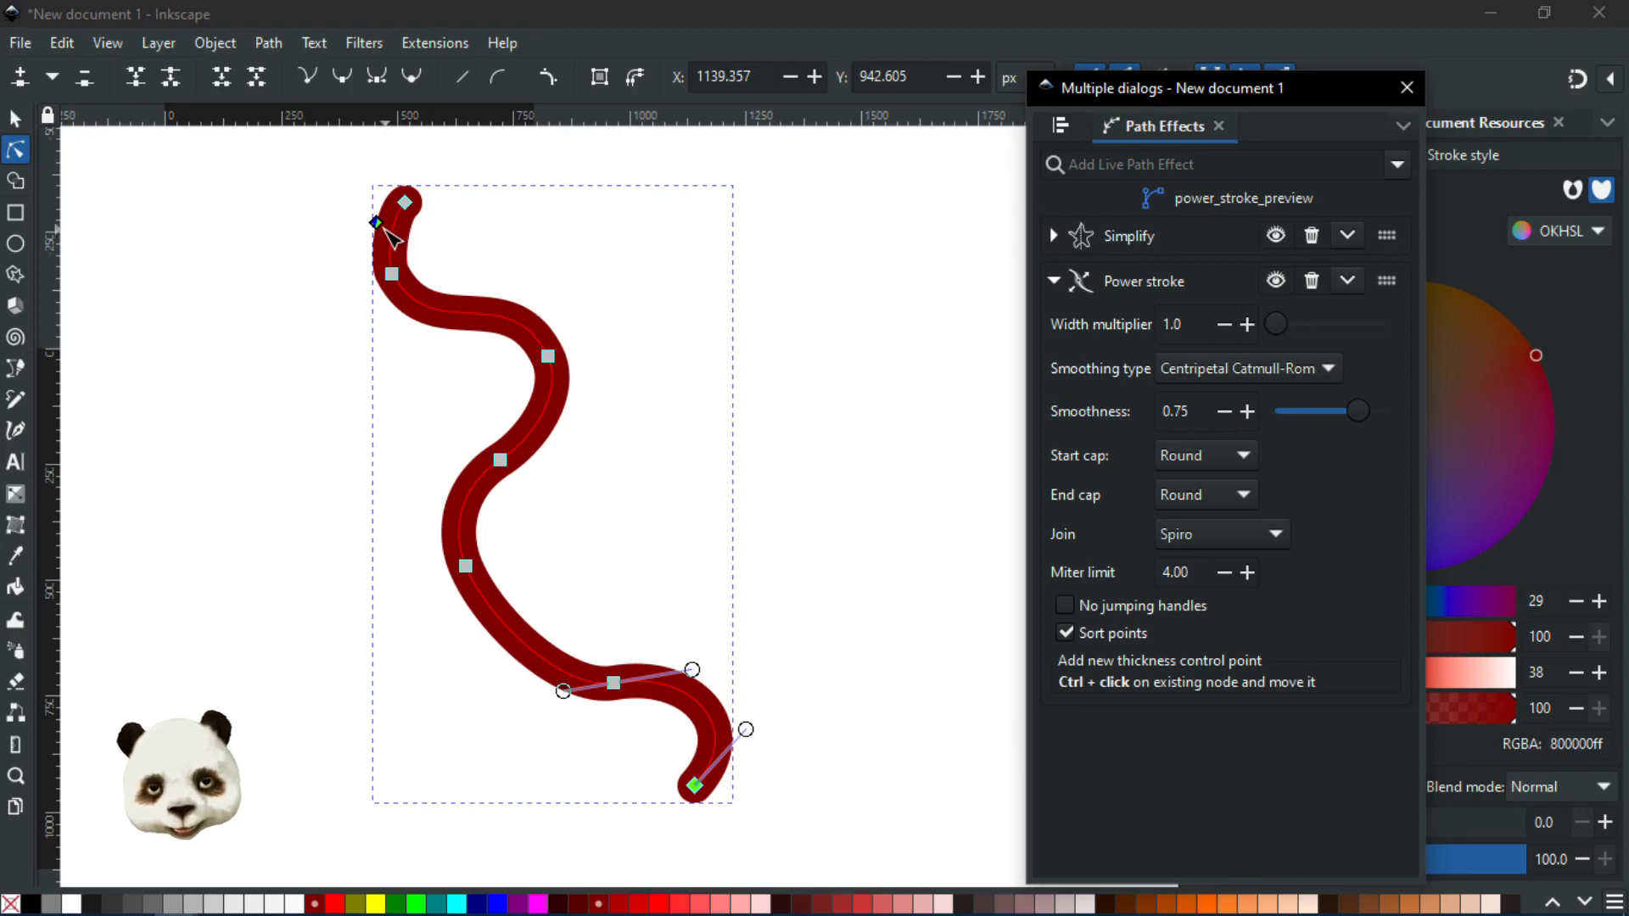
Add thickness control points along the stroke and adjust them so it tapers from a thick upper end to a thin lower end
click(377, 225)
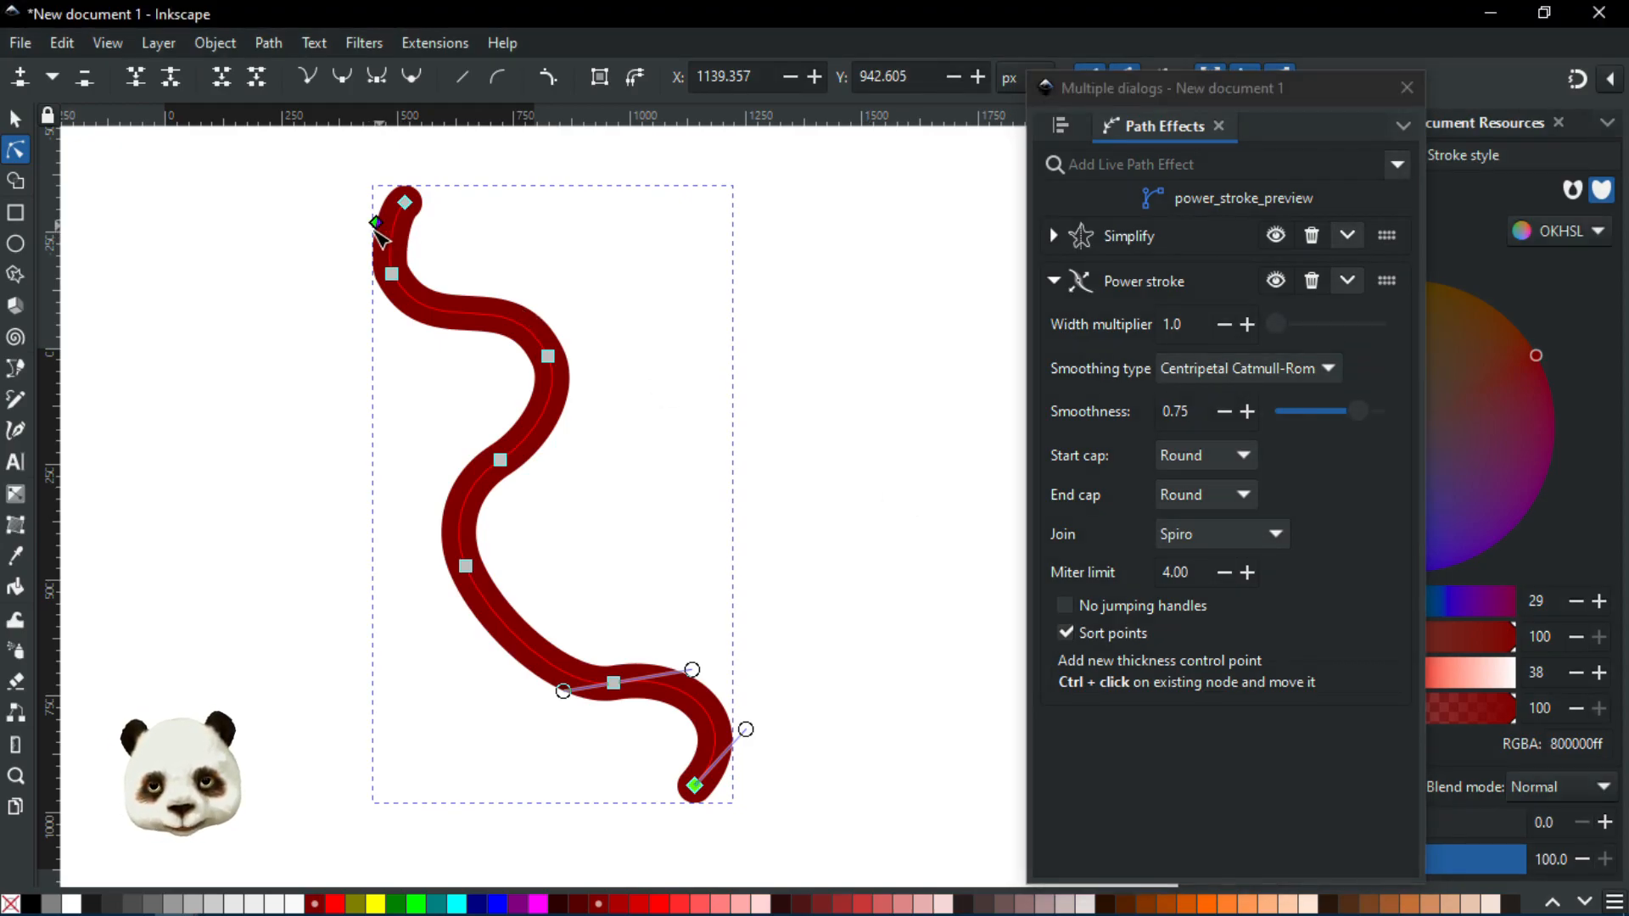
mouse_move(379, 225)
mouse_down()
mouse_move(389, 291)
mouse_move(444, 354)
mouse_move(509, 334)
mouse_move(502, 459)
mouse_move(446, 532)
mouse_move(491, 623)
mouse_move(506, 610)
mouse_up()
ctrl+click(507, 332)
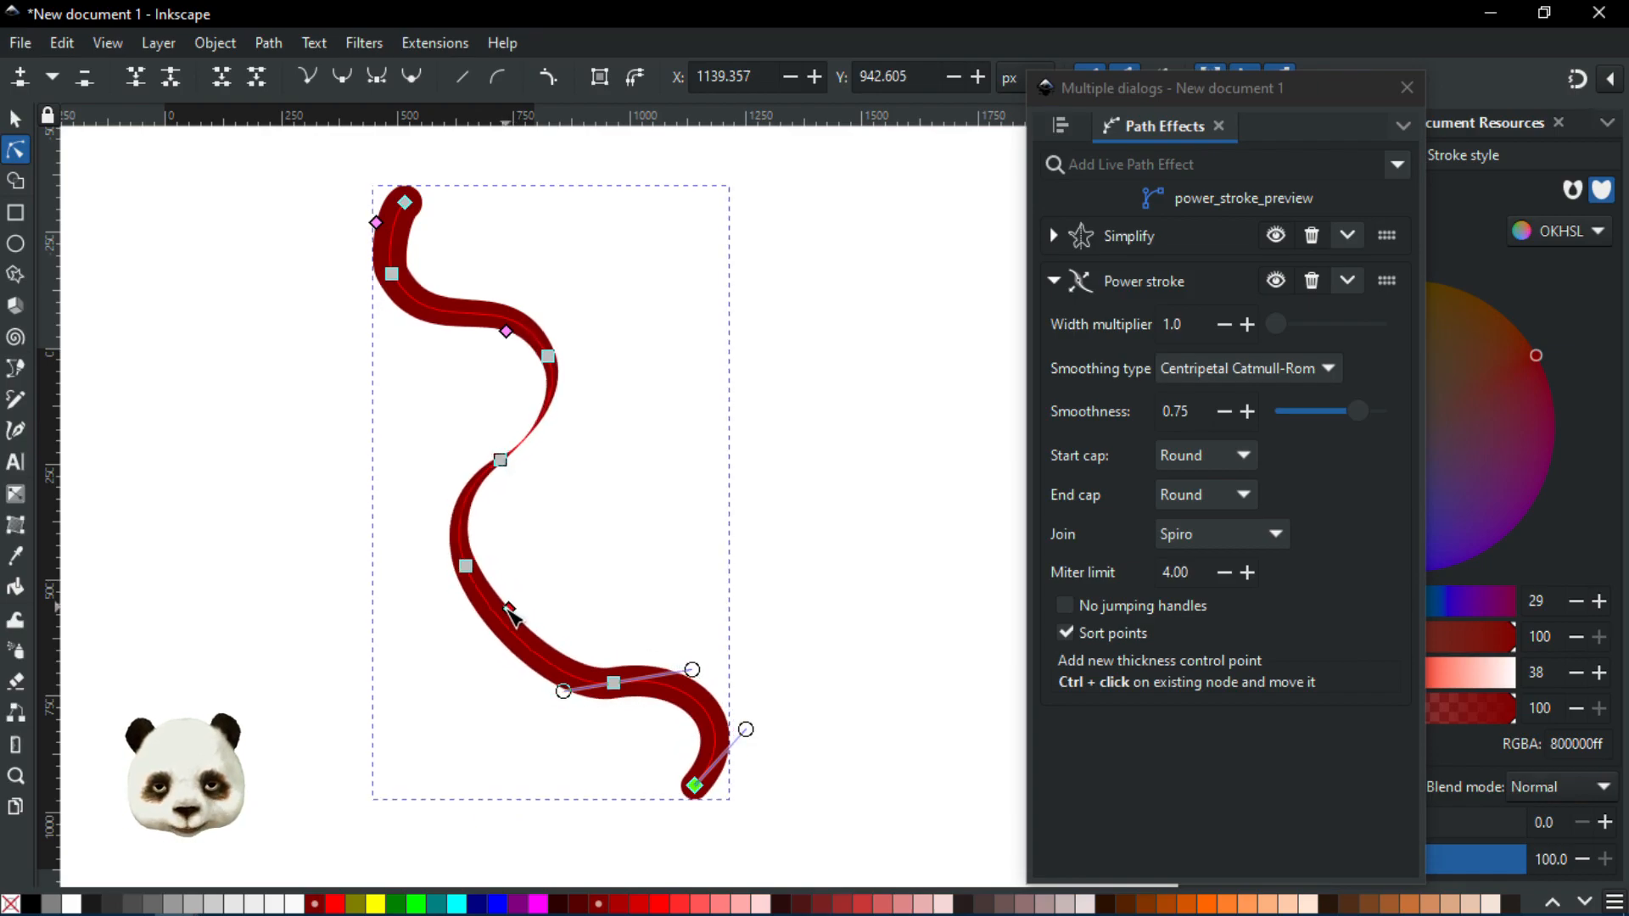
mouse_move(509, 612)
mouse_down()
mouse_move(483, 634)
mouse_move(499, 621)
mouse_up()
click(636, 243)
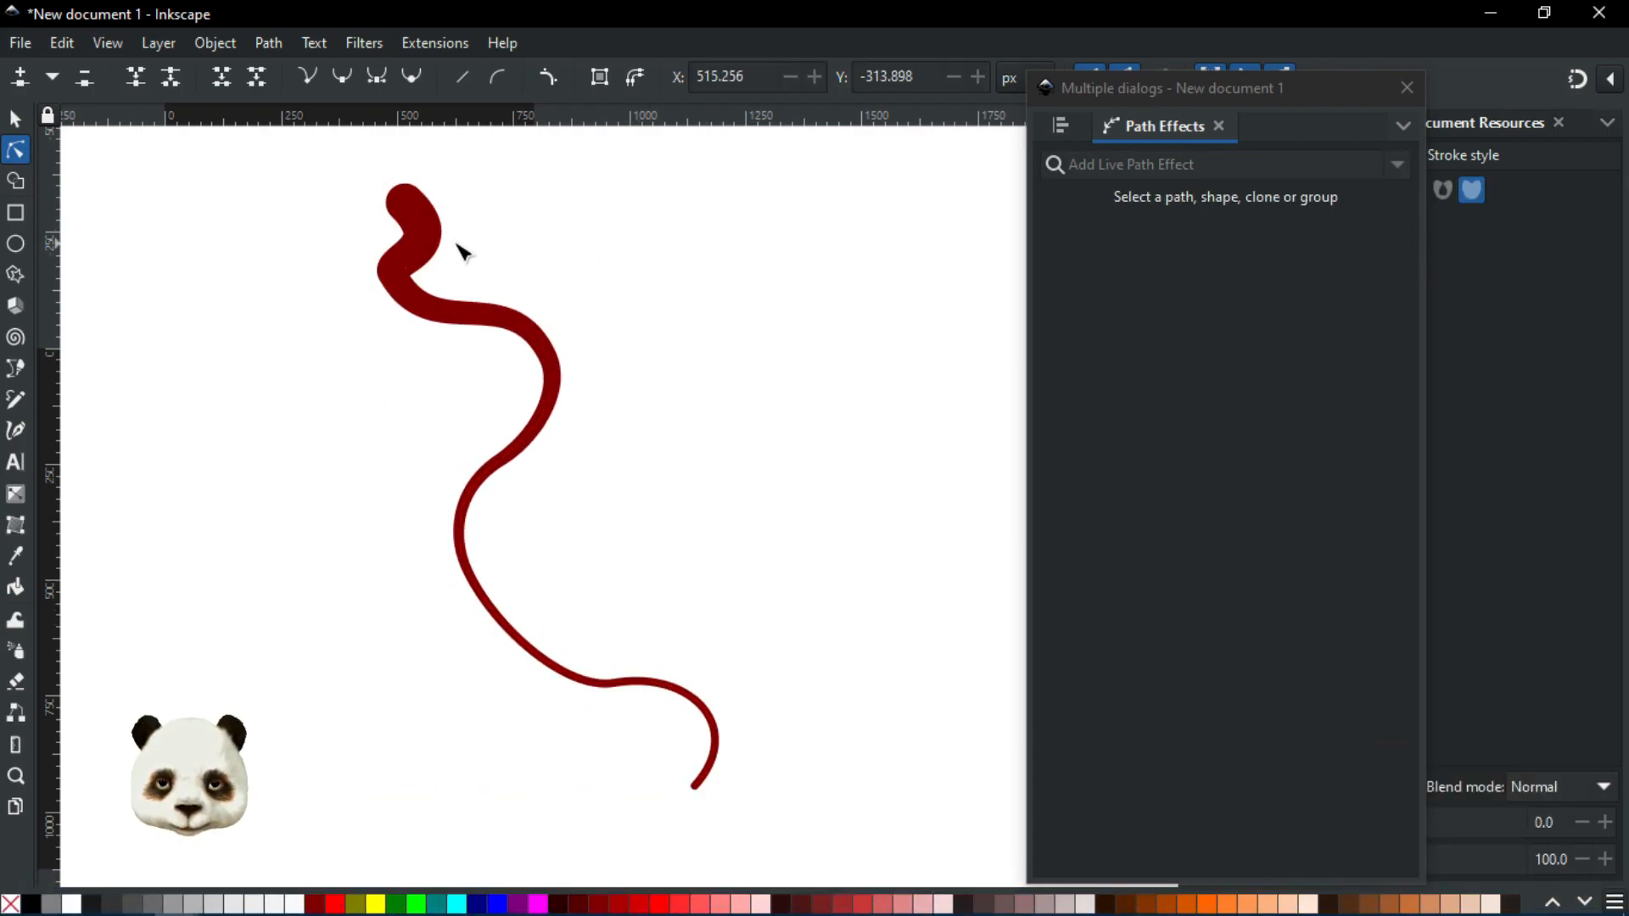
Smooth the bulging upper end of the tapered stroke by moving its first two nodes and their curve handles
click(416, 222)
click(407, 205)
mouse_move(408, 204)
mouse_down()
mouse_move(408, 166)
mouse_move(390, 174)
mouse_up()
drag(569, 282, 613, 388)
drag(431, 364, 428, 346)
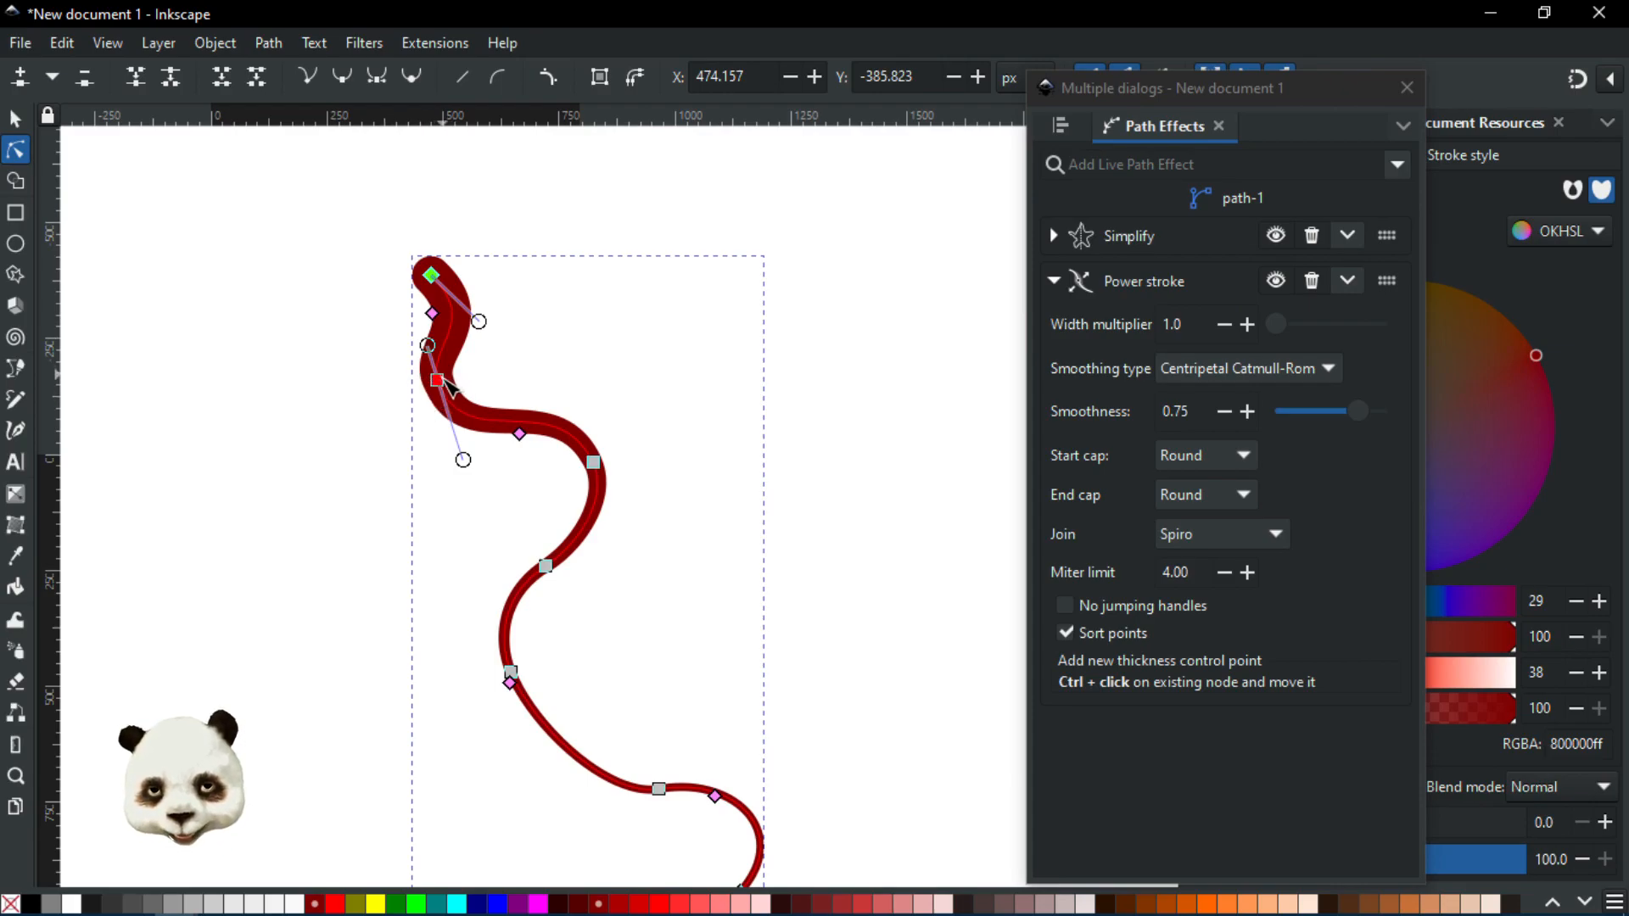
mouse_move(442, 391)
mouse_down()
mouse_move(416, 402)
mouse_move(404, 349)
mouse_up()
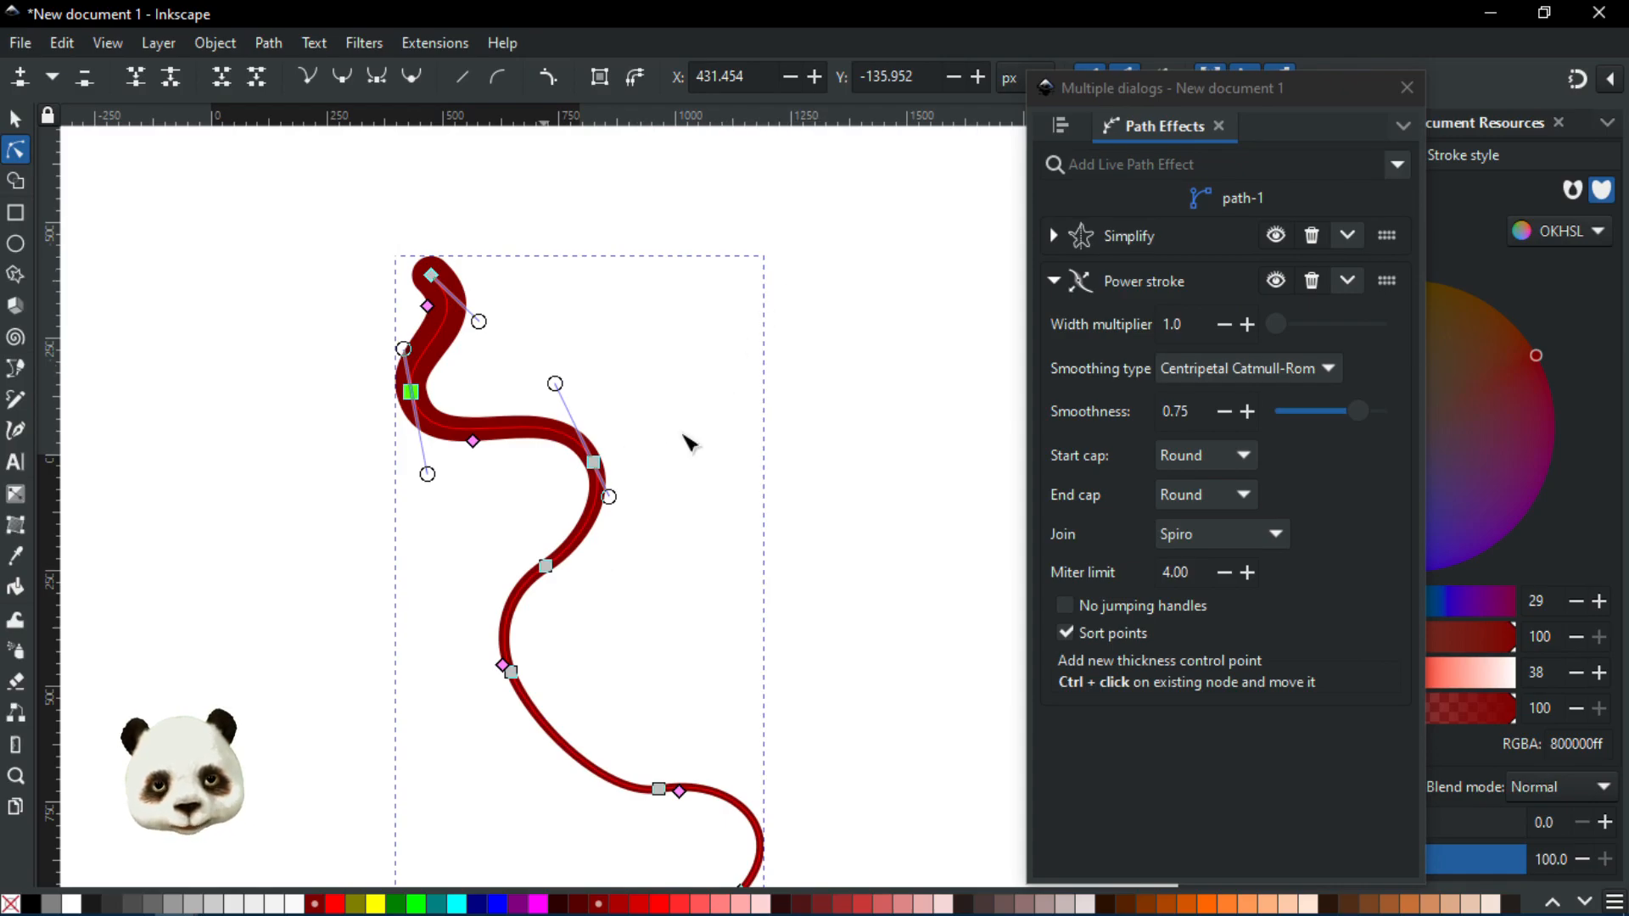
Move the new document's window aside to look at the creature in t-shirts_01.svg, and maximize the window again
drag(571, 14, 1393, 171)
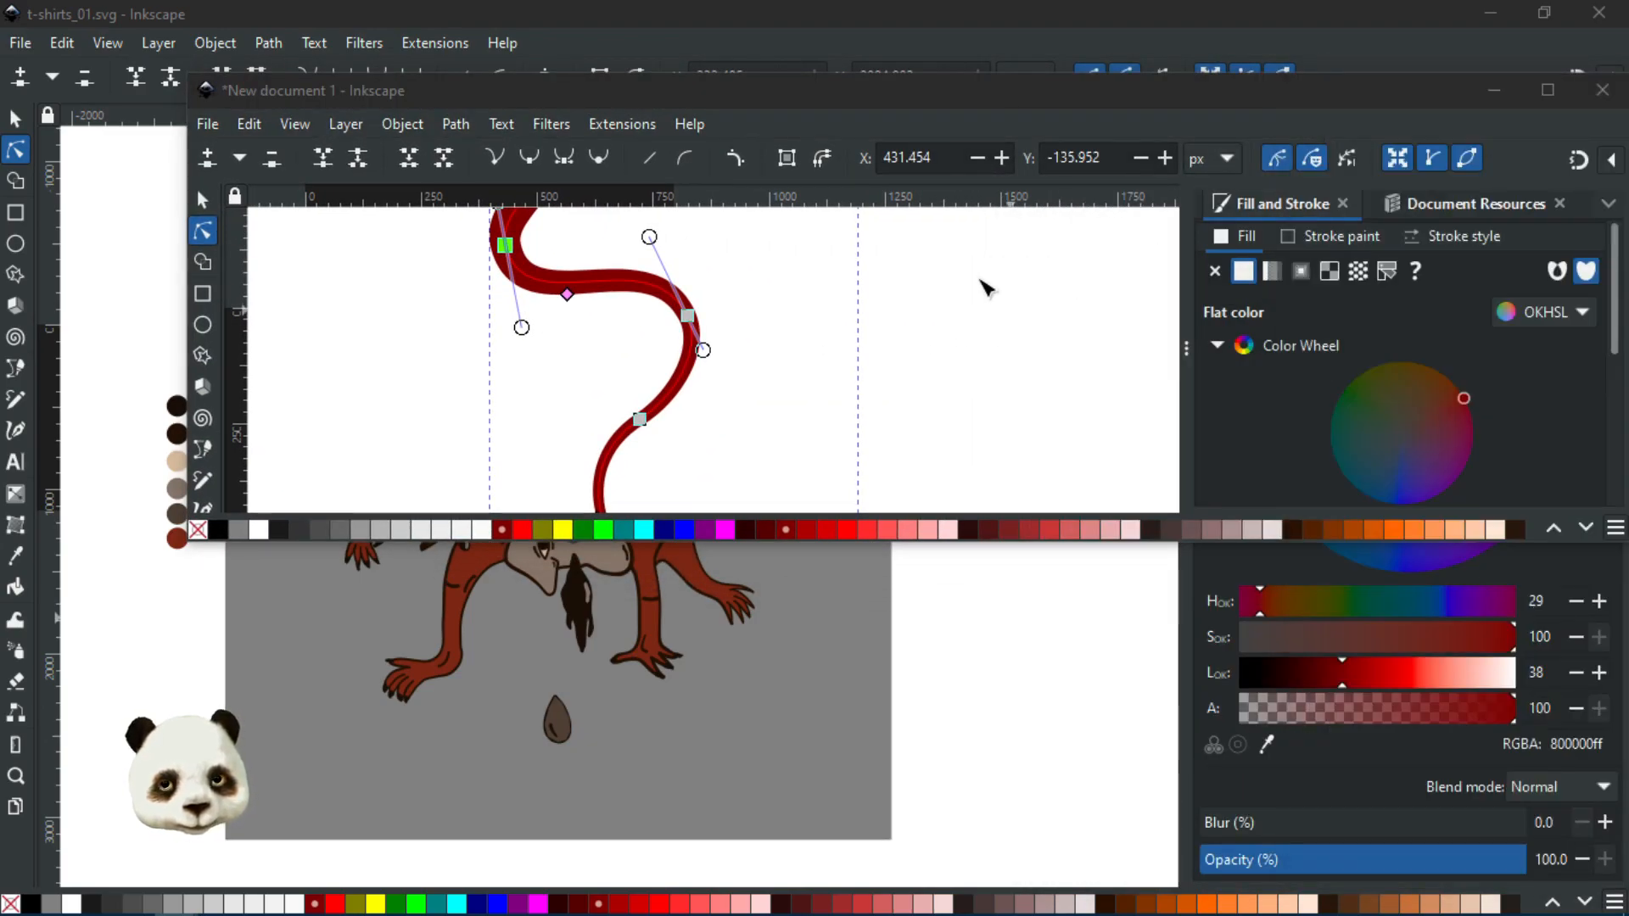
drag(788, 95, 1230, 133)
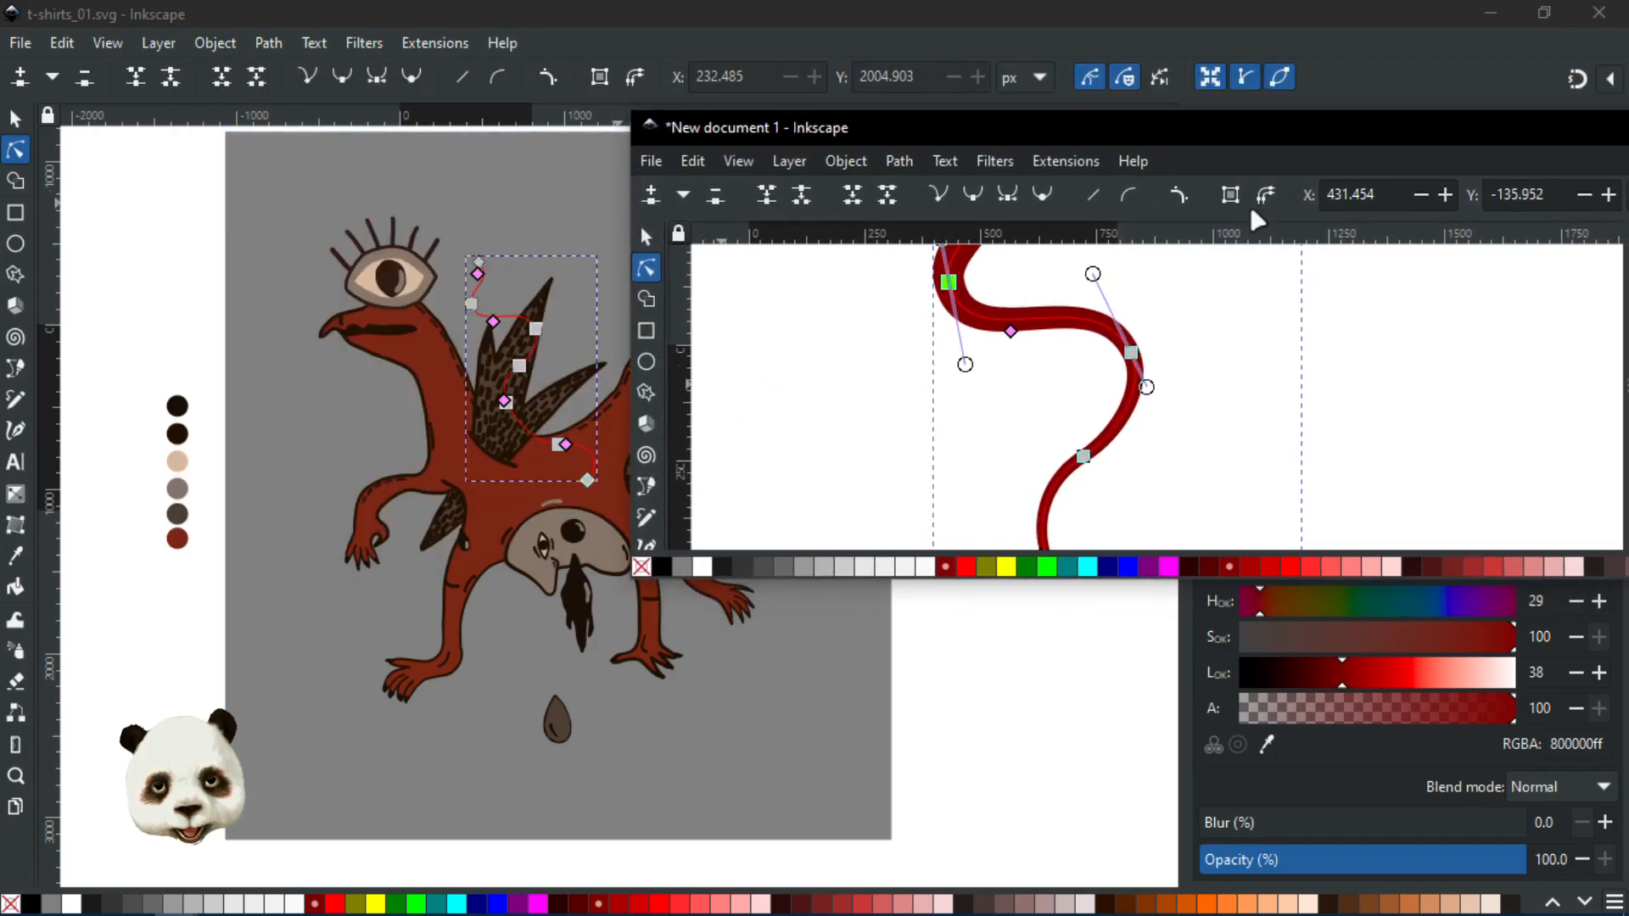
double_click(1298, 138)
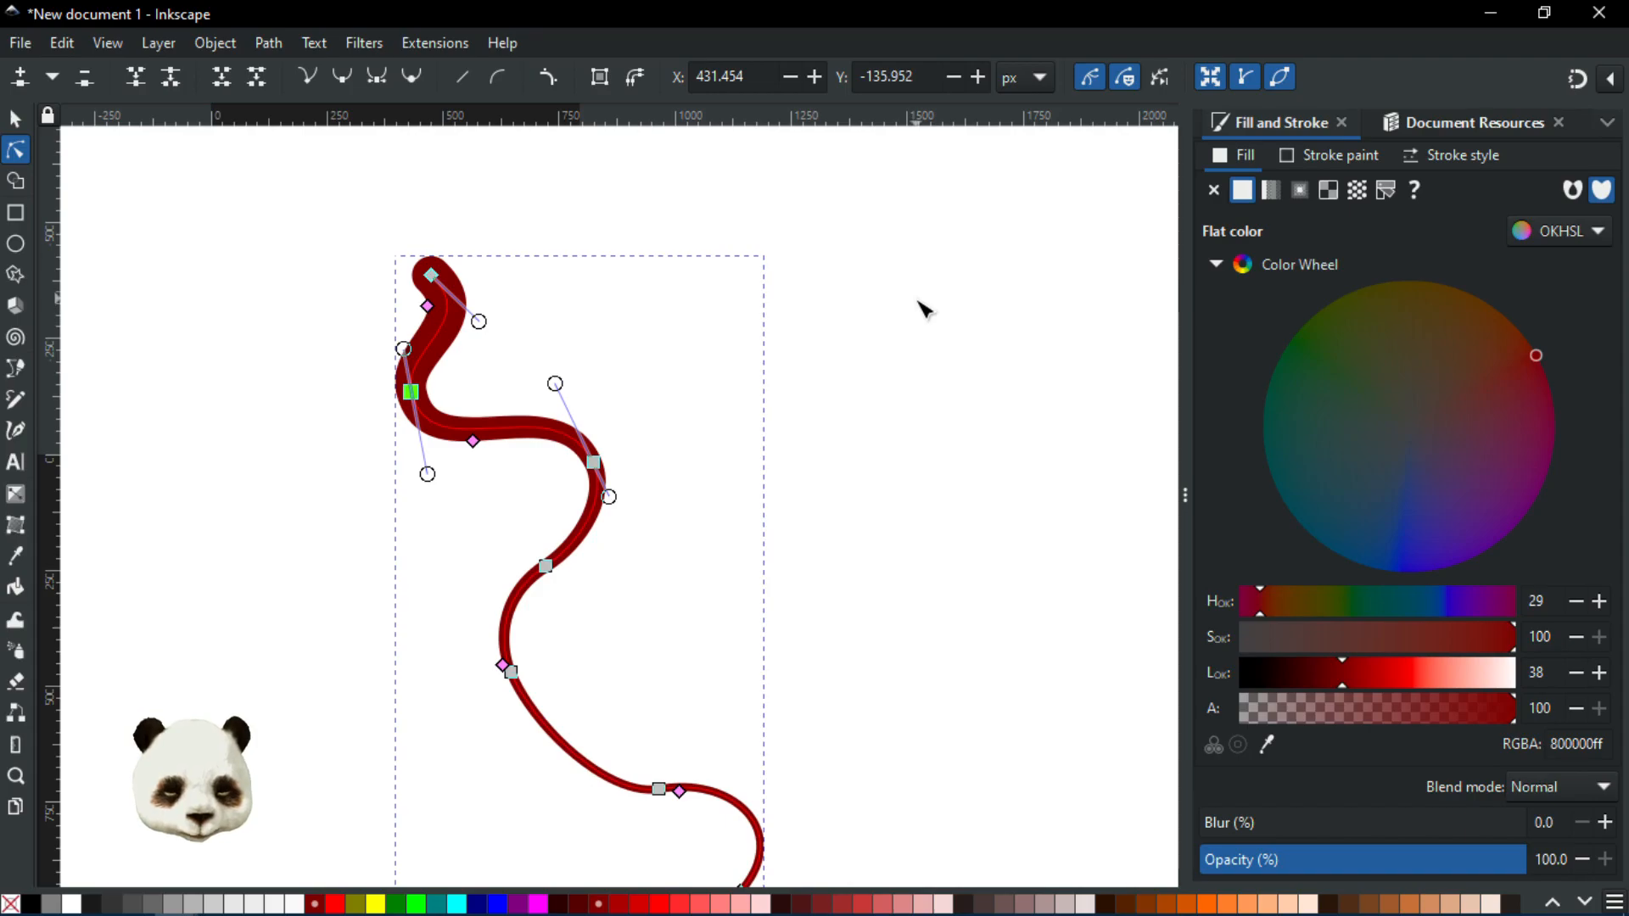
Draw a closed, rounded shape beside the tapered stroke with the Pen tool and fill it with dark grey (1a1a1a)
key(b)
click(978, 269)
drag(872, 348, 982, 487)
key(BackSpace)
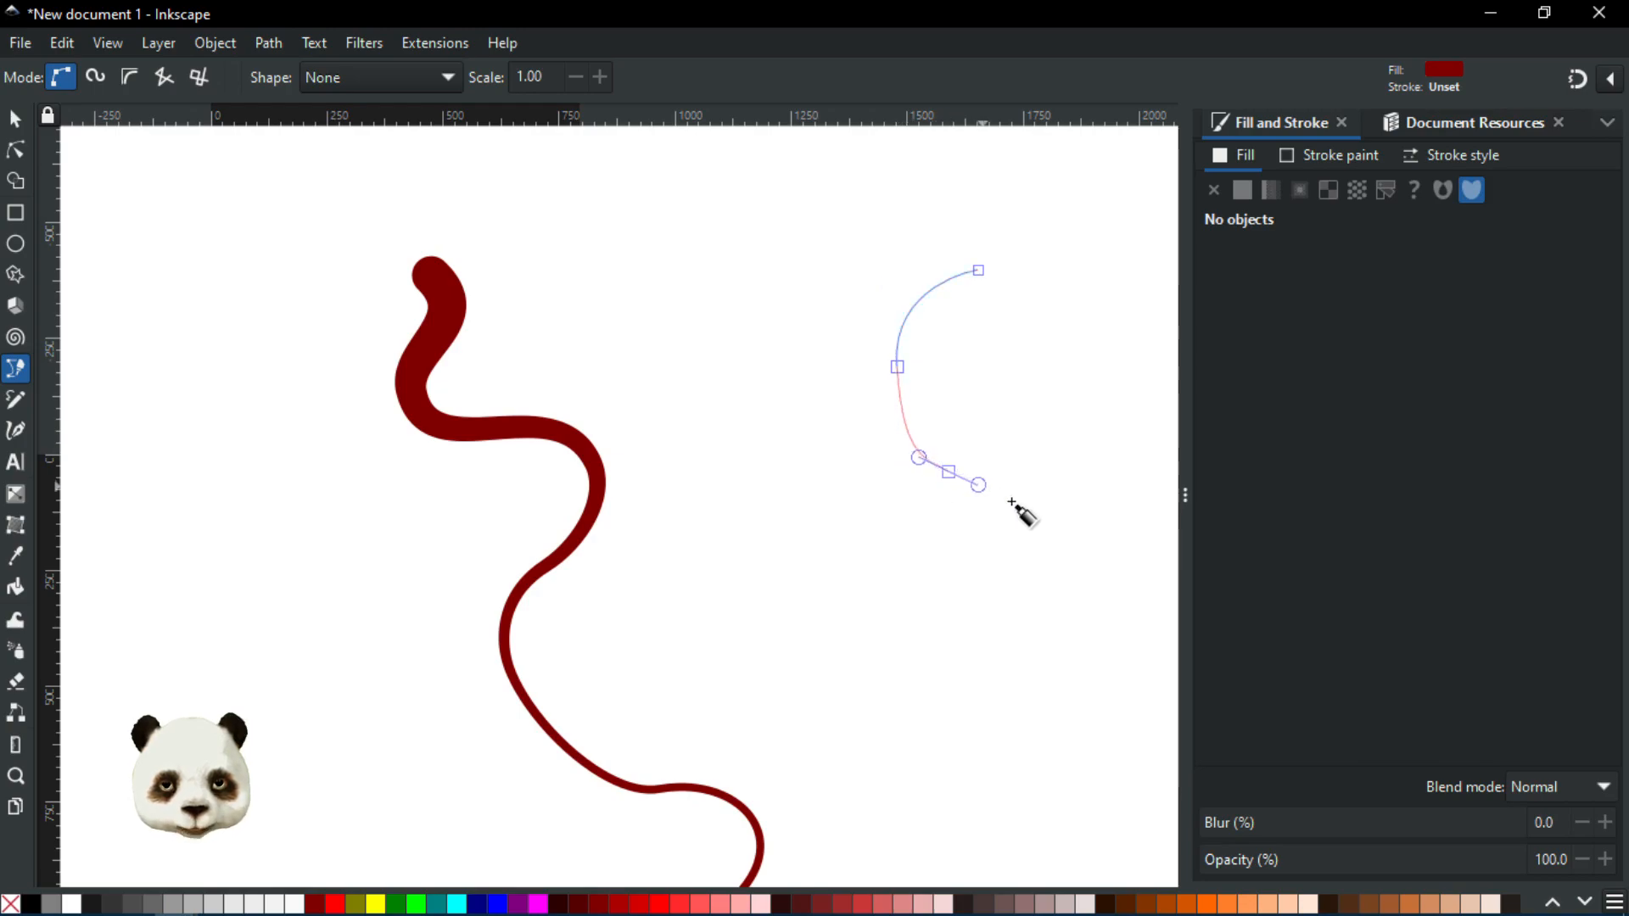
drag(1099, 455, 1117, 418)
drag(1114, 316, 1092, 288)
drag(973, 271, 917, 309)
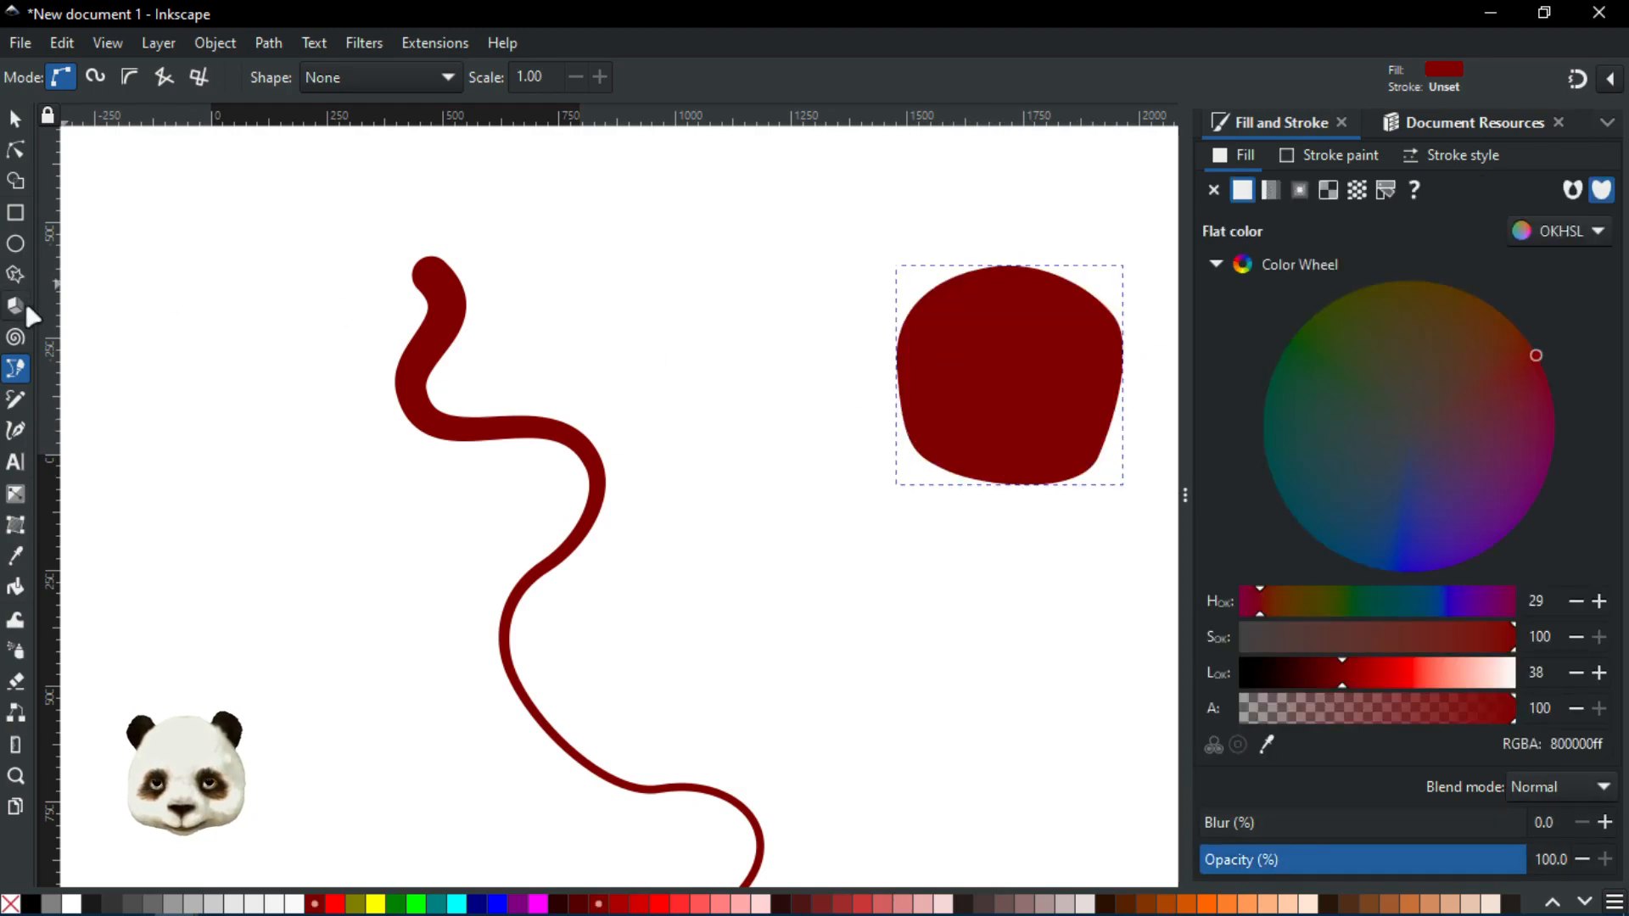
click(93, 904)
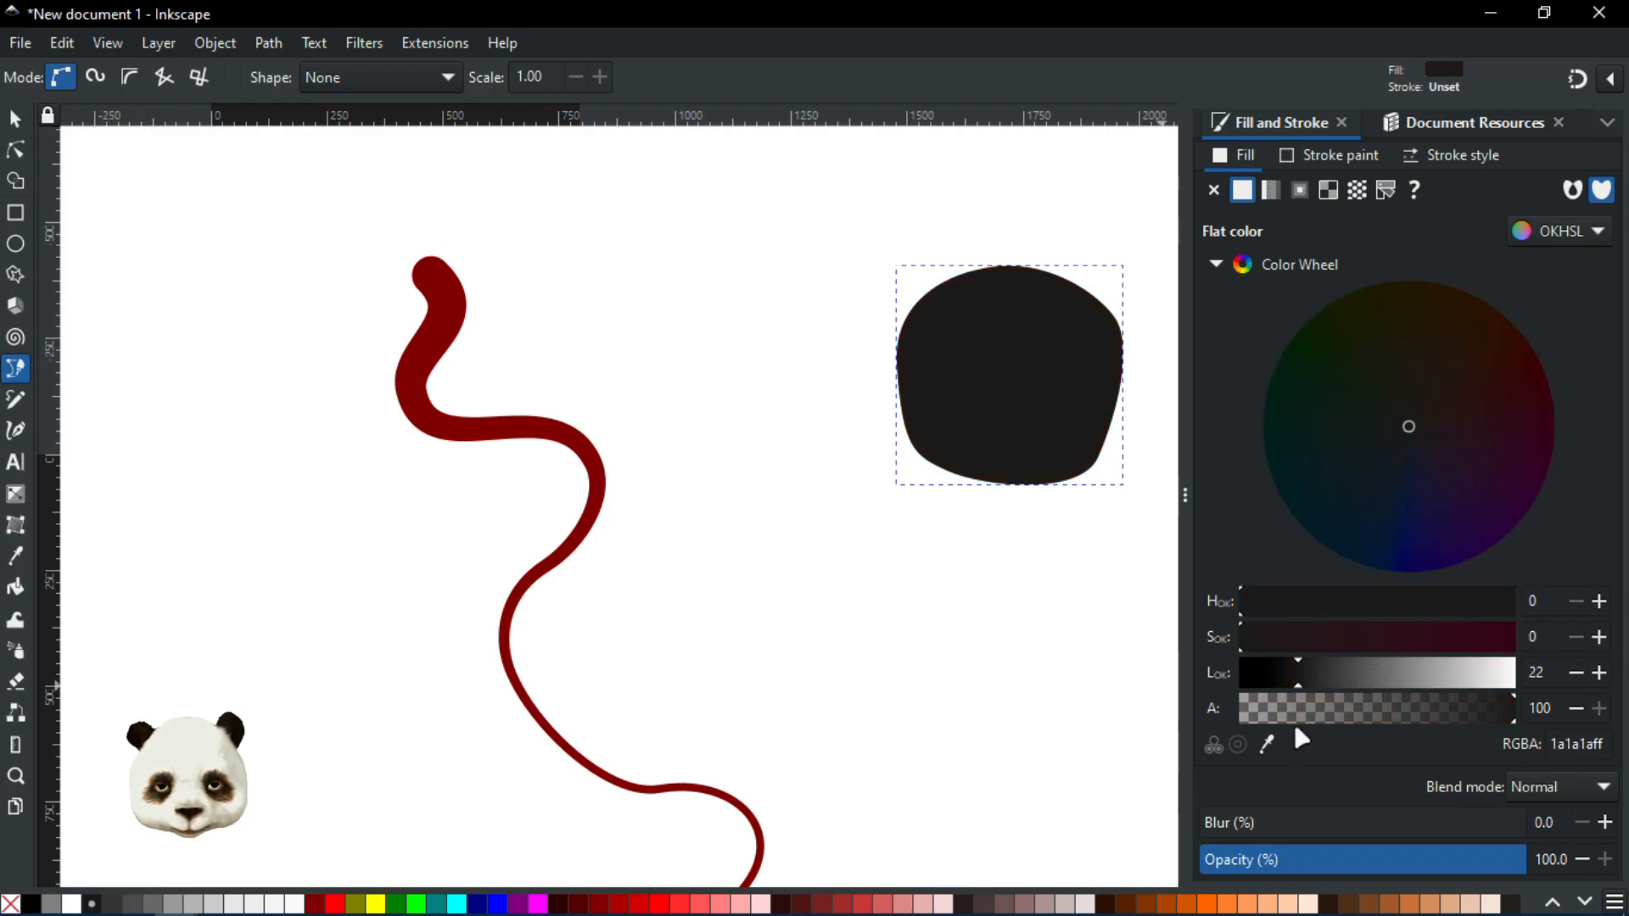
Change the rounded shape's fill to dark reddish brown (3f2222)
click(1273, 636)
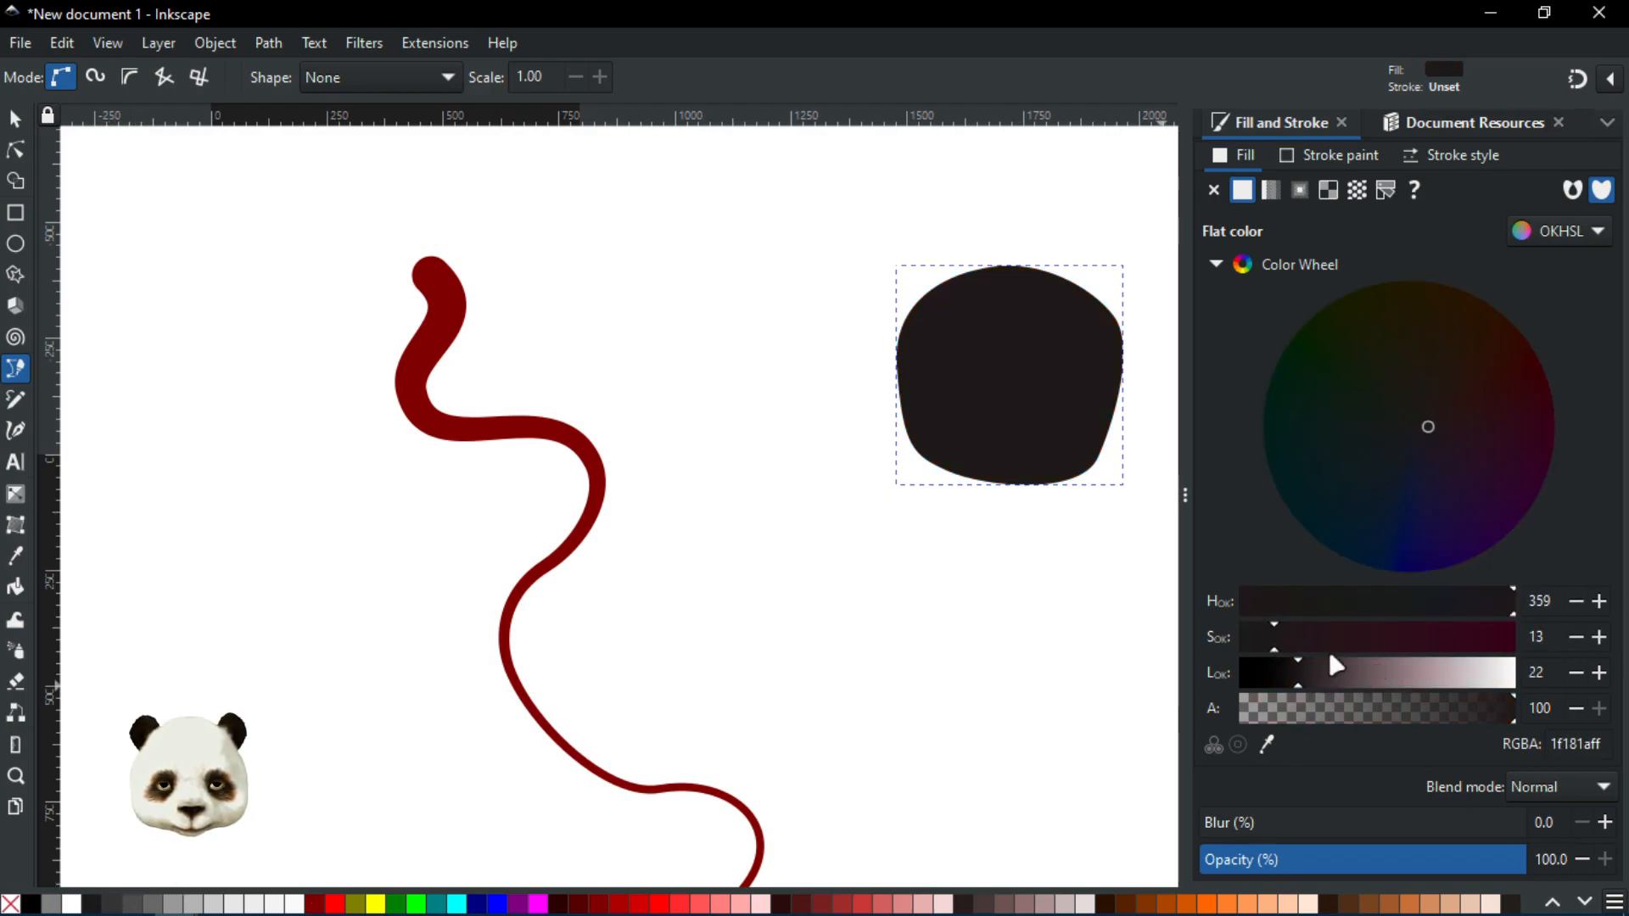
click(1312, 679)
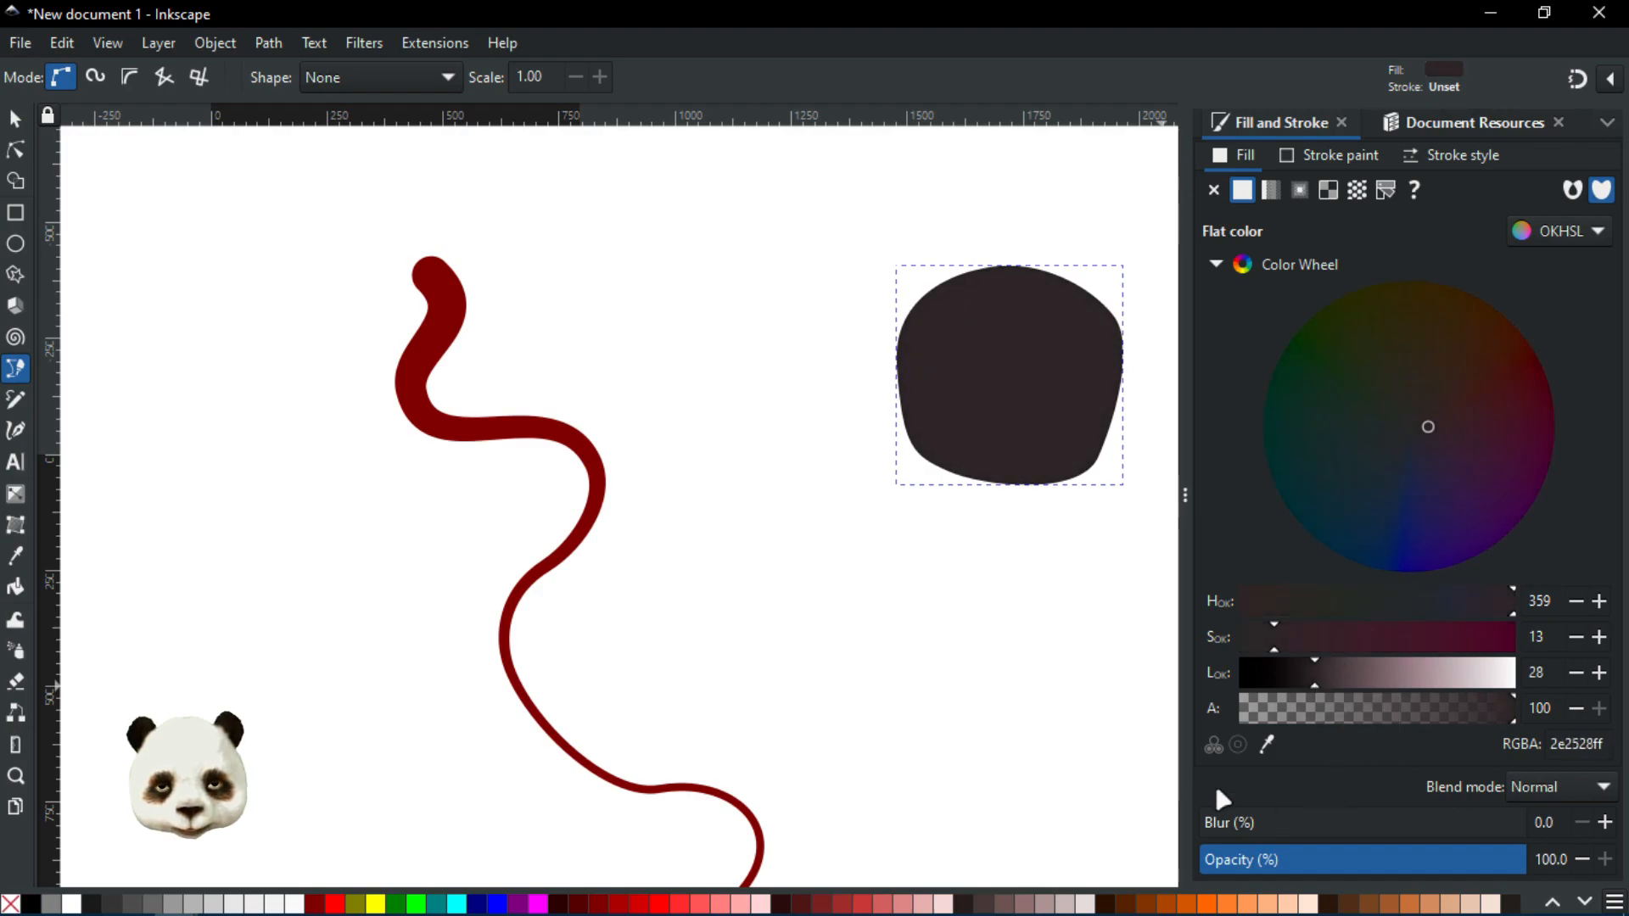
drag(1429, 426, 1442, 419)
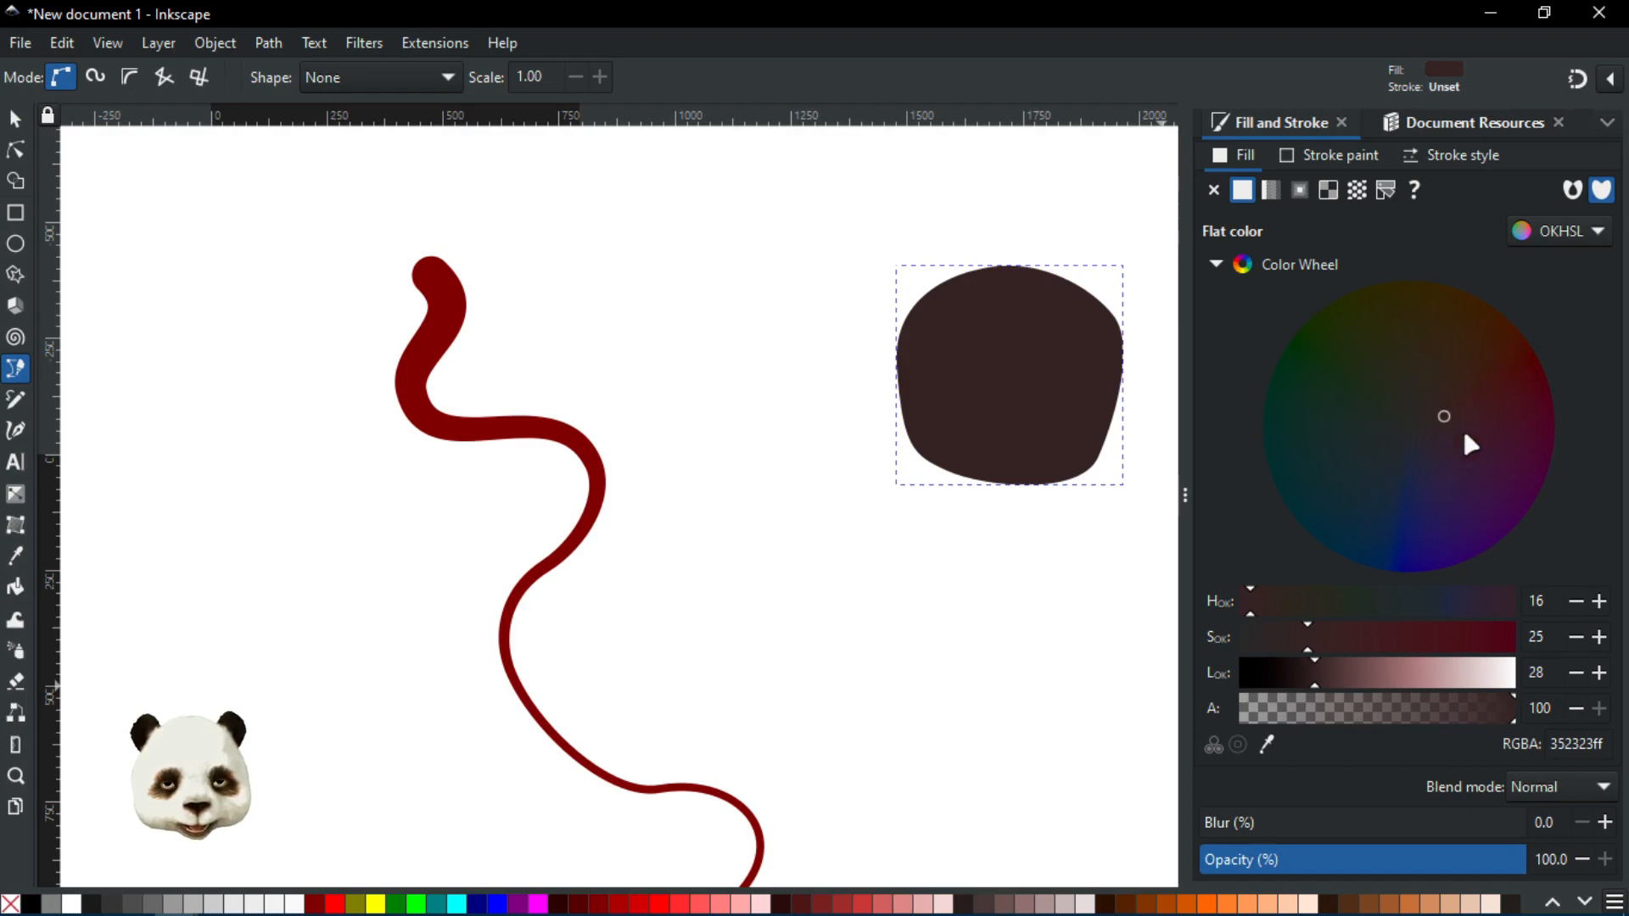
mouse_move(1483, 409)
mouse_down()
mouse_move(1464, 410)
mouse_move(1470, 426)
mouse_up()
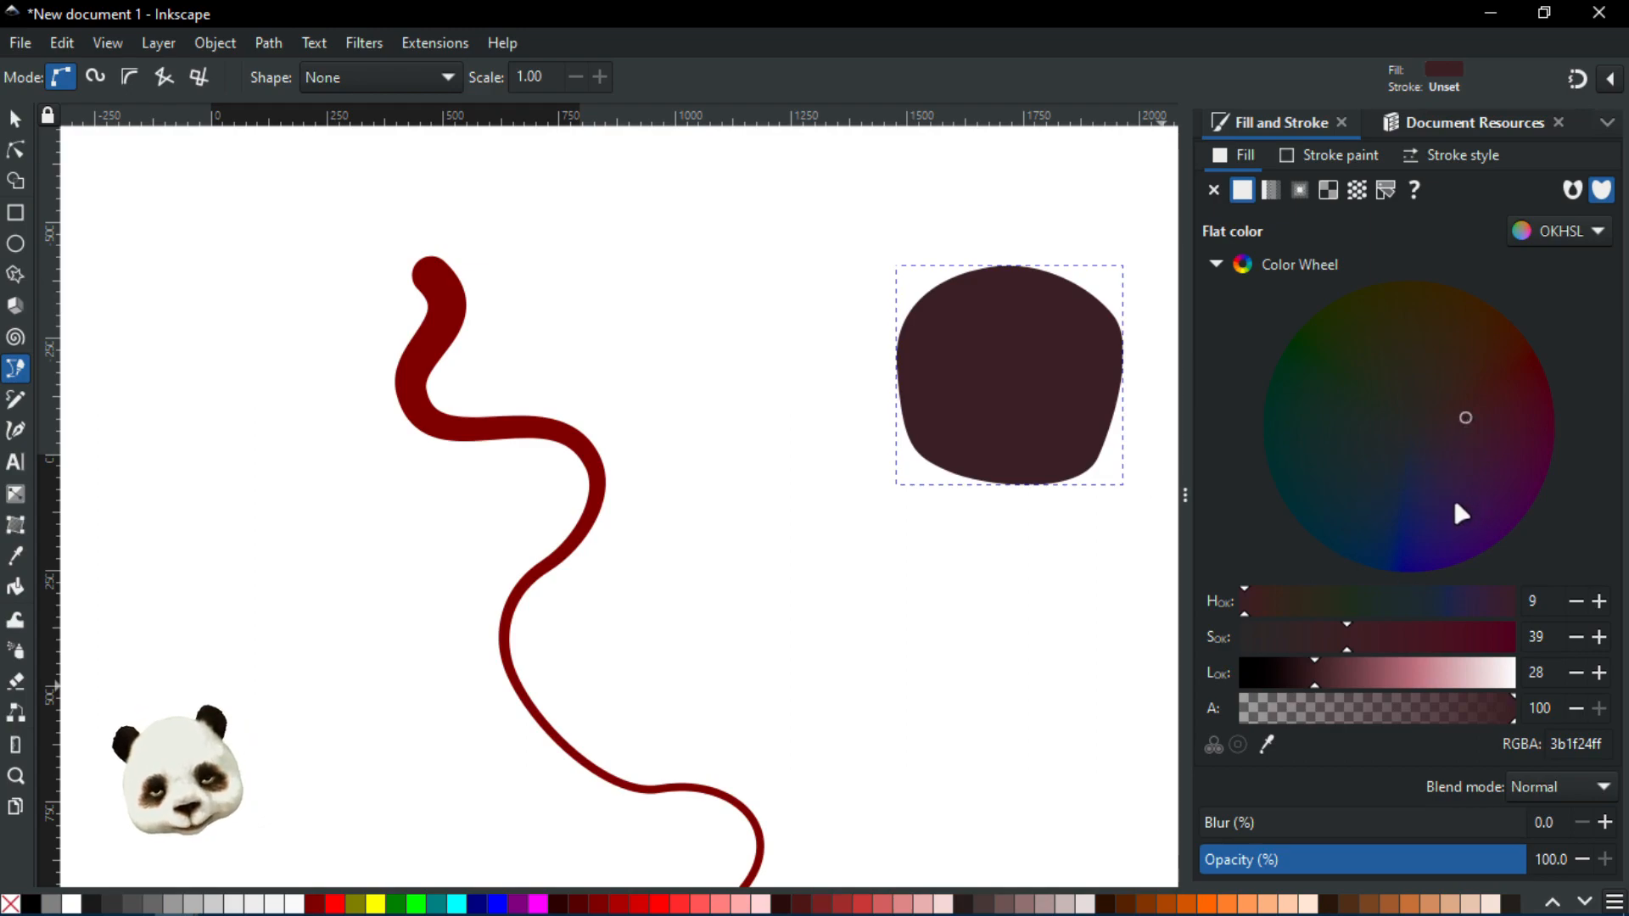
drag(1320, 678, 1318, 683)
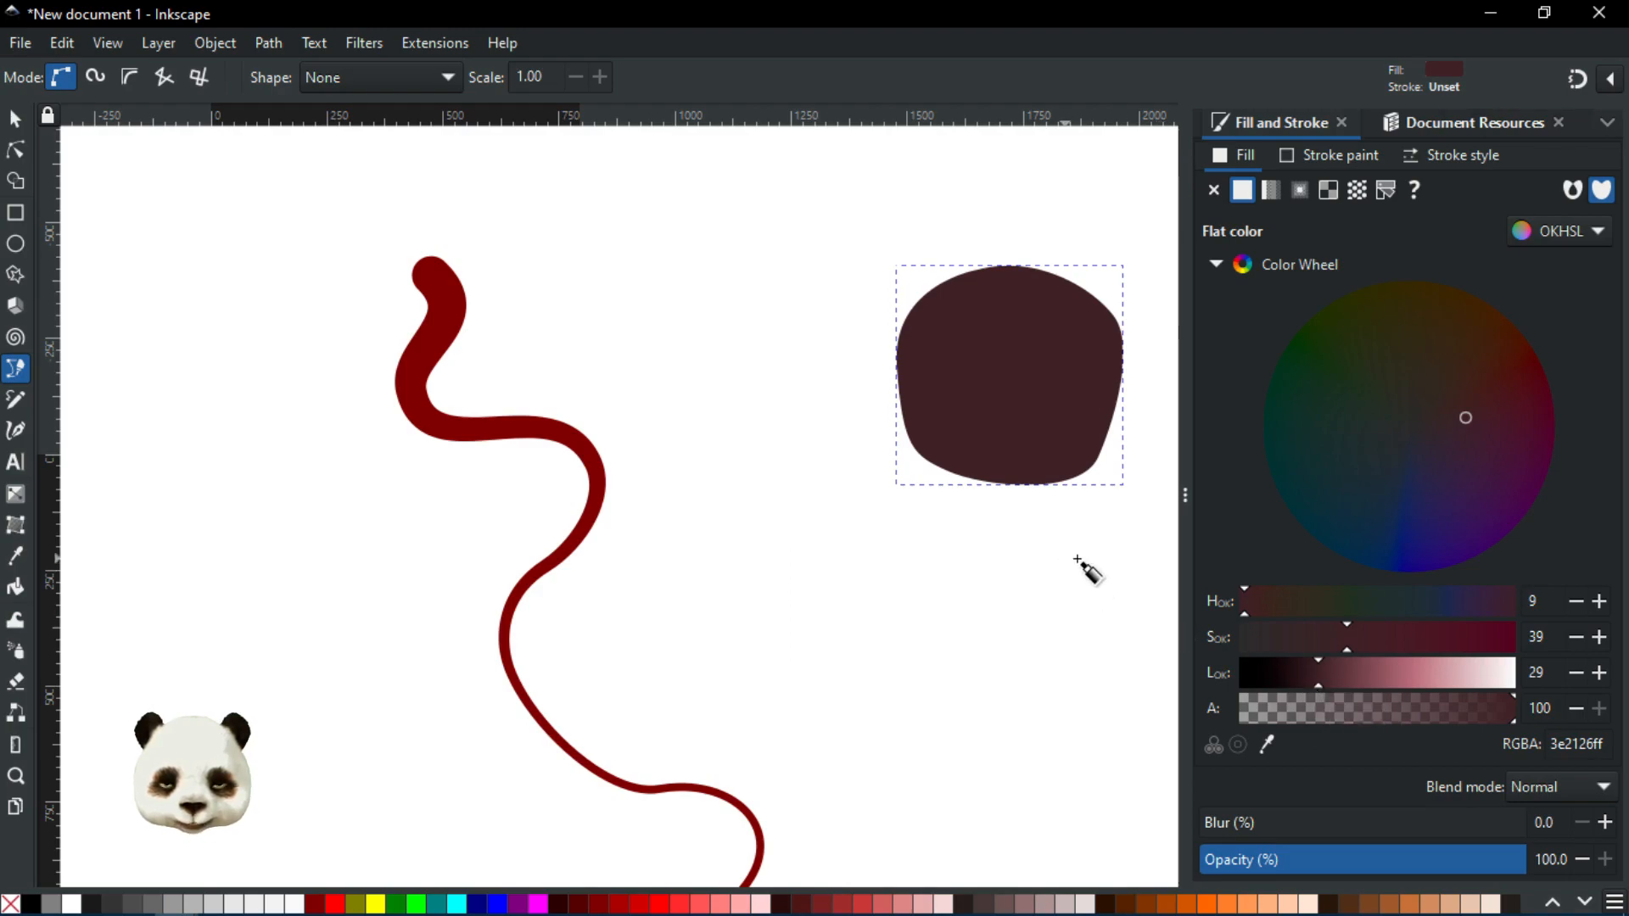
drag(883, 603, 695, 619)
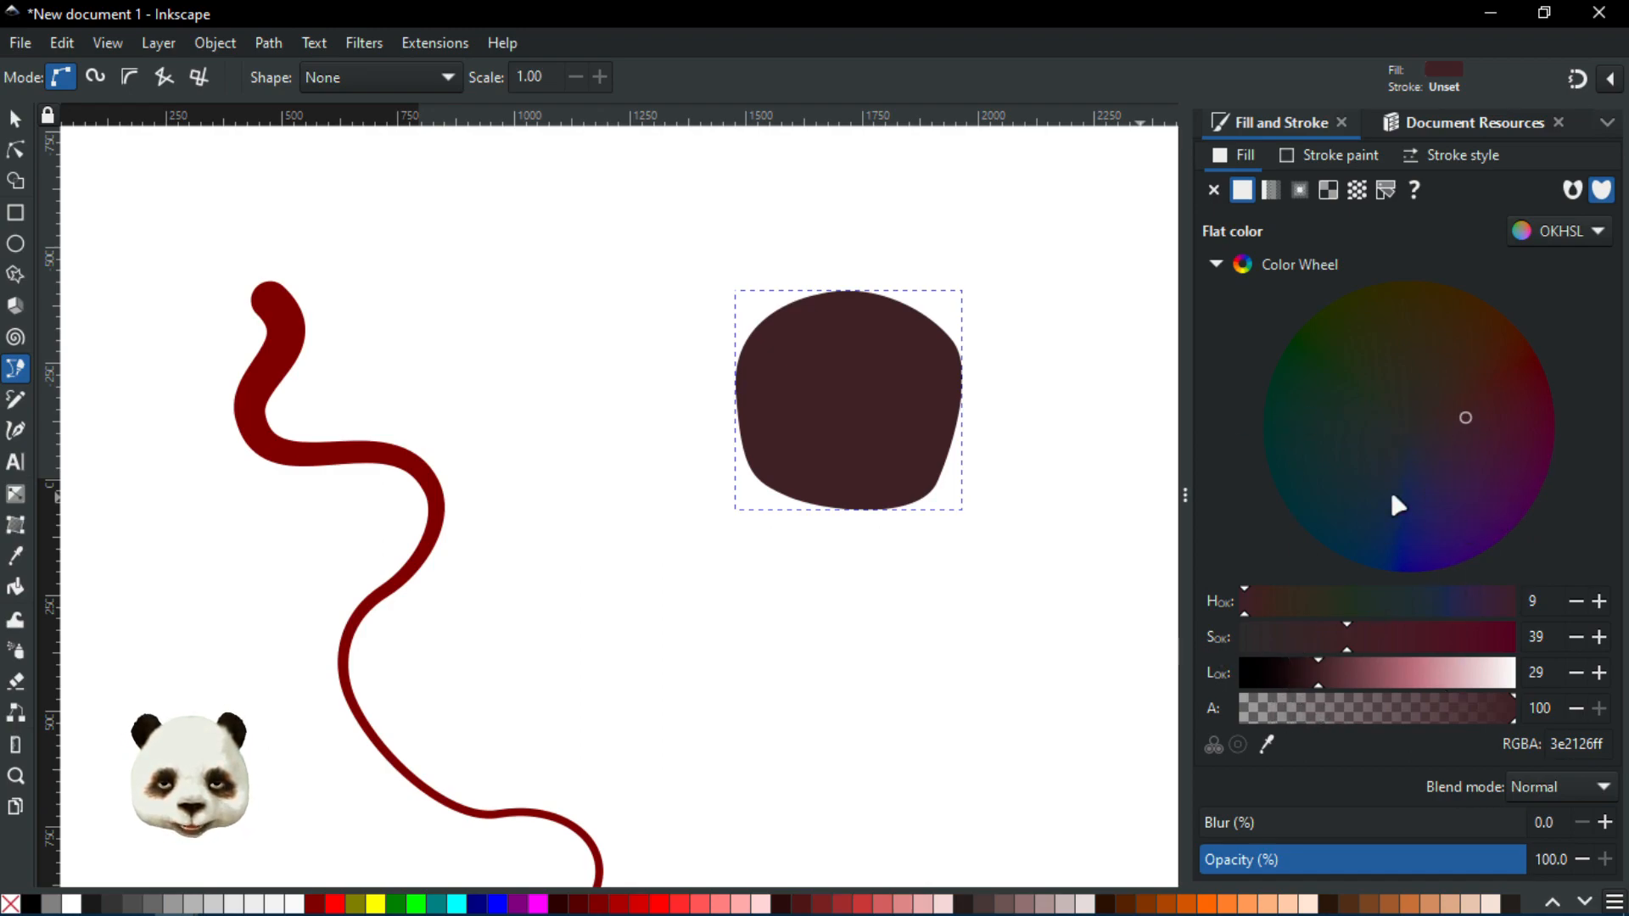
drag(1461, 419, 1461, 406)
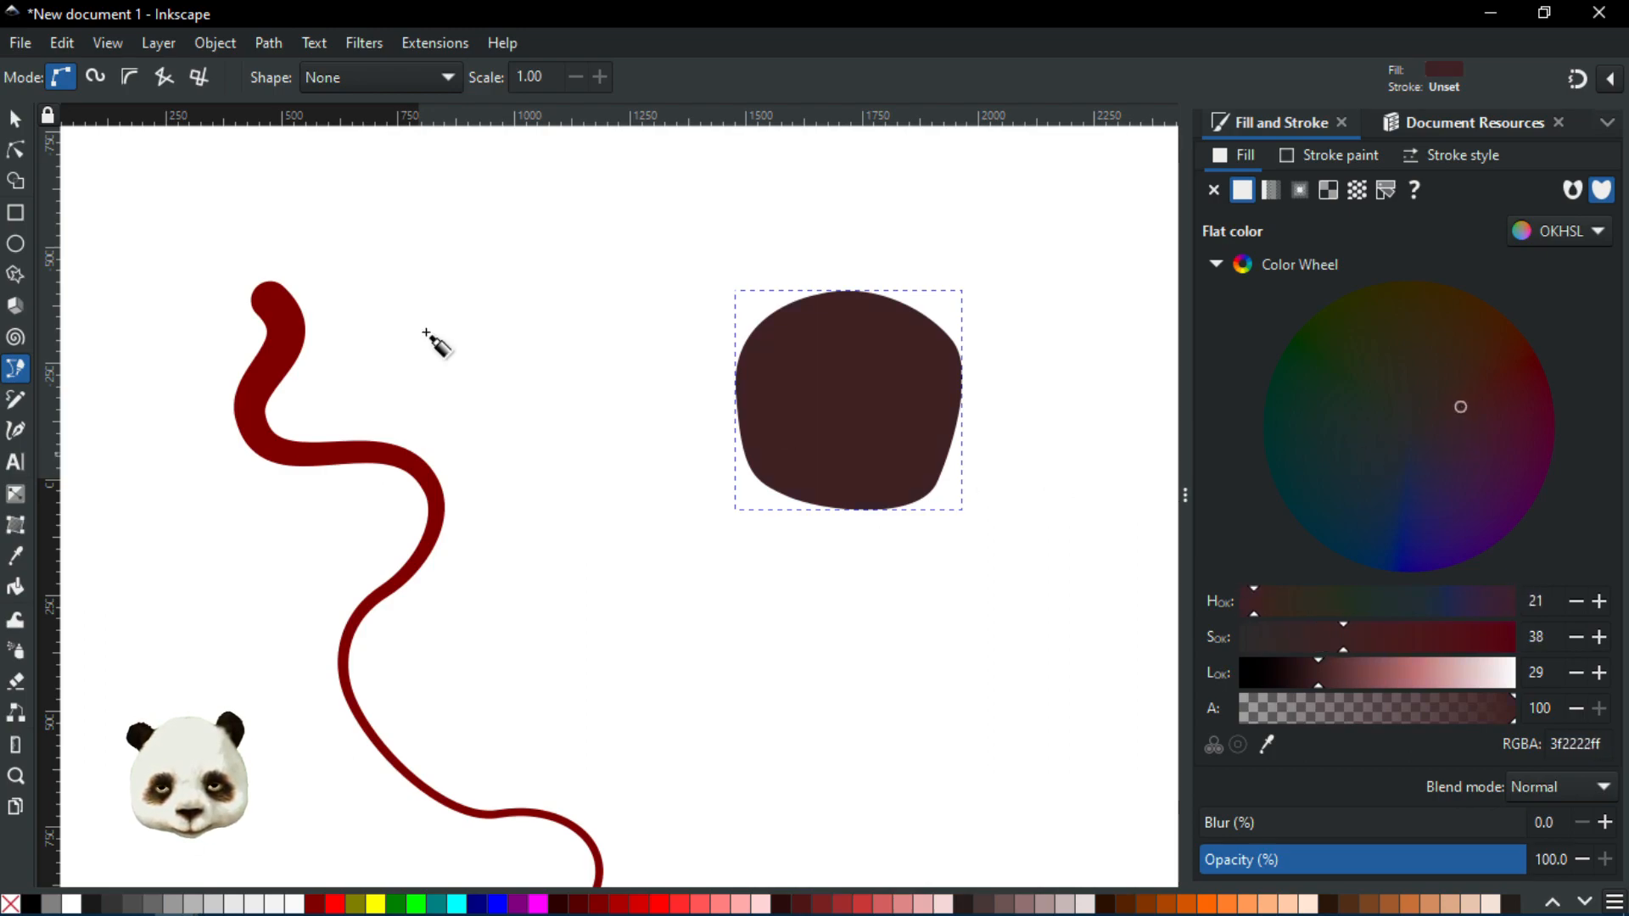
Draw a closed, curved crescent highlight inside the right side of the brown shape with the Pen tool
key(n)
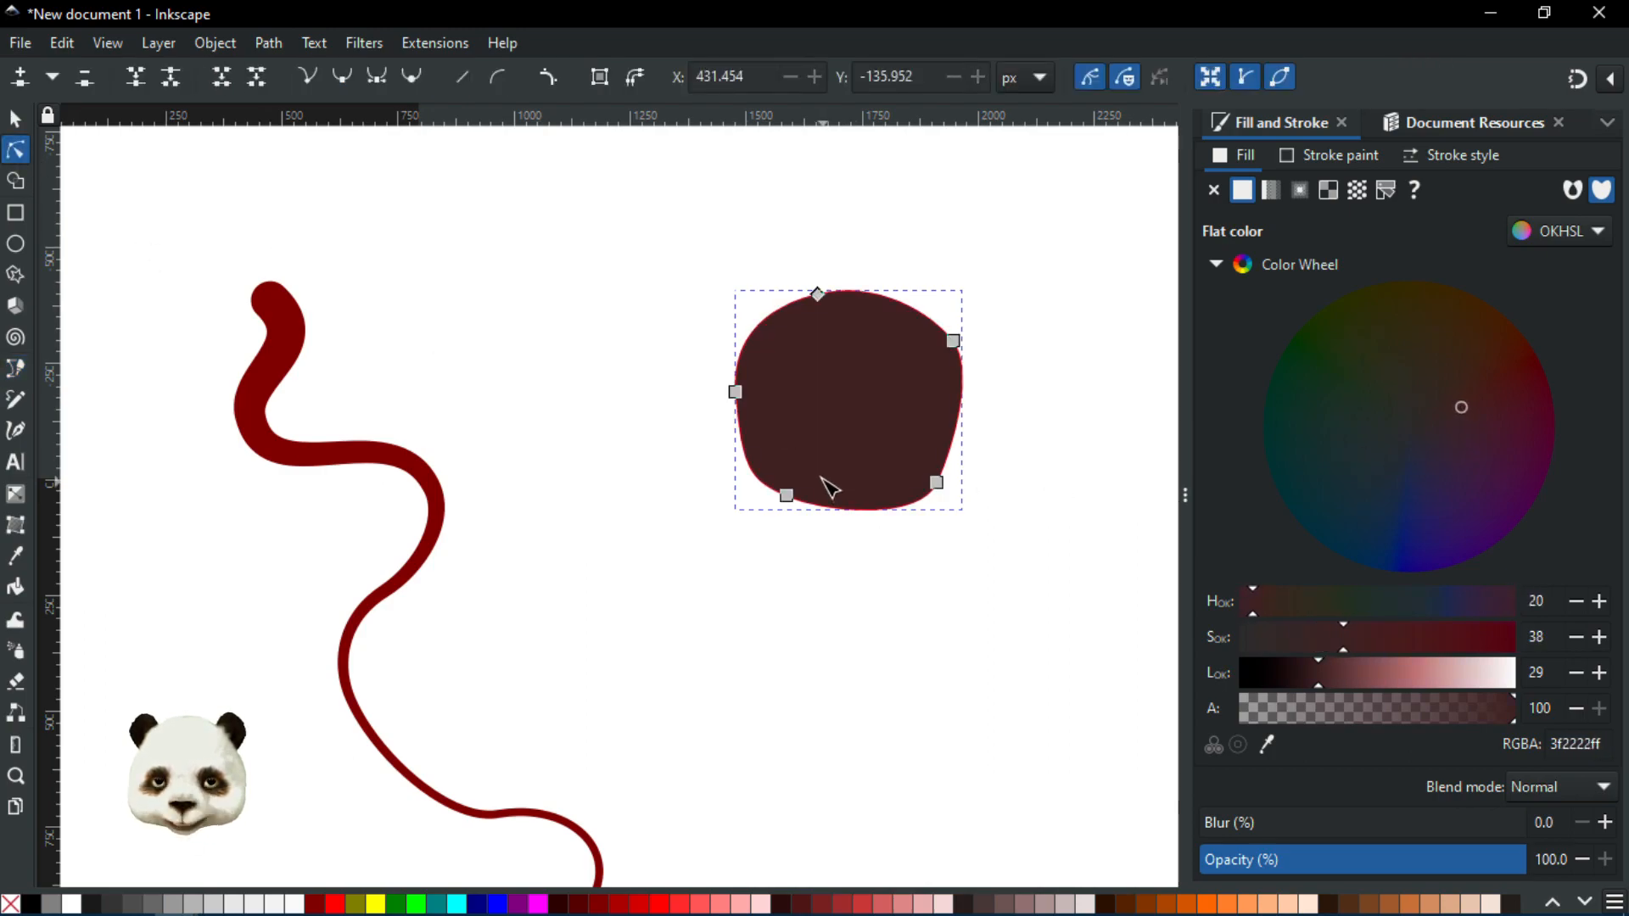
key(b)
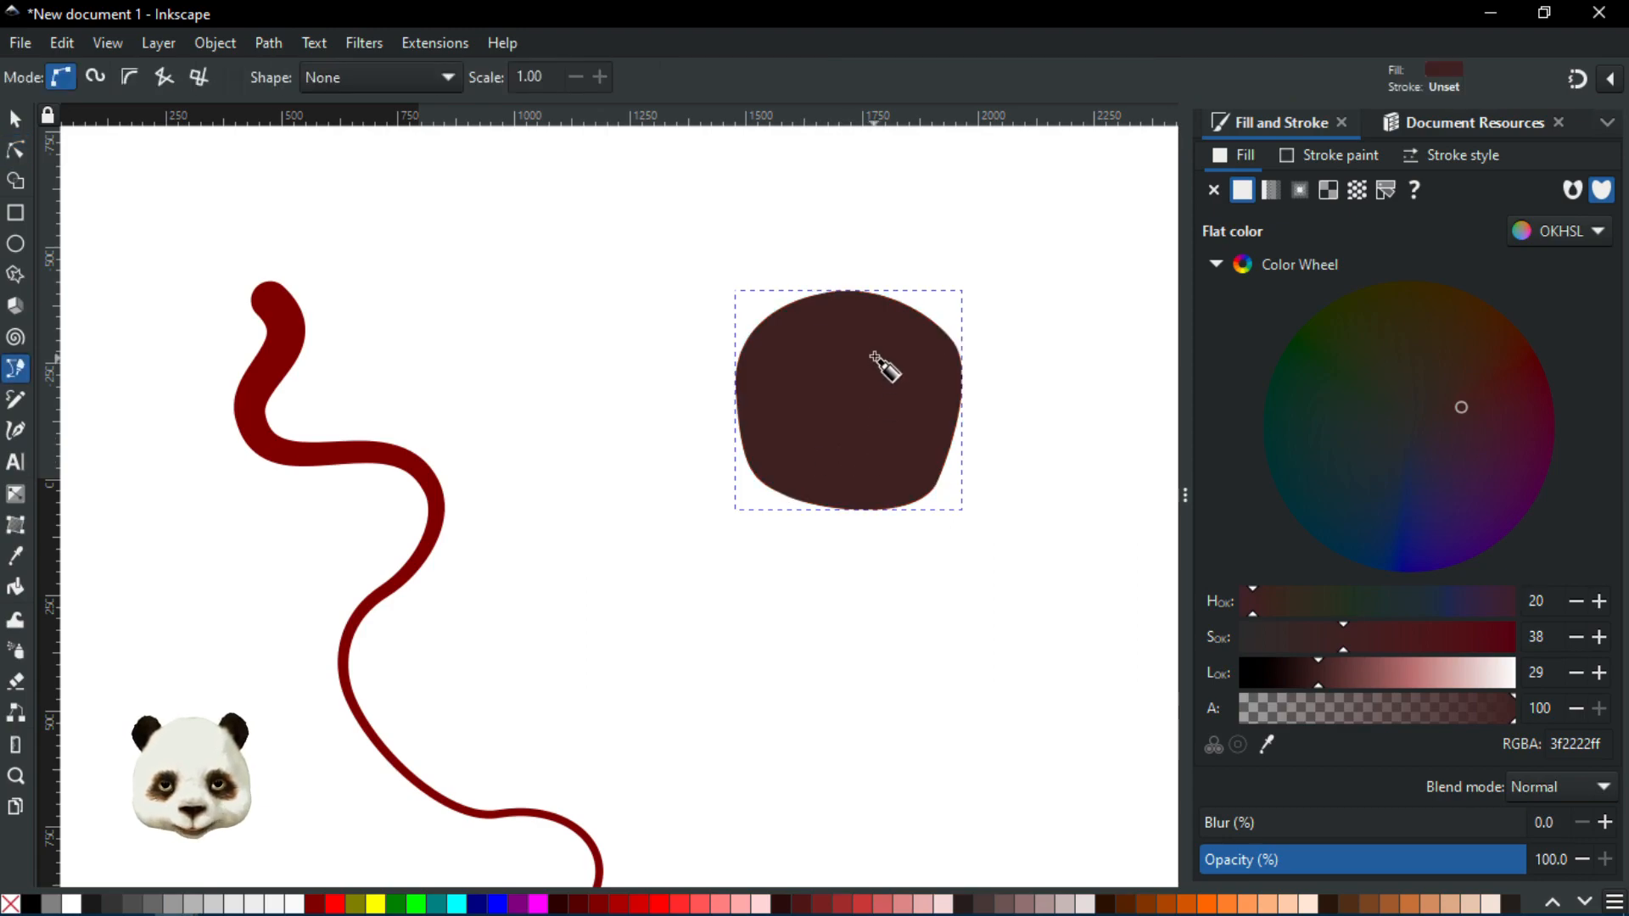
click(875, 356)
drag(904, 424, 872, 467)
click(872, 466)
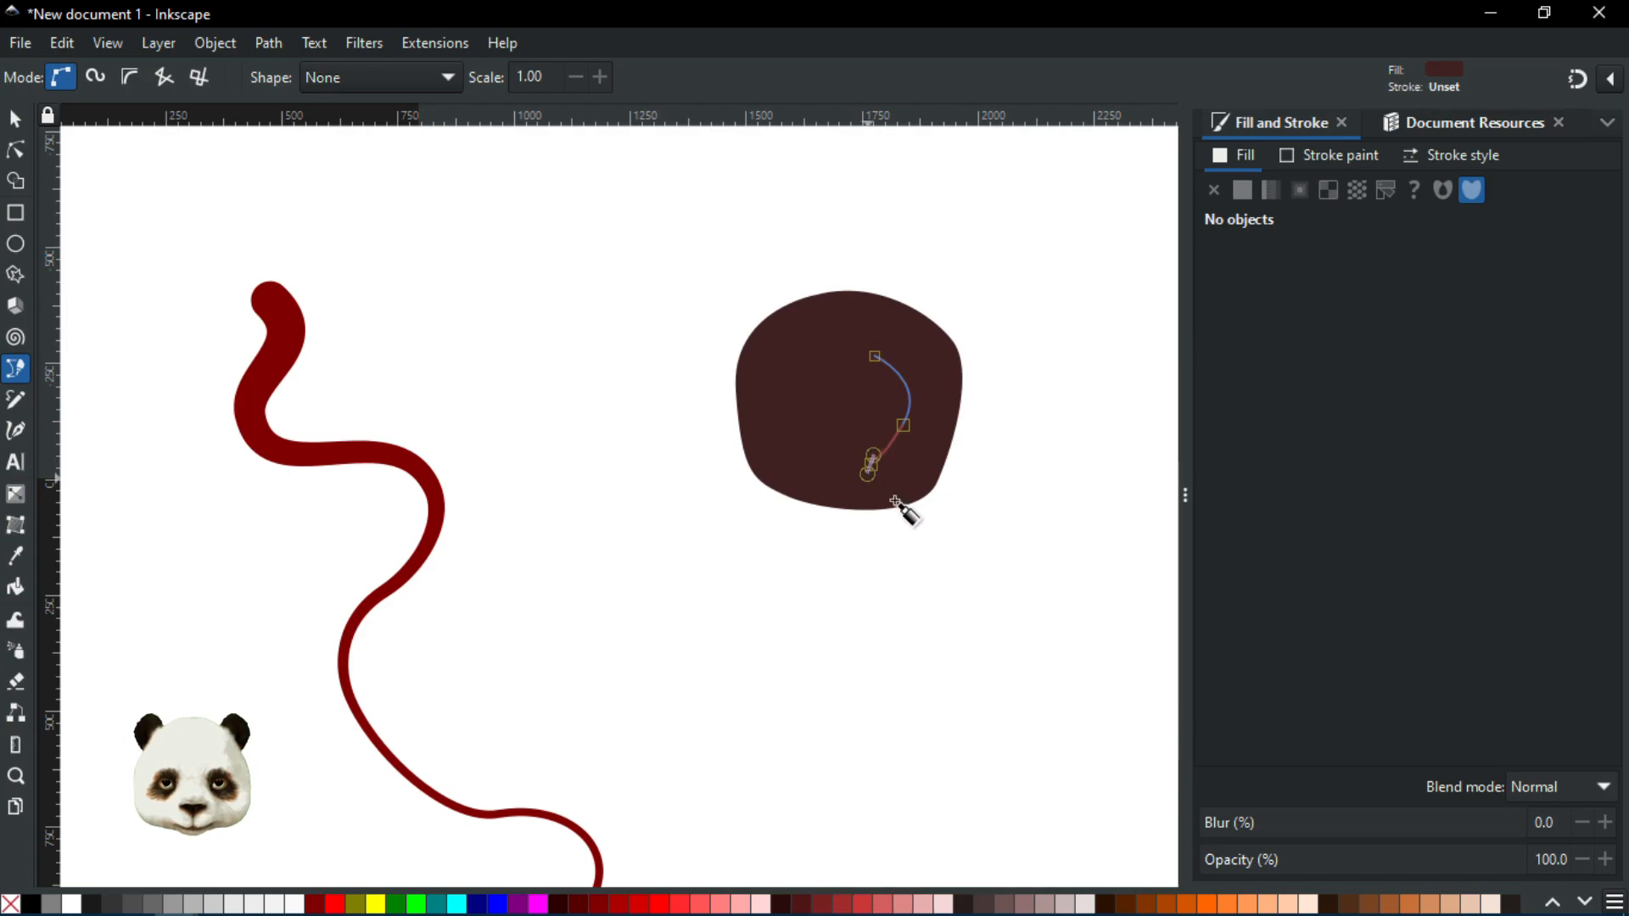
mouse_move(915, 476)
mouse_down()
mouse_move(939, 473)
mouse_move(953, 437)
mouse_move(949, 388)
mouse_move(940, 373)
mouse_move(881, 377)
mouse_up()
click(915, 353)
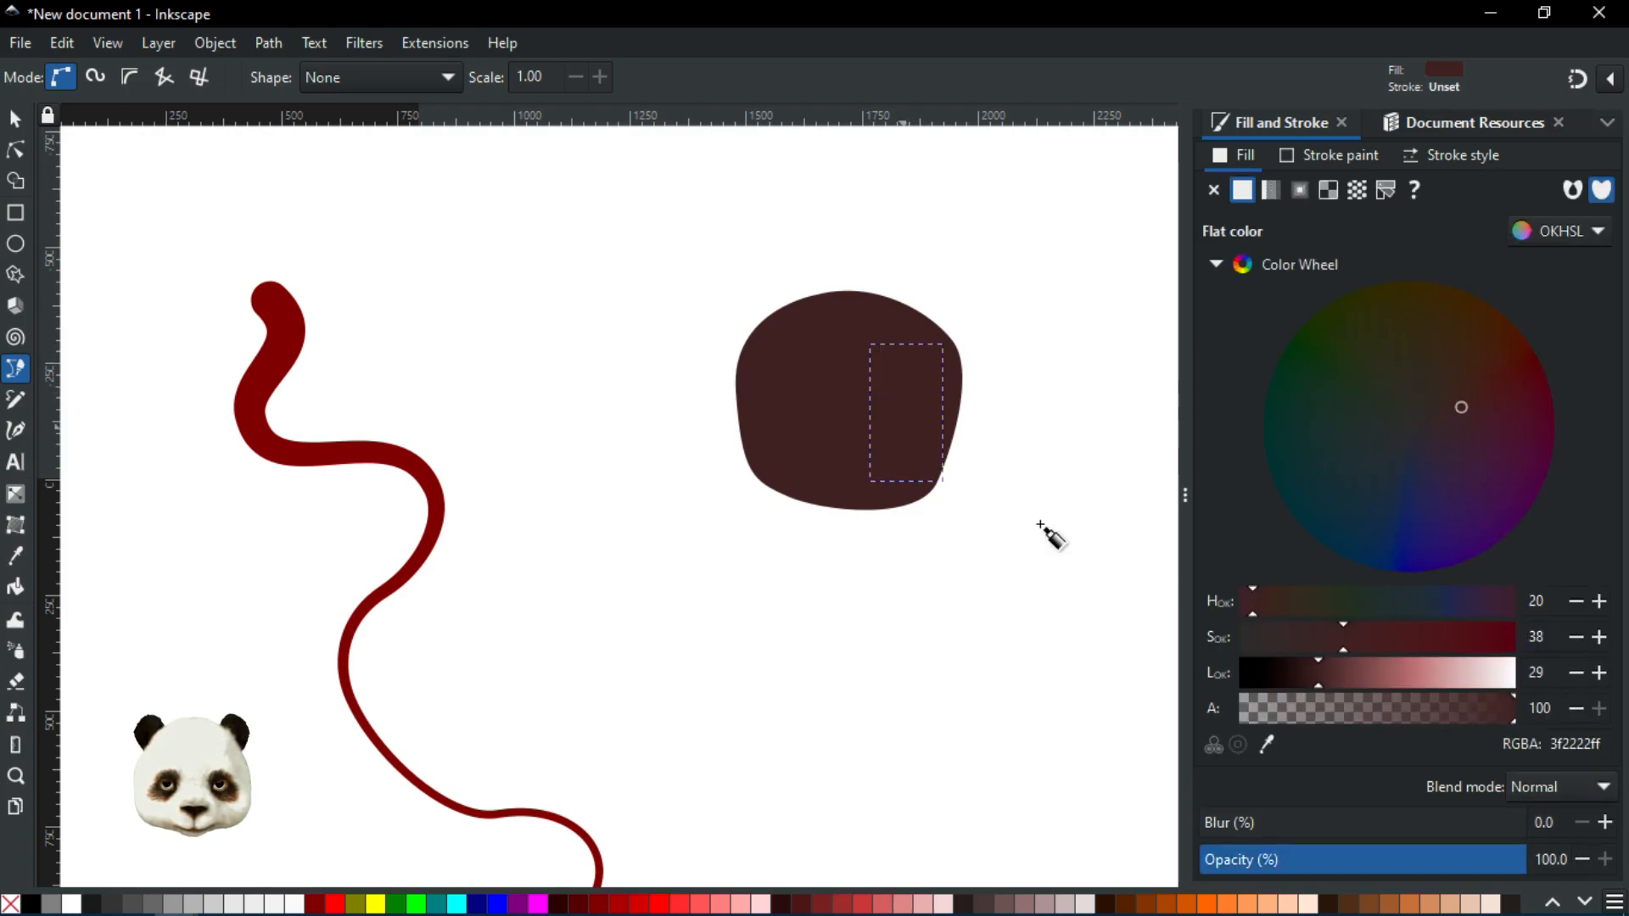
Fill the crescent highlight with blue-grey (5b656a) and deselect it
click(1395, 442)
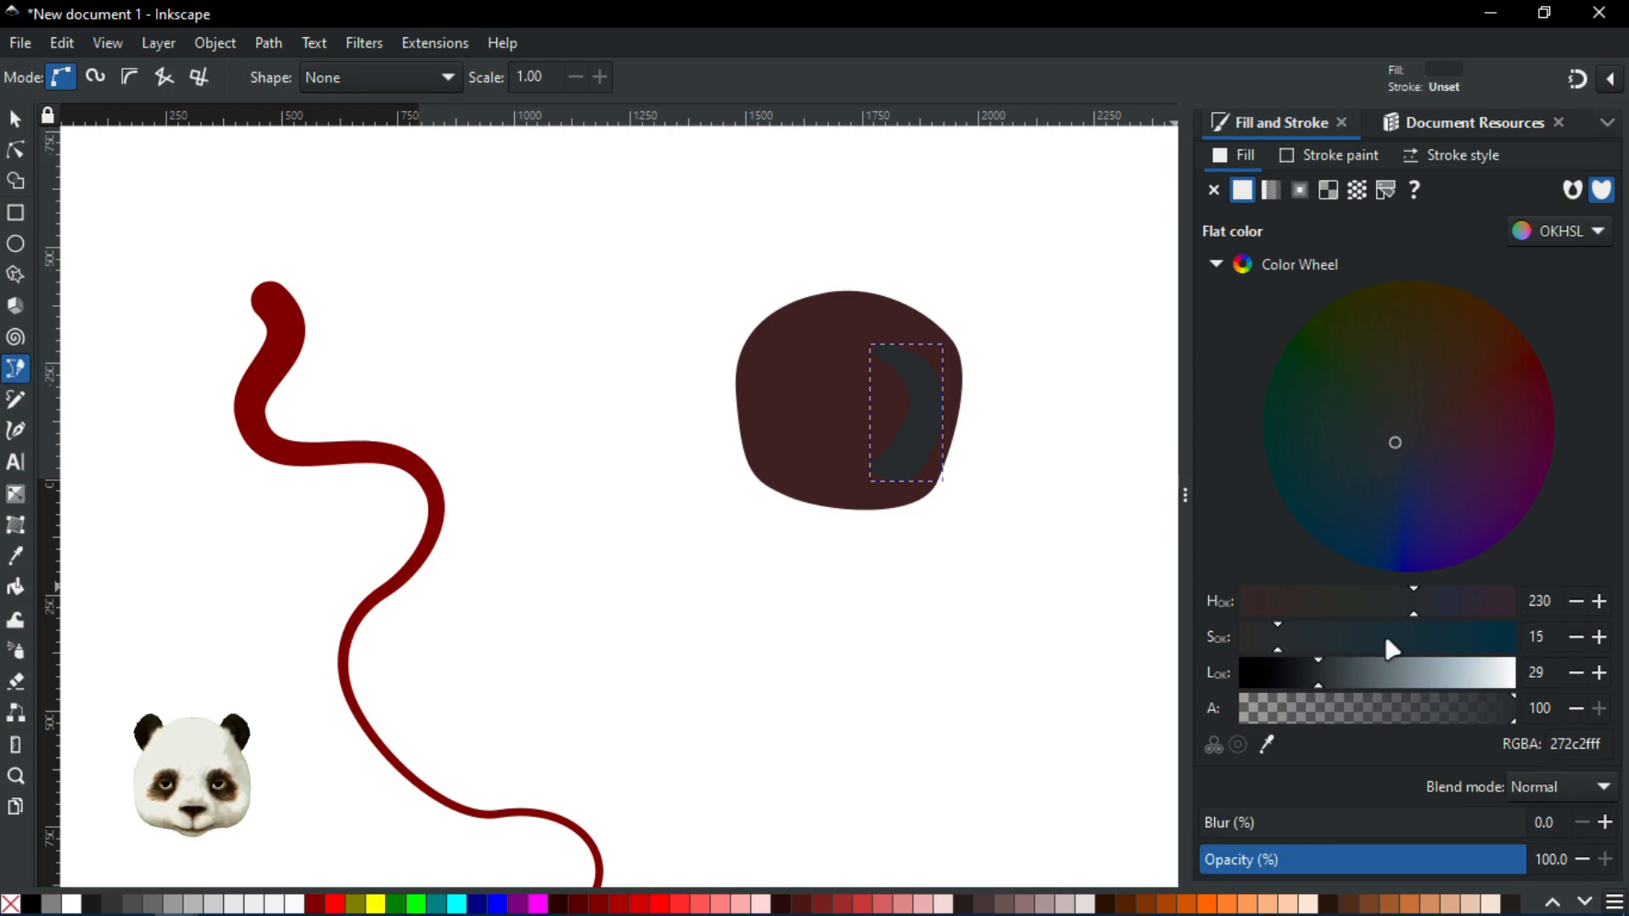
click(1359, 672)
drag(1365, 675, 1375, 673)
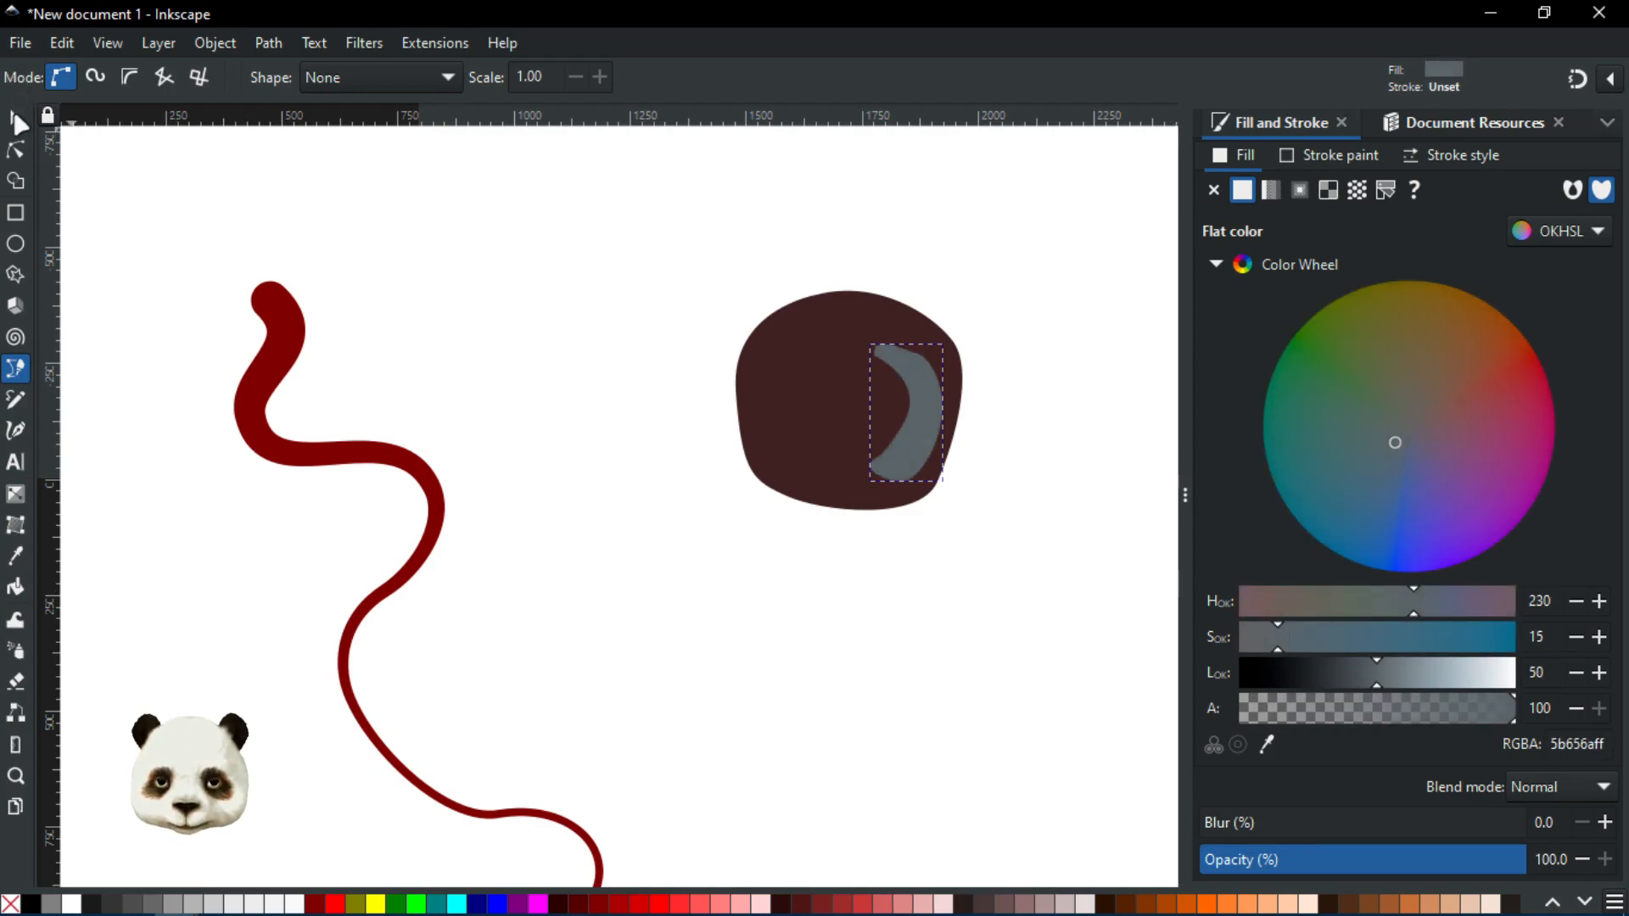
click(533, 266)
scroll(536, 266, down, 2)
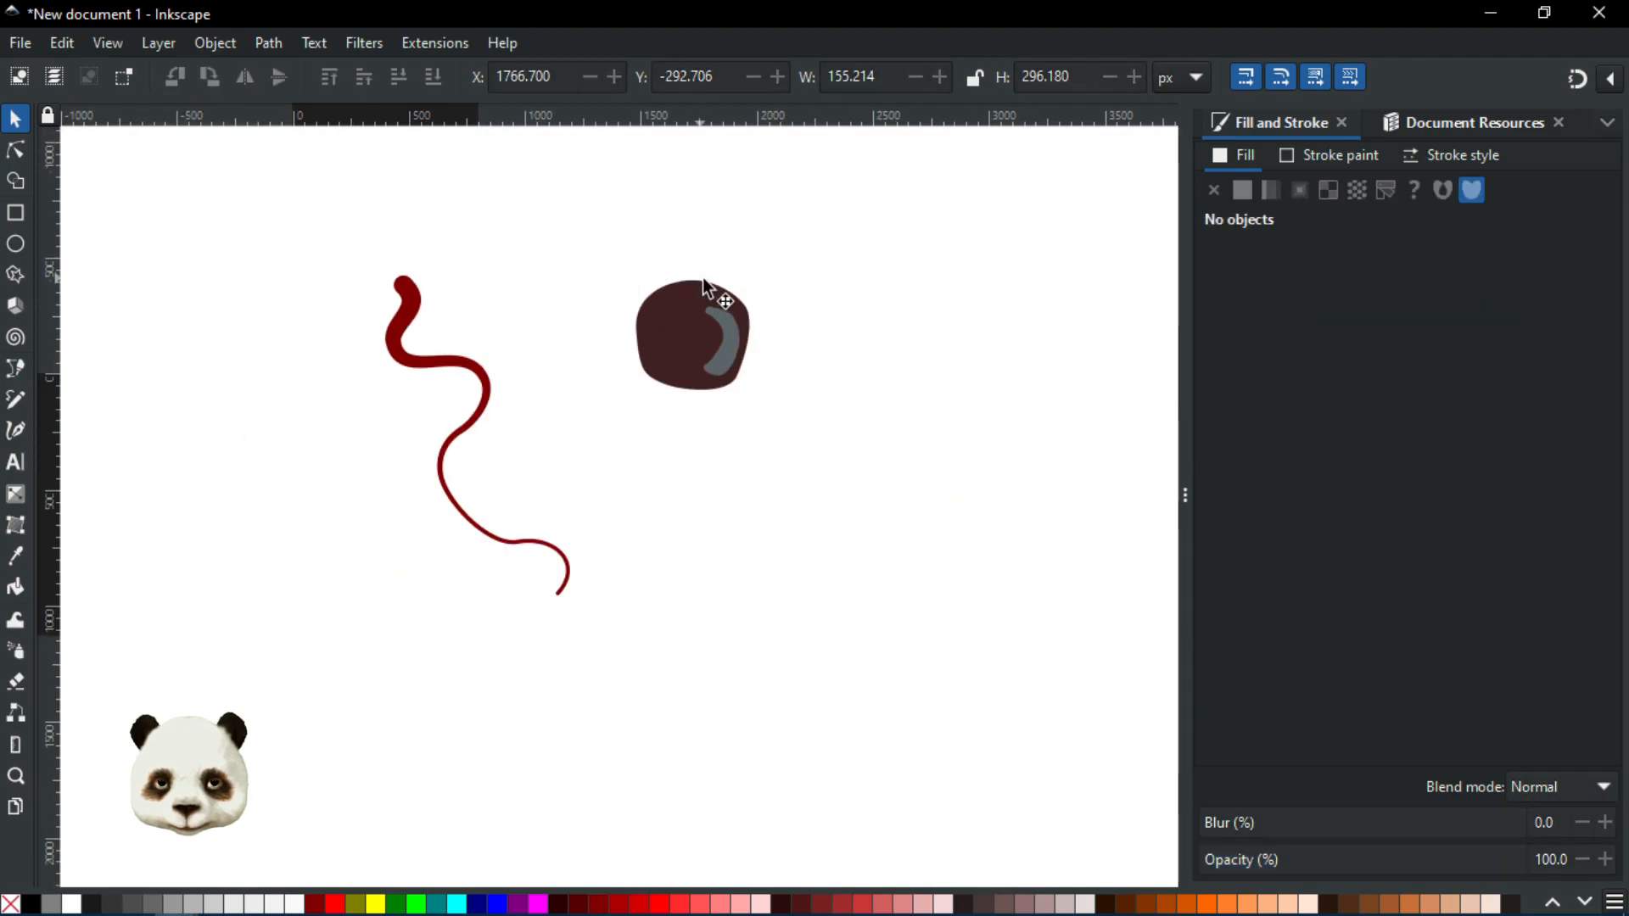
scroll(739, 304, up, 2)
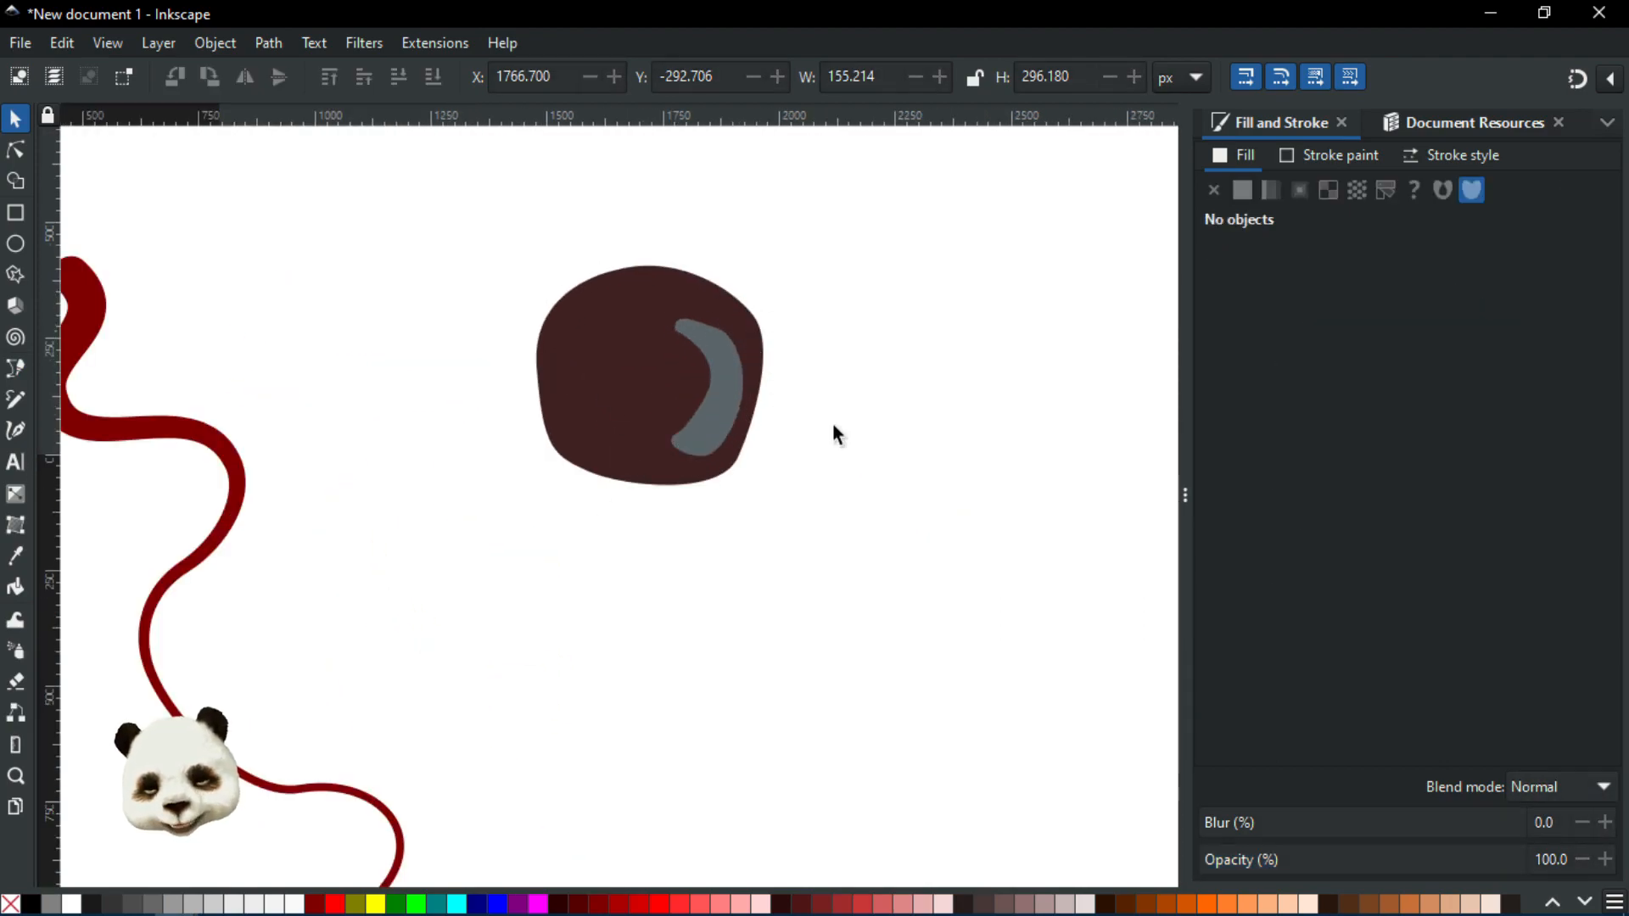
Make the brown shape rounder by moving its left, top and bottom-left nodes outward and adjusting its curve, and deselect it
key(n)
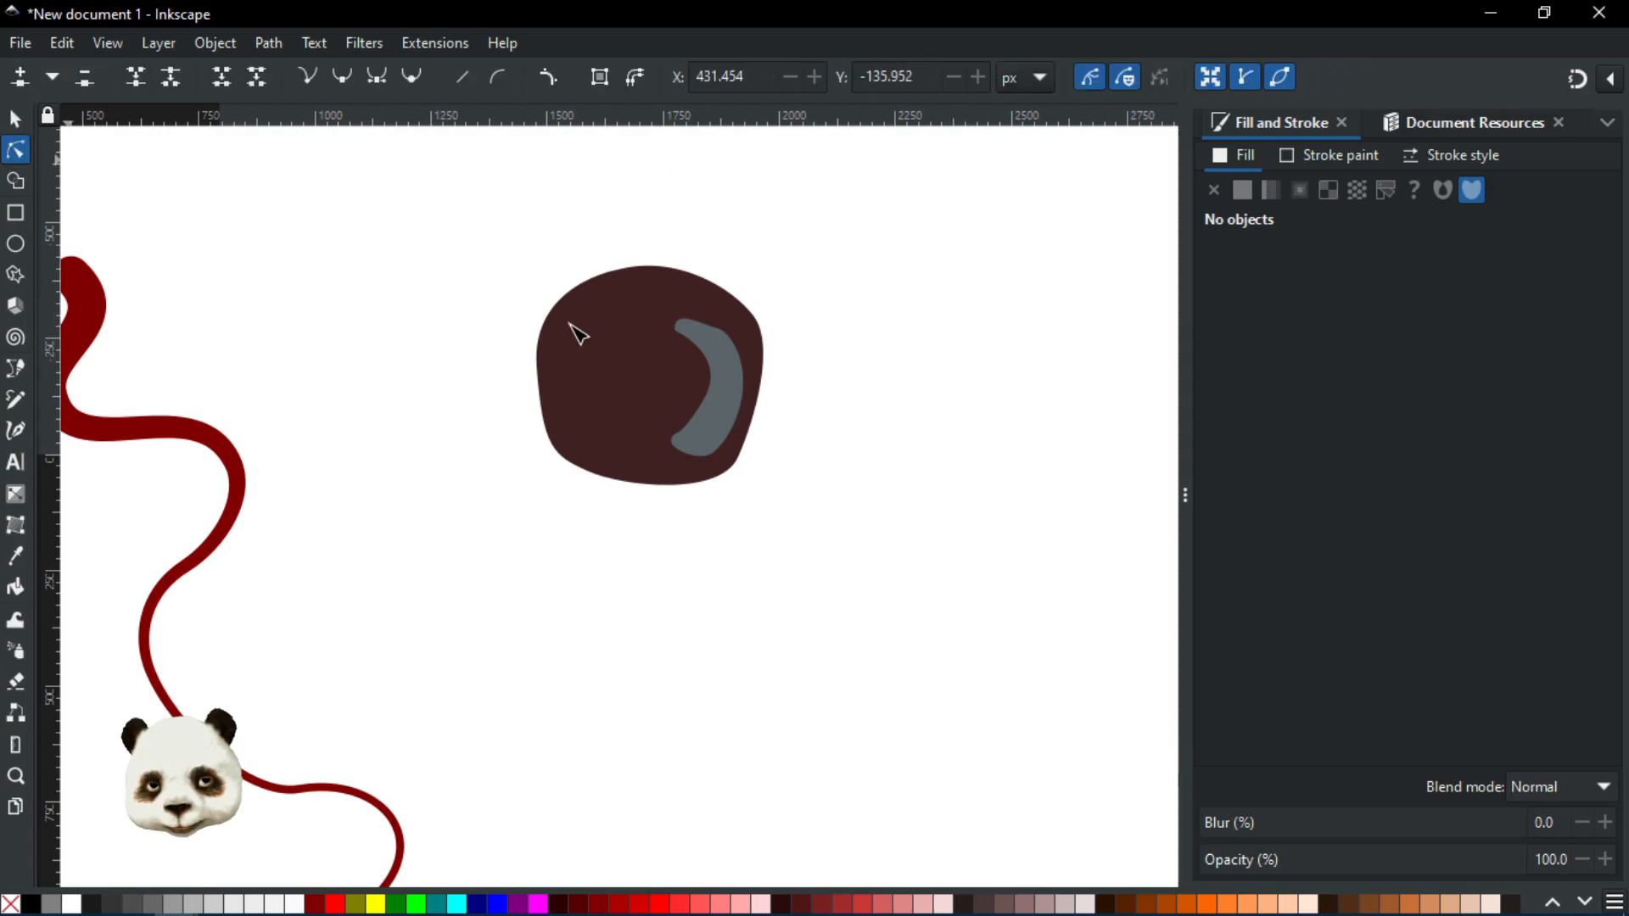
click(761, 399)
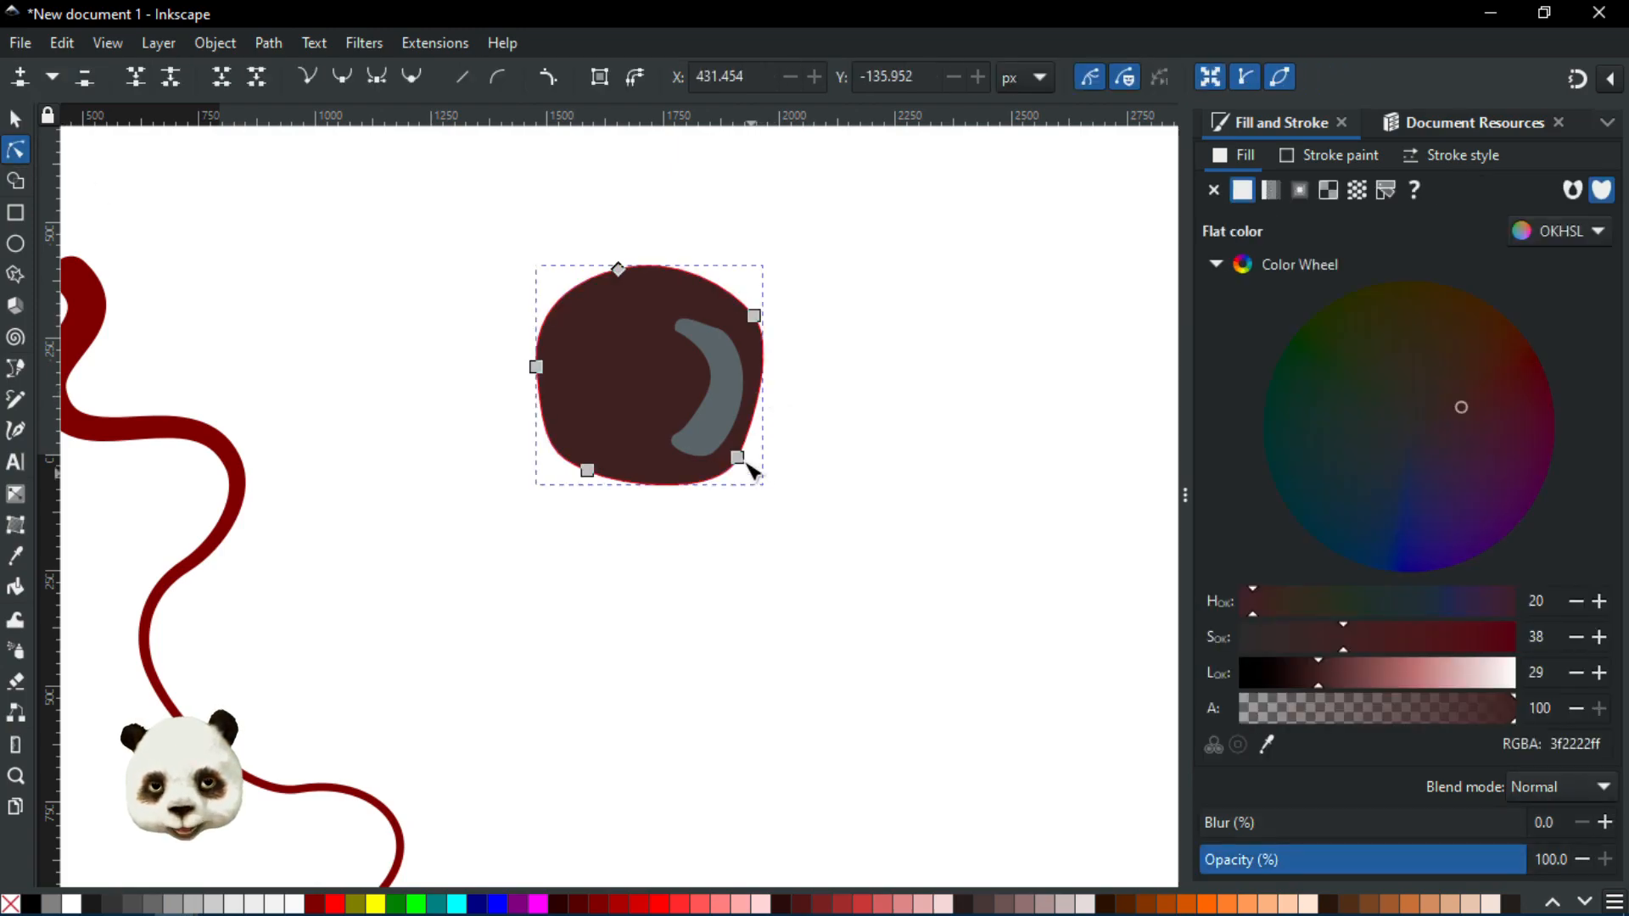
click(738, 458)
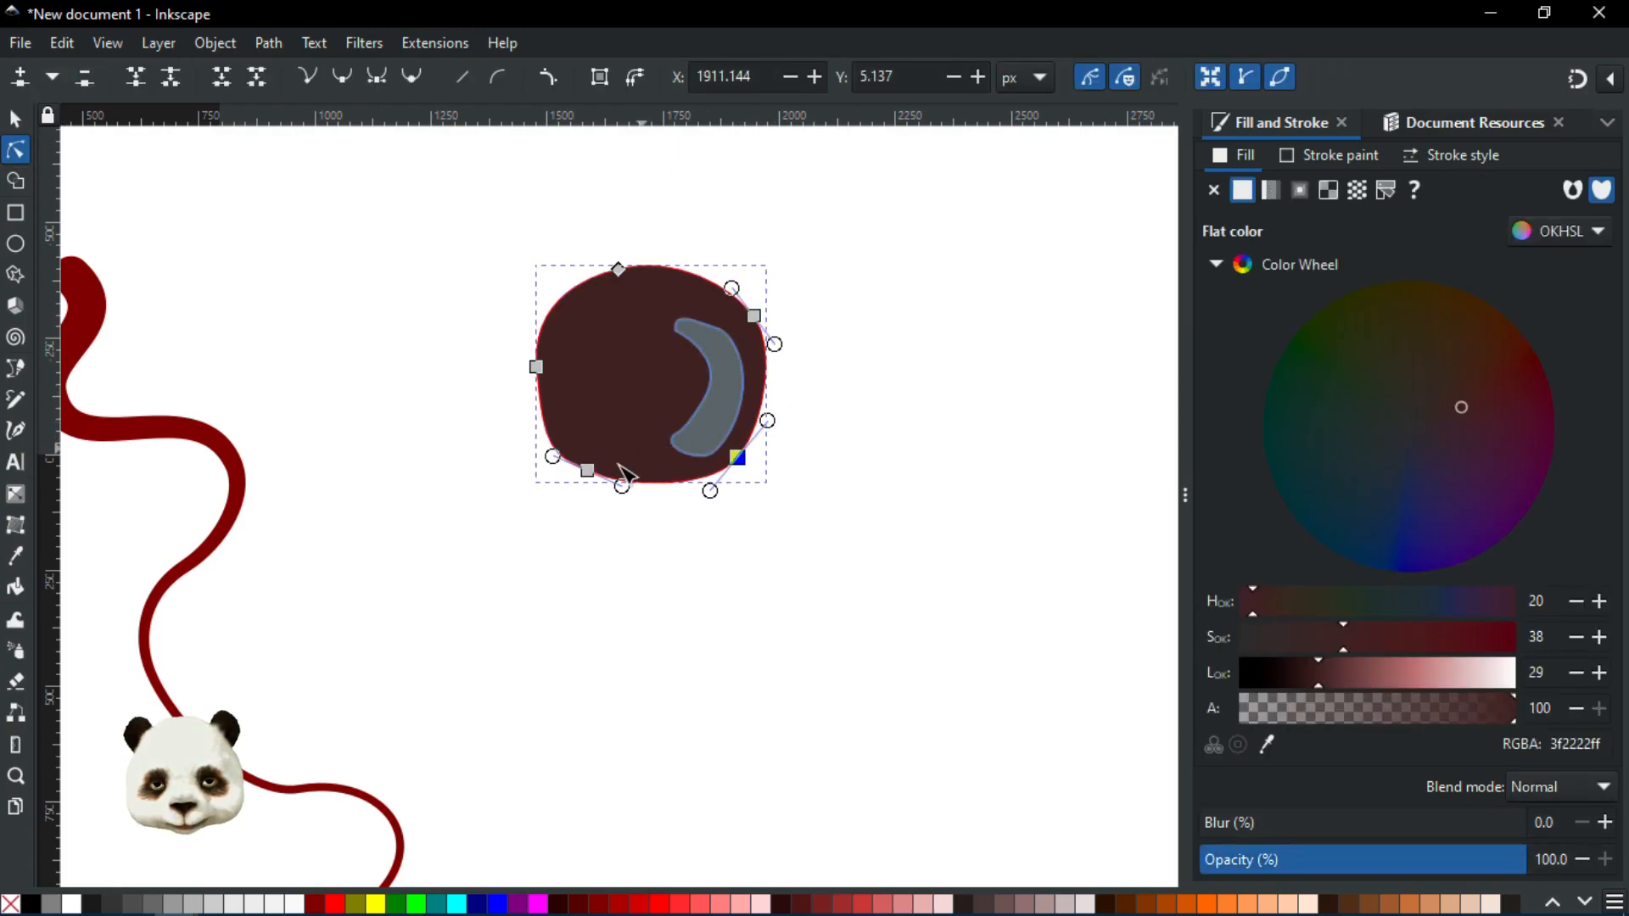
drag(536, 350, 530, 359)
key(ctrl+z)
drag(536, 291, 576, 285)
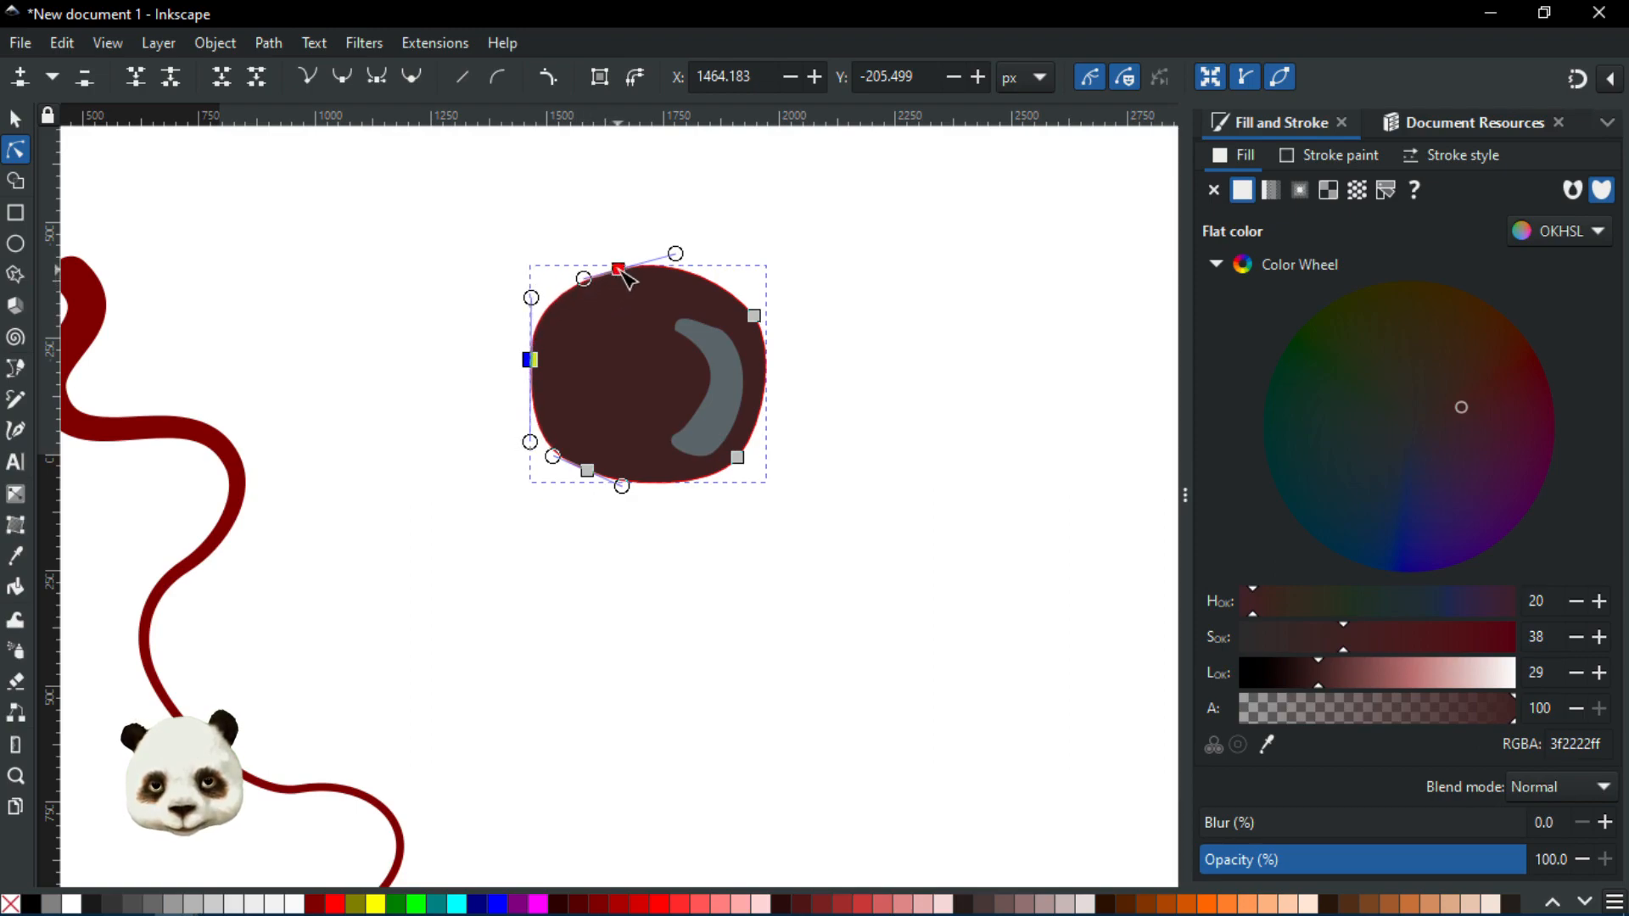
drag(682, 258, 619, 255)
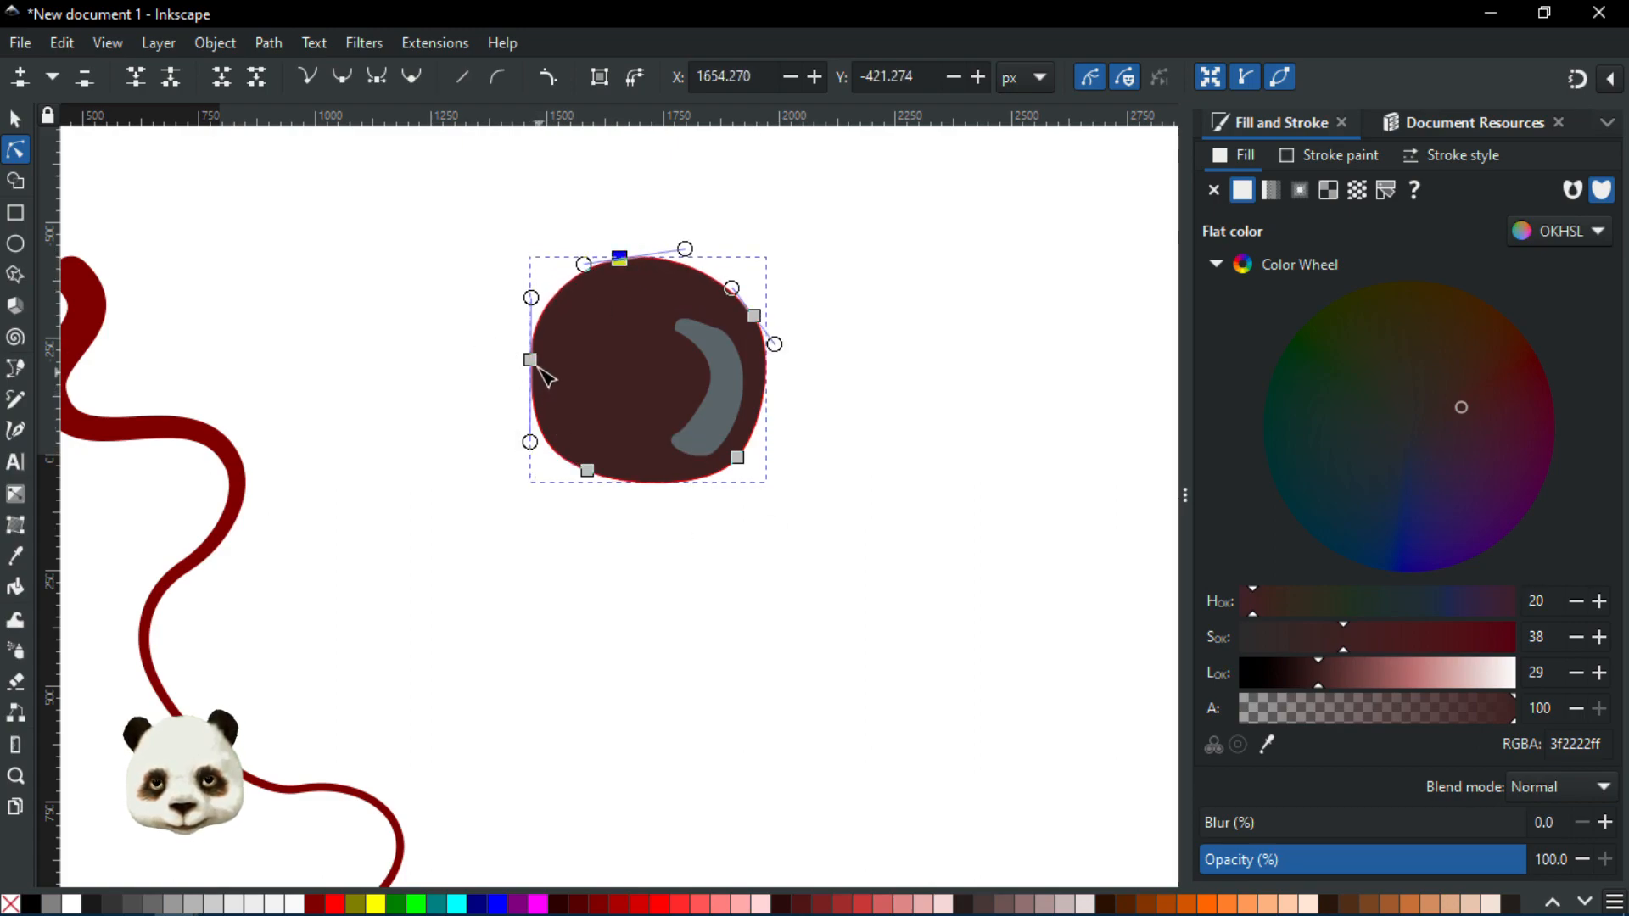
drag(529, 360, 523, 358)
drag(587, 469, 589, 477)
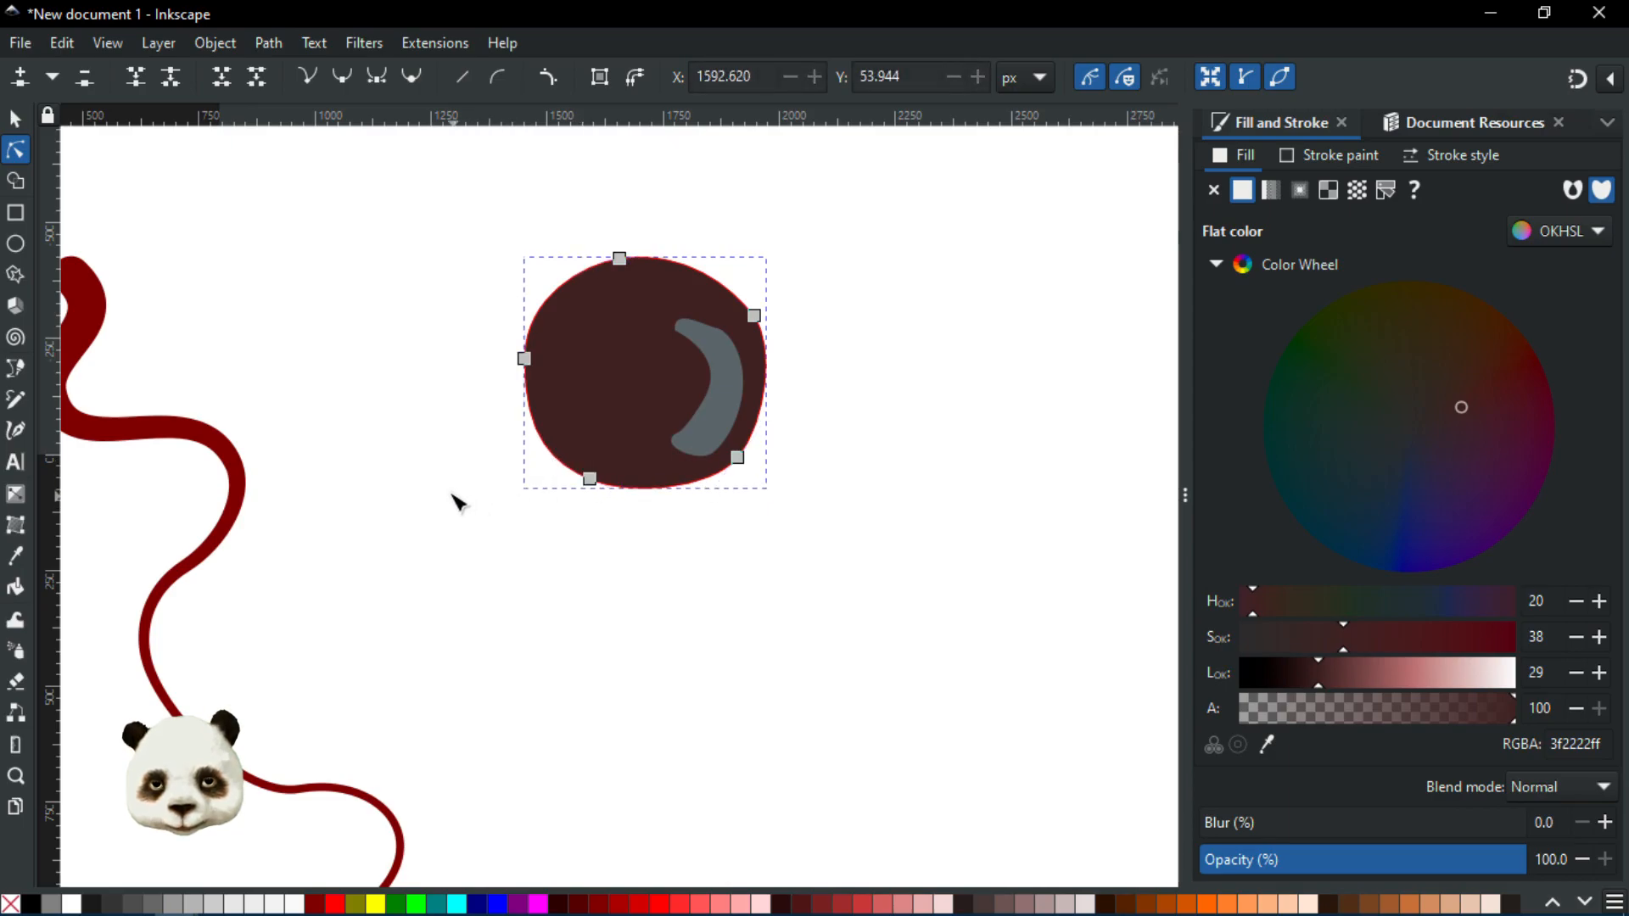
scroll(475, 492, down, 3)
click(504, 487)
Make all nodes of the tapered red stroke symmetric and deselect the stroke
drag(538, 521, 886, 645)
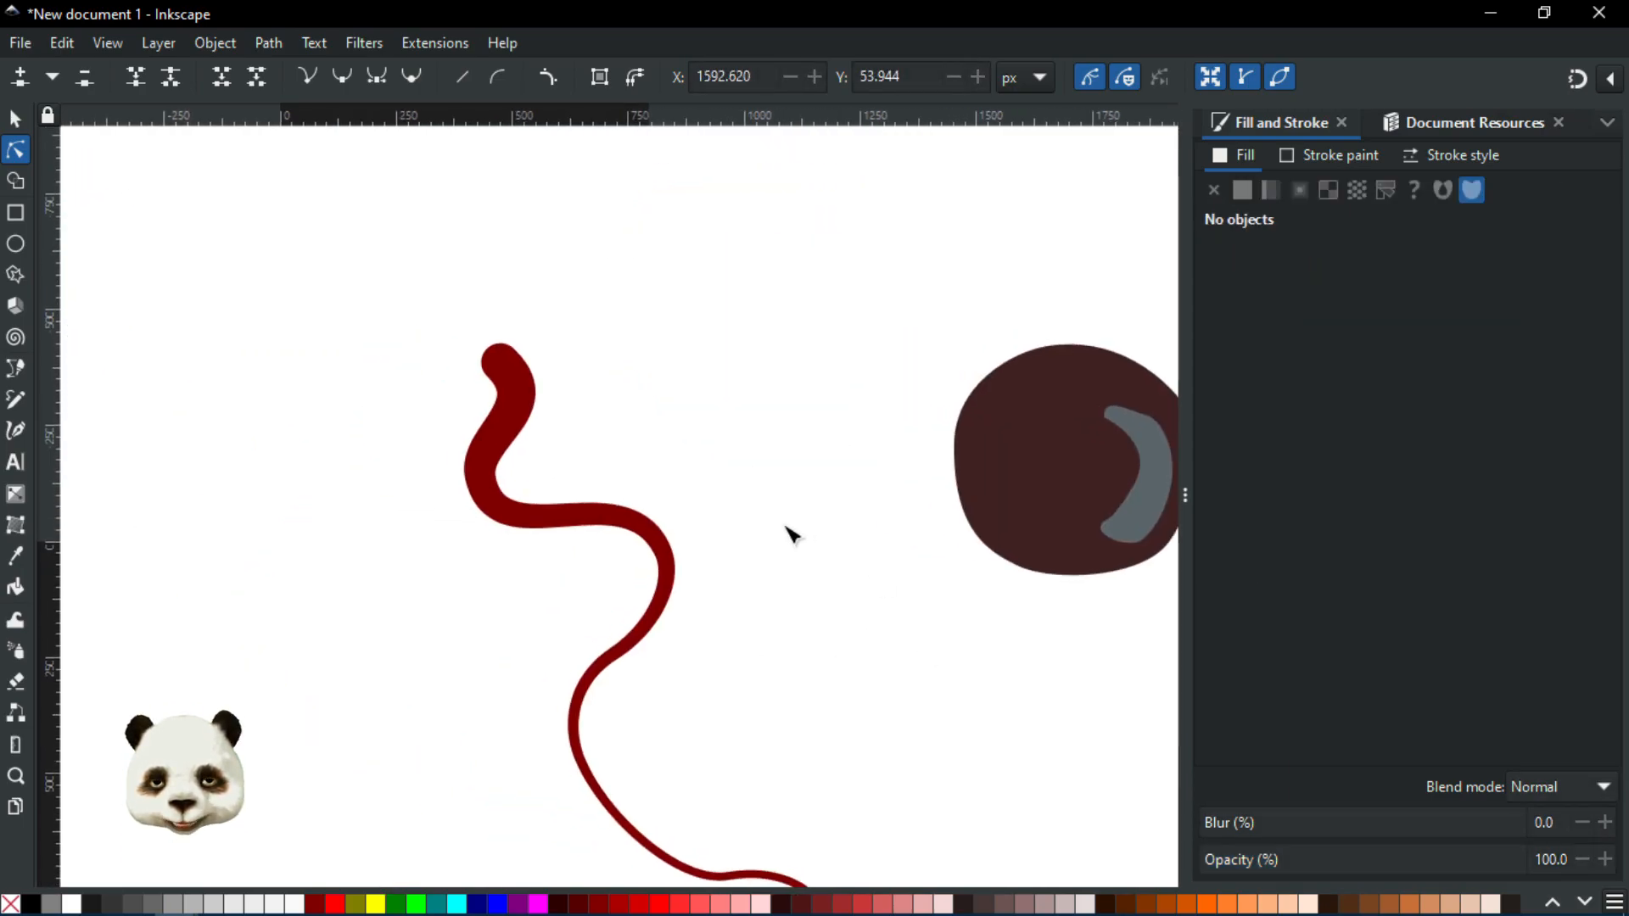
click(502, 429)
ctrl+scroll(547, 450, down, 2)
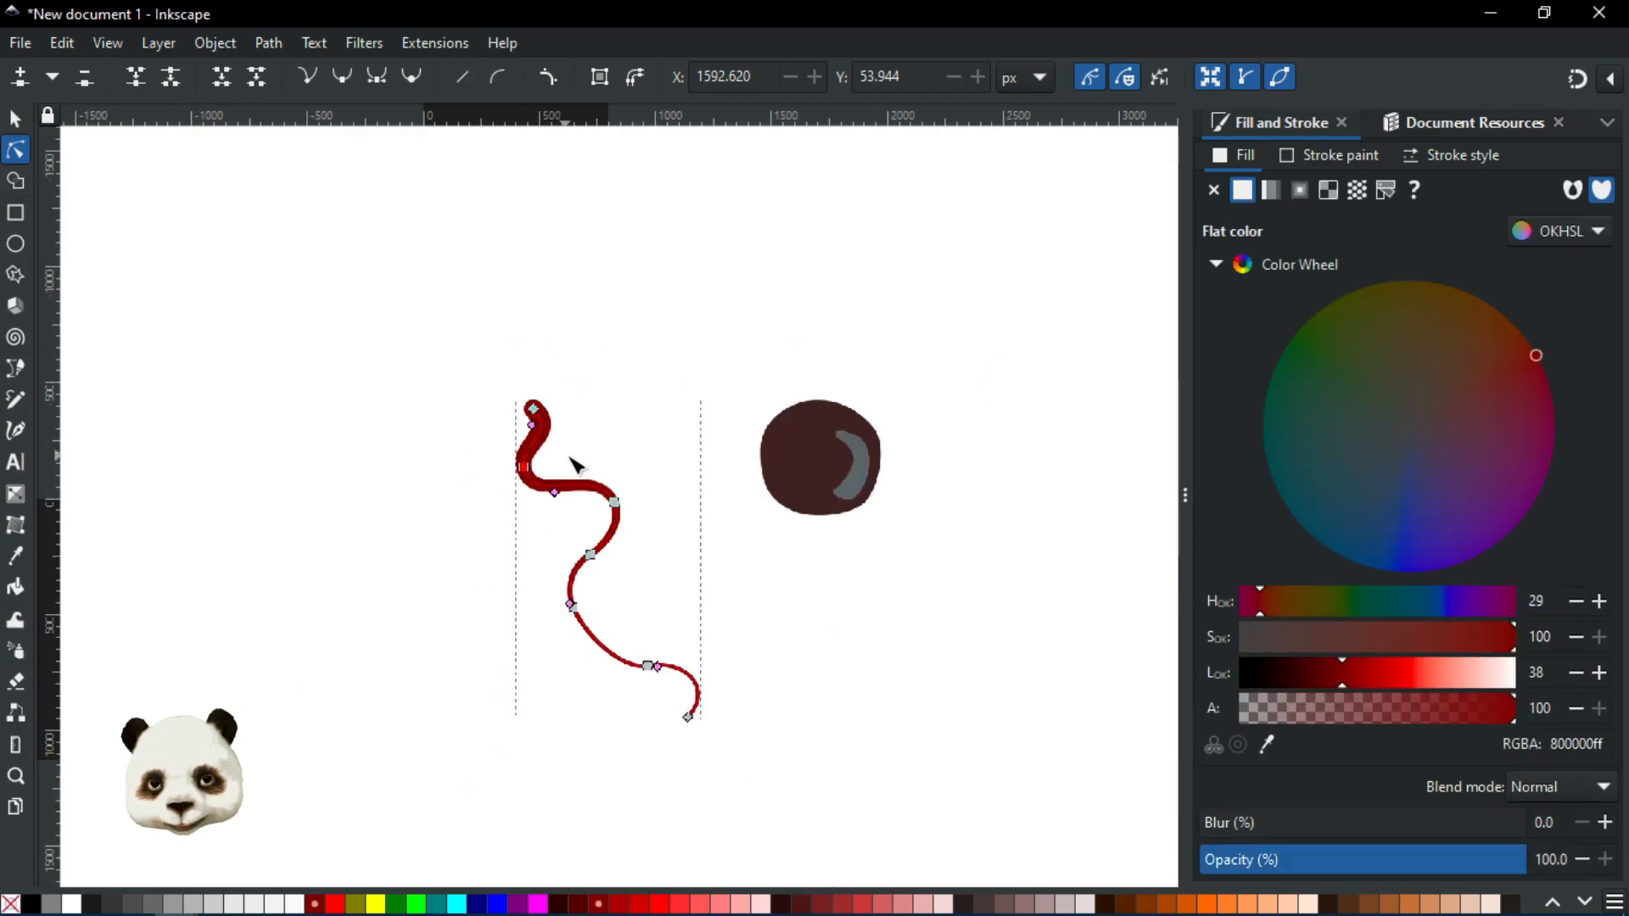
click(616, 503)
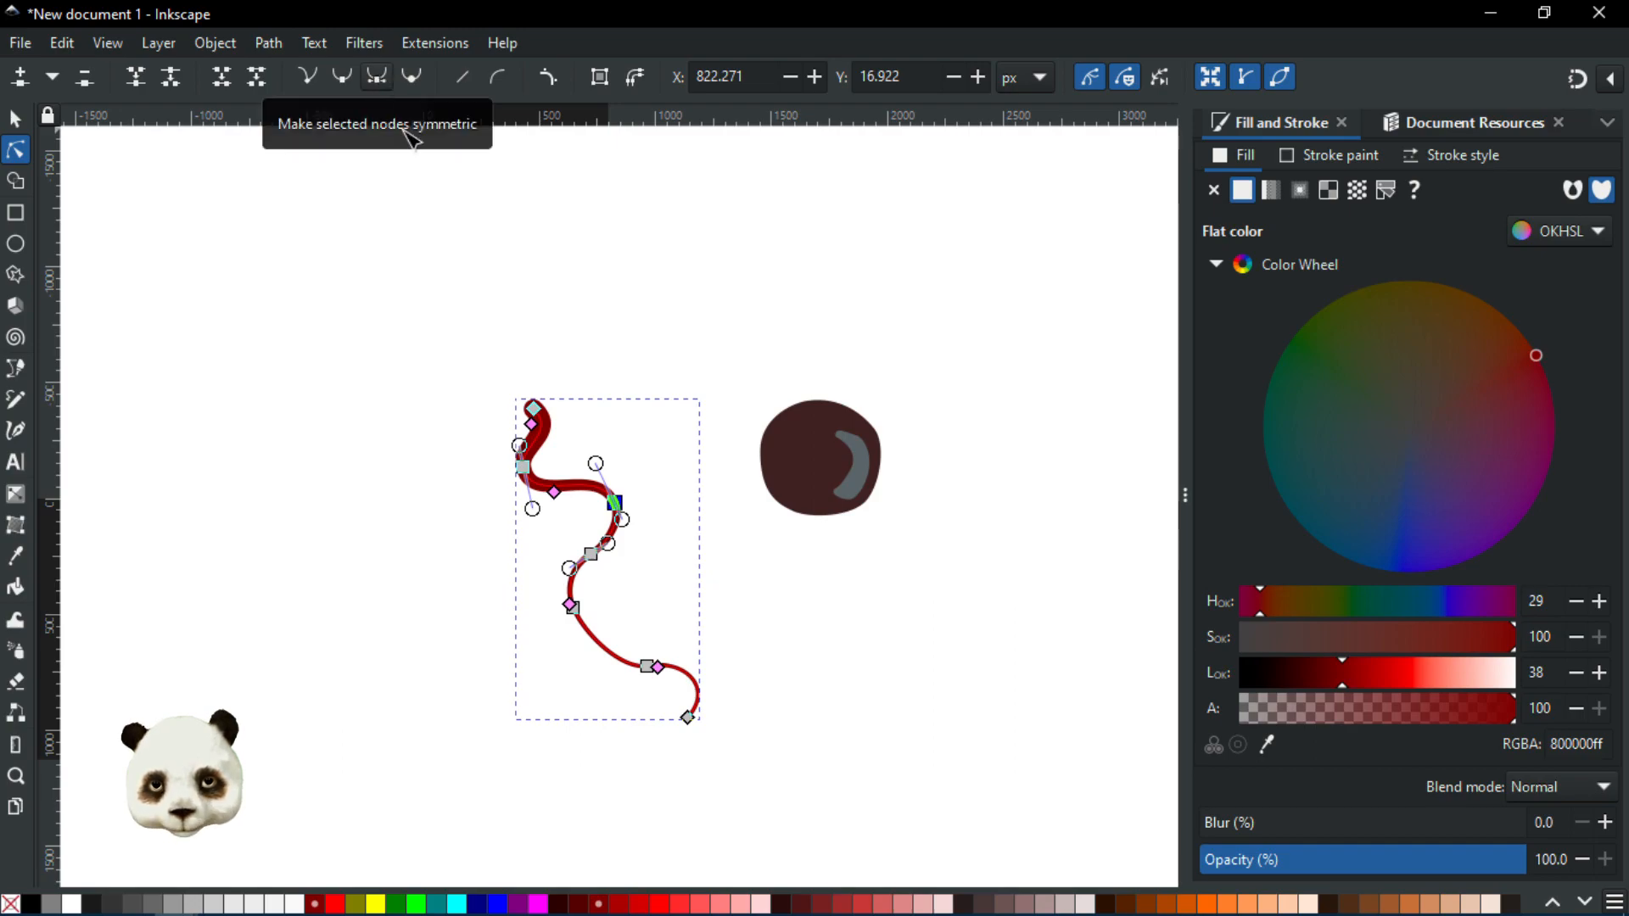
drag(604, 517, 723, 763)
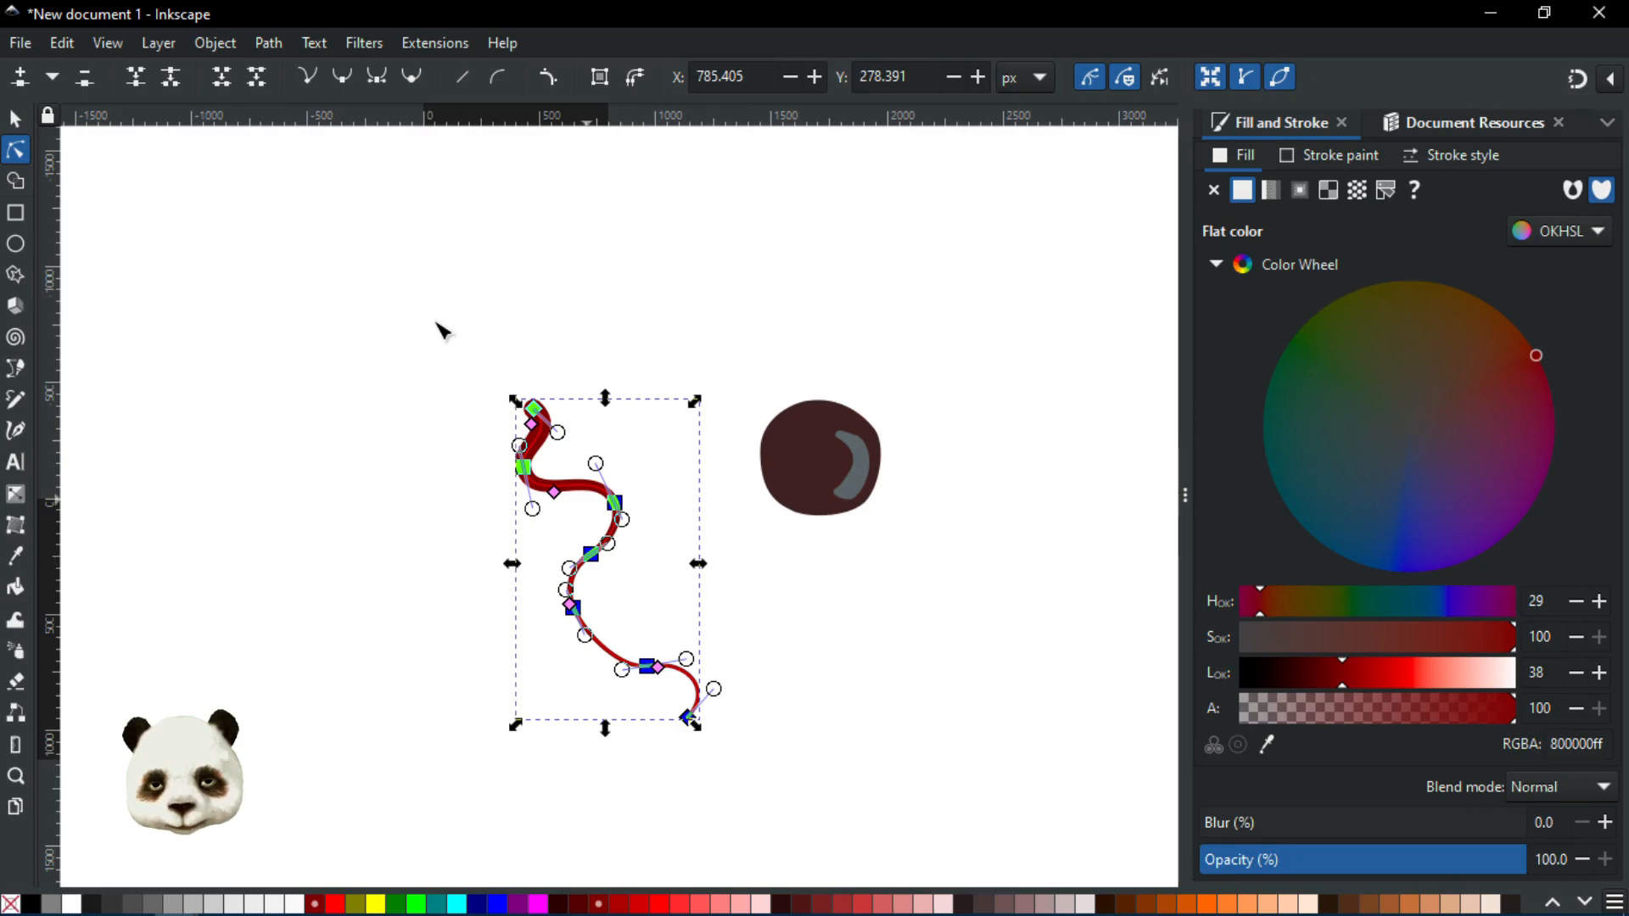
click(376, 78)
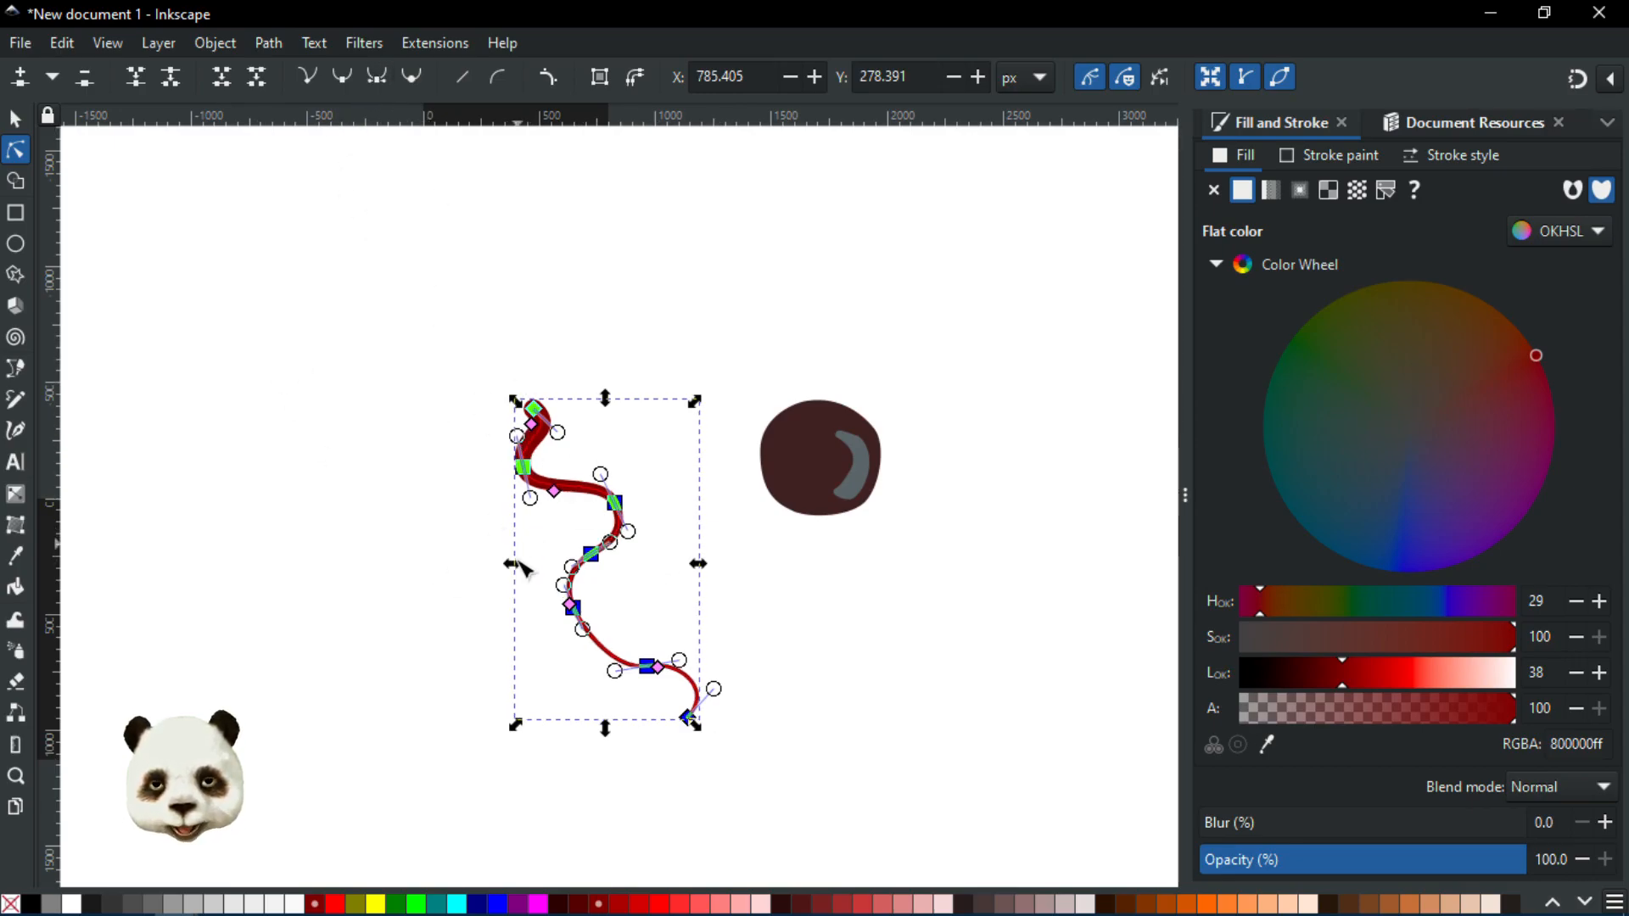
ctrl+scroll(602, 637, up, 2)
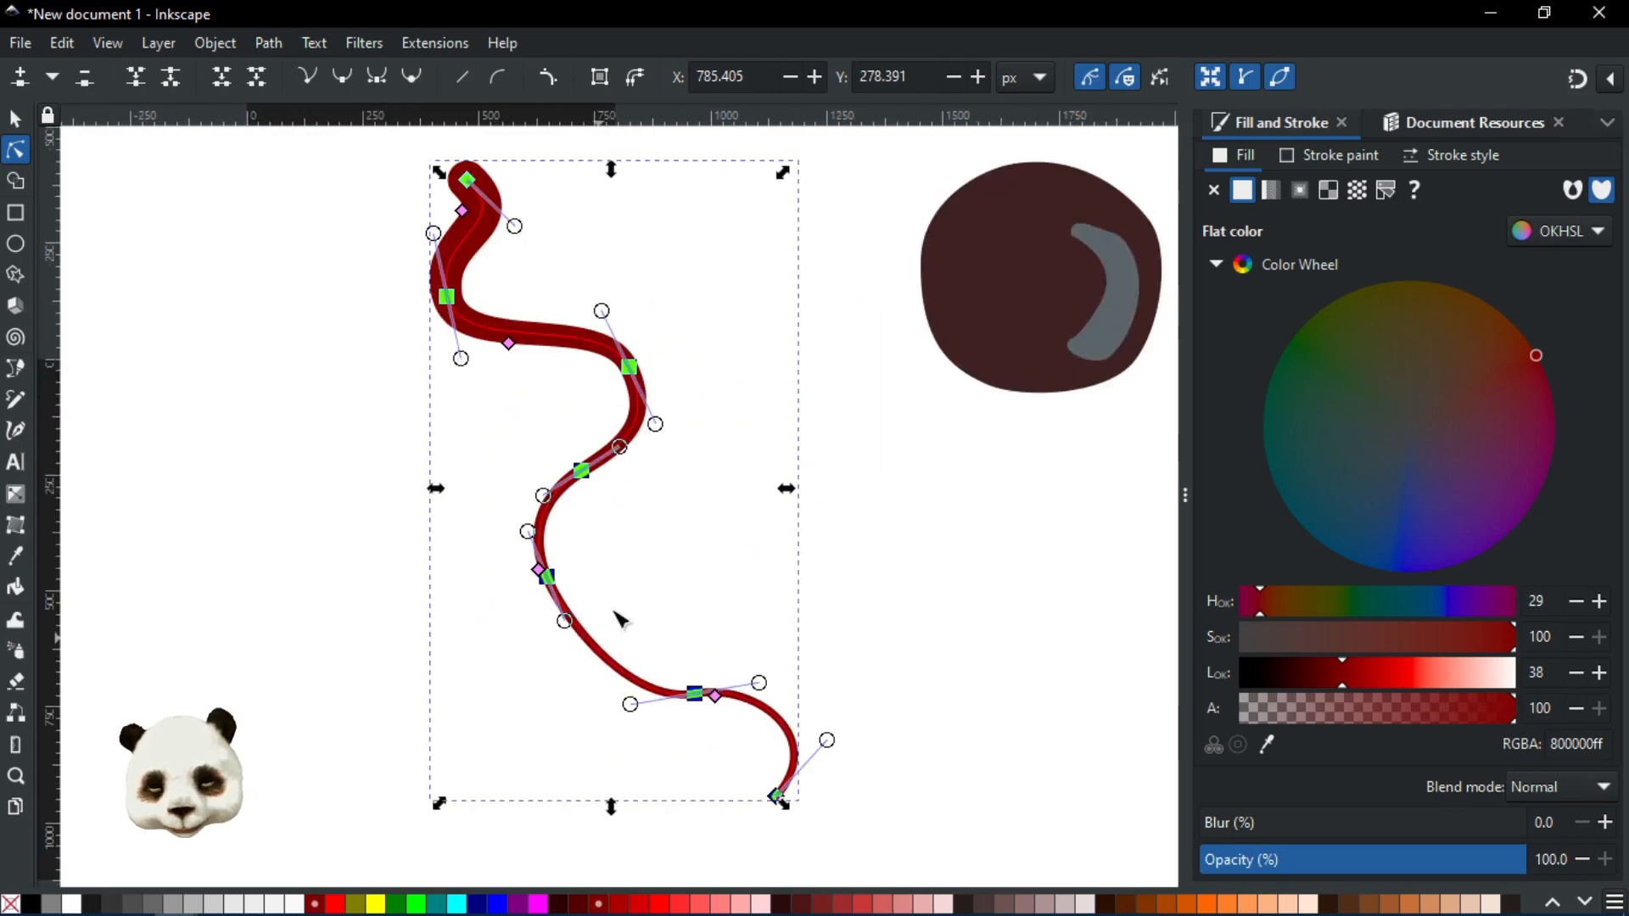
ctrl+scroll(632, 598, up, 1)
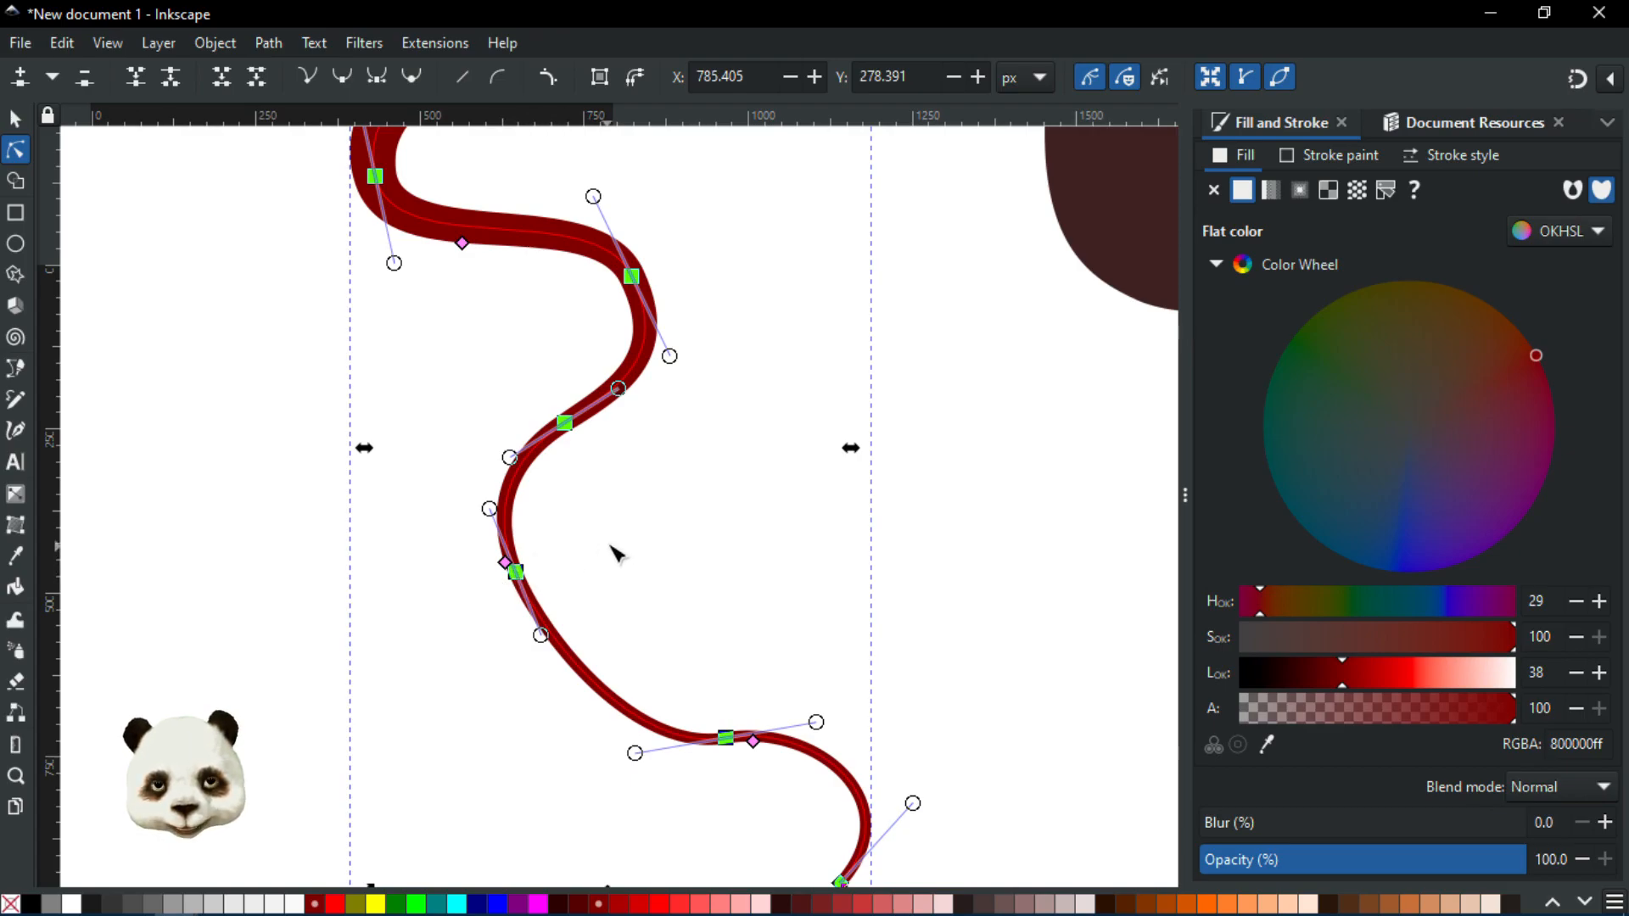
ctrl+scroll(611, 548, down, 3)
click(386, 471)
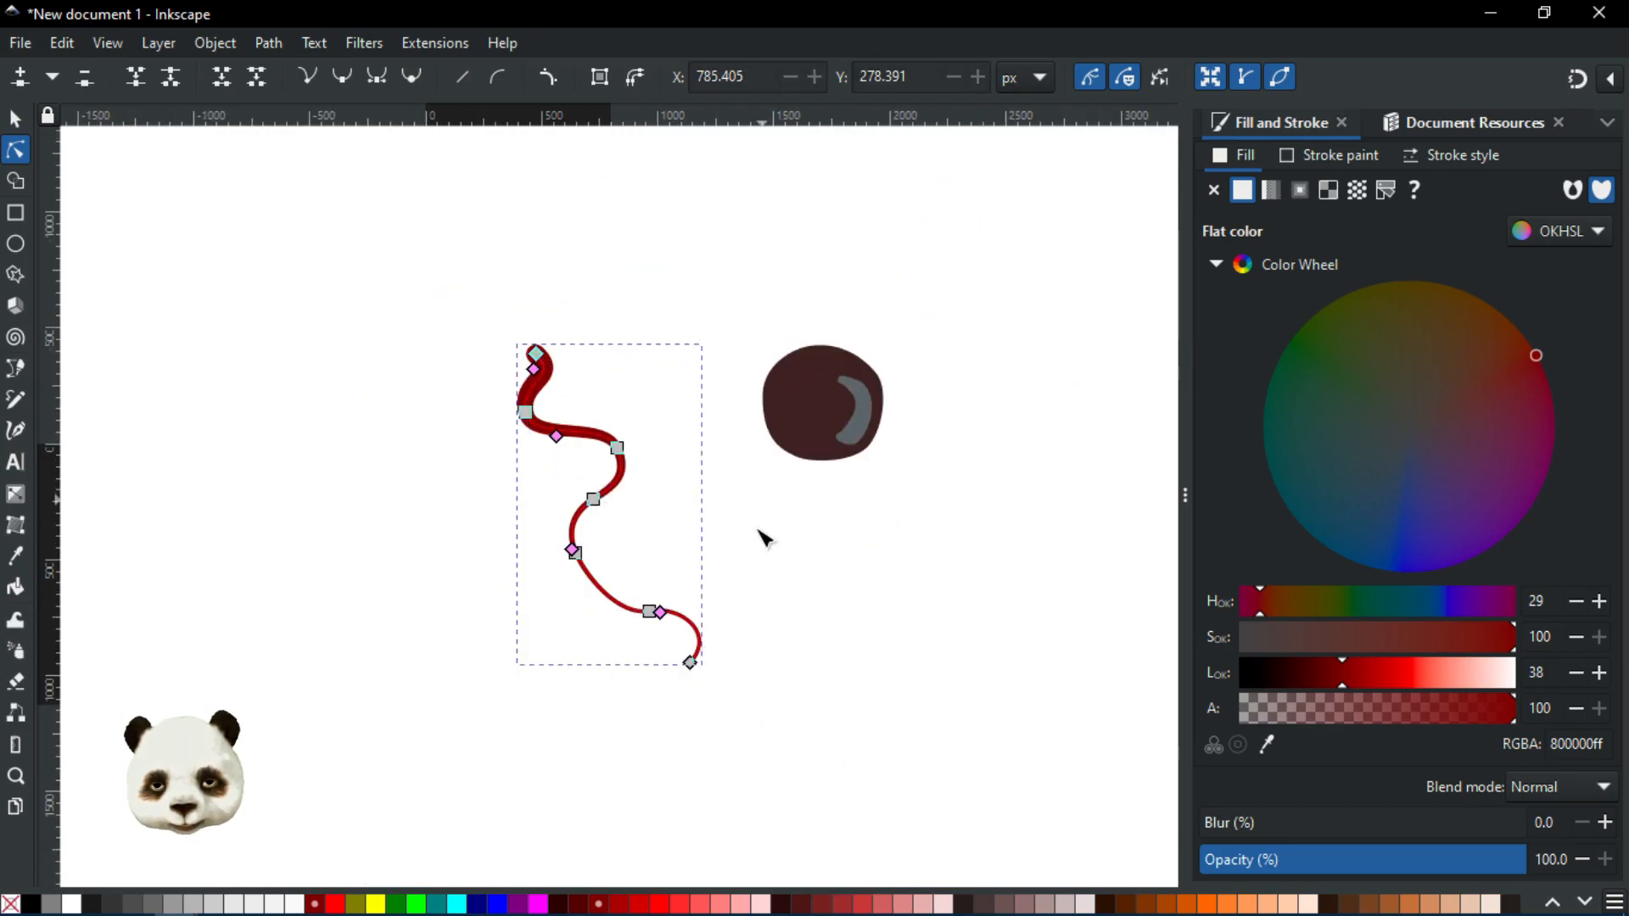
click(746, 531)
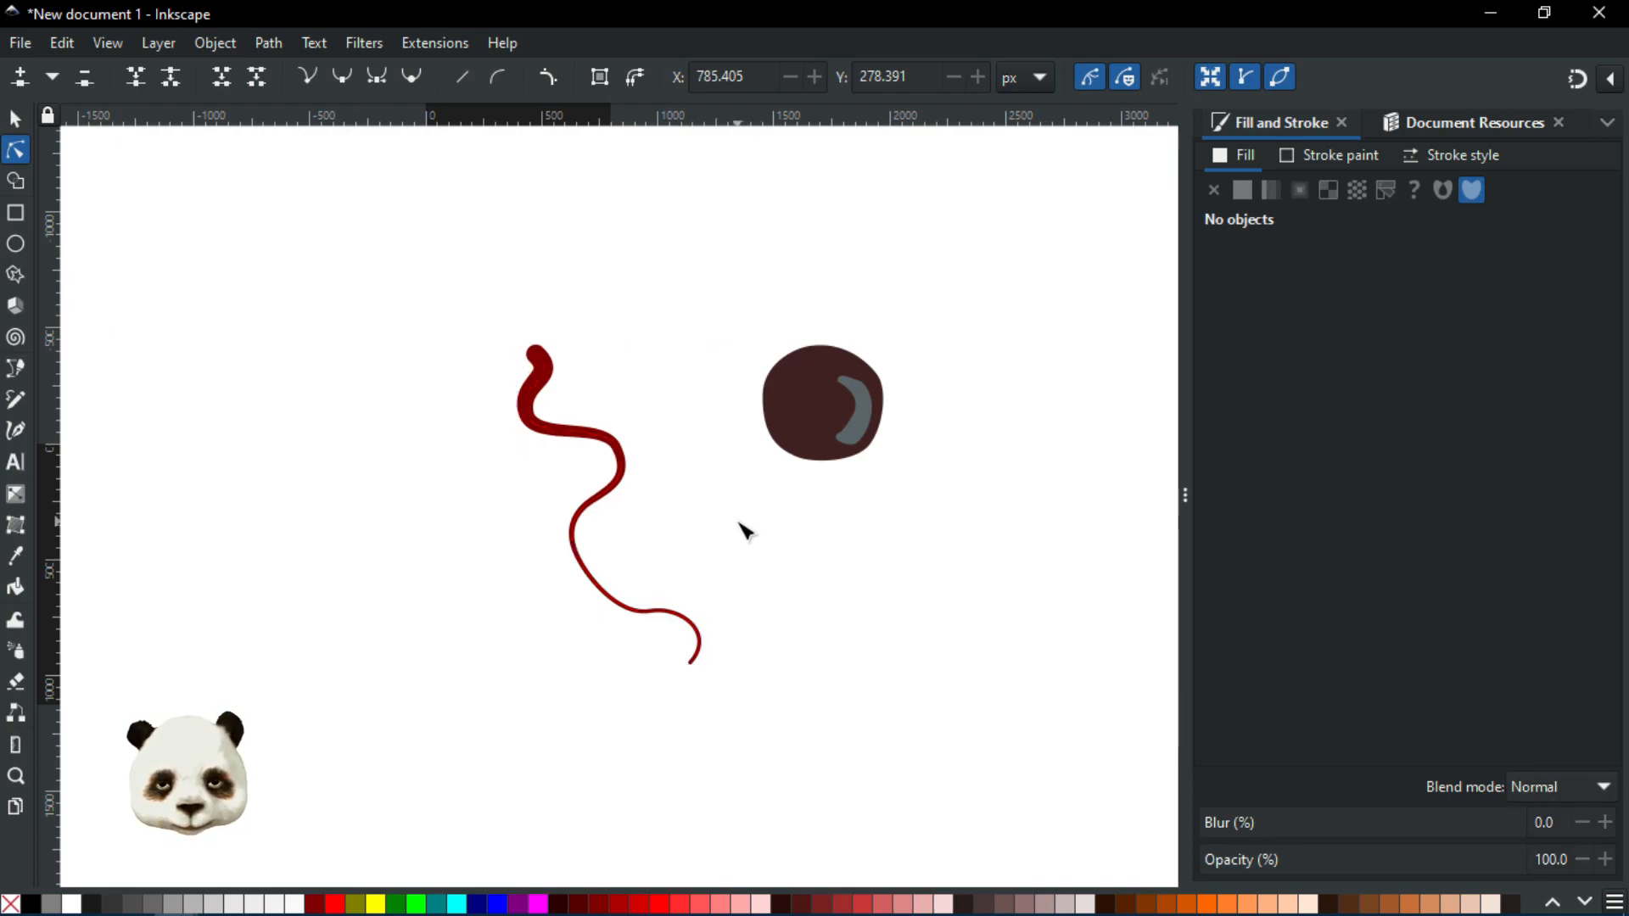
Switch to t-shirts_01.svg, open Layers and Objects, collapse and hide Layer 1, and show Layer 2 with the mural photo
ctrl+scroll(920, 552, down, 1)
drag(920, 553, 708, 585)
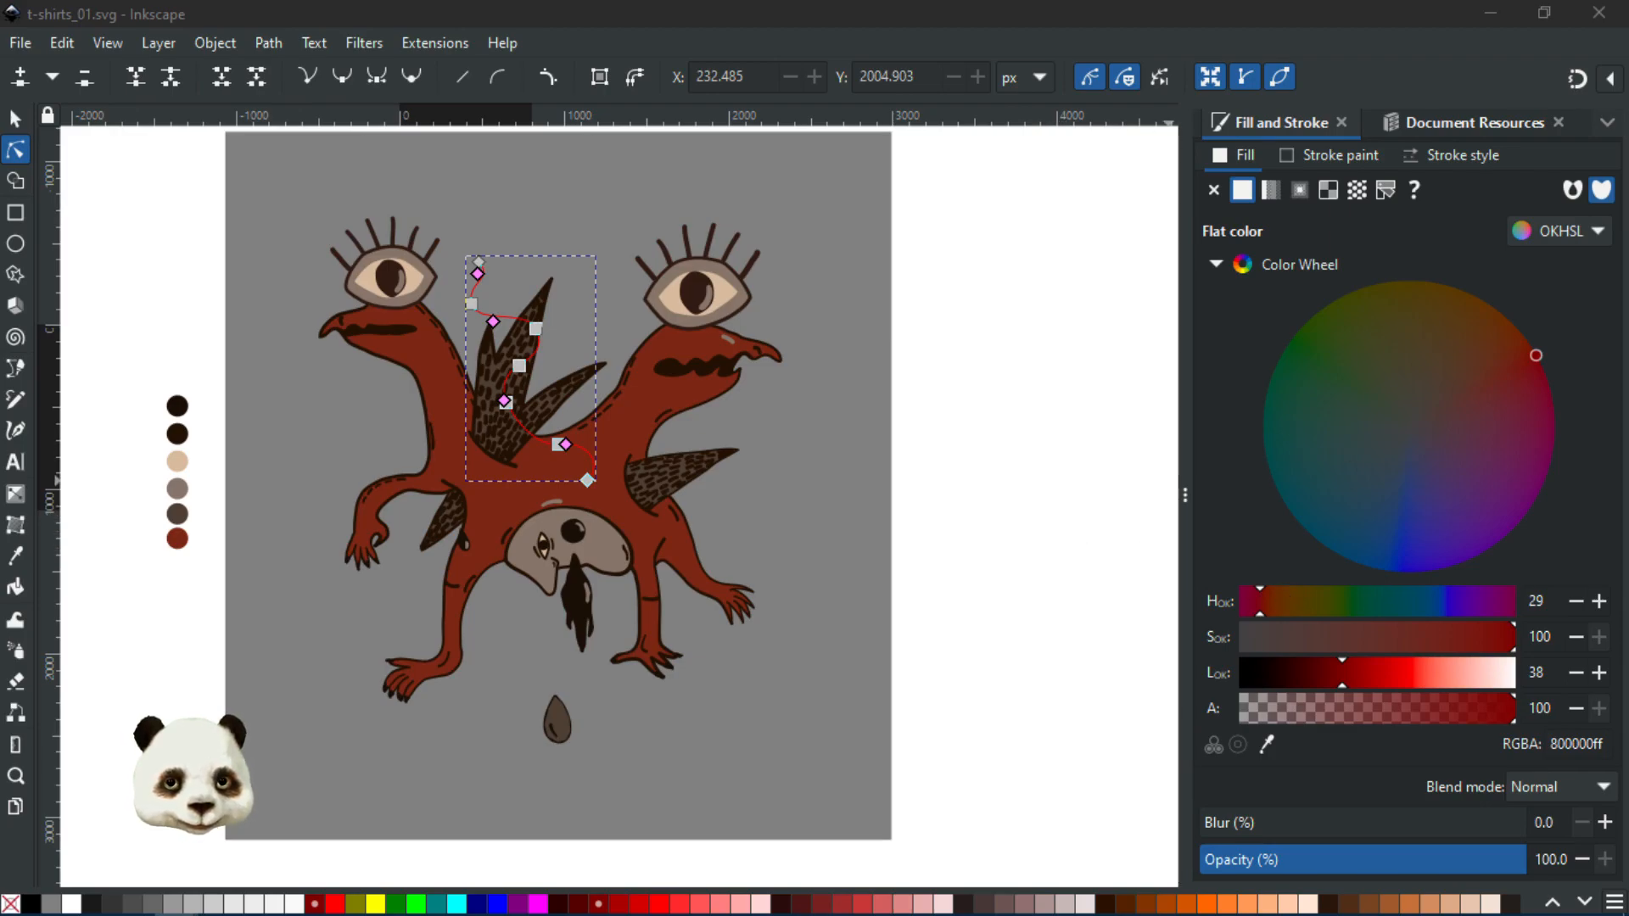
drag(1603, 125, 1149, 89)
click(1430, 223)
click(1141, 57)
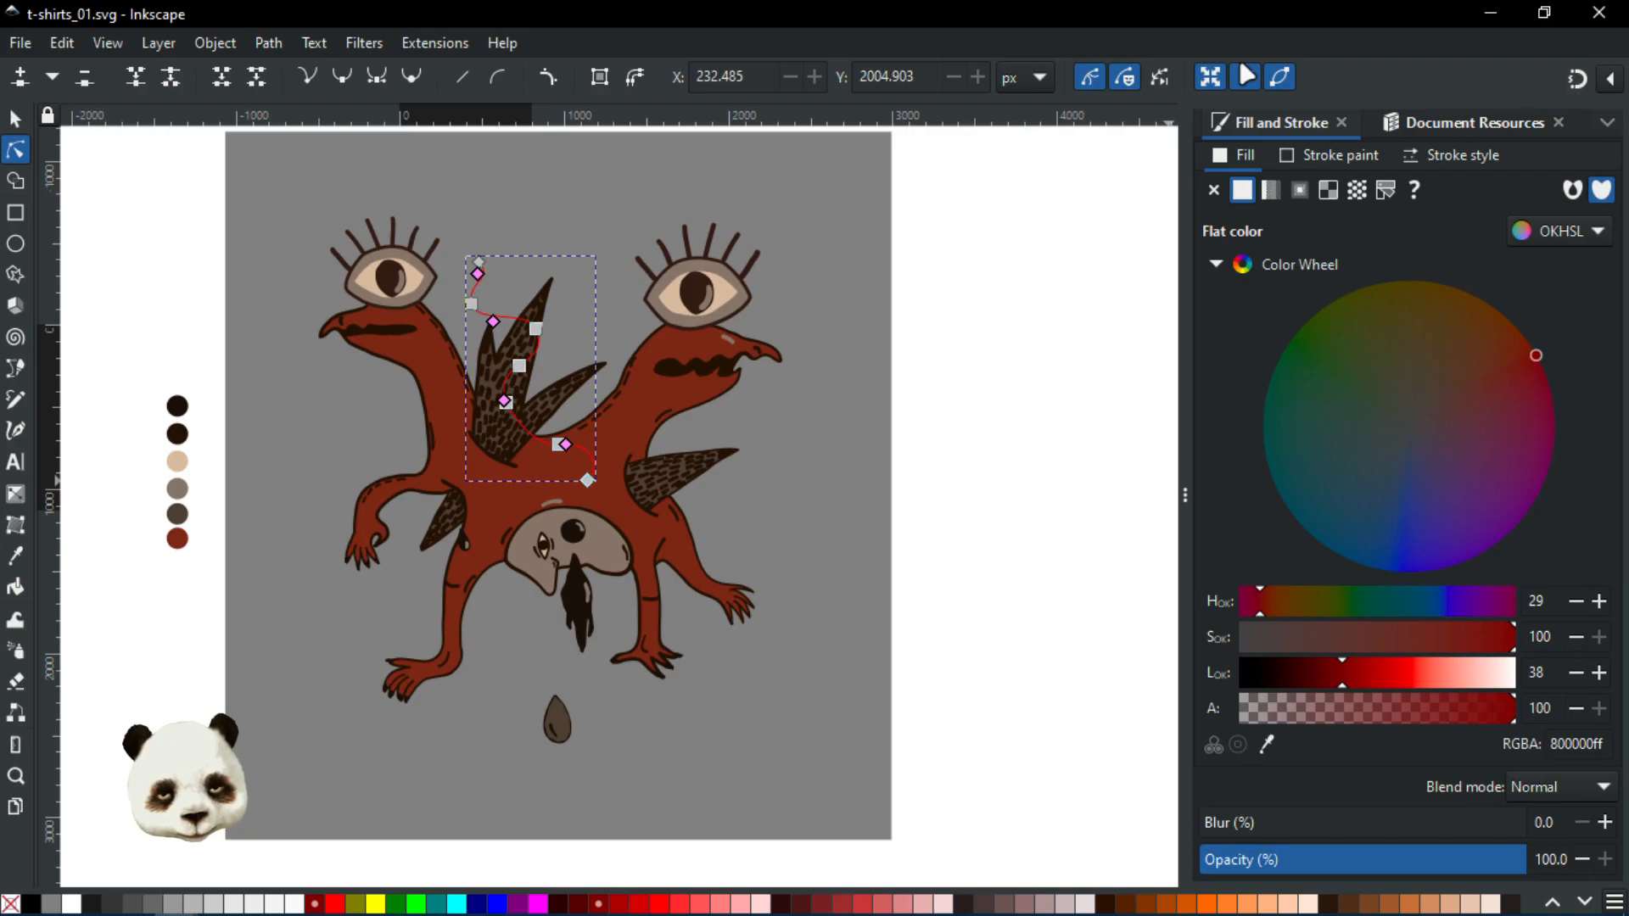
key(ctrl+shift+l)
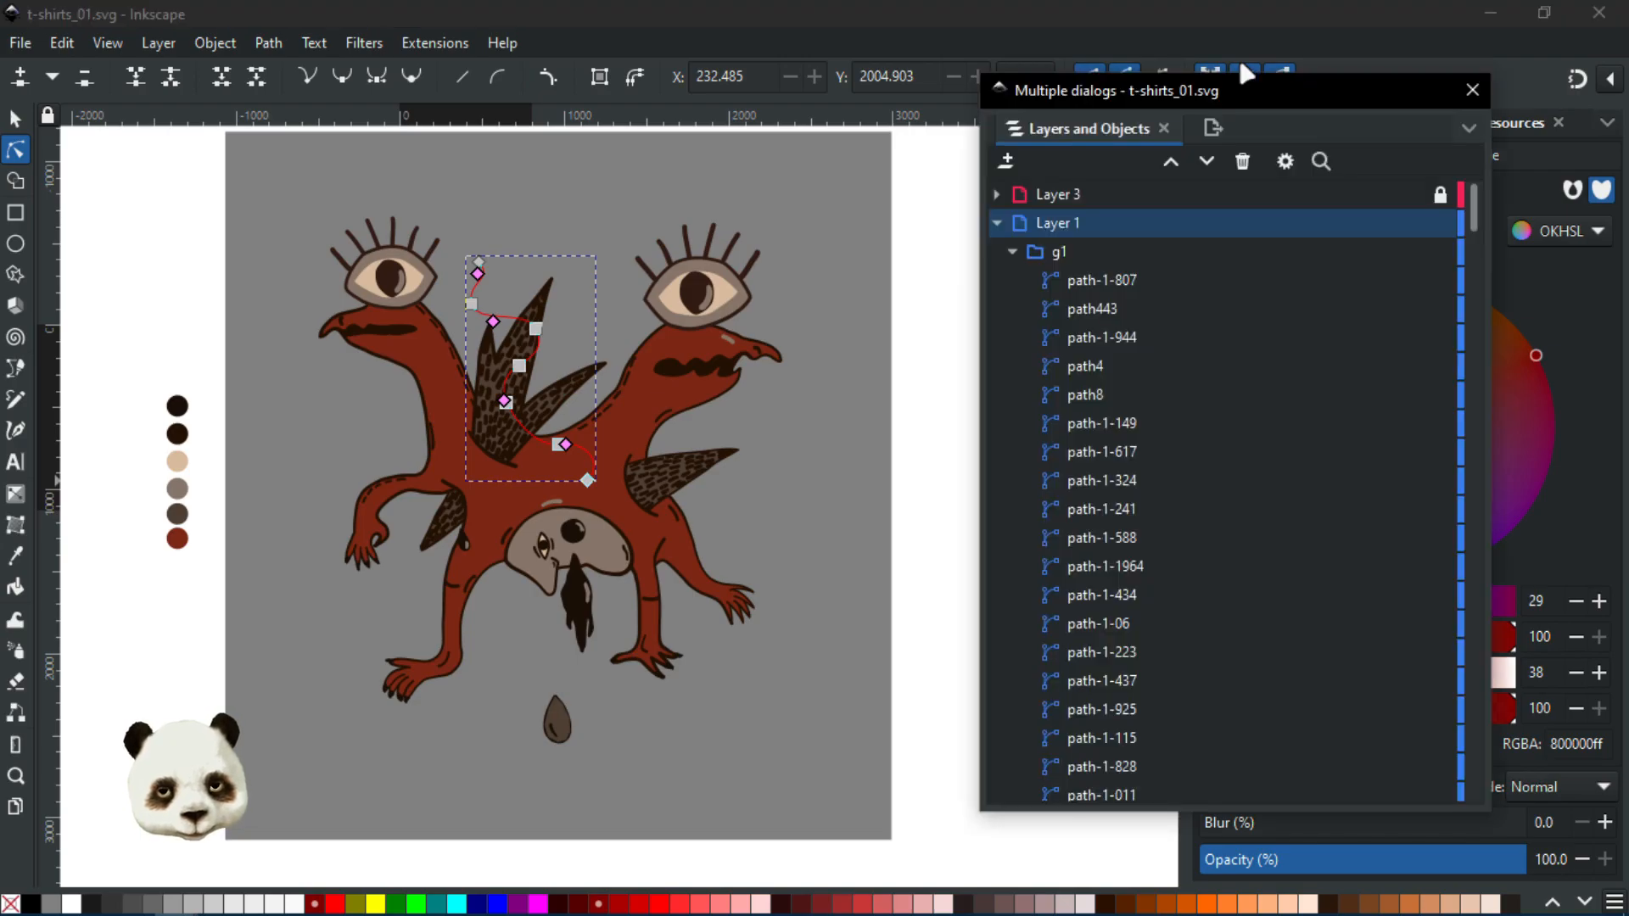
click(996, 223)
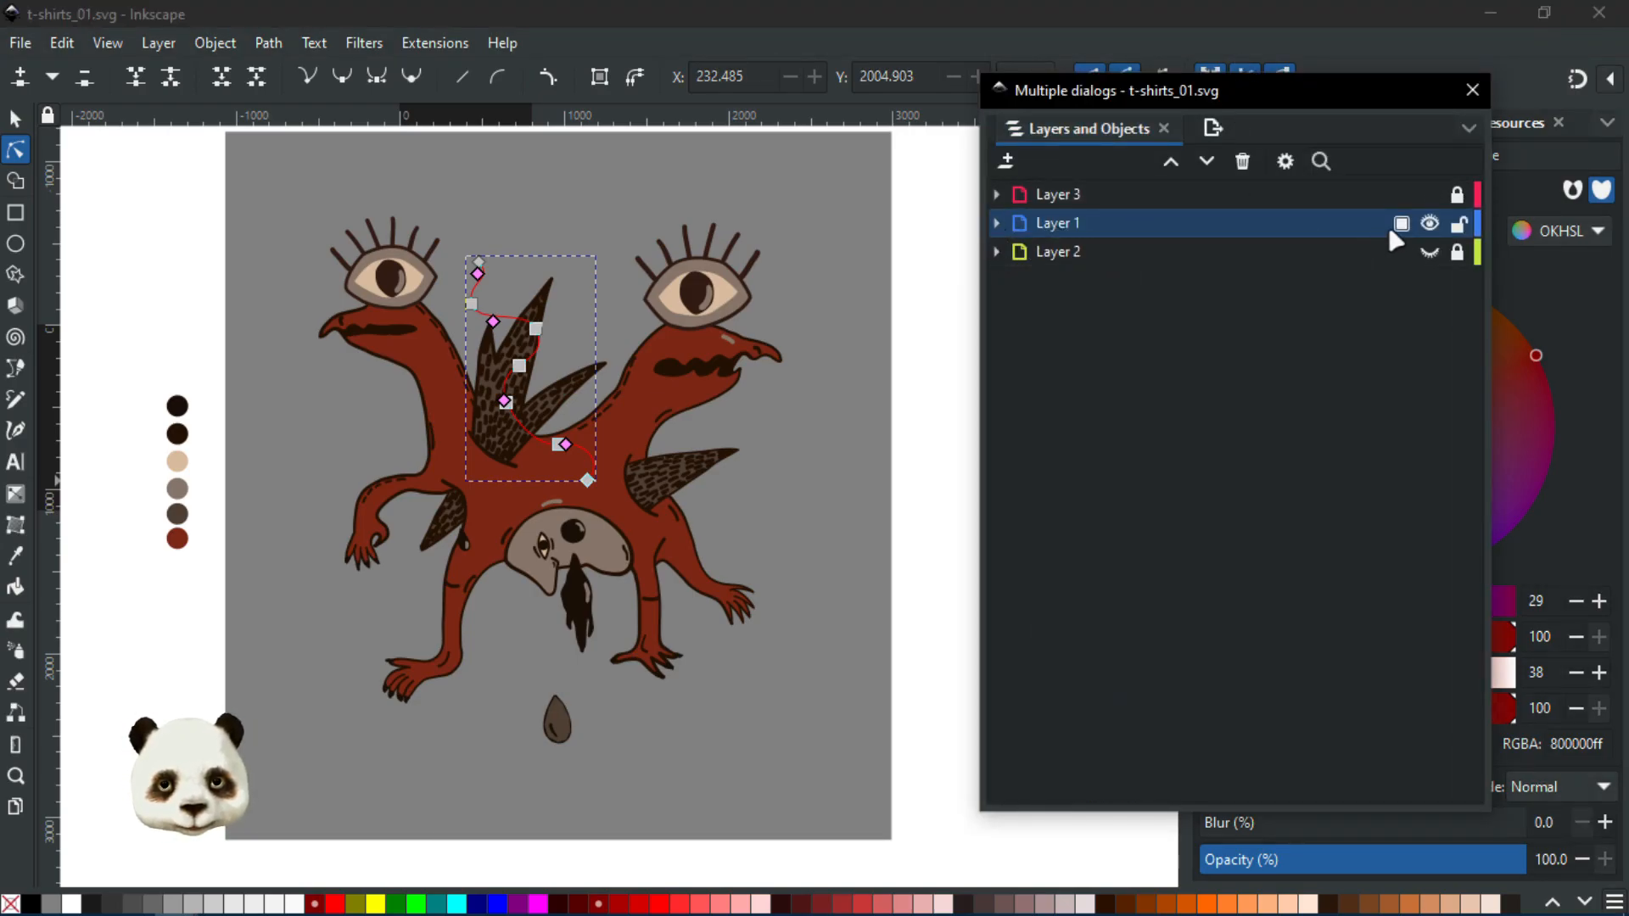
click(1429, 223)
click(1429, 252)
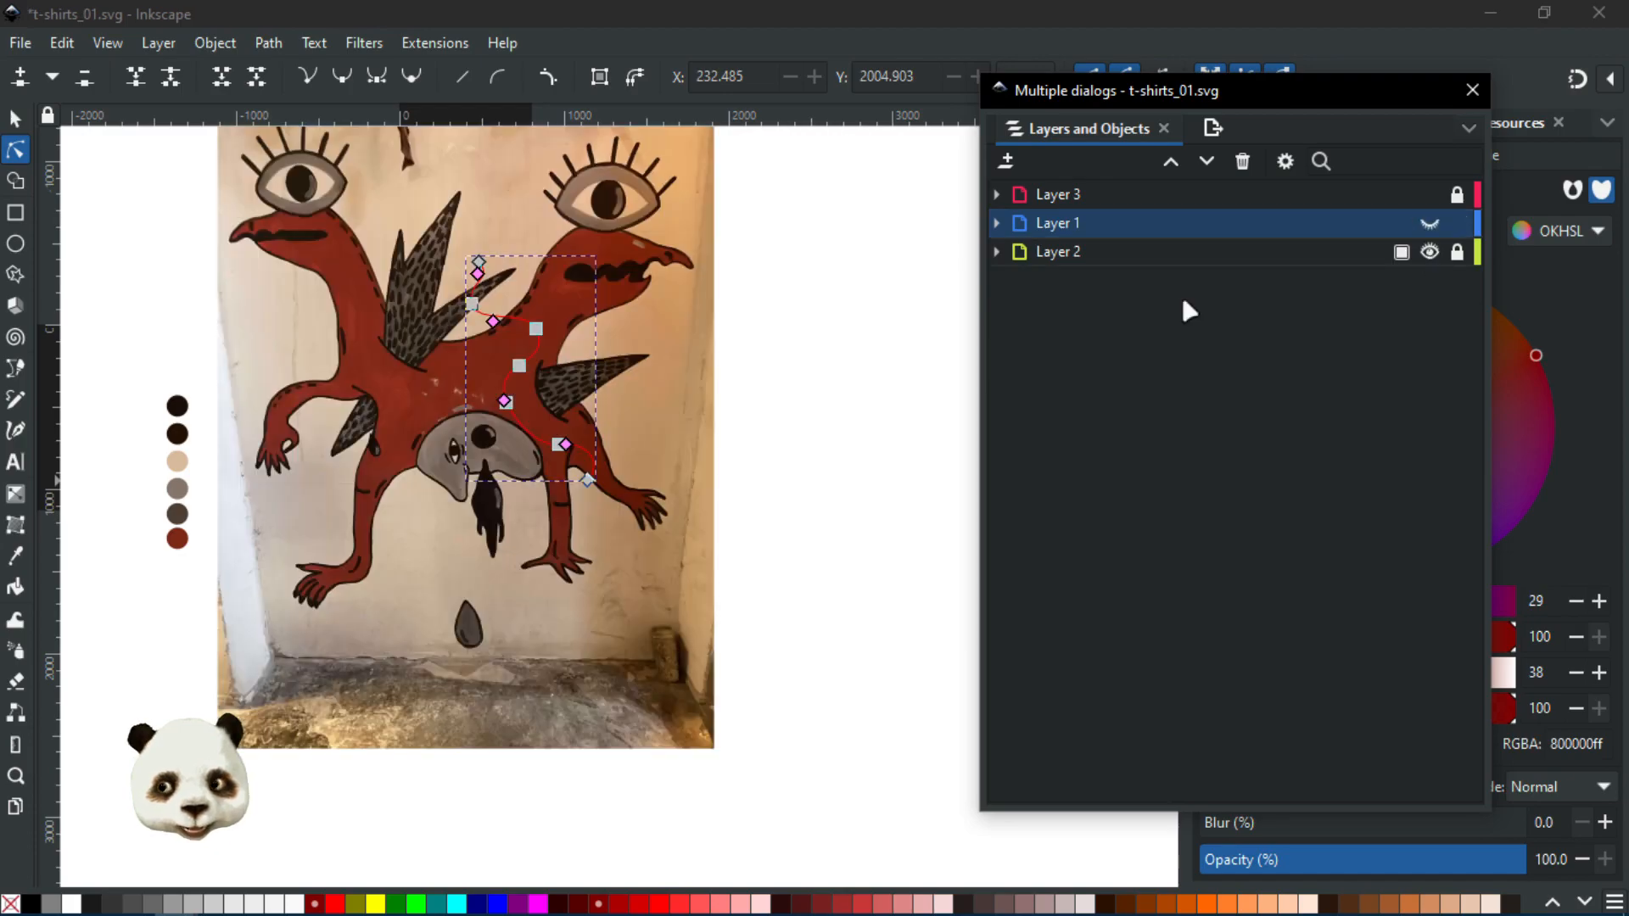
Deselect the path and examine the creature's head, feathered wings and arm in the mural photo up close
click(631, 311)
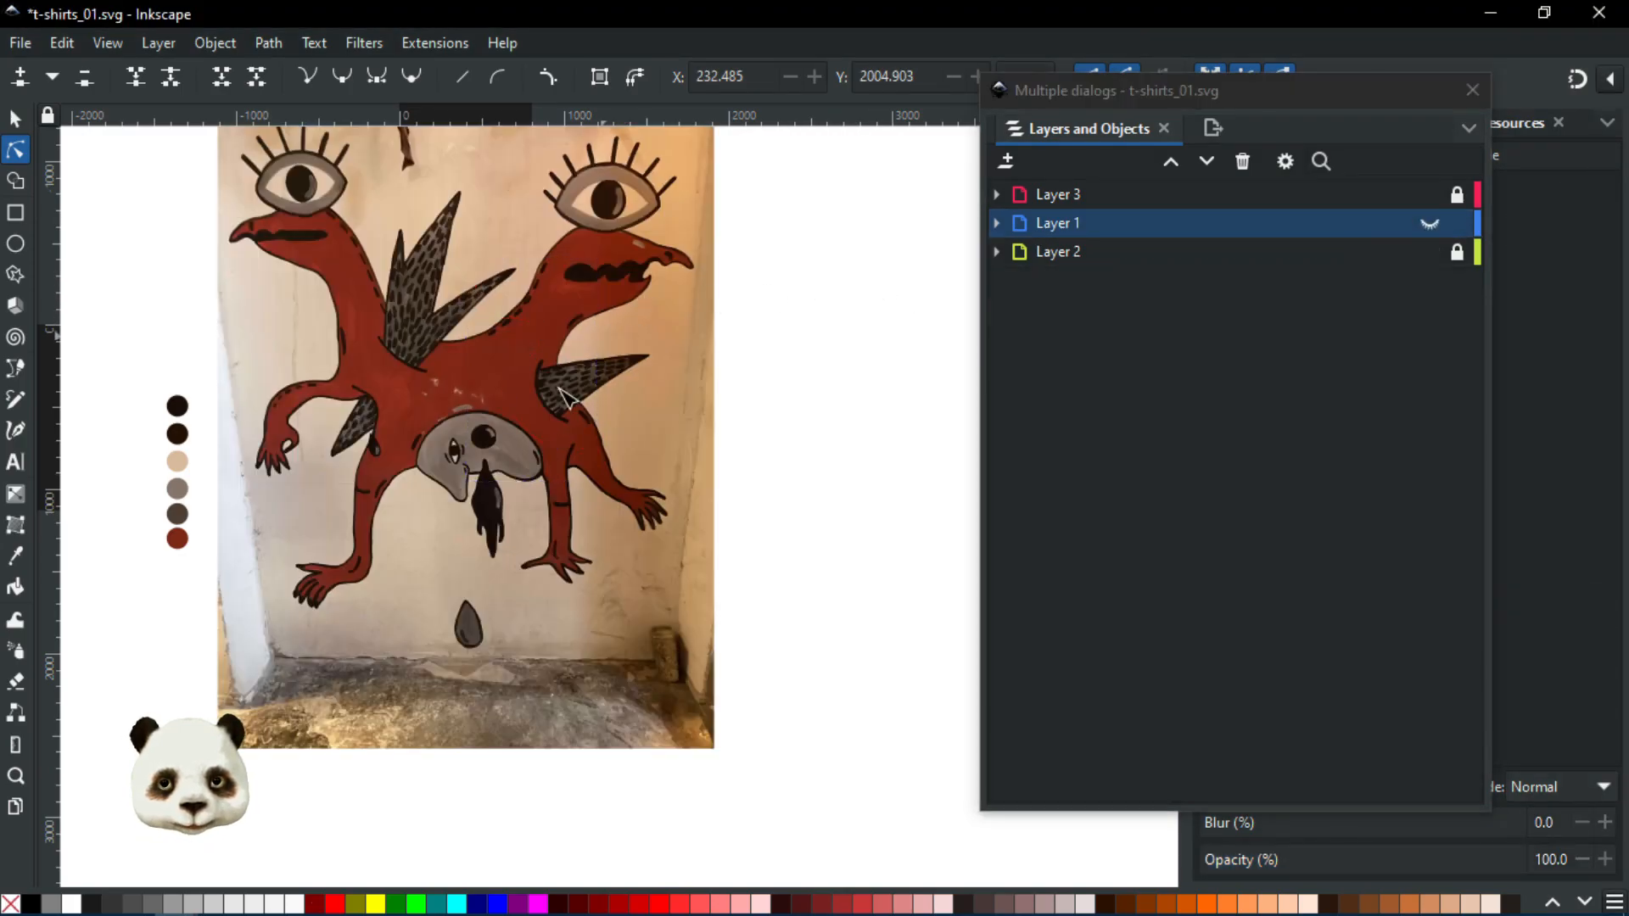
scroll(503, 436, up, 3)
drag(525, 408, 783, 678)
drag(496, 441, 575, 558)
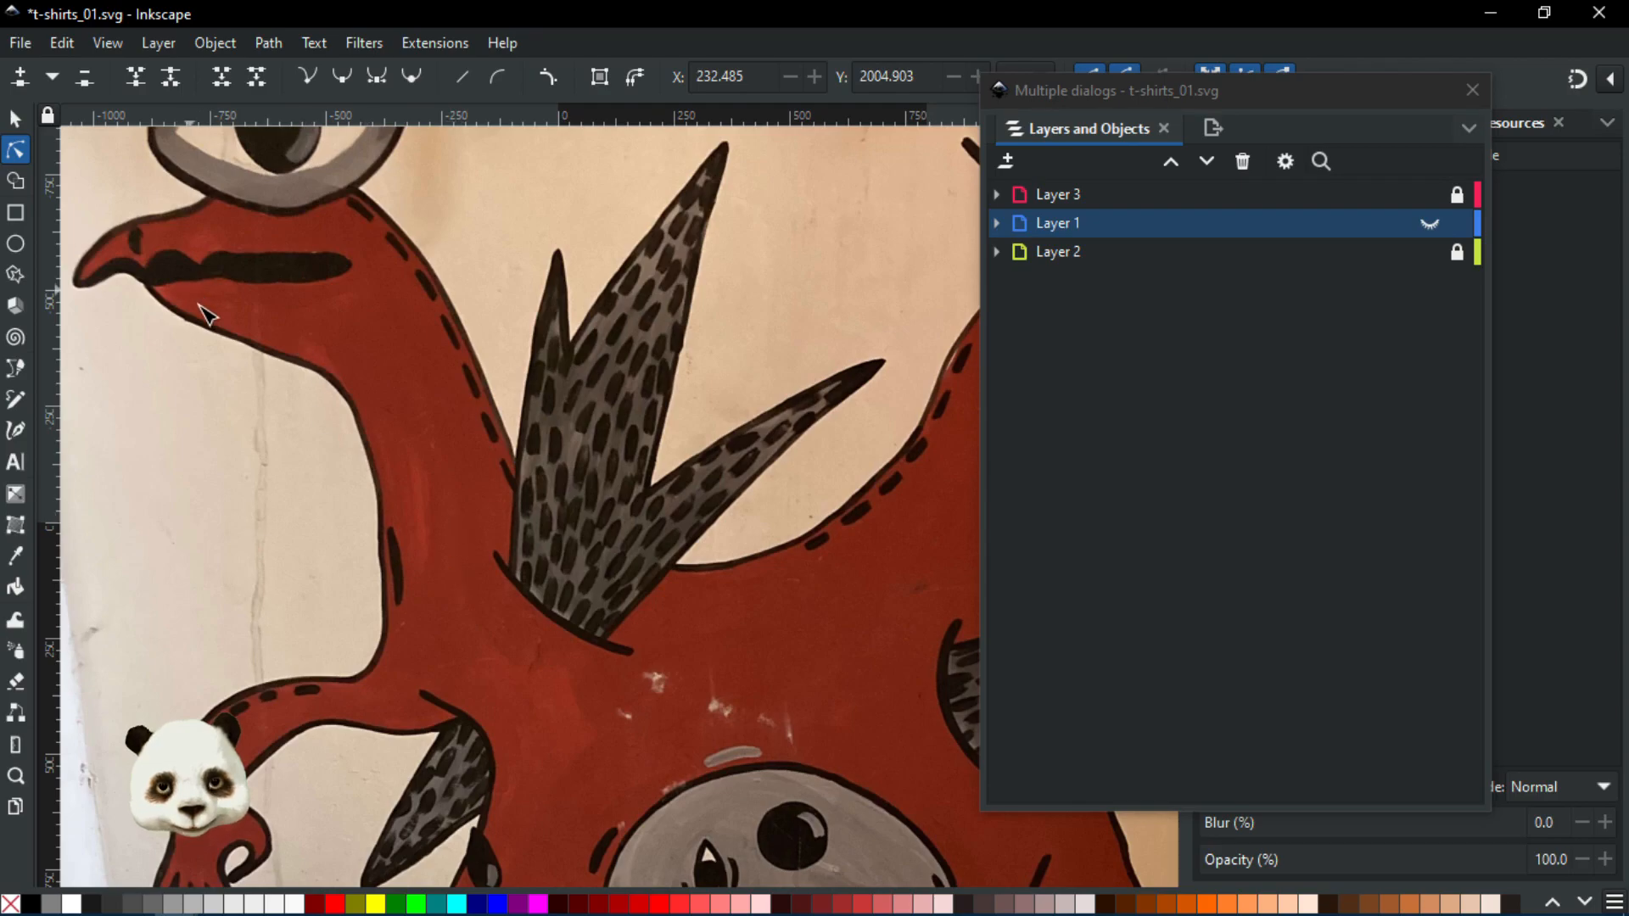
drag(609, 486, 691, 309)
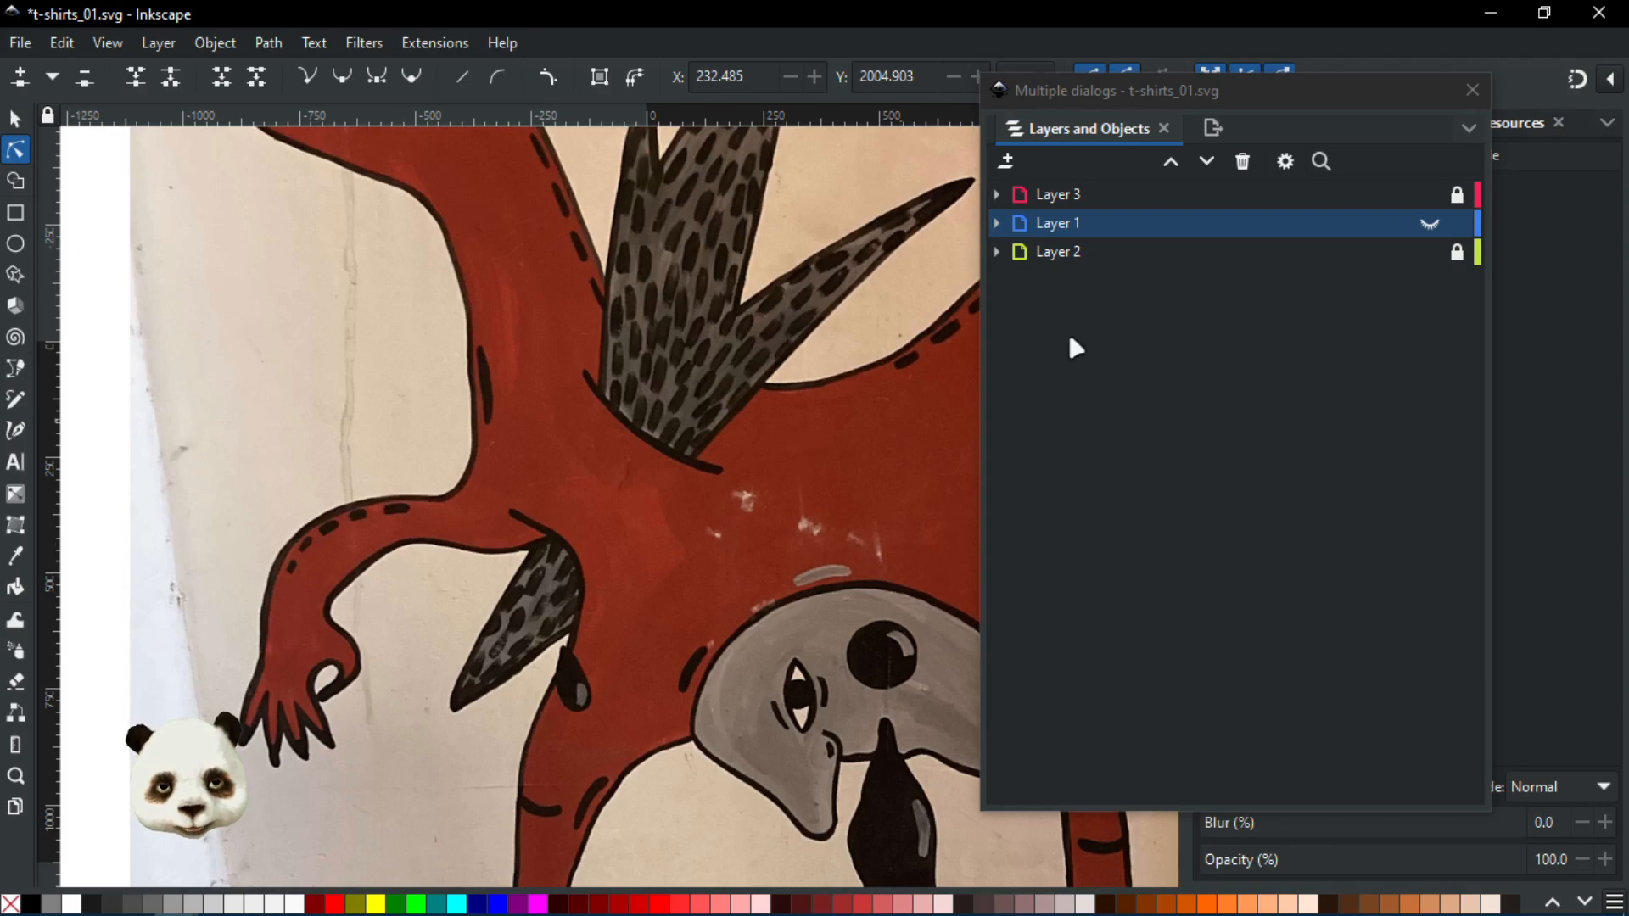
Show Layer 1 with the traced creature again, look it over, and hide Layer 2 with the mural photo
click(1430, 224)
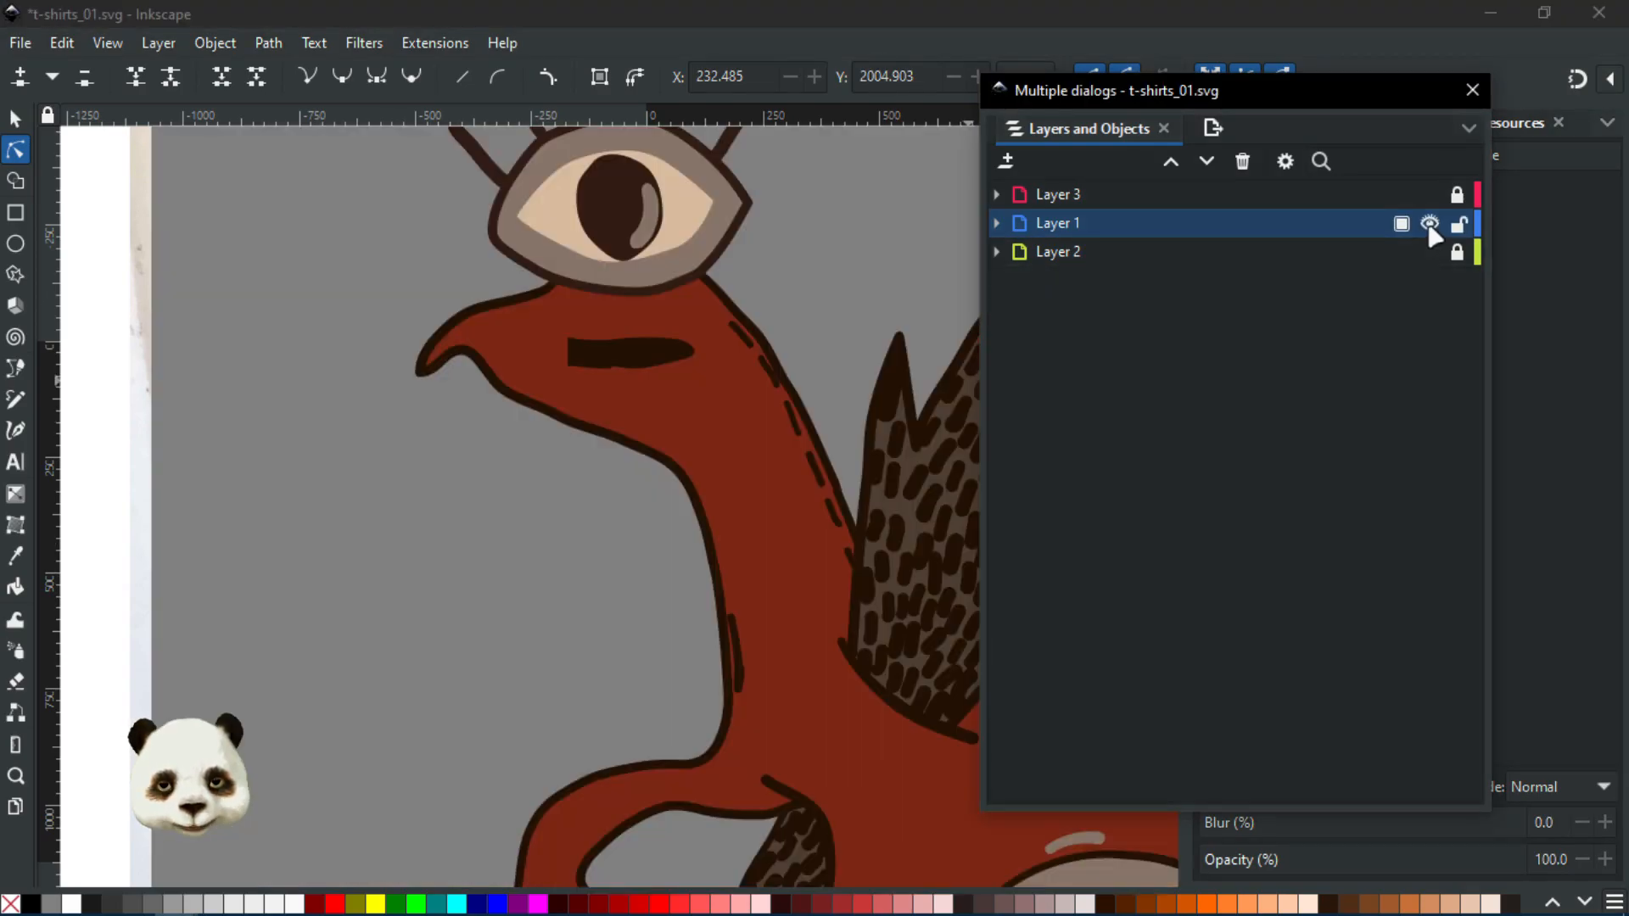
scroll(903, 509, down, 5)
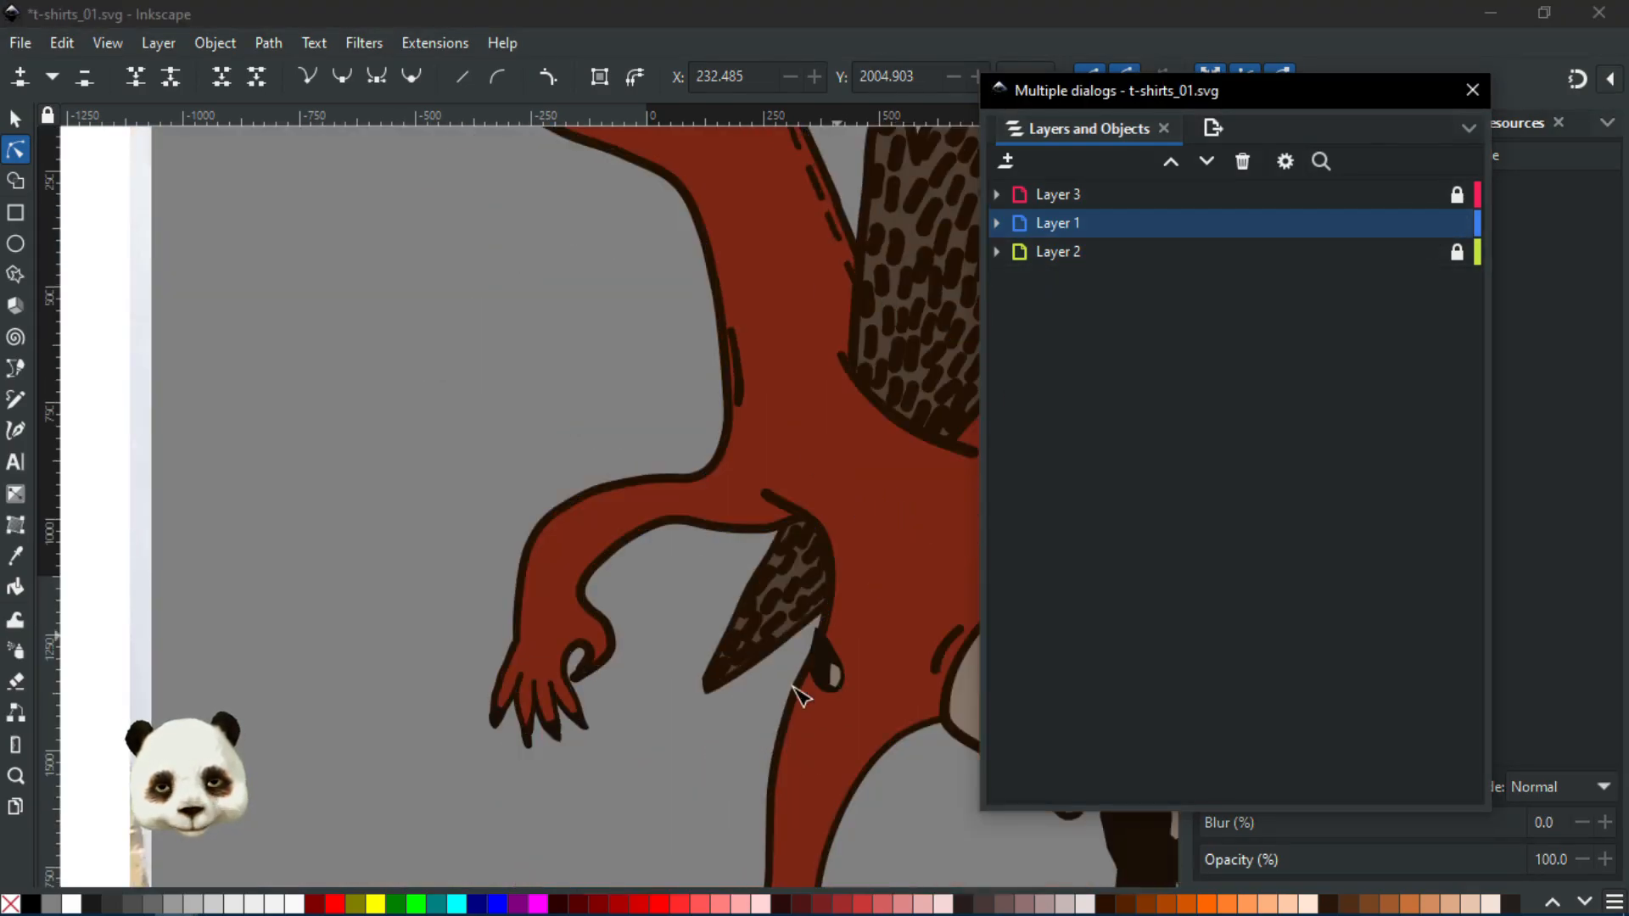
scroll(728, 675, down, 1)
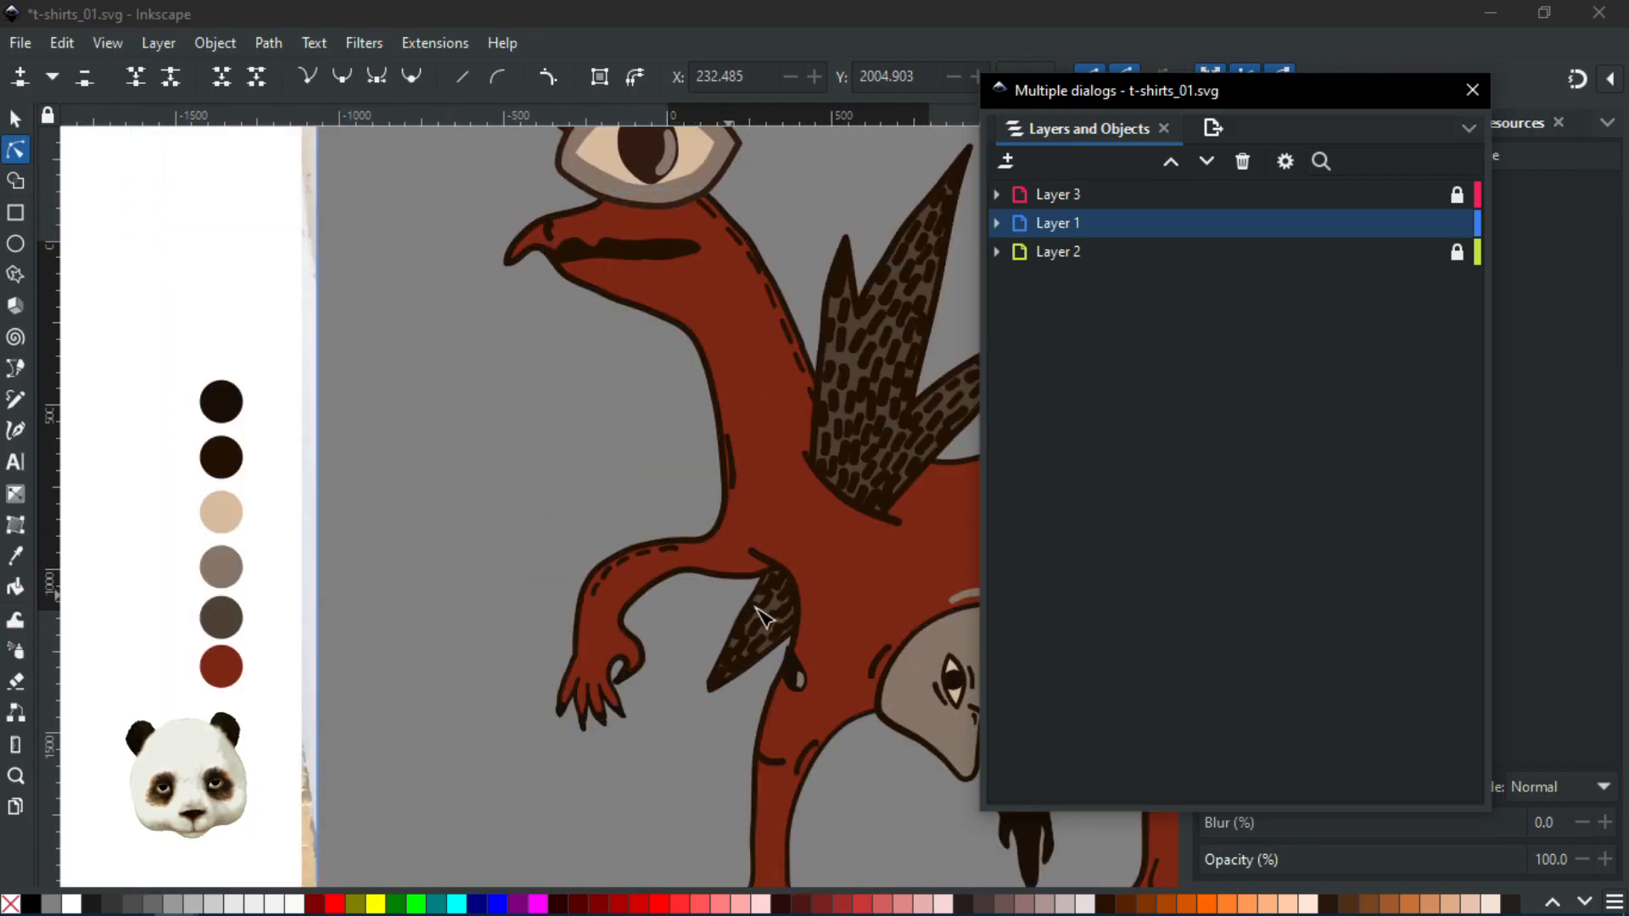
scroll(720, 674, down, 1)
drag(846, 786, 571, 654)
scroll(578, 616, down, 1)
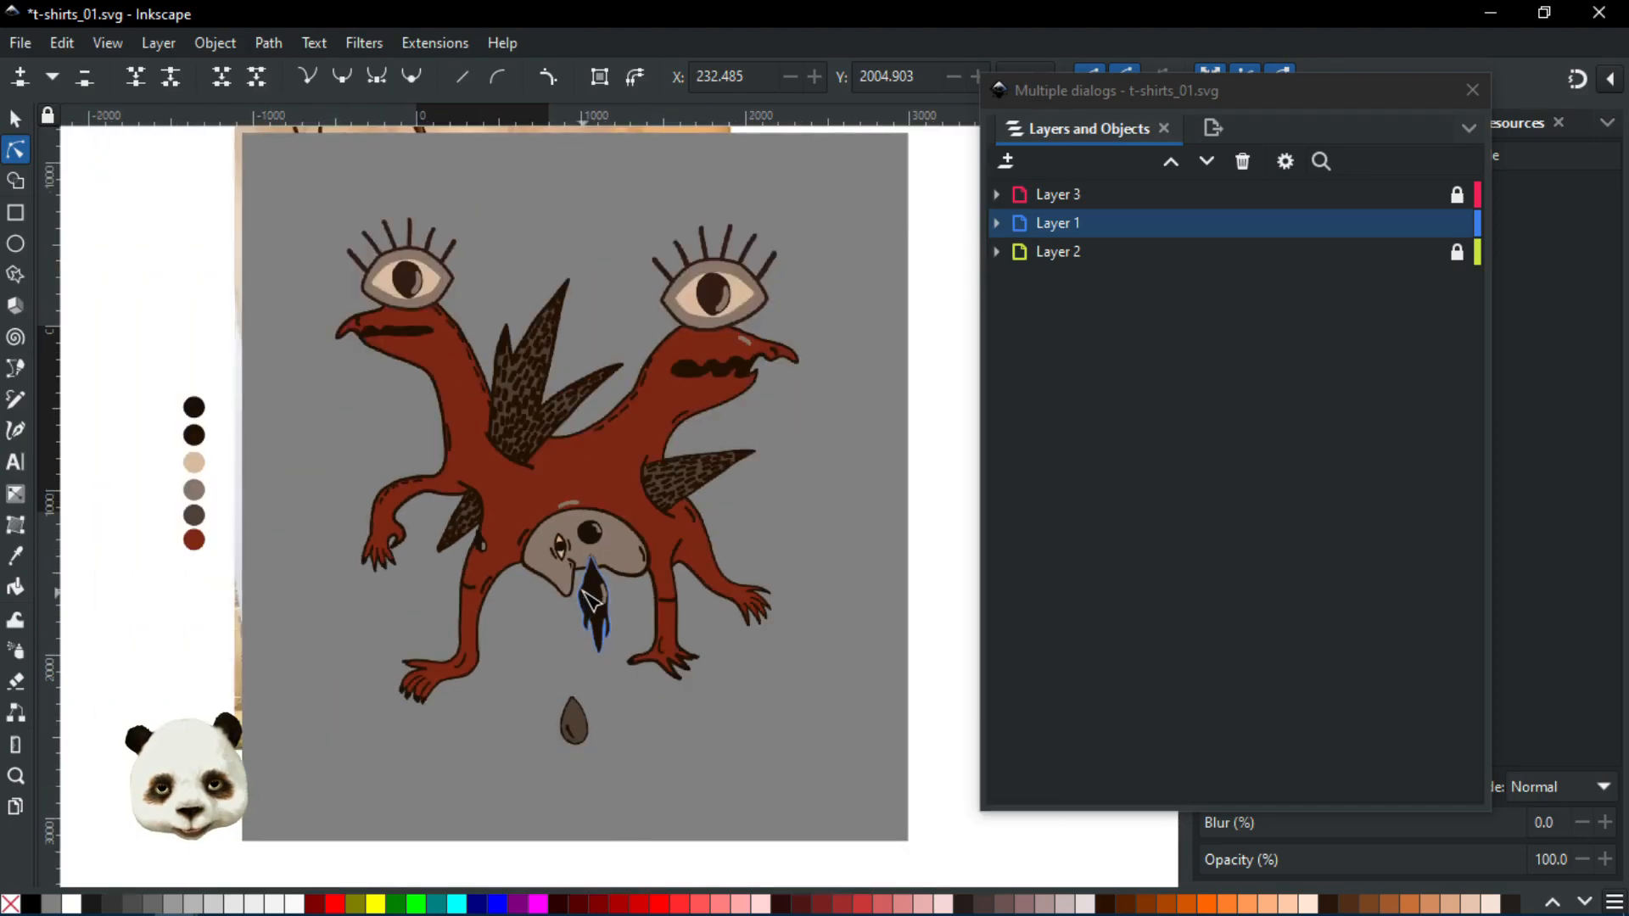
click(1429, 252)
Select one dark dash in the traced upper wing and examine its nodes and the surrounding dash texture
scroll(526, 424, up, 4)
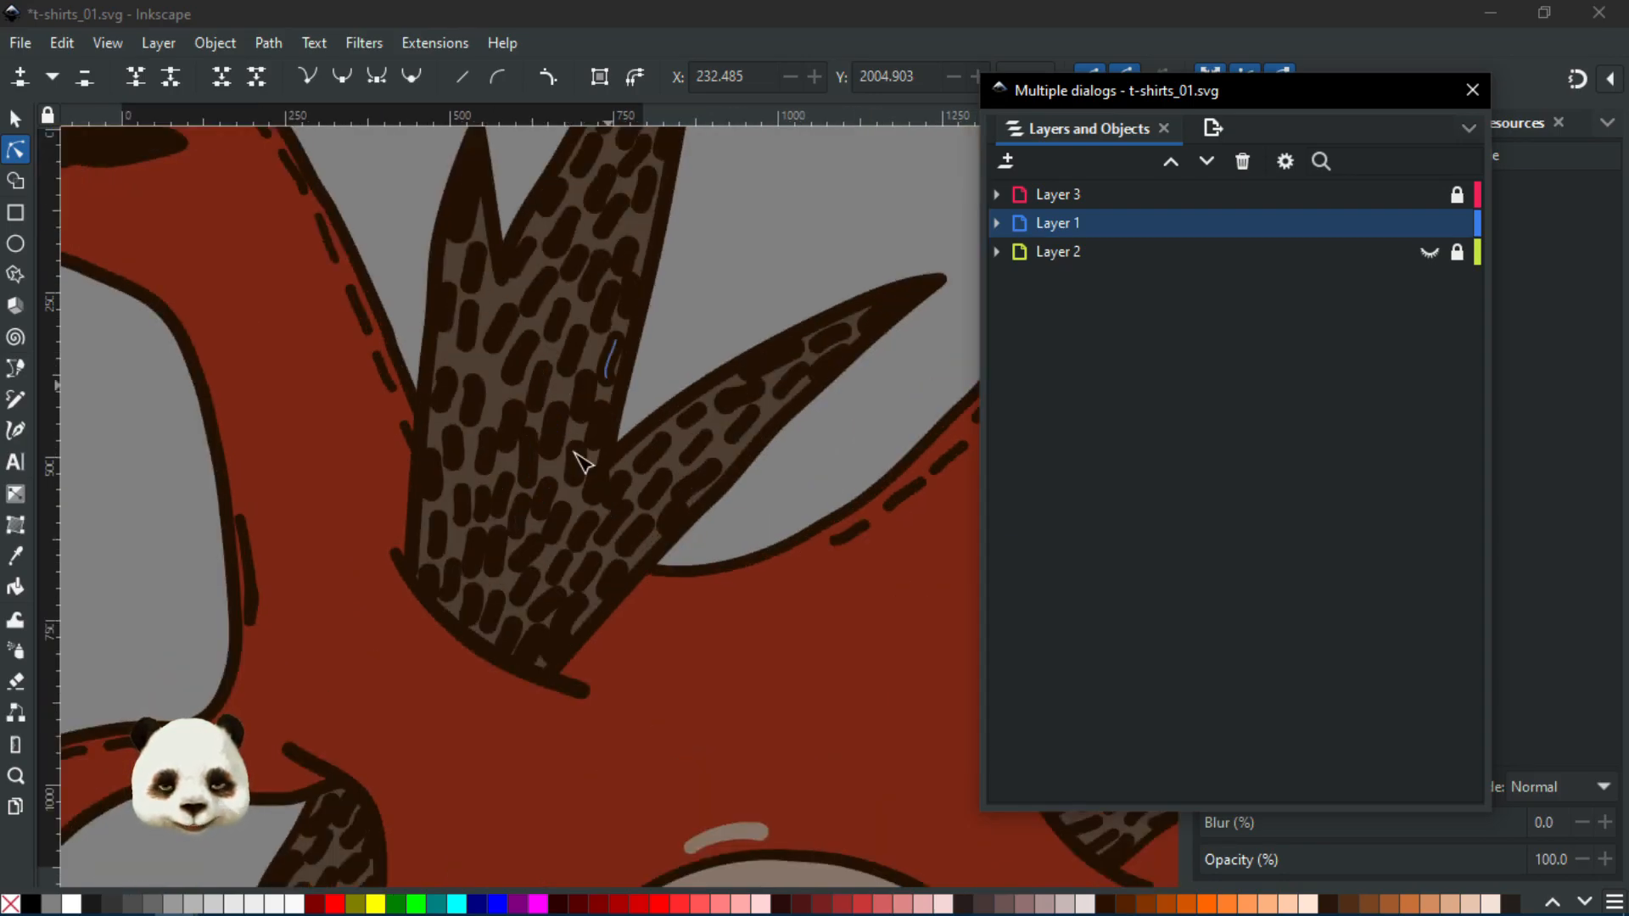
scroll(632, 500, down, 1)
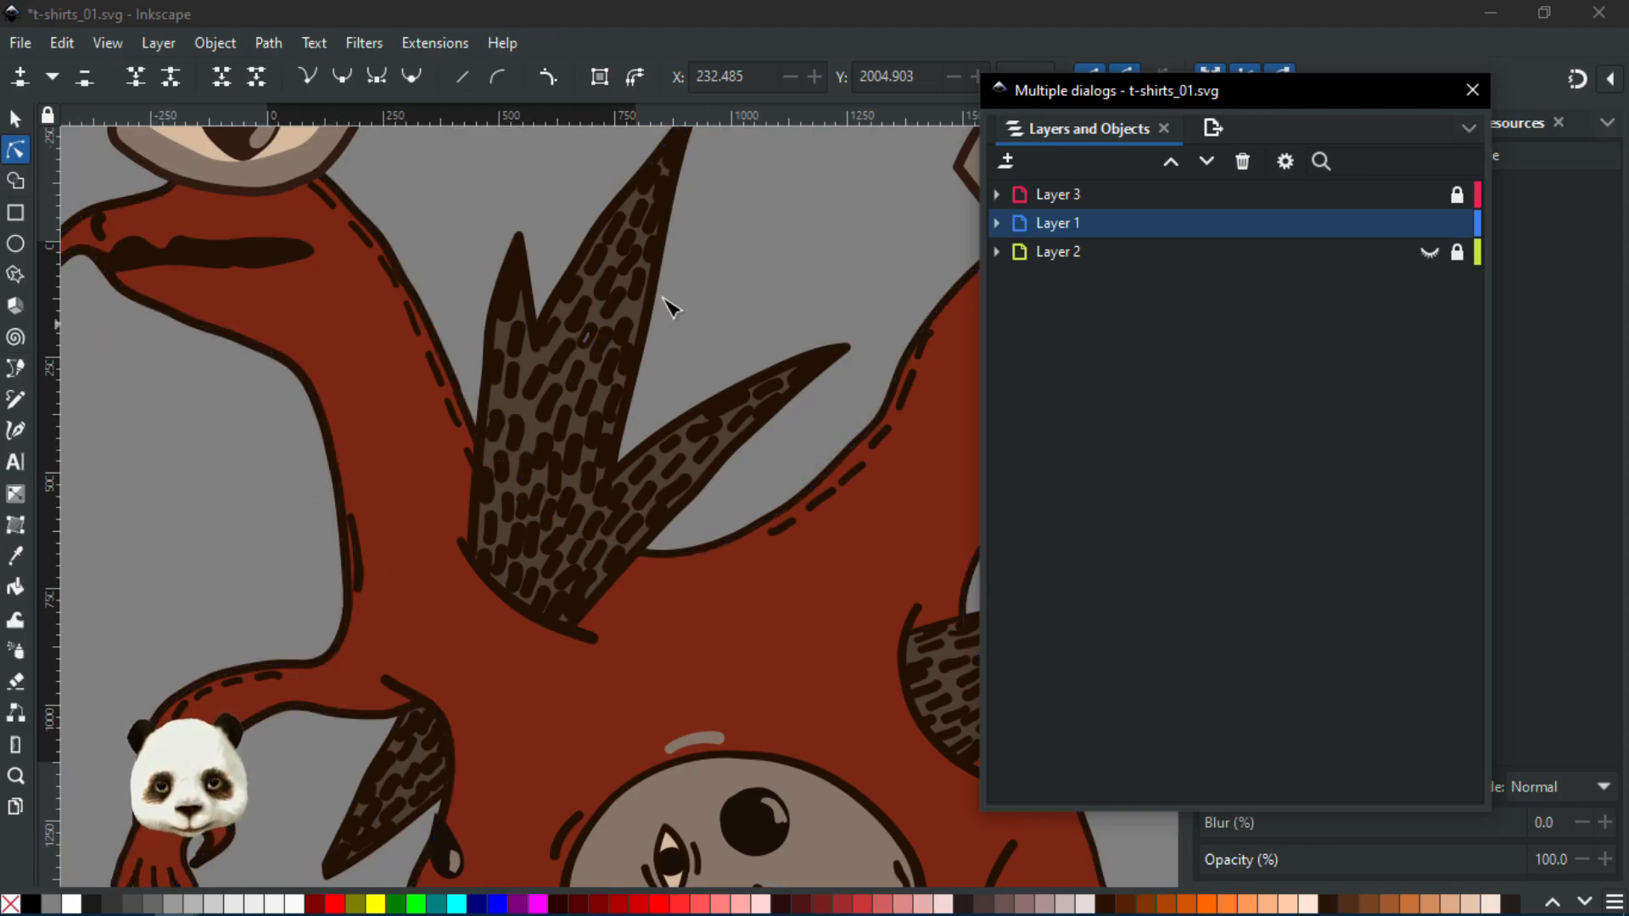
click(560, 556)
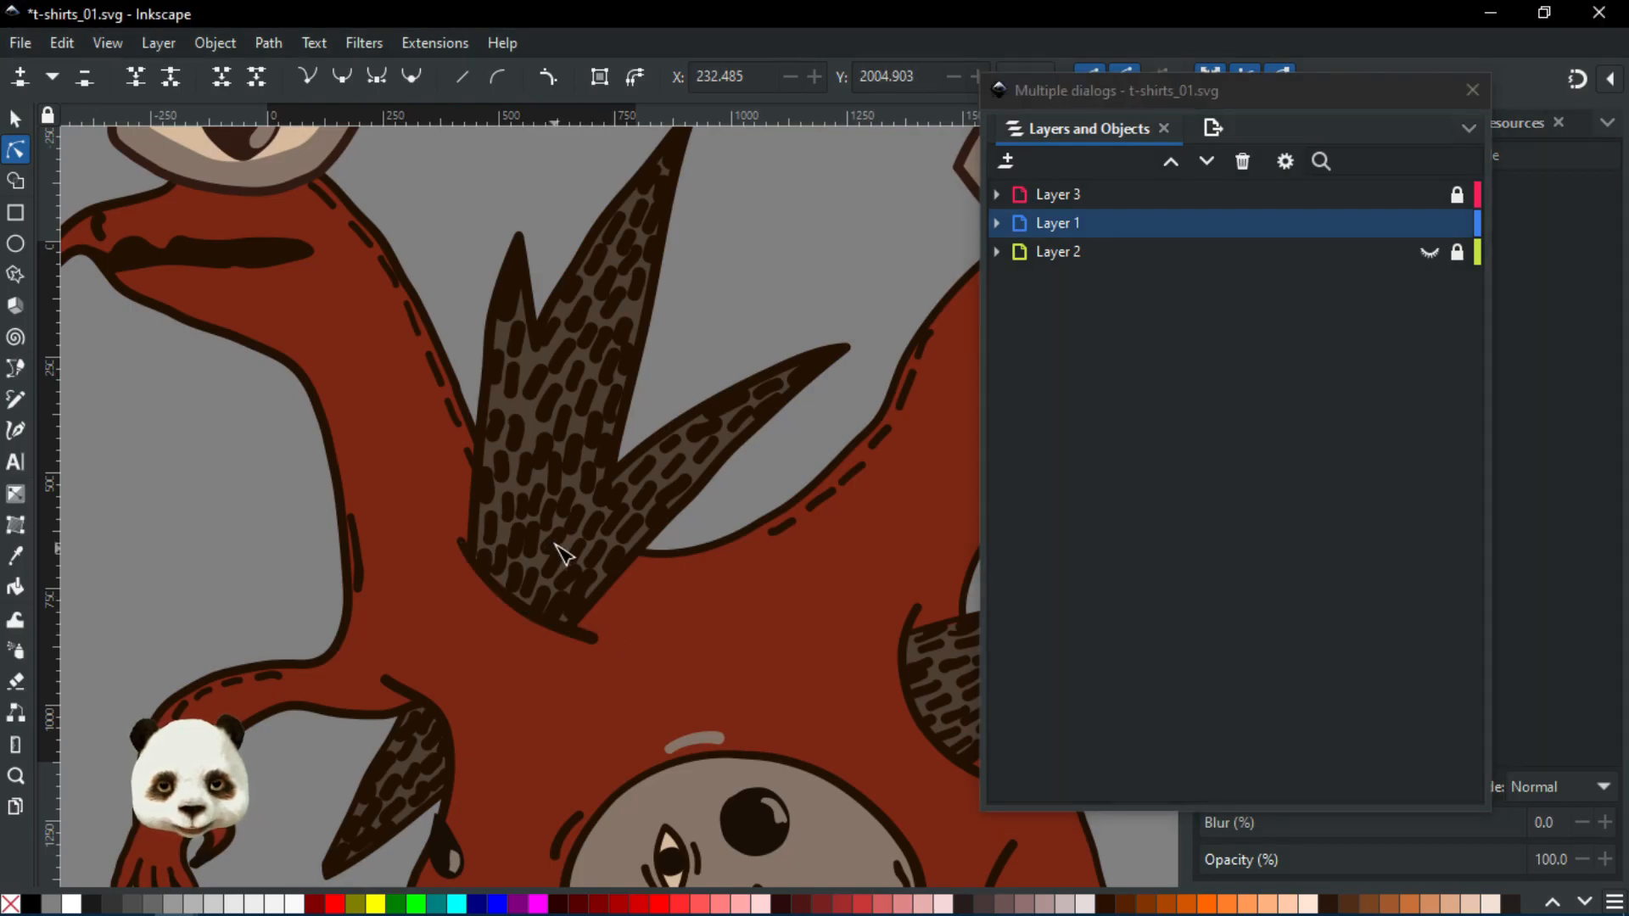
click(560, 556)
key(3)
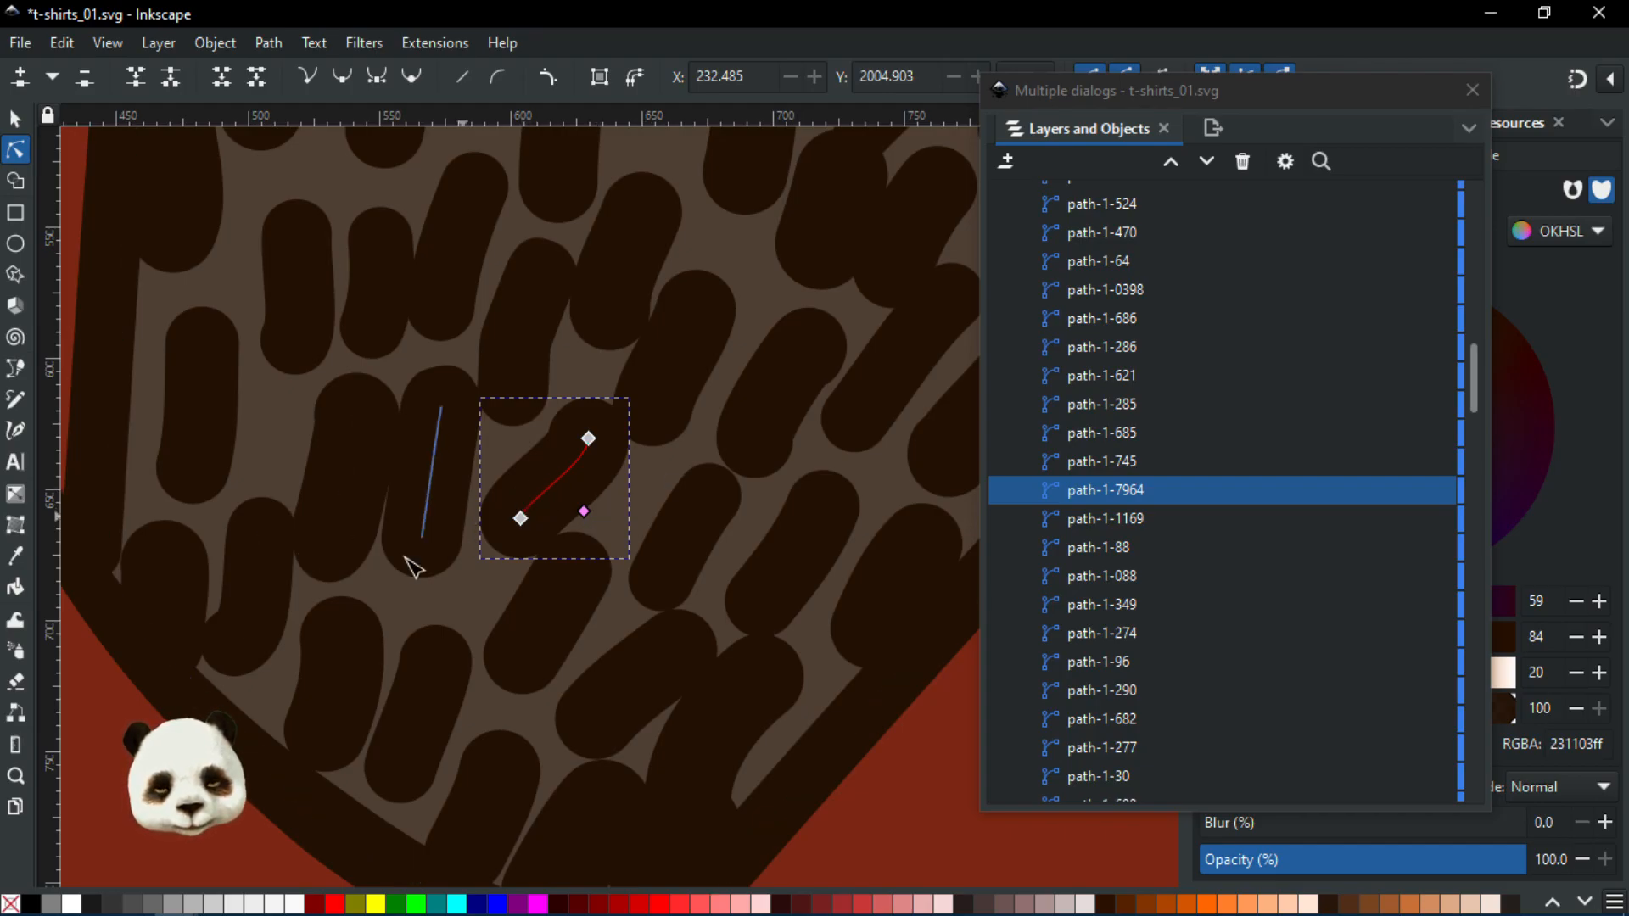
scroll(527, 575, down, 3)
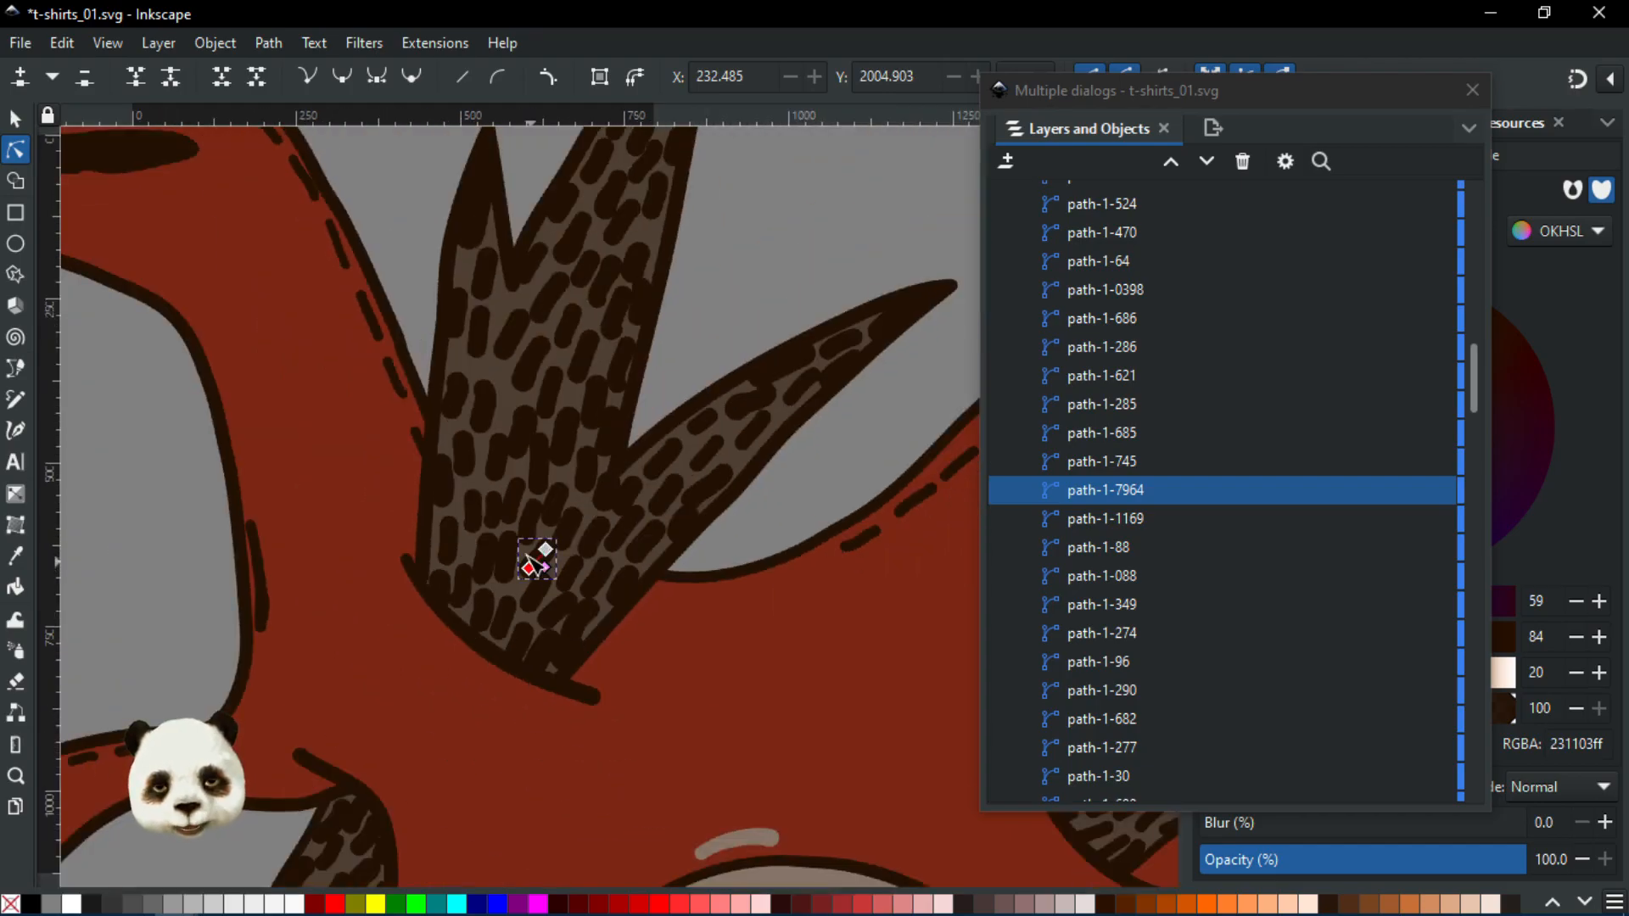
scroll(529, 562, down, 1)
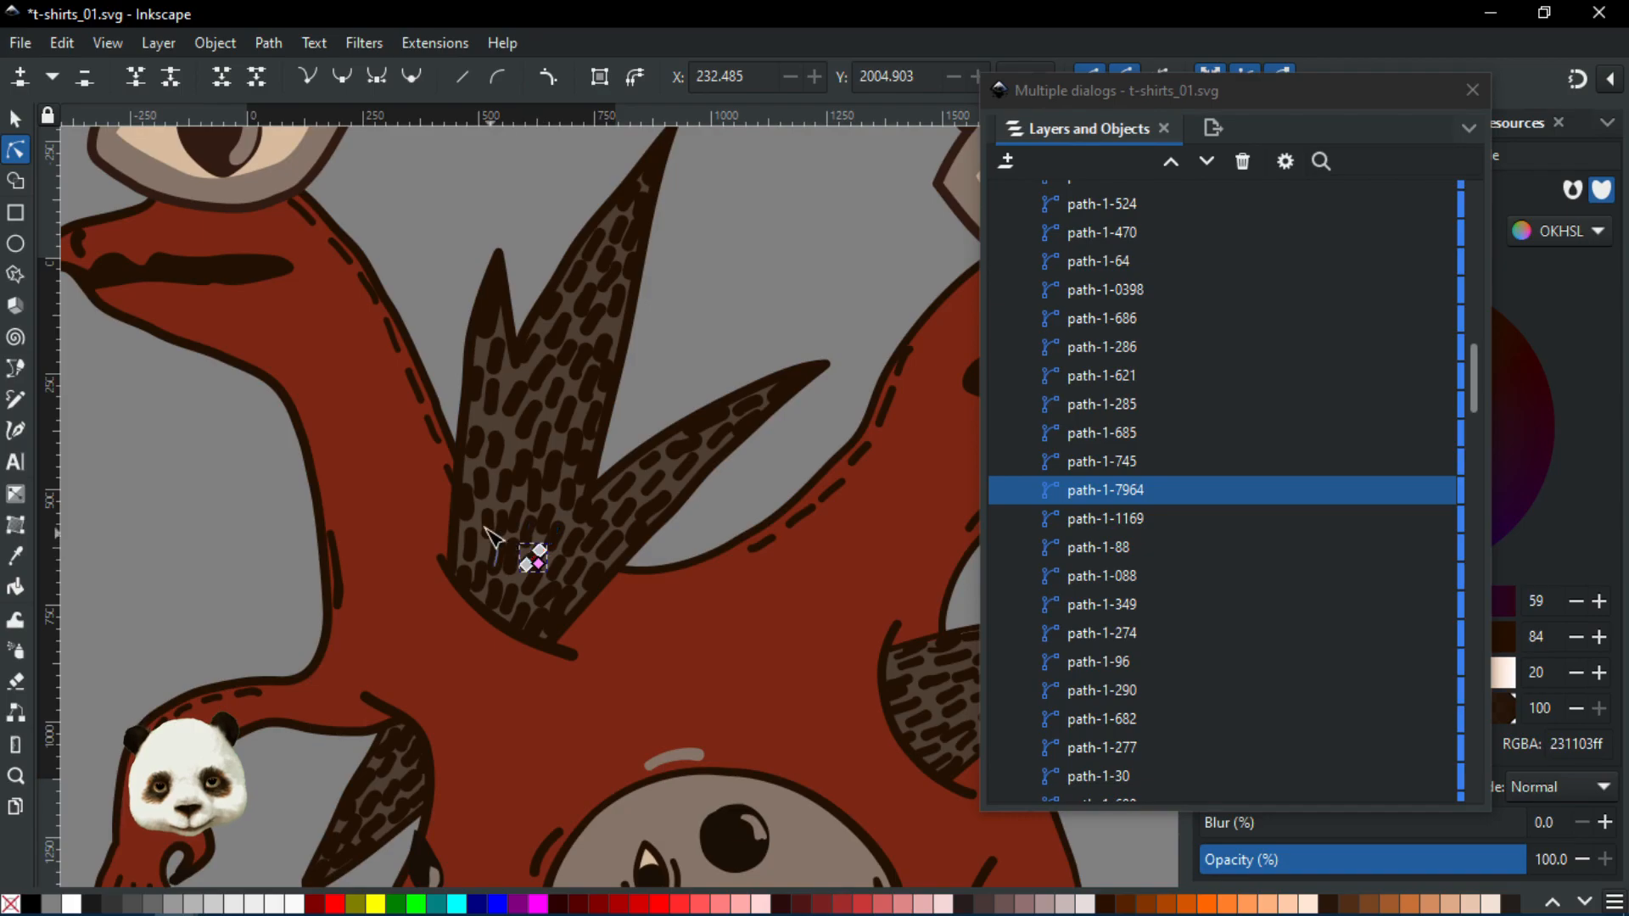
scroll(509, 522, down, 1)
Select the grey background rectangle and examine the traced creature's body, upside-down grey face and legs
click(530, 541)
click(340, 475)
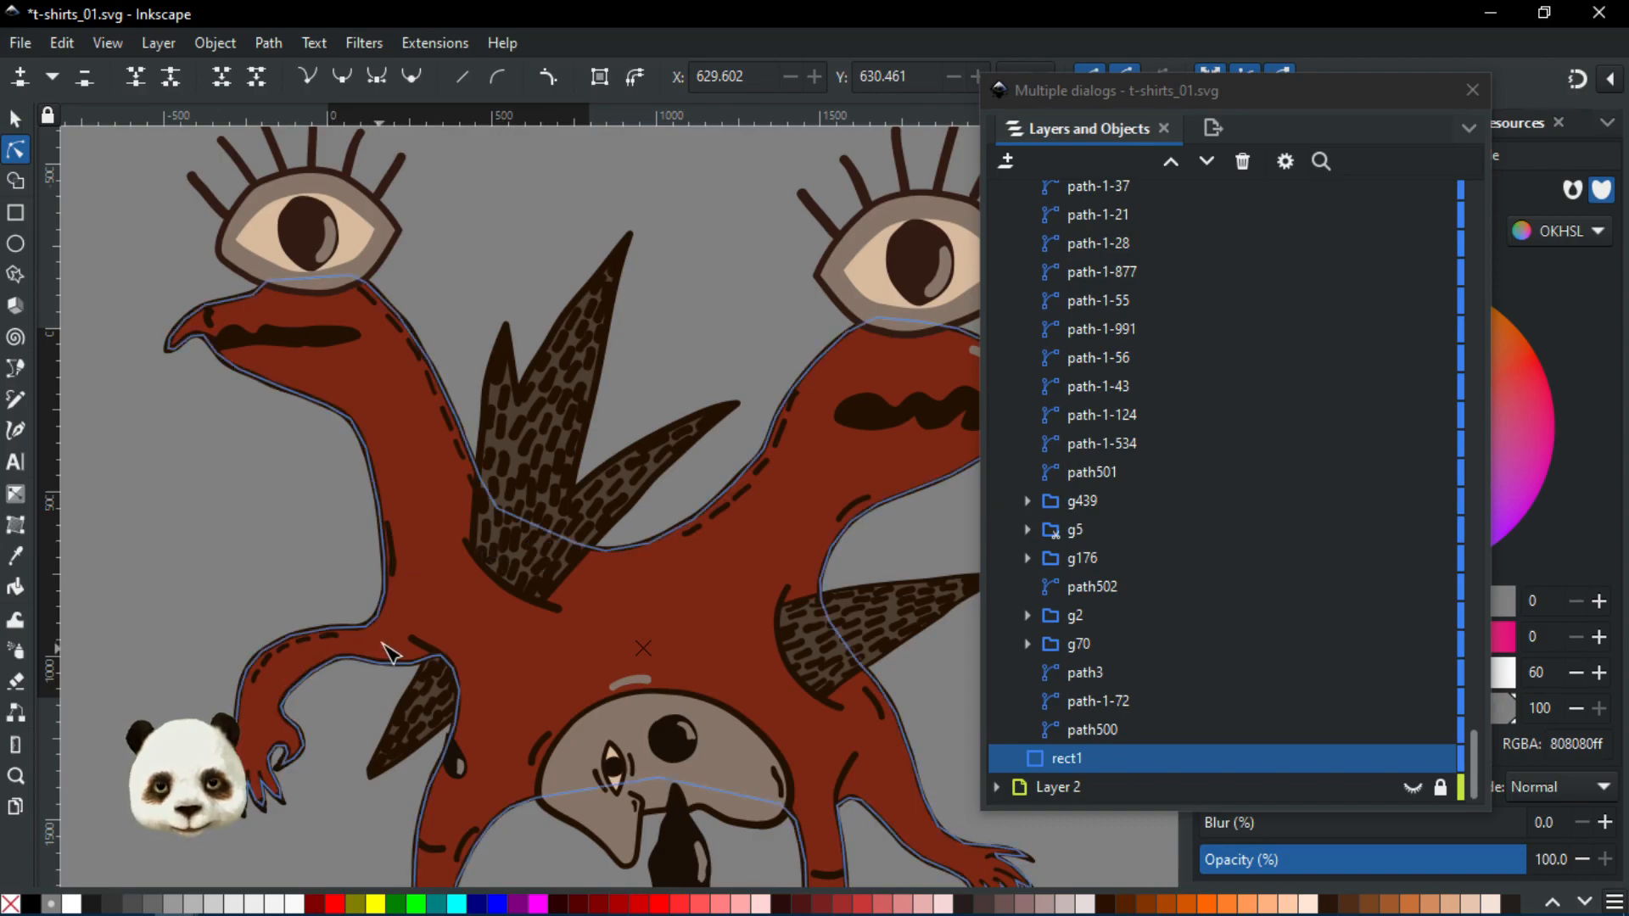
drag(381, 648, 420, 533)
scroll(443, 567, down, 1)
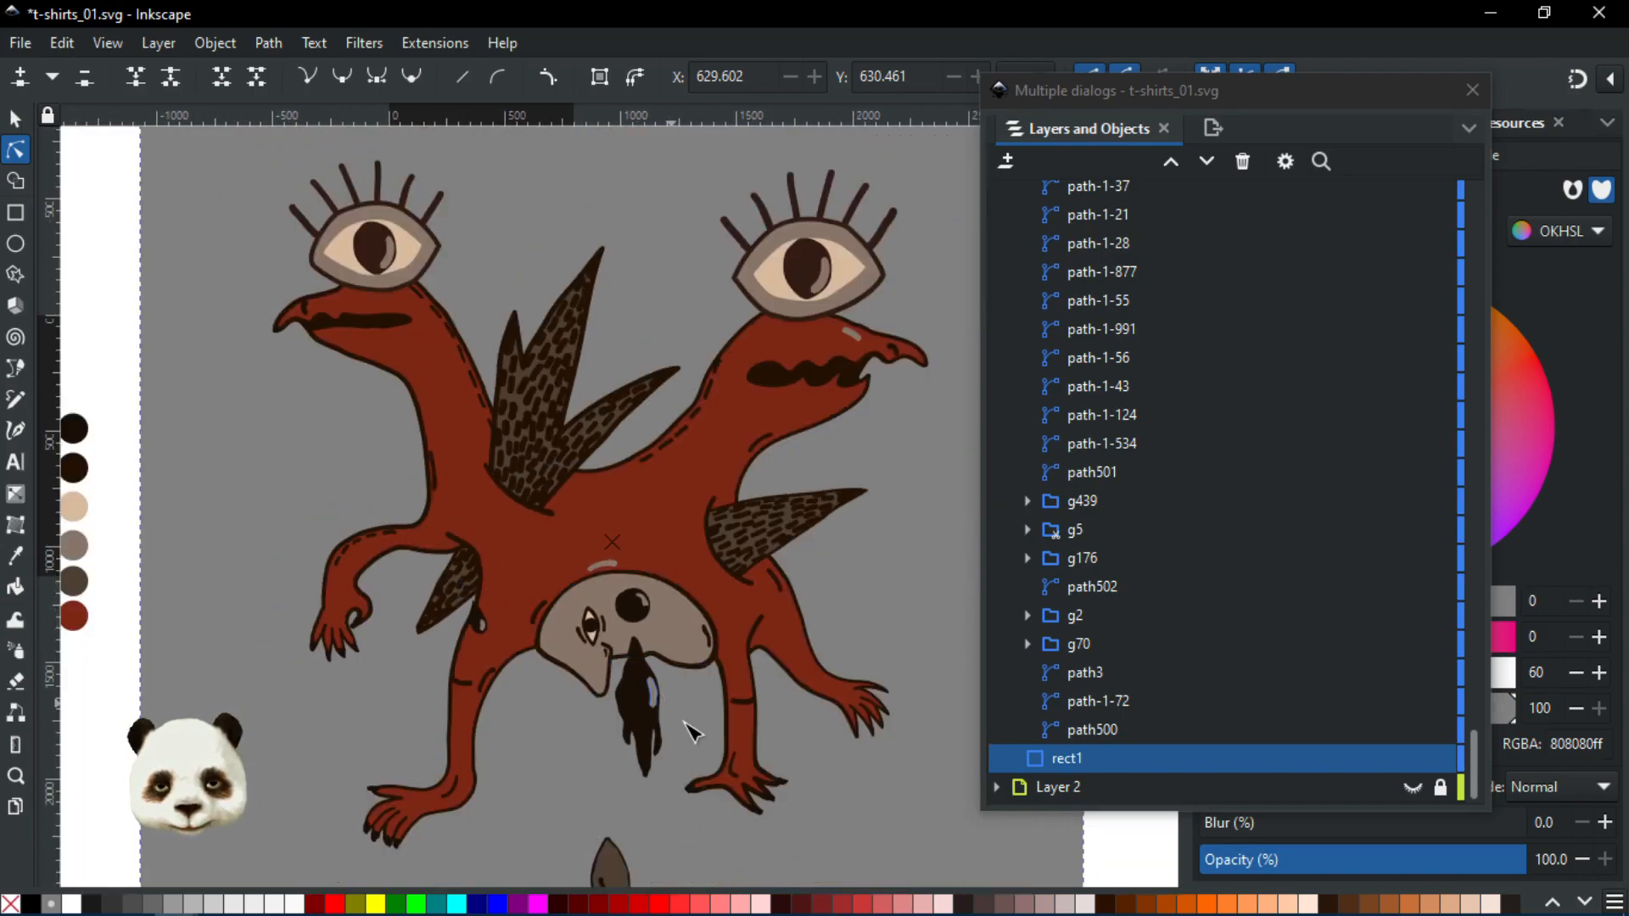
scroll(693, 755, up, 3)
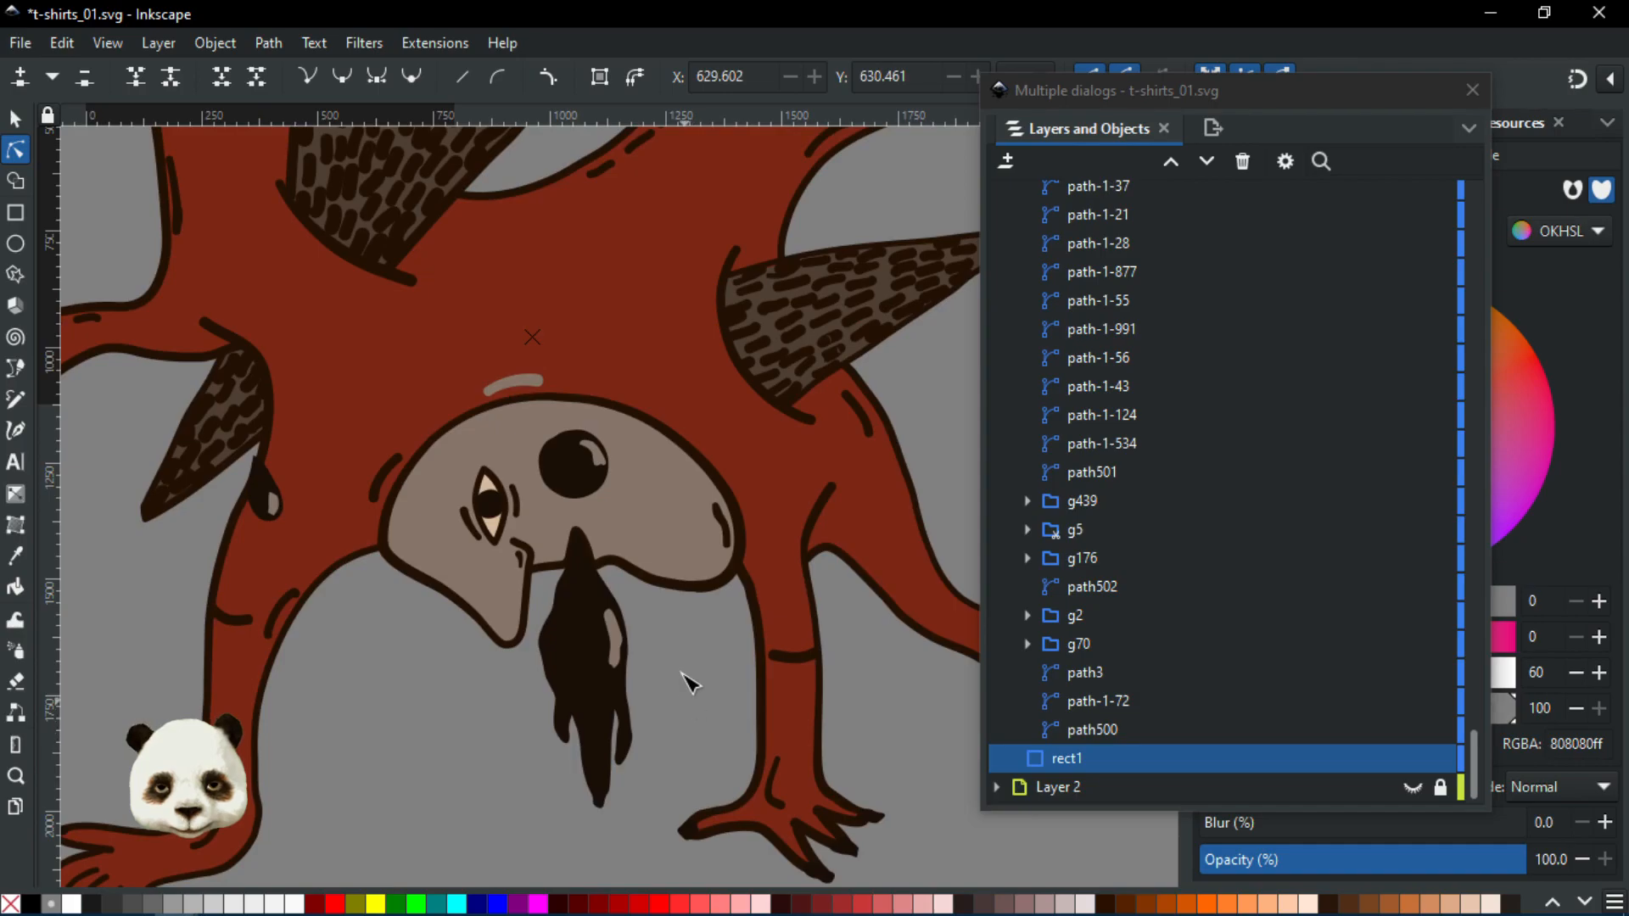
scroll(644, 572, down, 1)
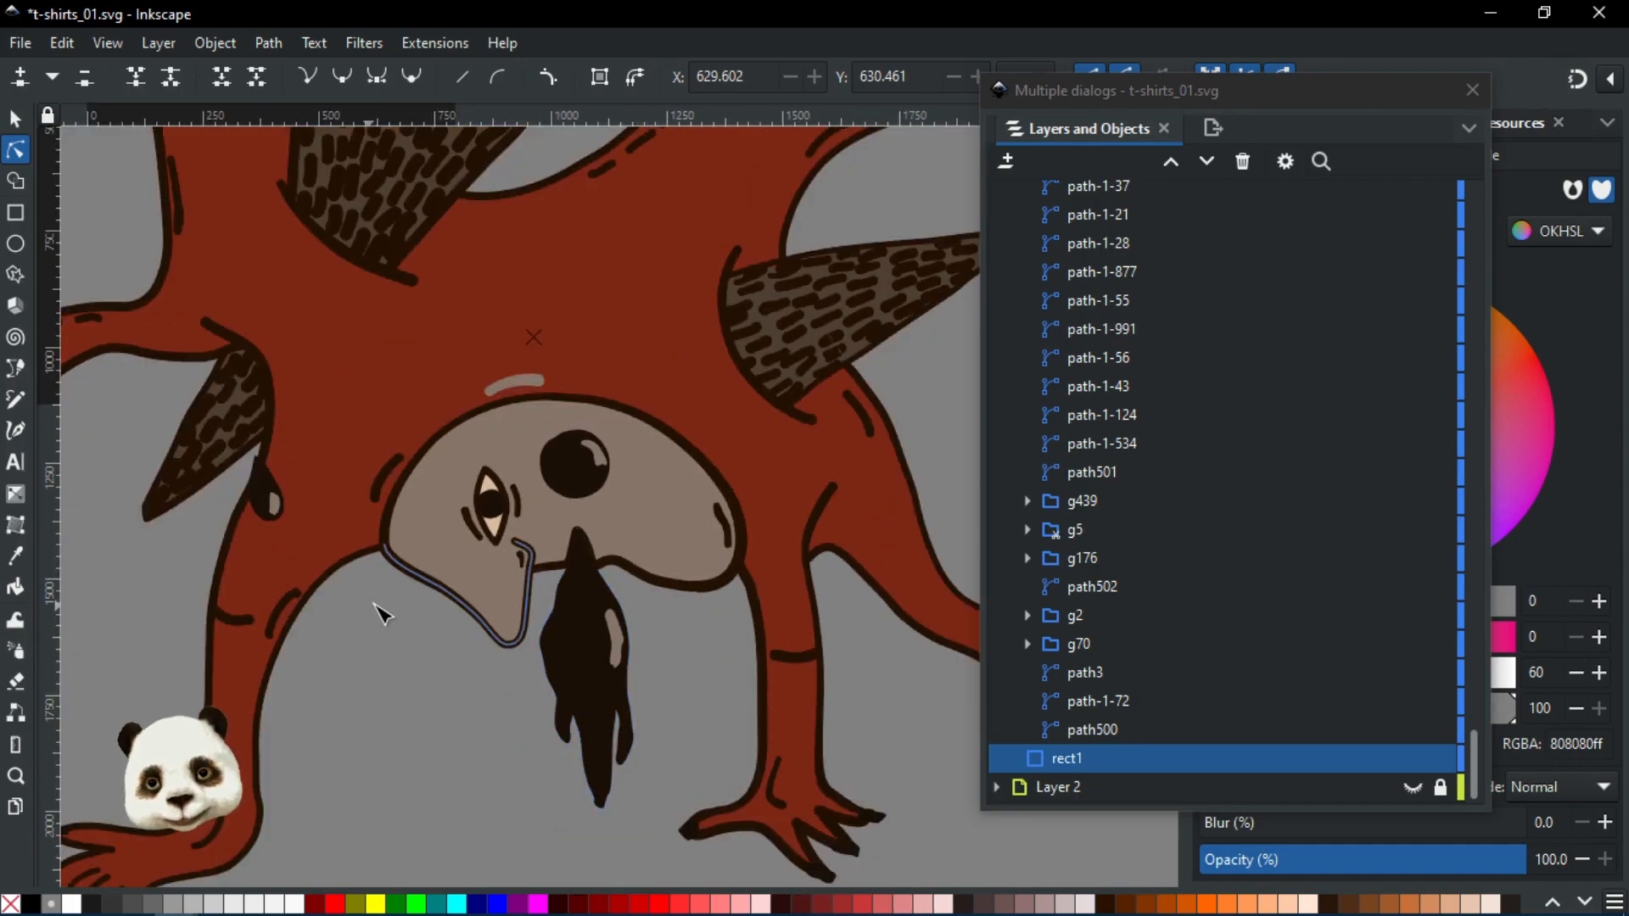
scroll(1173, 302, up, 1)
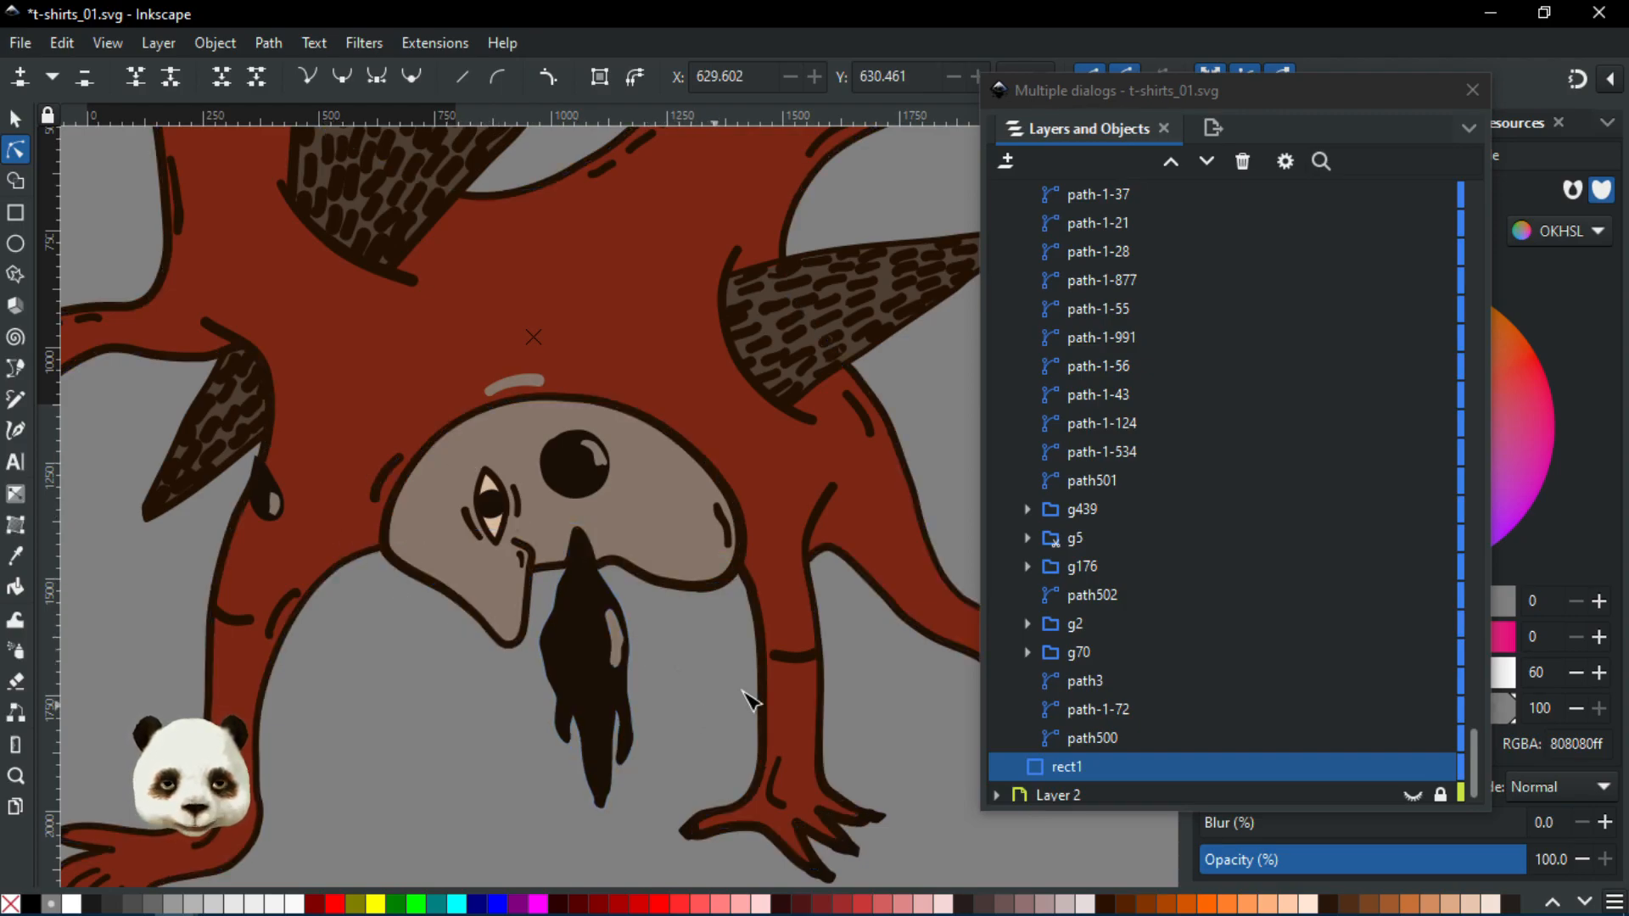
Switch to New document 1 and clear the Layers and Objects dialog off the canvas
drag(1628, 276, 390, 4)
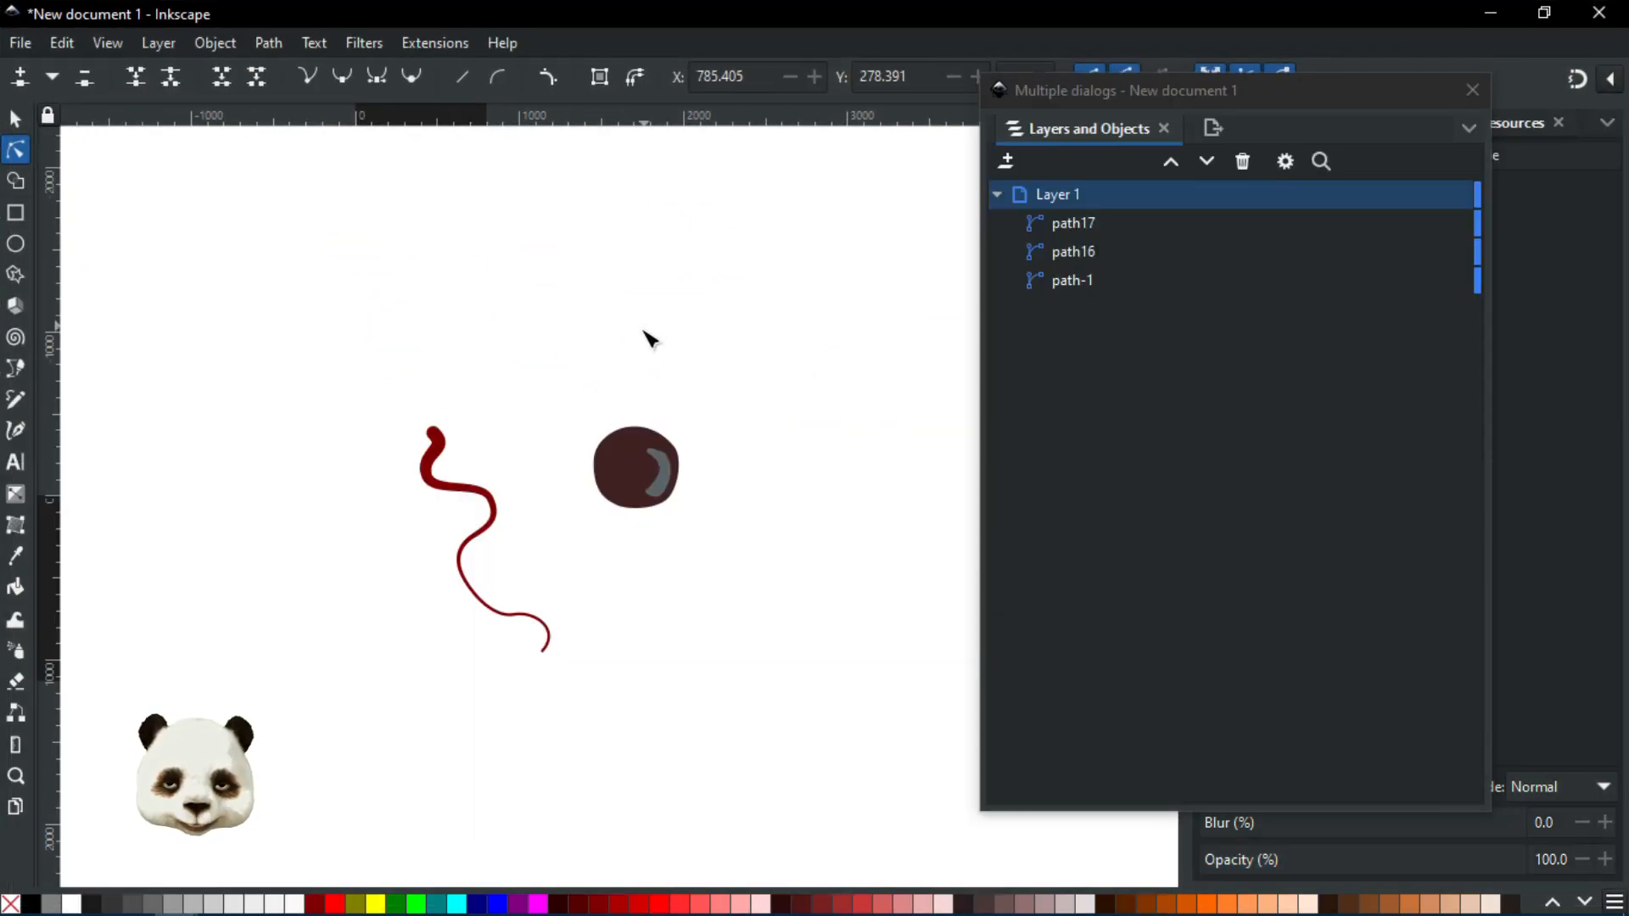
drag(1103, 89, 1628, 149)
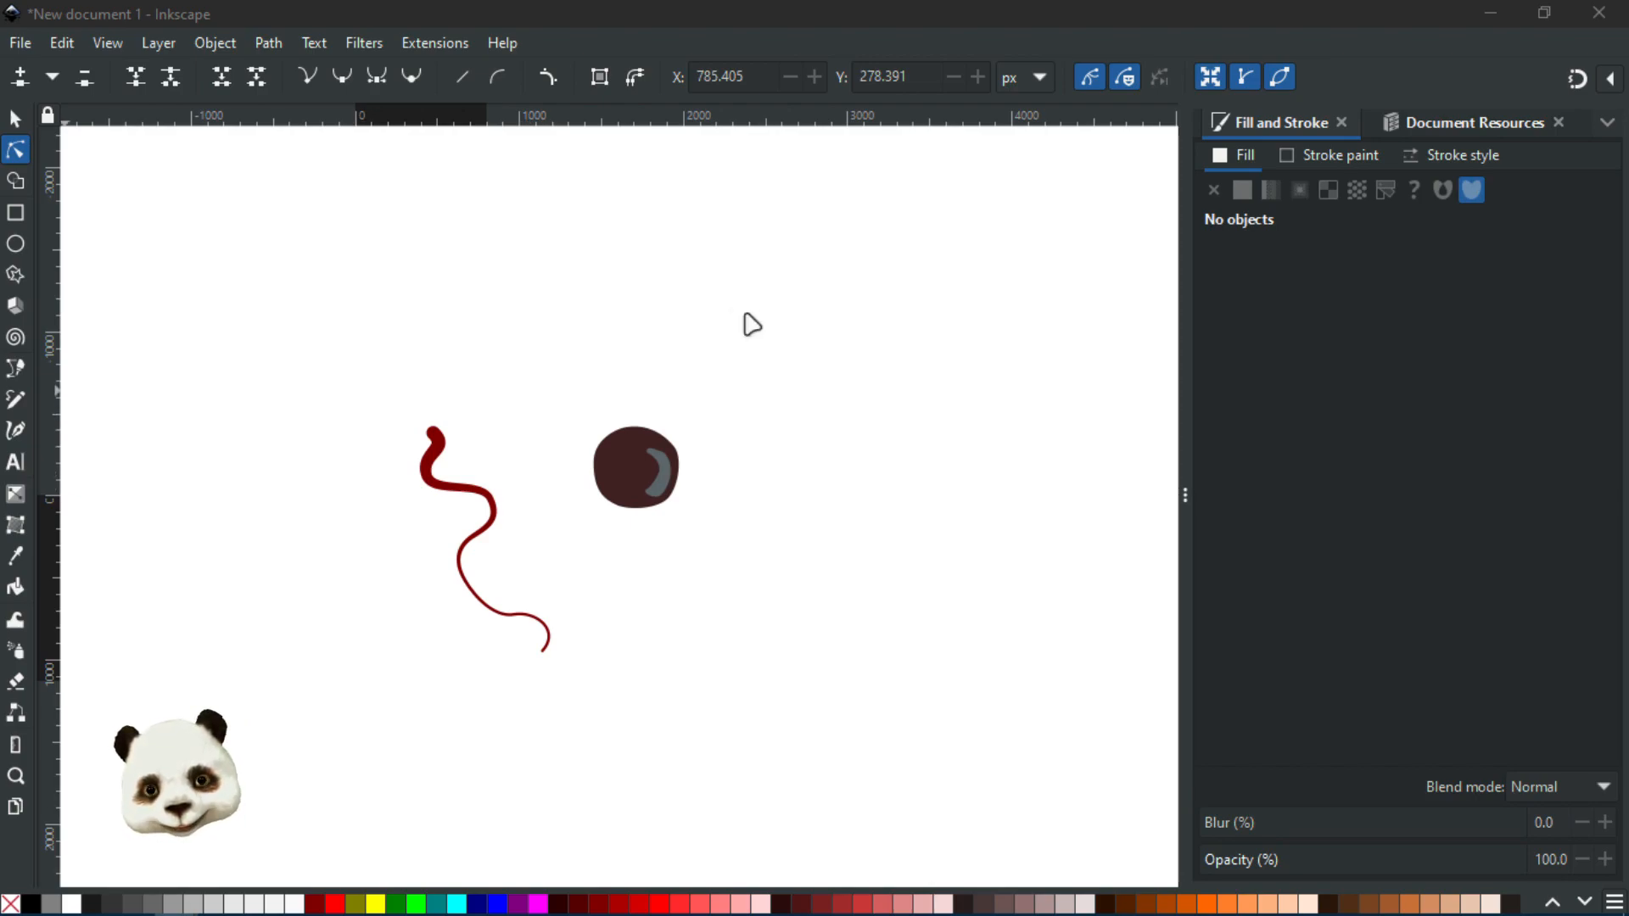
Draw two facing curved strokes with the Pencil tool above and beside the brown shape, forming a rough open oval, and deselect
key(c)
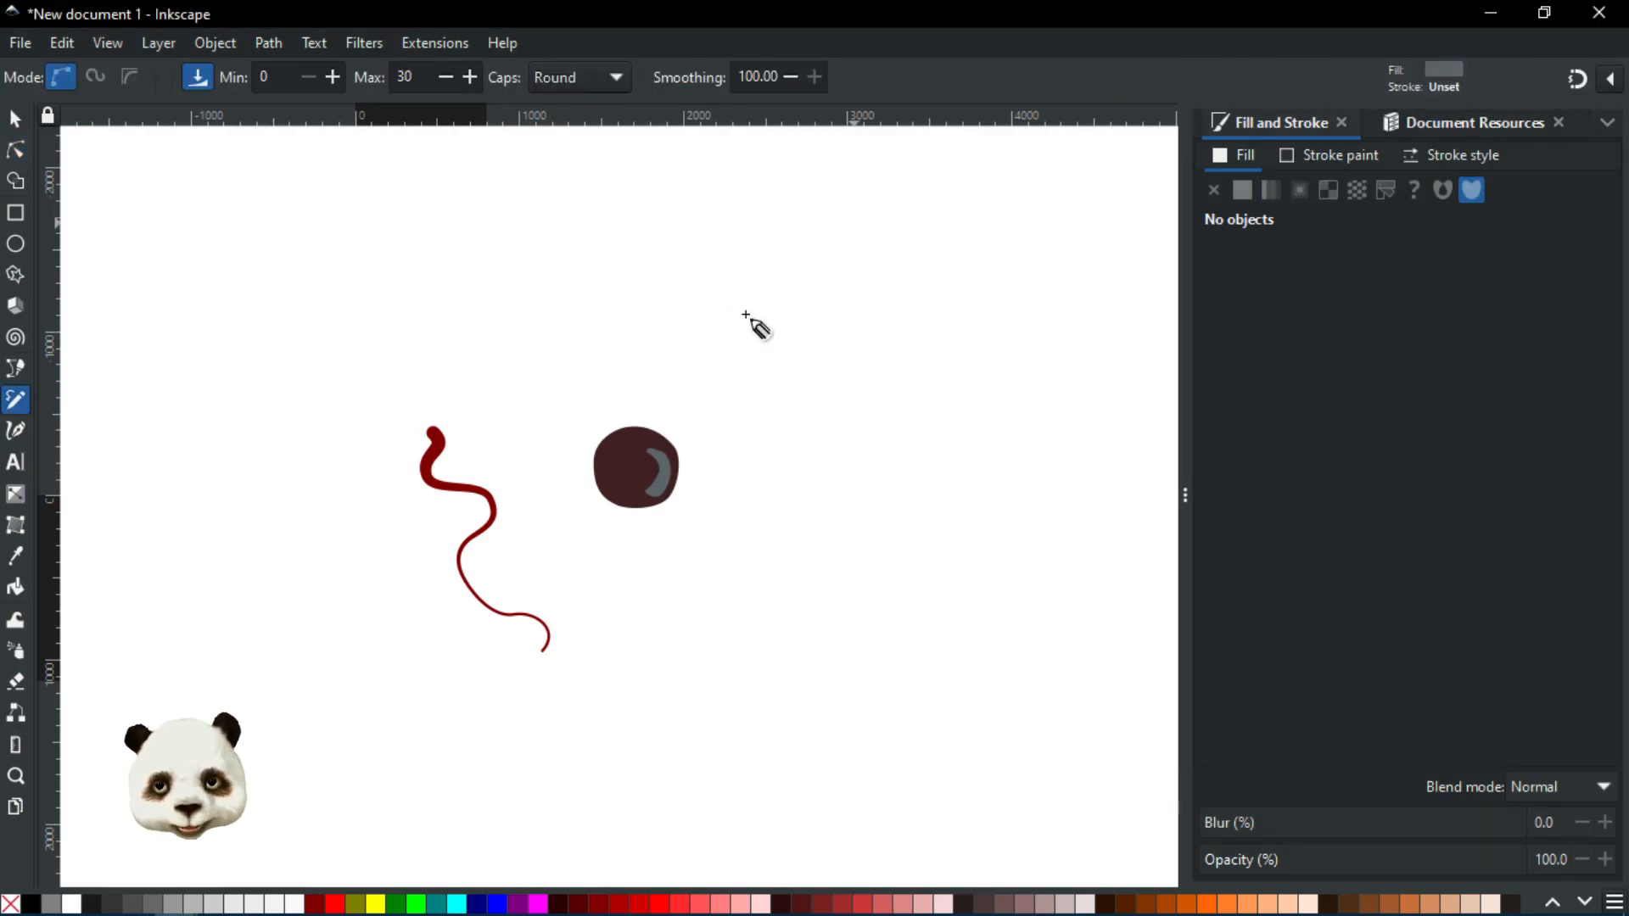
mouse_move(800, 226)
mouse_down()
mouse_move(762, 248)
mouse_move(750, 280)
mouse_move(772, 338)
mouse_move(870, 382)
mouse_move(943, 384)
mouse_up()
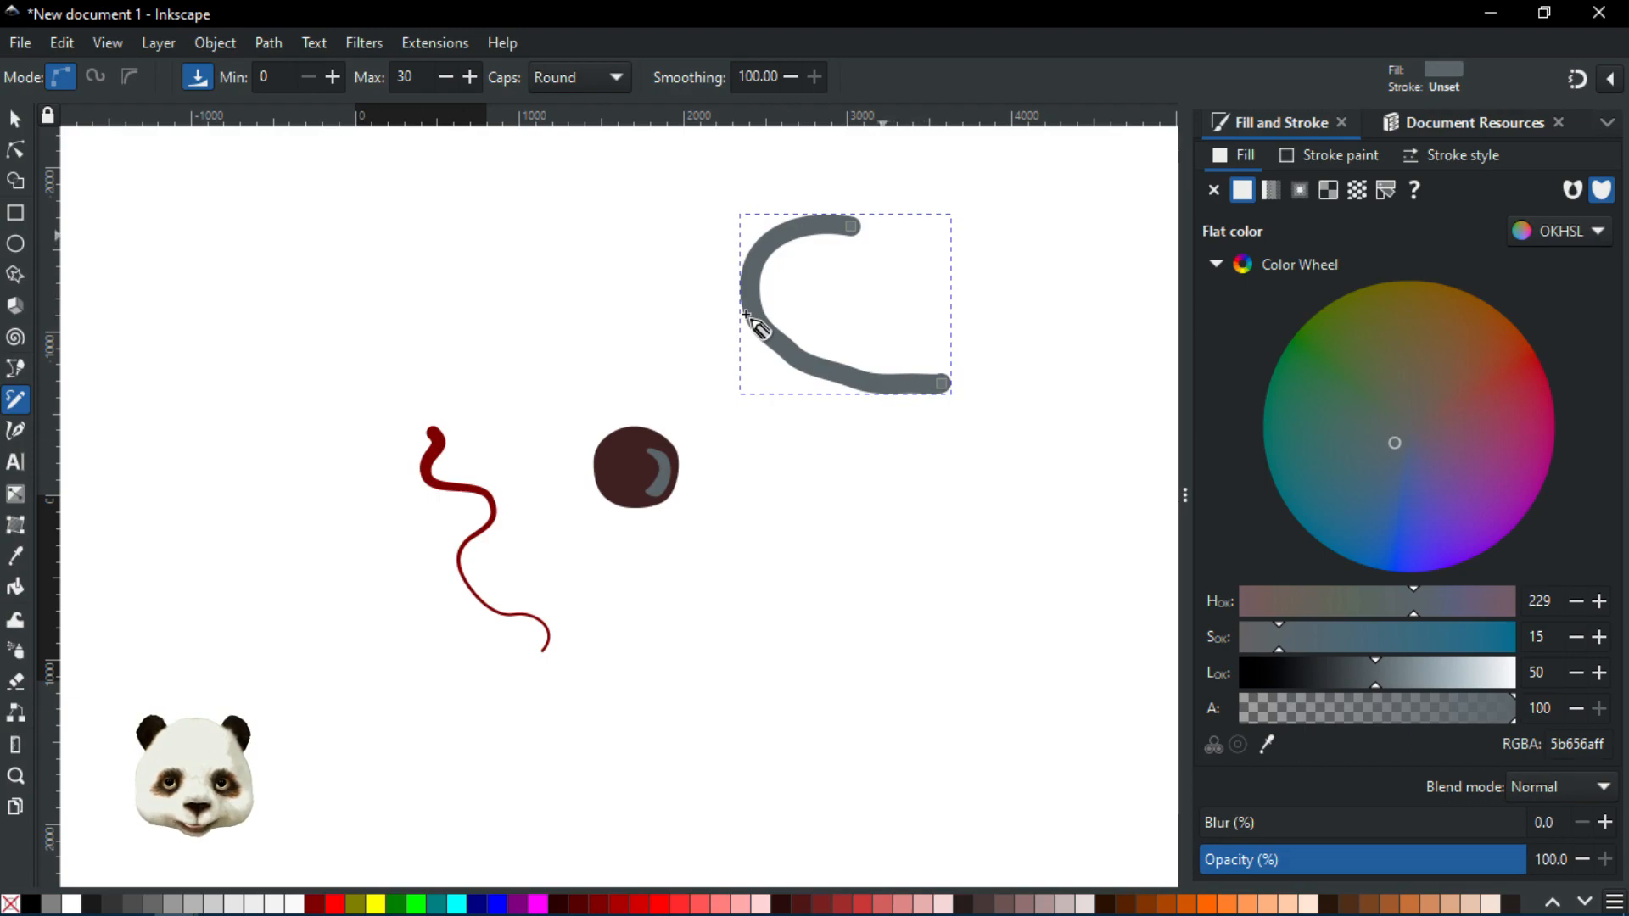
mouse_move(864, 228)
mouse_down()
mouse_move(967, 242)
mouse_move(1022, 284)
mouse_move(1047, 353)
mouse_move(969, 385)
mouse_up()
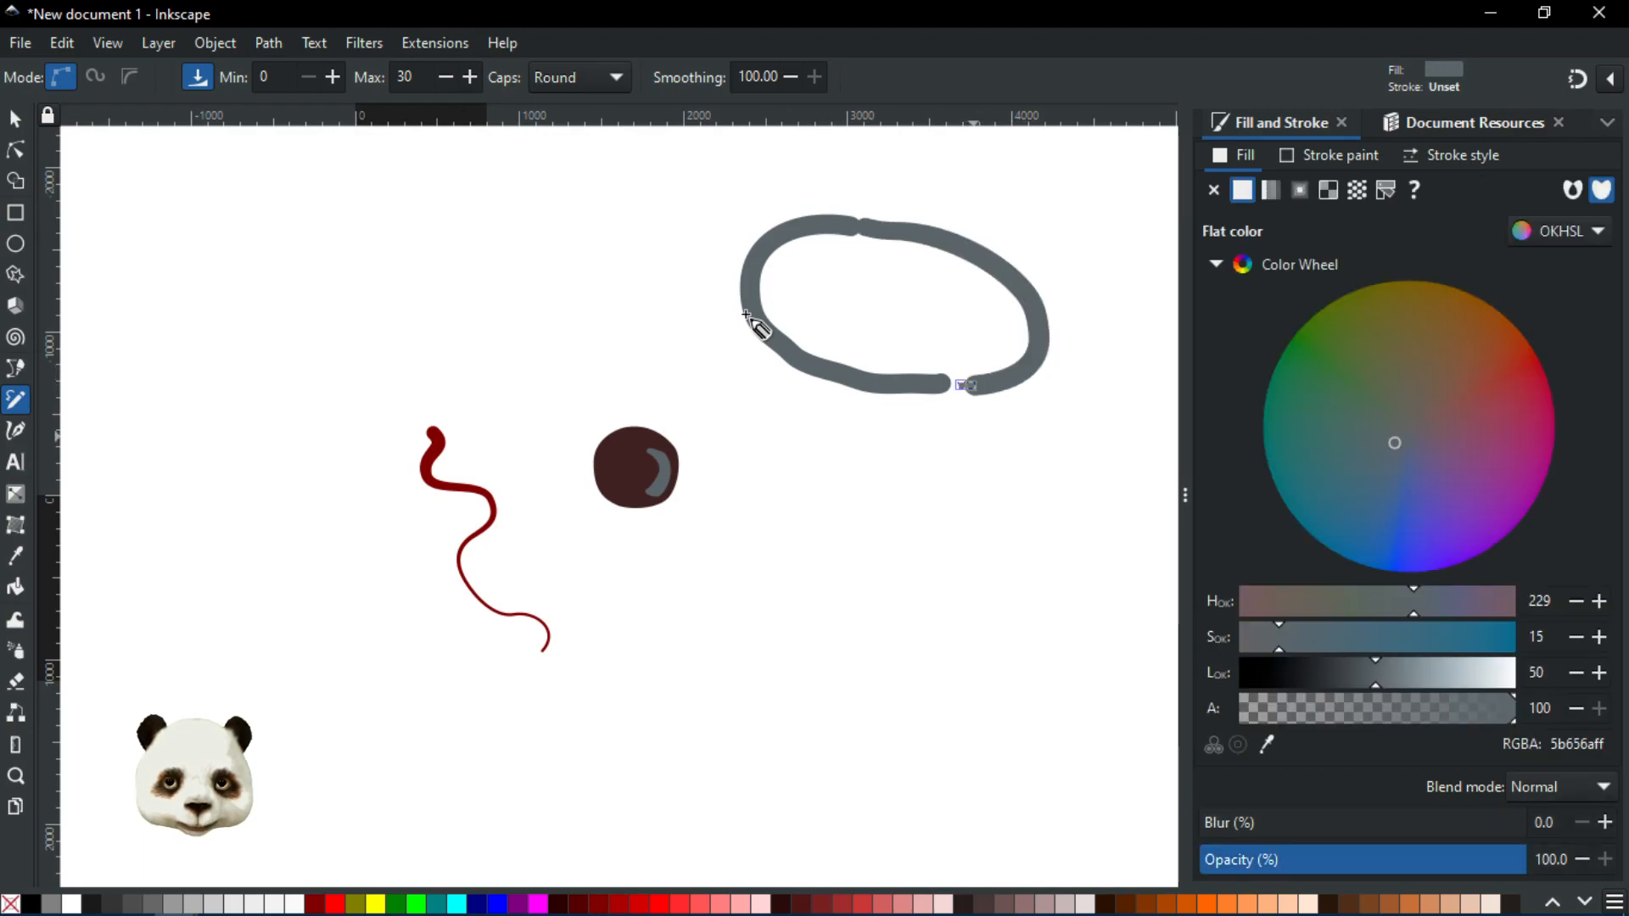
key(Escape)
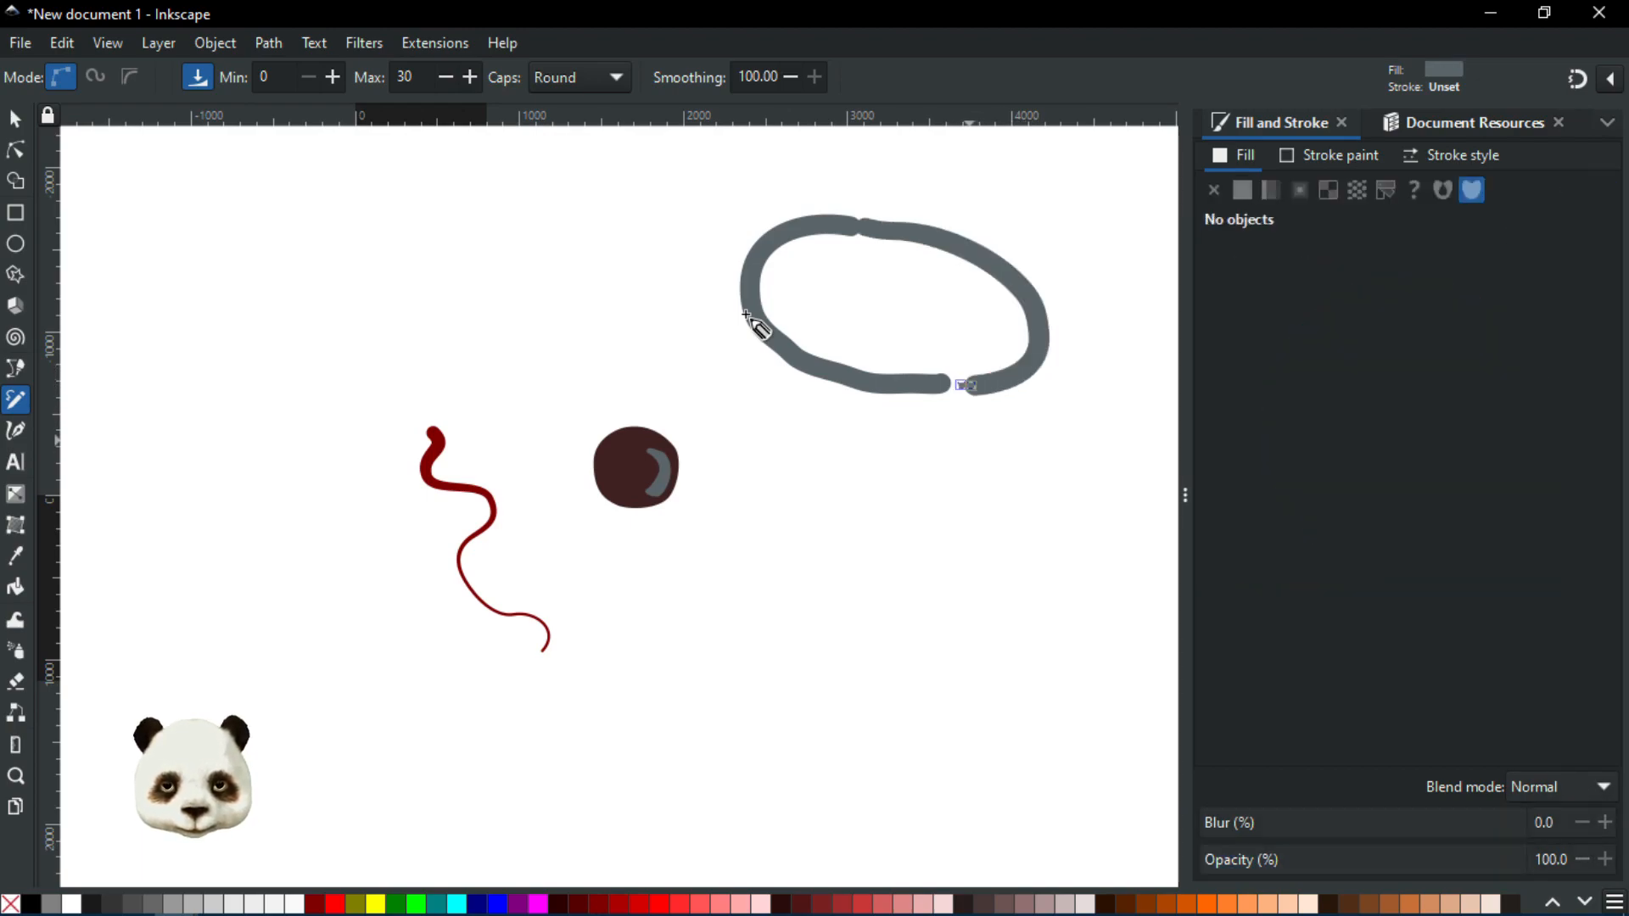
Thin the oval's left stroke with the Node tool by adjusting its upper Power stroke width handle and moving the other onto its lower curve
scroll(901, 309, up, 1)
scroll(1052, 387, right, 6)
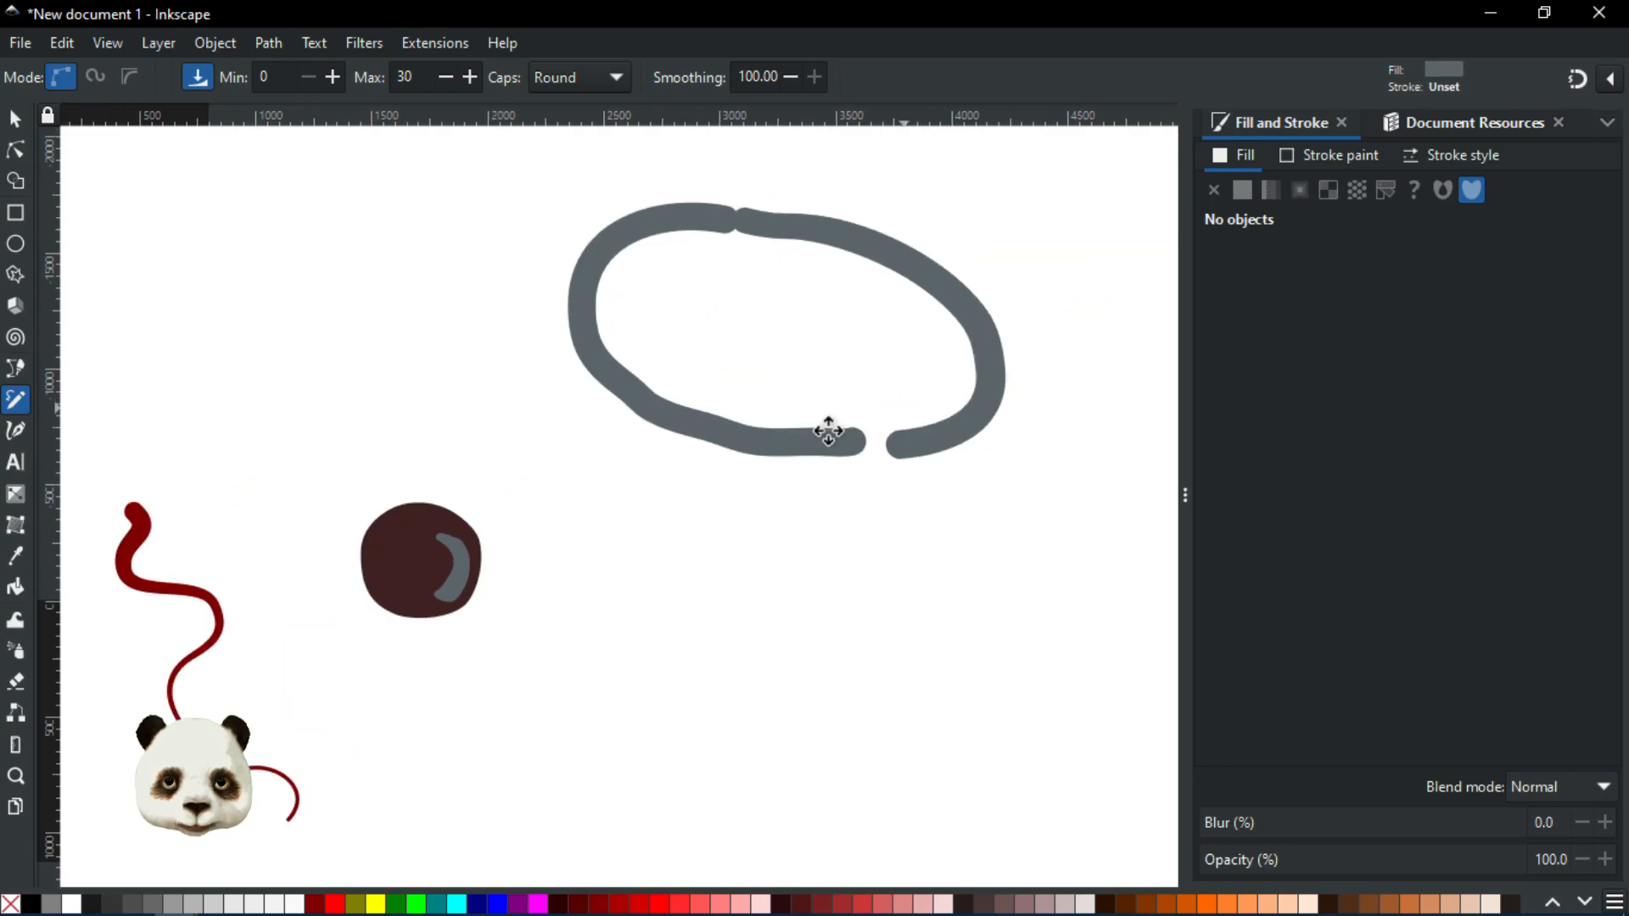
key(n)
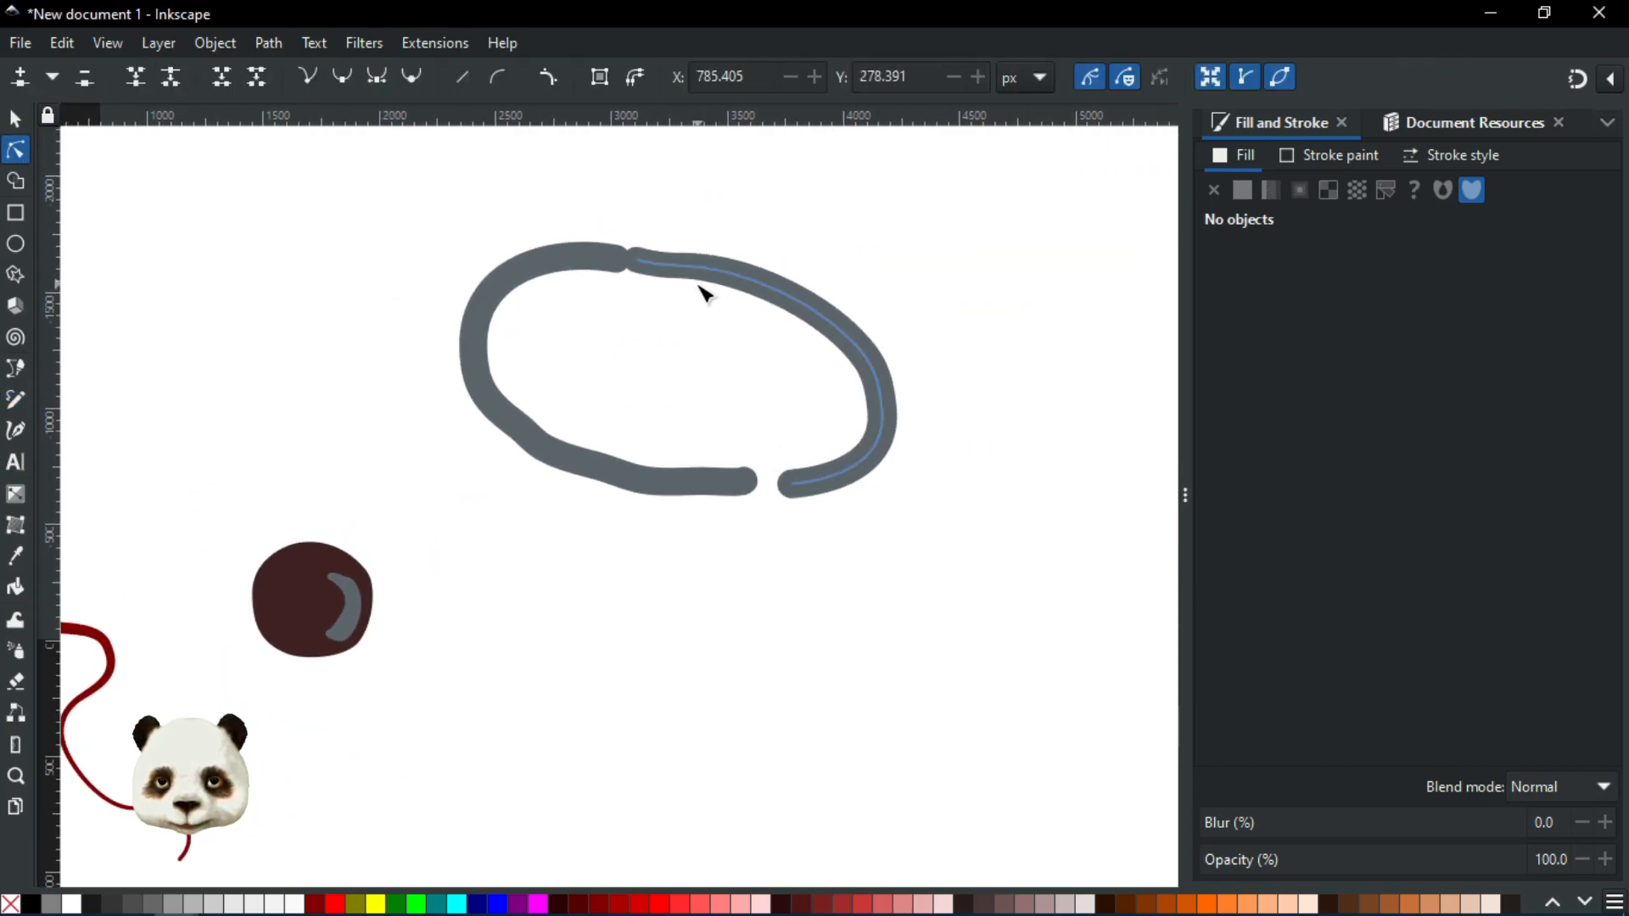
click(598, 270)
click(512, 262)
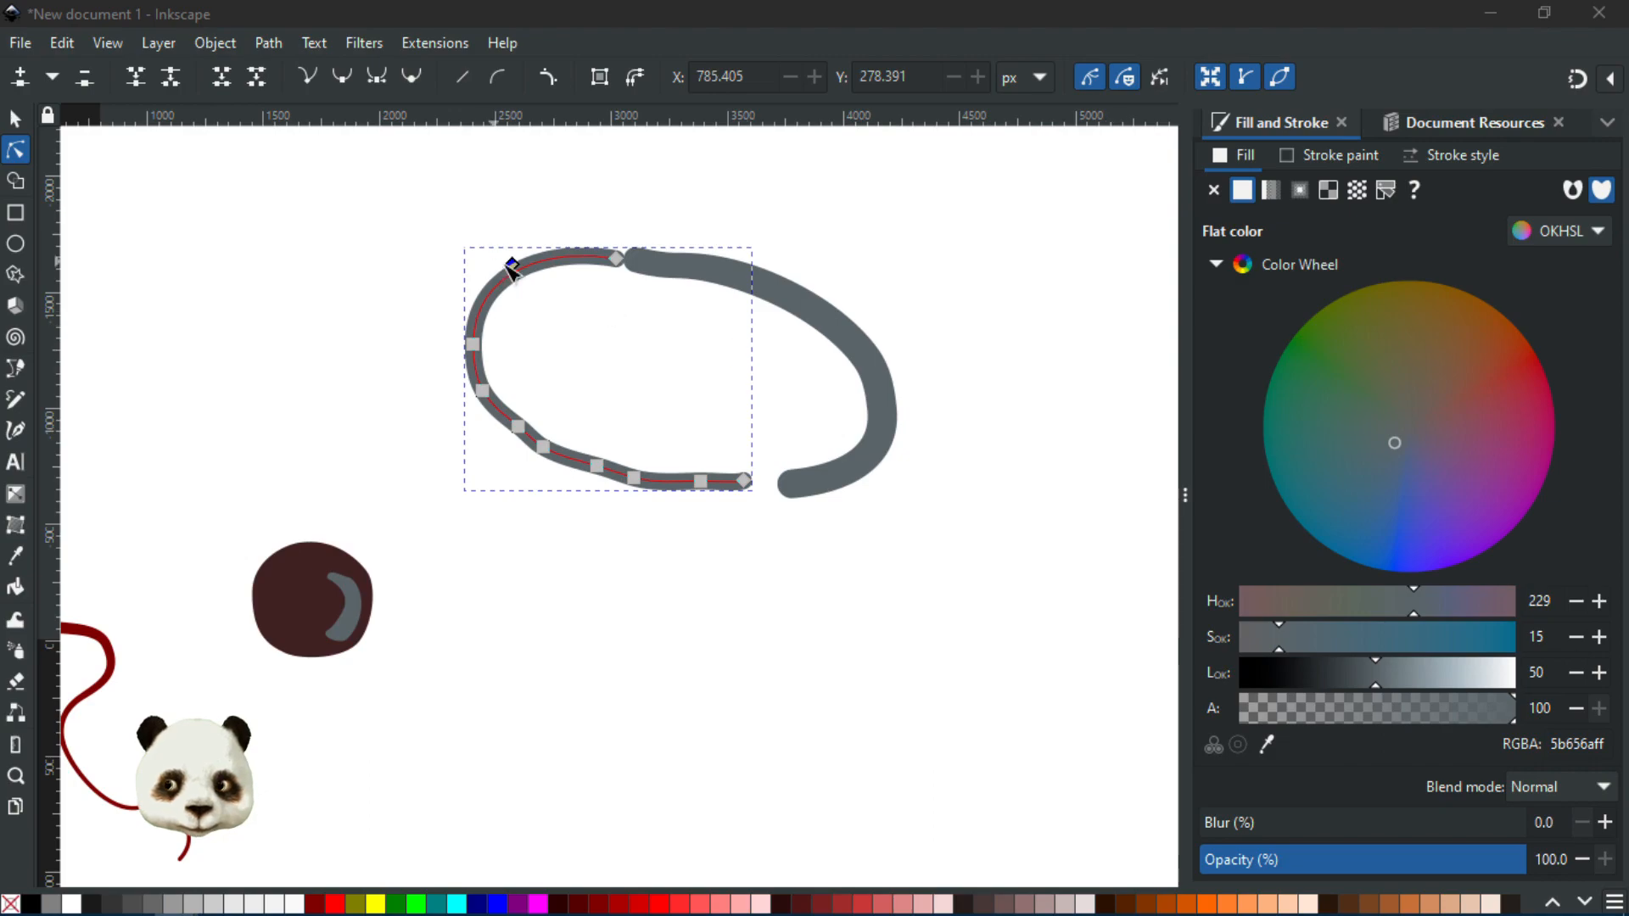
double_click(571, 467)
drag(592, 469, 581, 470)
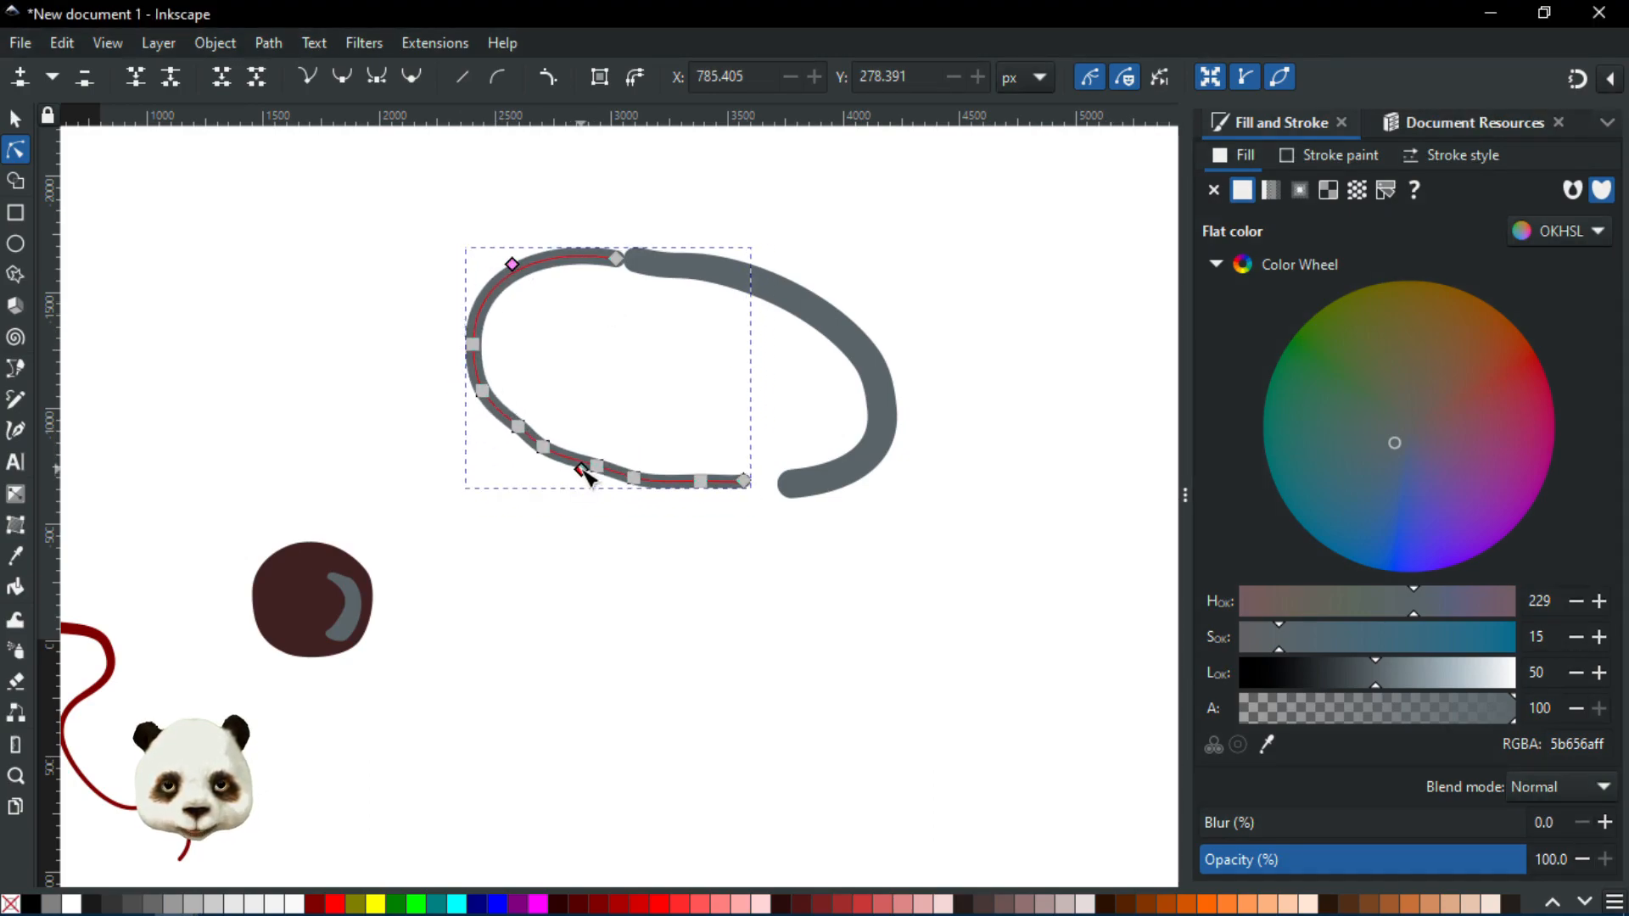
Taper the oval's right stroke toward its lower end by moving its second Power stroke width handle down the curve, and deselect it
click(820, 484)
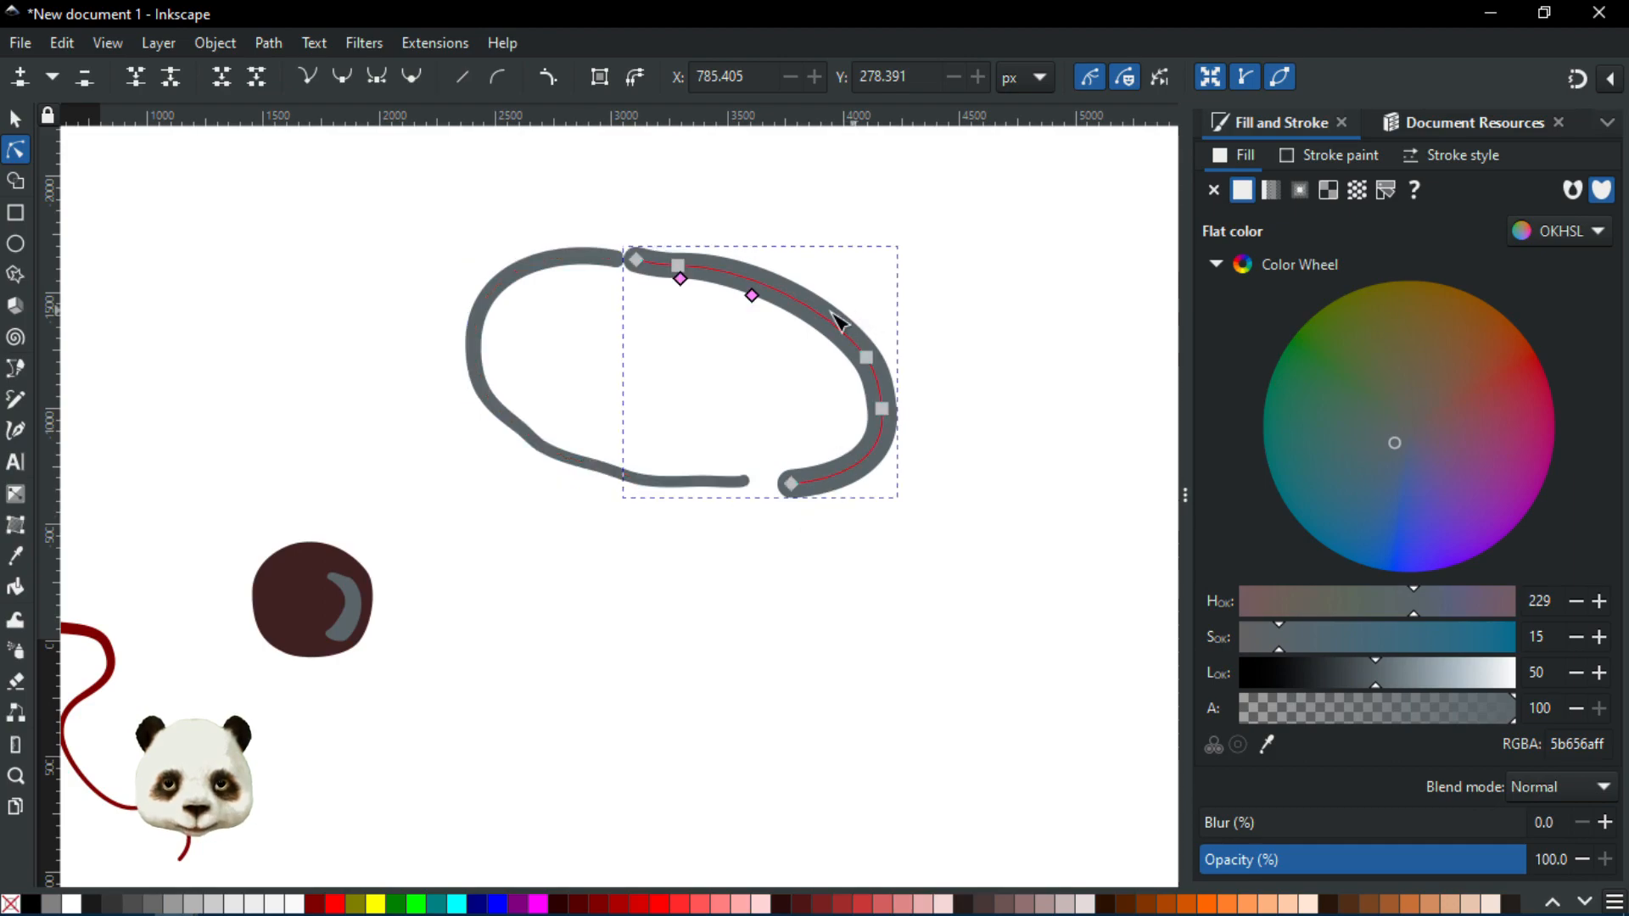
drag(753, 296, 832, 330)
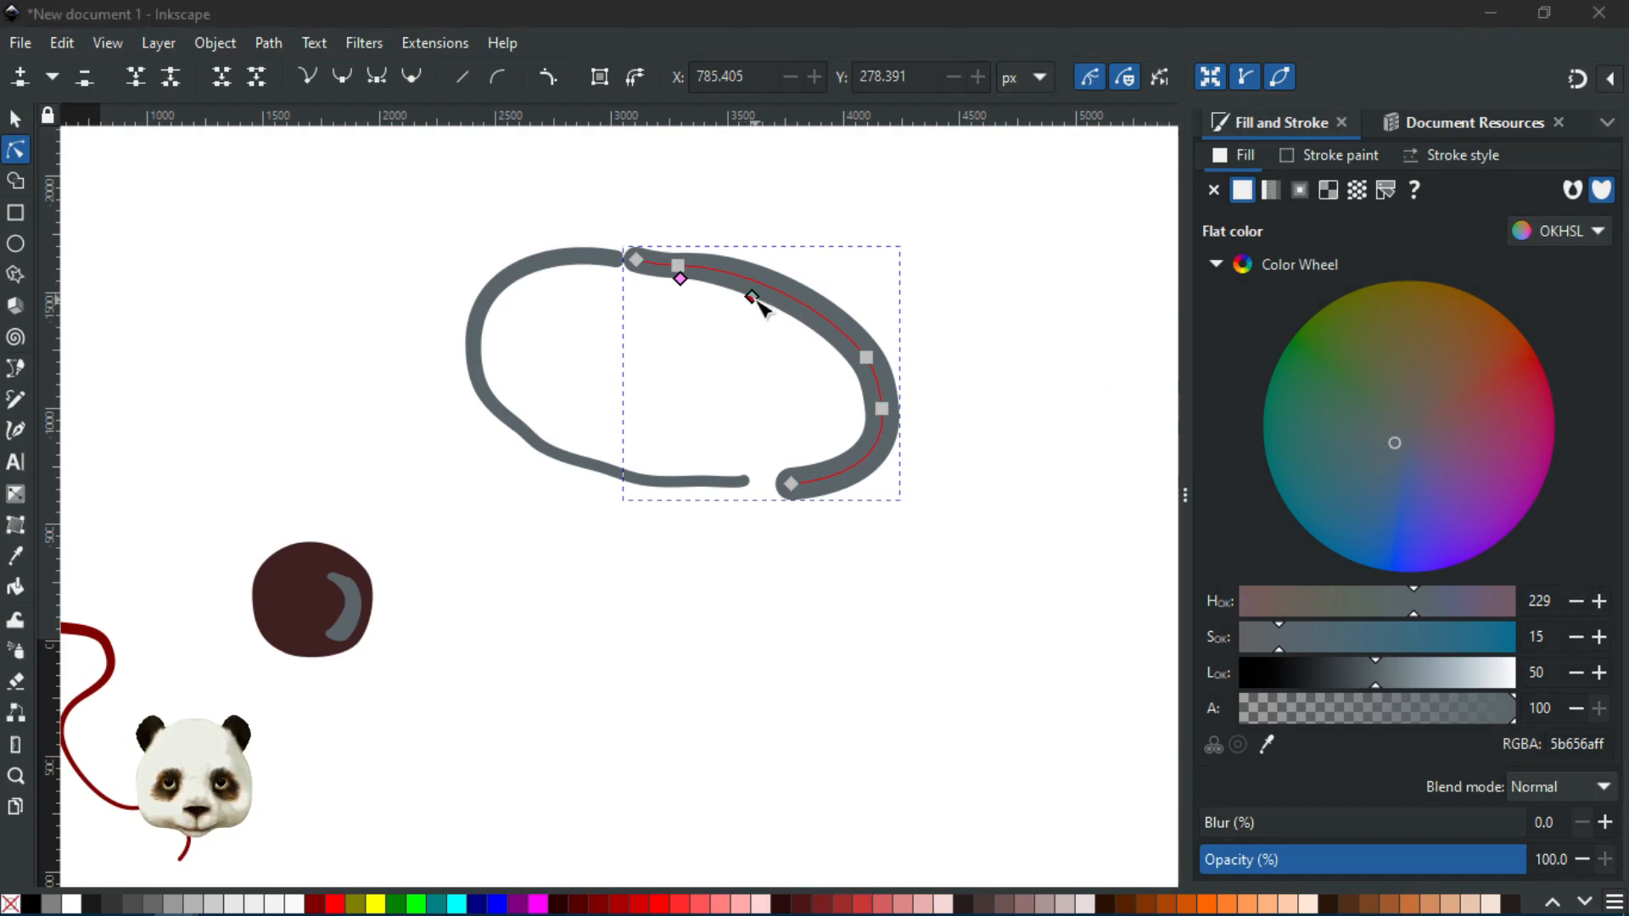
click(885, 378)
key(ctrl+z)
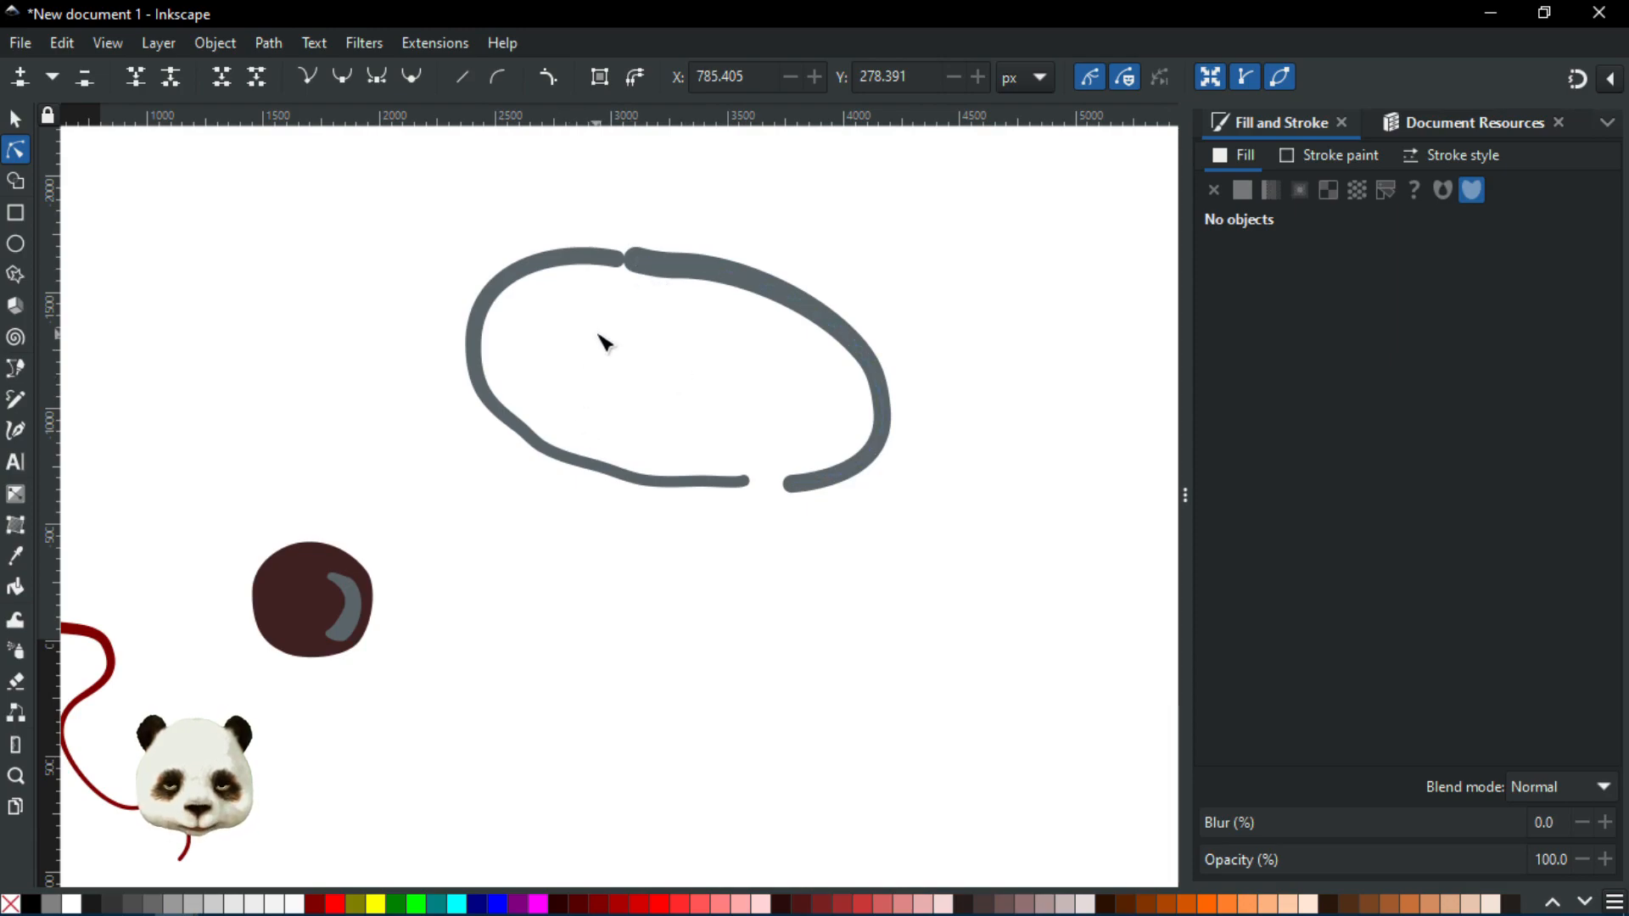
Select both oval strokes and join their adjacent upper end nodes into one path
ctrl+scroll(789, 336, up, 1)
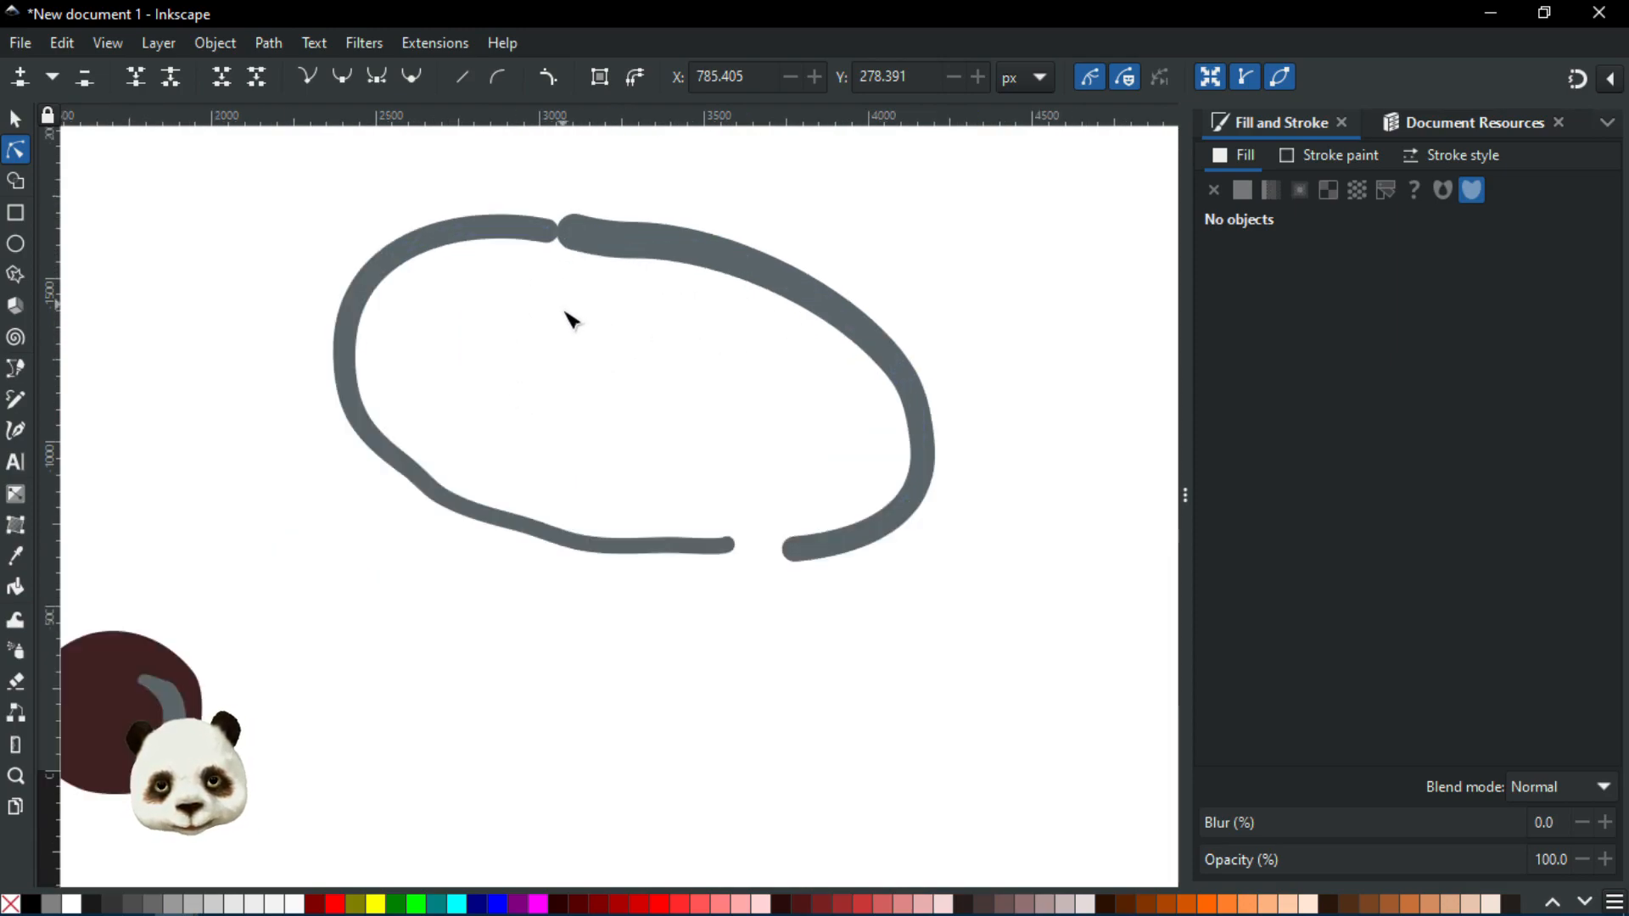
click(554, 231)
shift+click(642, 256)
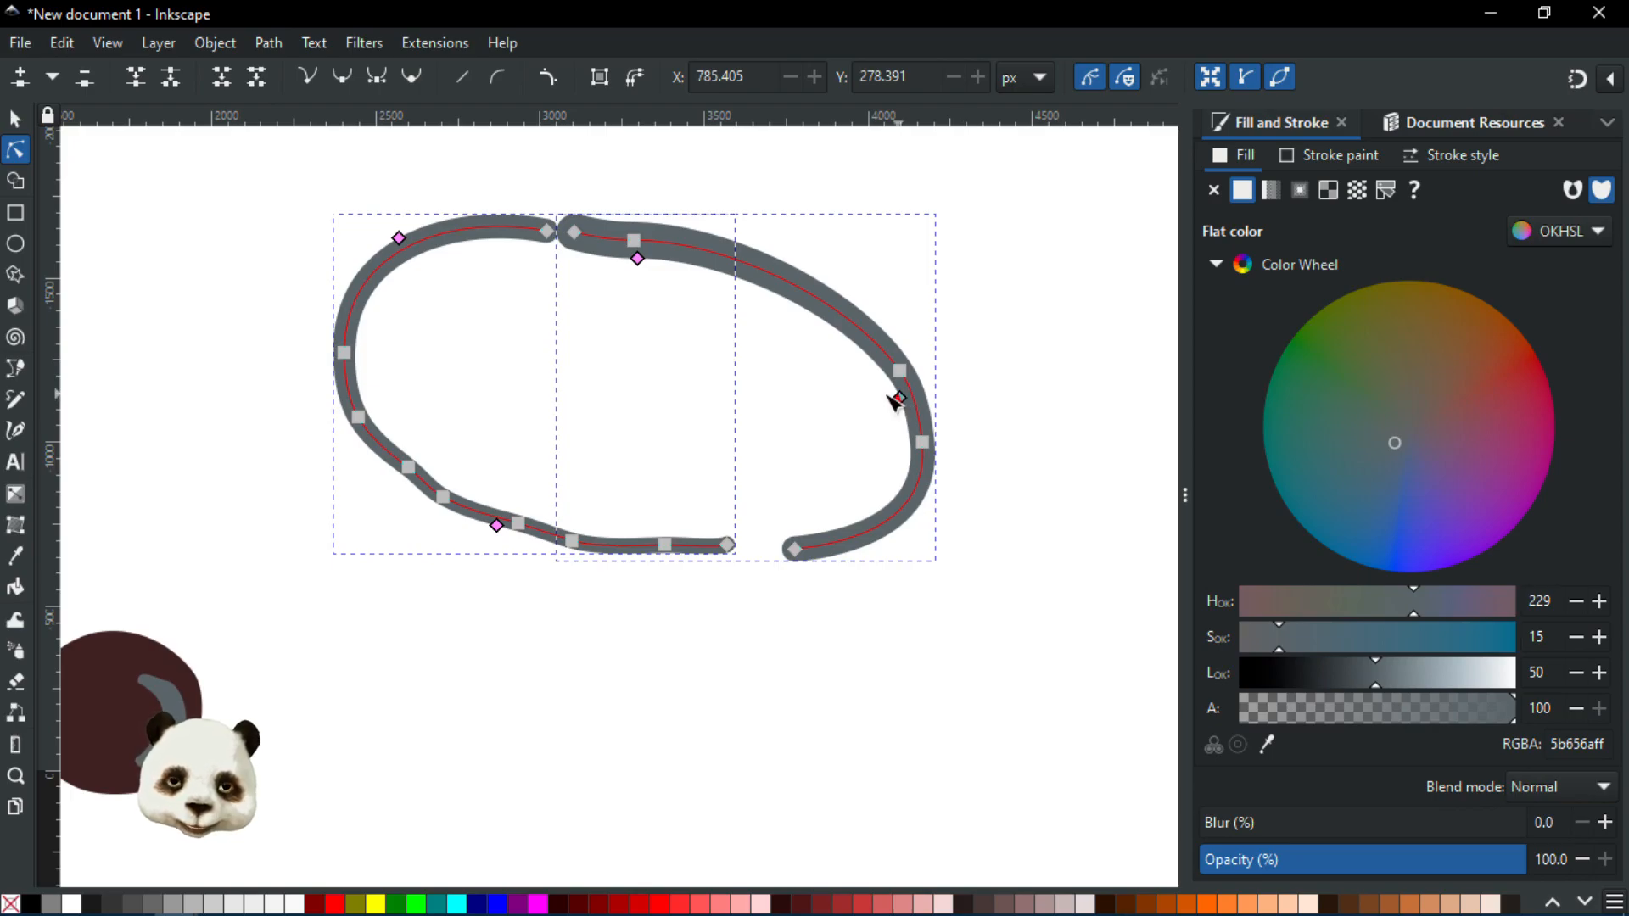
drag(519, 175, 622, 326)
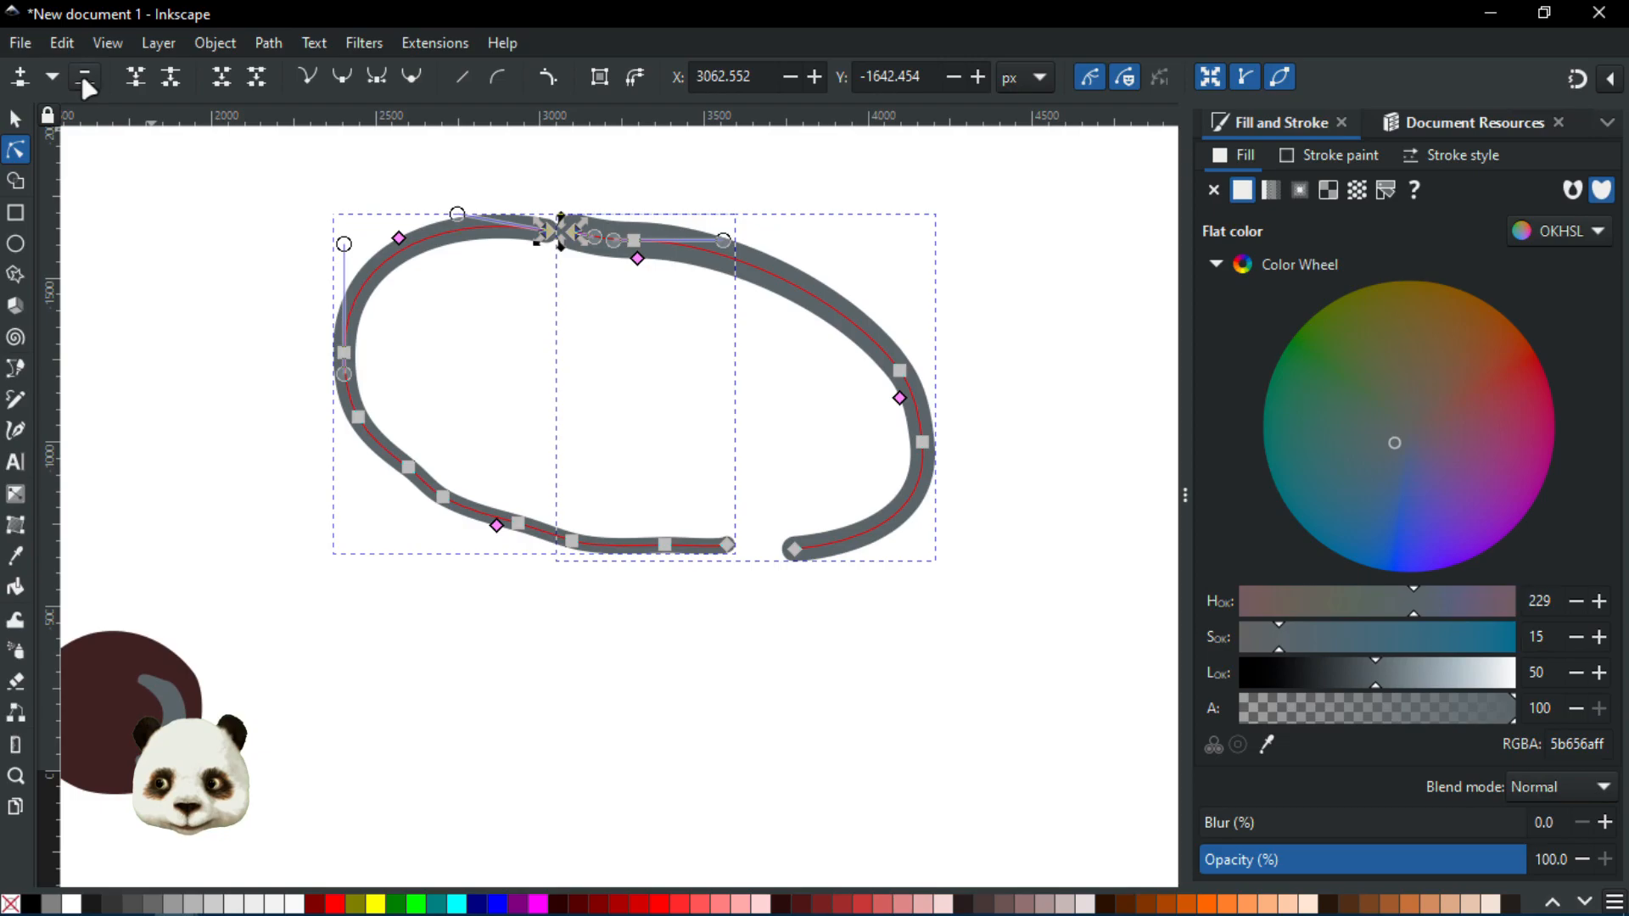
click(135, 85)
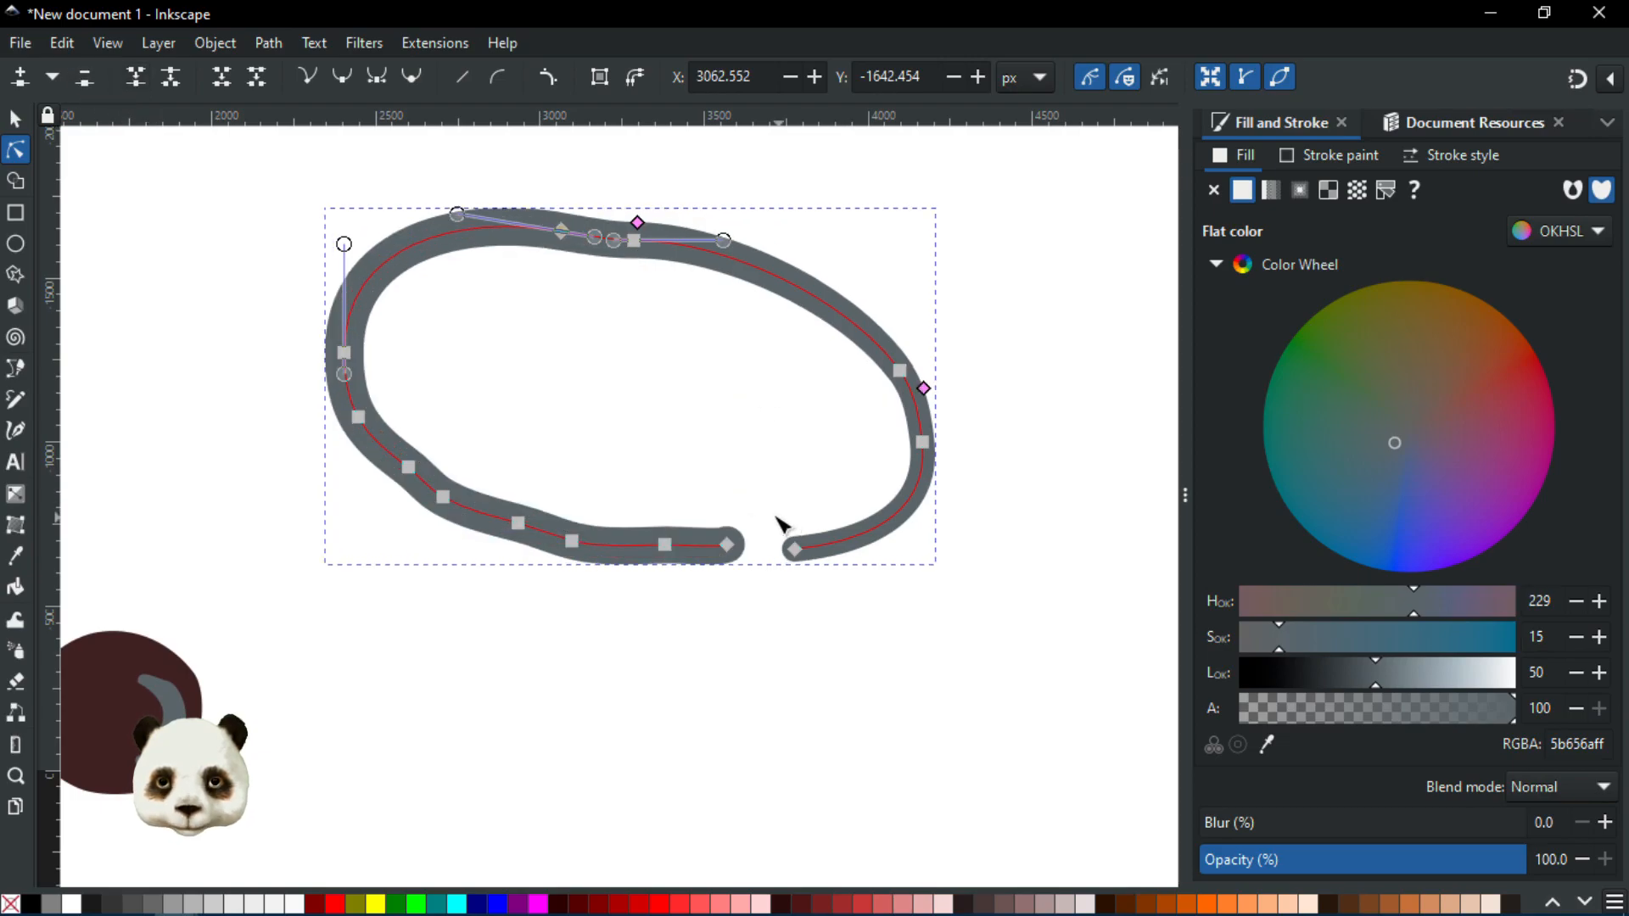
Join the oval's two lower end nodes to close the path, and thin its outline by adjusting the Power stroke width handles
drag(702, 502, 835, 588)
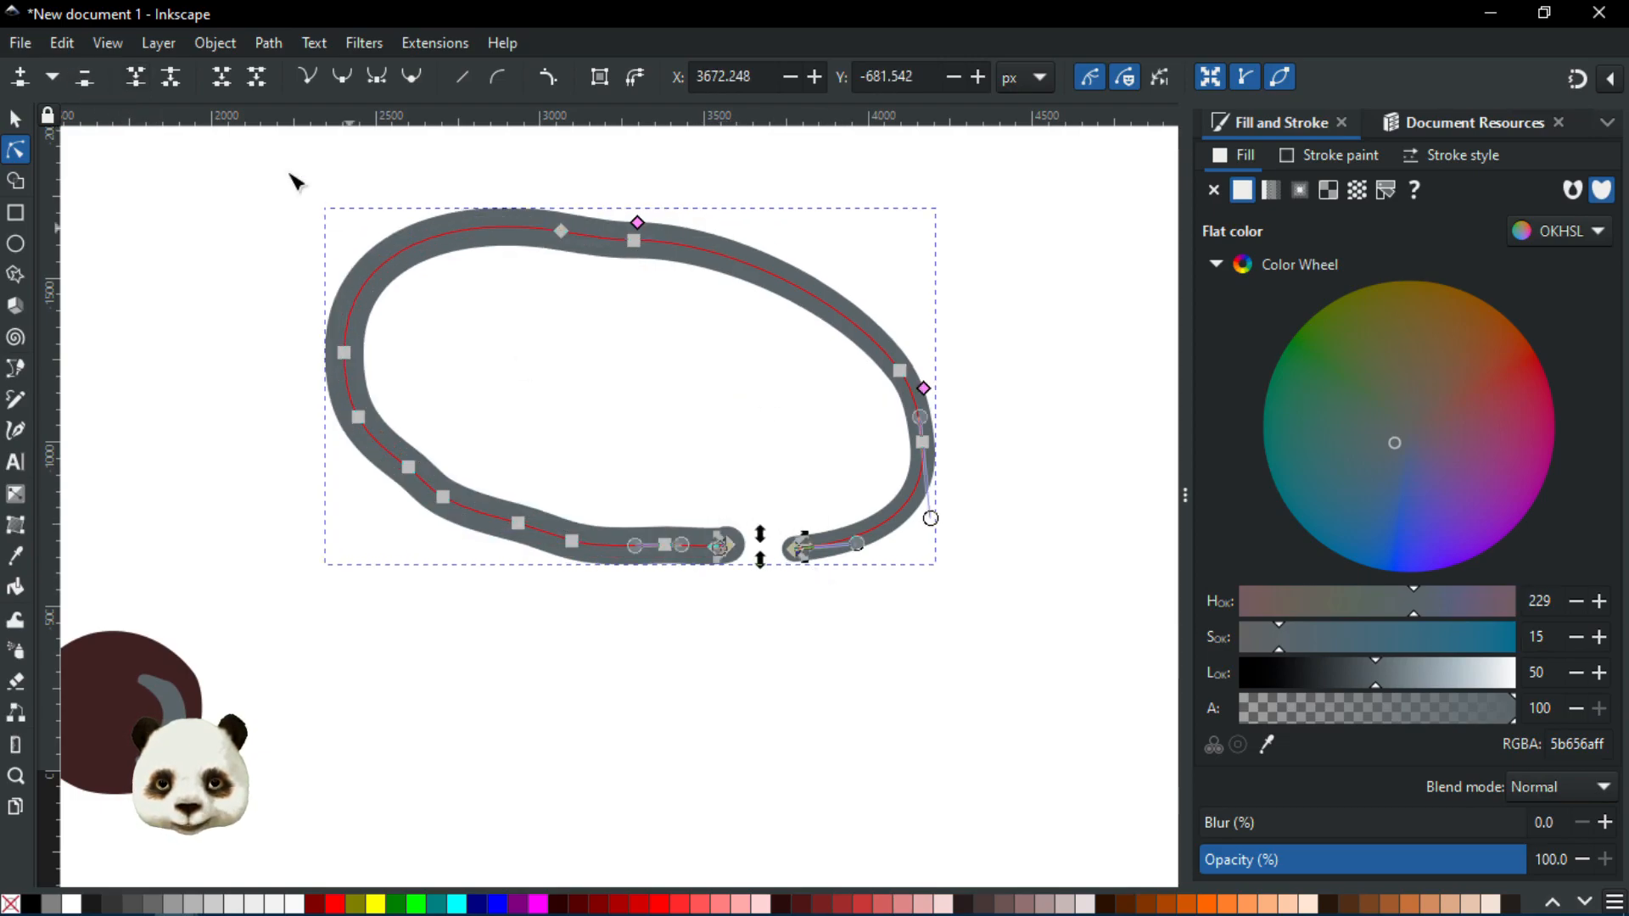
click(140, 85)
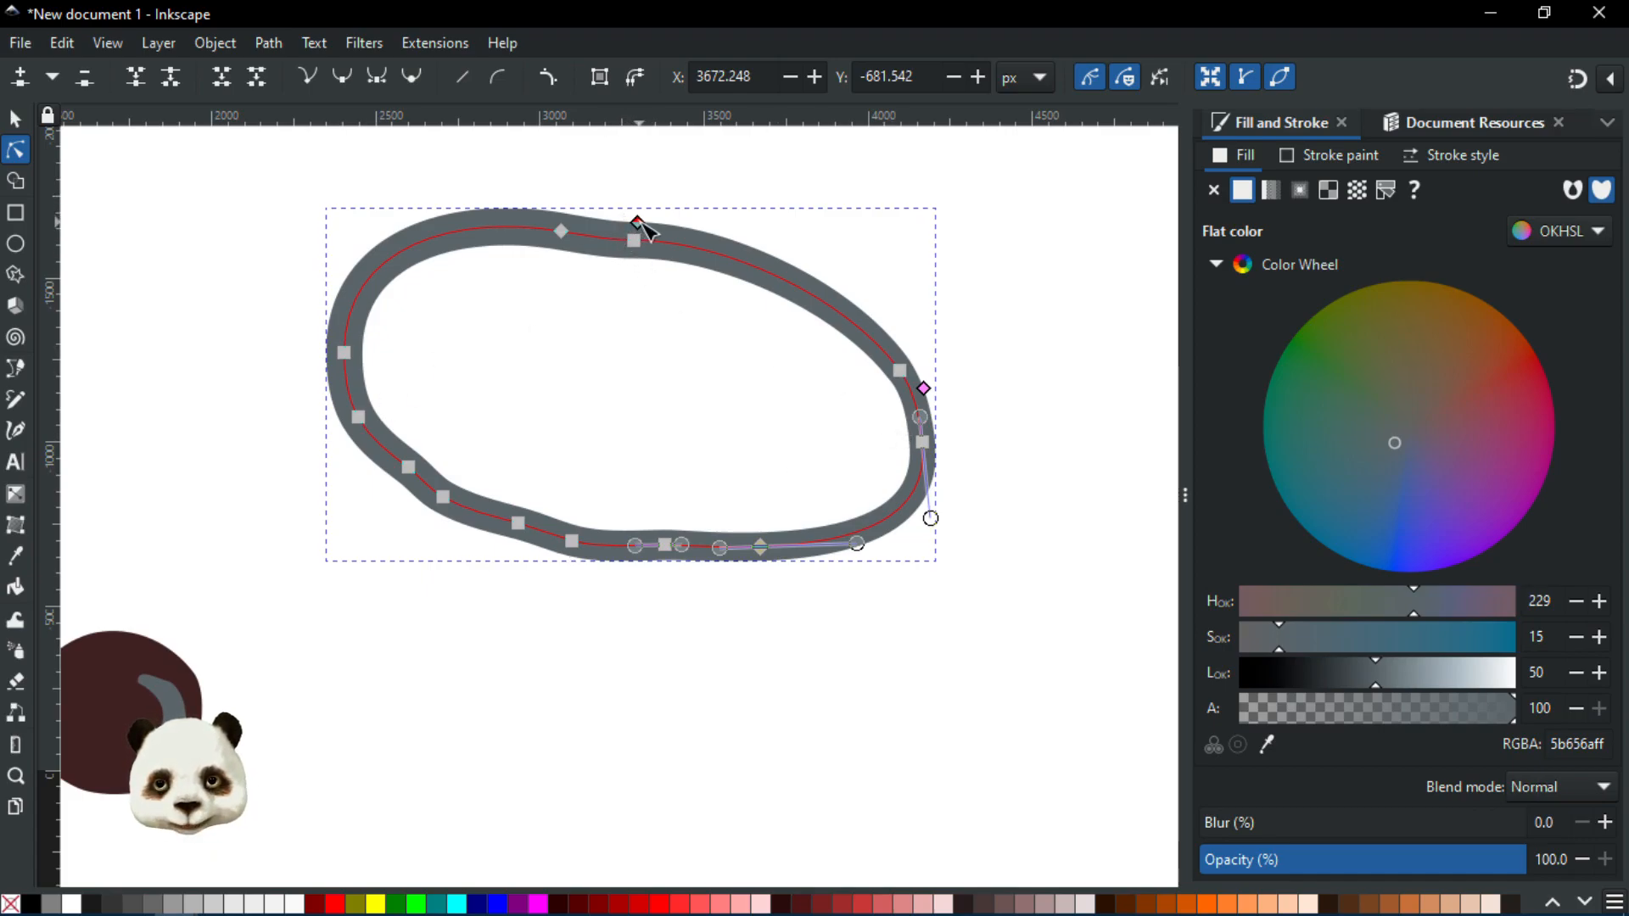
mouse_move(650, 231)
mouse_down()
mouse_move(429, 229)
mouse_move(342, 354)
mouse_move(383, 465)
mouse_up()
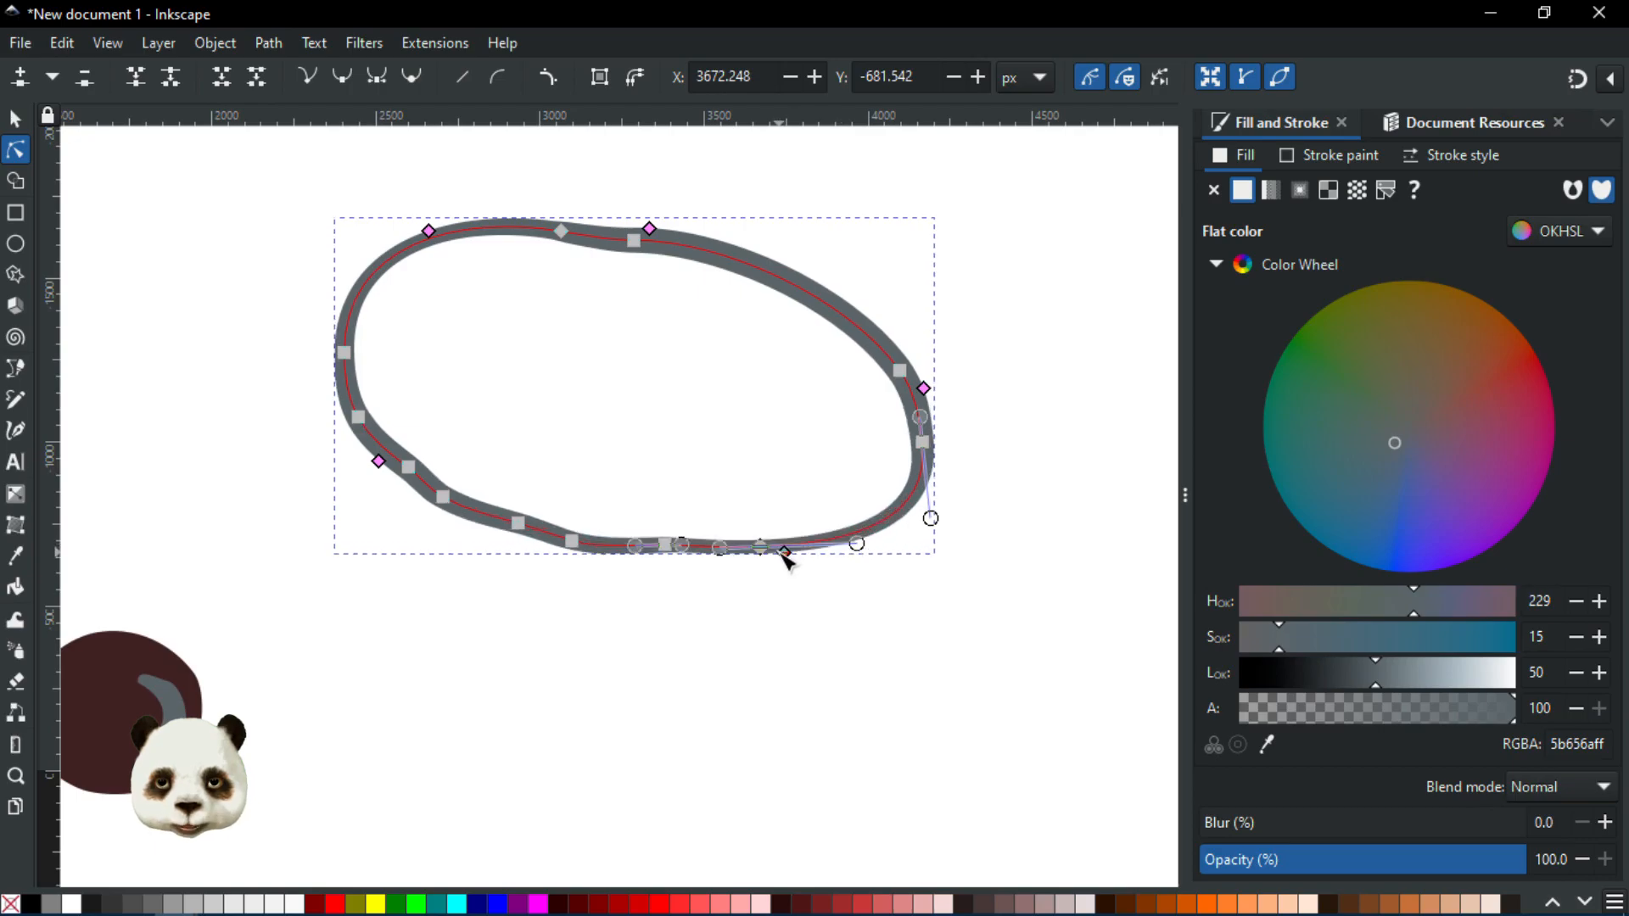
drag(780, 554, 781, 556)
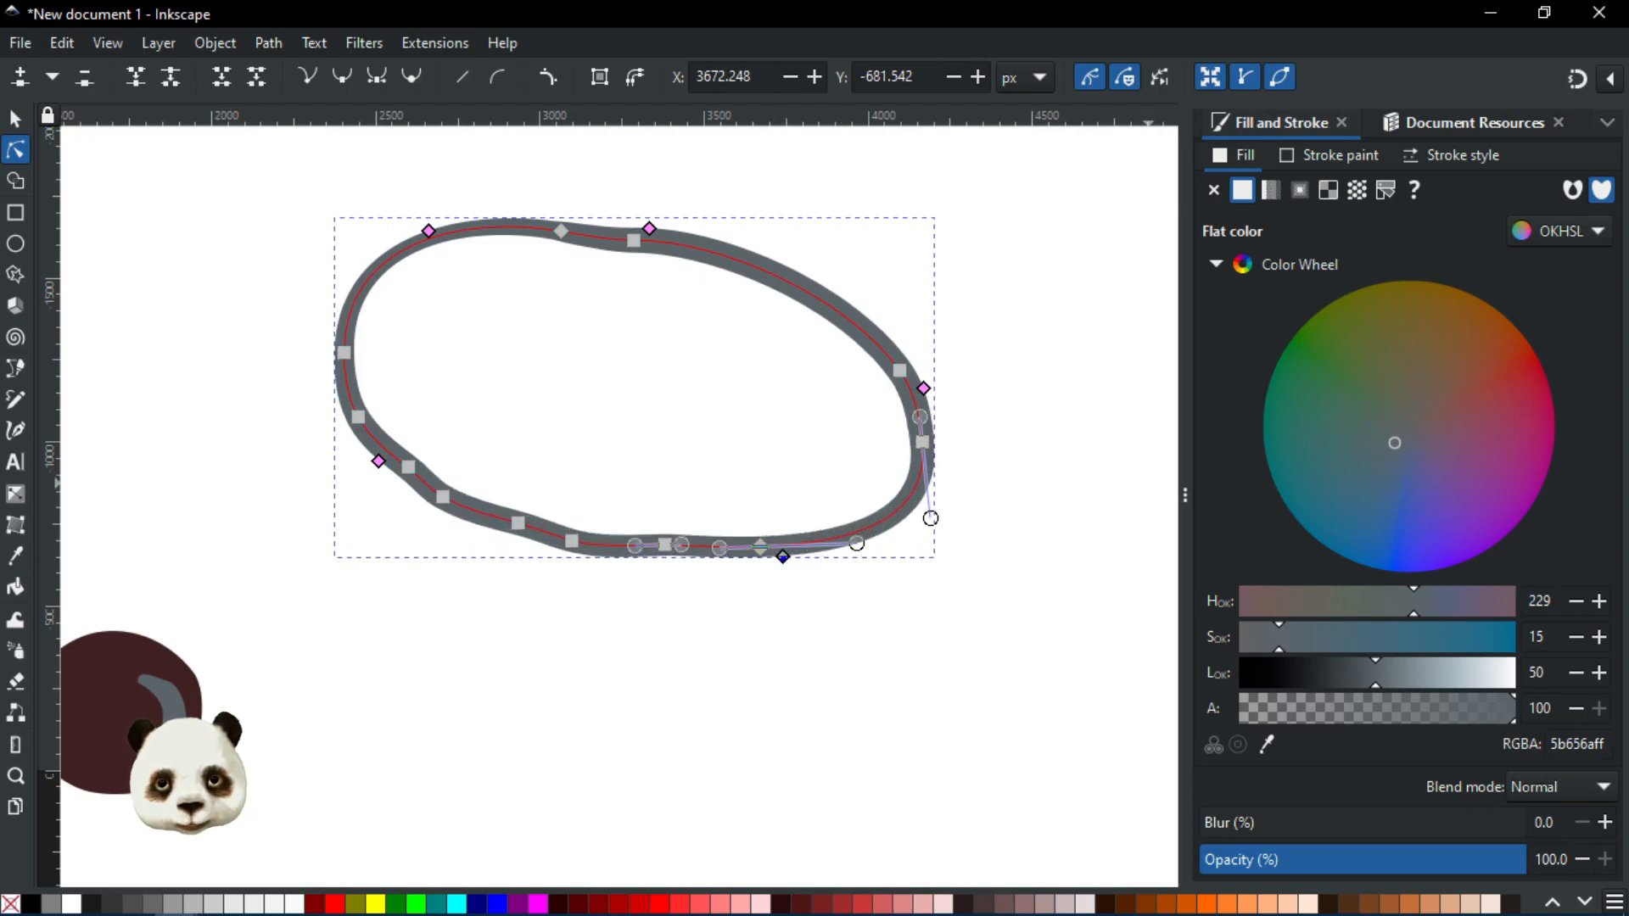
Look at the Simplify and Power stroke path effects applied to the closed oval, and put their dialog aside
key(ctrl+shift+7)
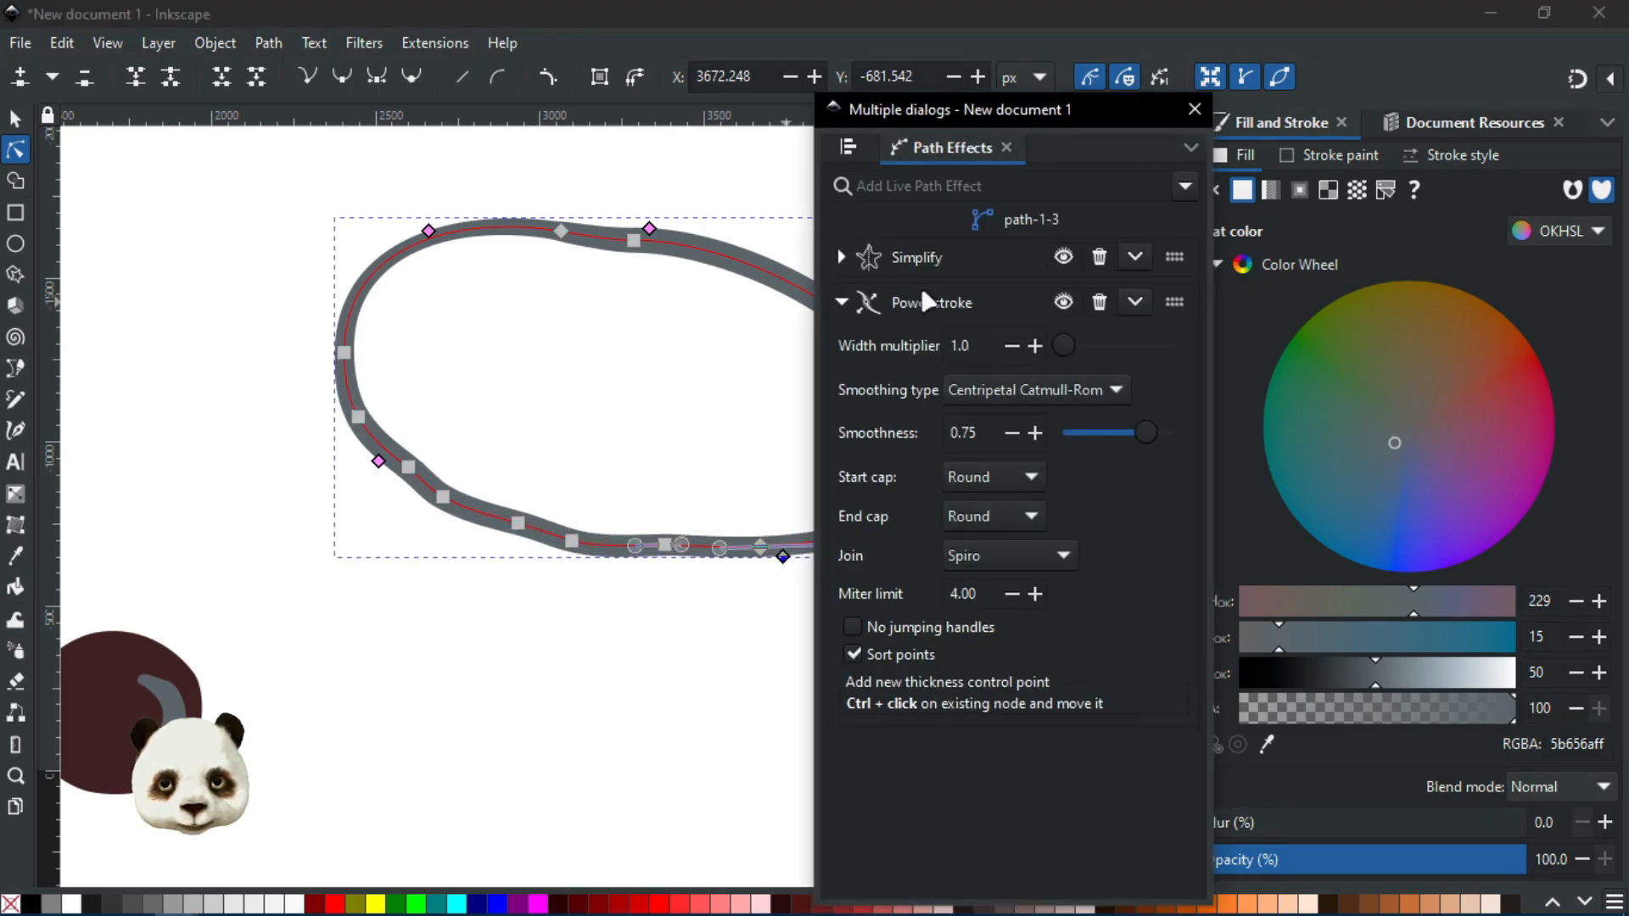
drag(957, 105, 1442, 127)
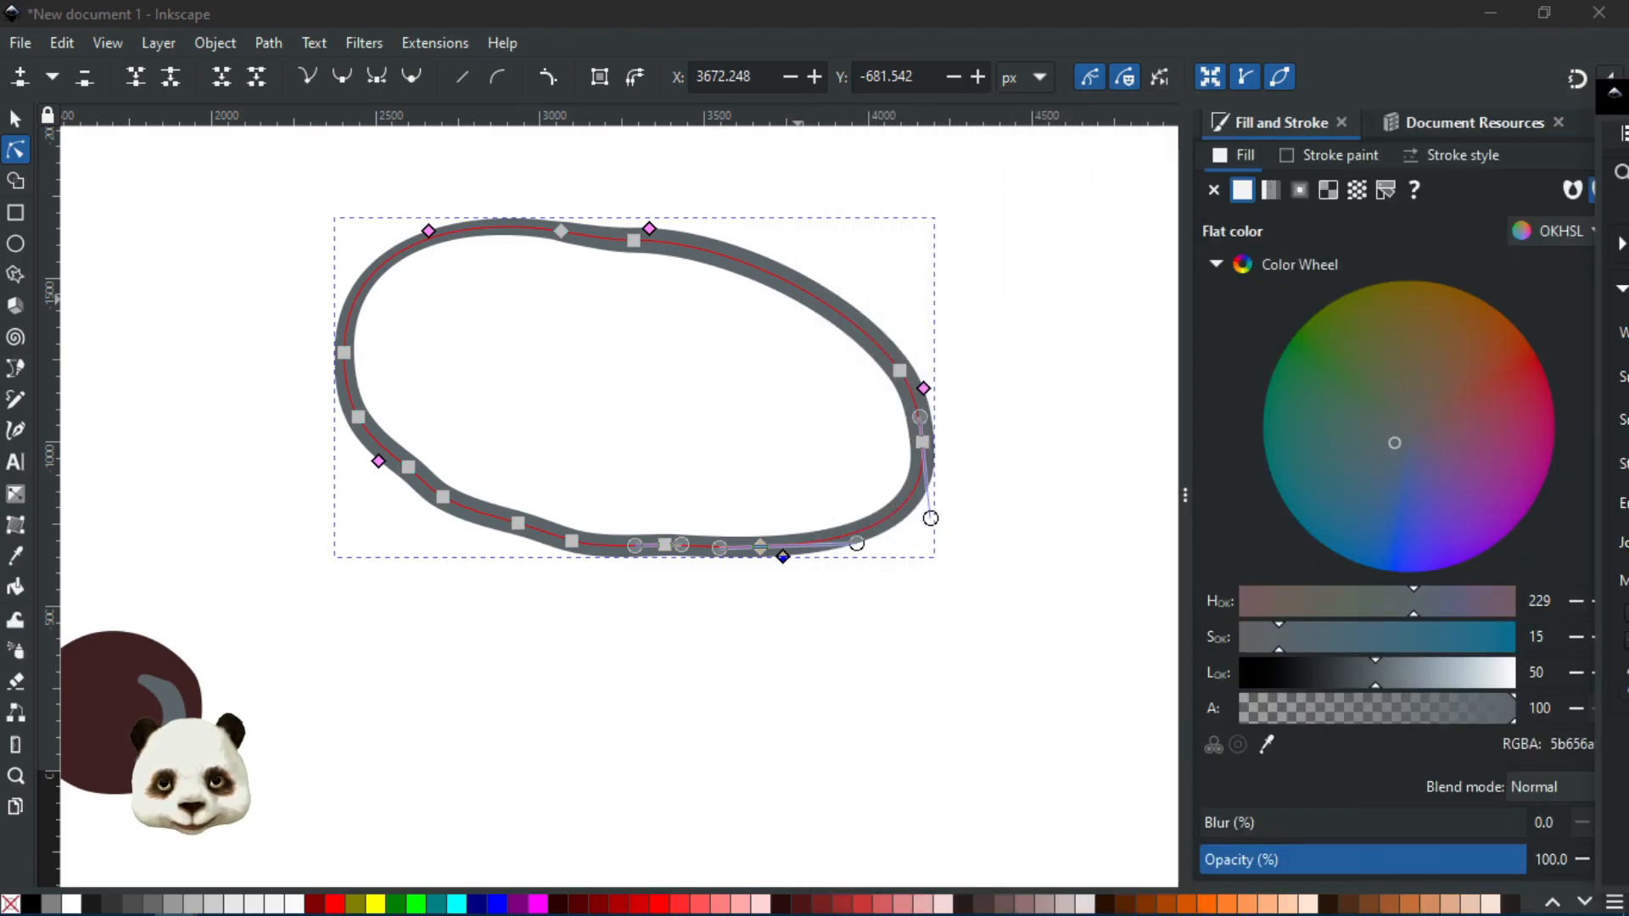
click(697, 22)
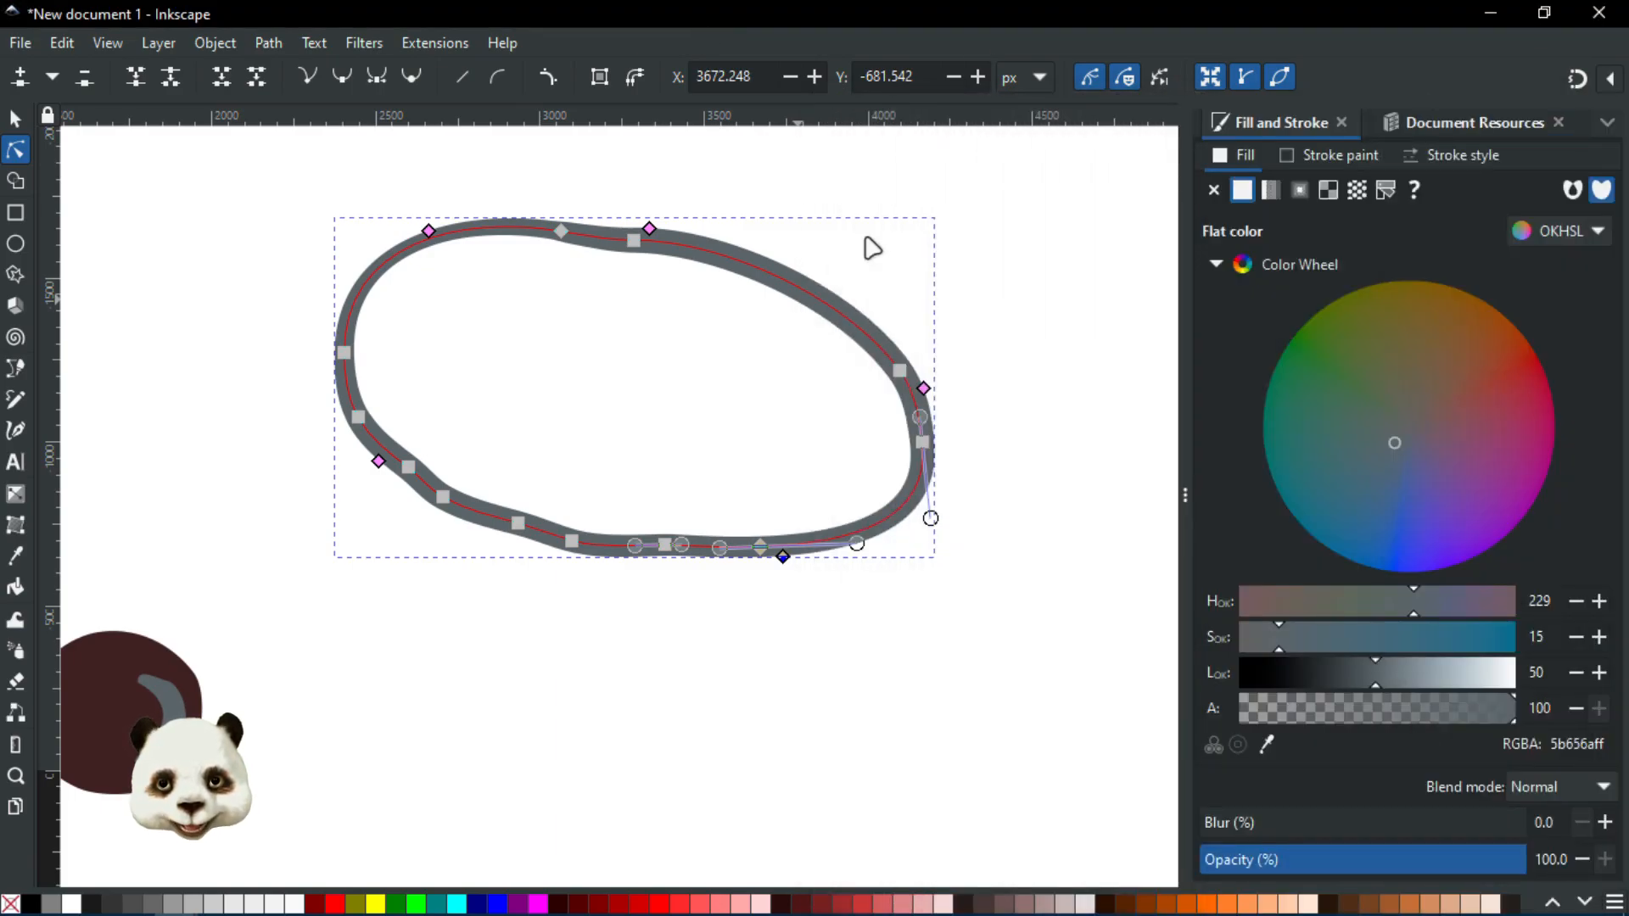
Simplify the closed oval path twice to reduce its nodes
click(365, 46)
mouse_move(268, 43)
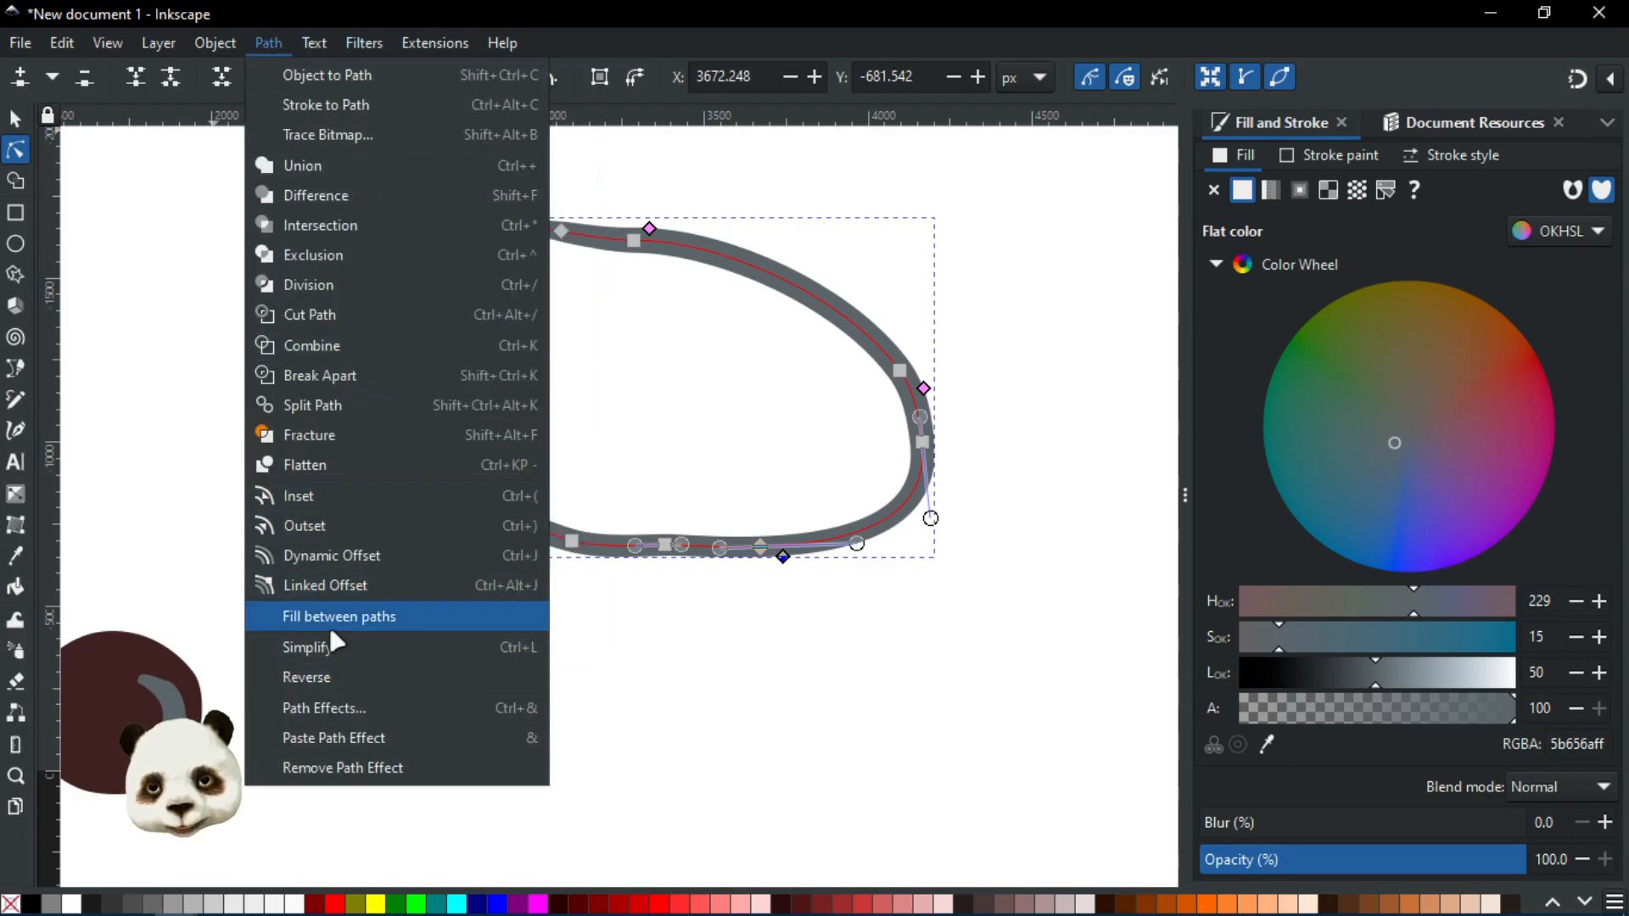
click(708, 23)
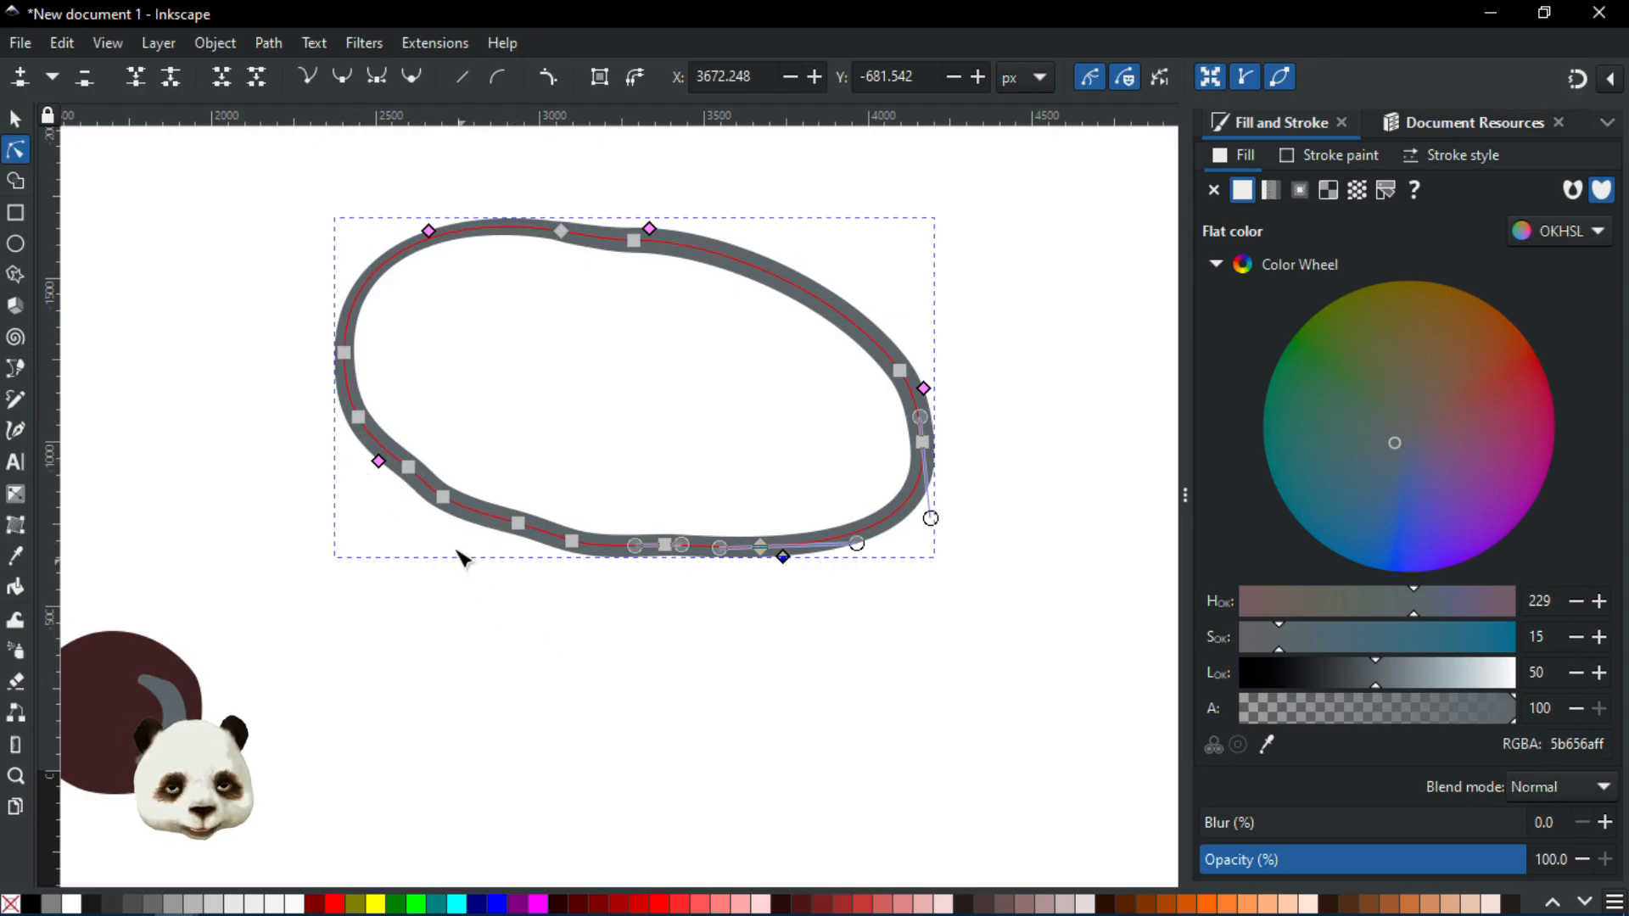
key(ctrl+l)
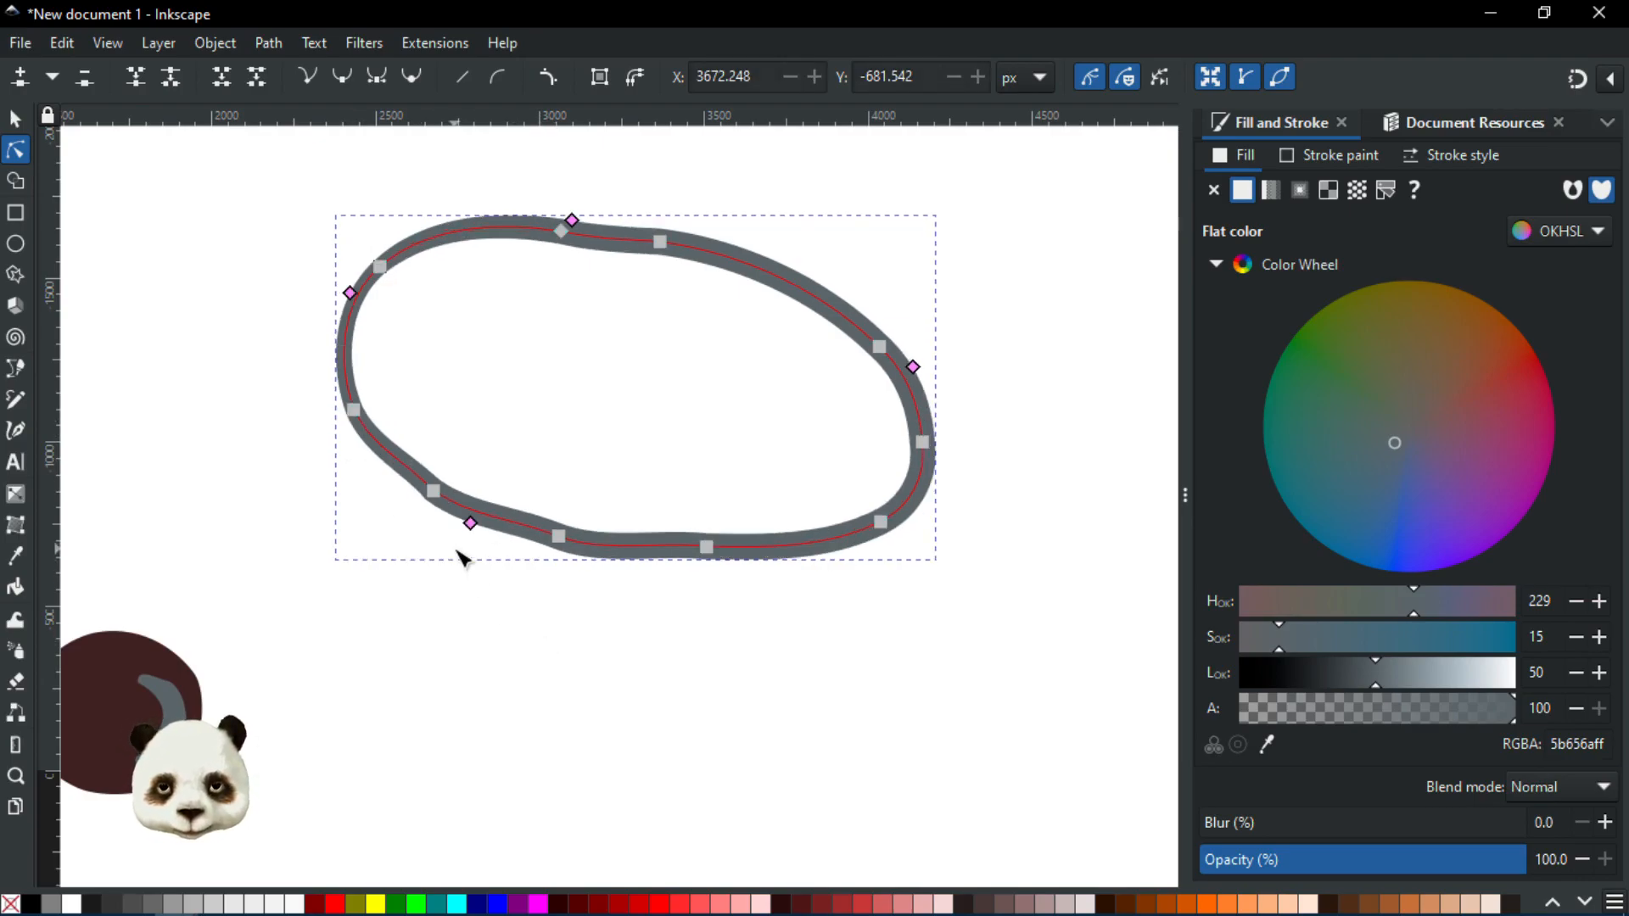
key(ctrl+l)
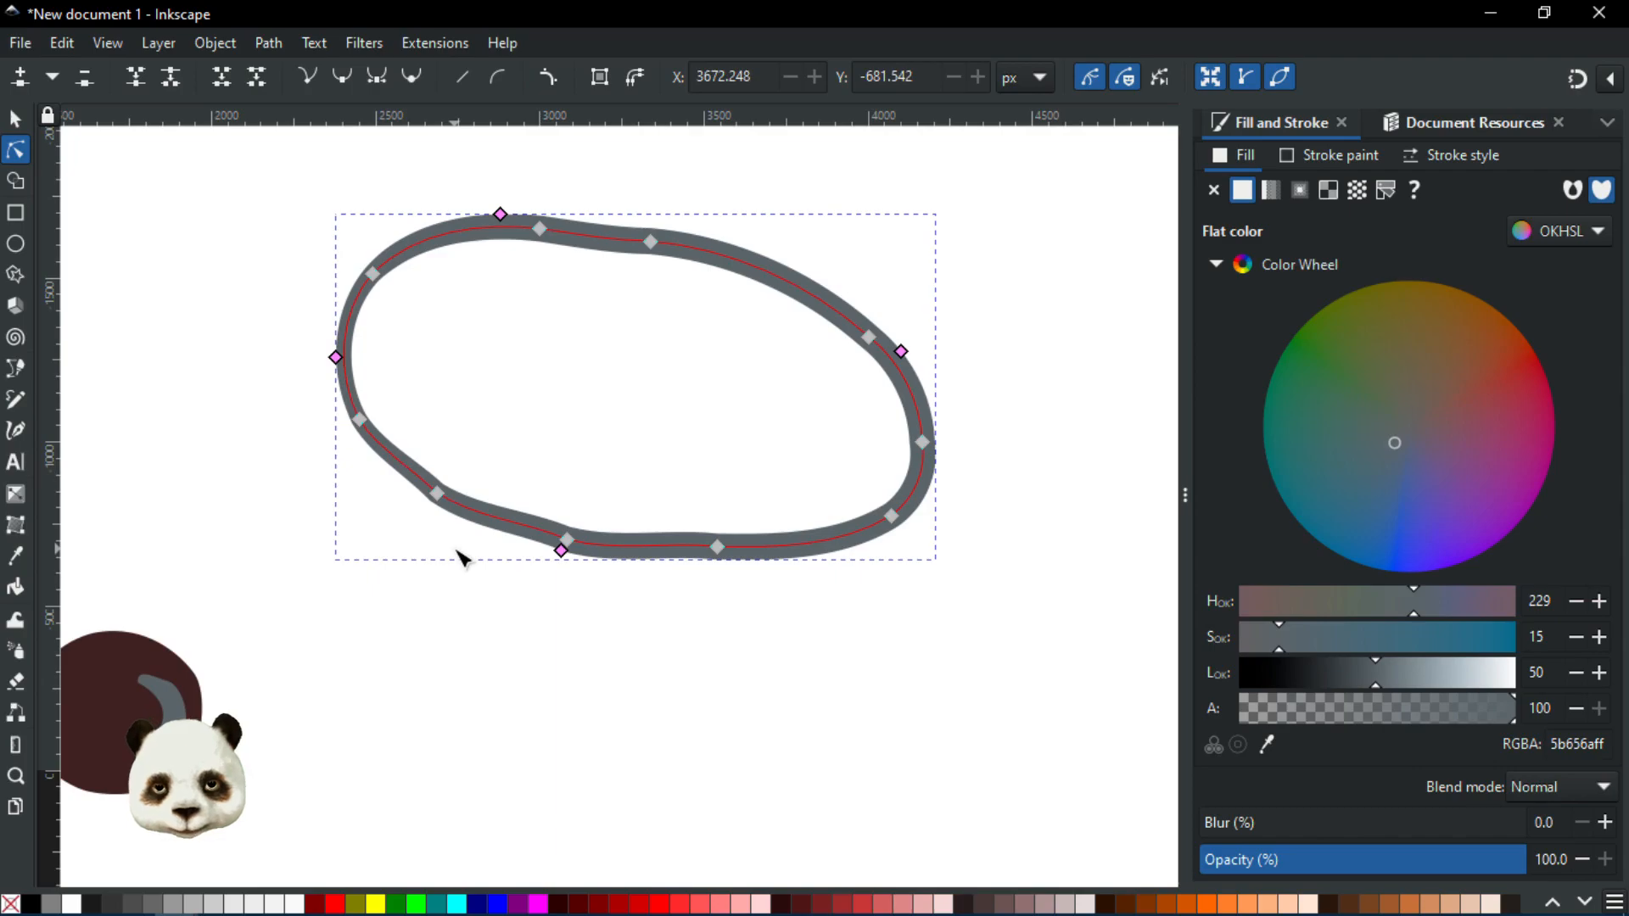
Select the node at the dent in the oval's lower-left curve and change the curve by moving its lower handle
scroll(690, 509, up, 1)
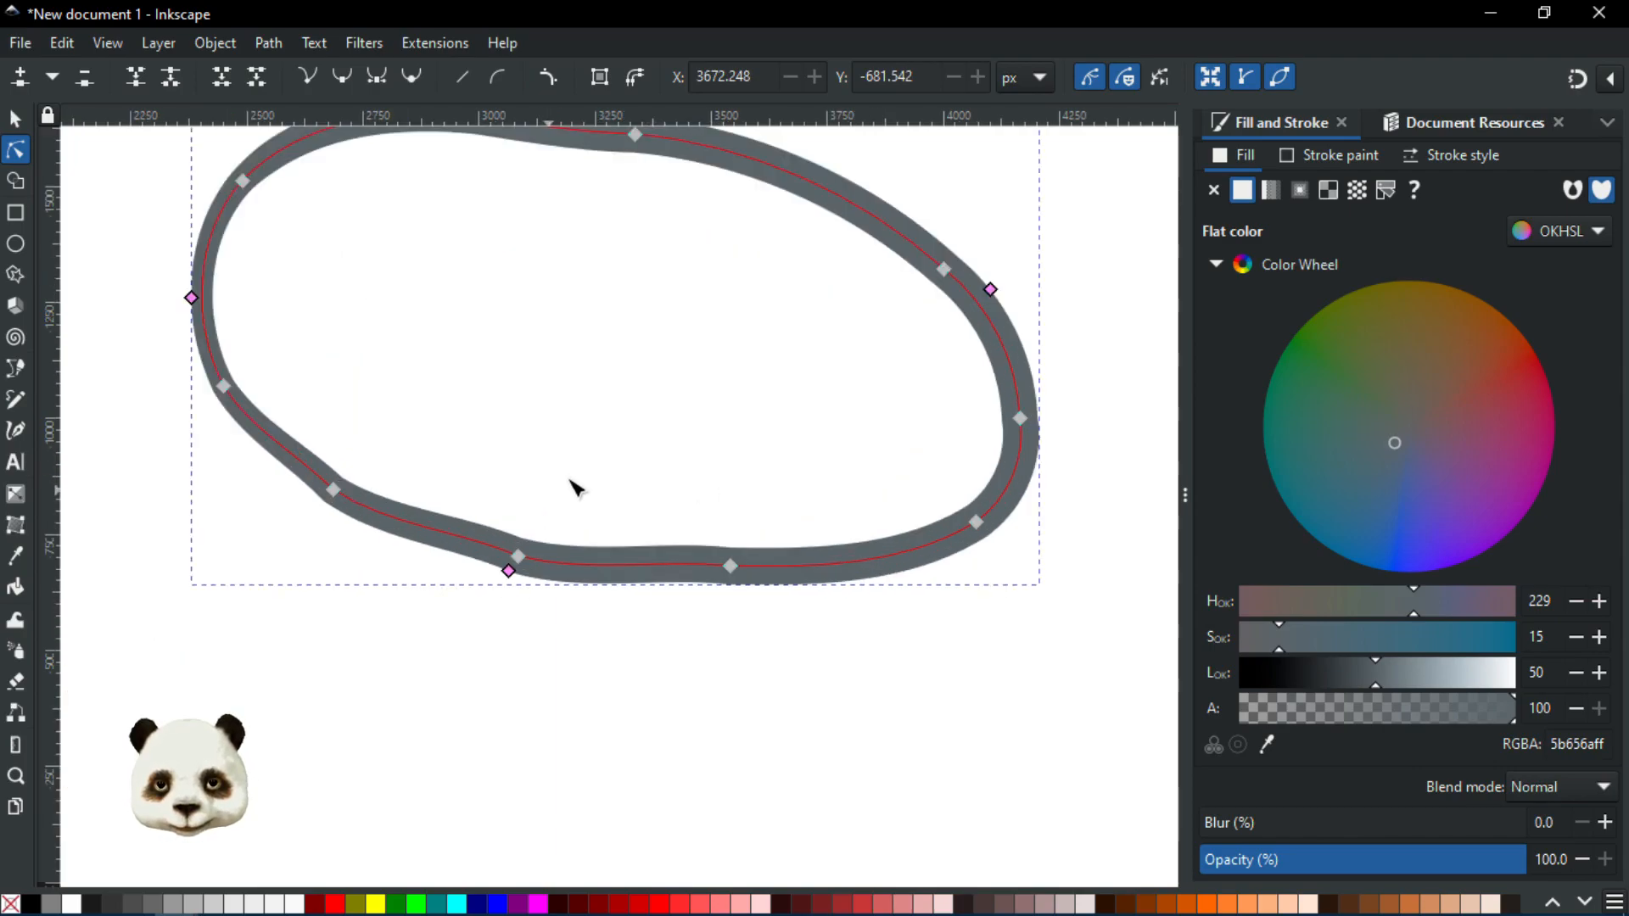
scroll(695, 658, left, 5)
scroll(695, 658, up, 7)
click(512, 745)
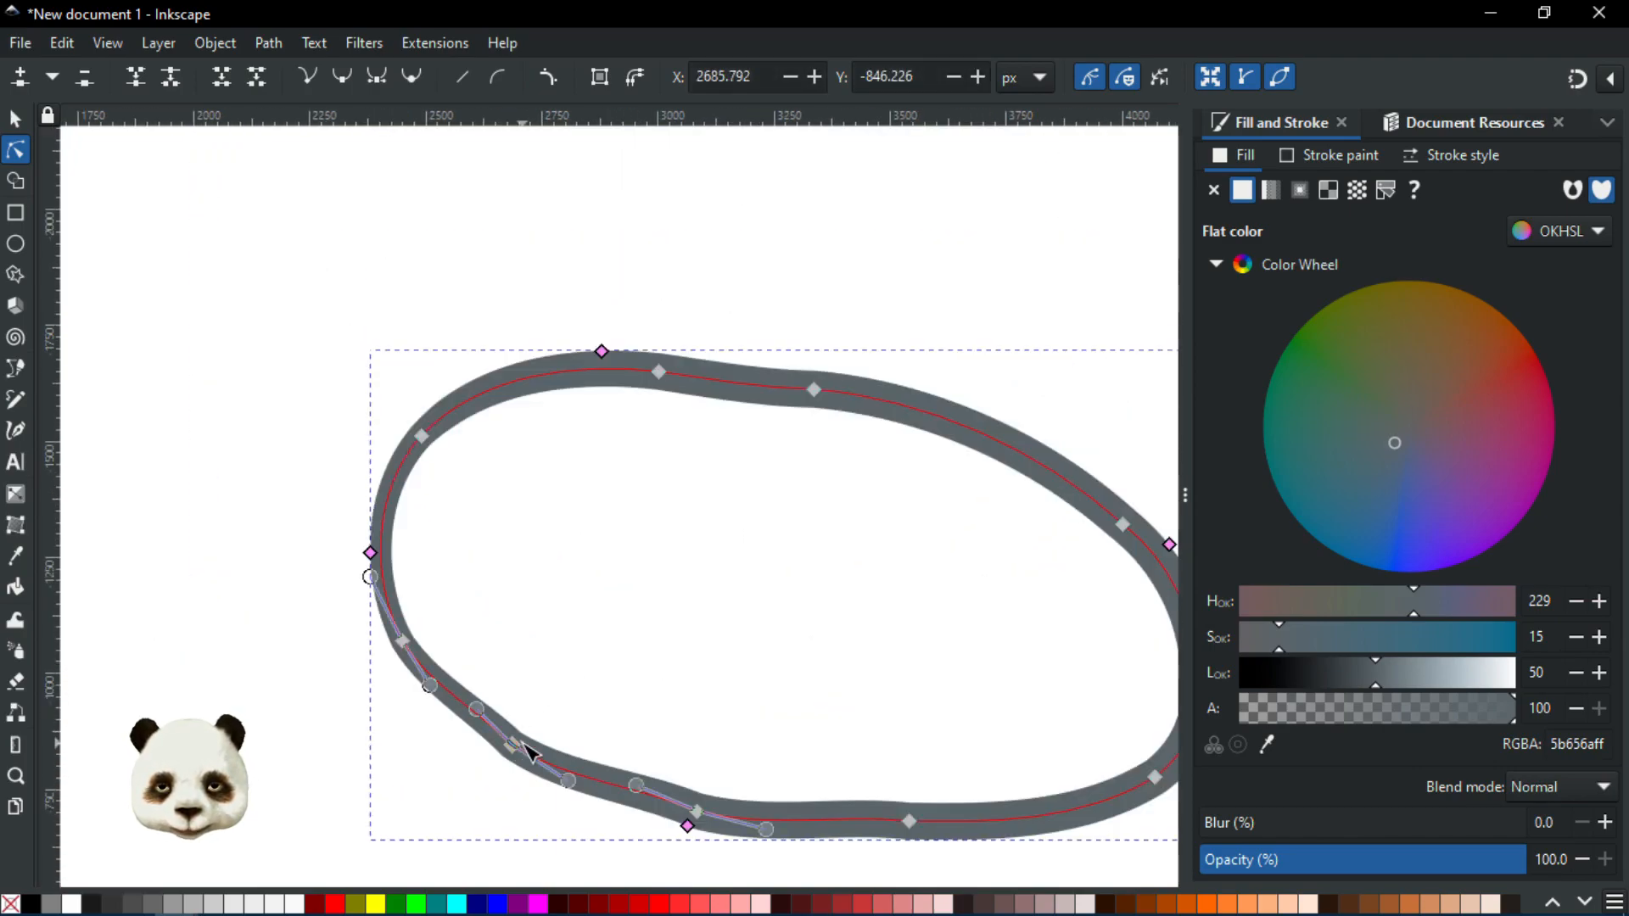
drag(566, 782, 539, 810)
scroll(563, 771, down, 1)
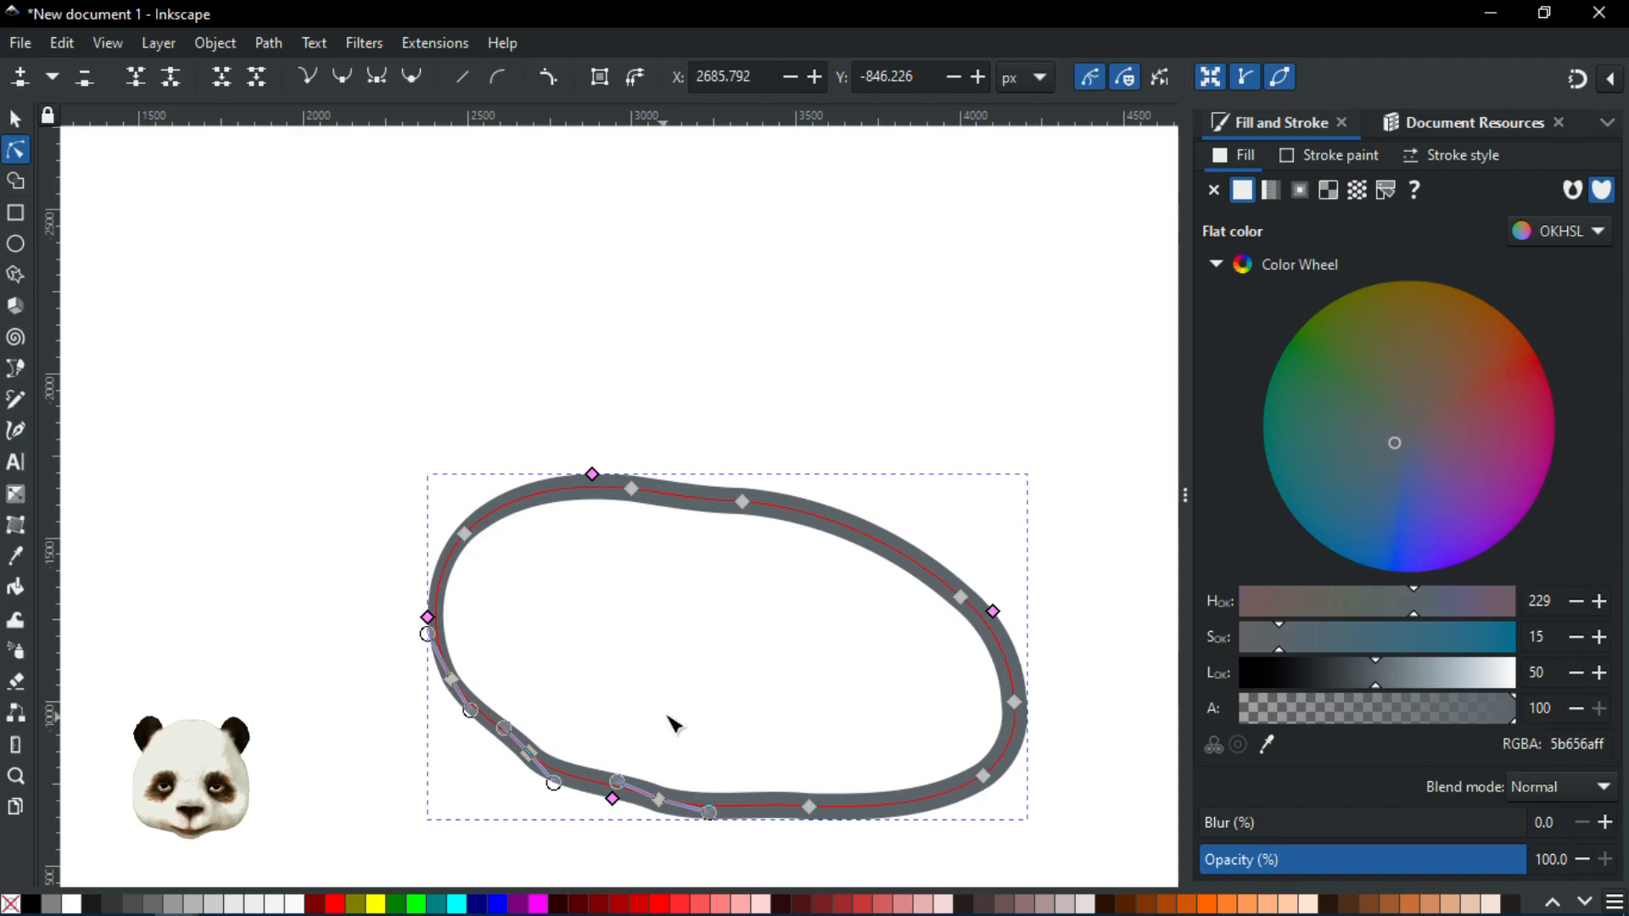
Select all of the oval's nodes and make them symmetric
key(ctrl+a)
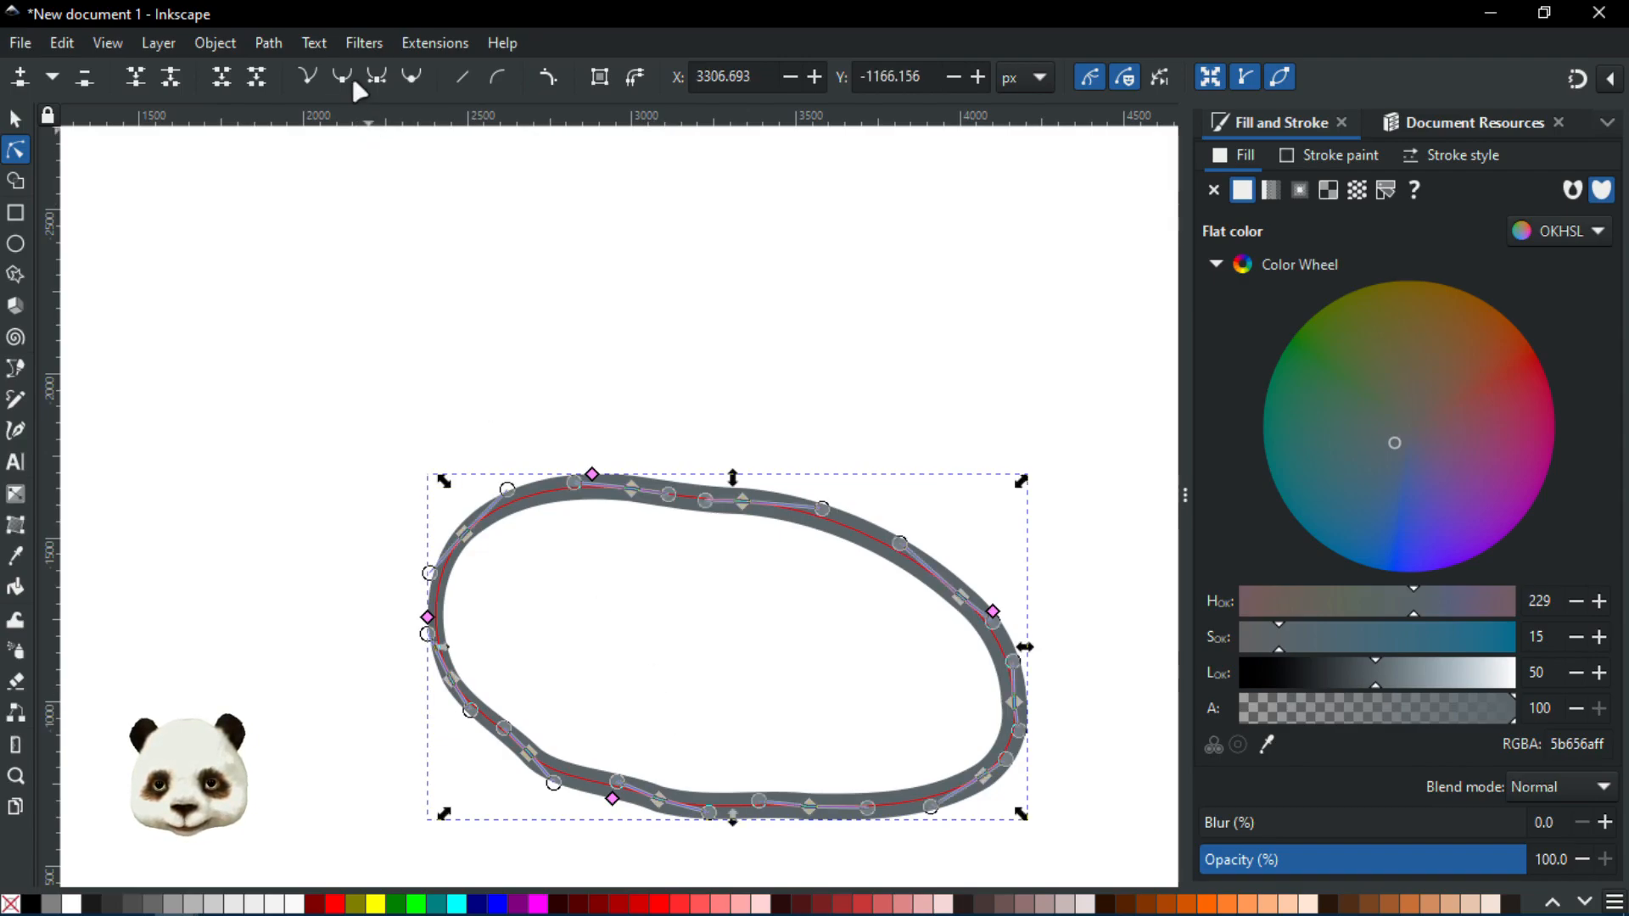
scroll(874, 700, down, 1)
scroll(1086, 822, down, 2)
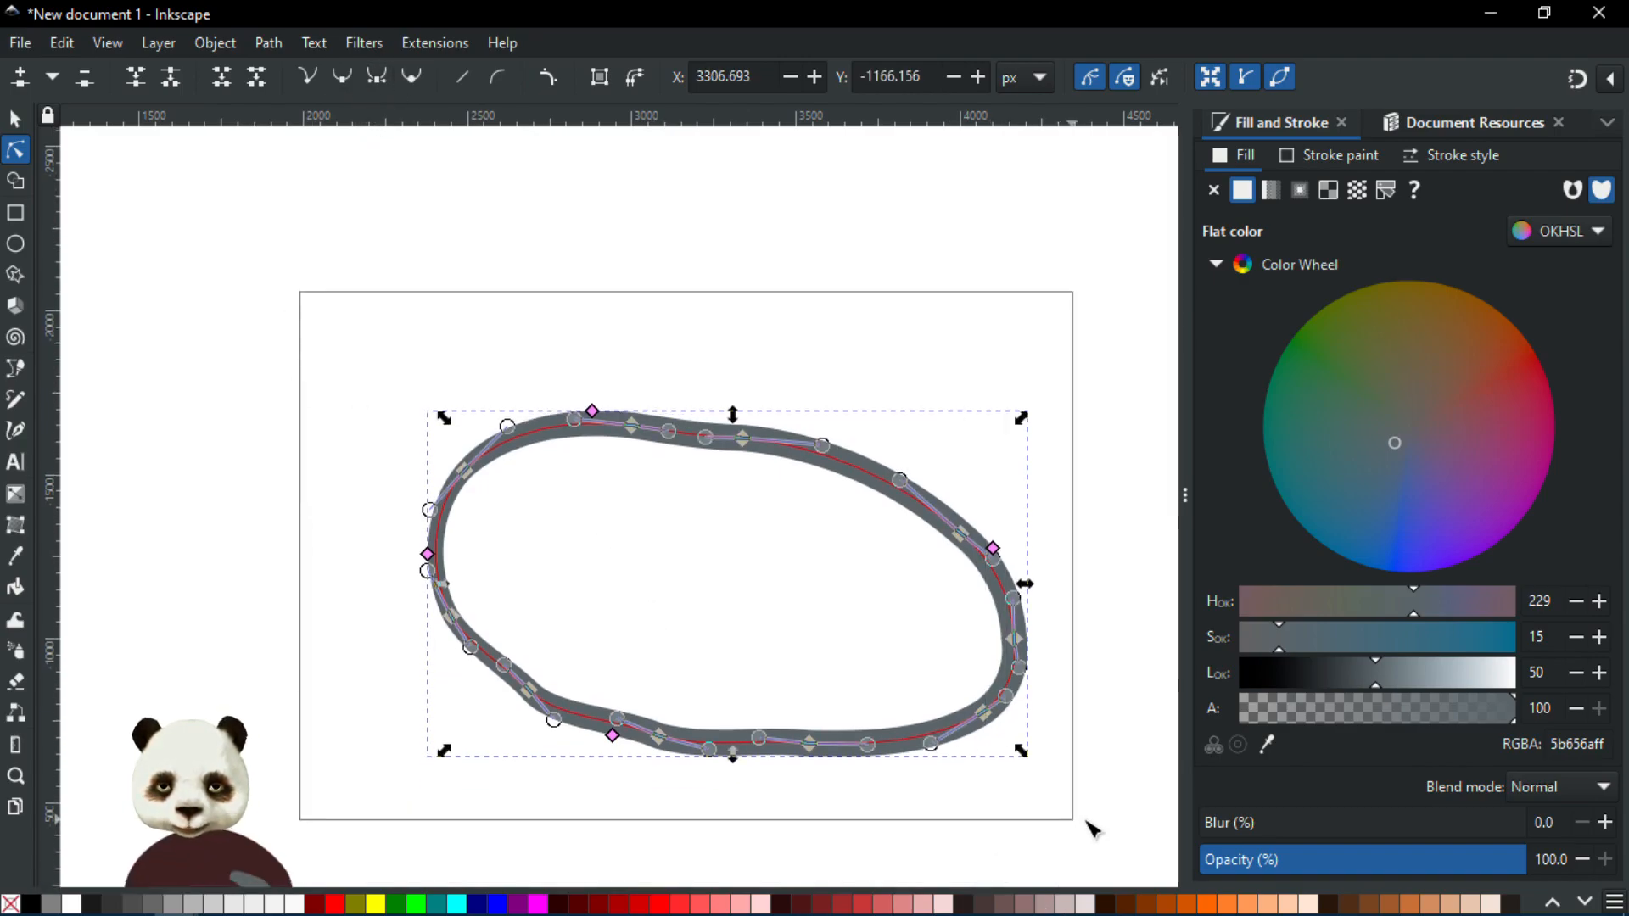
click(380, 85)
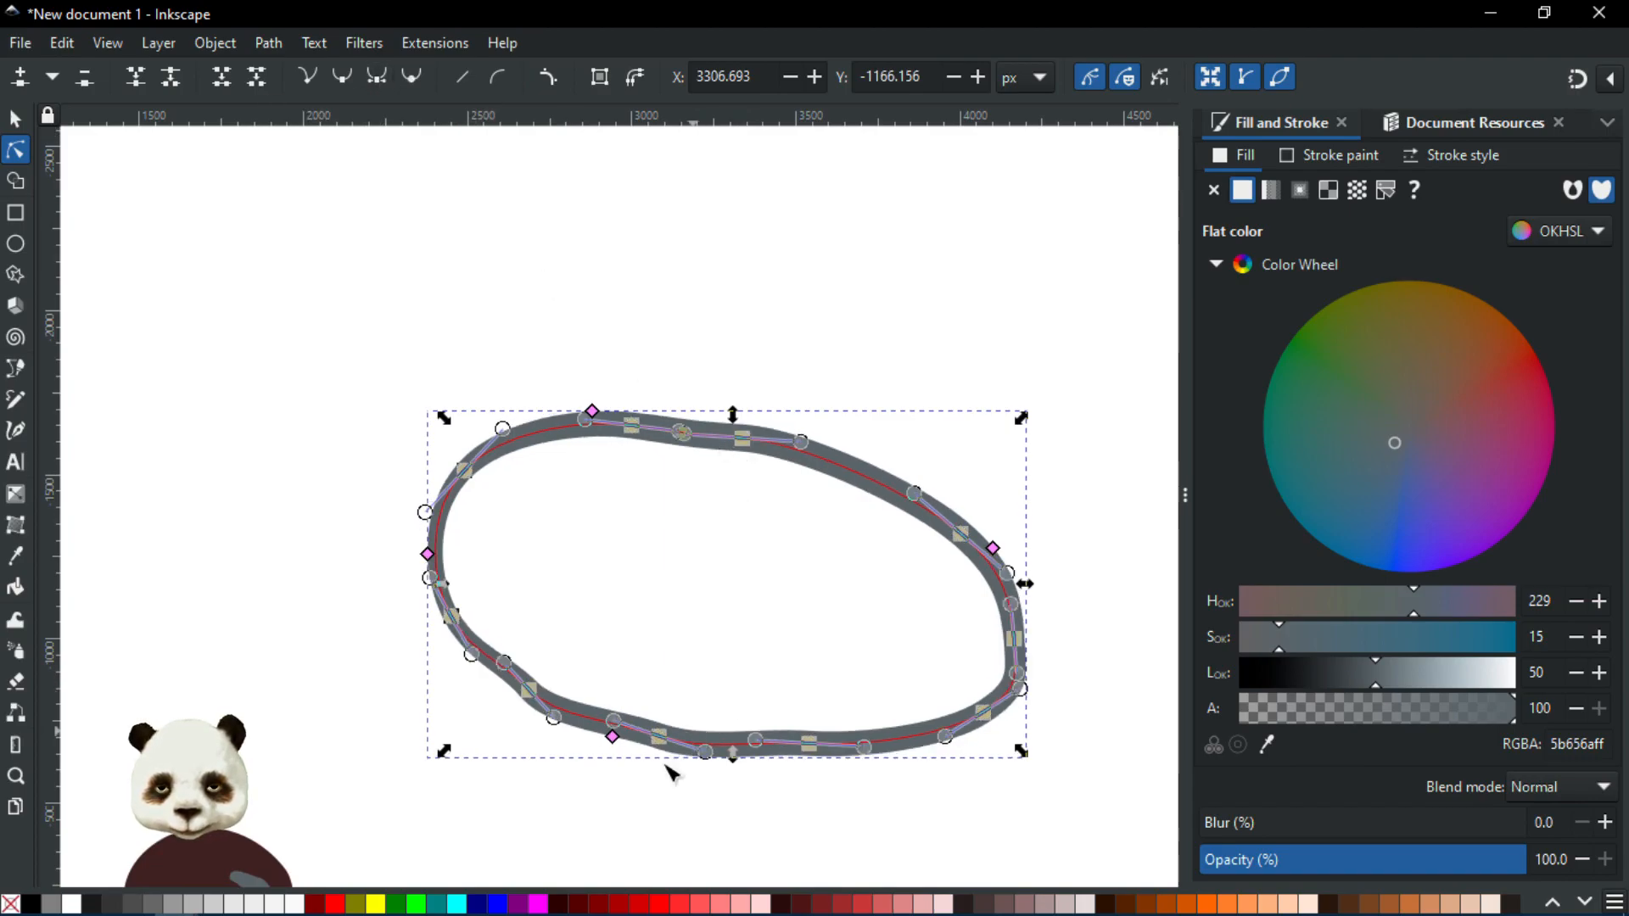
Deselect all nodes and adjust the lower handle of the oval's lower-left node to soften the dent in the curve
scroll(594, 776, up, 2)
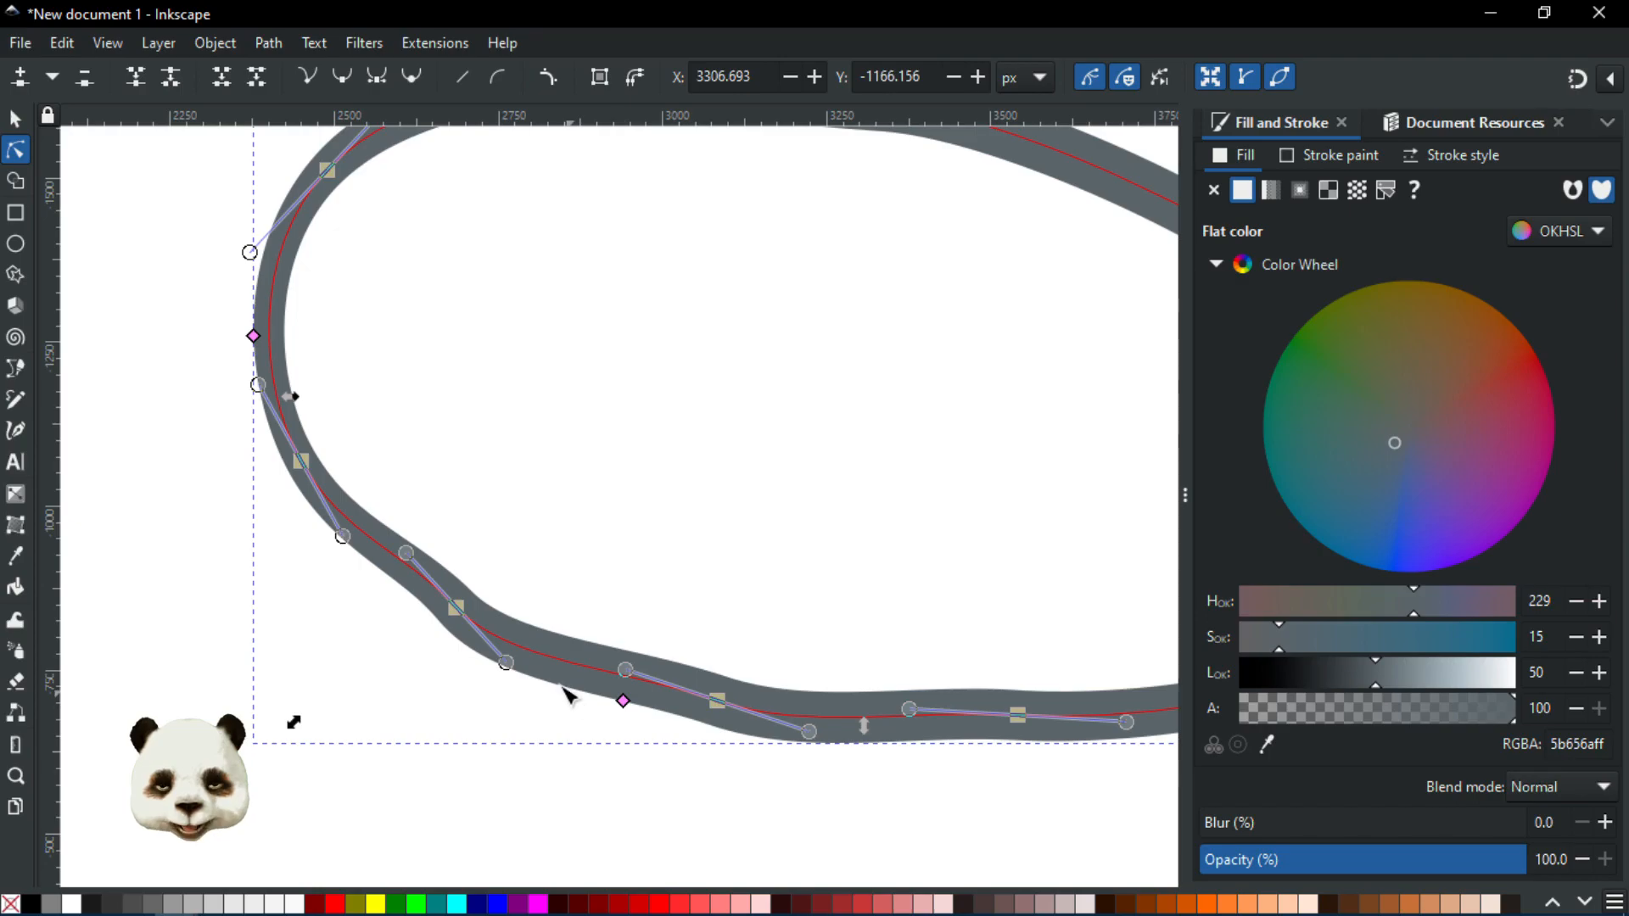
click(596, 625)
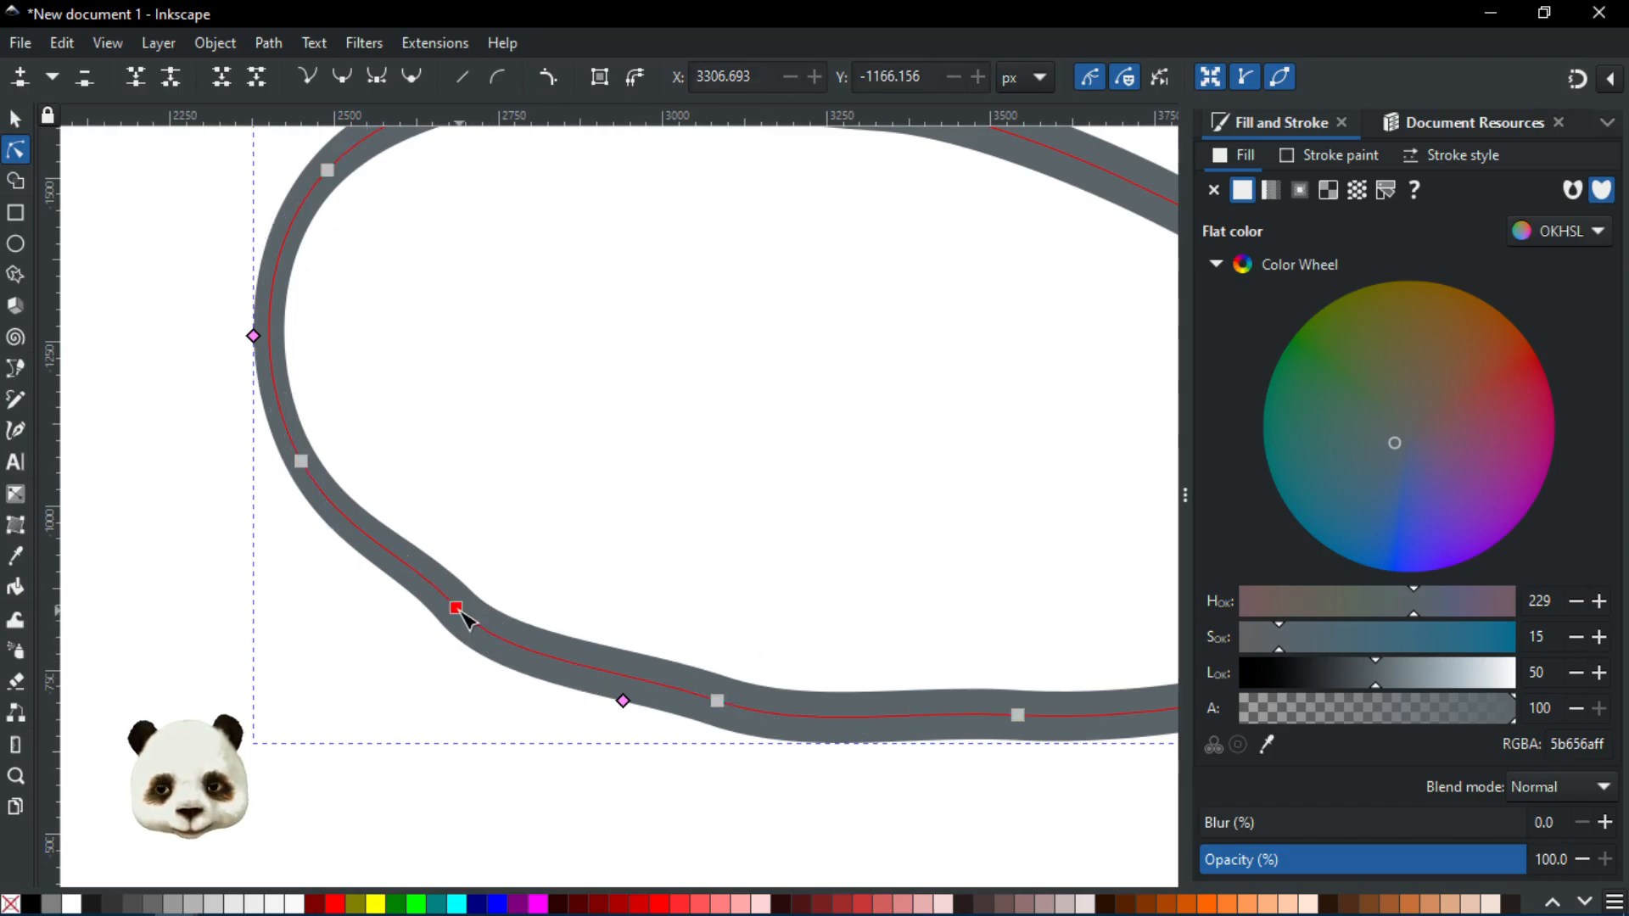
click(458, 609)
drag(507, 663, 511, 659)
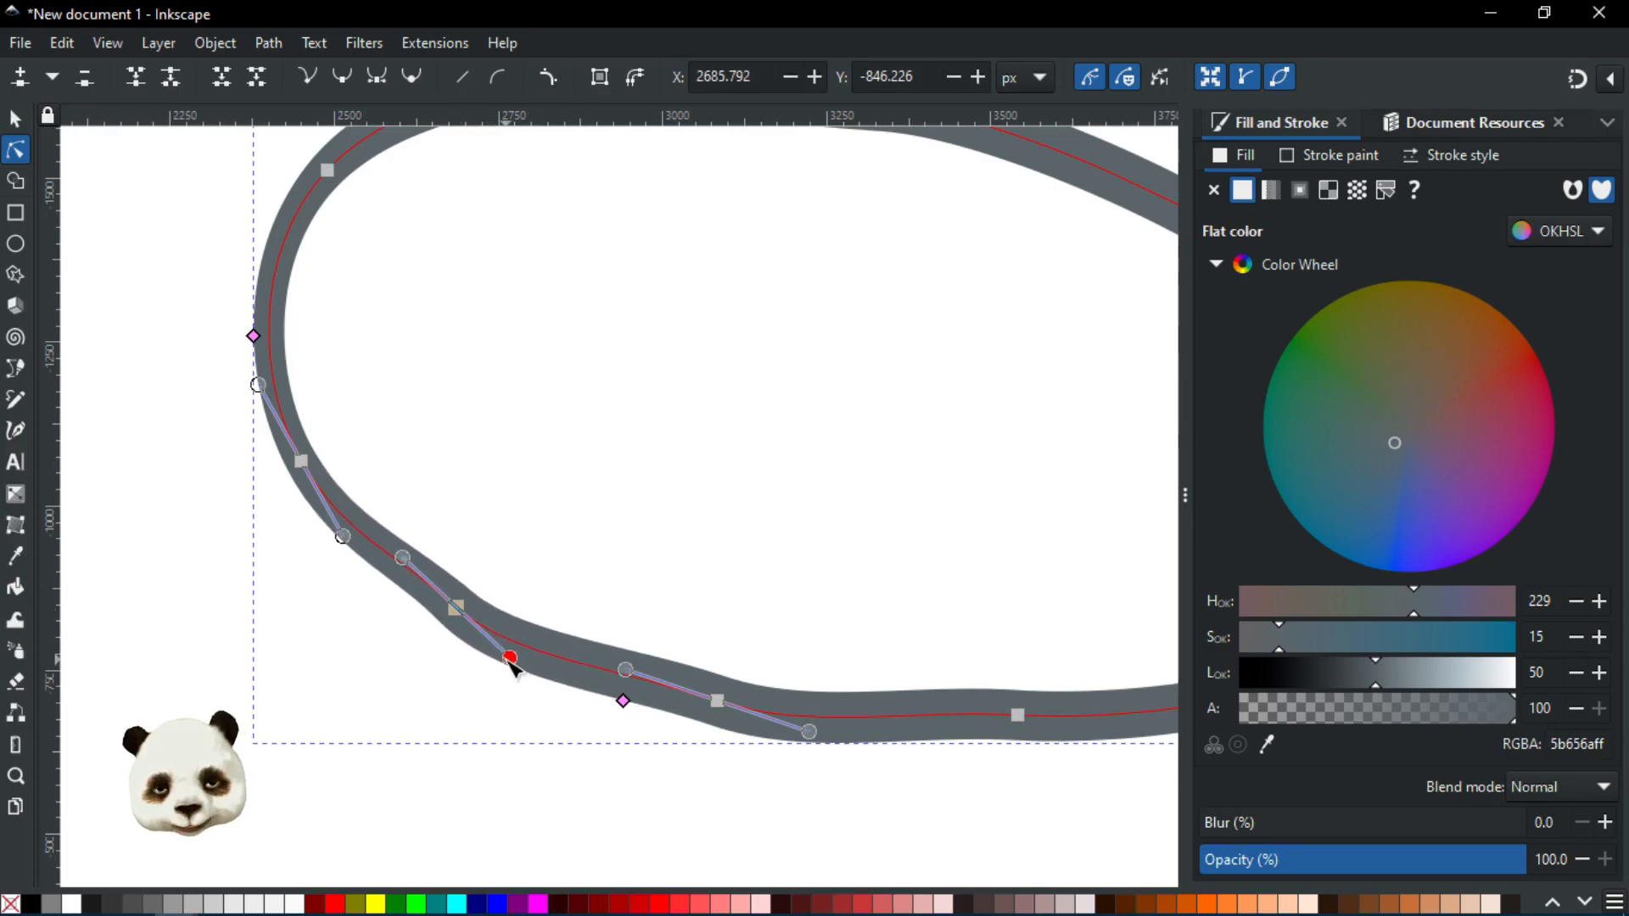
Move the oval's rightmost node outward and fine-tune the Power stroke width handles on its right and lower edges
drag(757, 647, 413, 670)
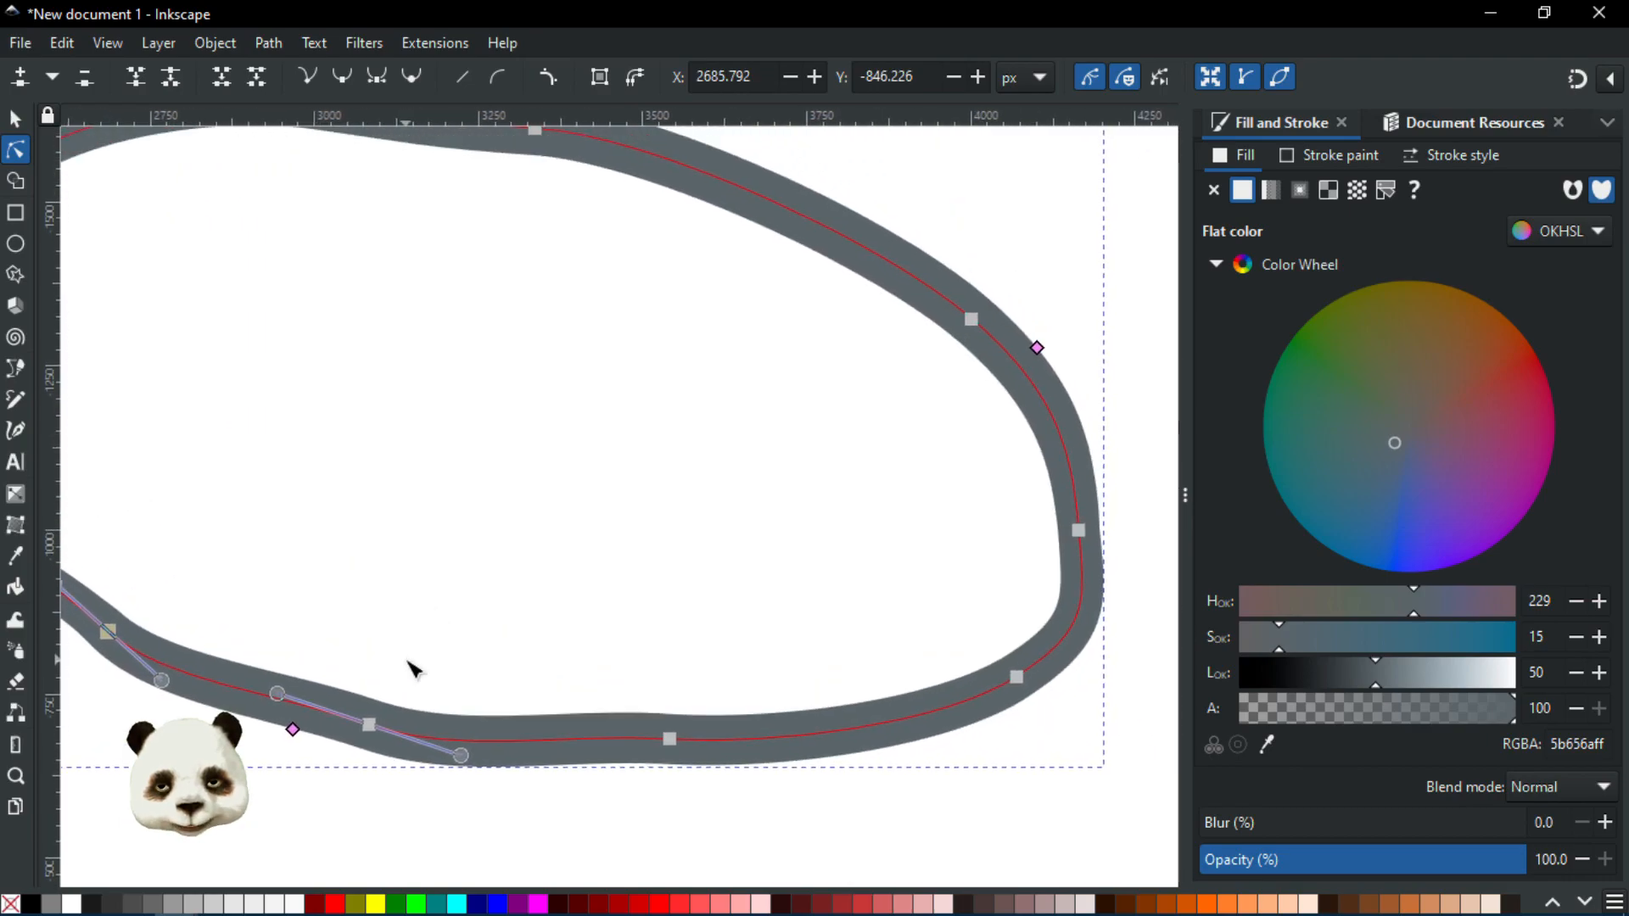
click(1078, 532)
drag(1102, 532, 1141, 518)
ctrl+scroll(789, 562, down, 1)
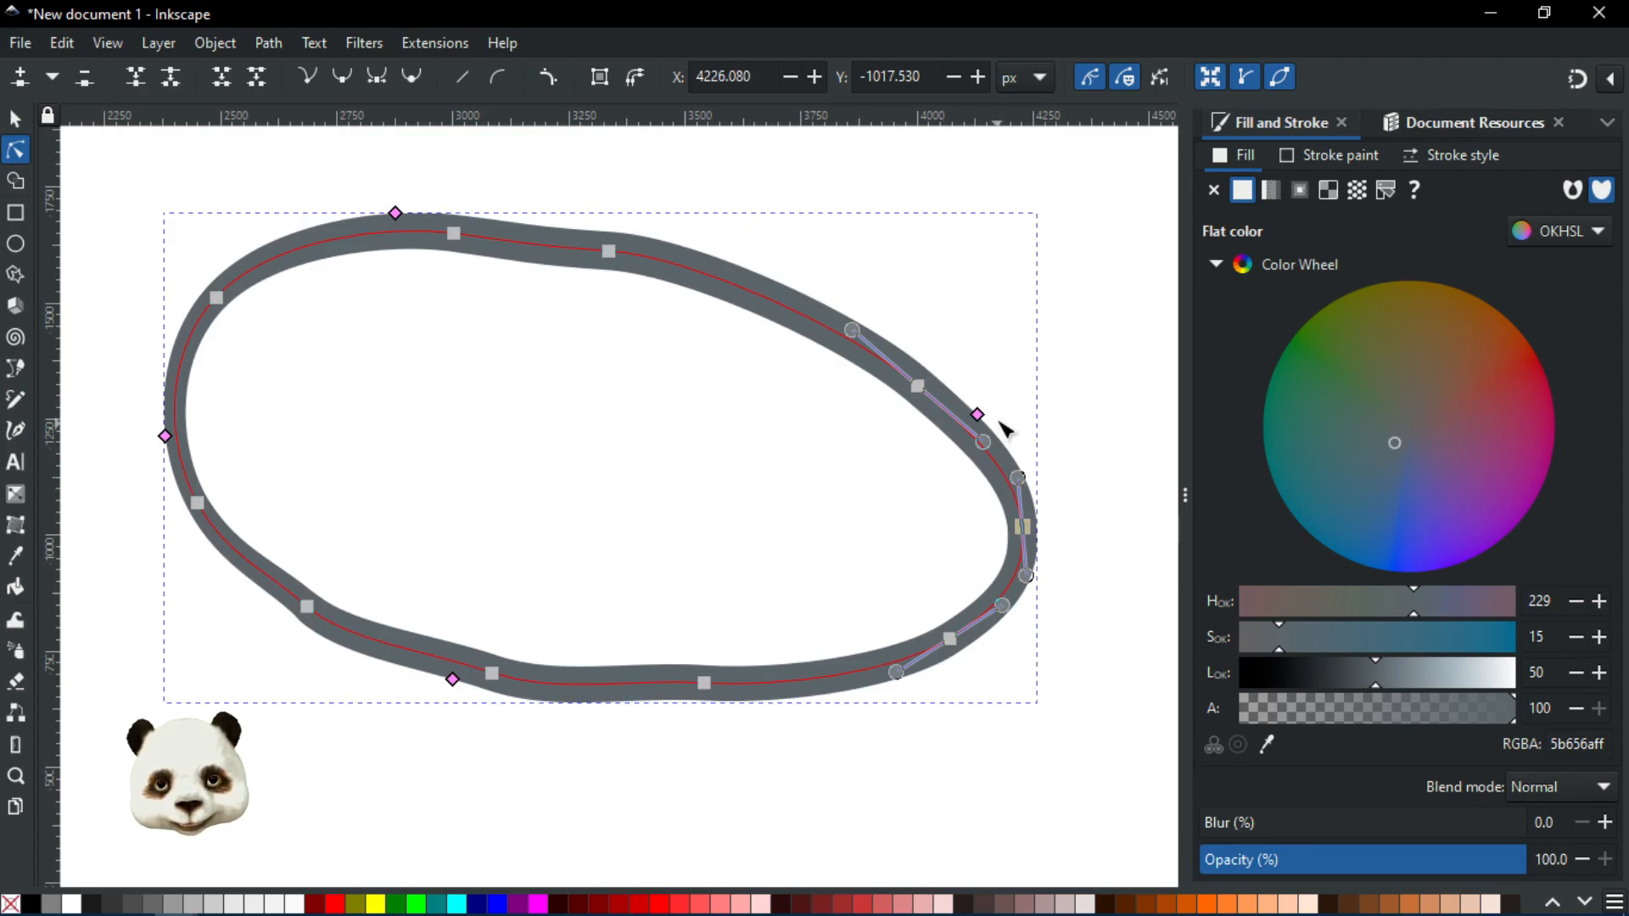
drag(977, 415, 975, 420)
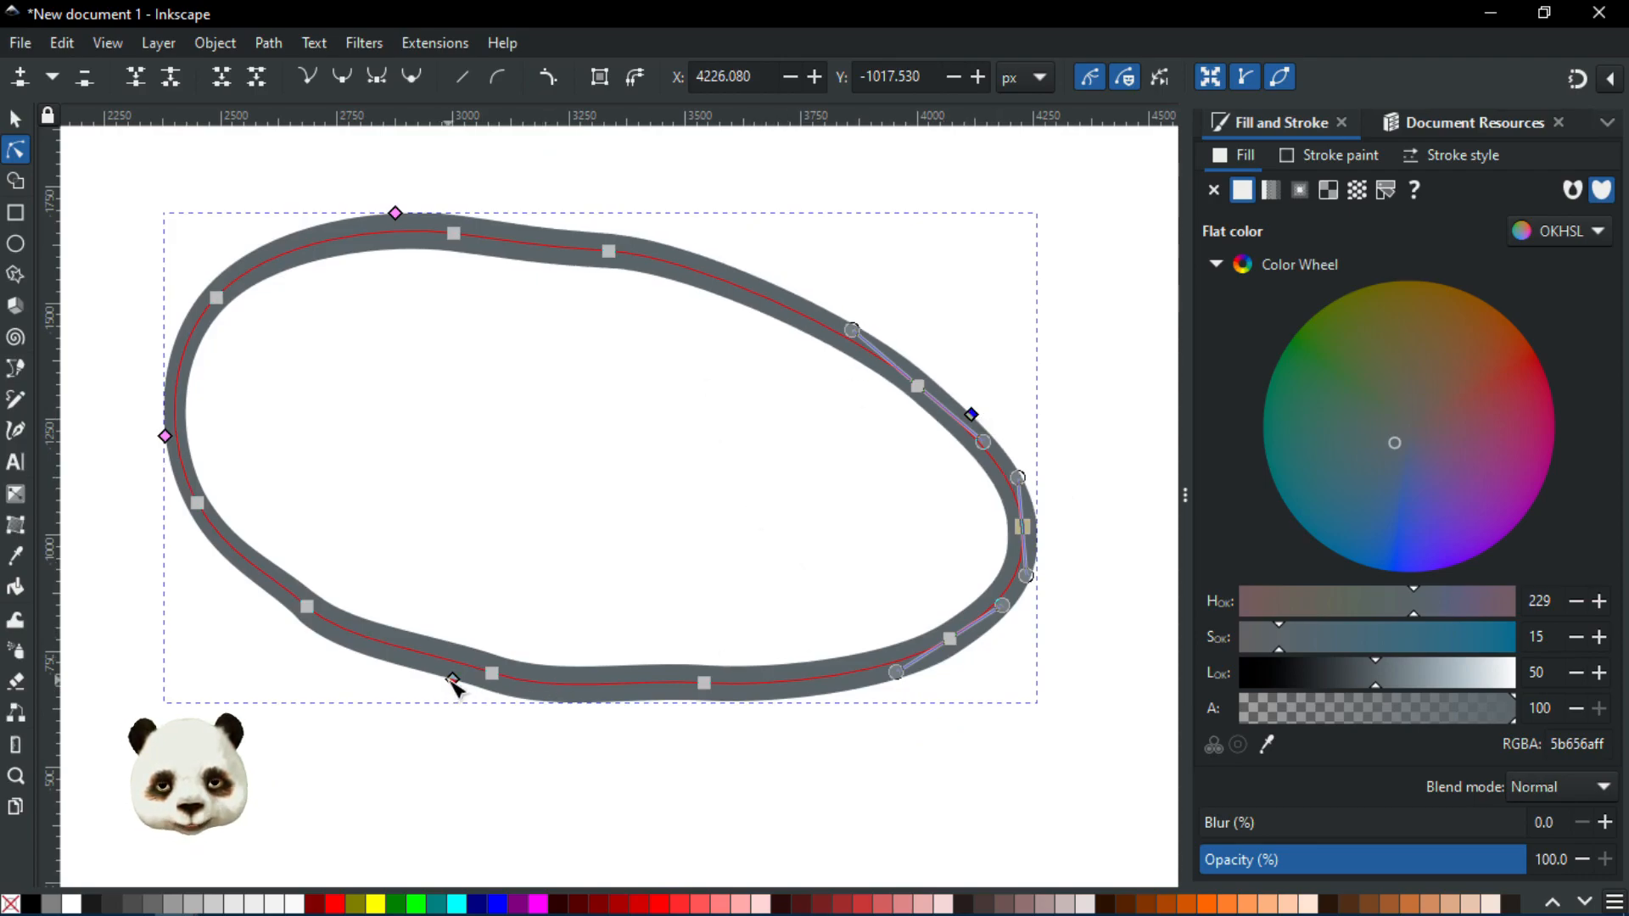
drag(454, 679, 466, 679)
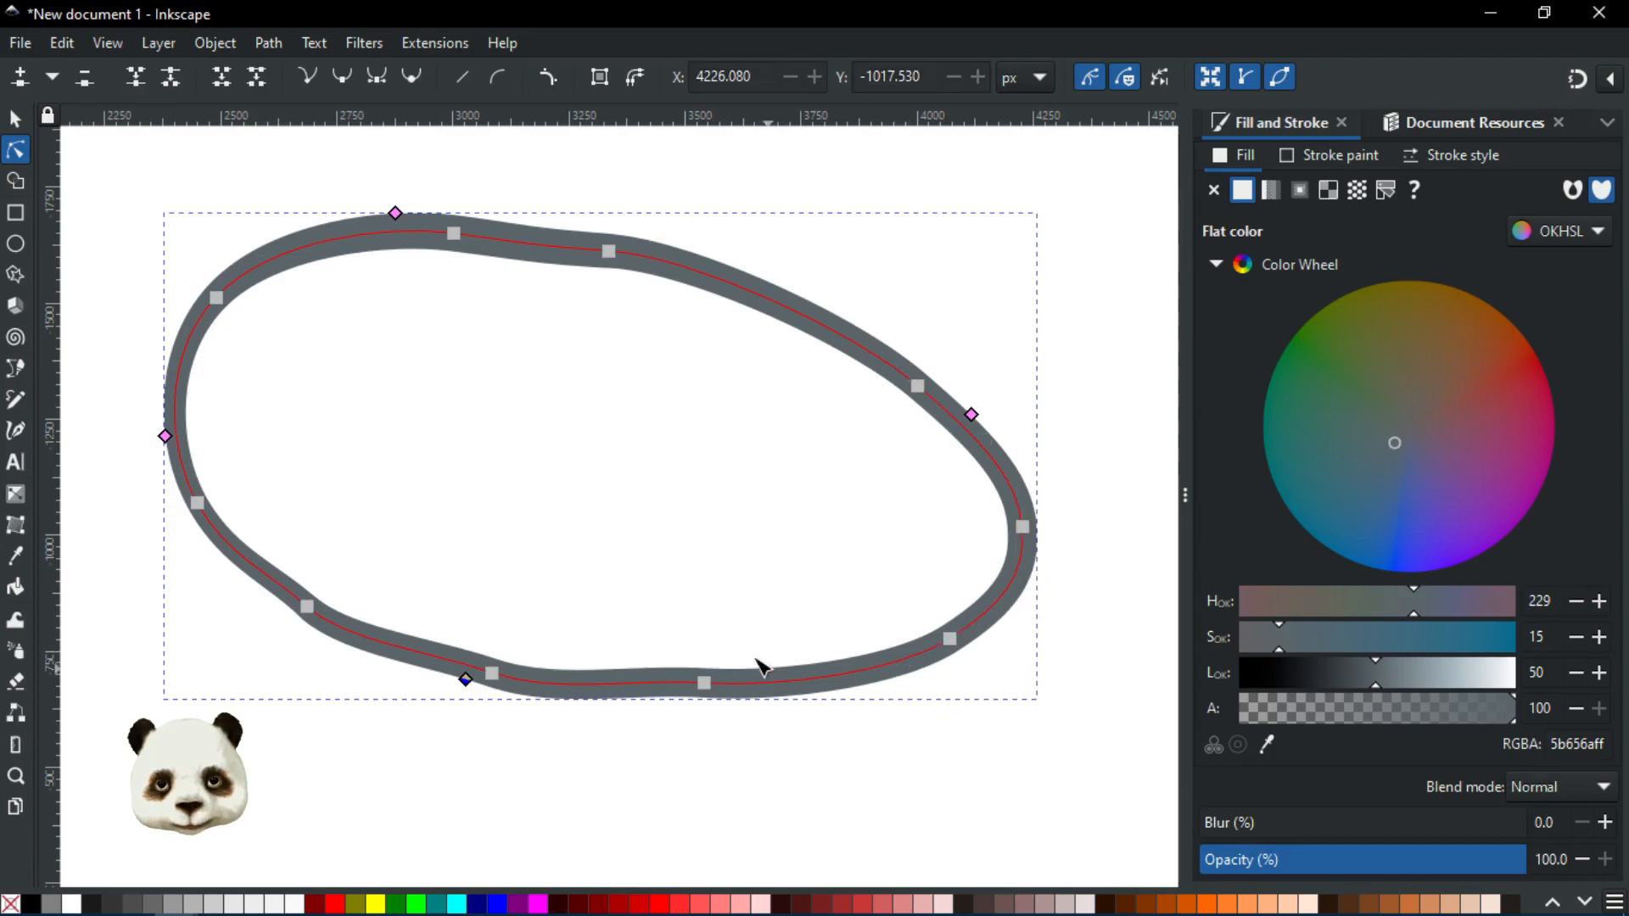
Spread the oval's two upper nodes apart, move the node on its left side up and outward, and deselect the path
drag(611, 251, 678, 261)
double_click(436, 232)
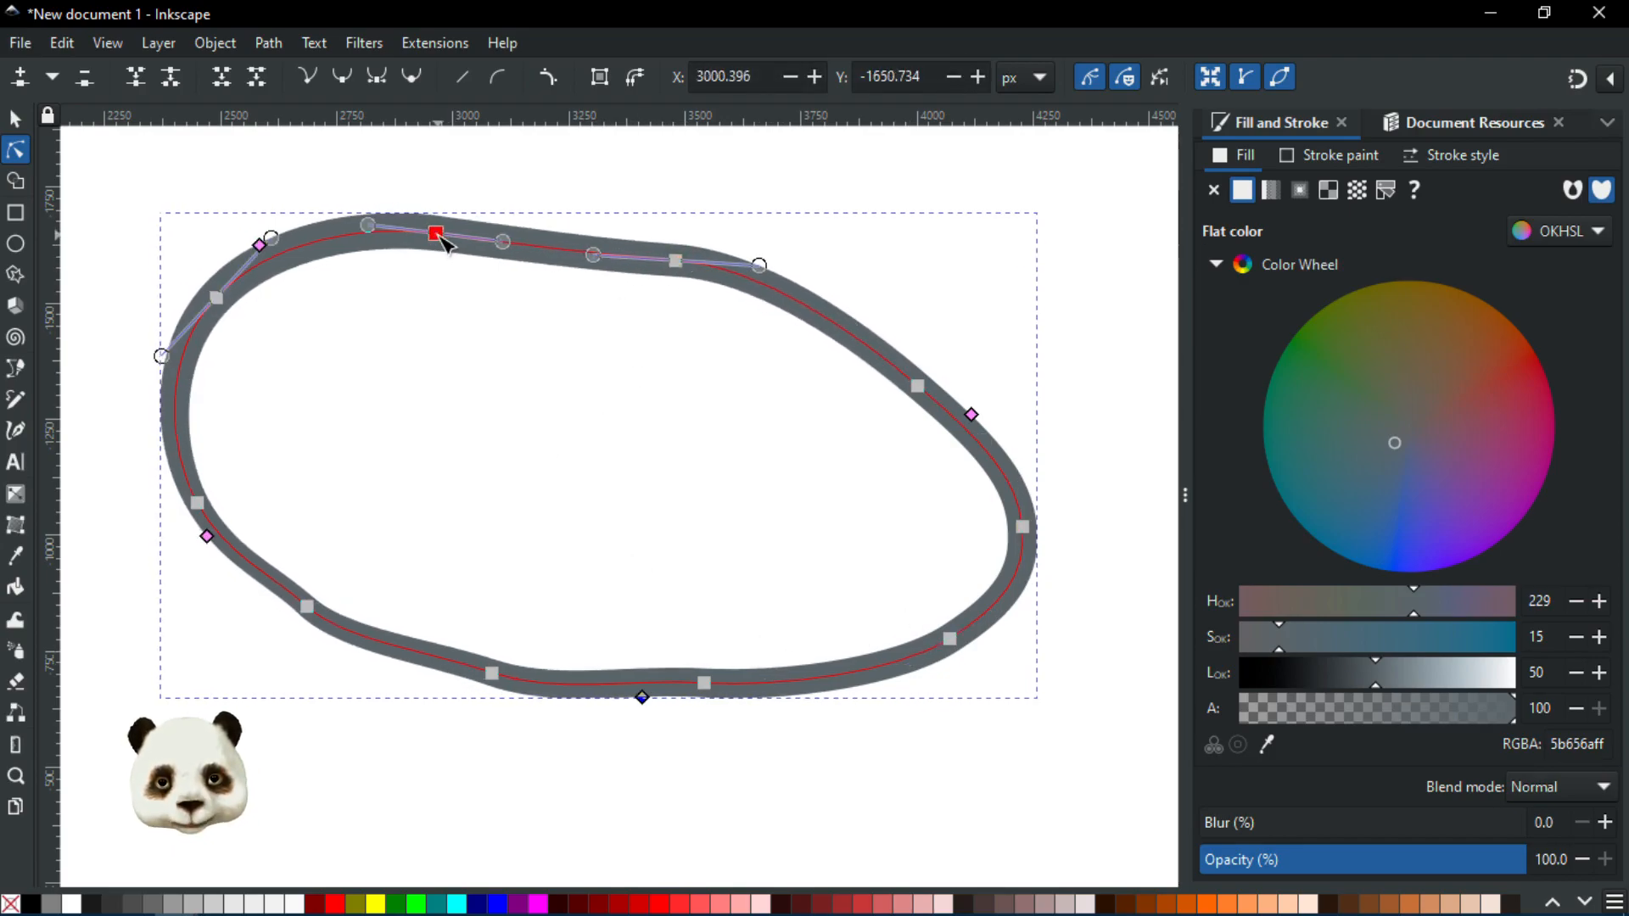
key(Escape)
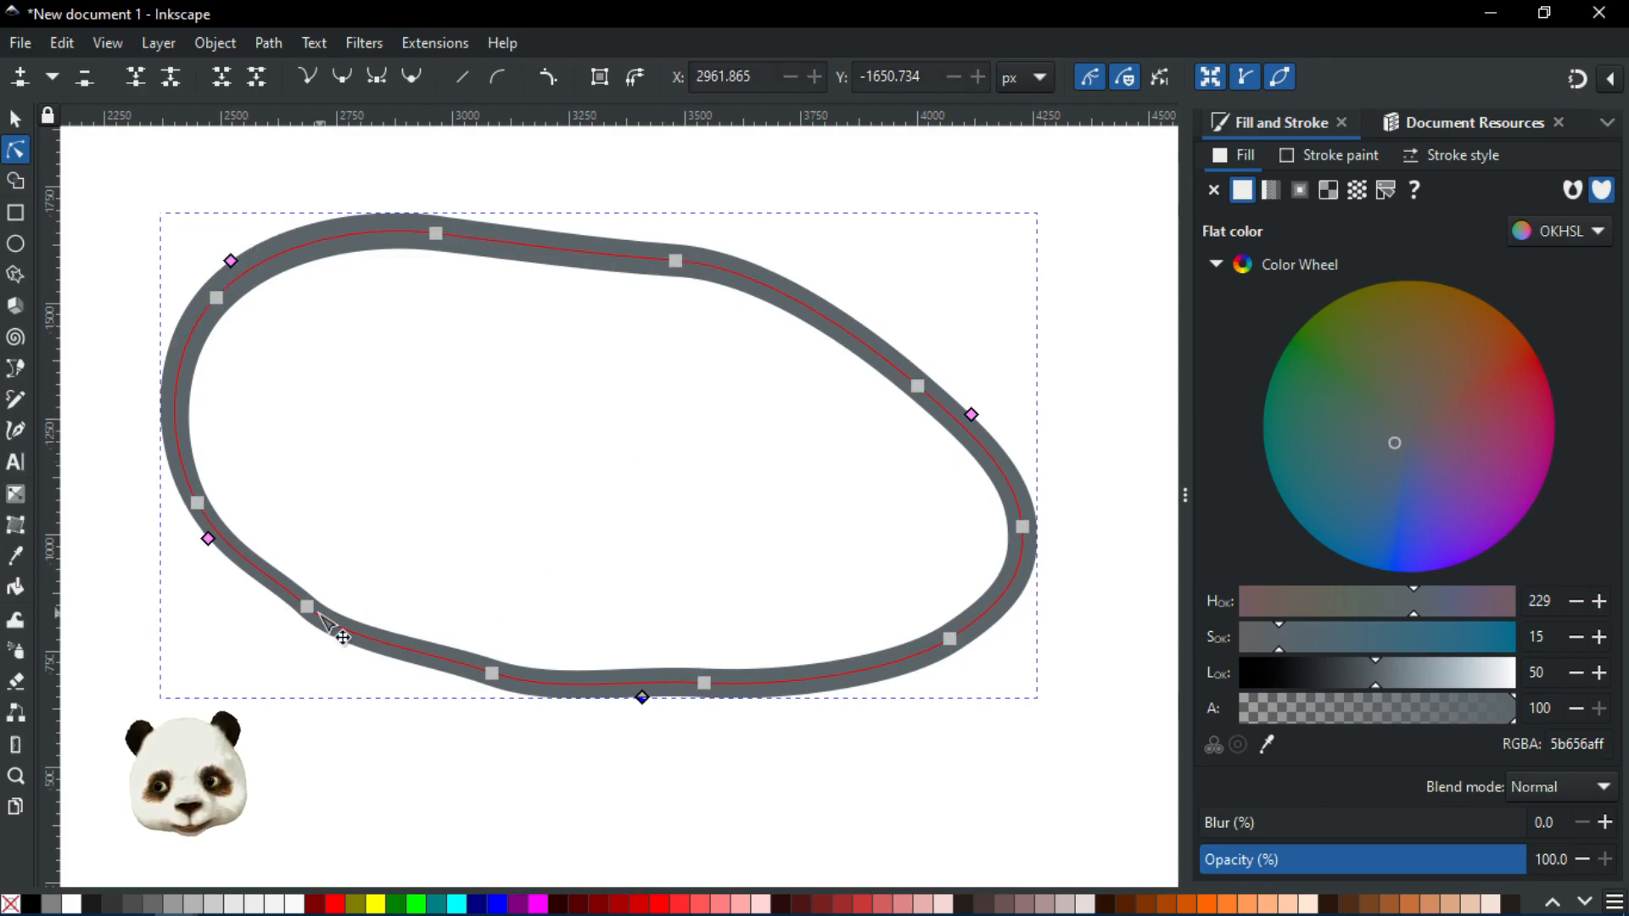
drag(201, 505, 188, 486)
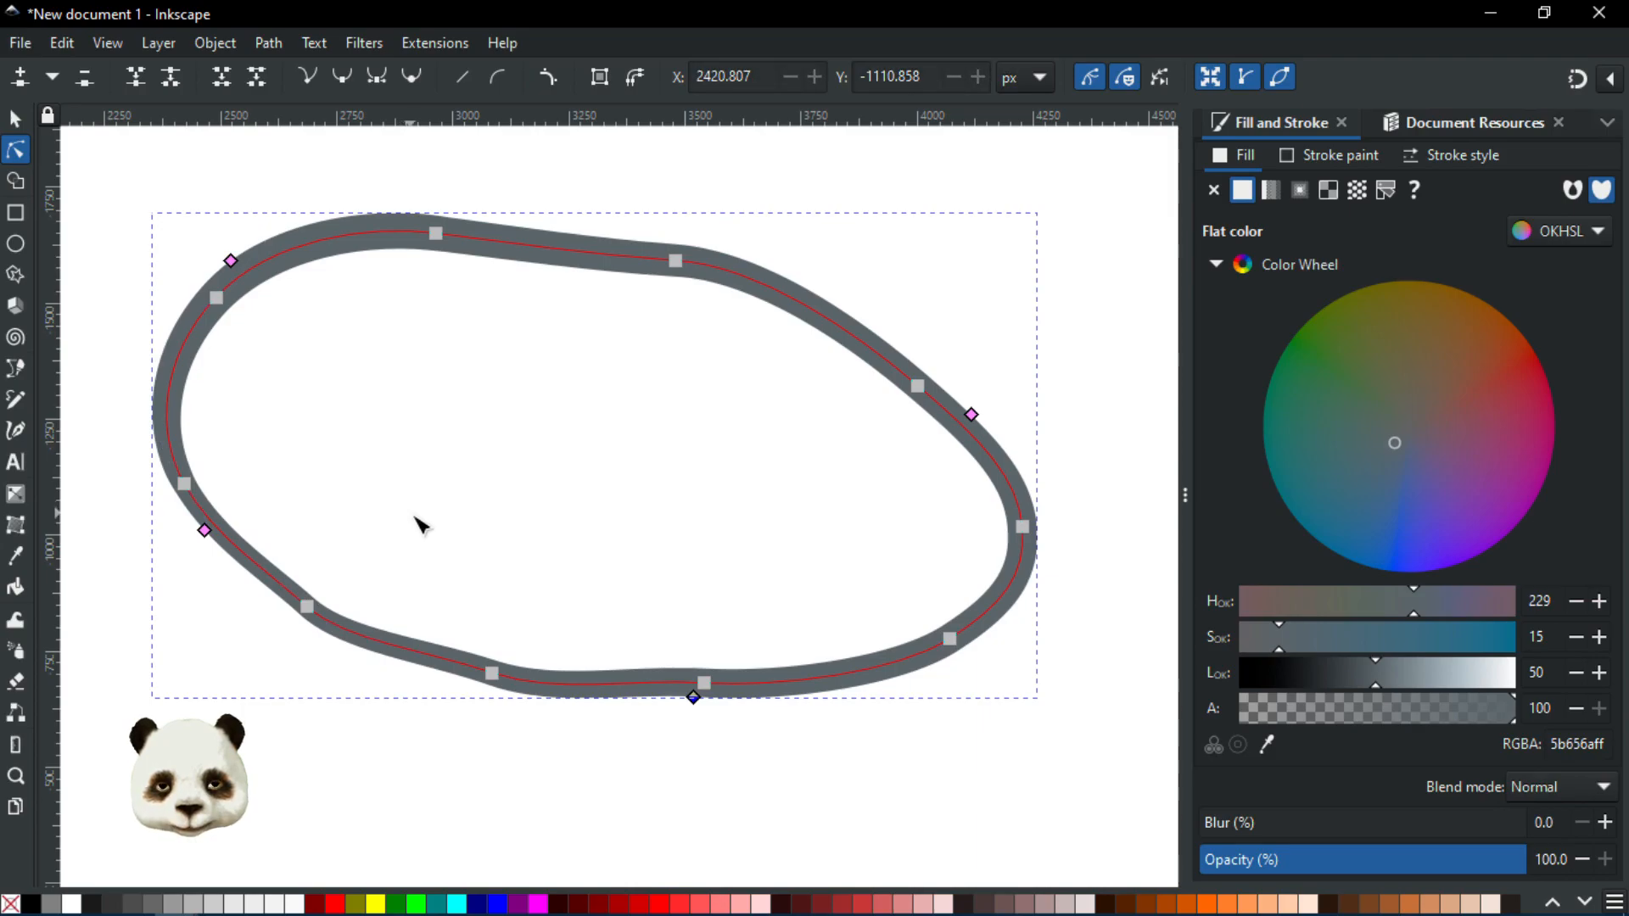
scroll(415, 518, down, 2)
drag(305, 747, 543, 594)
click(891, 566)
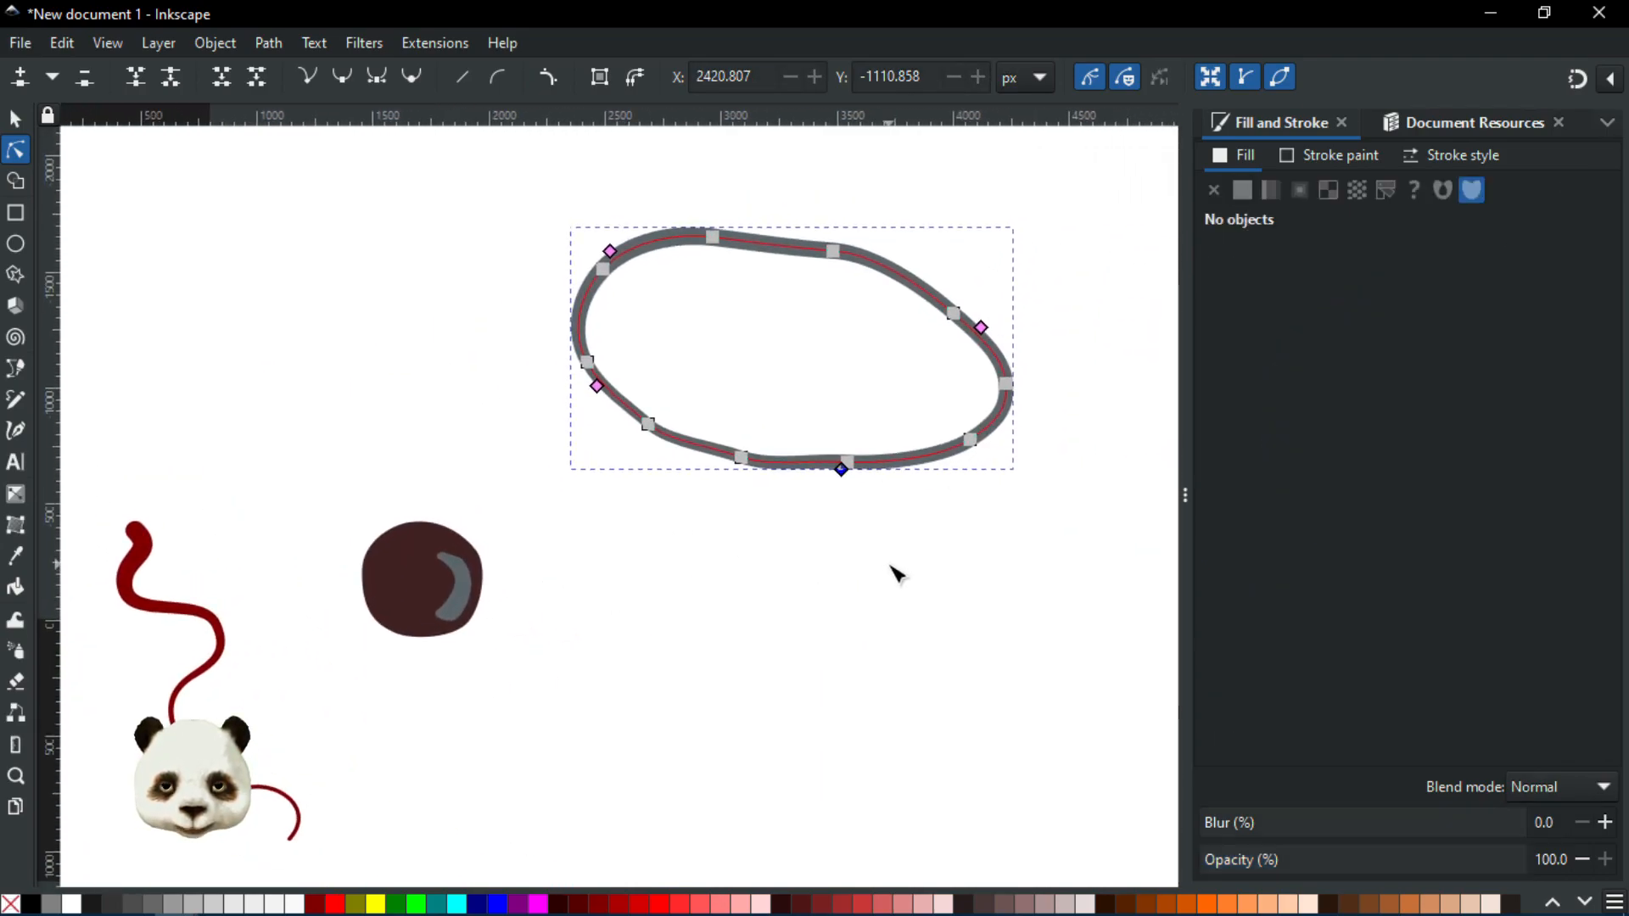
Reselect the oval, smooth its lower-left edge by adjusting the handles of the two nodes there, and deselect it
scroll(899, 572, down, 1)
scroll(753, 472, up, 3)
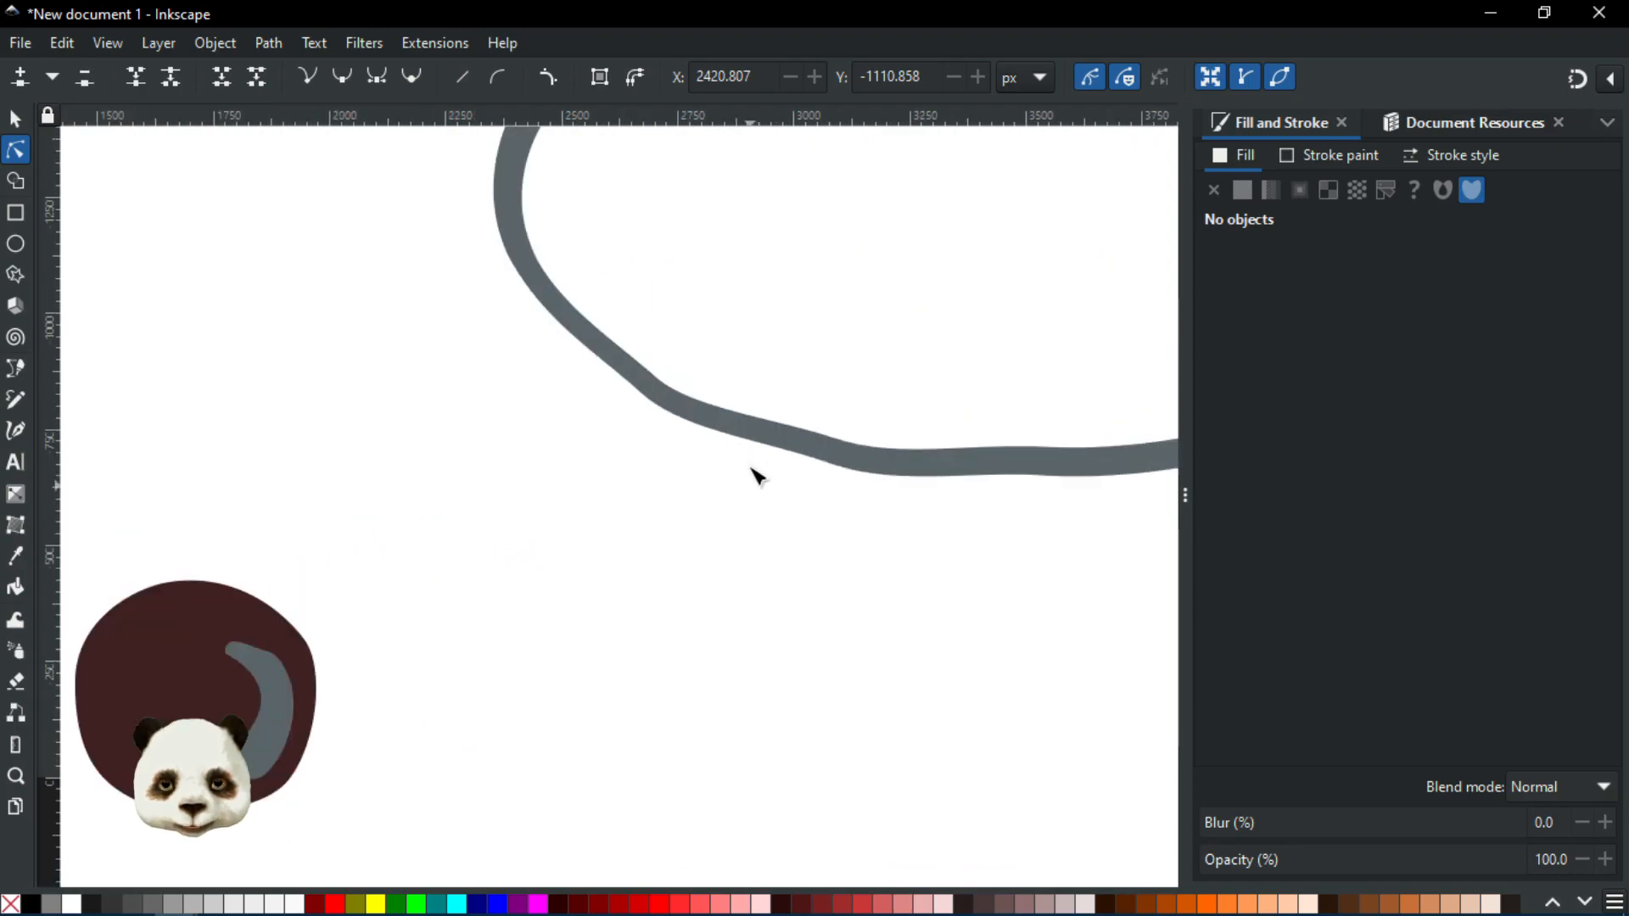
click(662, 406)
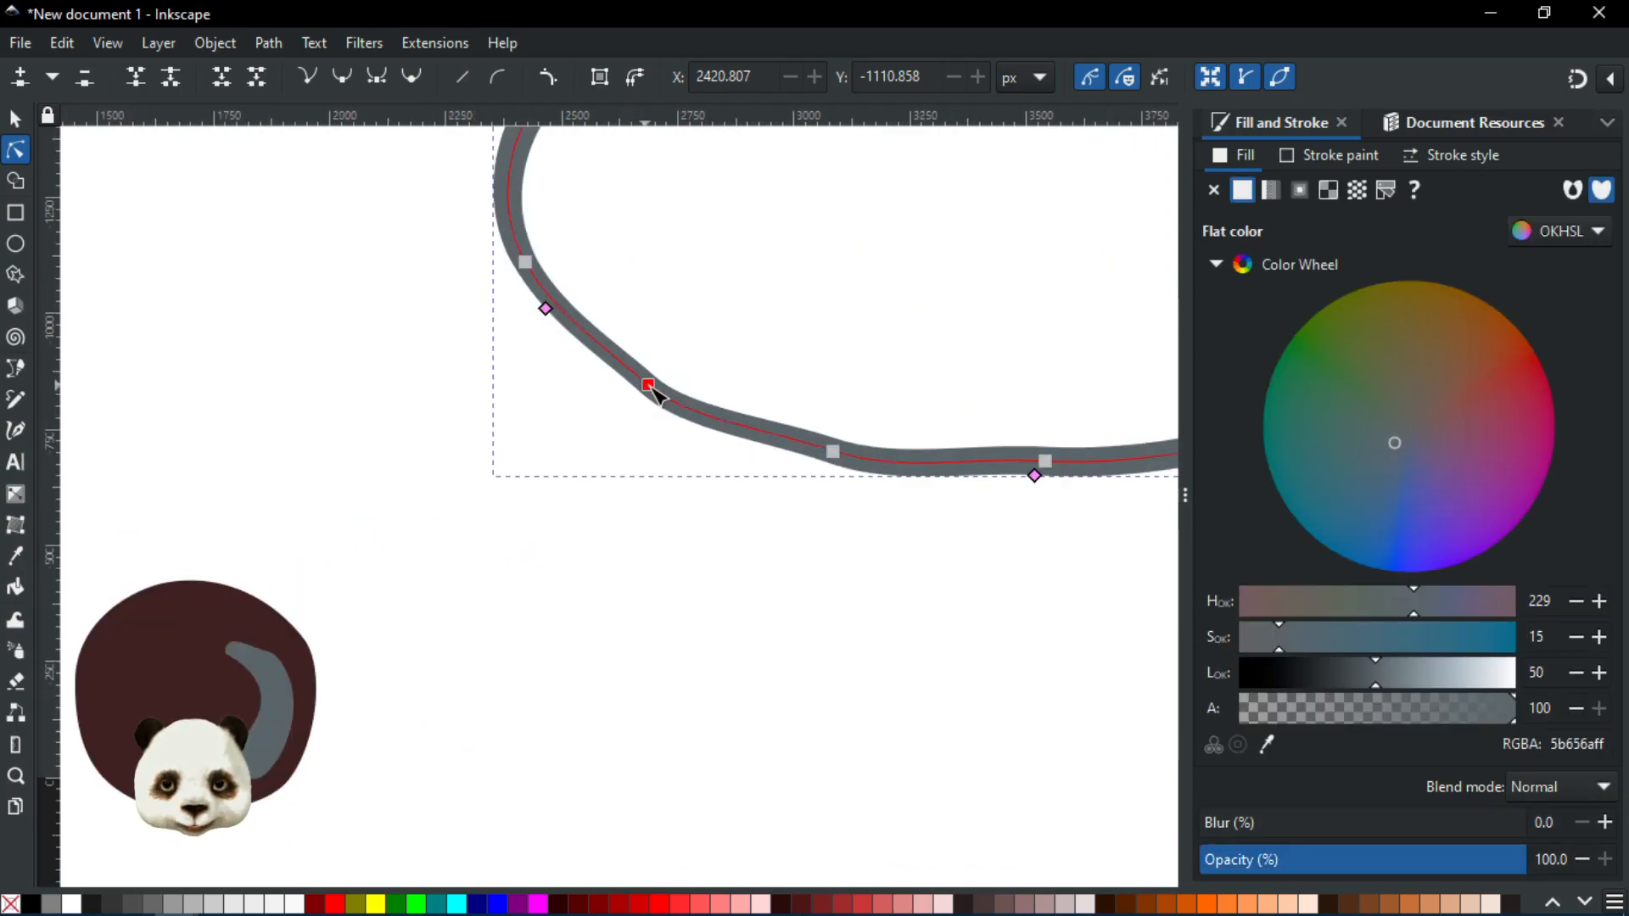
click(648, 386)
drag(687, 421, 763, 440)
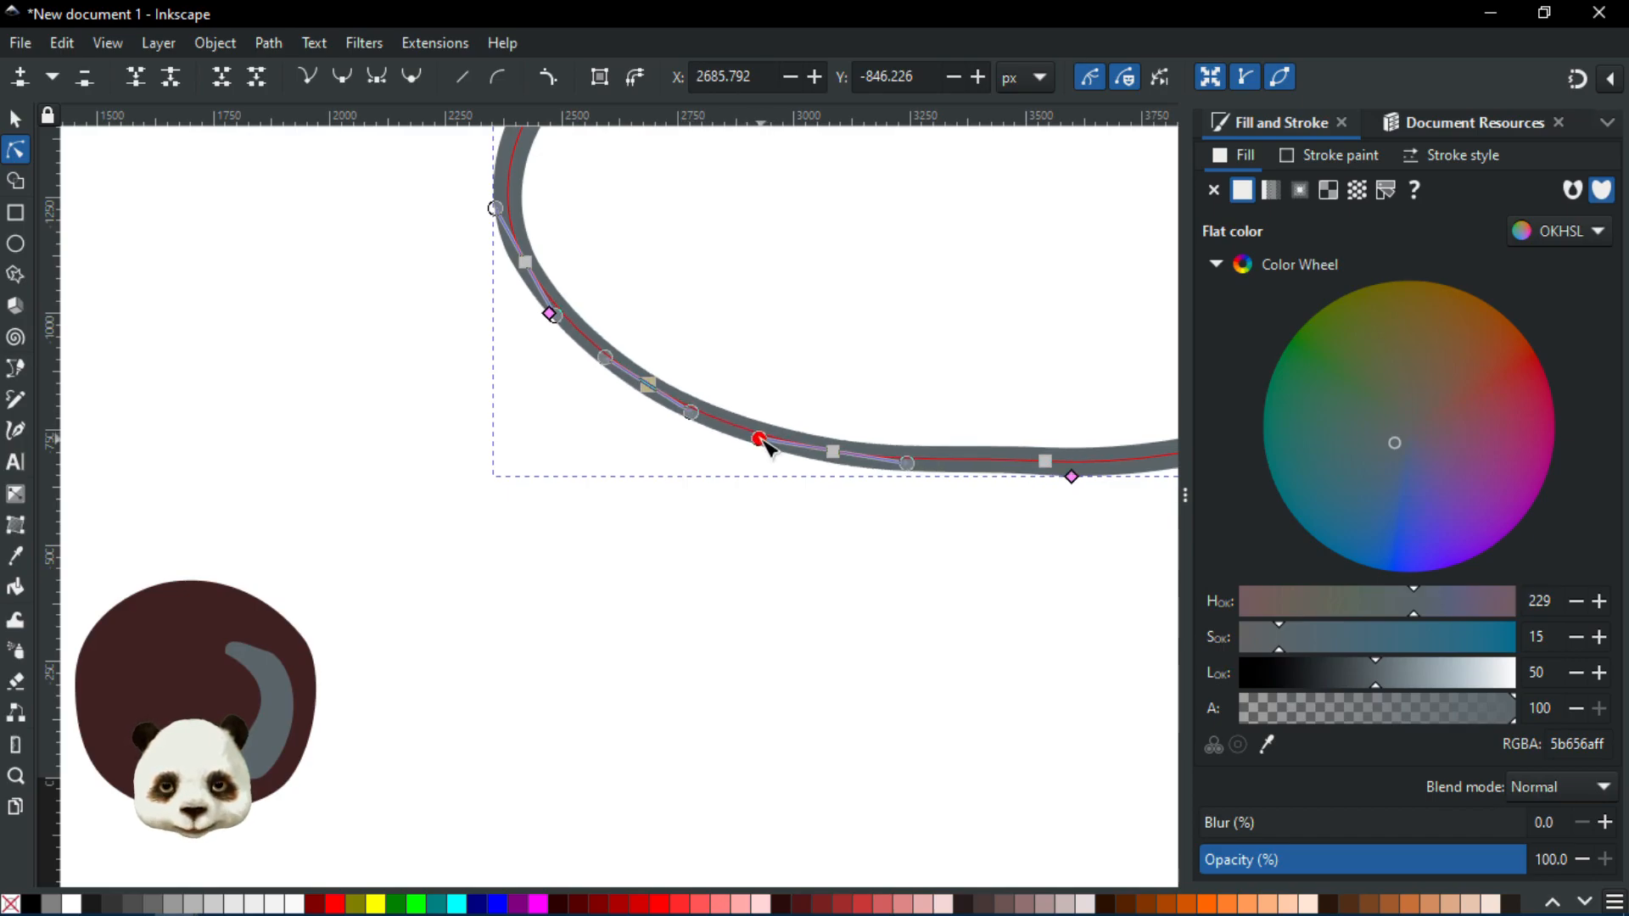
click(880, 566)
click(883, 567)
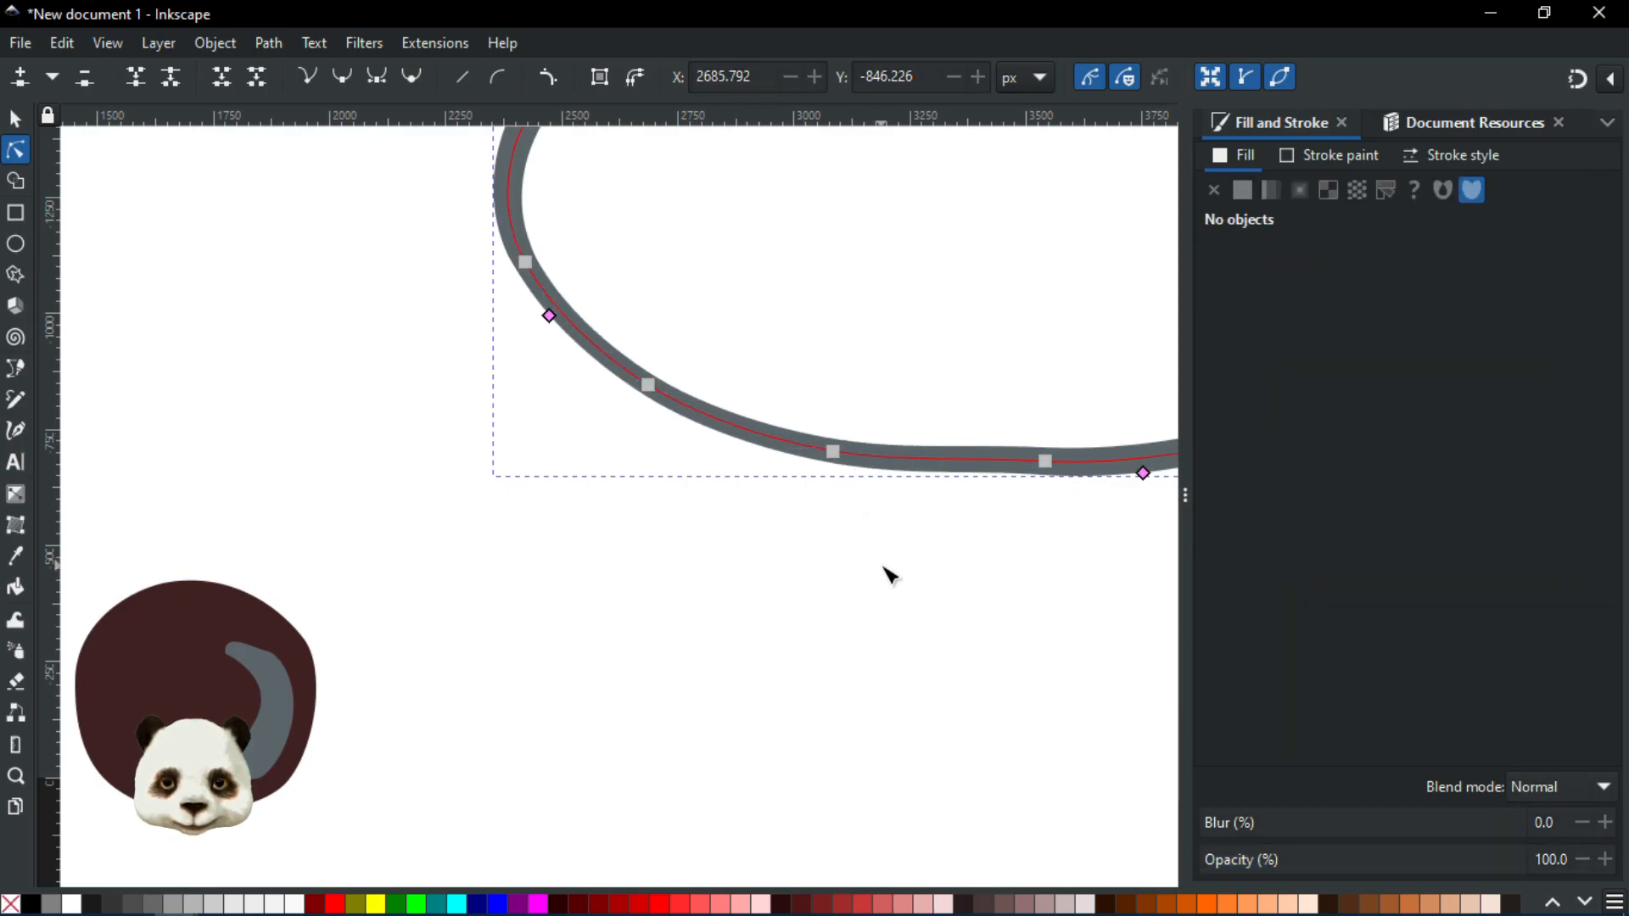
Bend the oval's upper edge into a dip and bump with the upper-right node's handle, and slide two right-side width handles up the curve
scroll(887, 570, down, 2)
drag(938, 592, 662, 663)
scroll(649, 394, up, 2)
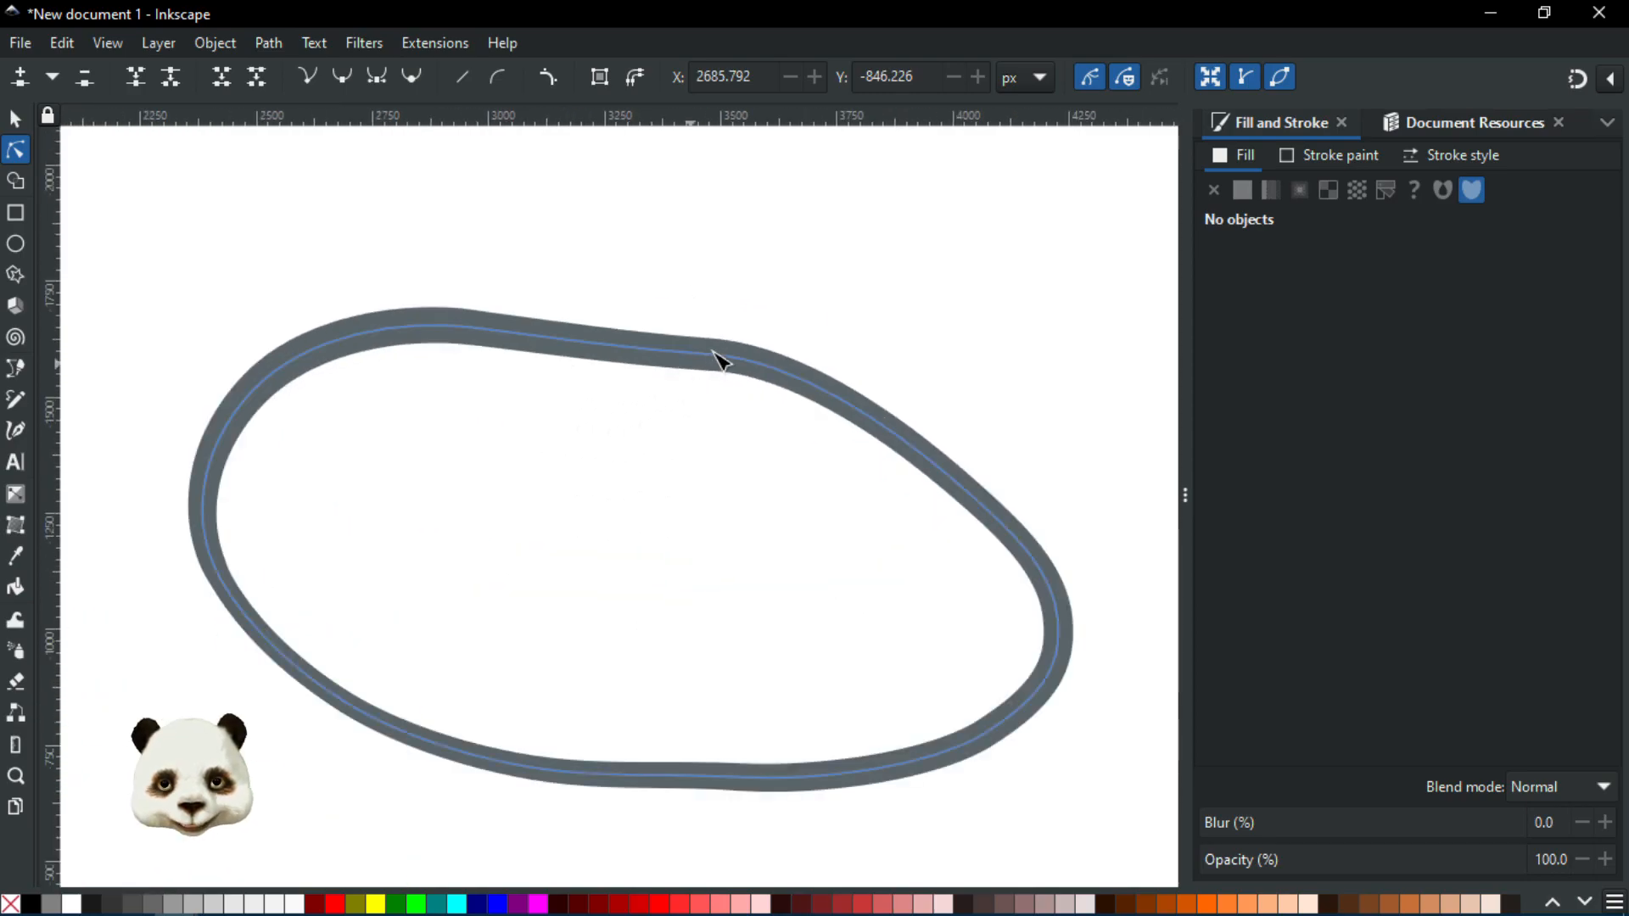
click(746, 364)
mouse_move(710, 356)
mouse_down()
mouse_move(746, 349)
mouse_move(662, 361)
mouse_move(631, 401)
mouse_up()
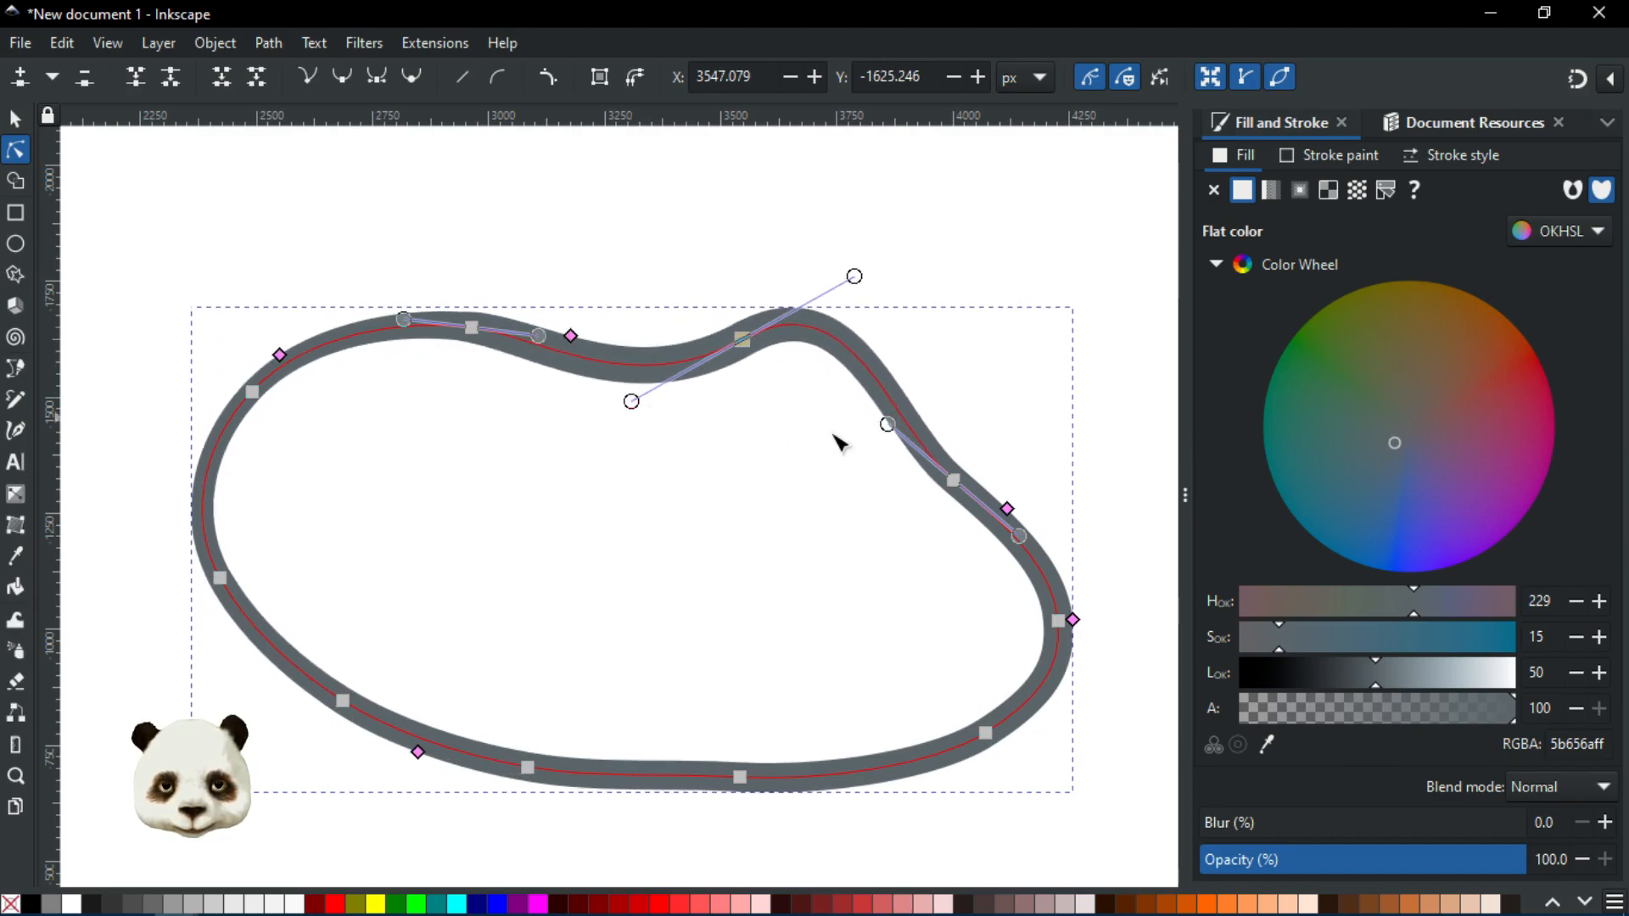
drag(1009, 513, 925, 410)
mouse_move(1074, 620)
mouse_down()
mouse_move(1065, 655)
mouse_move(1074, 611)
mouse_move(1056, 568)
mouse_up()
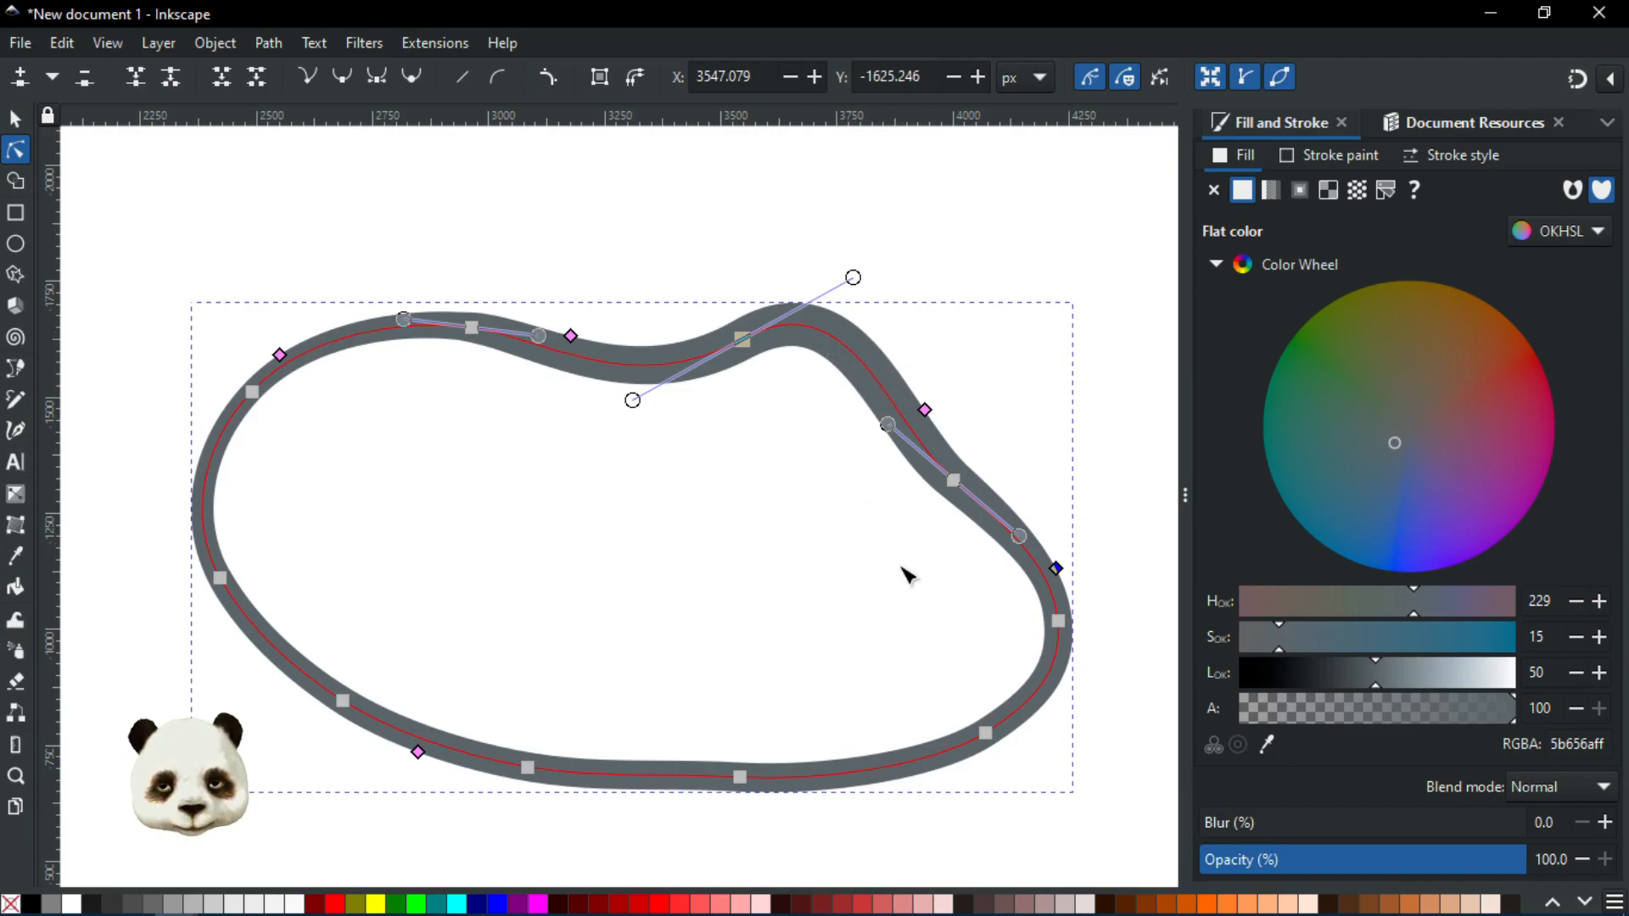
Slide the lower Power stroke width handle around the oval's left and bottom edges and settle it on the lower-left edge
drag(424, 750, 426, 757)
mouse_move(581, 778)
mouse_down()
mouse_move(878, 778)
mouse_move(385, 767)
mouse_move(259, 666)
mouse_move(216, 578)
mouse_up()
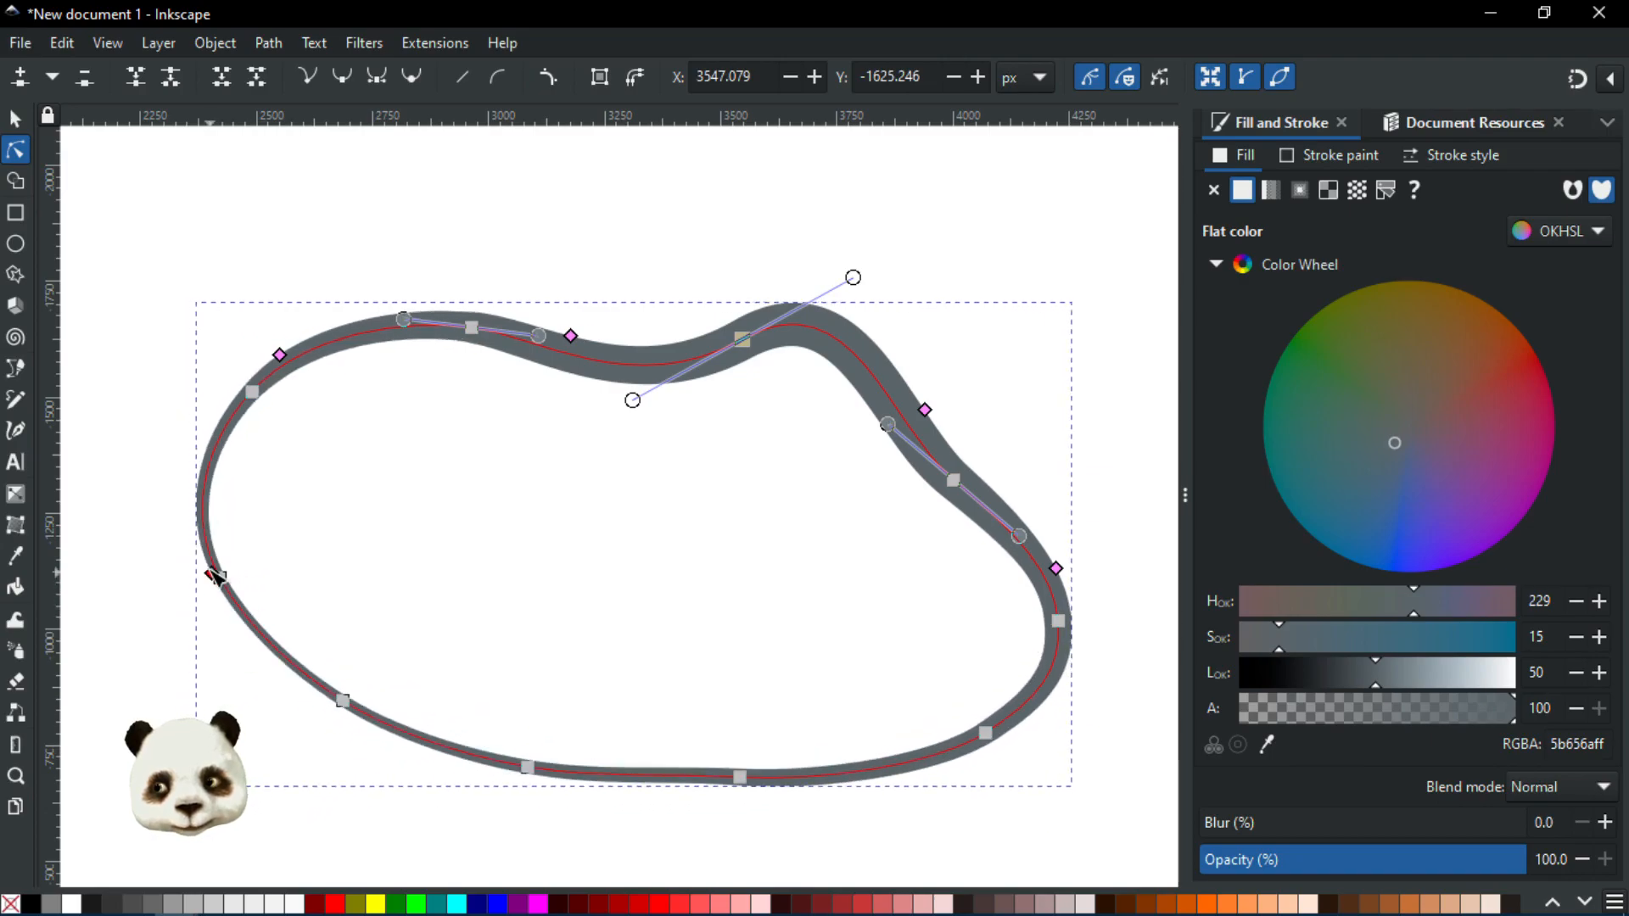
mouse_move(201, 513)
mouse_down()
mouse_move(214, 448)
mouse_move(197, 533)
mouse_move(339, 705)
mouse_move(547, 797)
mouse_move(789, 807)
mouse_move(929, 768)
mouse_up()
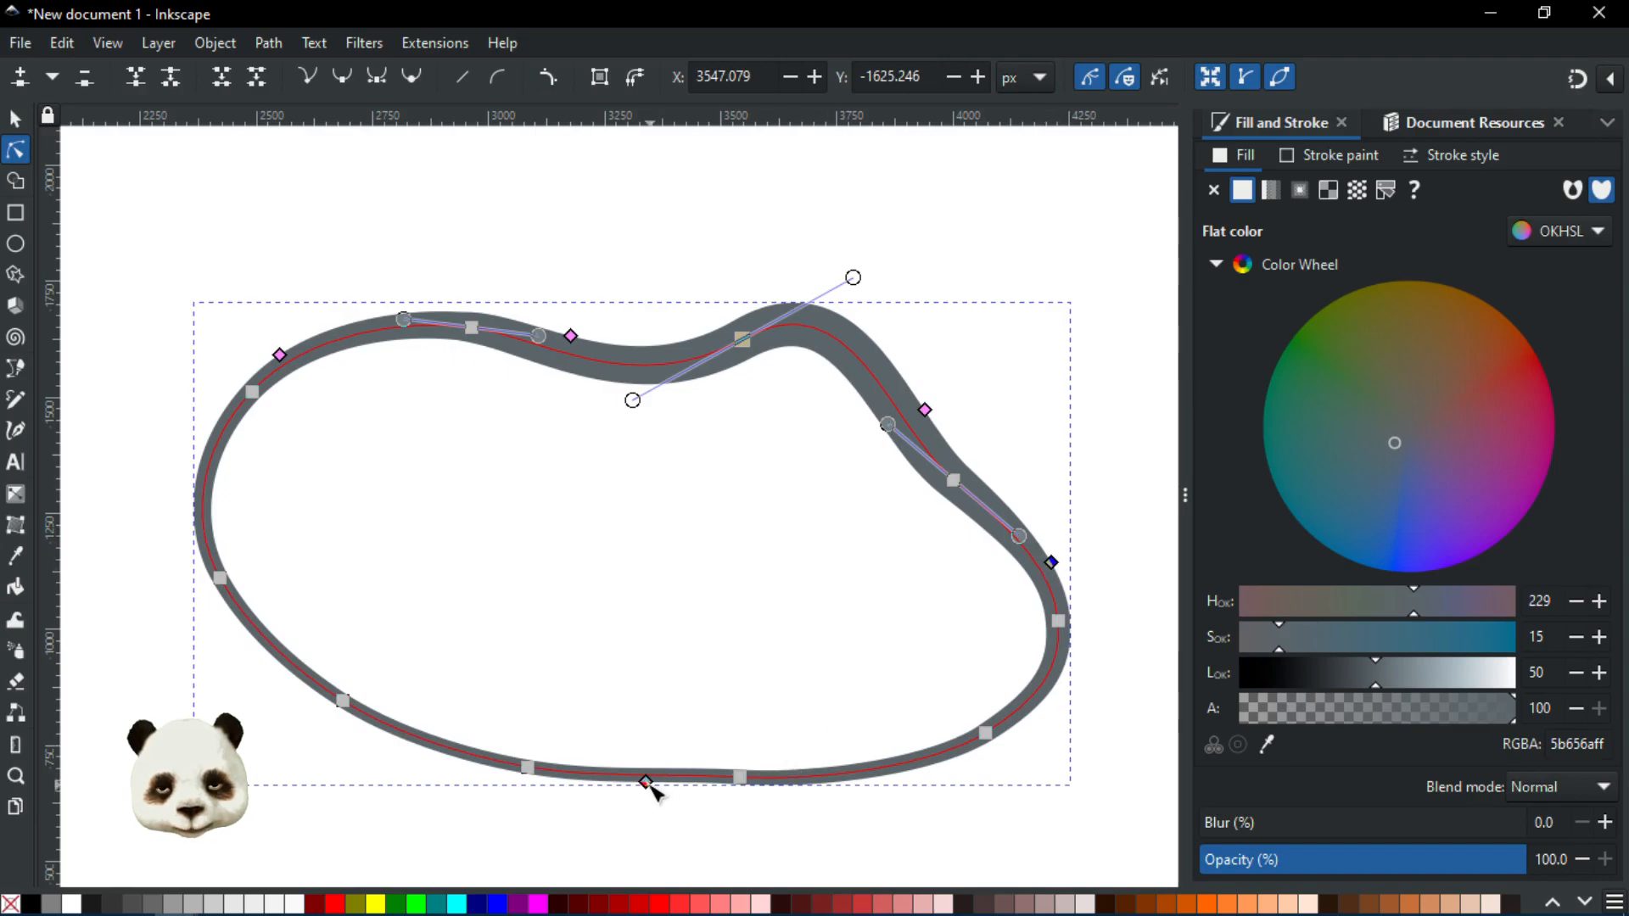
drag(584, 782, 556, 790)
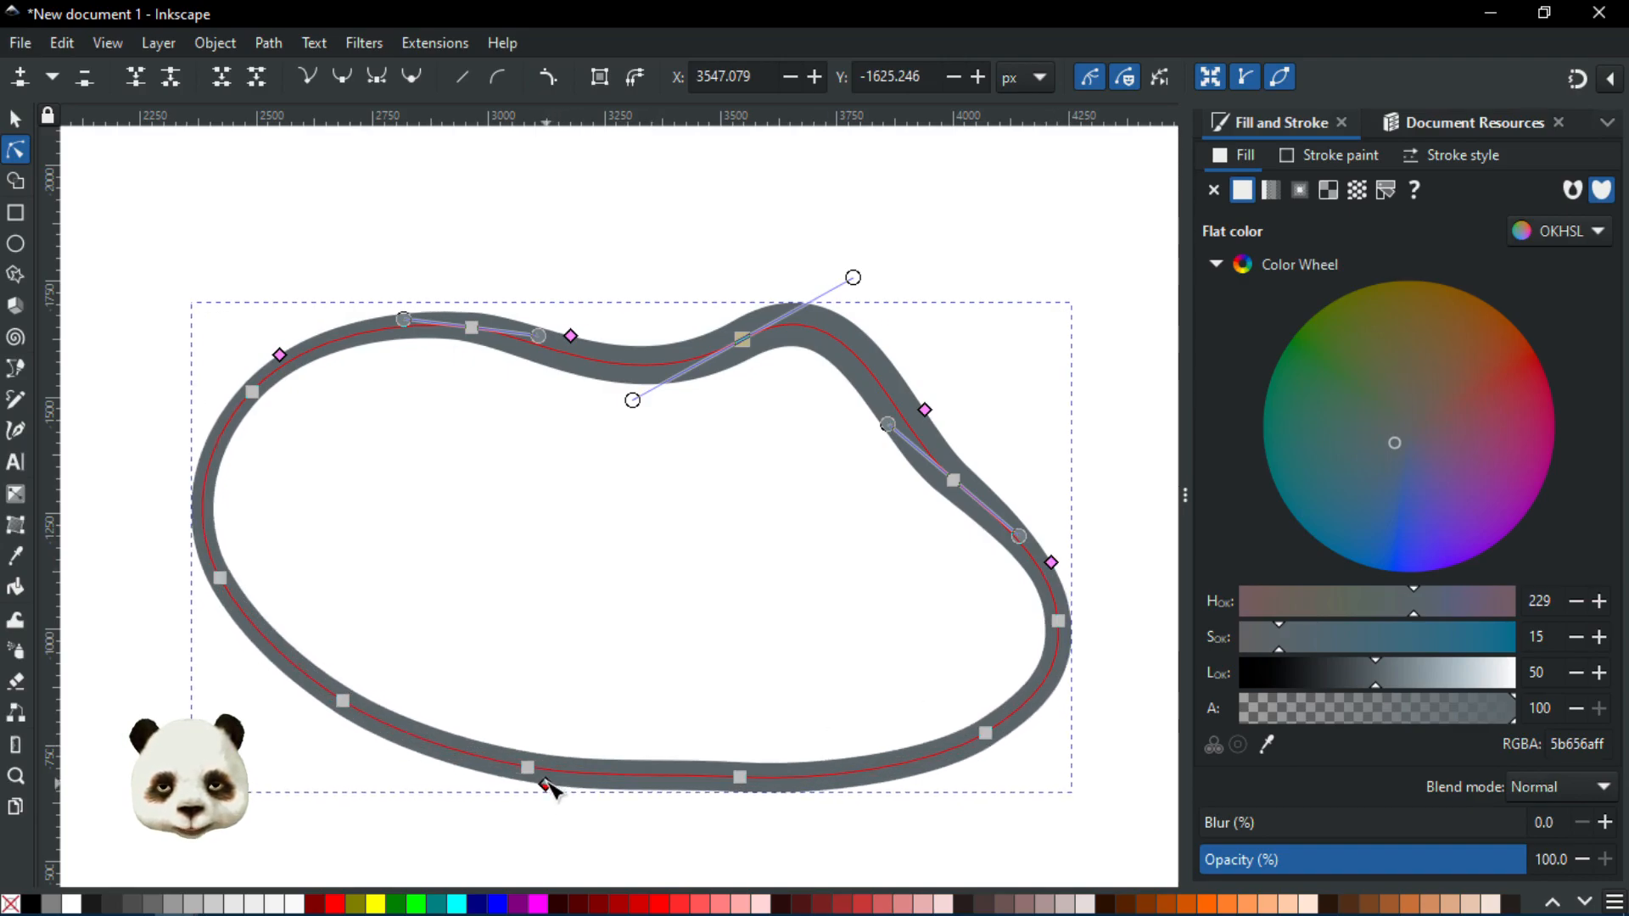
drag(381, 737, 384, 733)
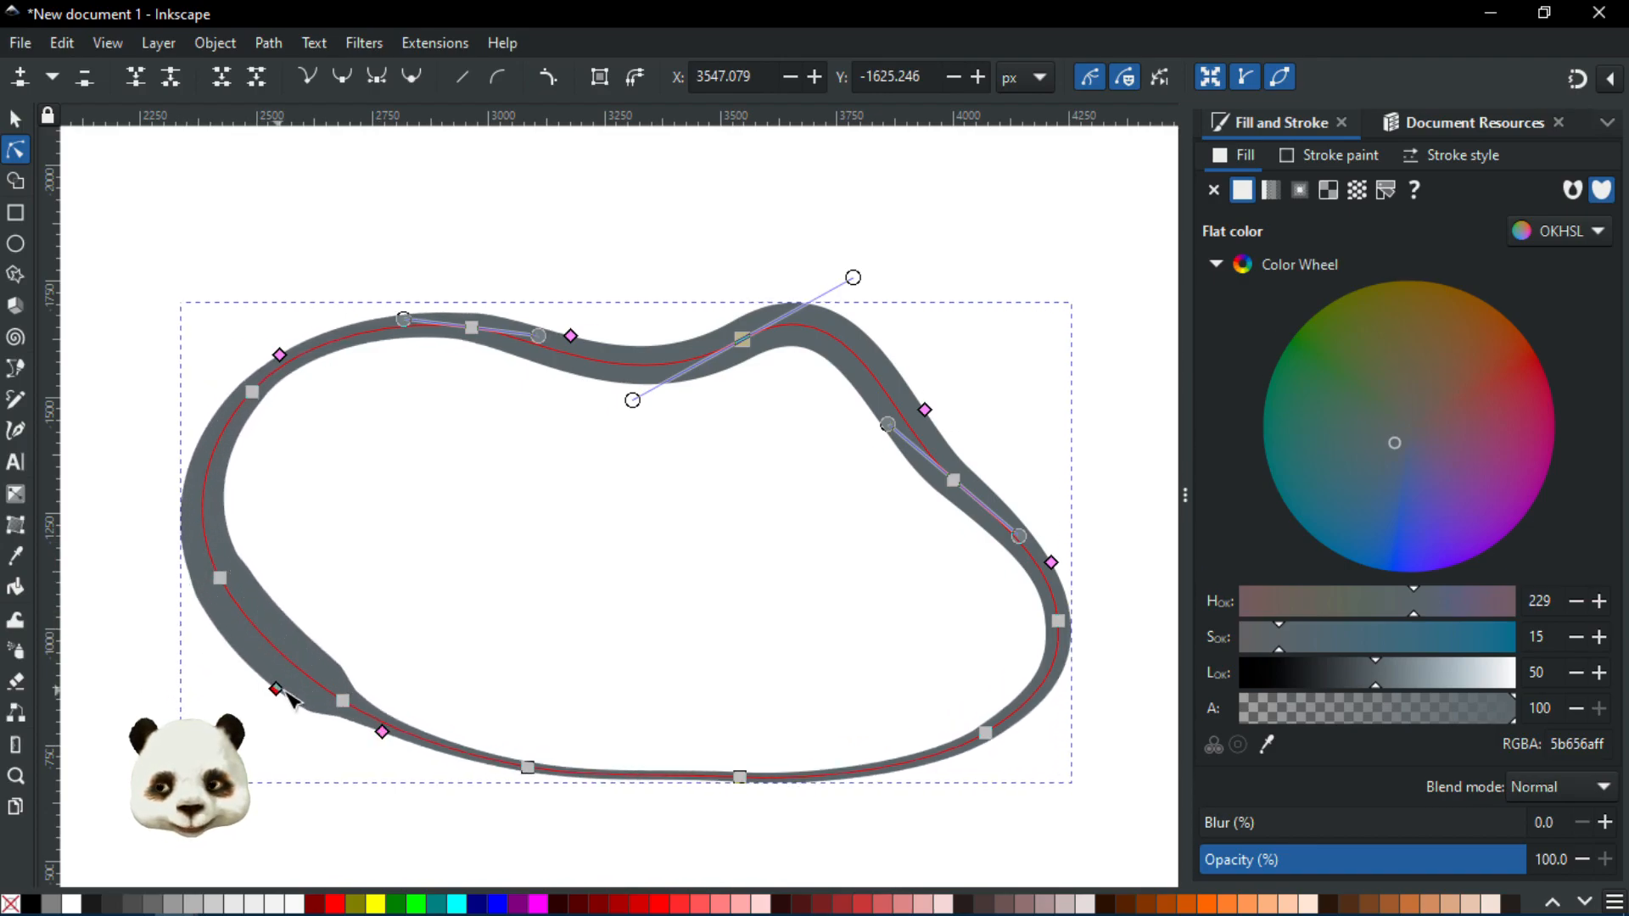
Add Power stroke width handles so the oval has one each on its left edge, lower-left edge and lower-right edge
drag(306, 725, 308, 730)
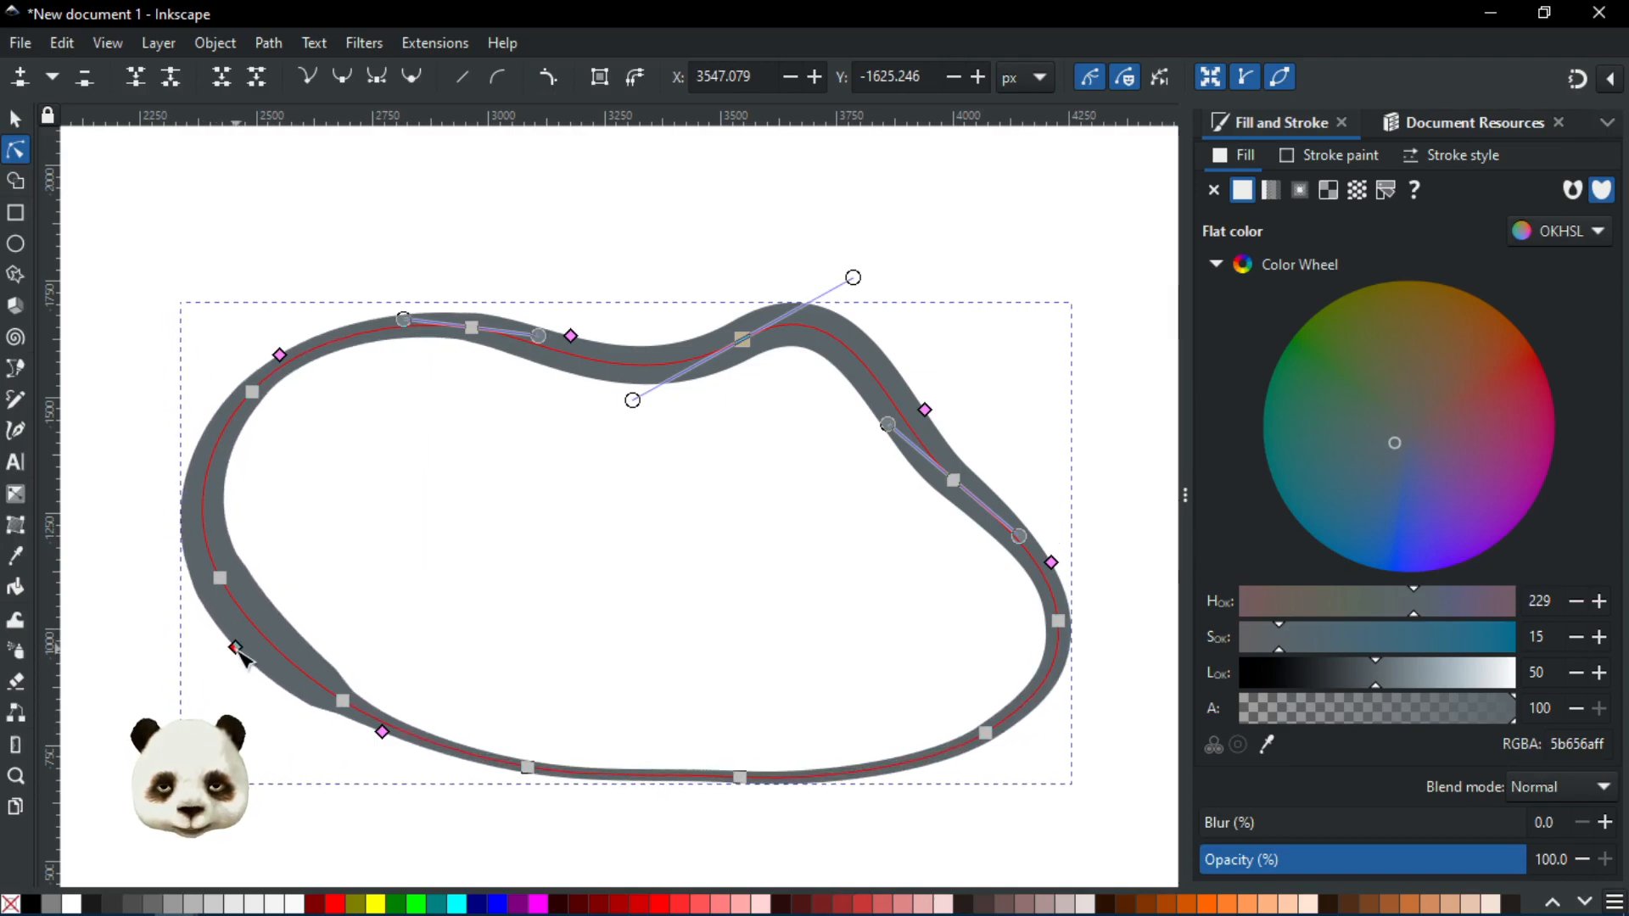
mouse_move(240, 653)
mouse_down()
mouse_move(189, 574)
mouse_move(192, 505)
mouse_move(190, 562)
mouse_up()
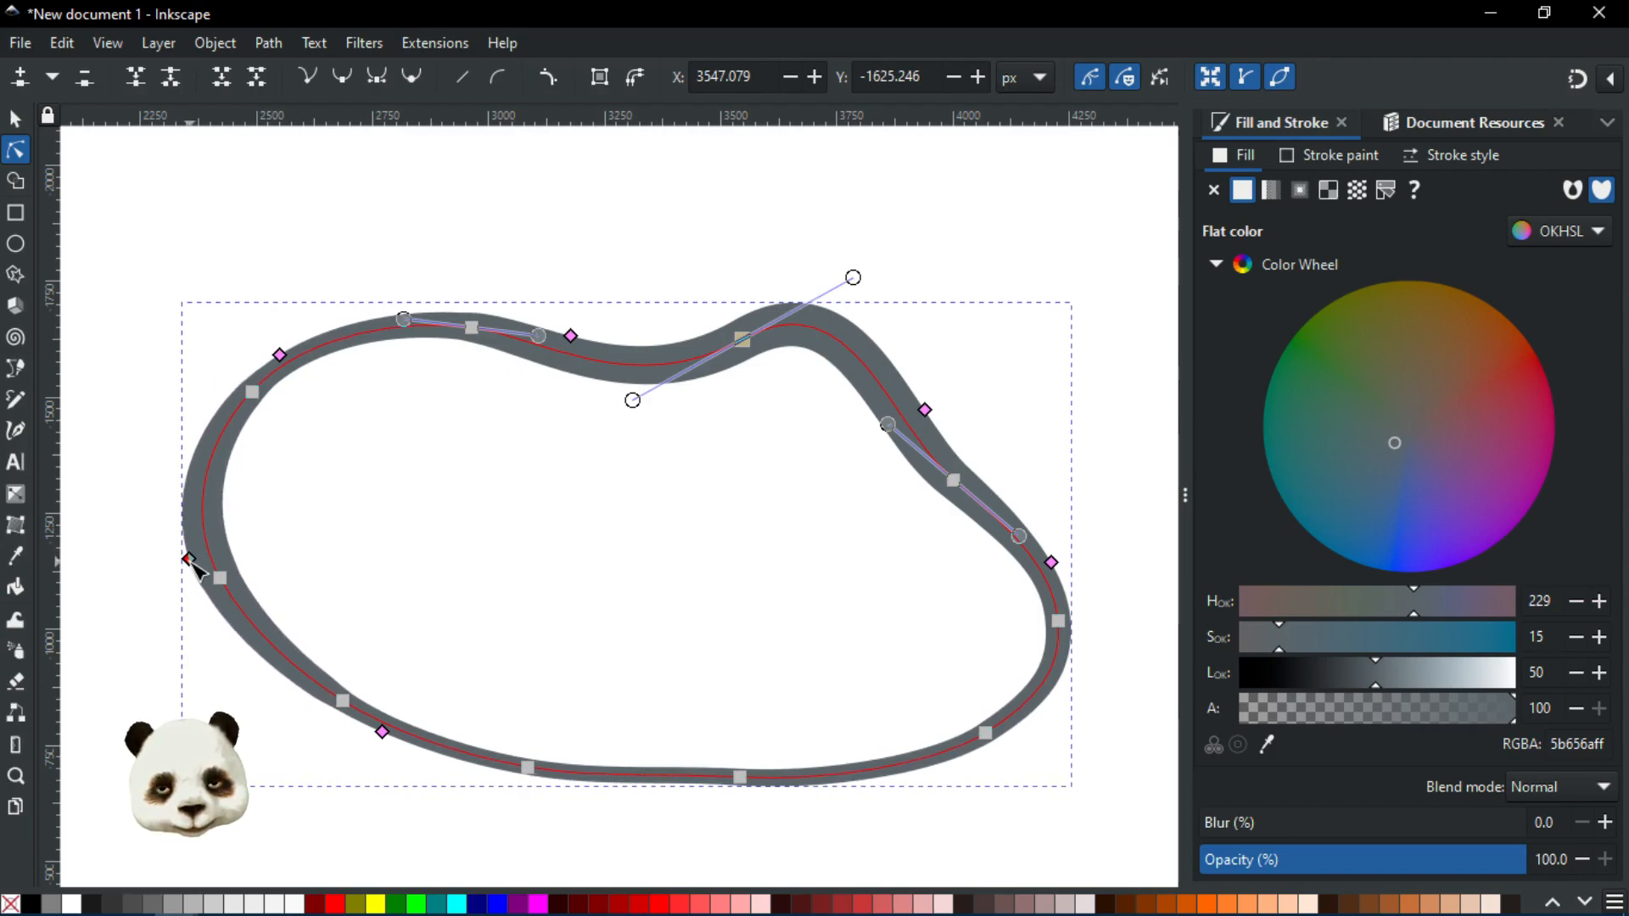
mouse_move(385, 733)
mouse_down()
mouse_move(442, 760)
mouse_move(903, 789)
mouse_up()
ctrl+click(433, 752)
Narrow the stroke slightly with the width handle on the oval's right edge, slide the upper-right one up the curve, and deselect the path
click(1052, 562)
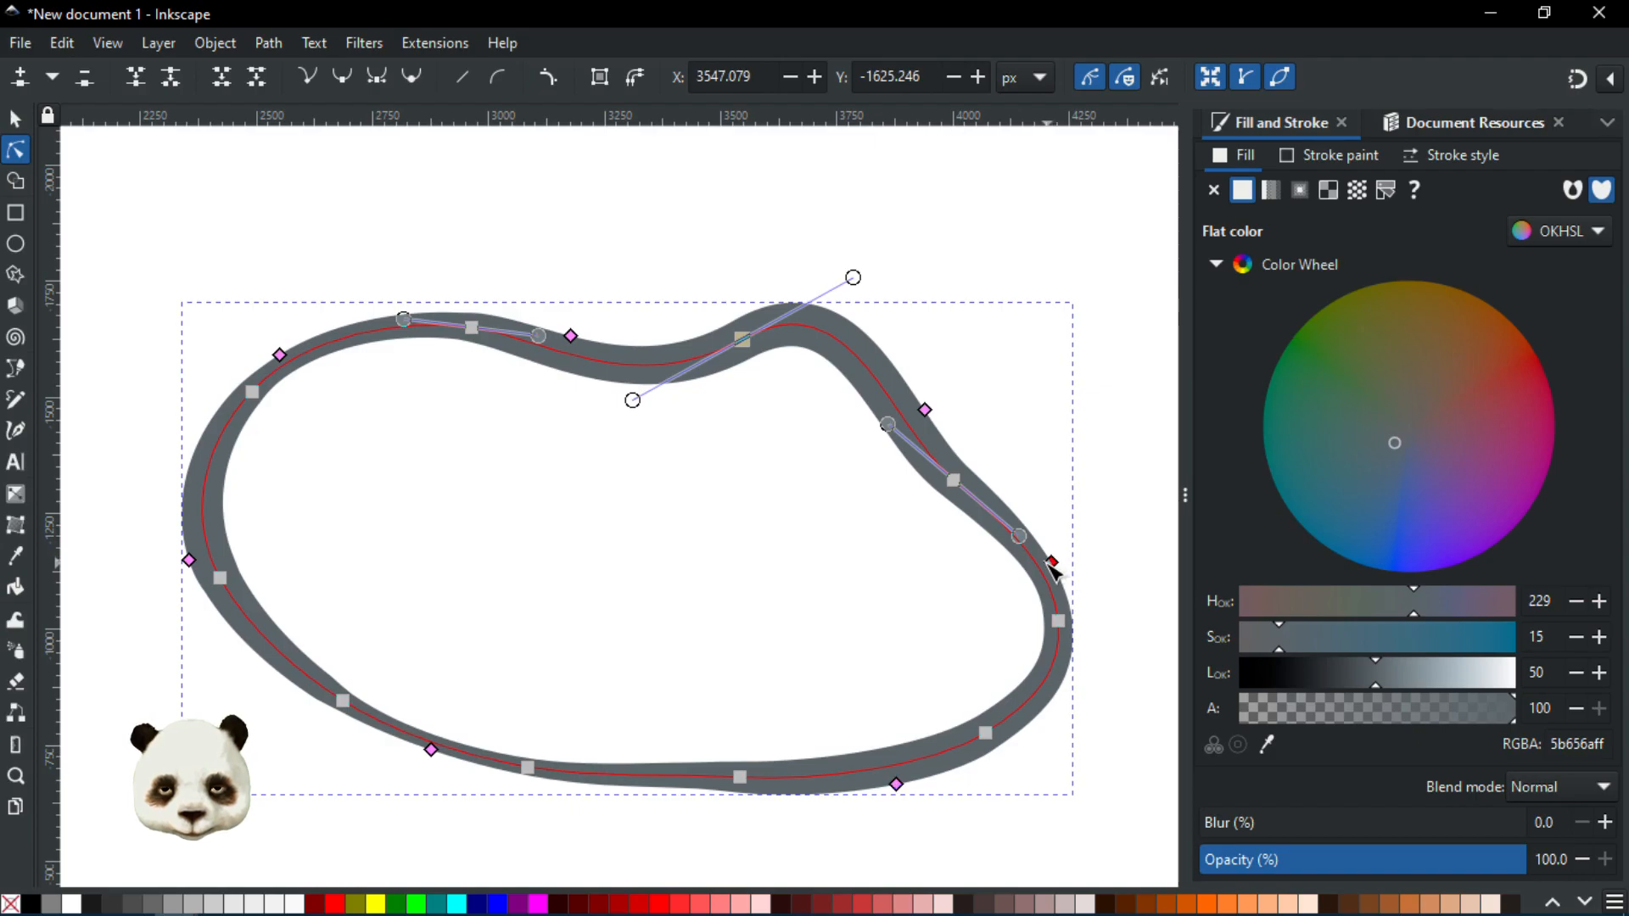
drag(1052, 564, 1047, 564)
drag(931, 412, 916, 396)
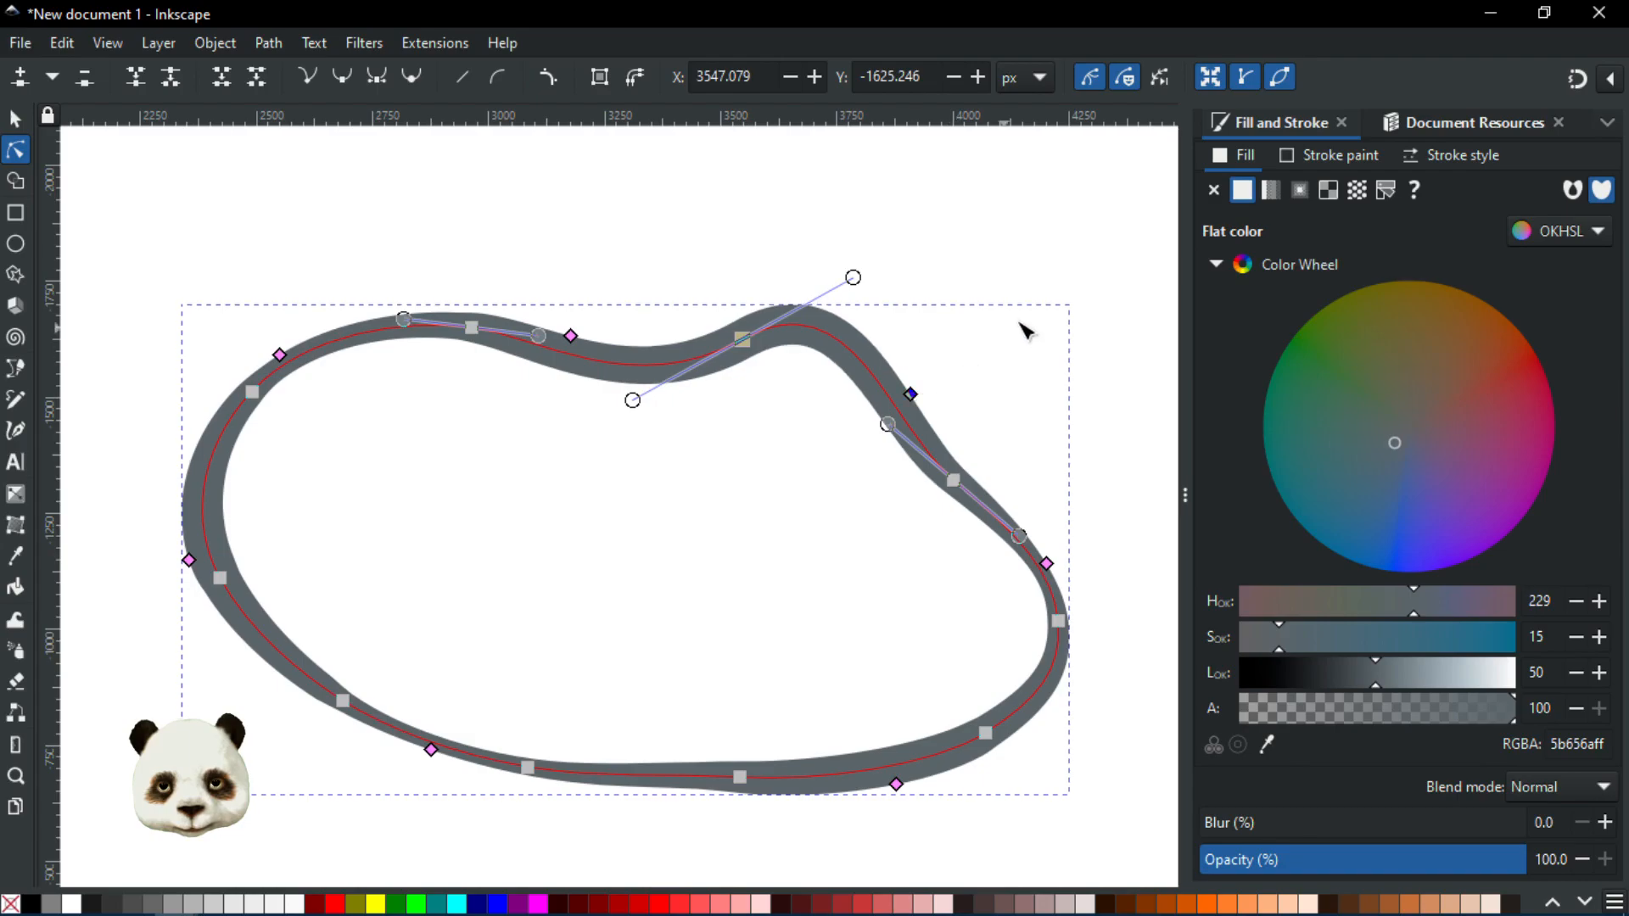
click(1018, 323)
click(1019, 323)
Reselect the oval, widen its stroke slightly with the width handles on the lower-left and right edges, and deselect it
scroll(1051, 375, down, 4)
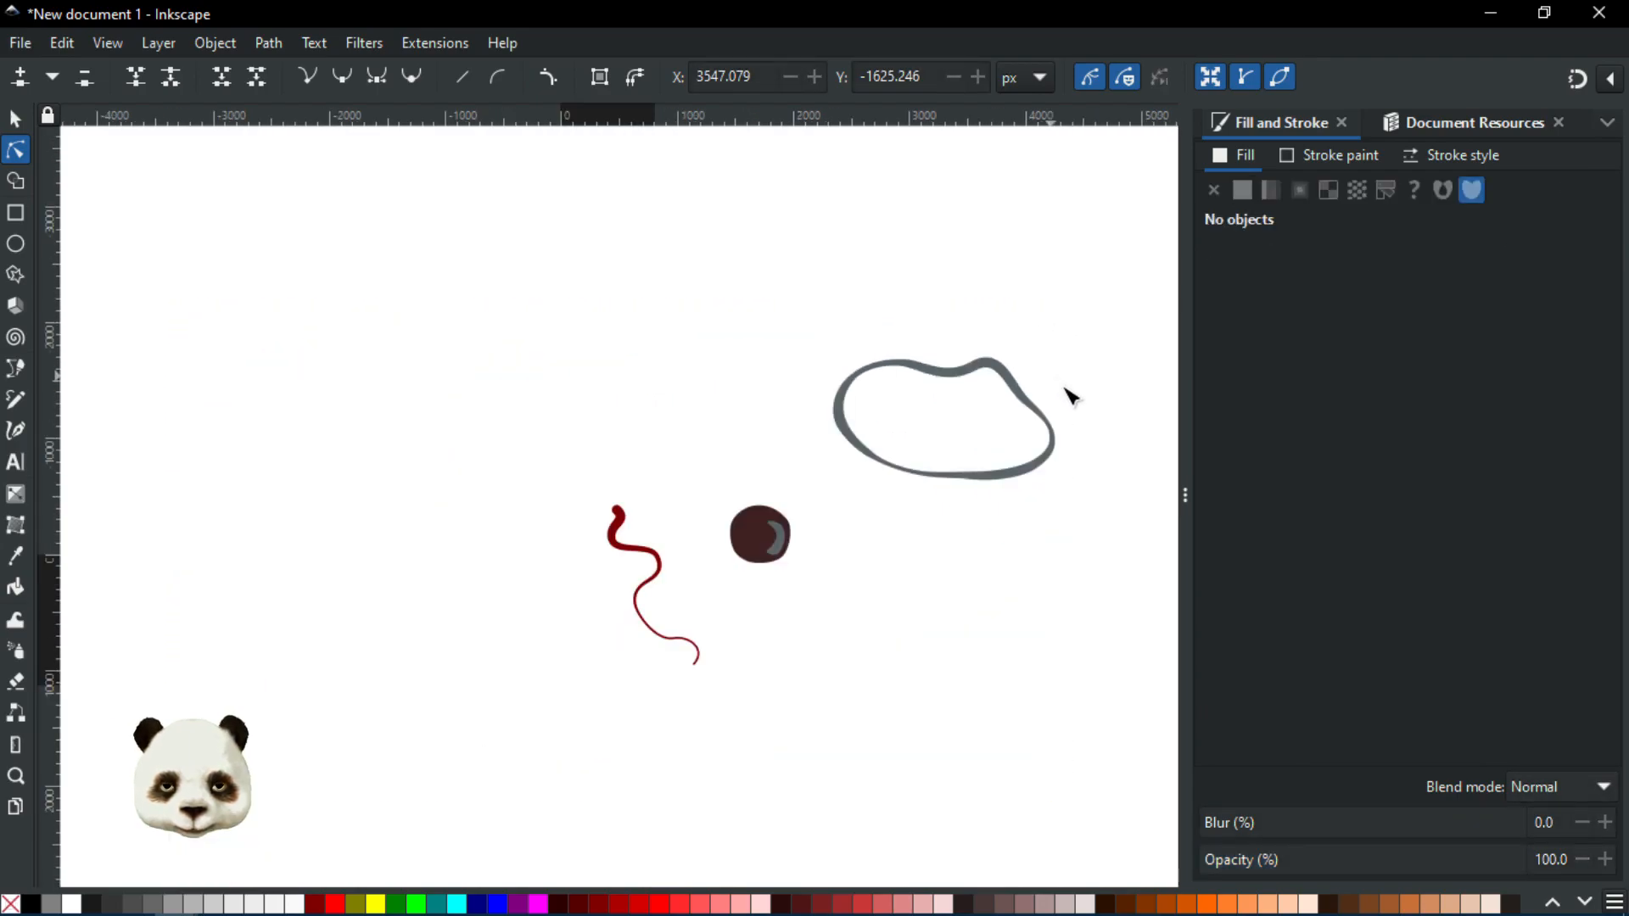
scroll(1029, 549, up, 3)
click(626, 470)
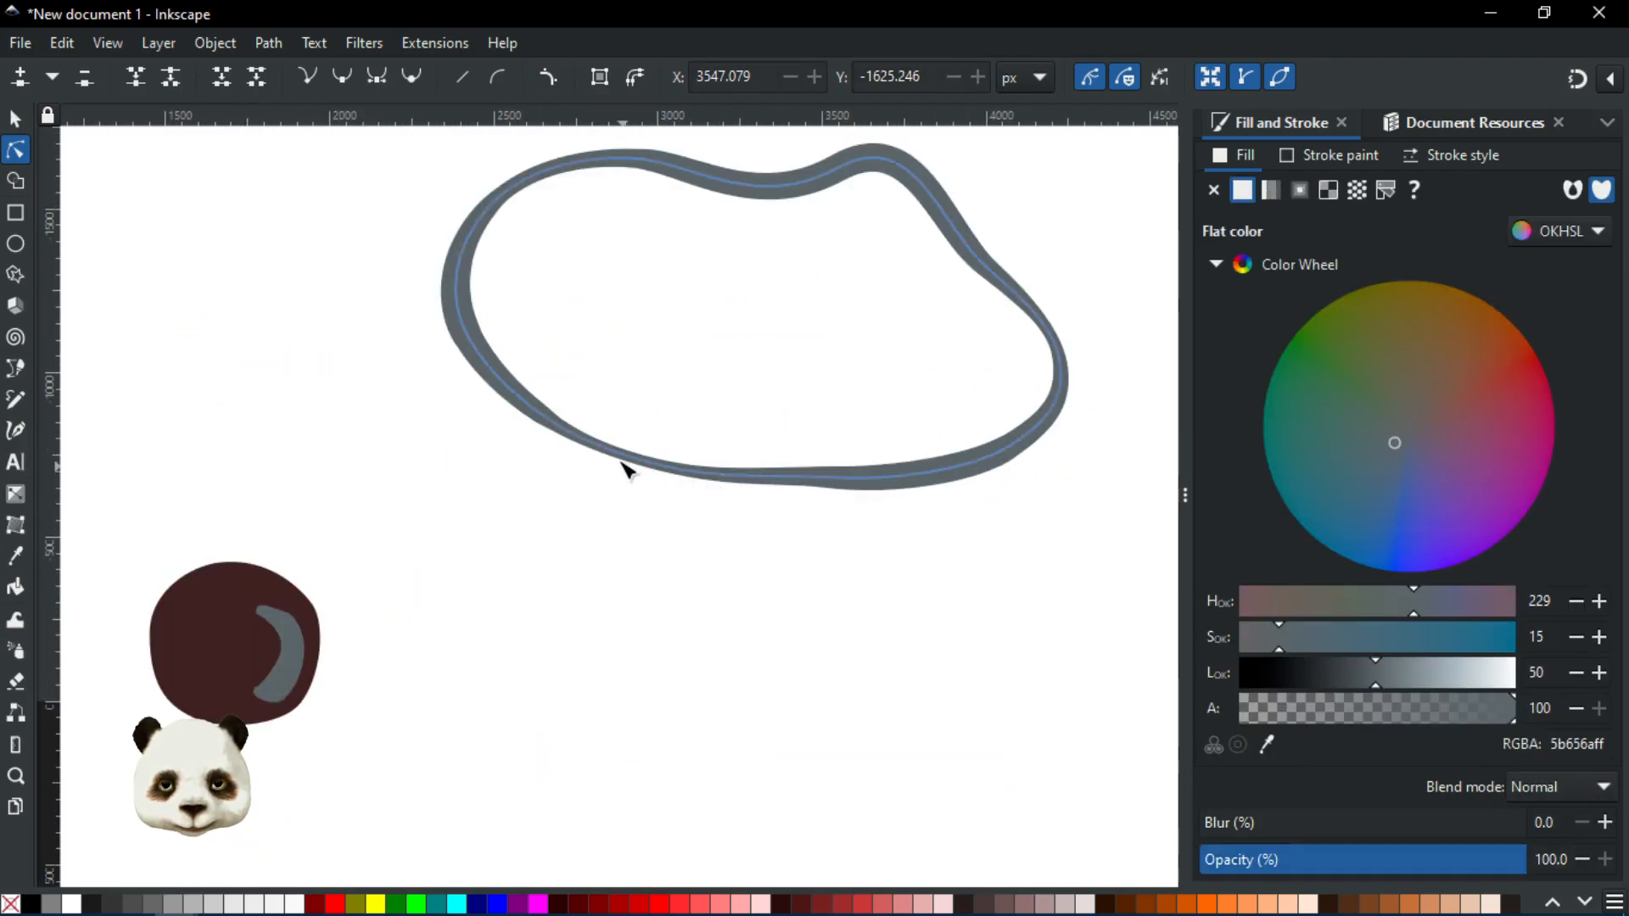
drag(616, 464, 618, 469)
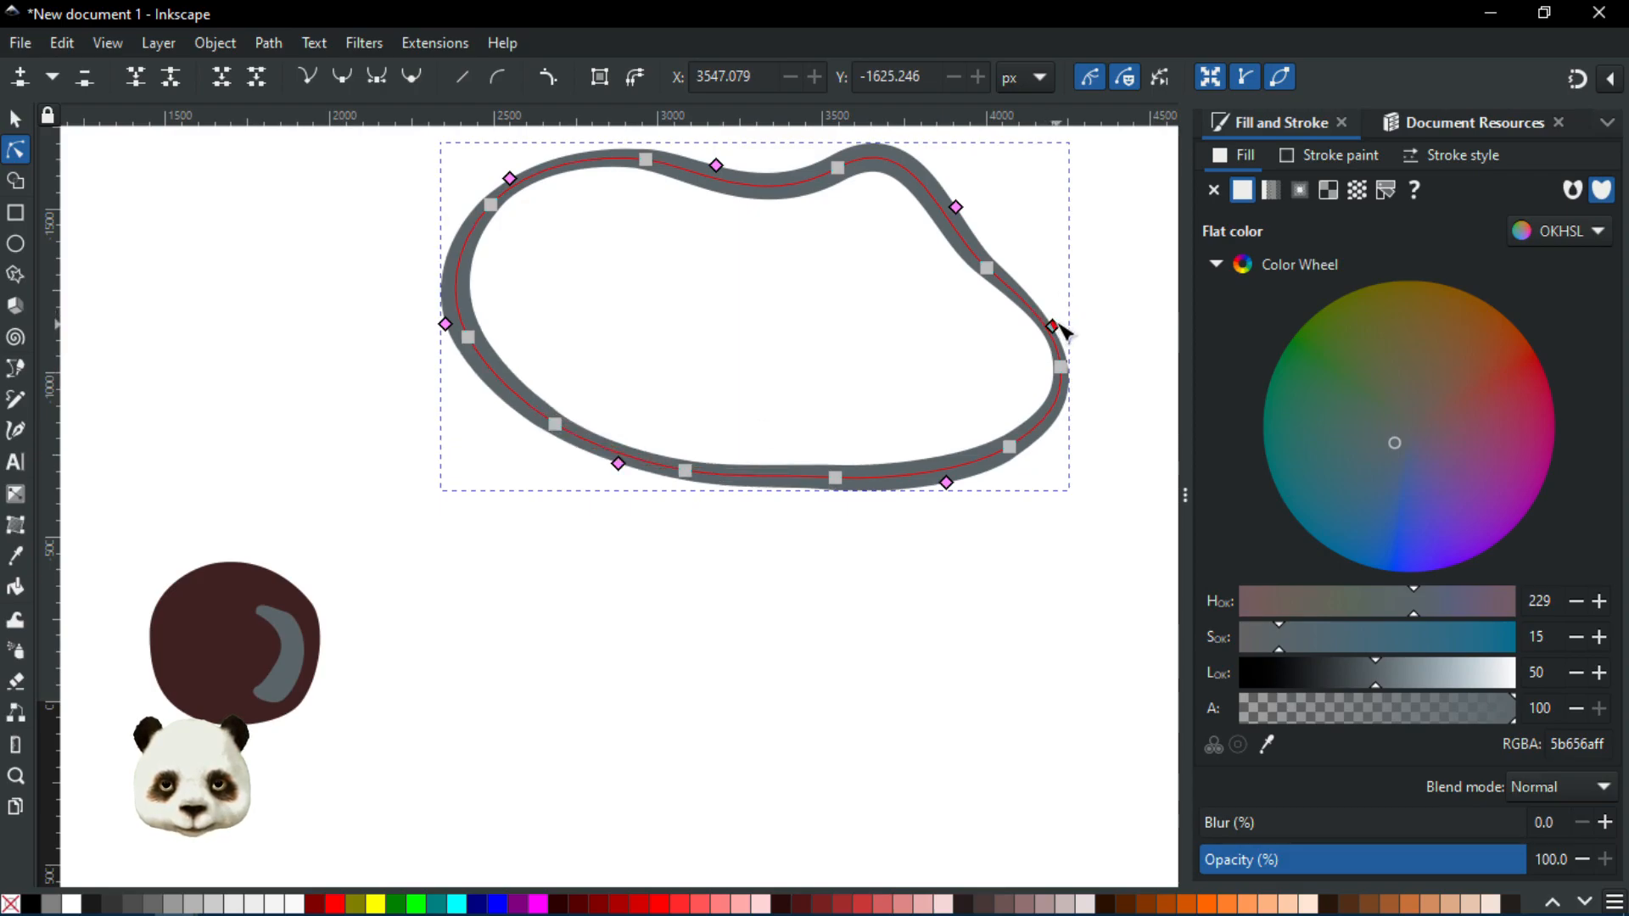
drag(1059, 322, 1057, 331)
click(1111, 505)
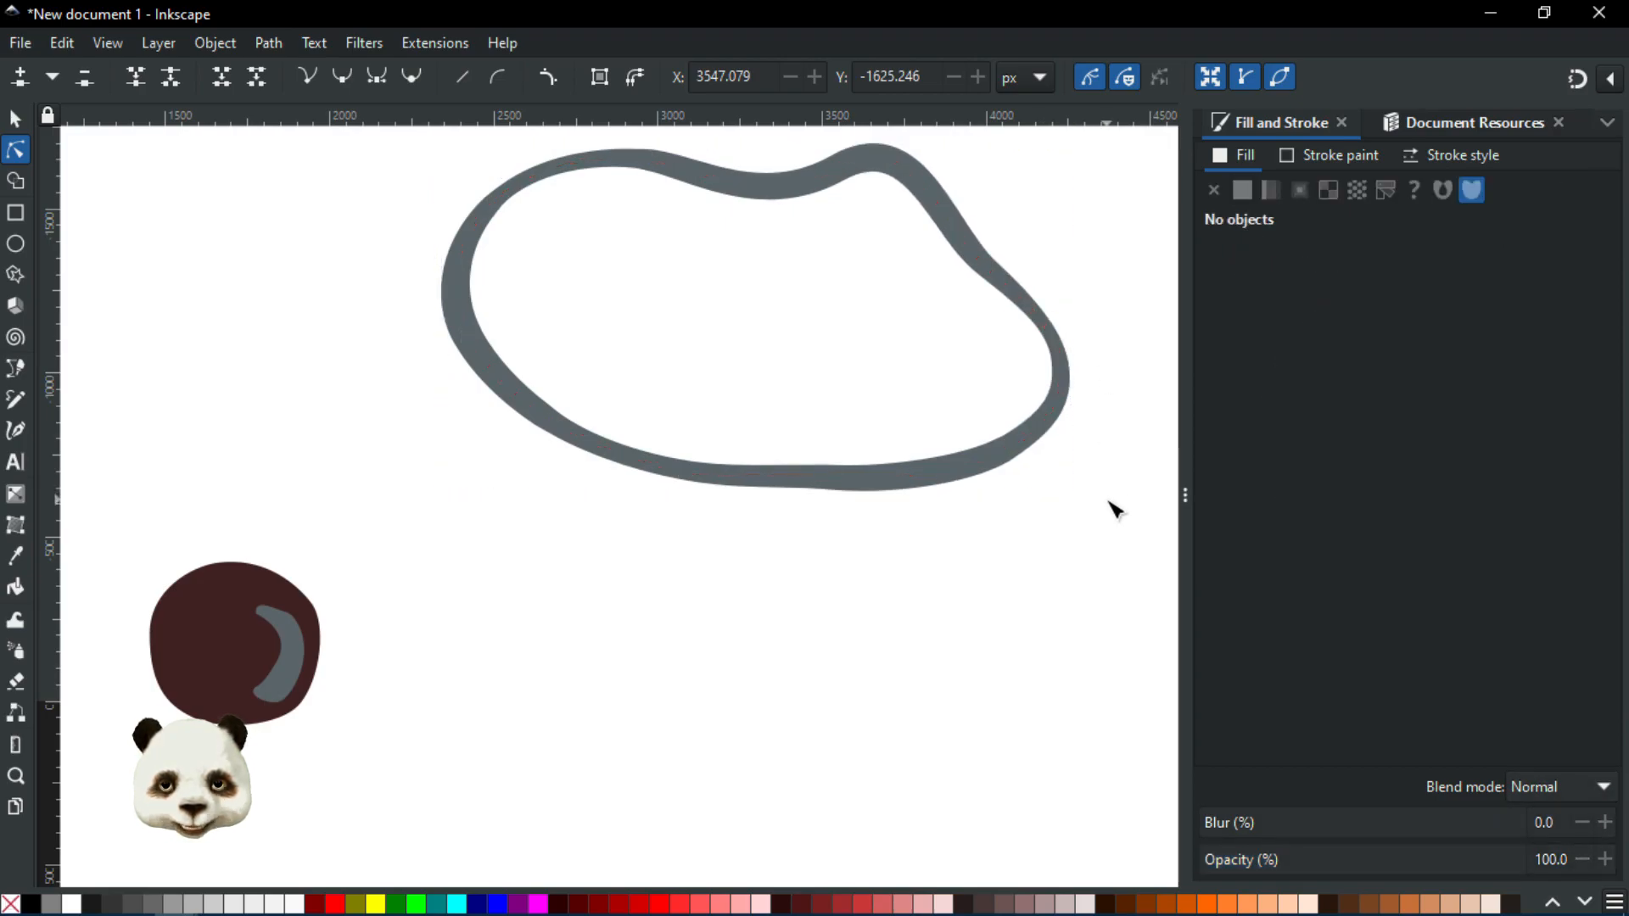
Reselect the oval, move its lower-left node up and to the left, shift the bottom edge's width handles left, and deselect it
scroll(1026, 493, down, 2)
scroll(1087, 316, up, 2)
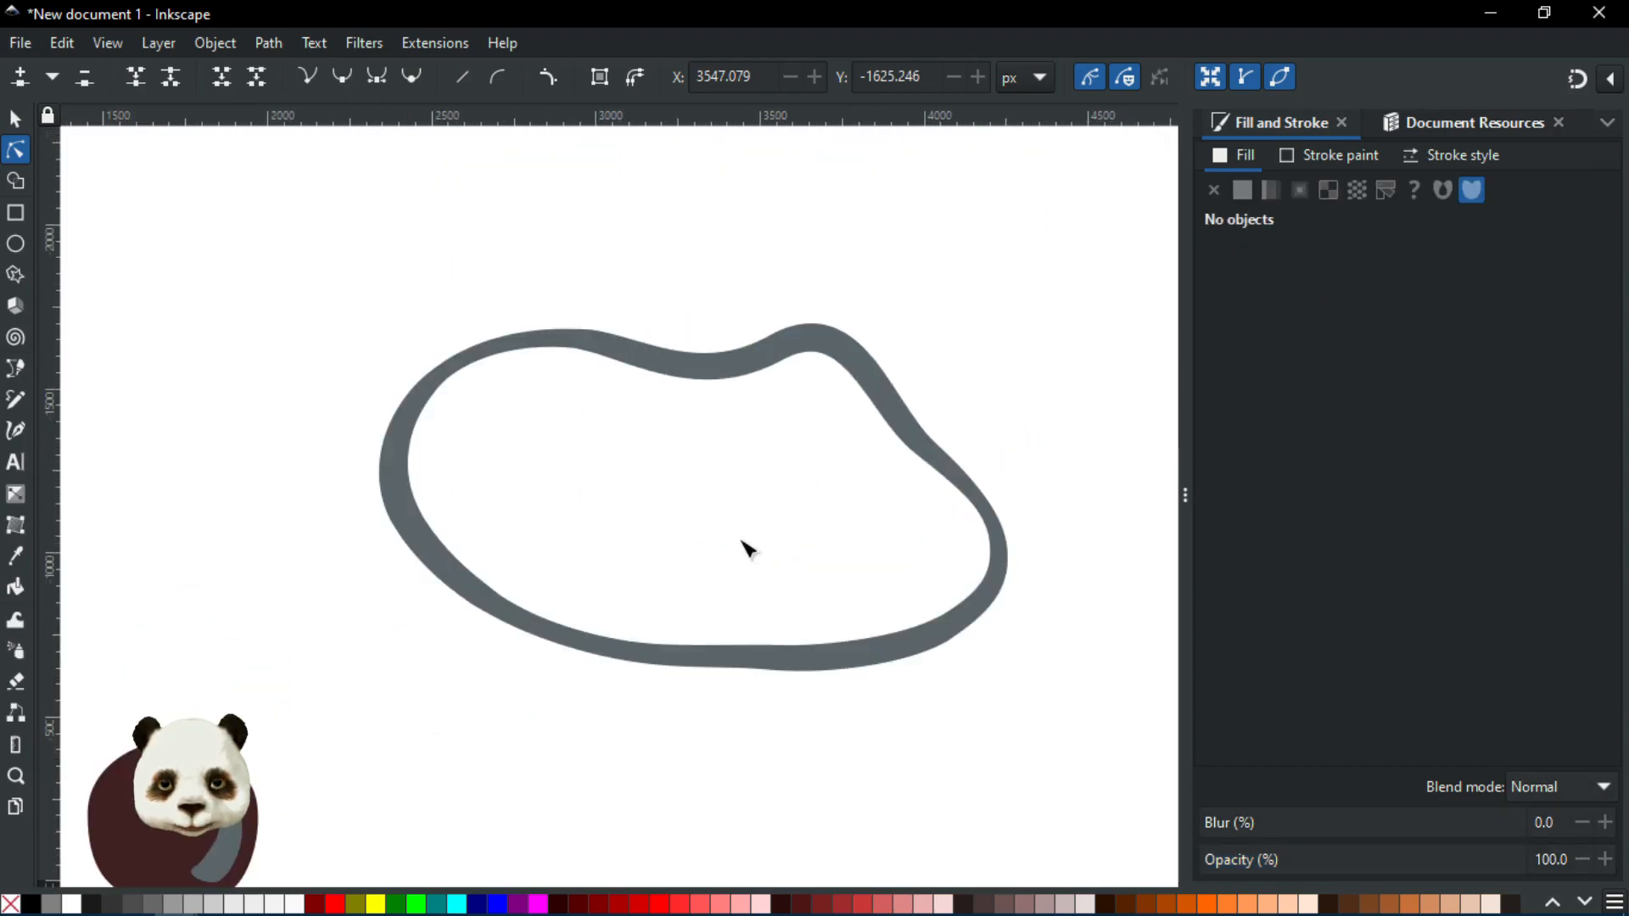
click(501, 612)
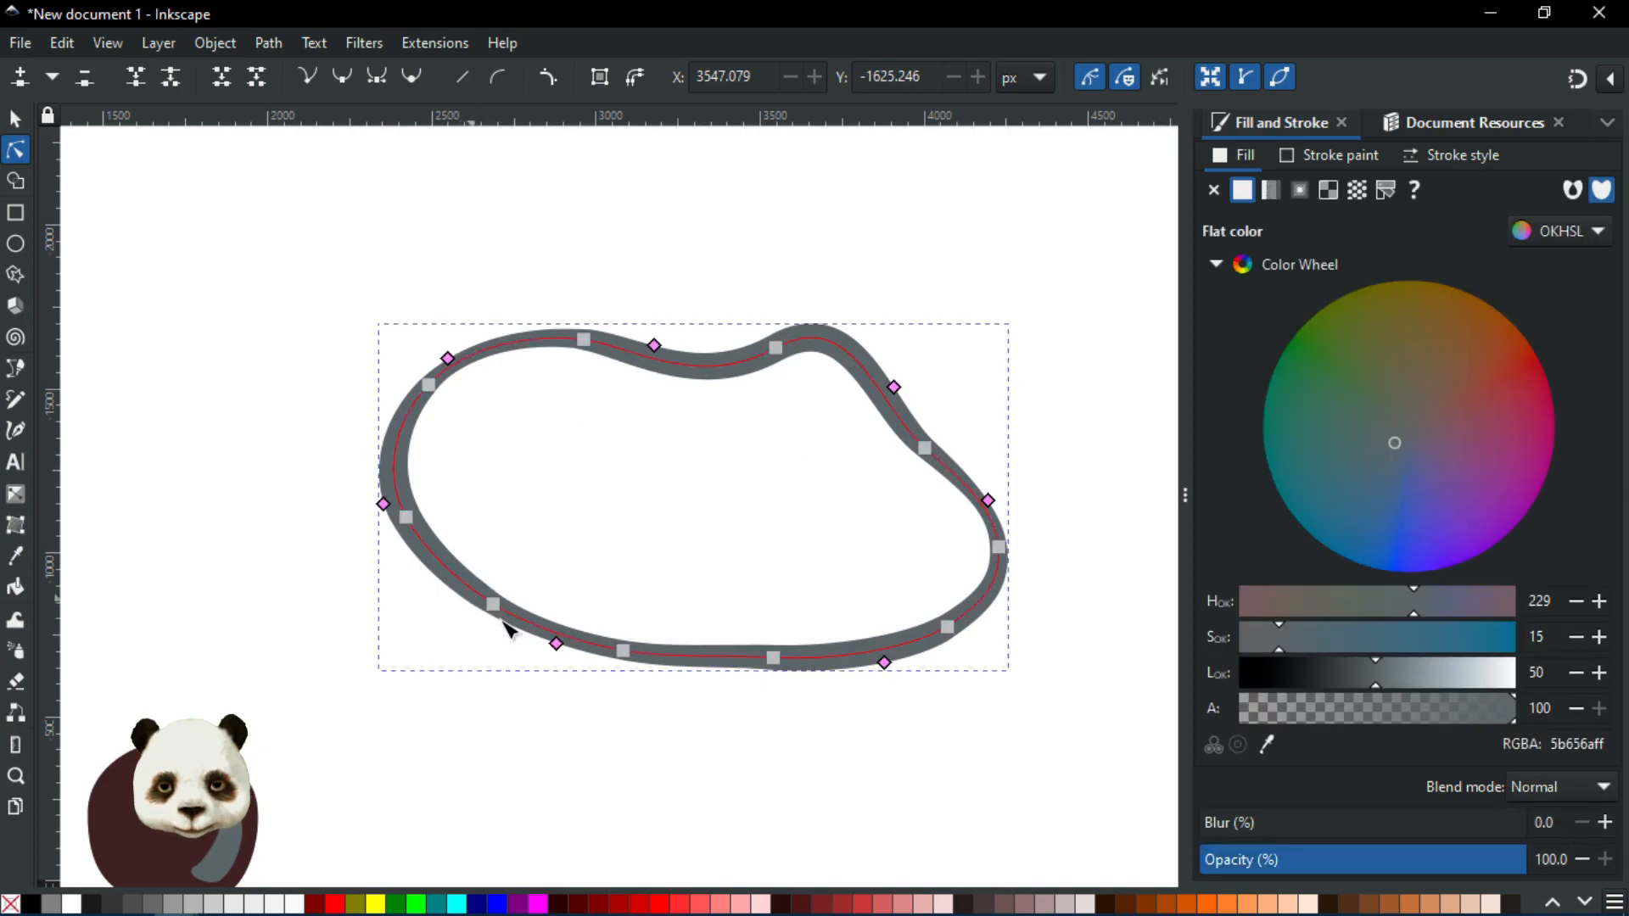
click(565, 644)
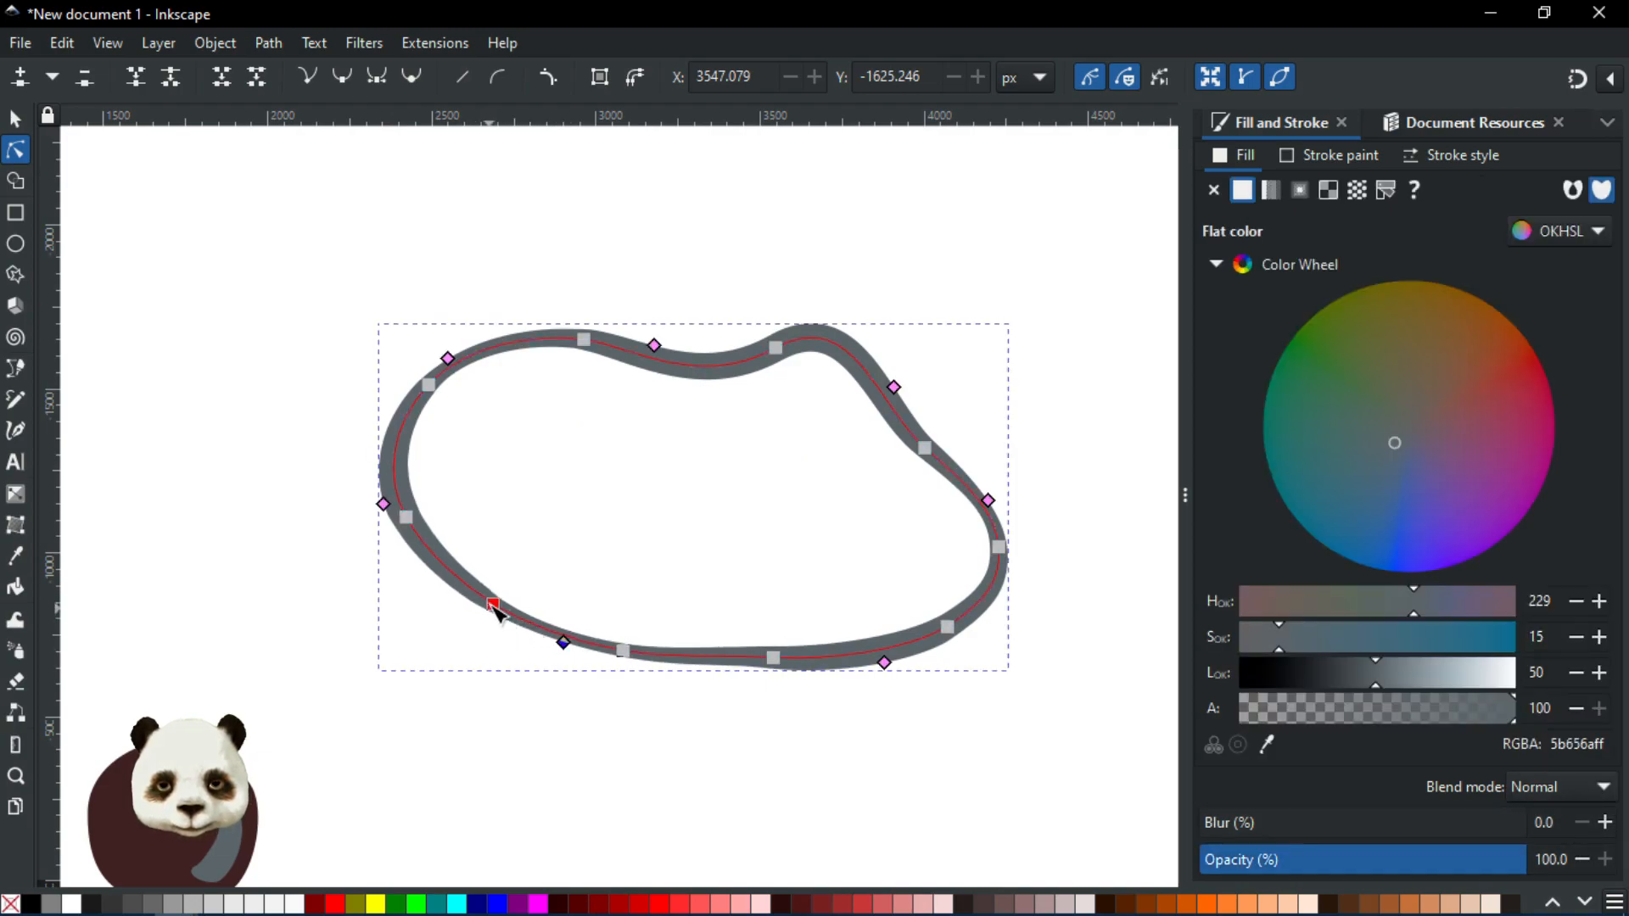
drag(493, 604, 463, 587)
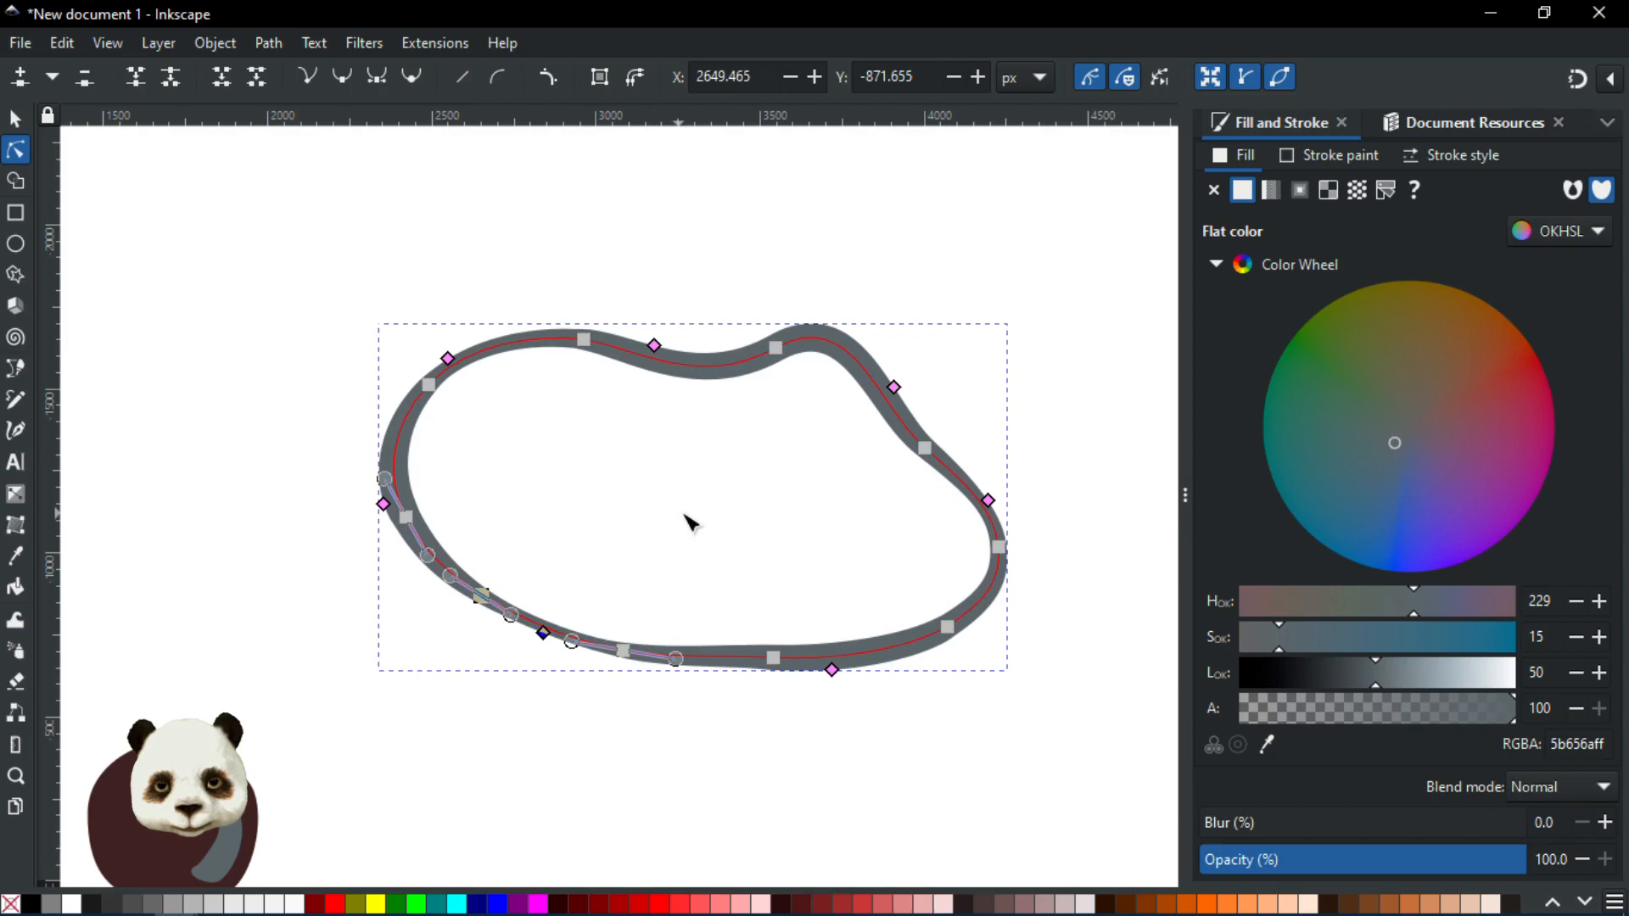
click(533, 297)
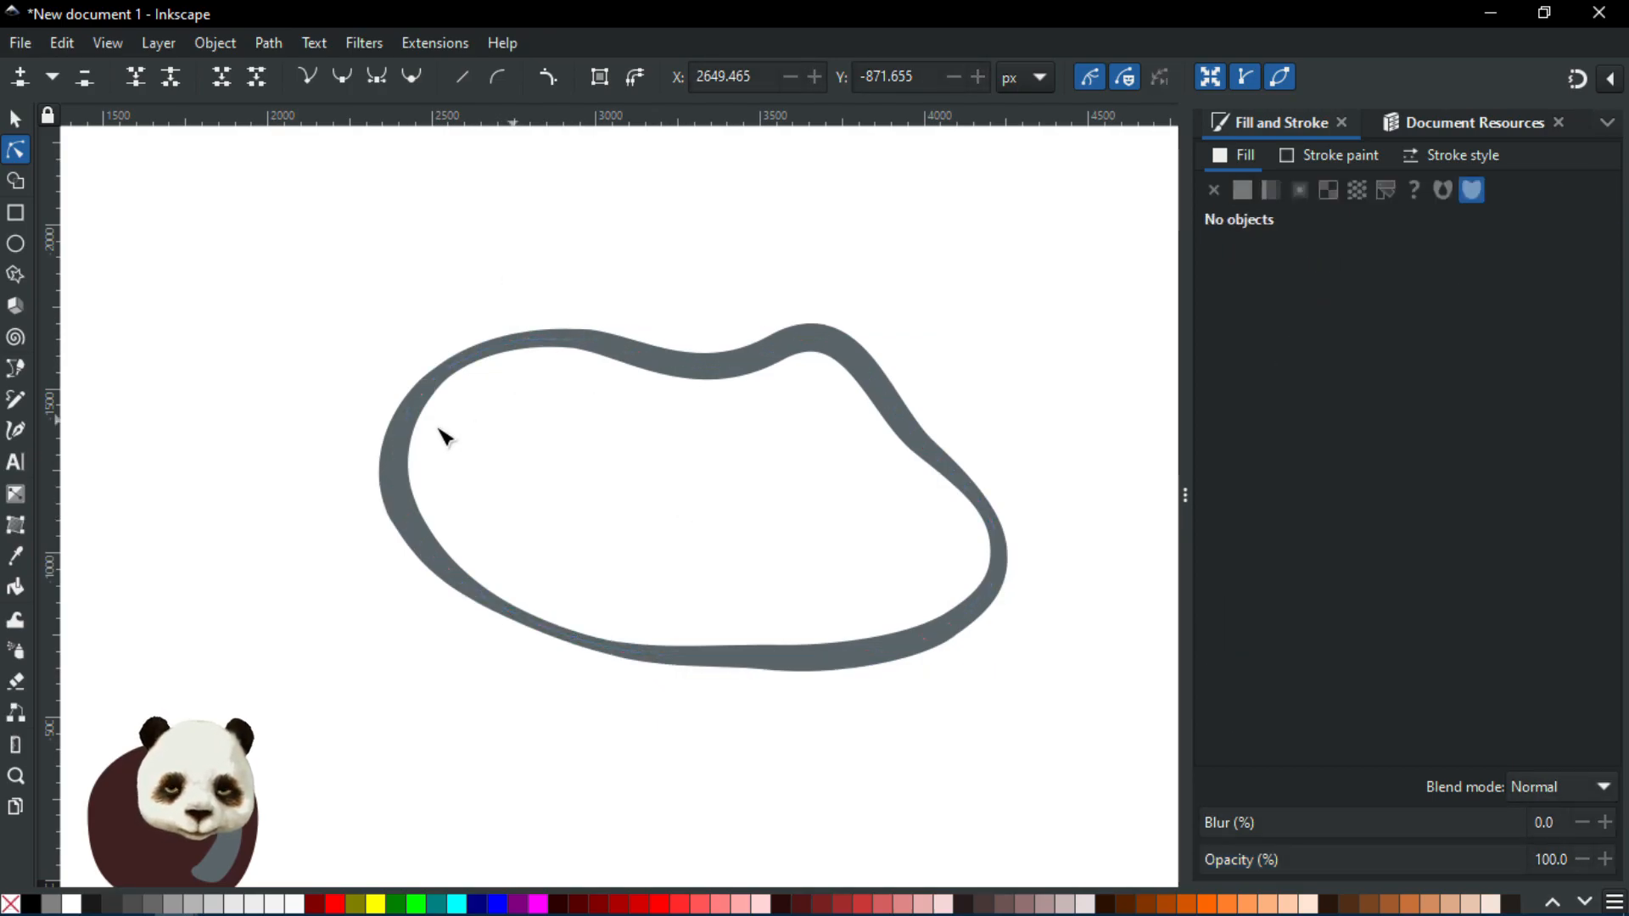
click(15, 118)
click(507, 345)
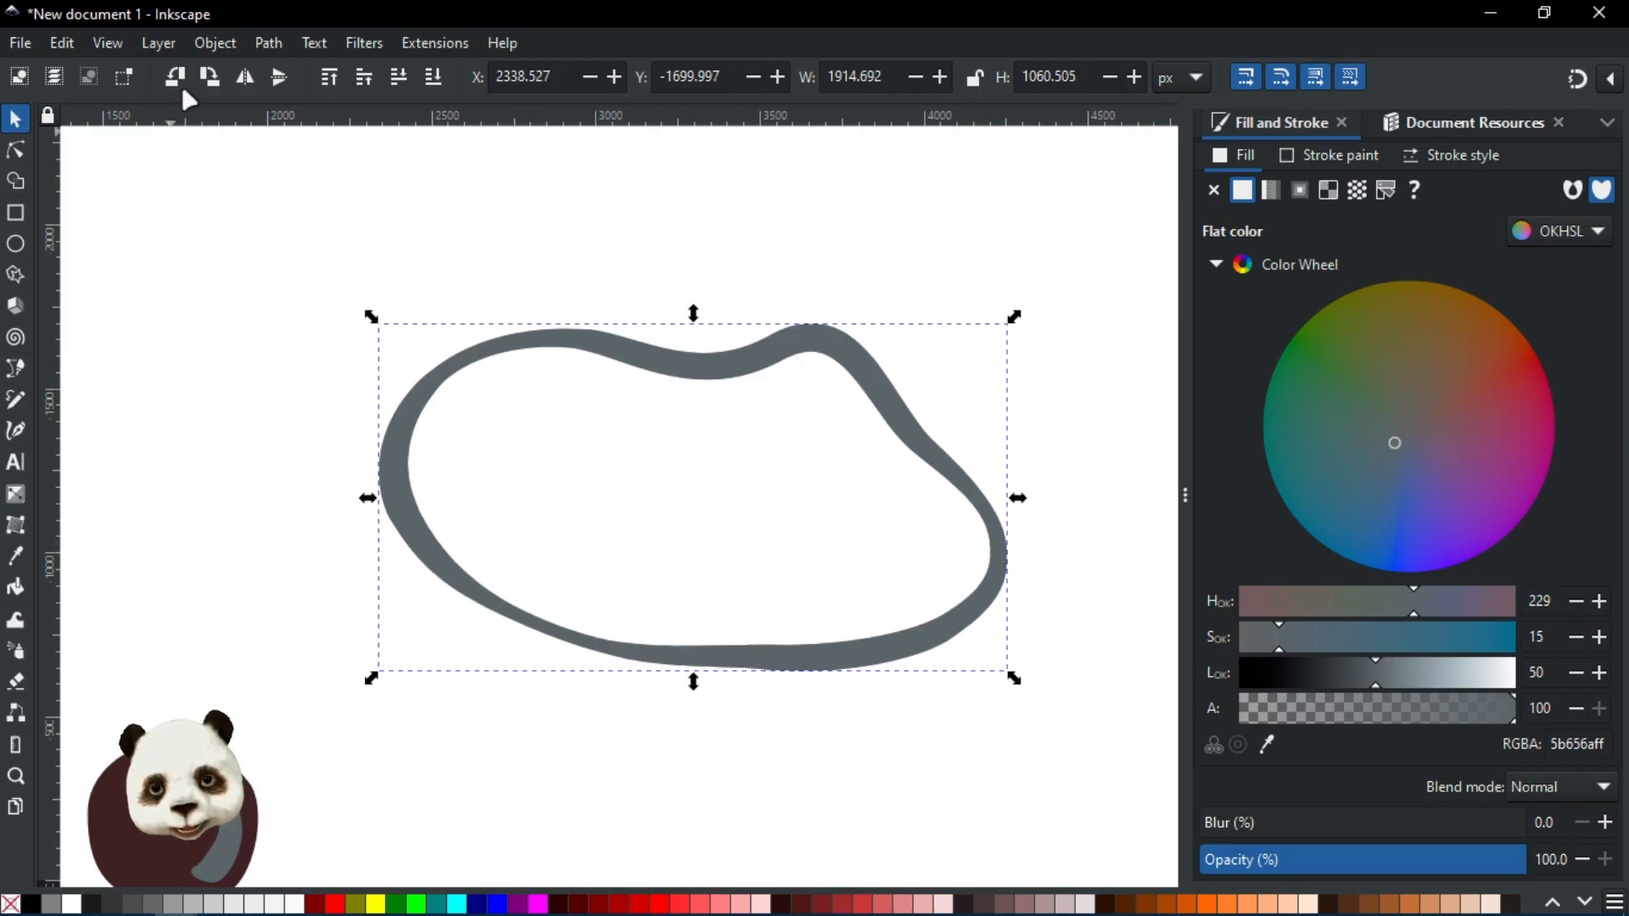
click(269, 42)
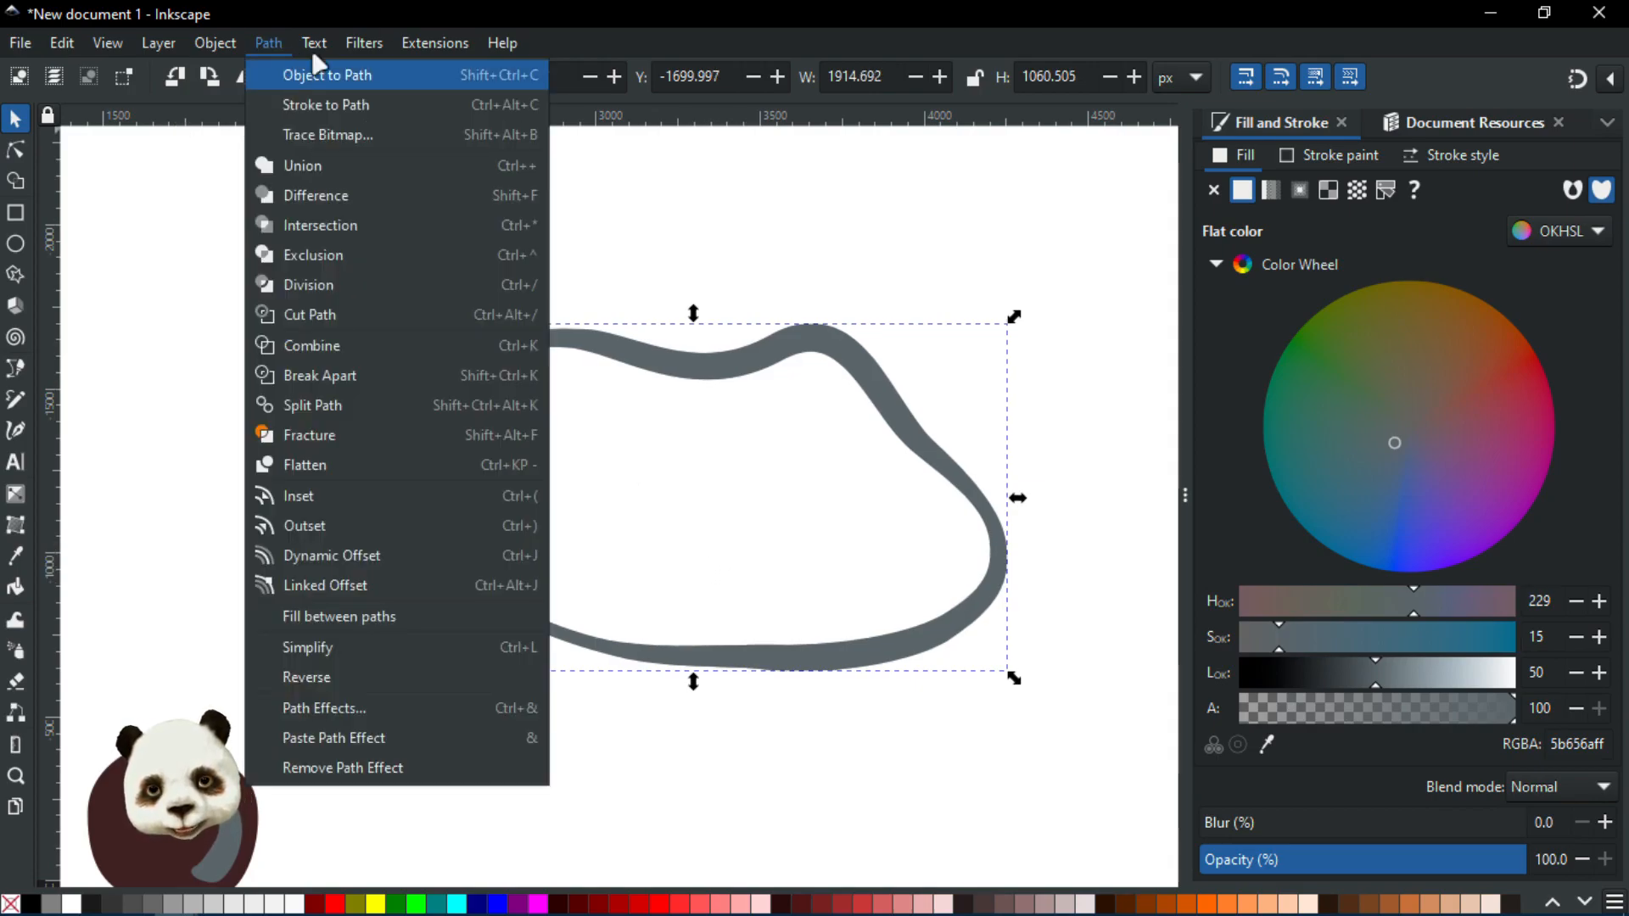
mouse_move(363, 42)
click(567, 201)
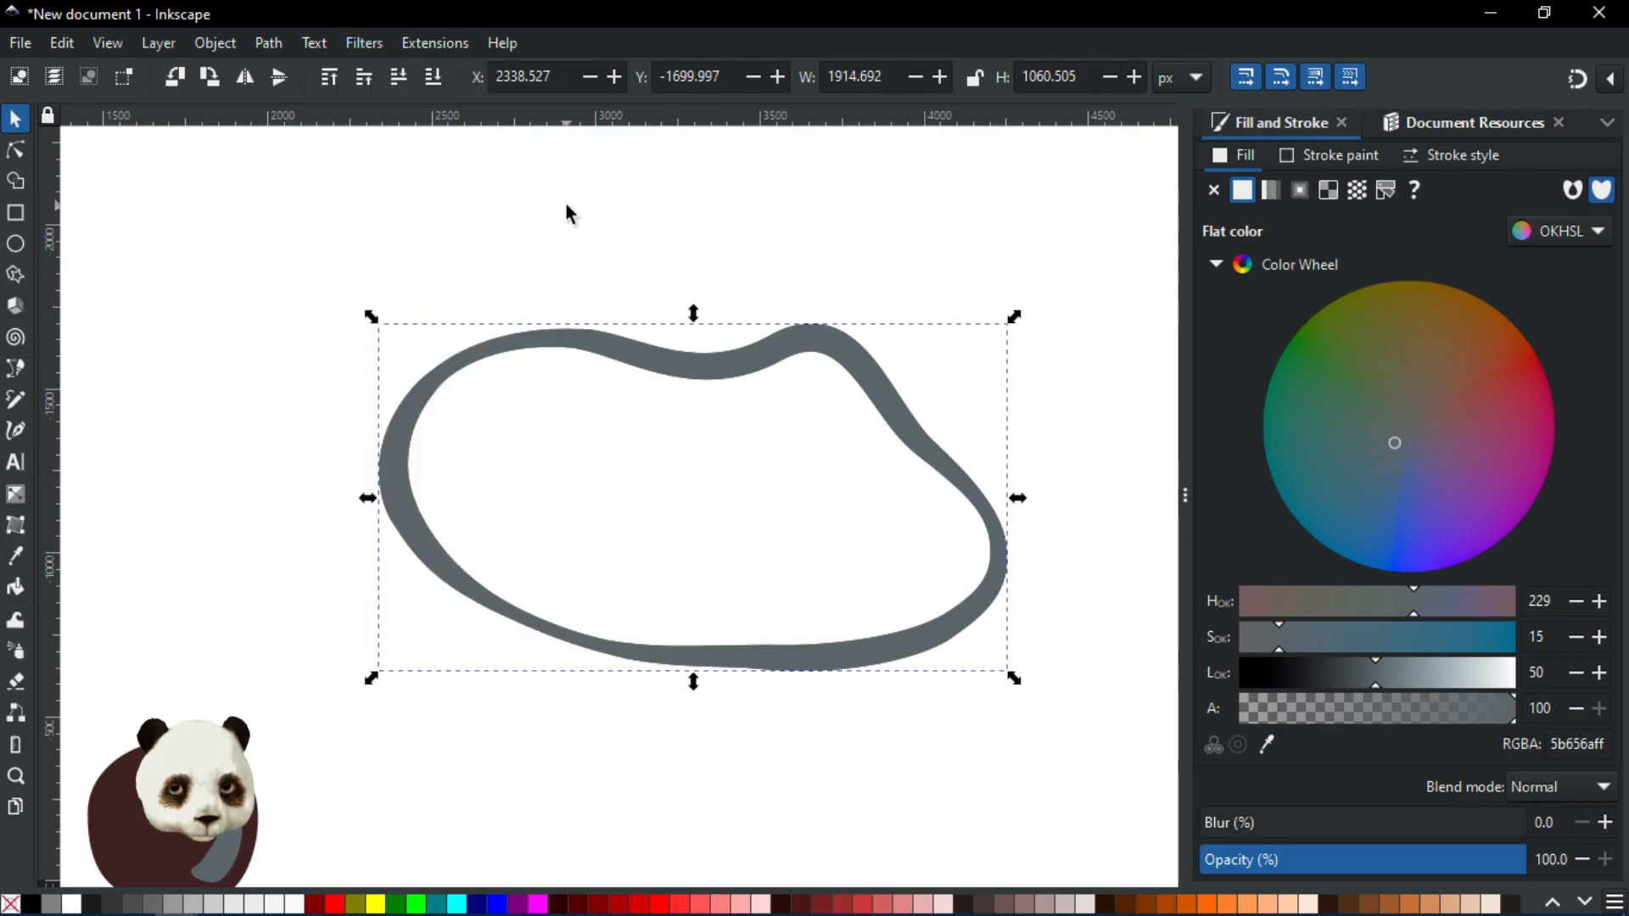
click(16, 150)
click(16, 119)
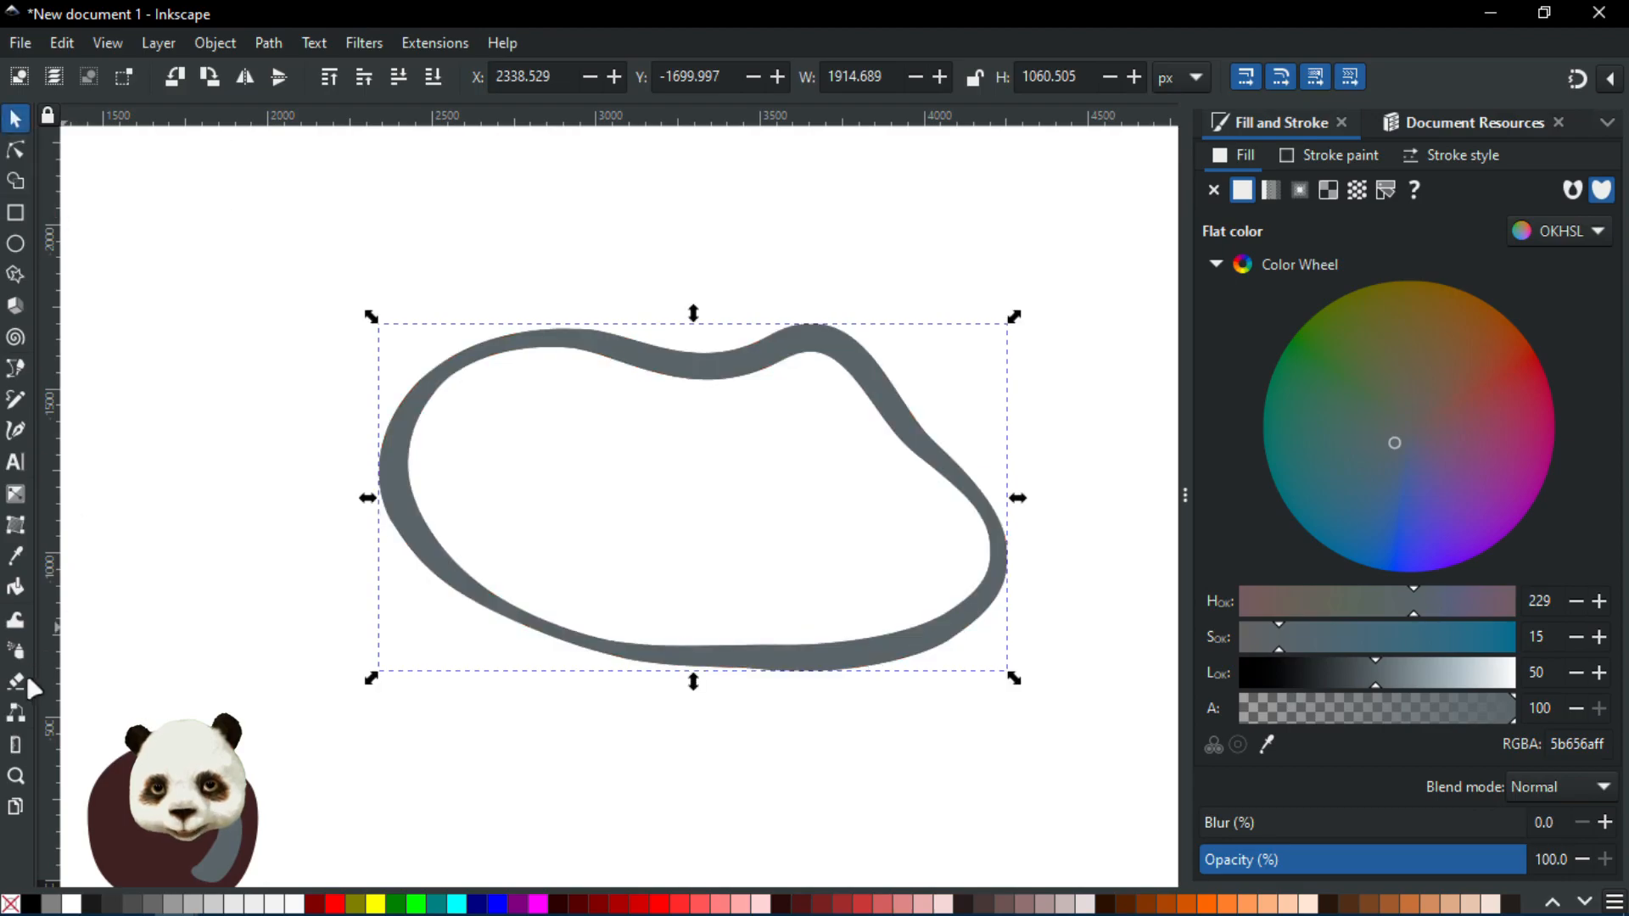
Bucket-fill the inside of the oval outline and colour the new fill shape red (ff0000)
click(15, 587)
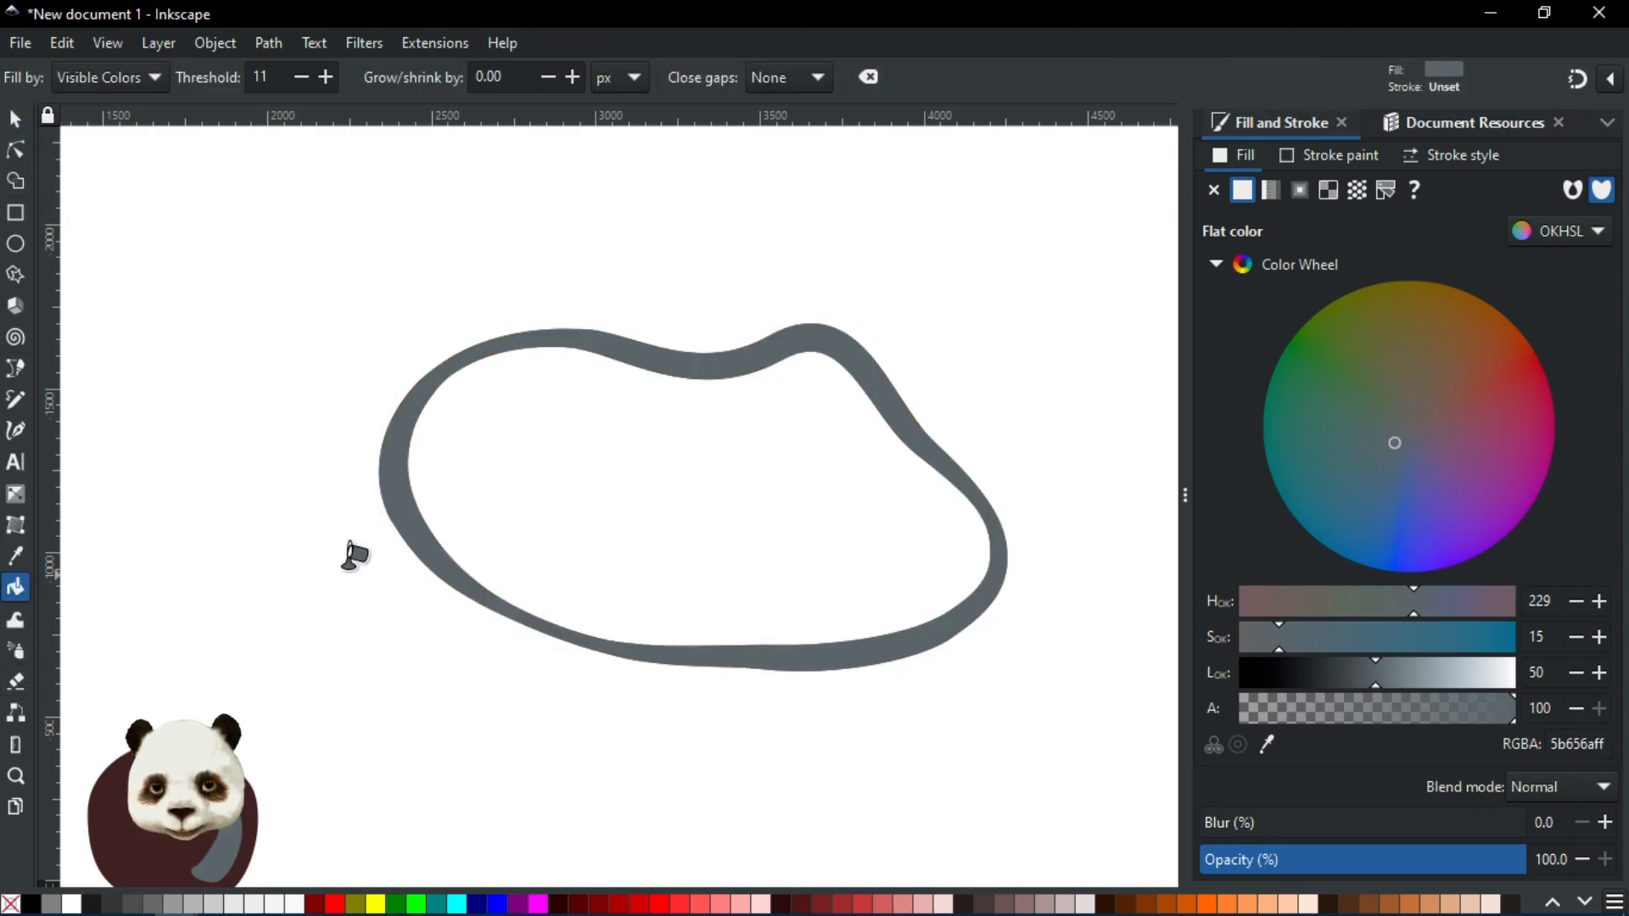
click(653, 498)
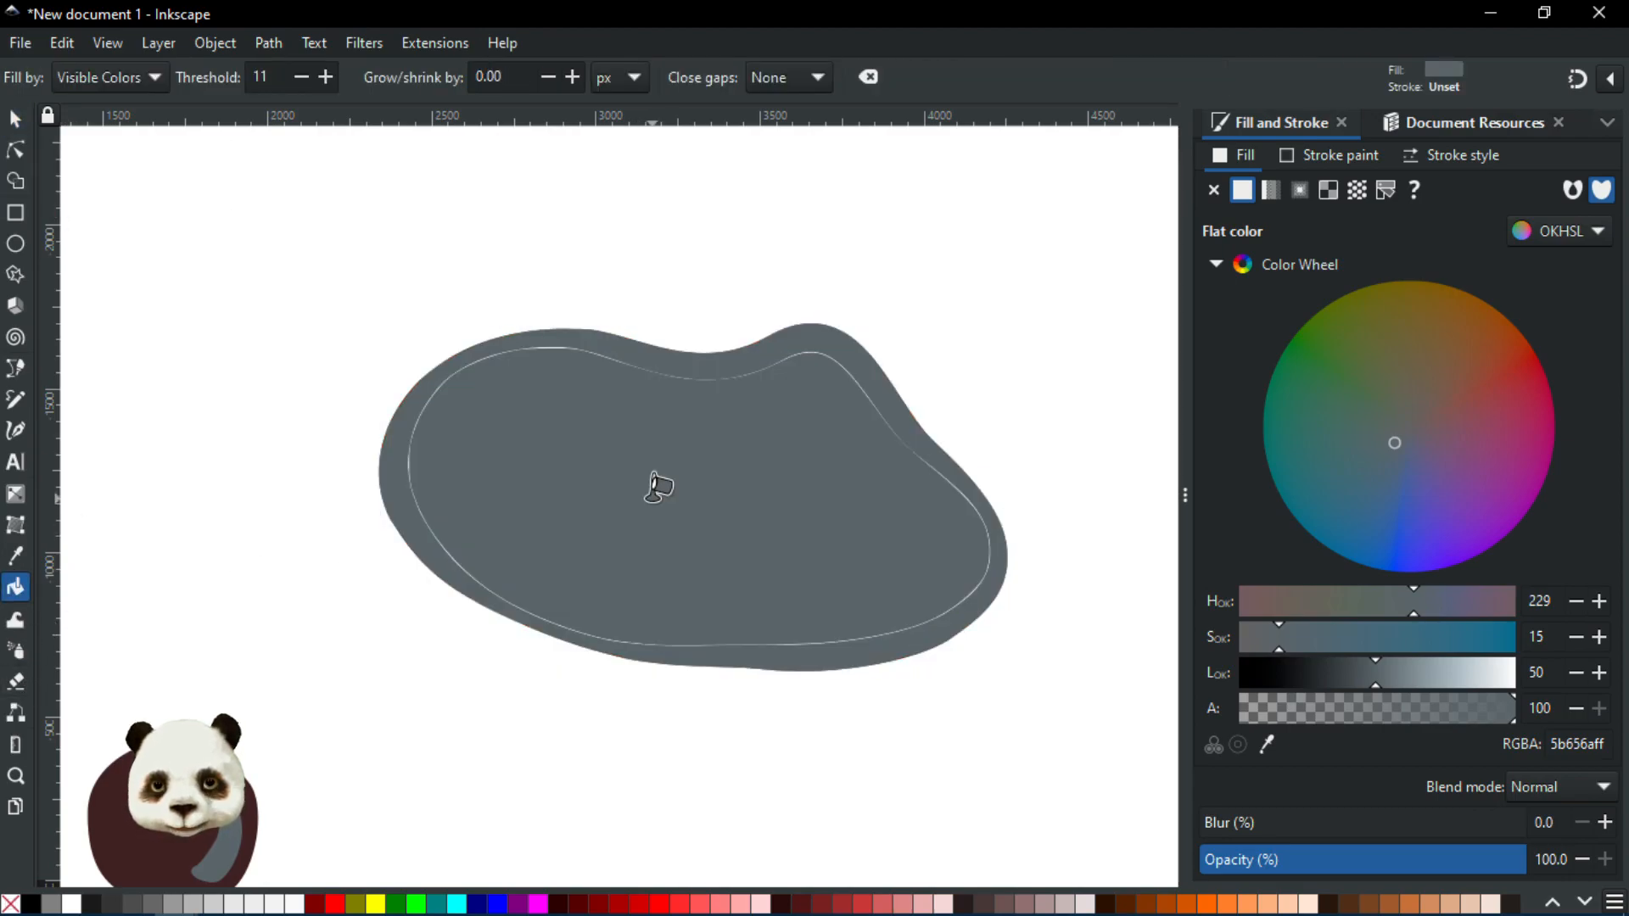
click(336, 904)
Select the grey outline and the red fill in turn to compare them, and examine the outline's nodes and width handles
click(15, 119)
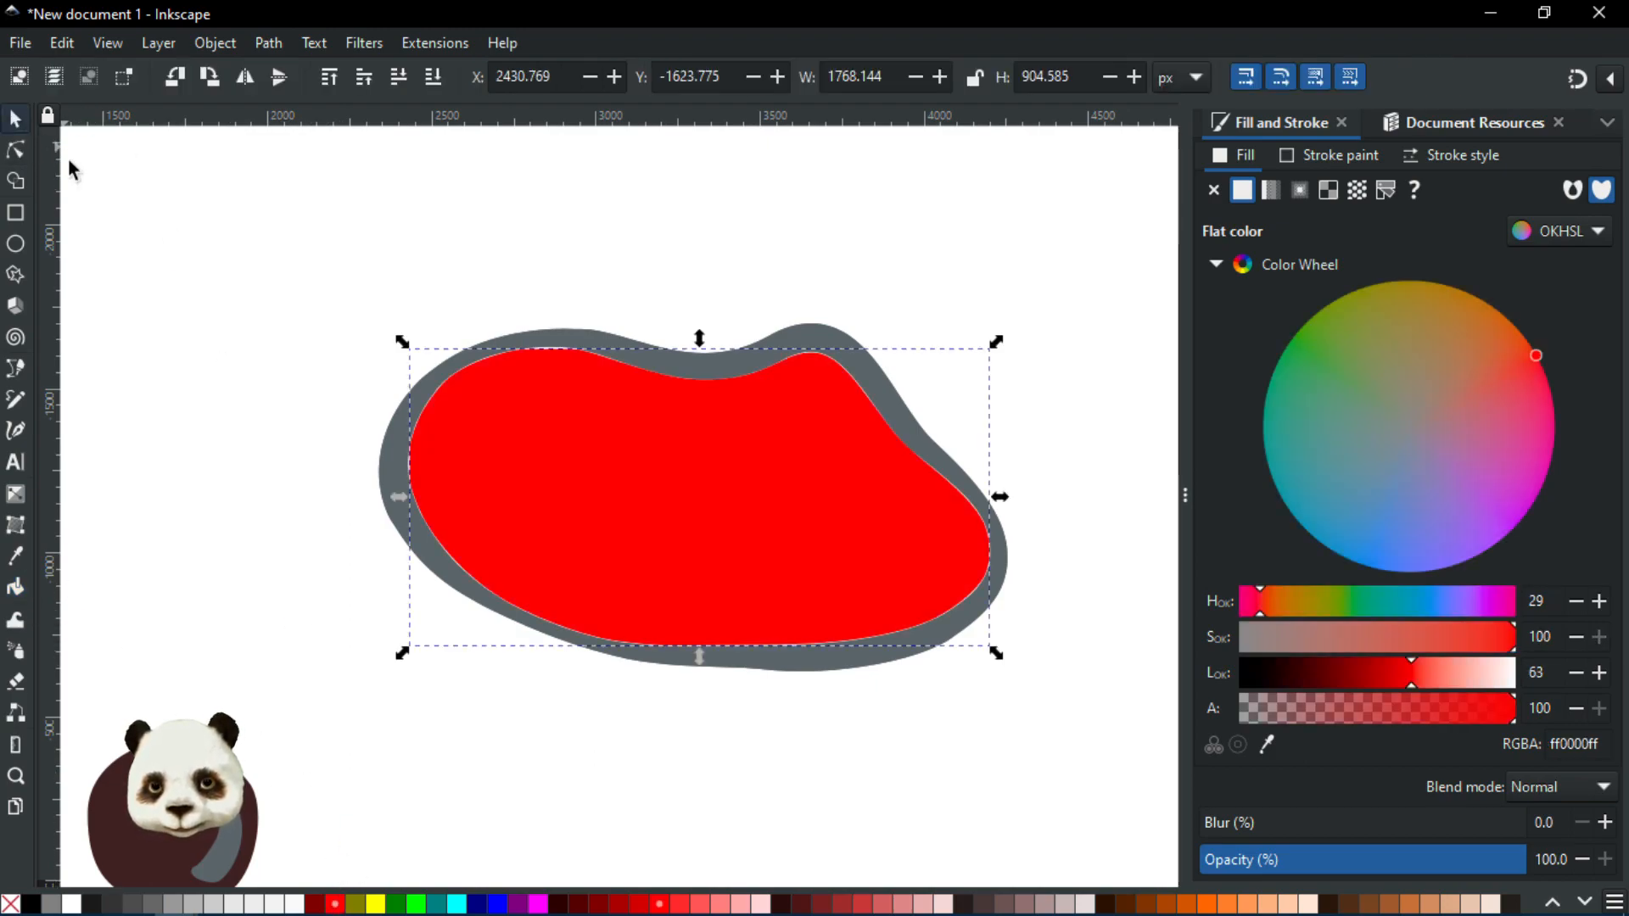
click(396, 444)
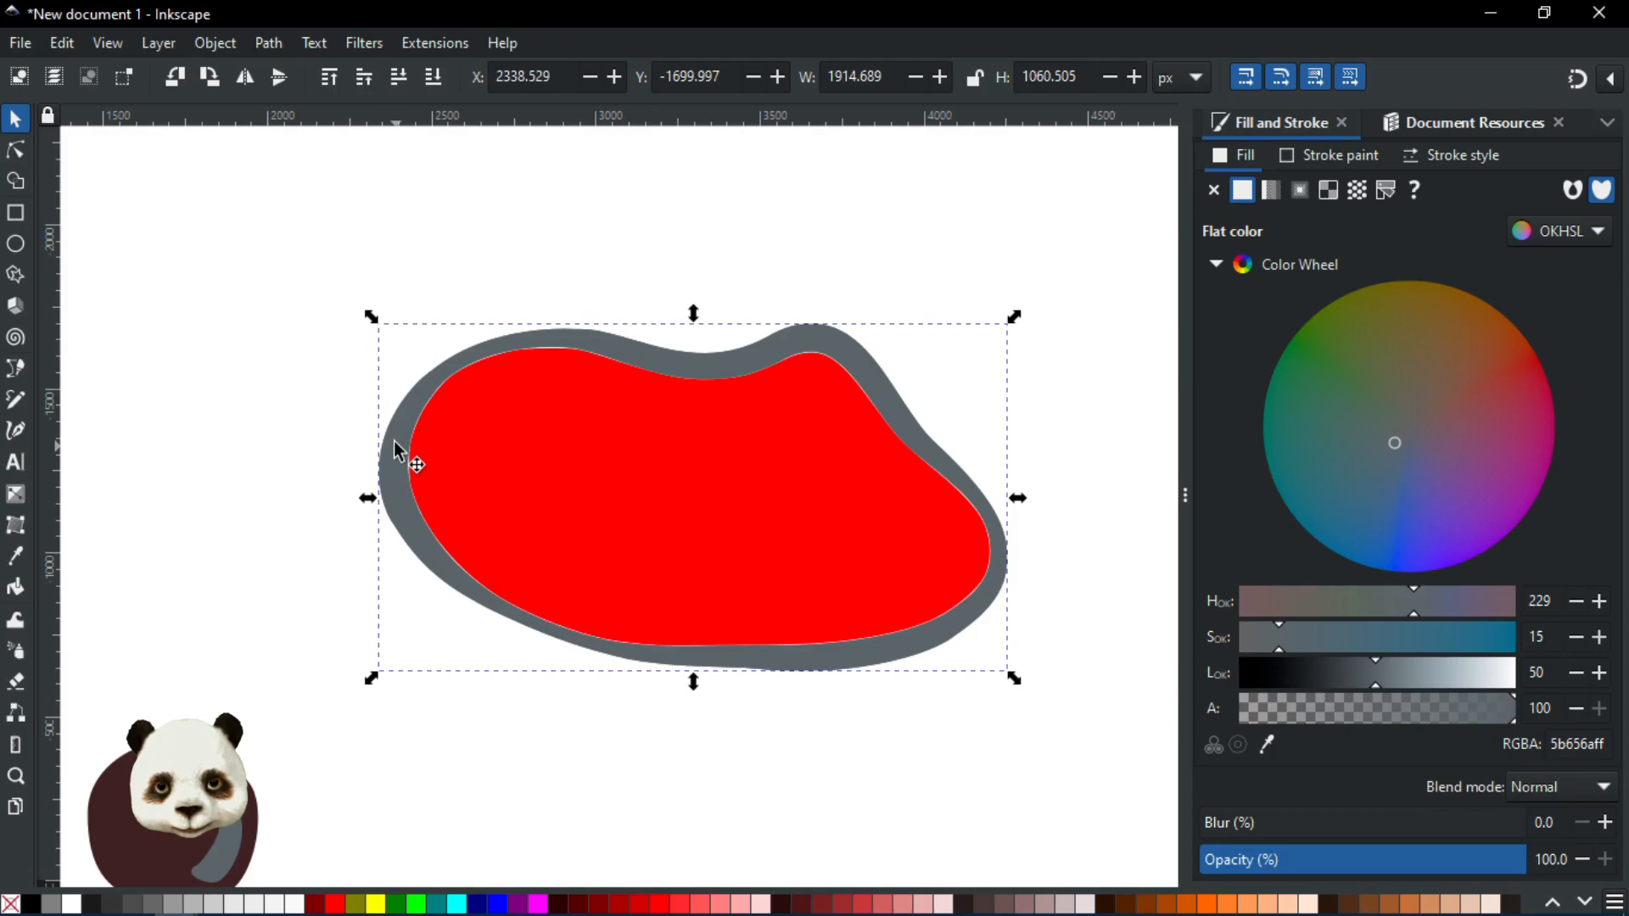
click(371, 402)
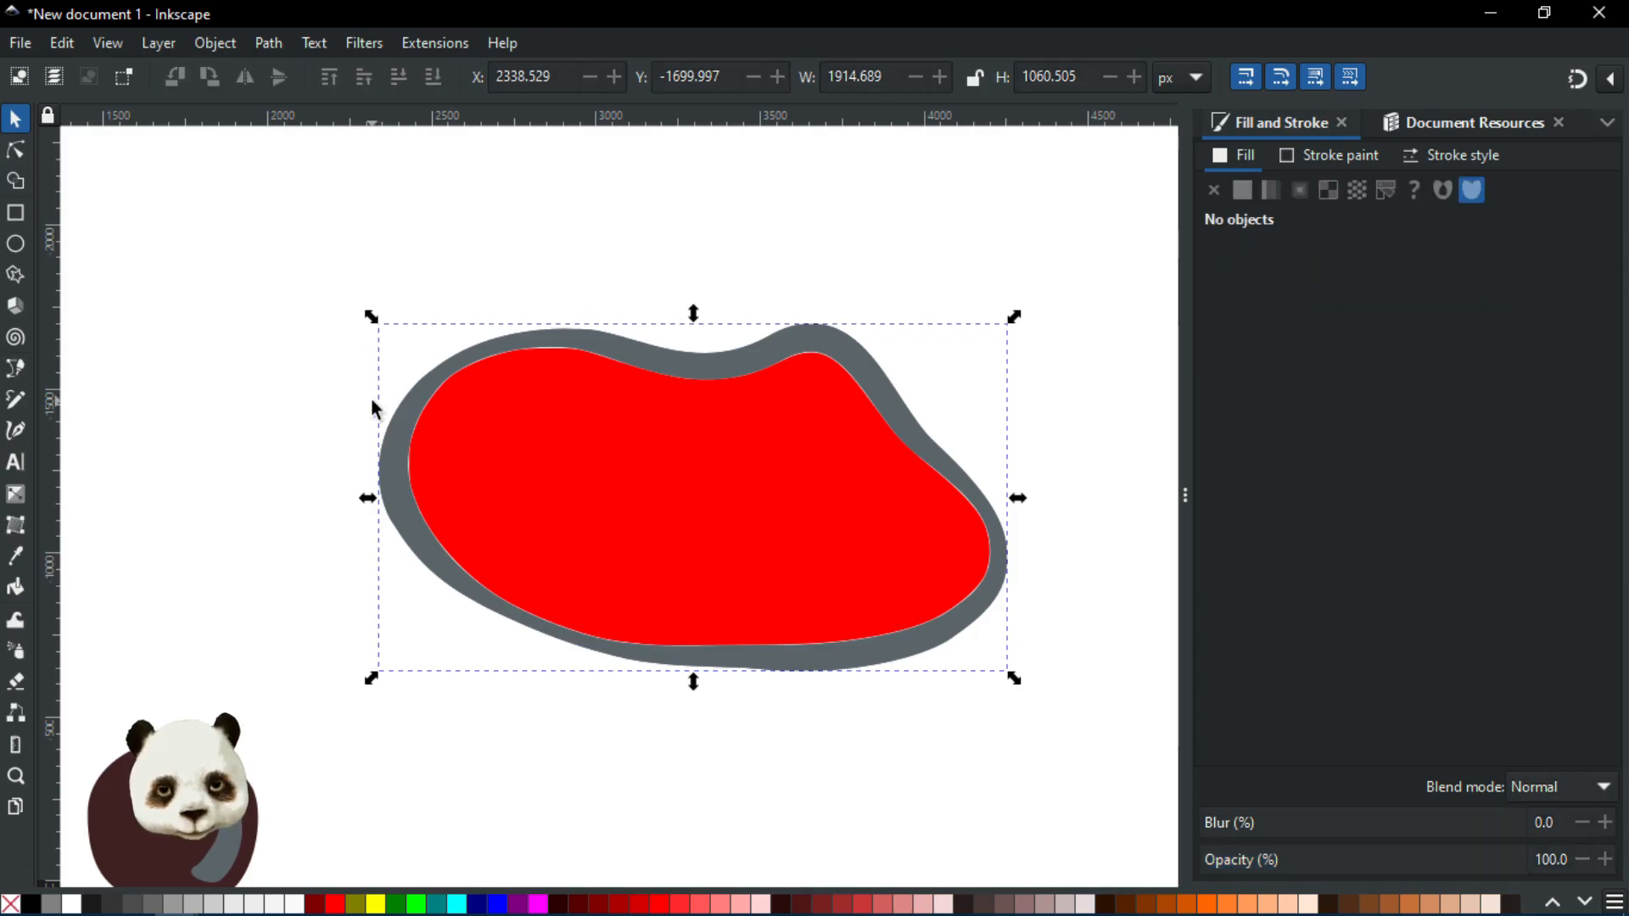
click(401, 455)
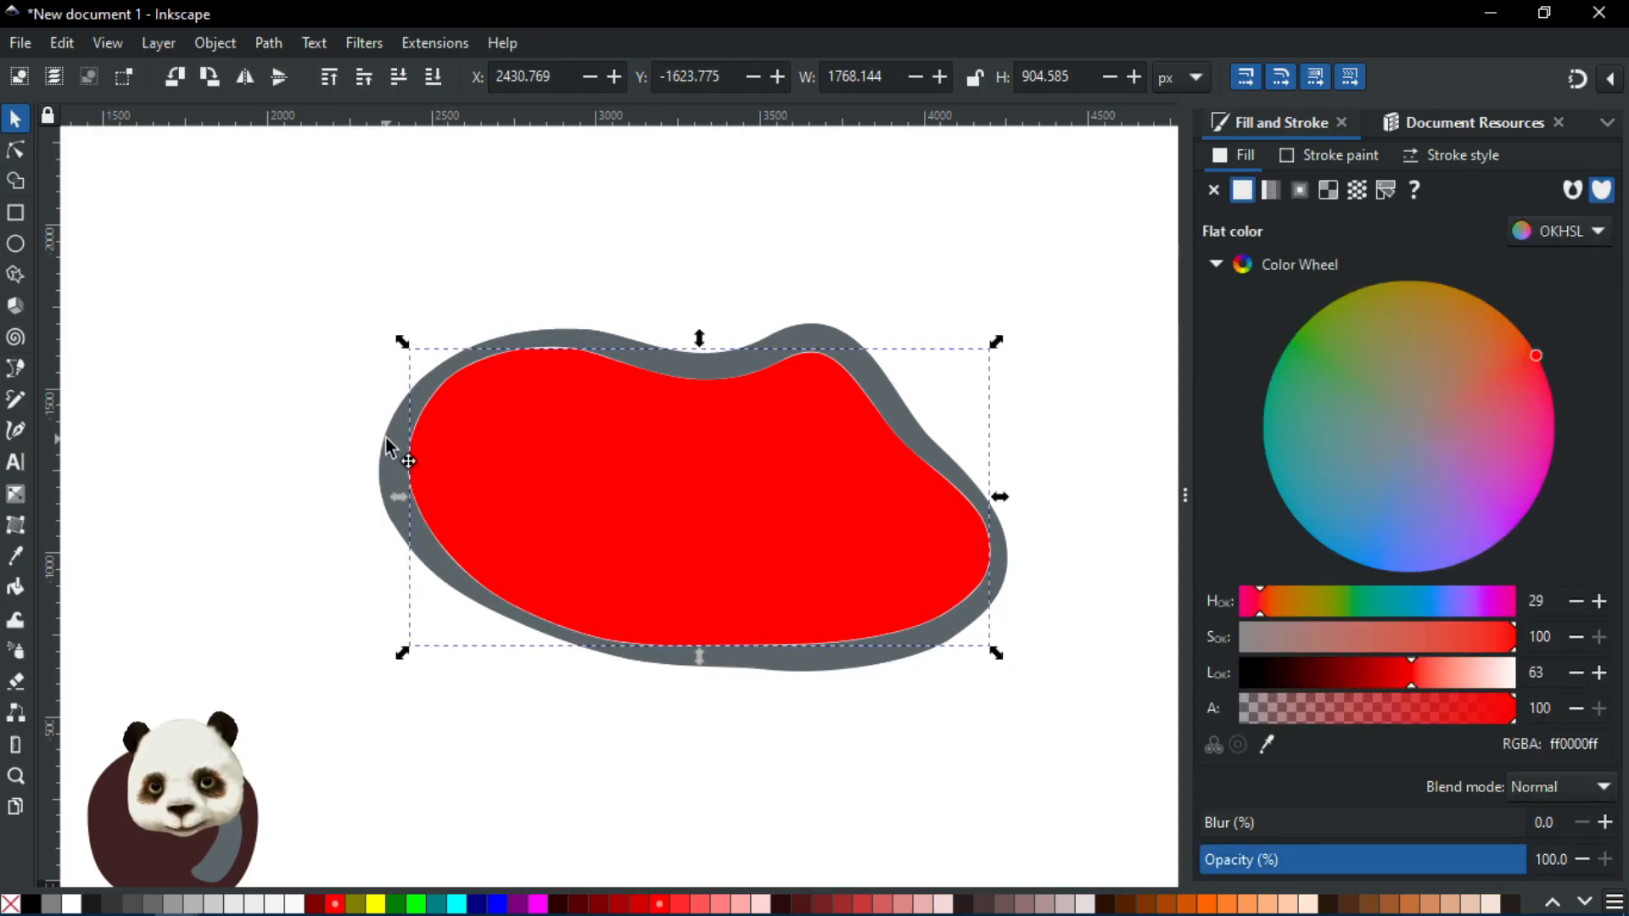
click(15, 150)
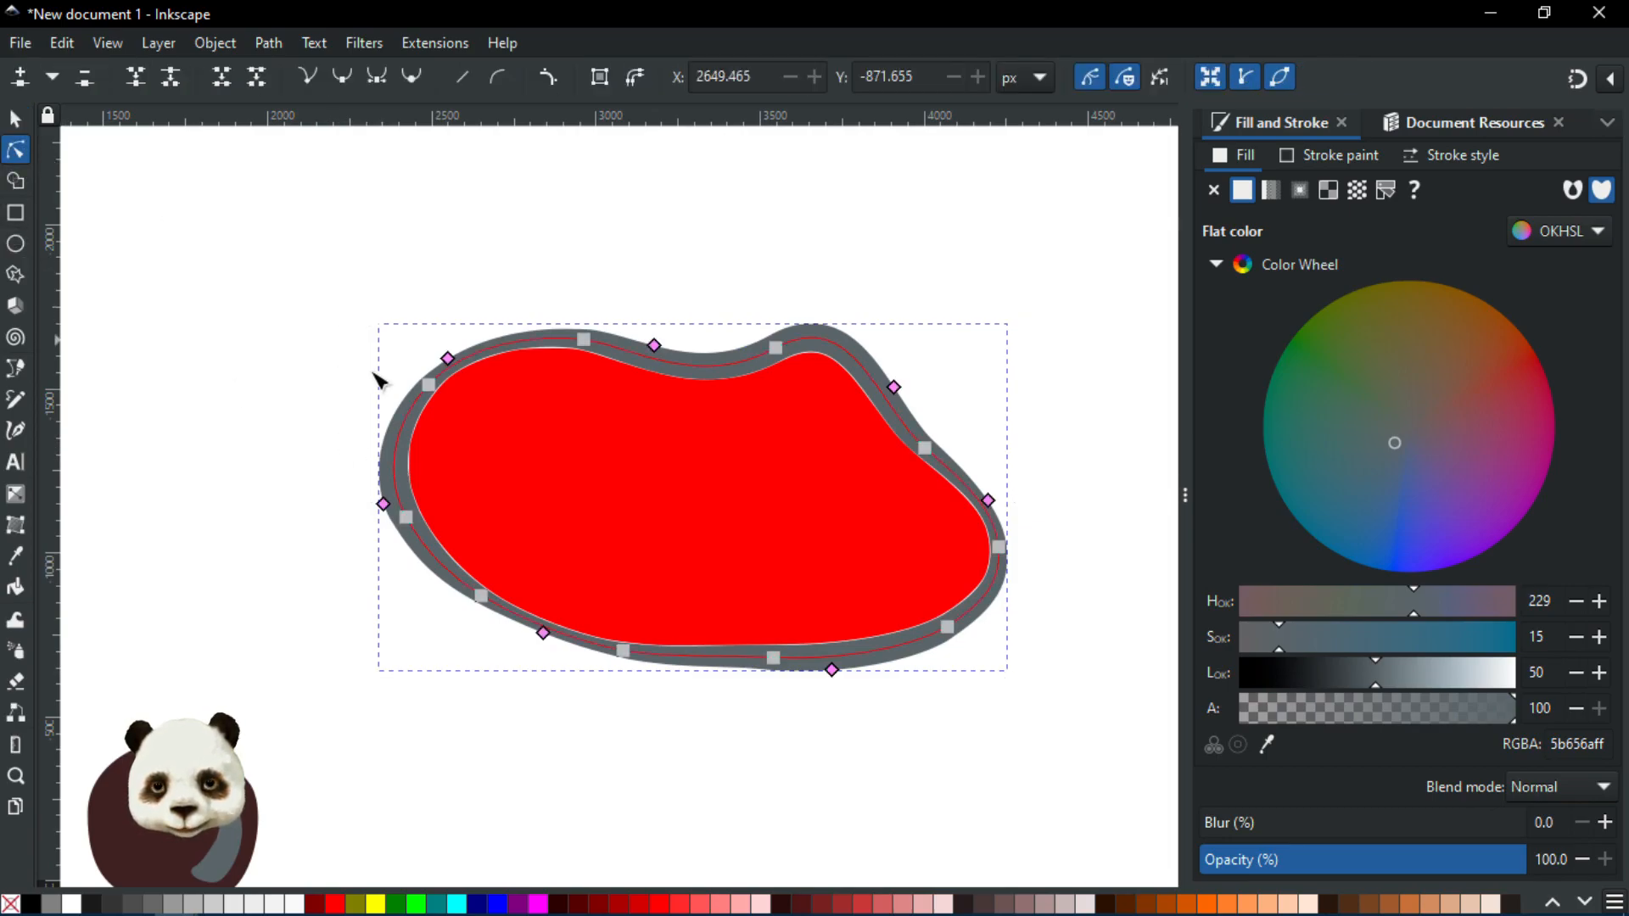
Enlarge the red fill about its centre to about 1804 by 923 px and lower it behind the grey outline
click(517, 472)
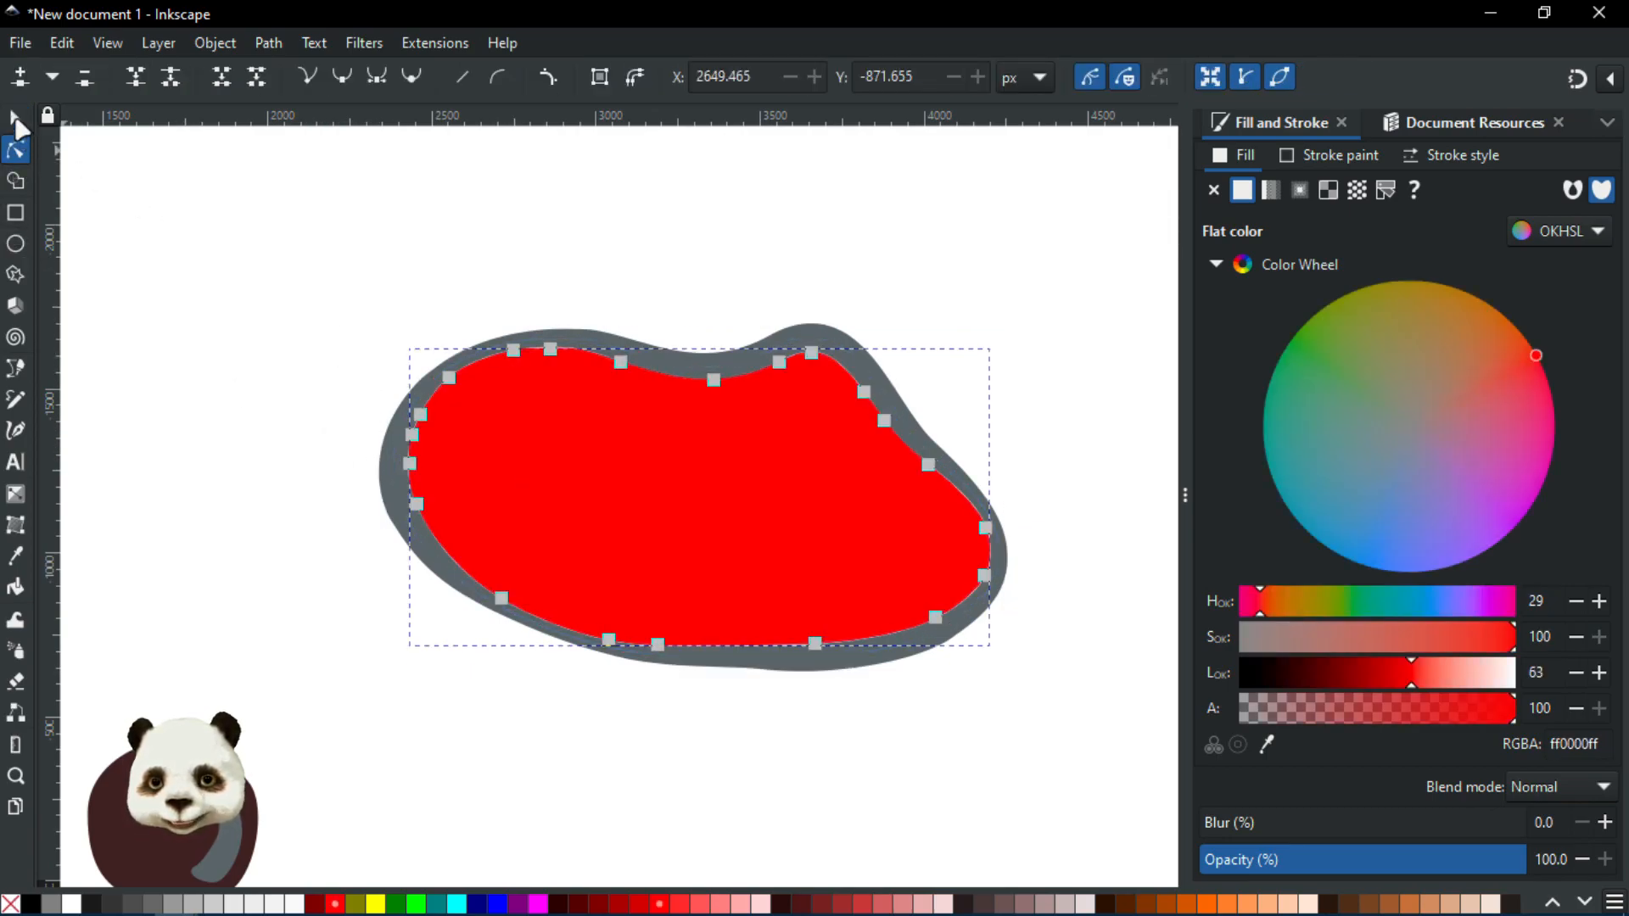
click(15, 119)
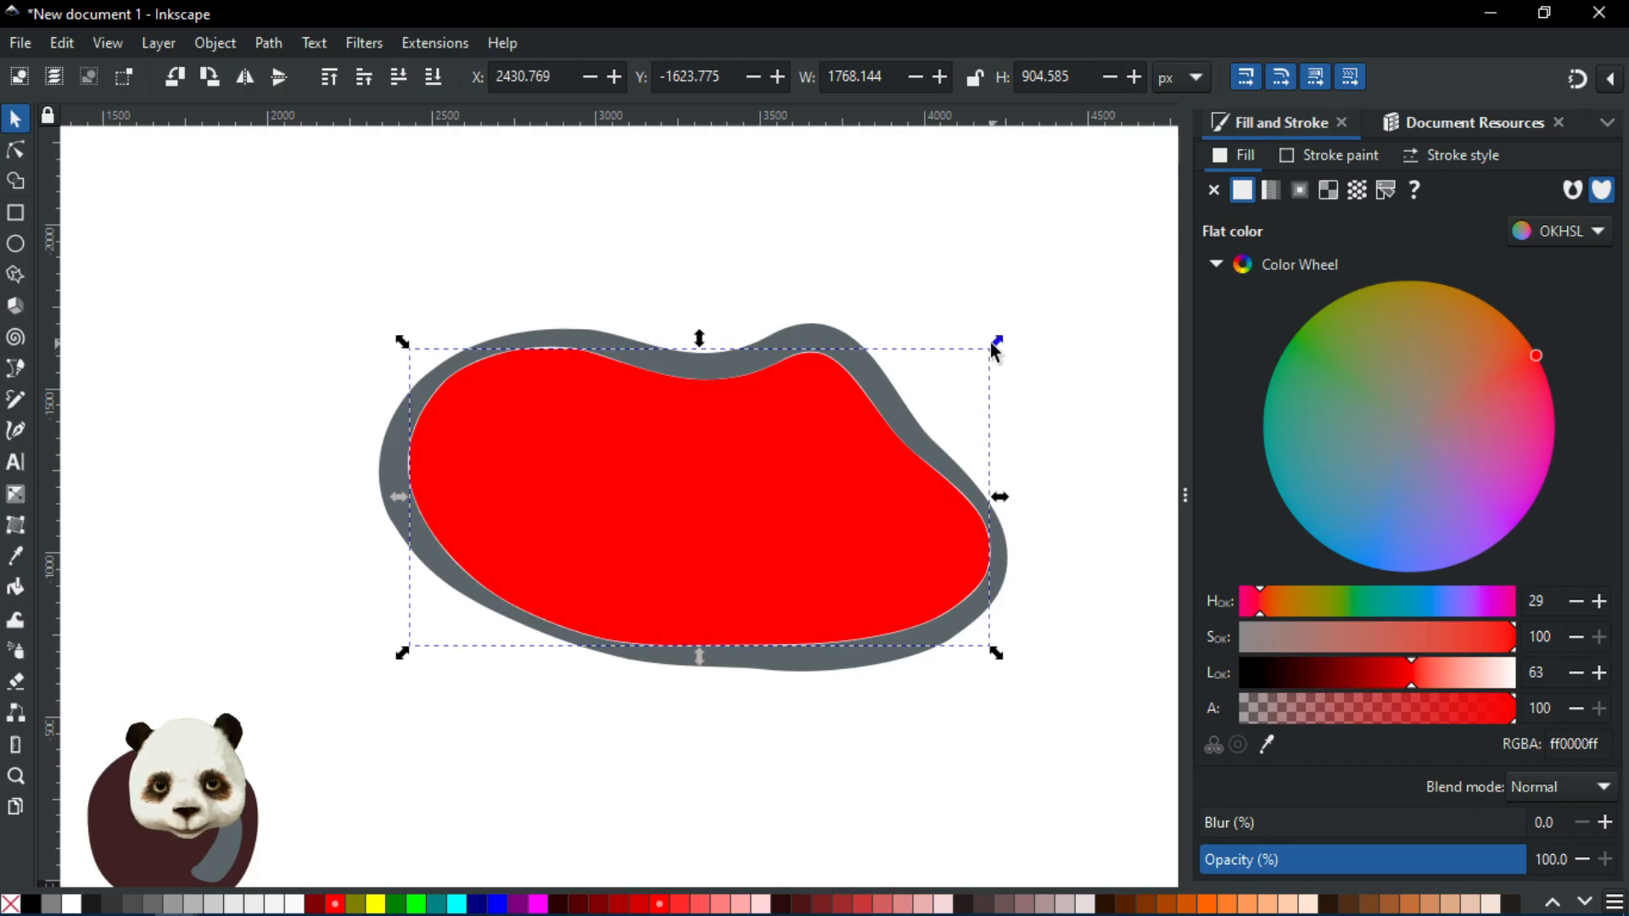
drag(996, 344, 998, 341)
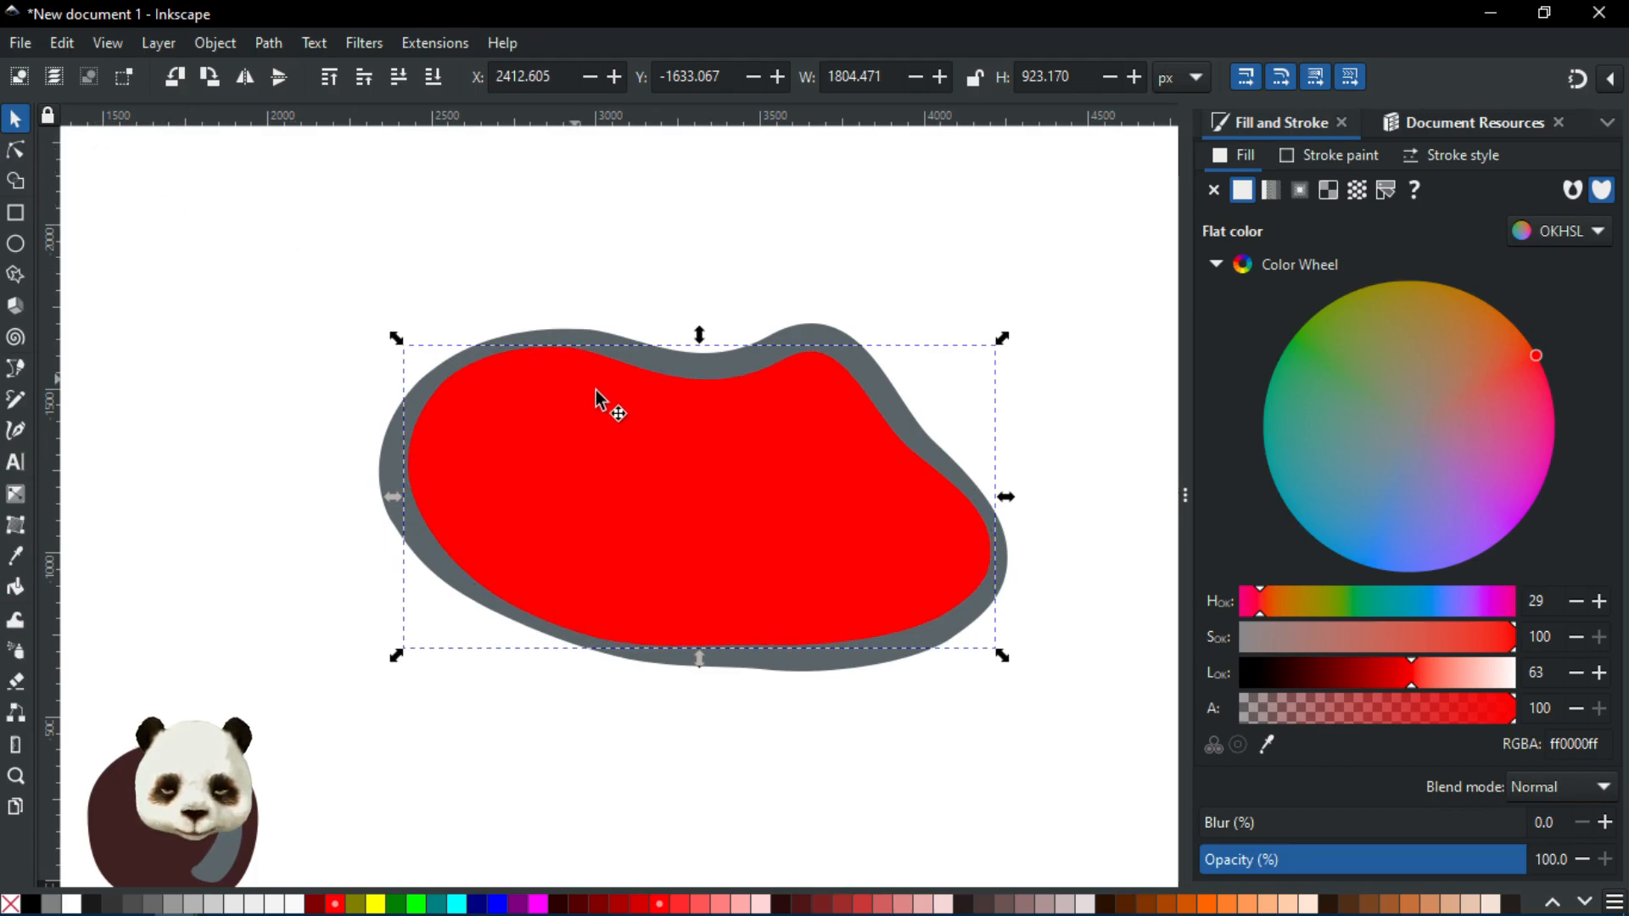
Apply a diagonal linear gradient to the red fill from lower left to upper right, with an opaque dark red (880000) end stop
key(g)
drag(610, 557, 707, 411)
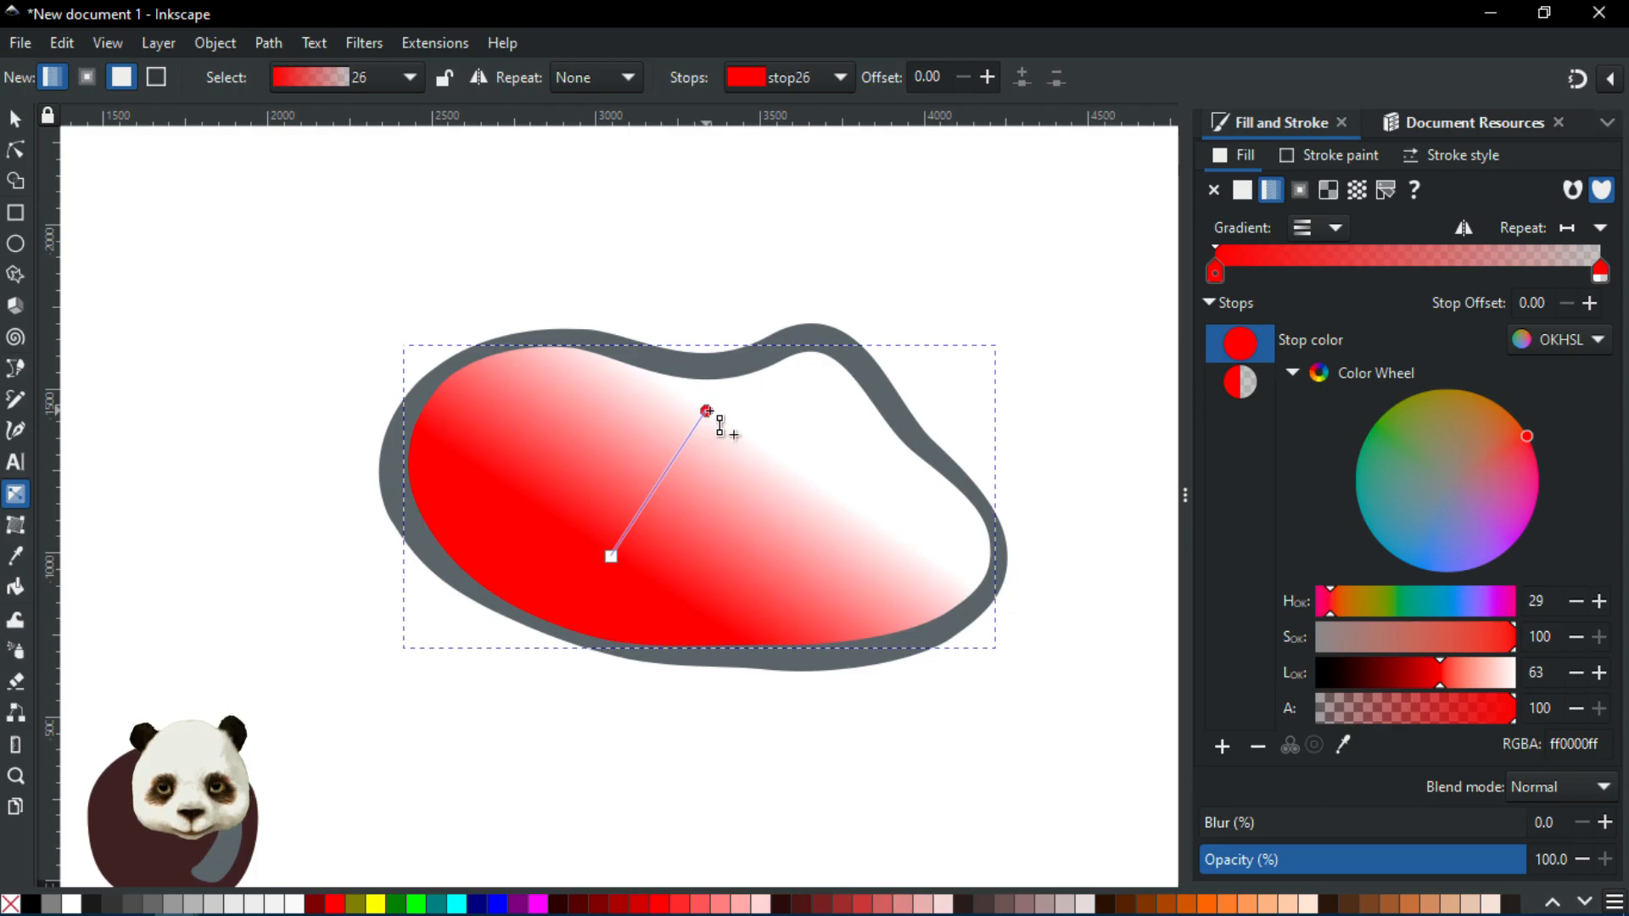
drag(1439, 687, 1521, 718)
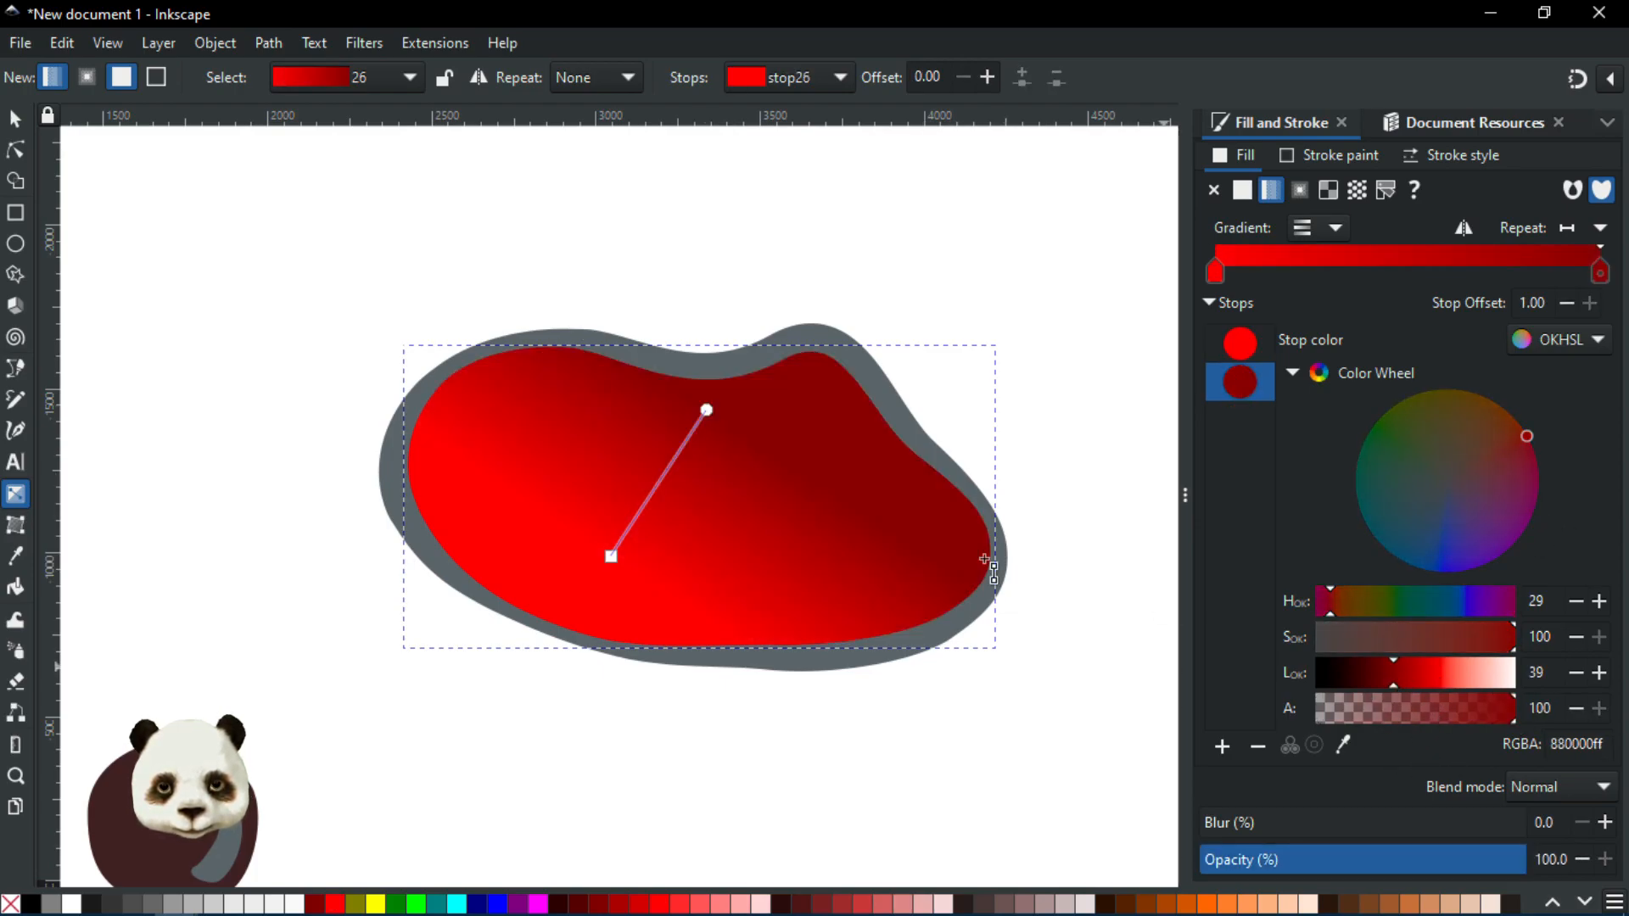
Shift the gradient's dark end slightly left and darken its starting stop to bf0000
drag(707, 410, 695, 409)
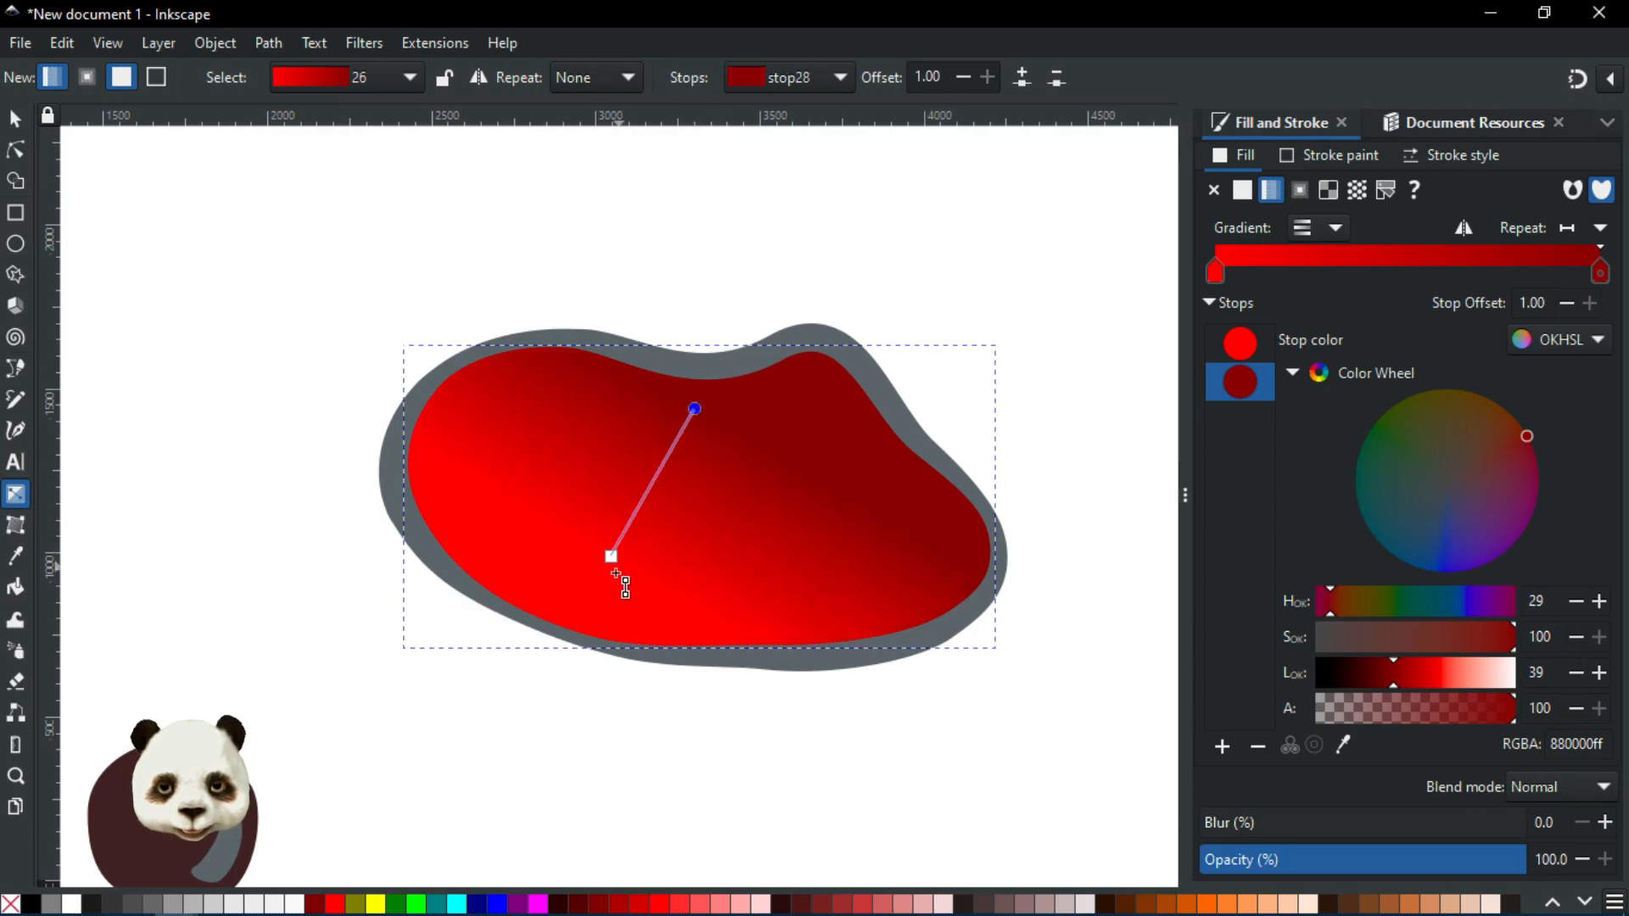
click(612, 556)
drag(1434, 674, 1414, 683)
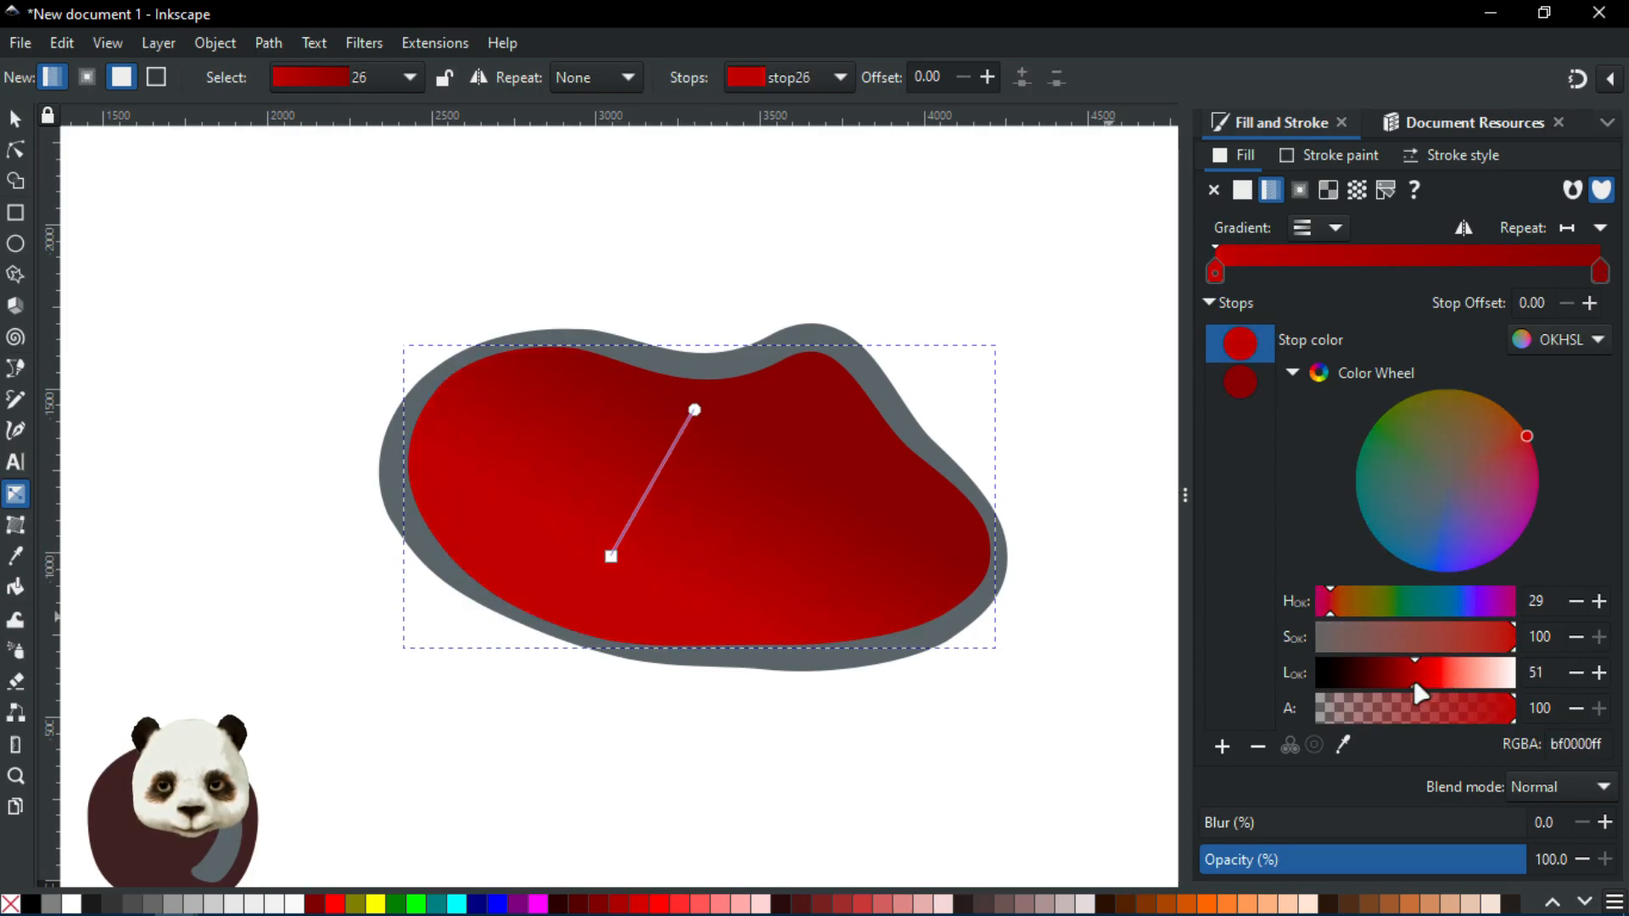
Darken the red fill's gradient end stop to 6f0000 and desaturate its starting stop to ac291e
click(695, 410)
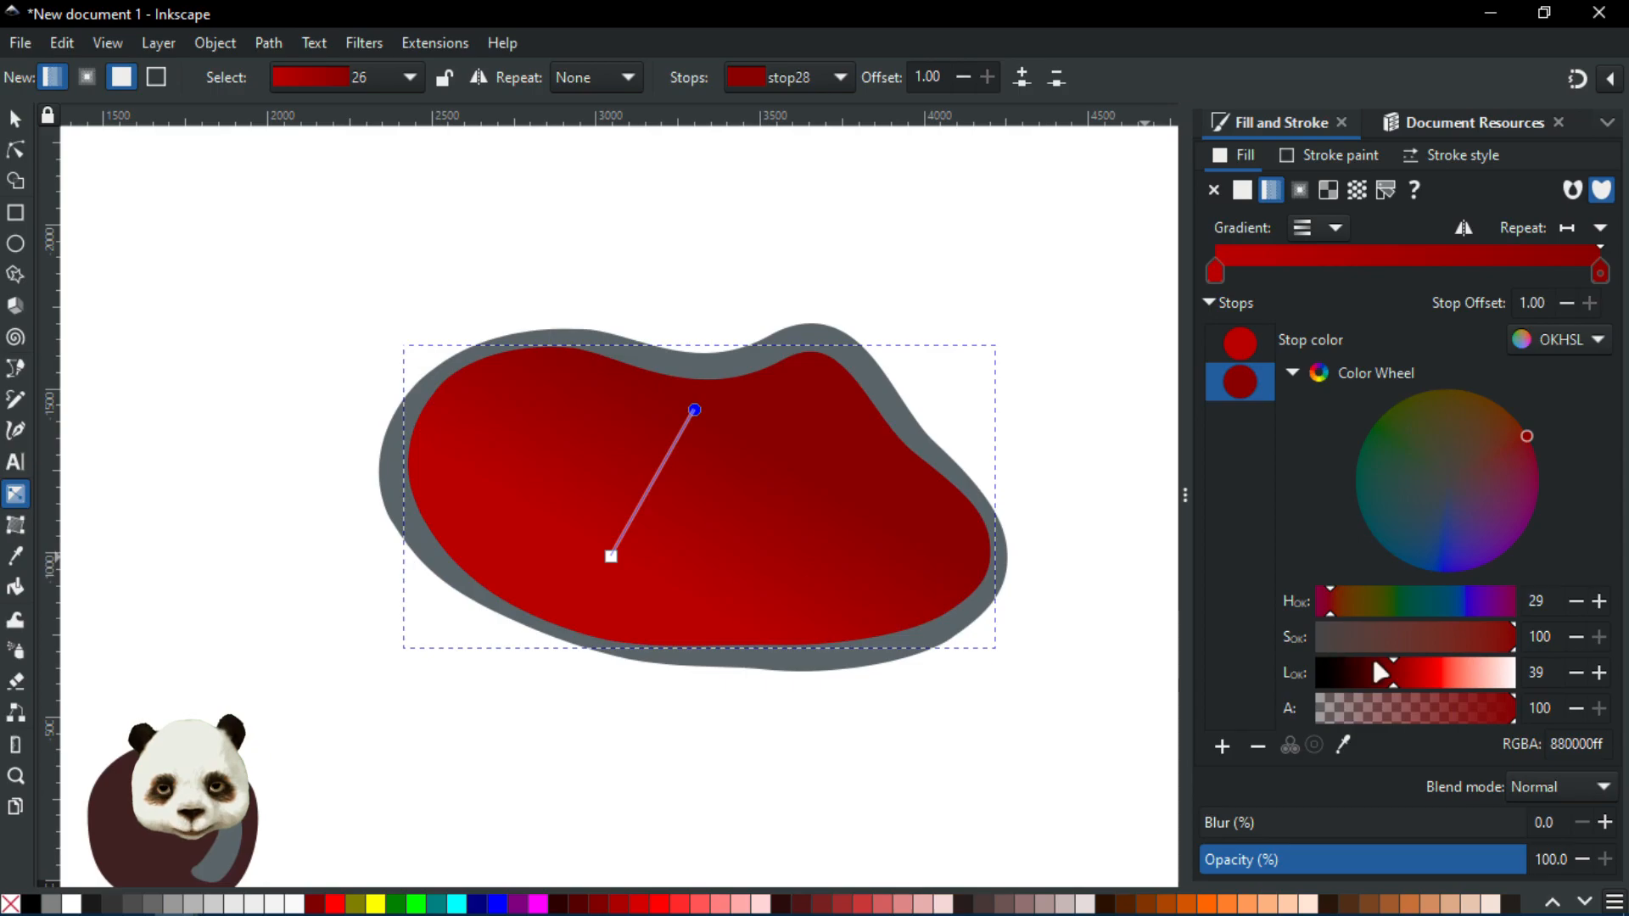
click(1383, 676)
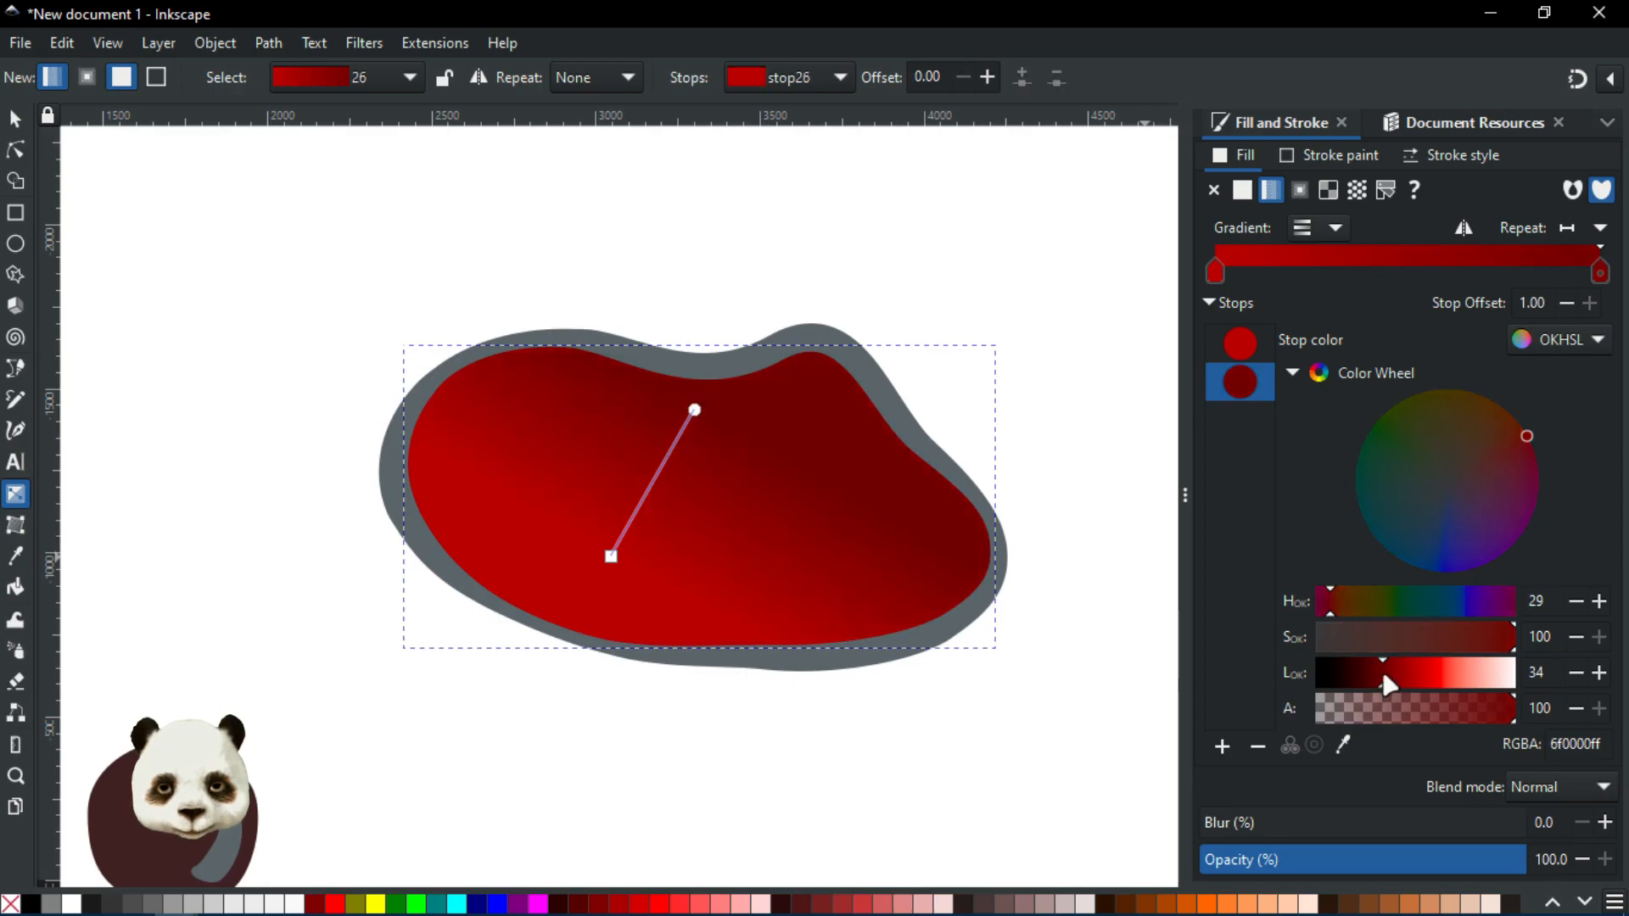
click(611, 557)
drag(1495, 652, 1478, 651)
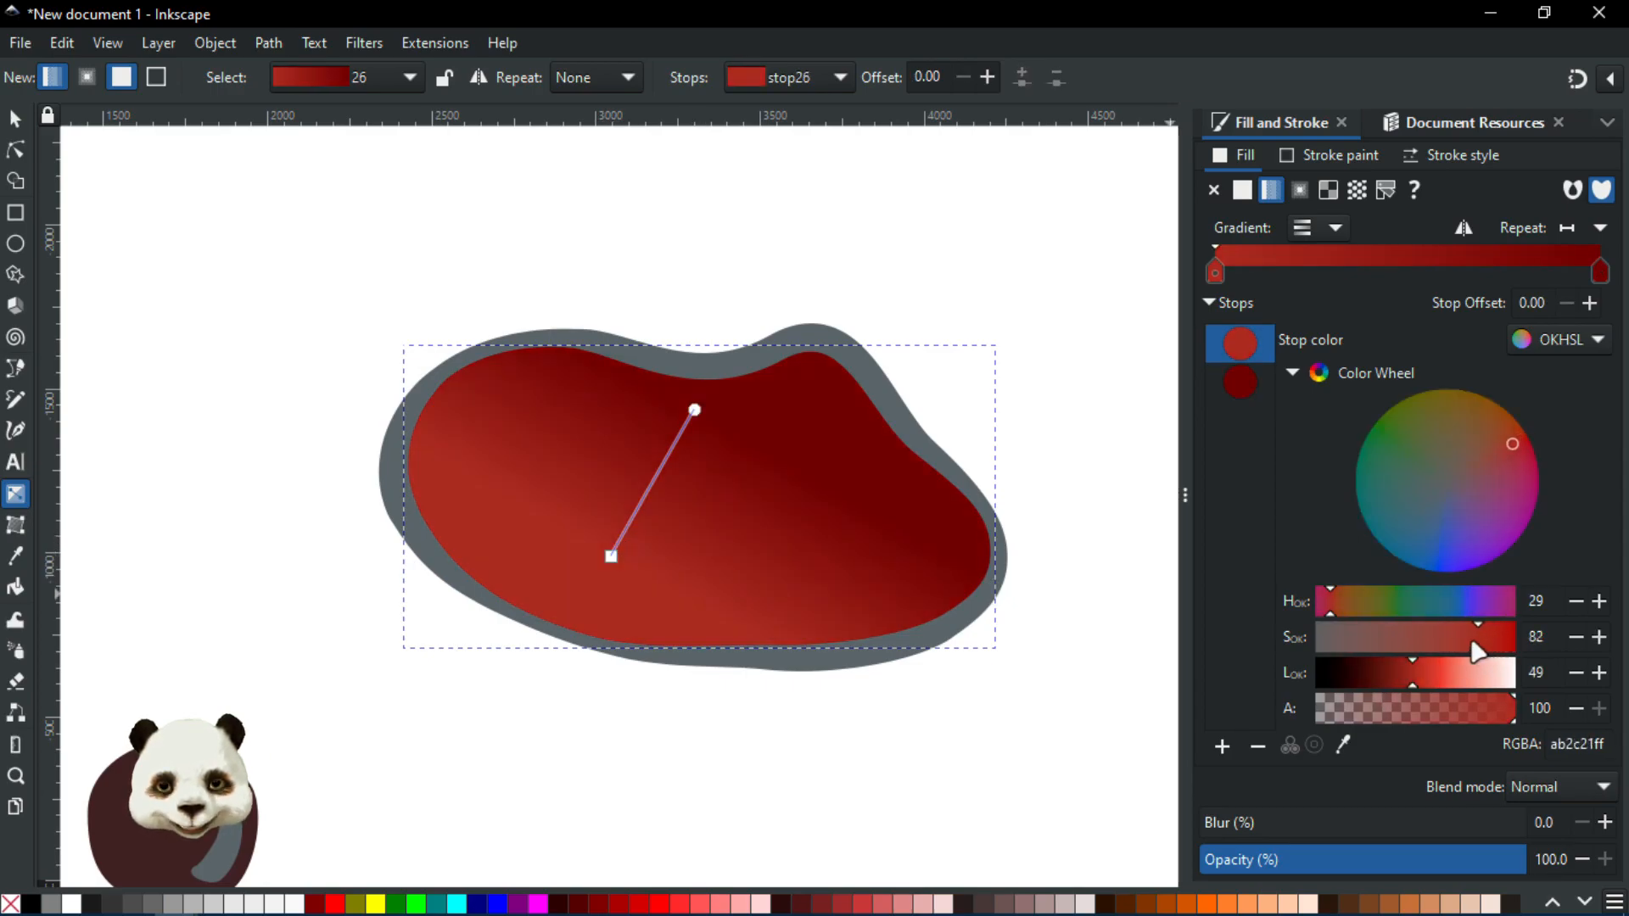
click(1485, 652)
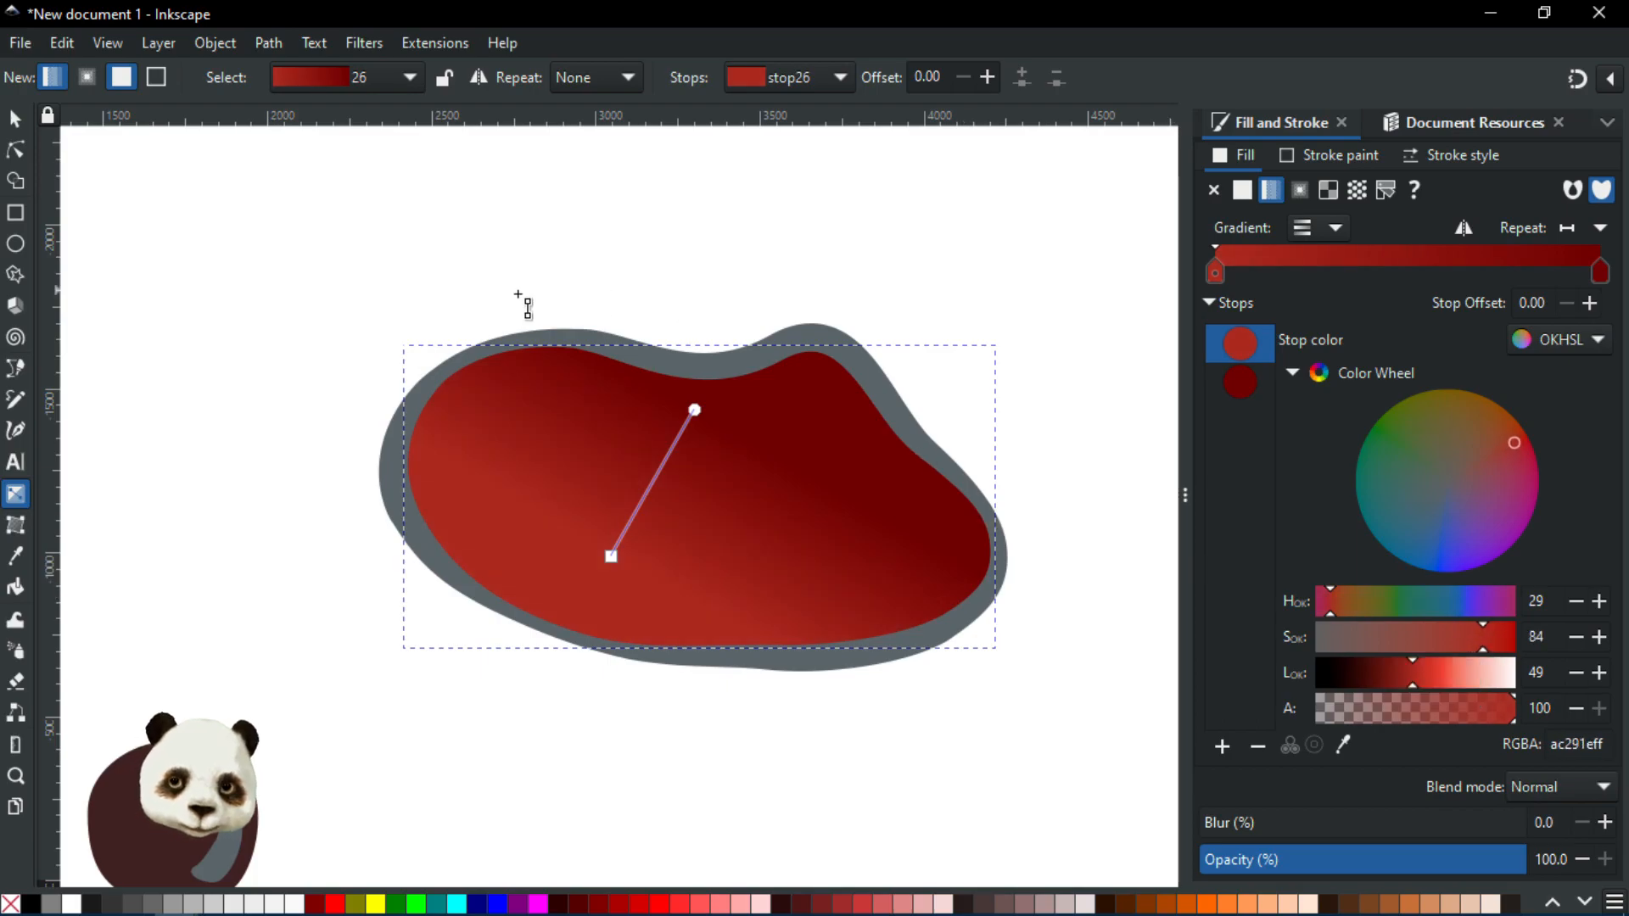
Apply a vertical linear gradient to the grey outline from top to bottom, with a dark grey (373f43) end stop
click(399, 462)
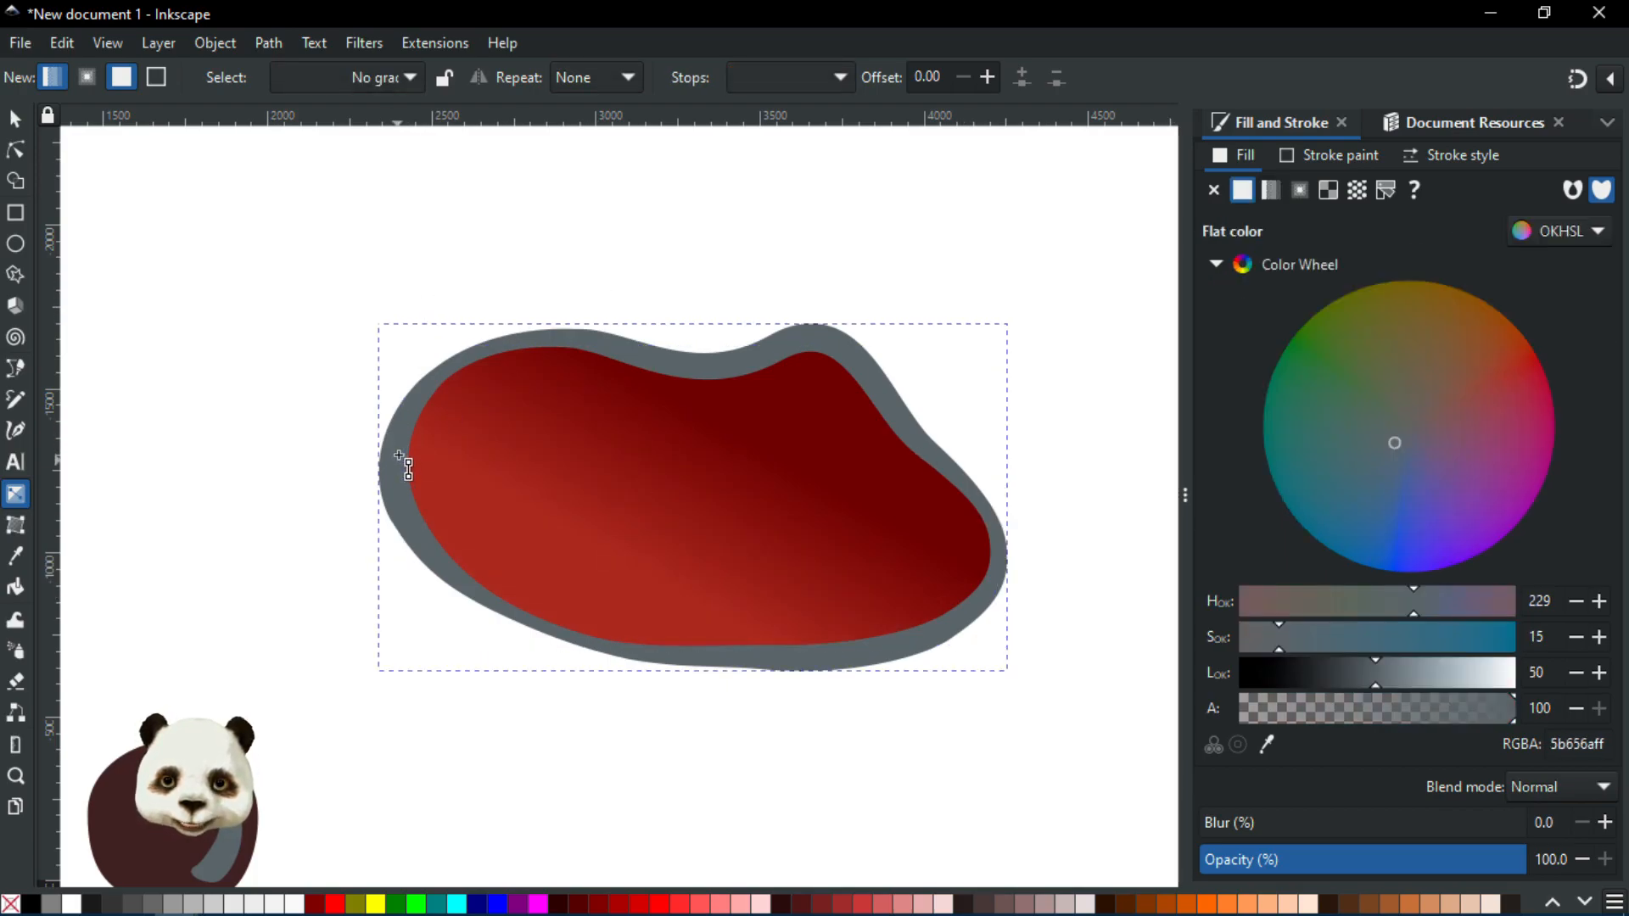
drag(511, 339, 511, 574)
drag(1415, 705, 1624, 734)
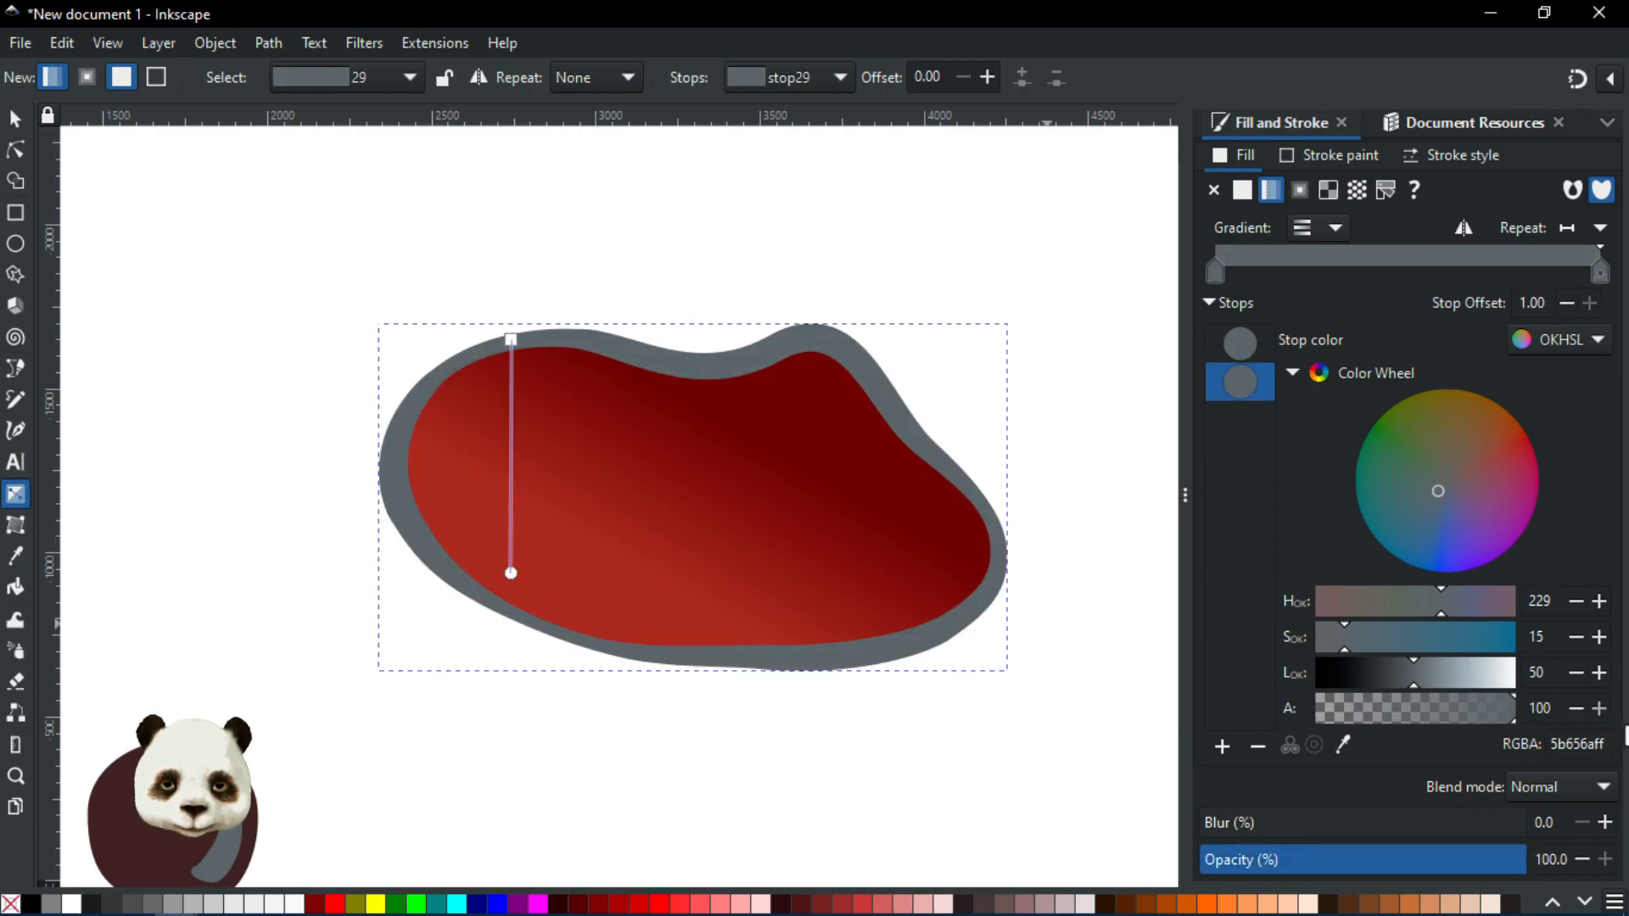
drag(1401, 678, 1387, 674)
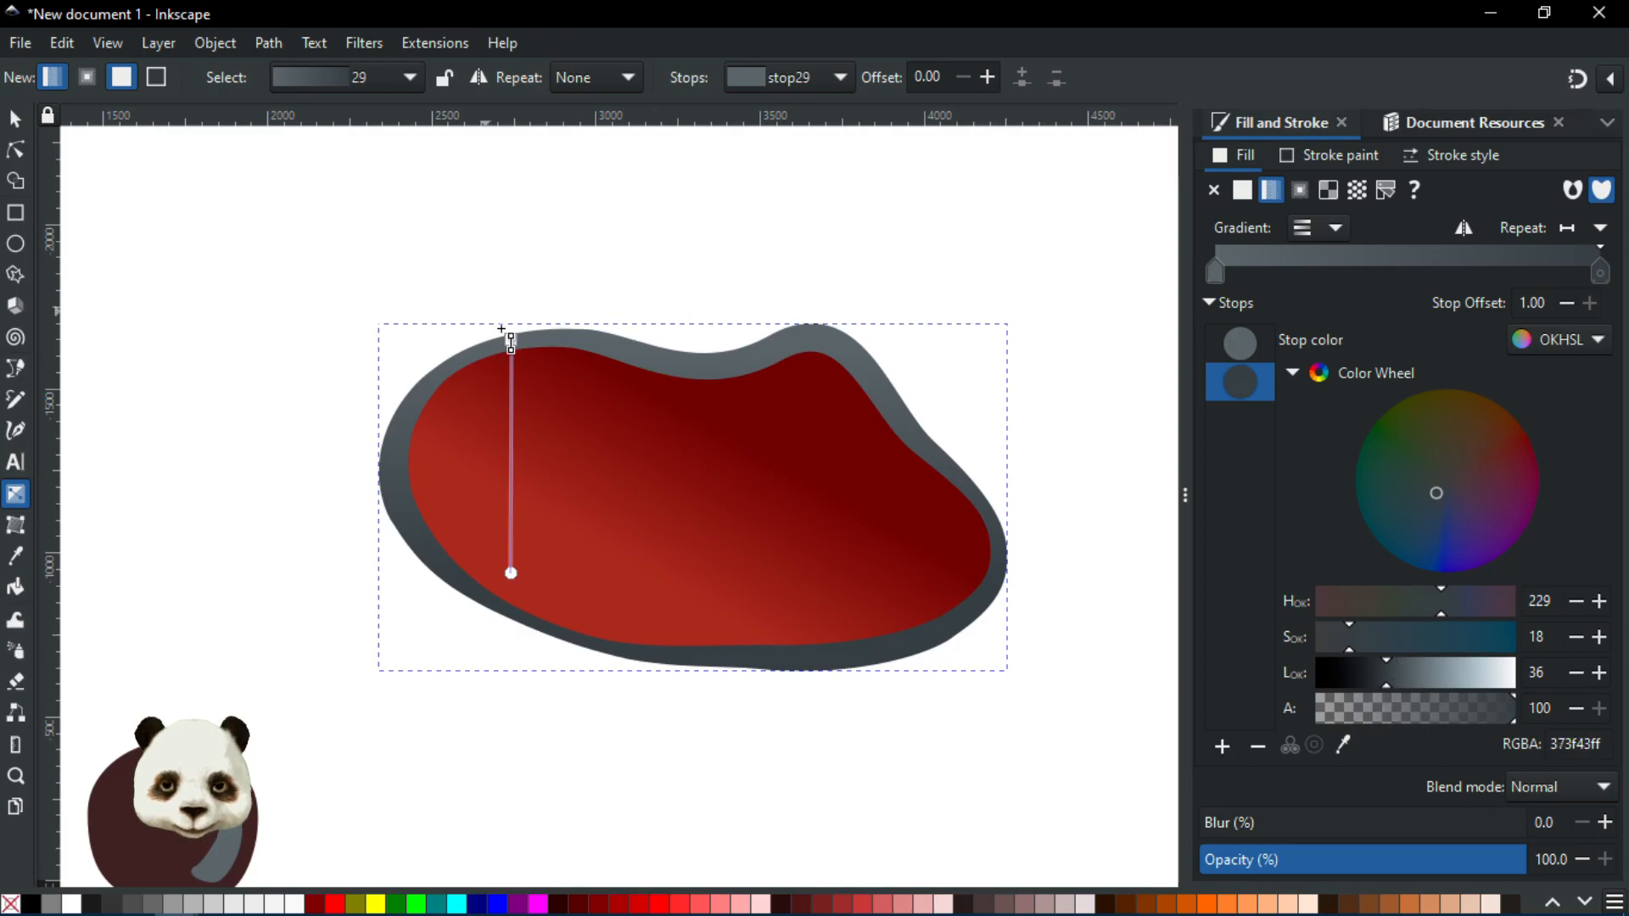
Set the outline gradient's starting stop to bluish grey 5a6875 and deselect the outline
click(513, 340)
click(1417, 669)
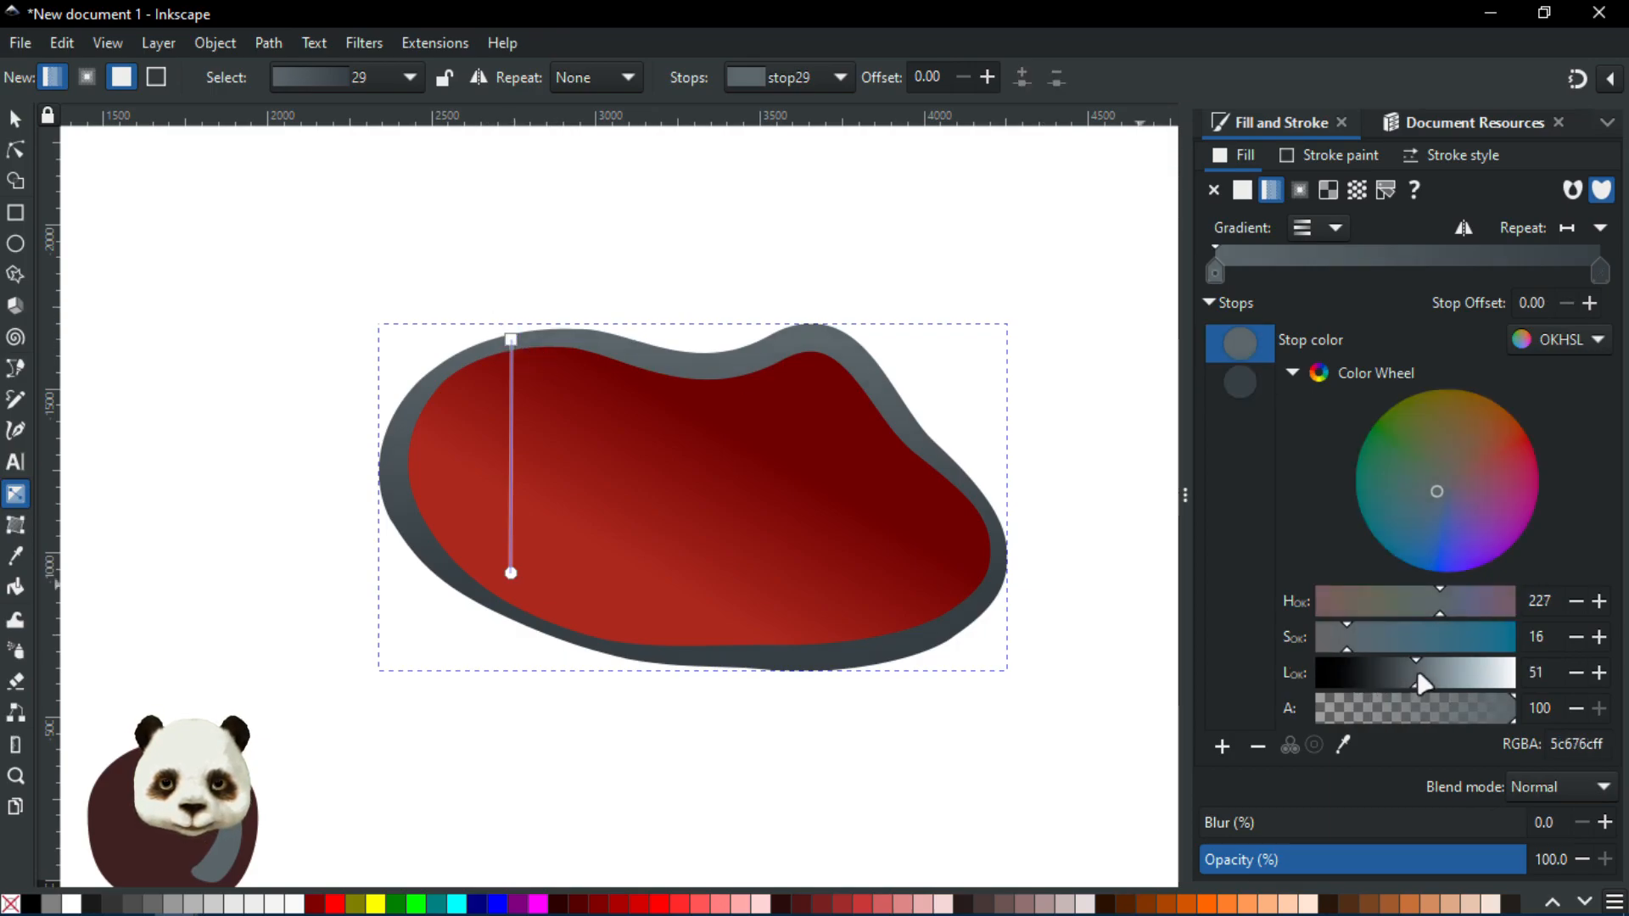
mouse_move(1361, 648)
mouse_down()
mouse_move(1338, 654)
mouse_move(1358, 649)
mouse_up()
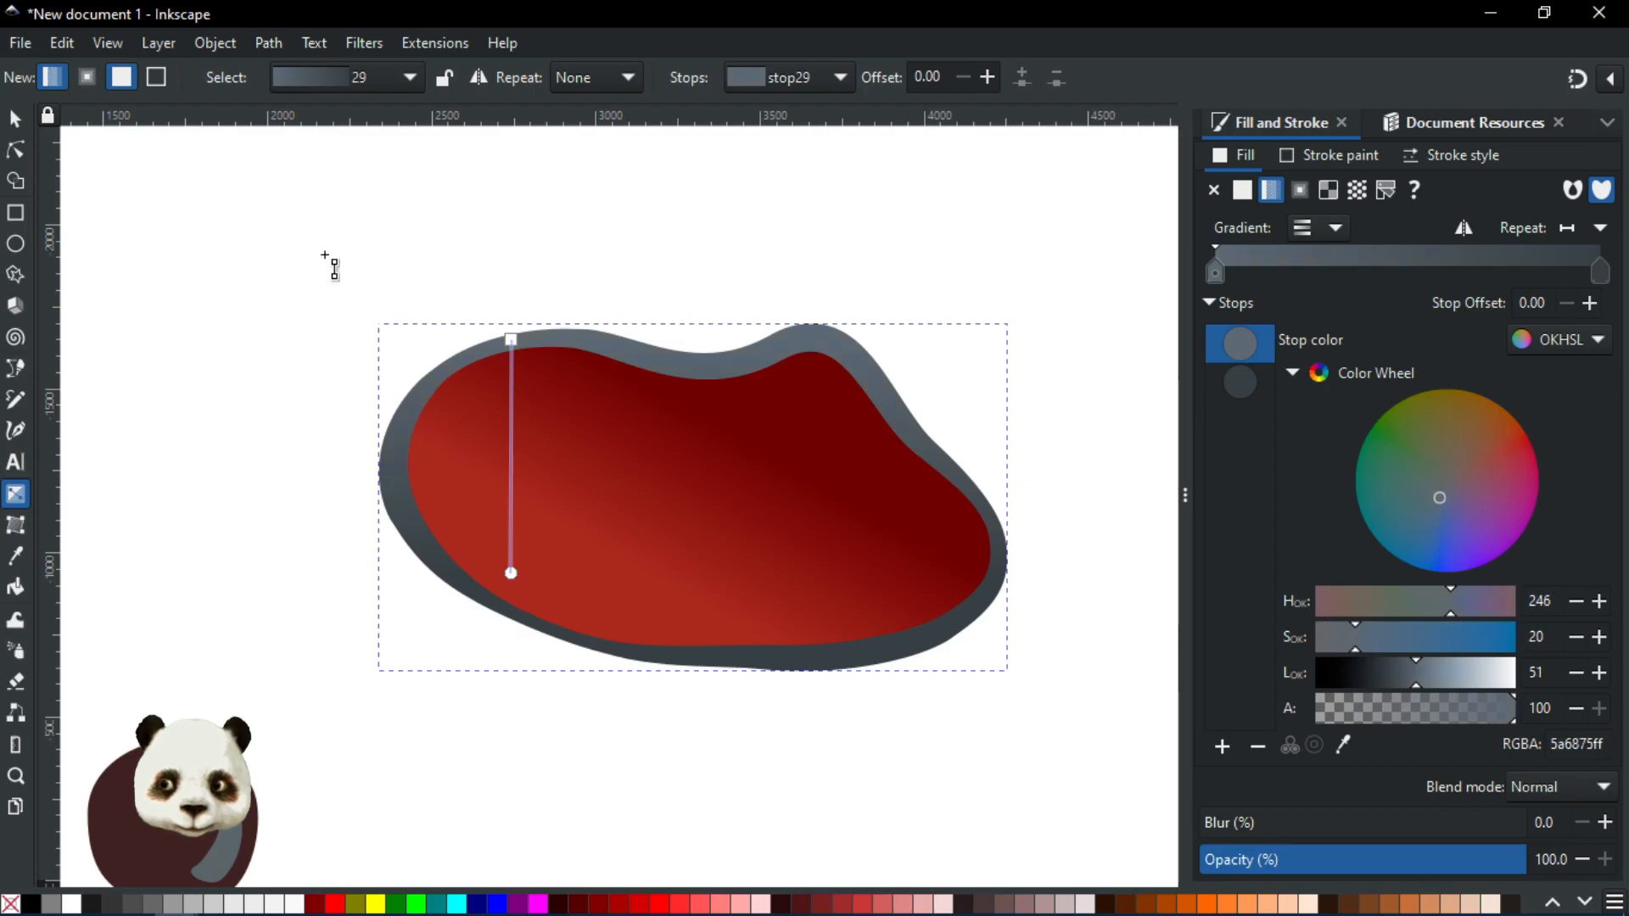
click(12, 118)
click(281, 248)
Move the dark circle and its grey highlight onto the red shape at about X 3224, Y -1406 px and raise them to the top
scroll(282, 248, down, 4)
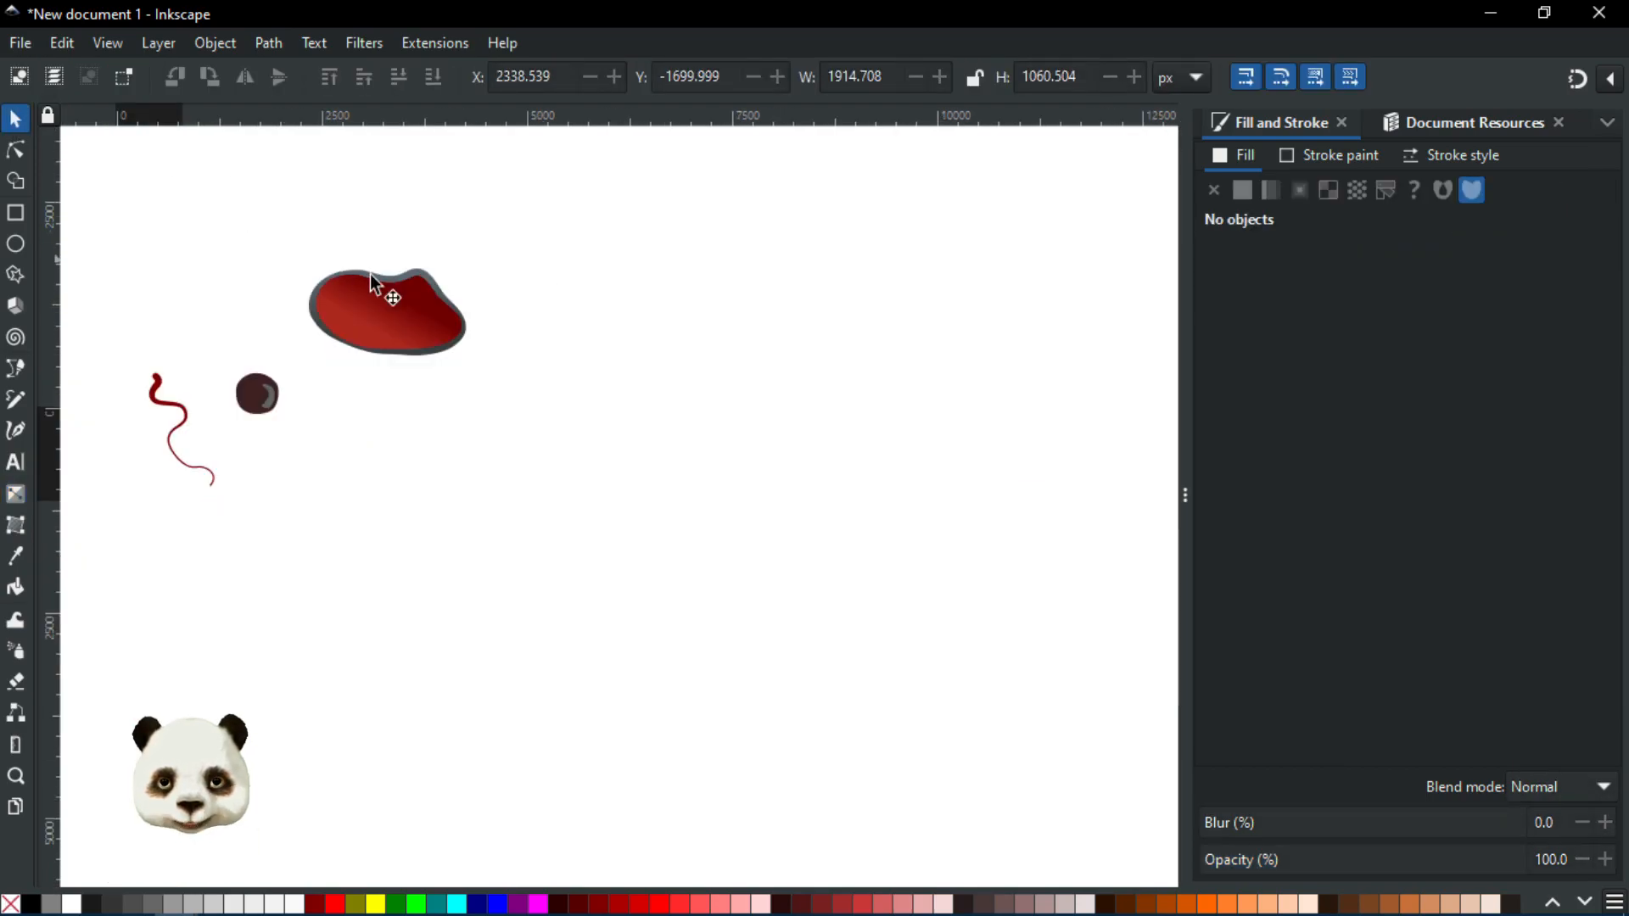
scroll(303, 228, up, 2)
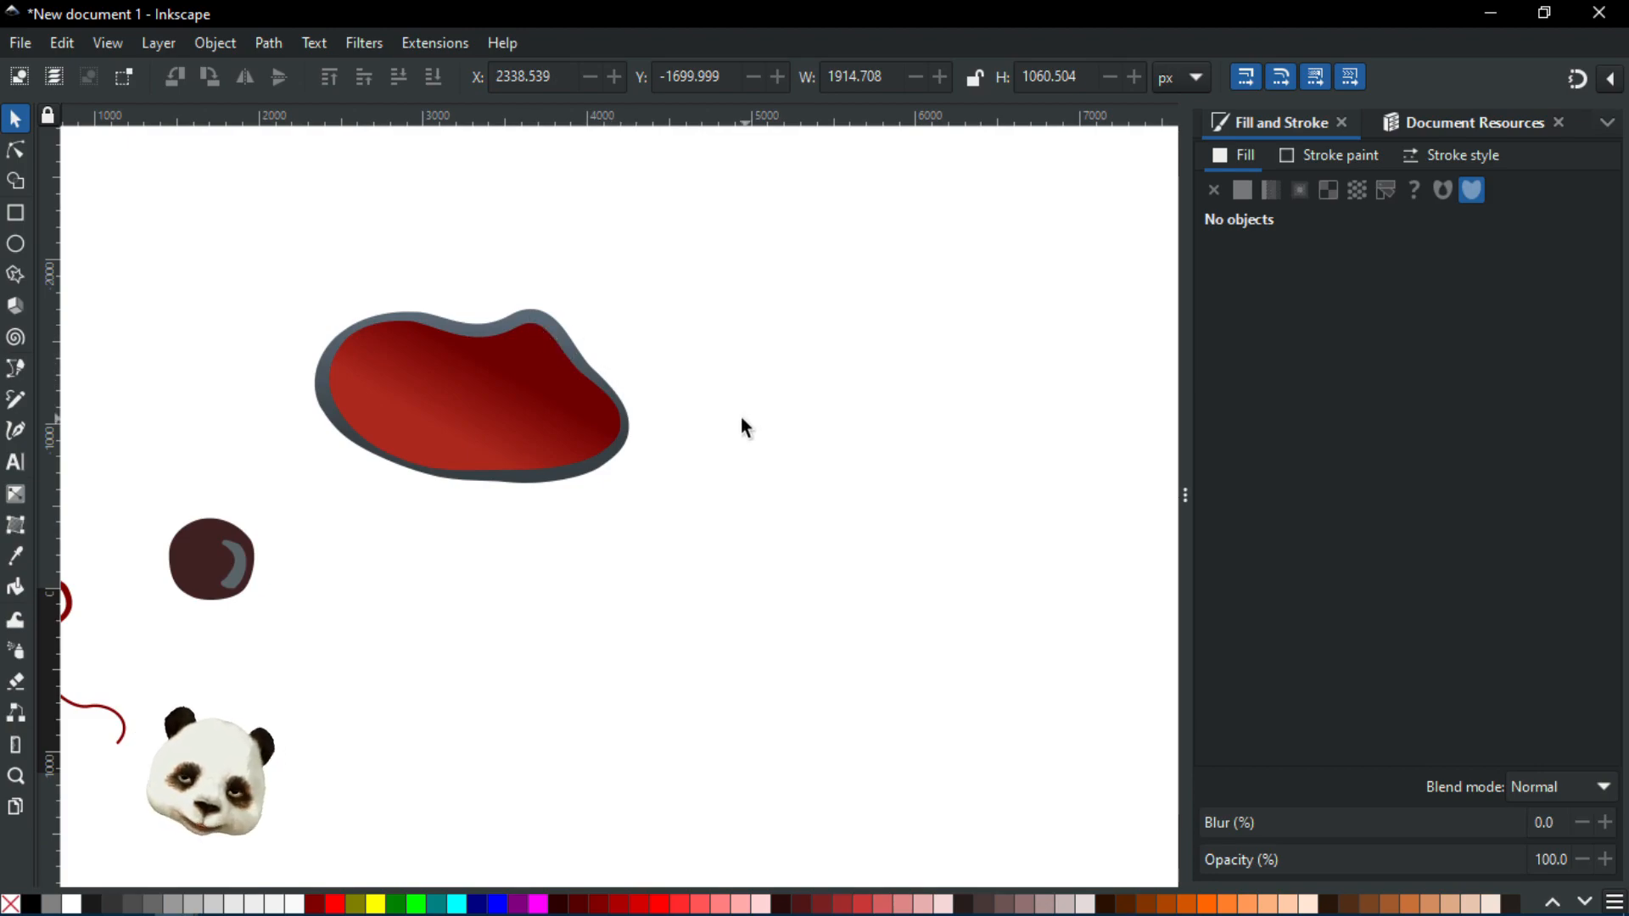
scroll(626, 355, down, 2)
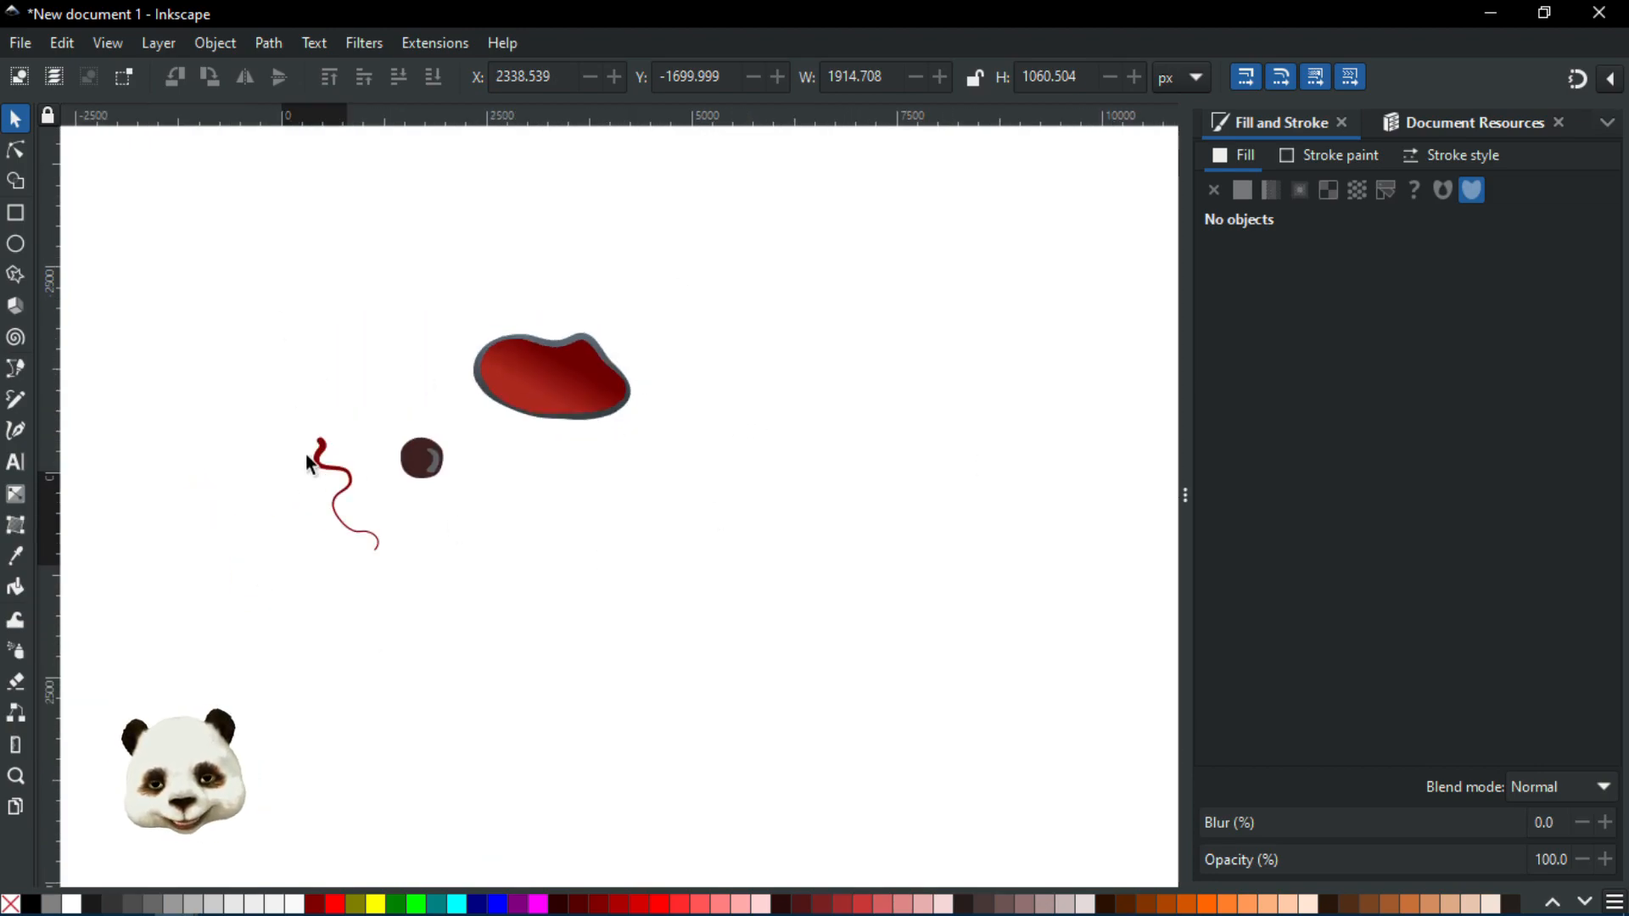
scroll(405, 382, up, 2)
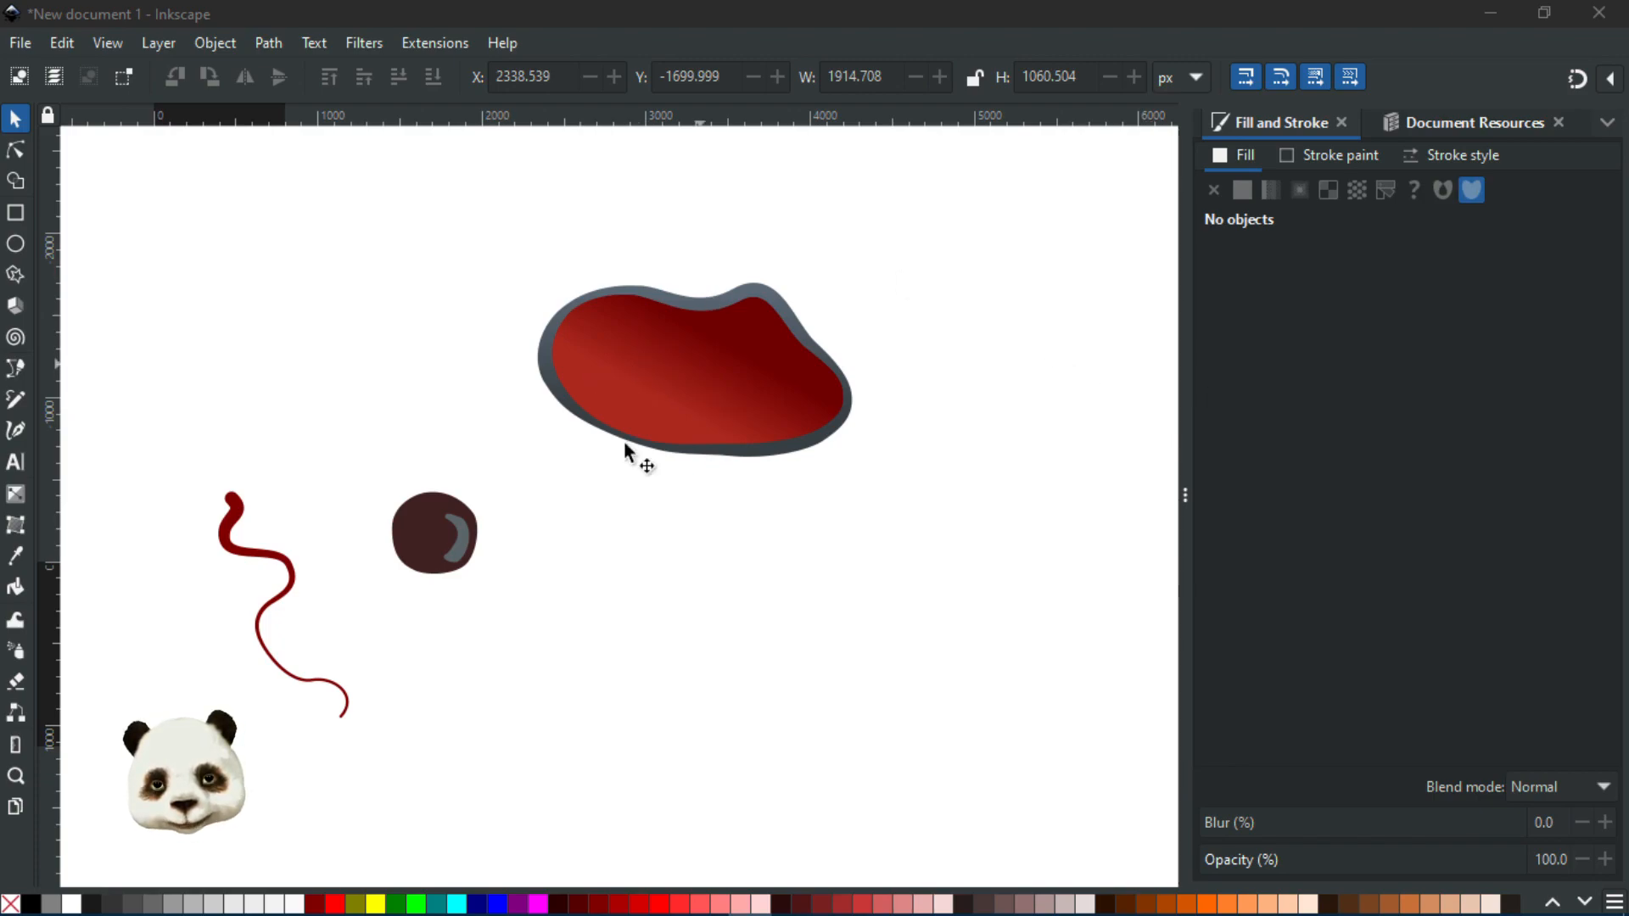
drag(342, 455, 502, 619)
mouse_move(439, 533)
mouse_down()
mouse_move(713, 390)
mouse_move(719, 355)
mouse_move(722, 373)
mouse_up()
key(Home)
click(998, 290)
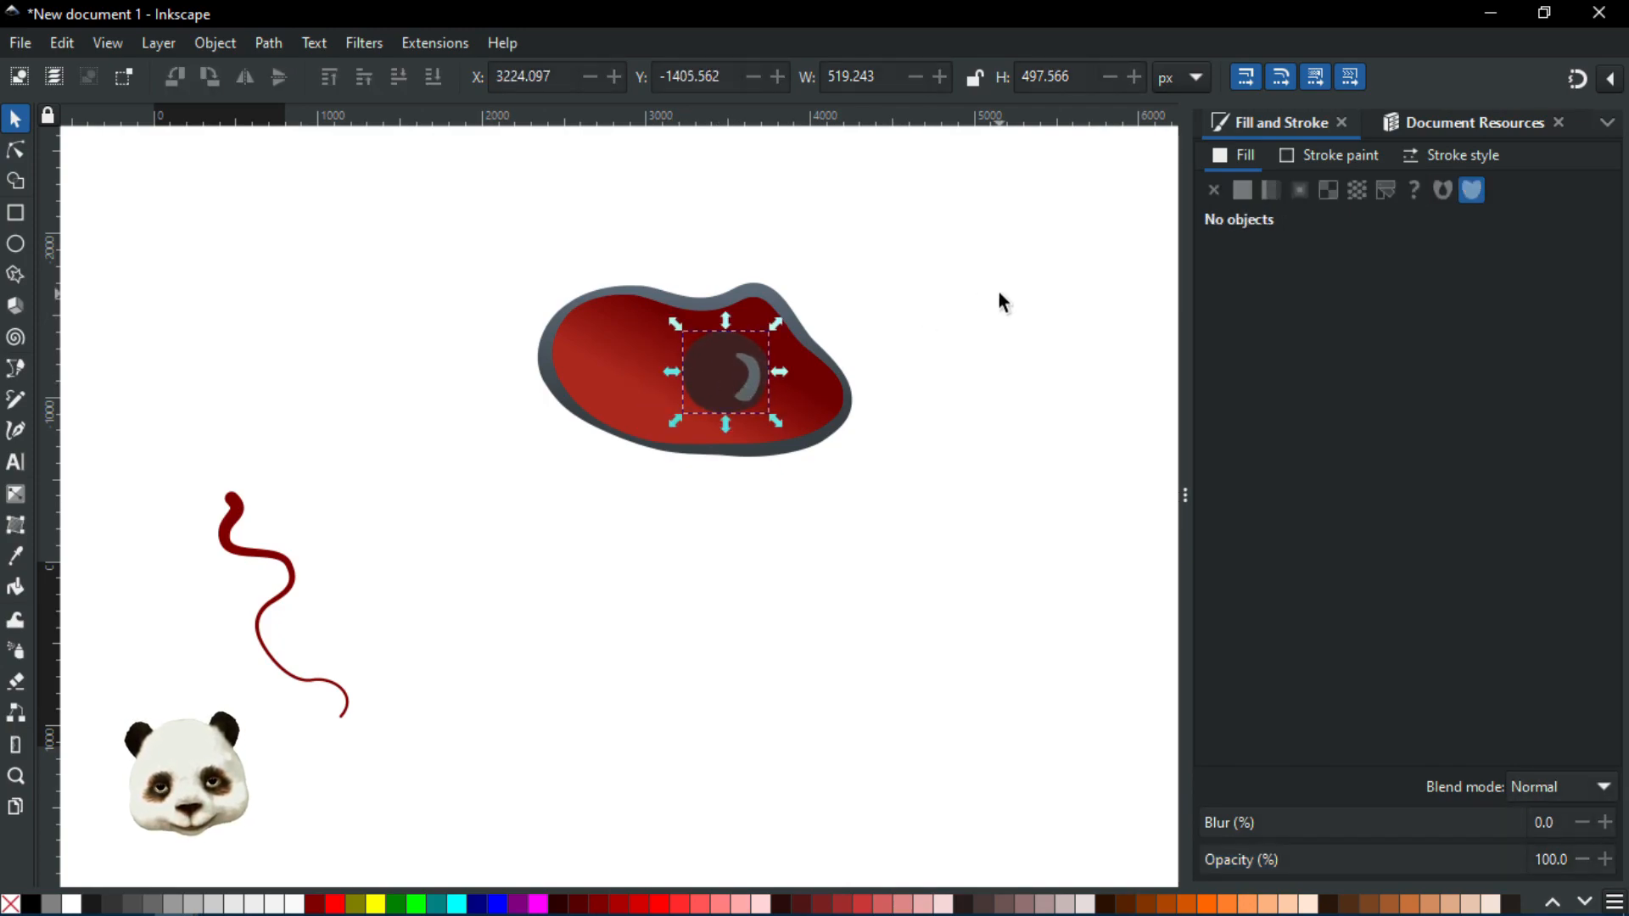
Attach the wavy tapered red stroke to the red shape's lower right edge as a tail, at about X 4051, Y -797 px
ctrl+scroll(967, 309, down, 1)
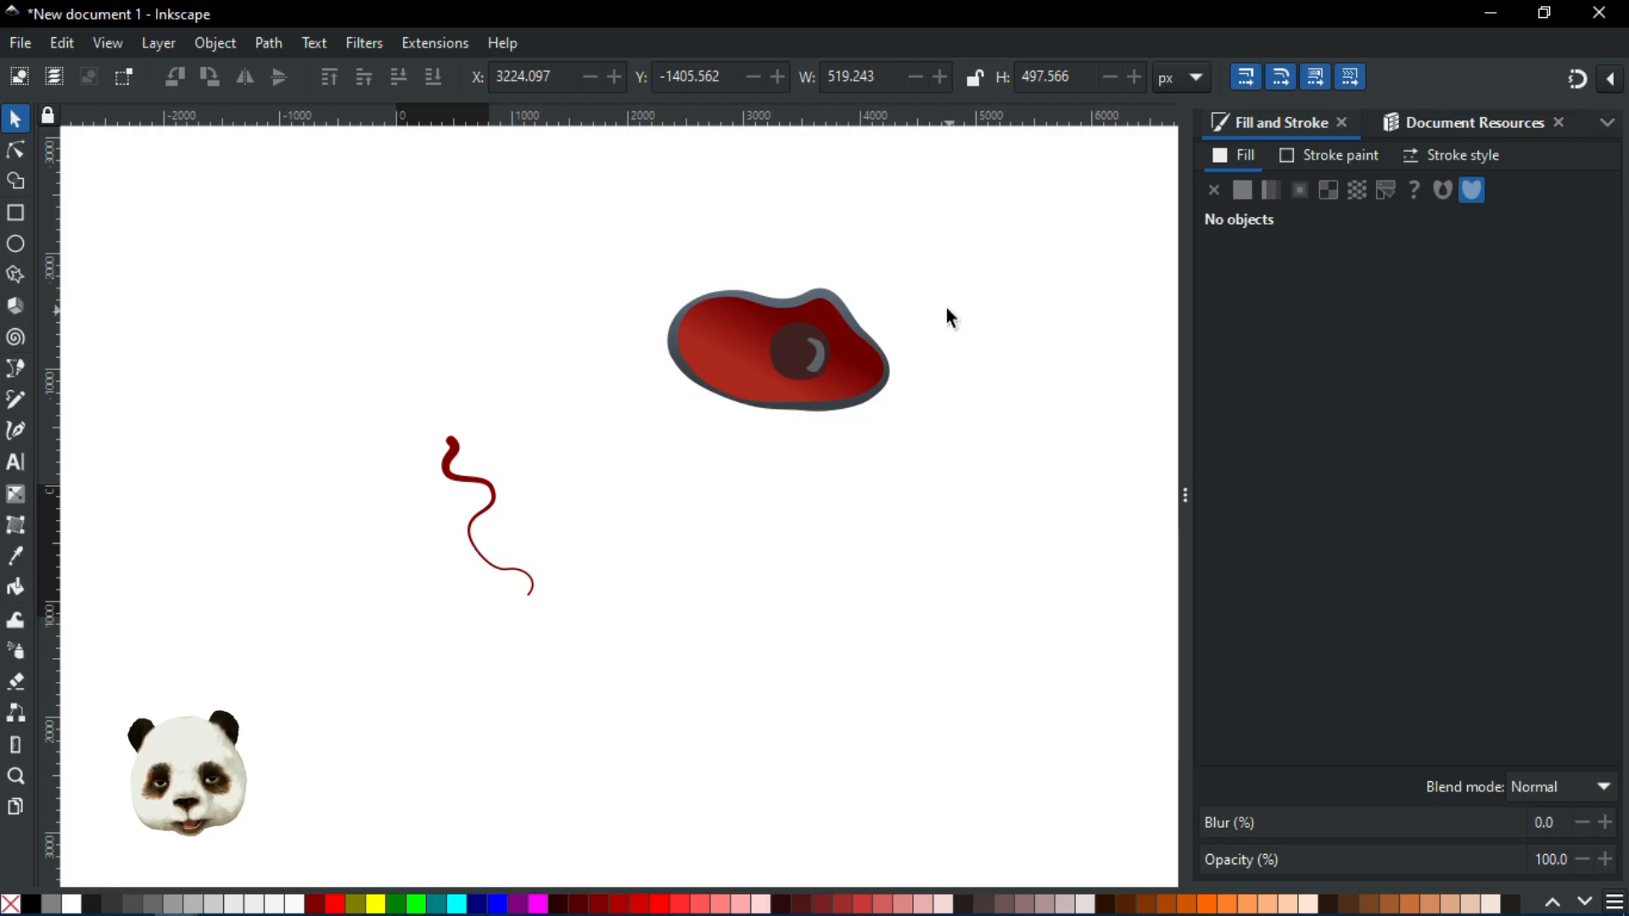
mouse_move(456, 441)
mouse_down()
mouse_move(883, 447)
mouse_move(885, 405)
mouse_up()
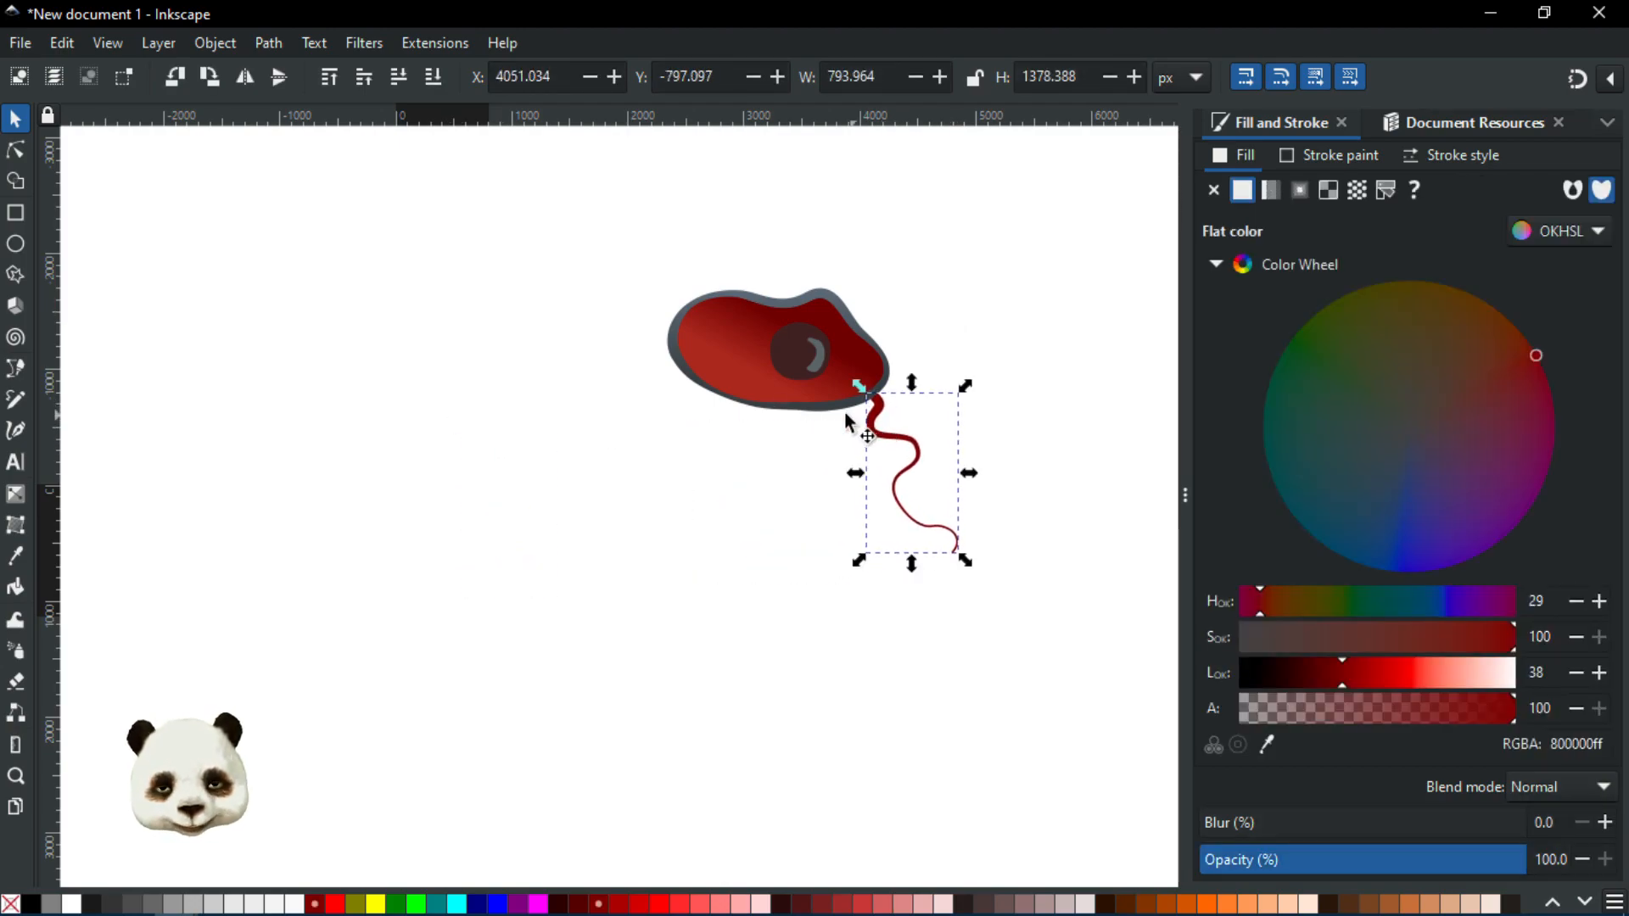
click(676, 467)
drag(717, 450, 580, 504)
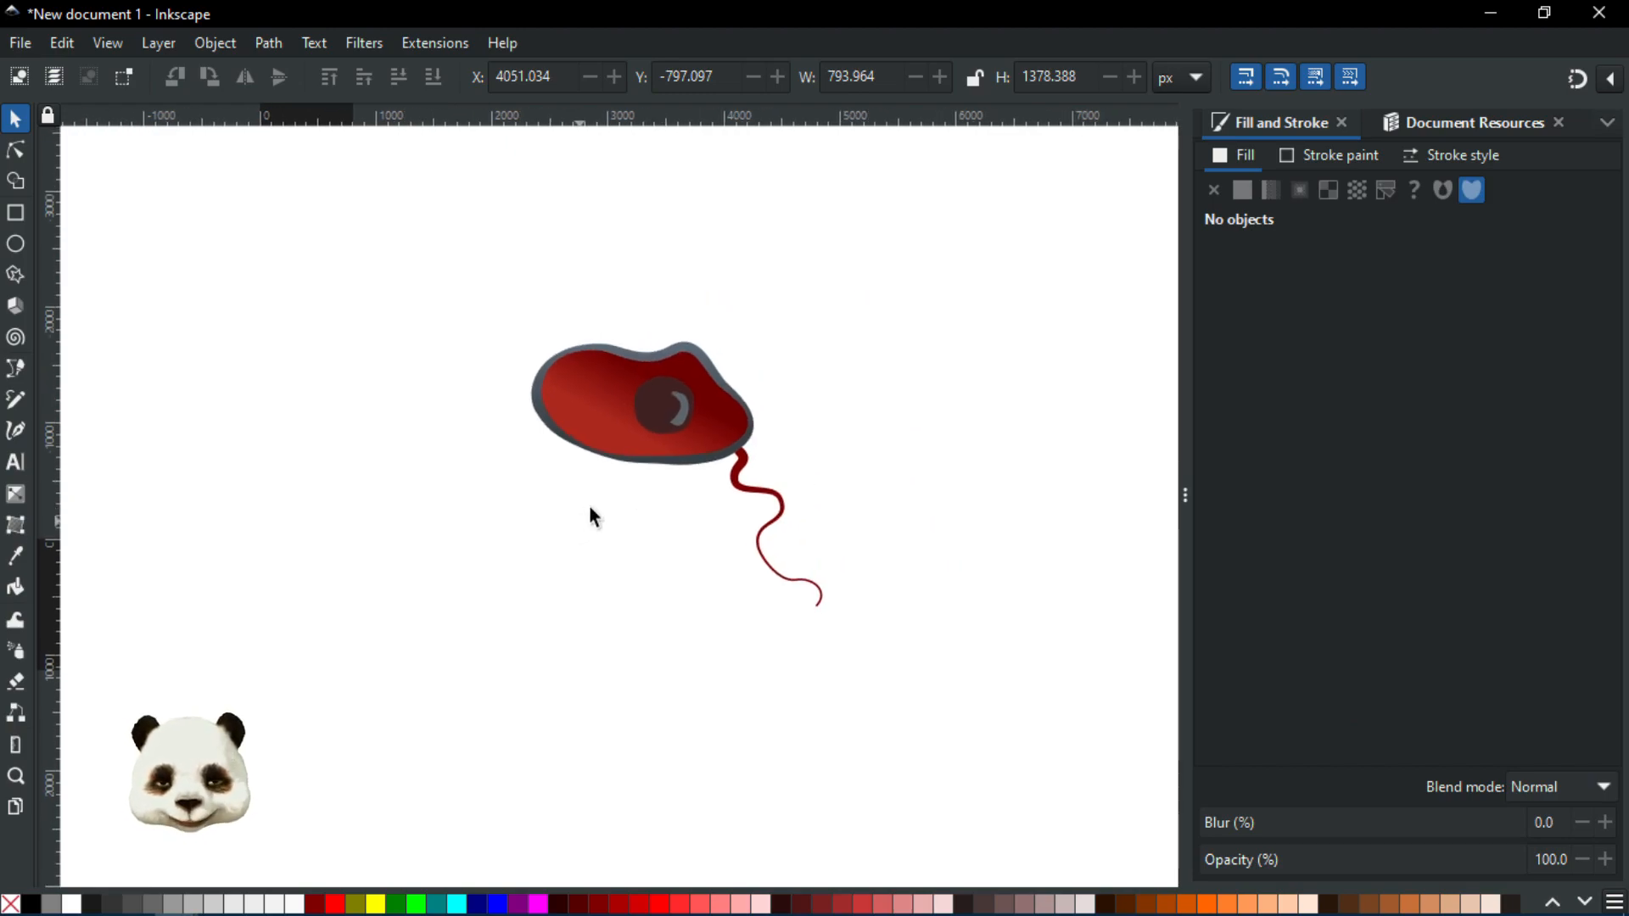